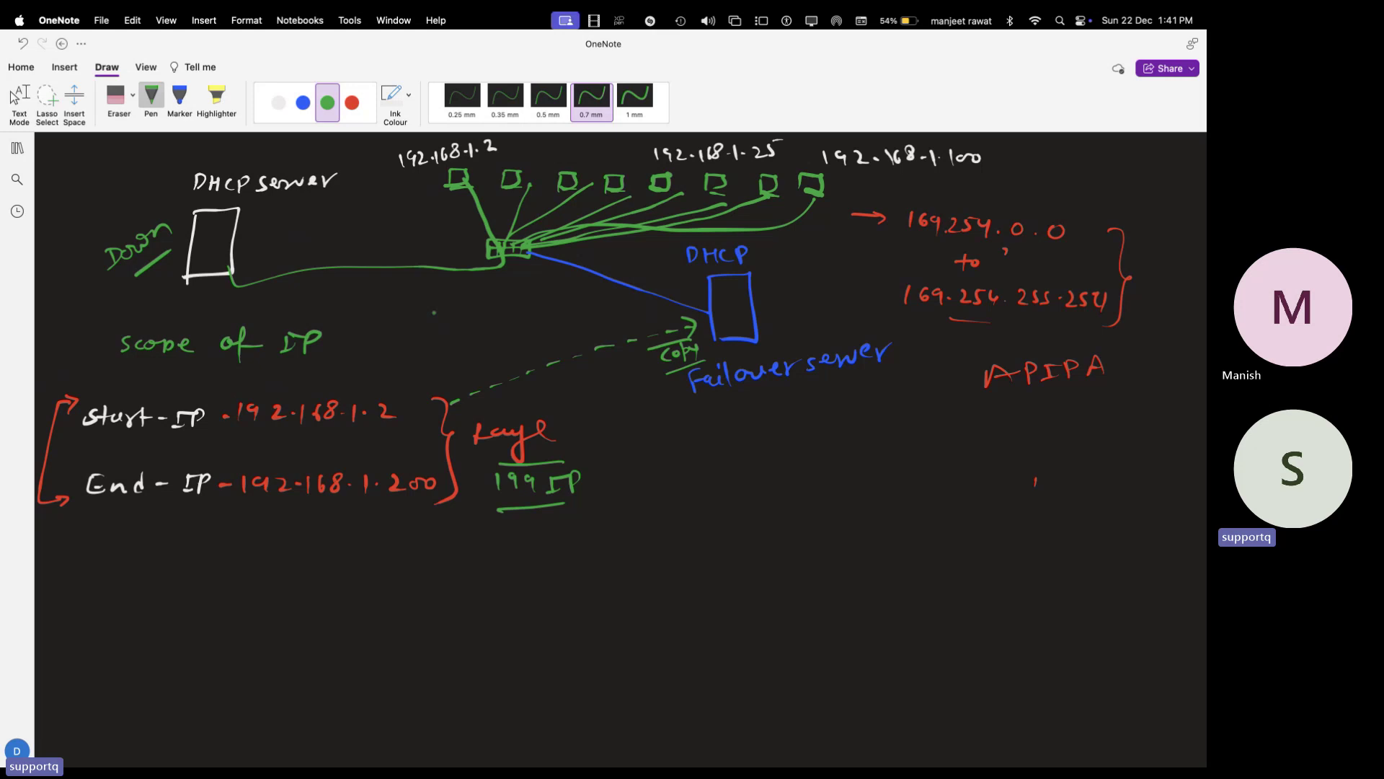
# - Move from the OneNote DHCP failover sketch to the Remote Desktop space with Ctrl+Right
pyautogui.hotkey('ctrl', 'Right')
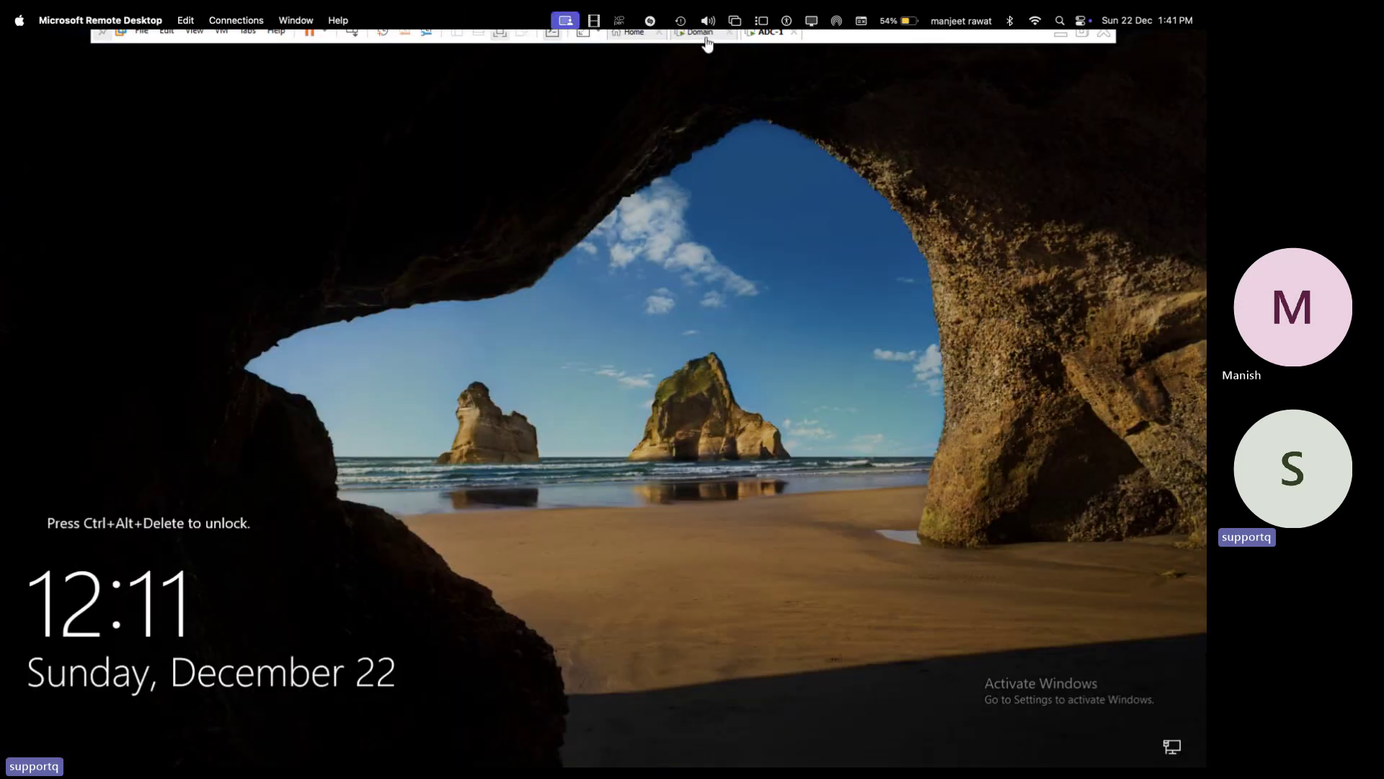
# - Unlock the Domain VM with the administrator password and dismiss the Windows Admin Center pop-up
pyautogui.click(703, 33)
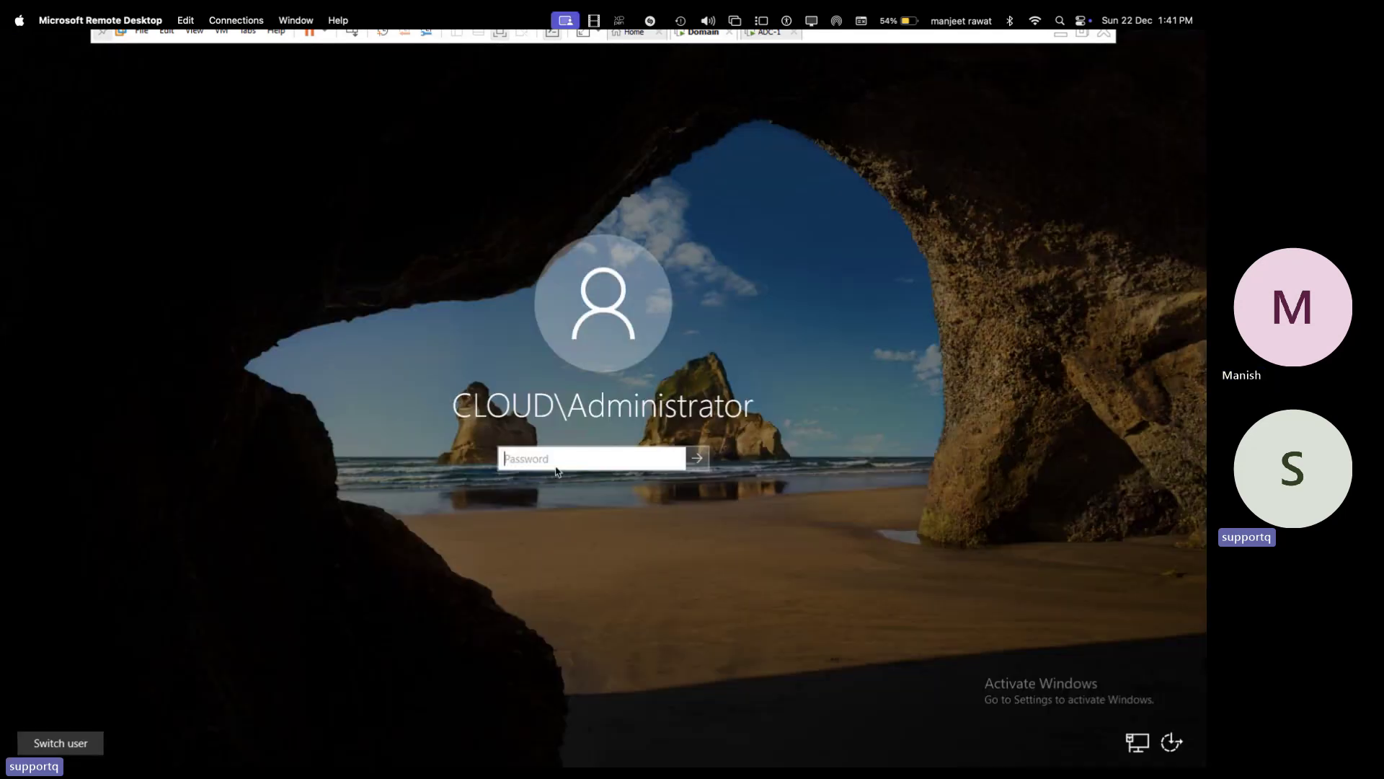
pyautogui.write('•••••')
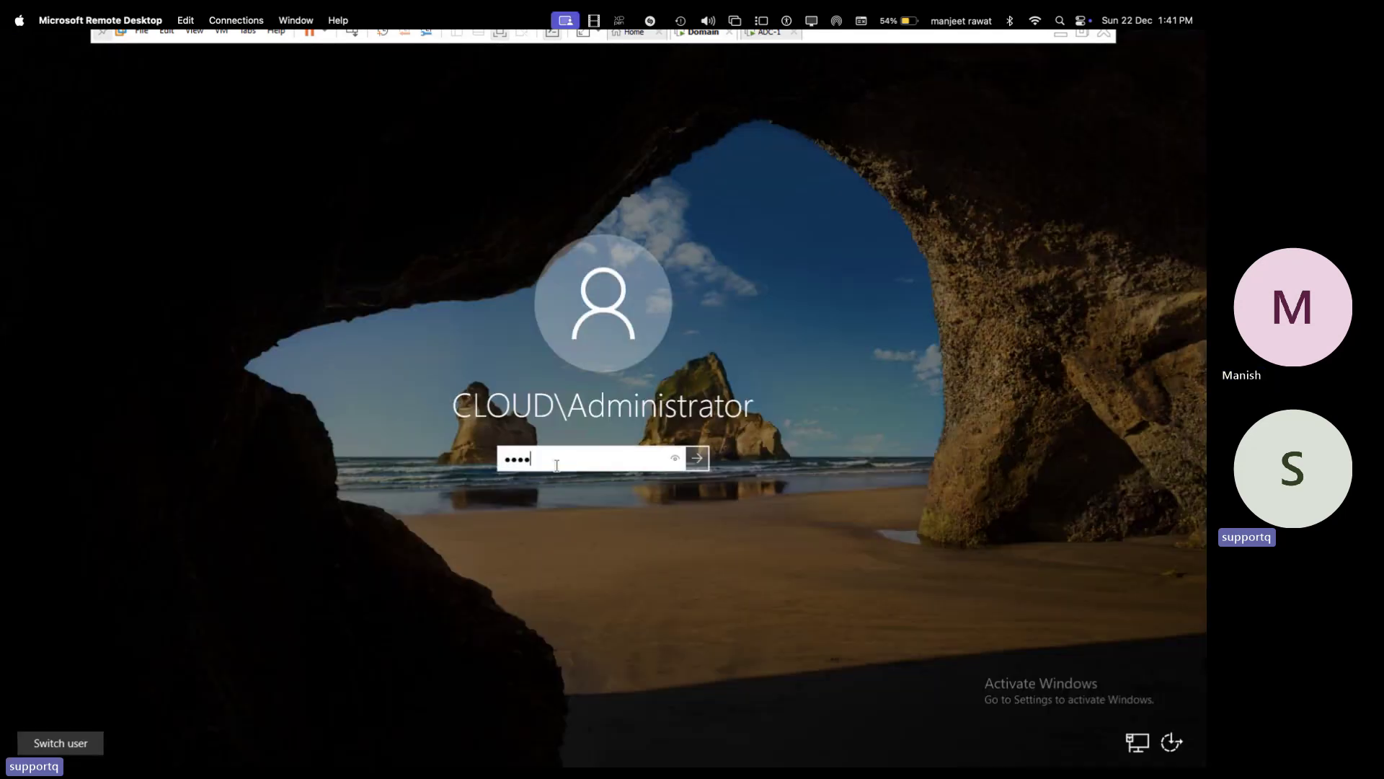
pyautogui.write('••••')
pyautogui.press('Return')
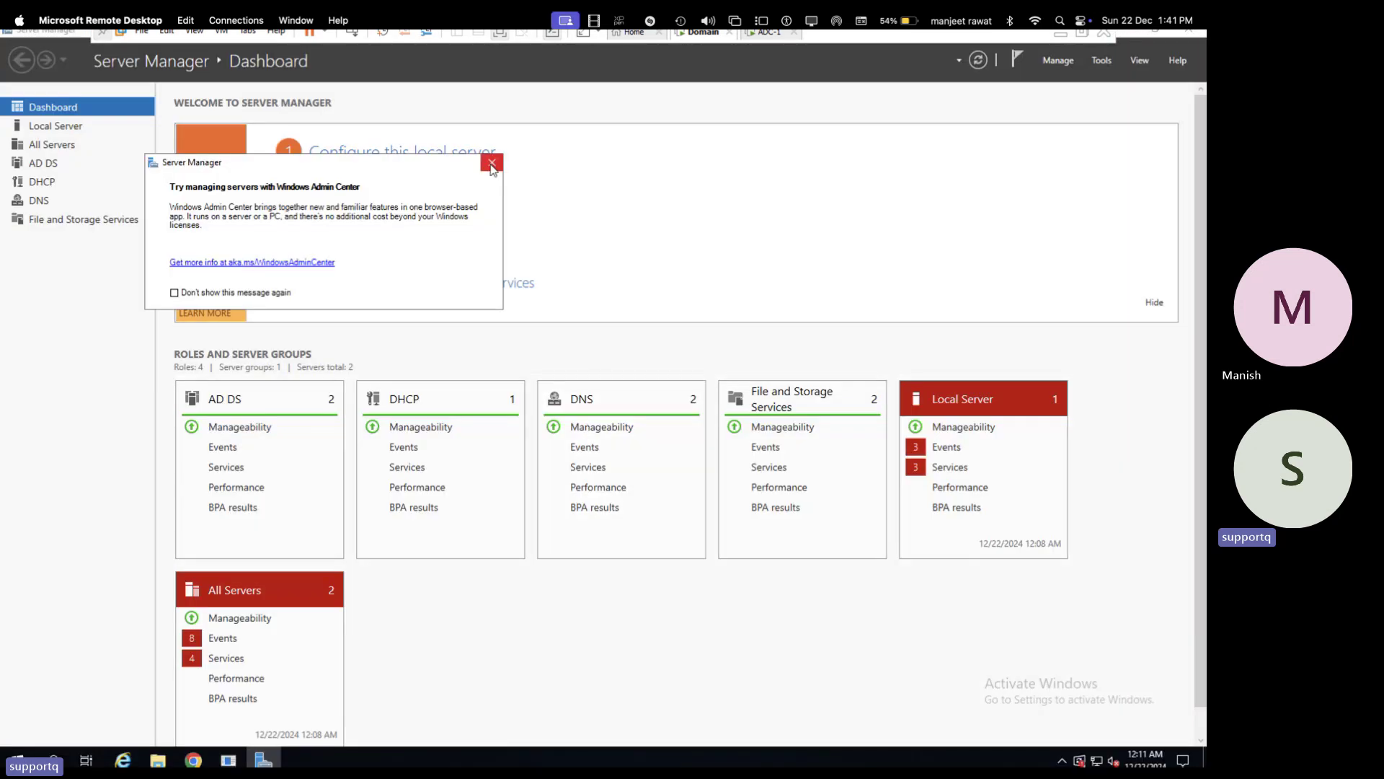
pyautogui.click(491, 163)
# - Unlock the ADC-1 VM with the administrator password, then return to the Domain VM
pyautogui.click(767, 33)
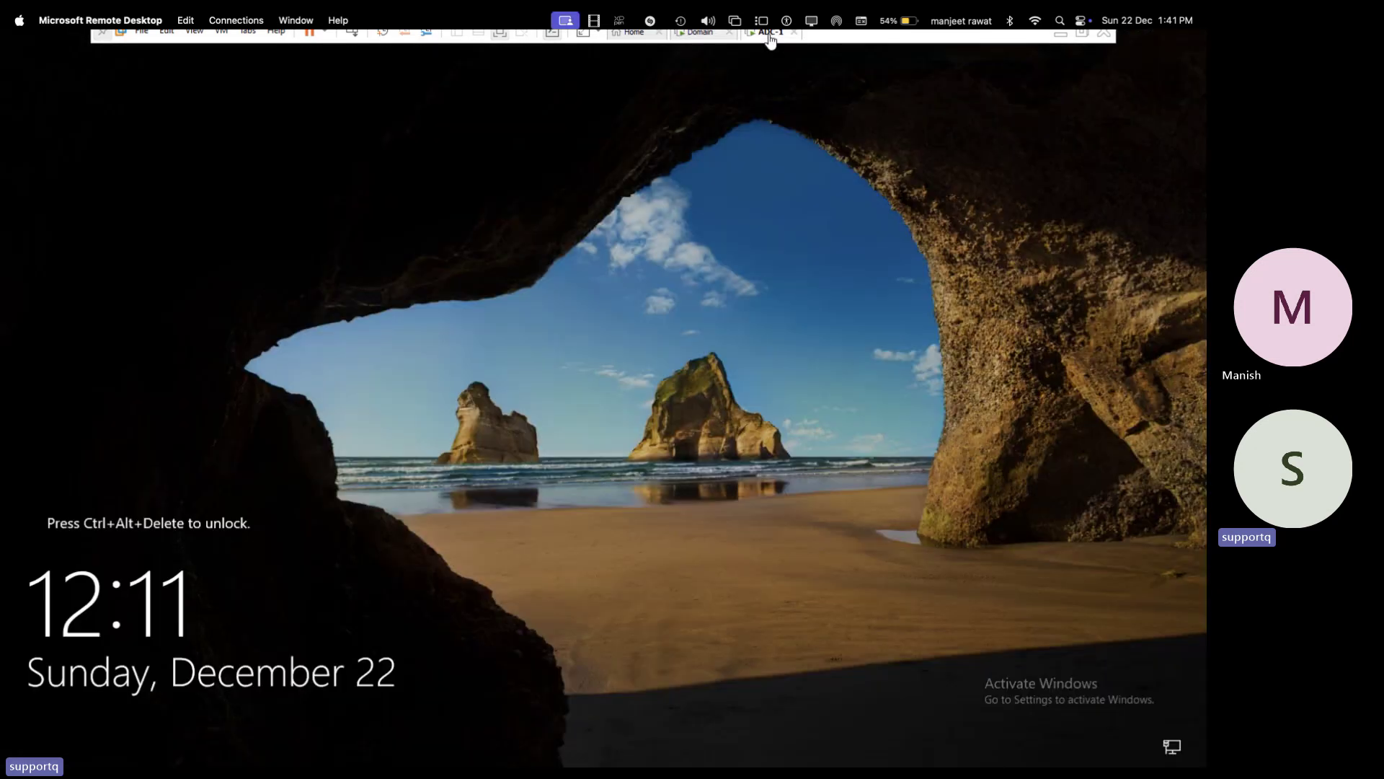
pyautogui.click(352, 33)
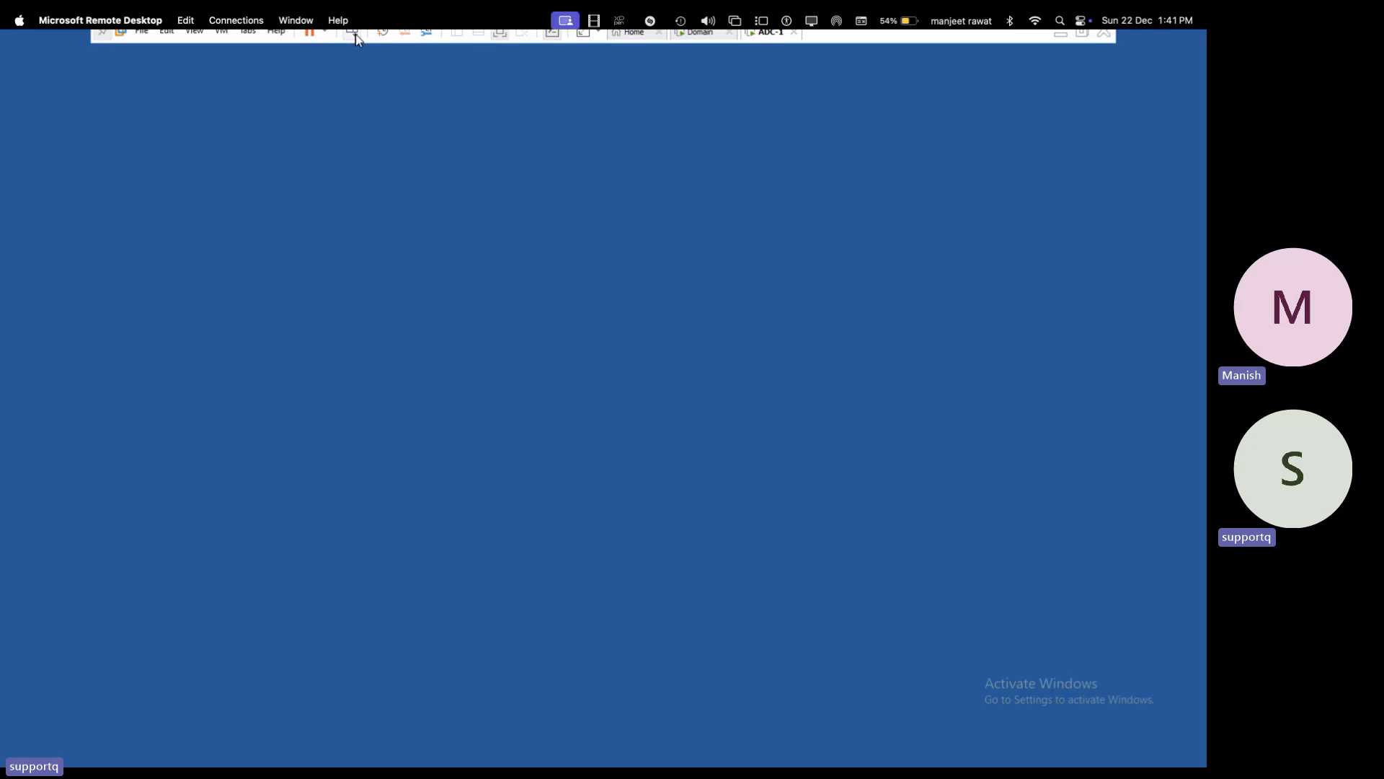
pyautogui.write('••')
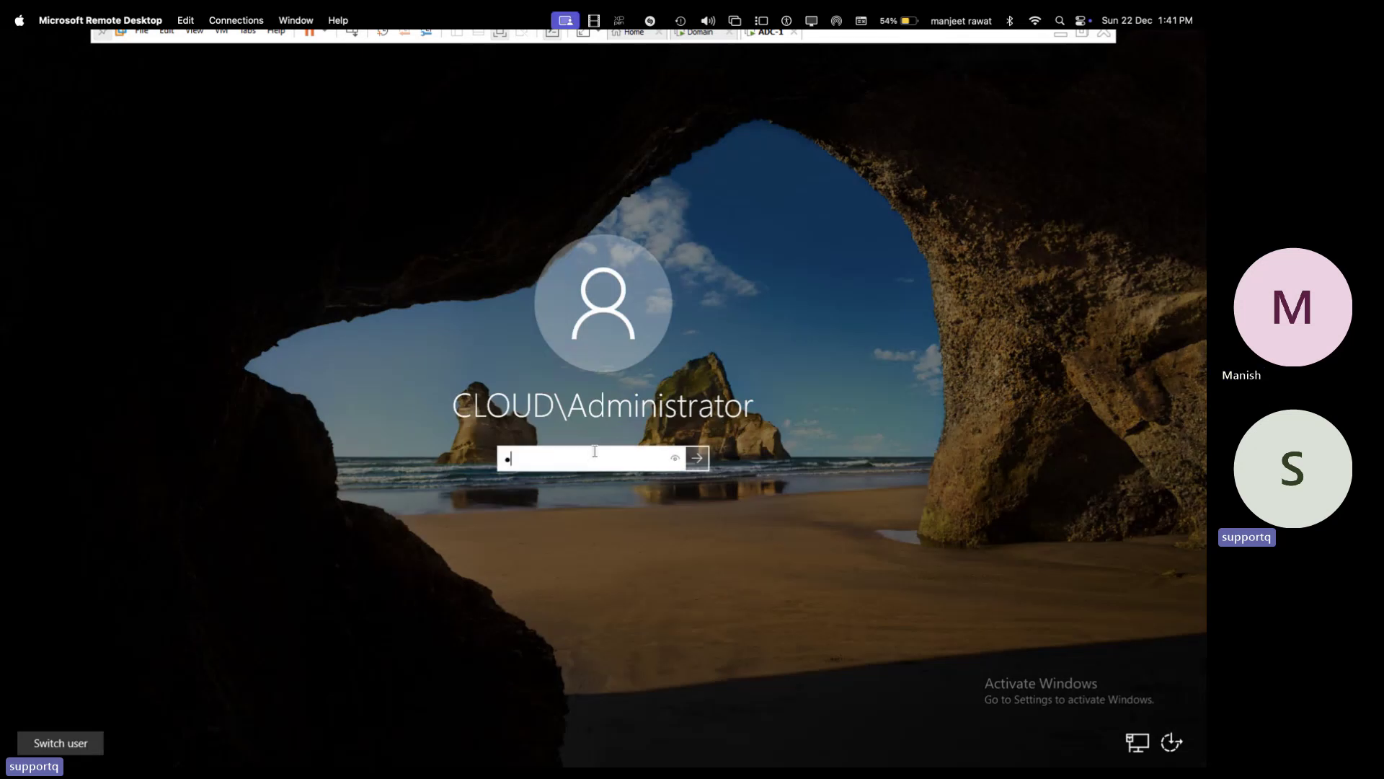
pyautogui.write('•••••••')
pyautogui.press('Return')
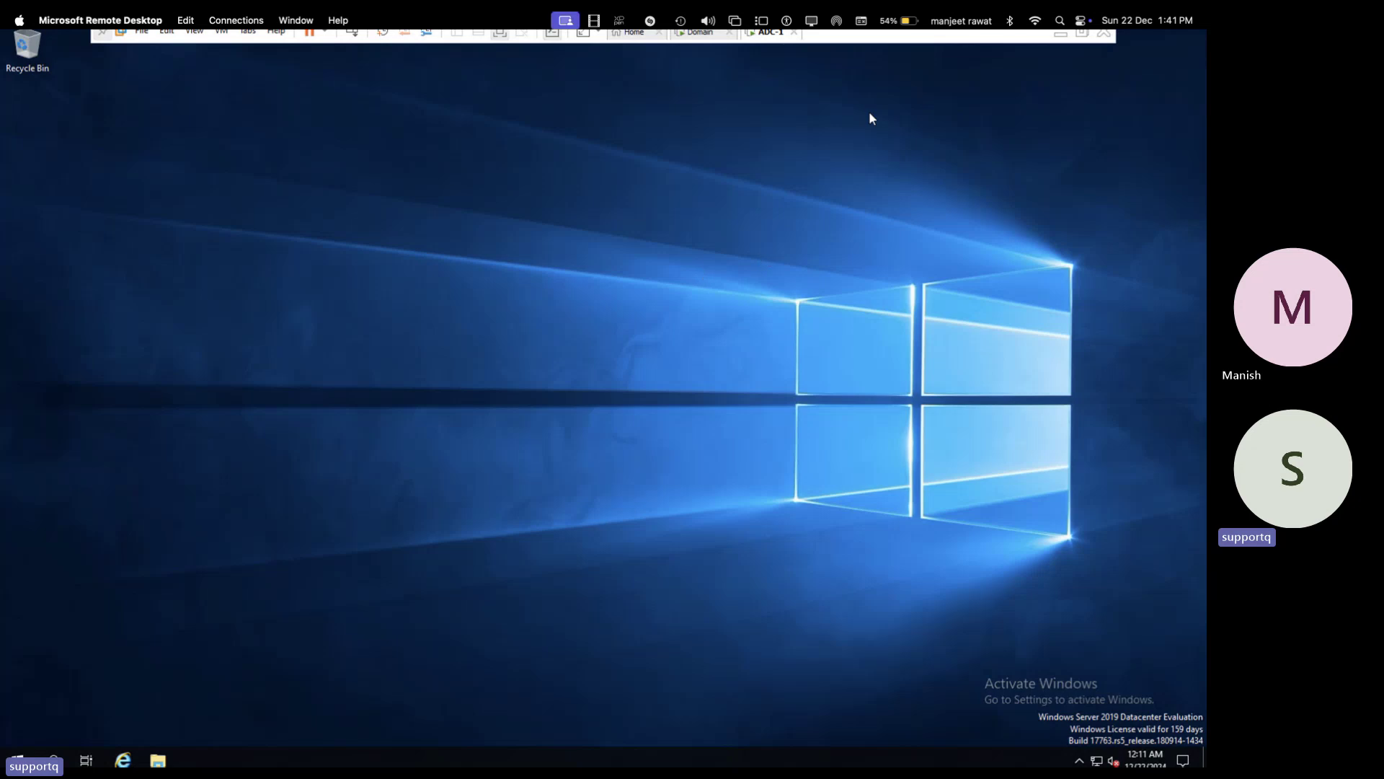
pyautogui.click(701, 33)
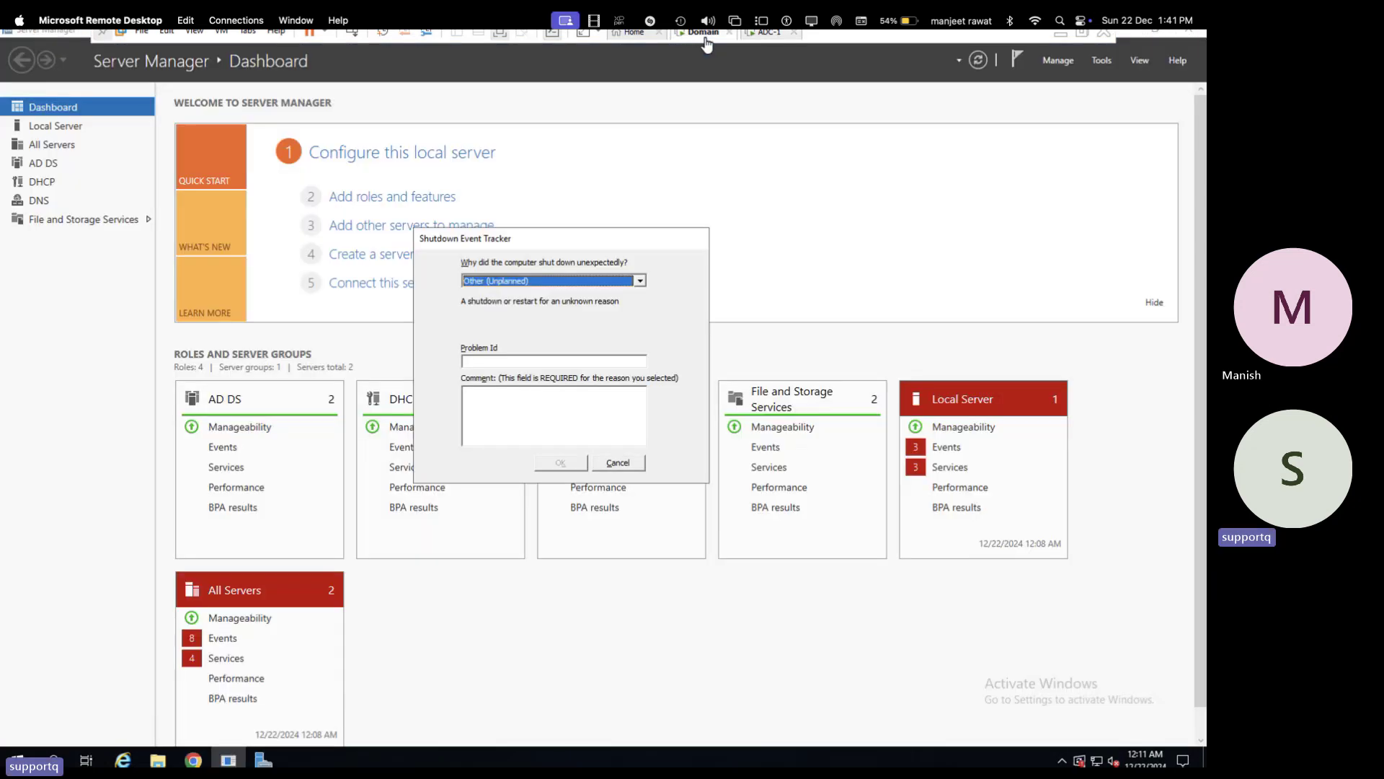
# - Dismiss Shutdown Event Tracker and open Network Connections with ncpa.cpl
pyautogui.click(618, 463)
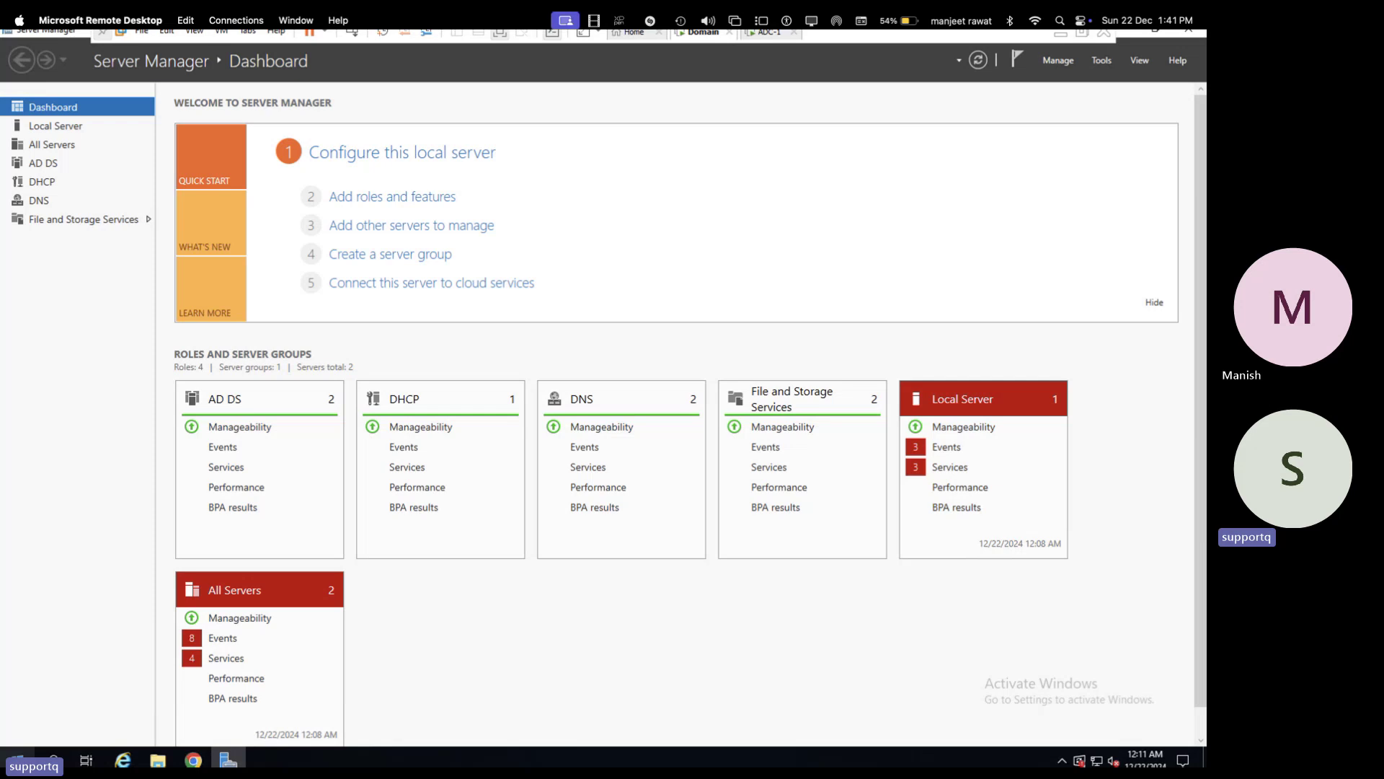
pyautogui.rightClick(15, 760)
pyautogui.click(54, 690)
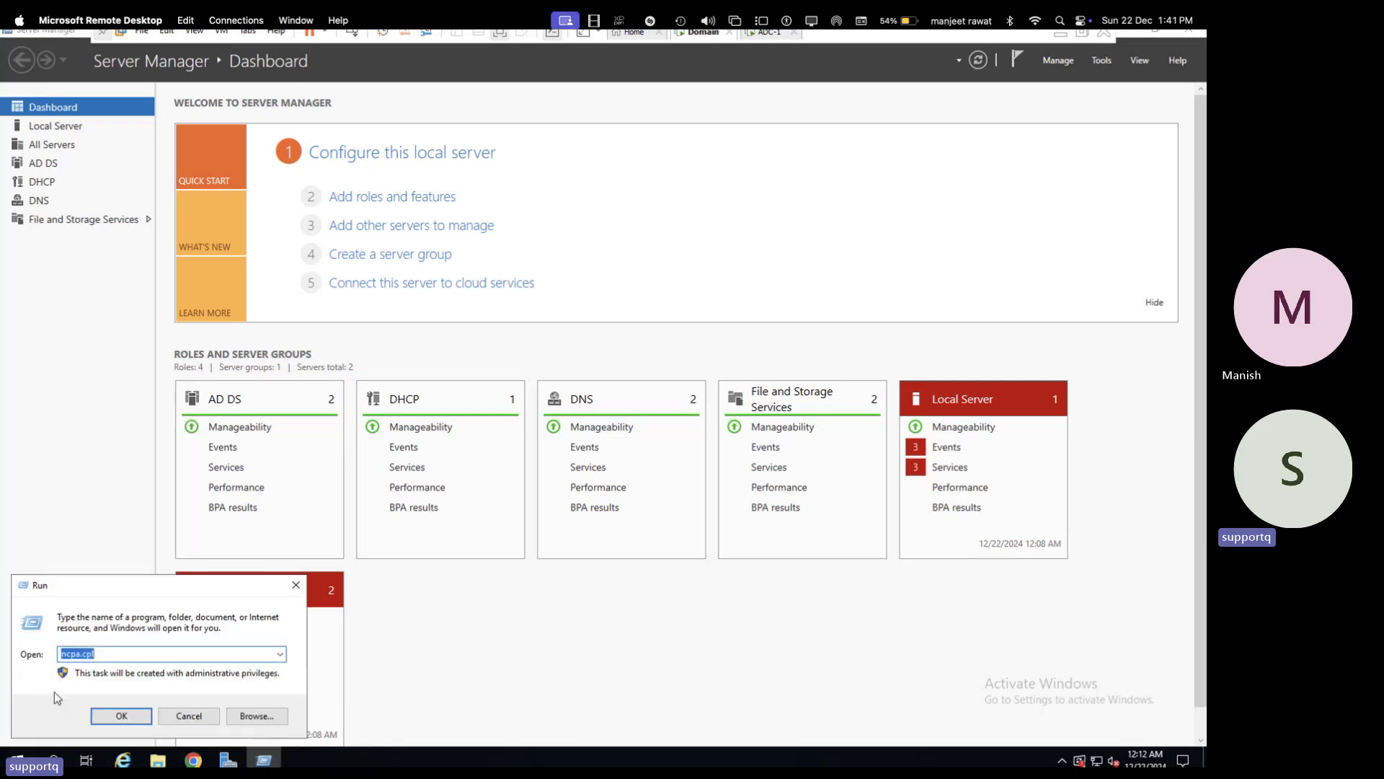
pyautogui.write('nc')
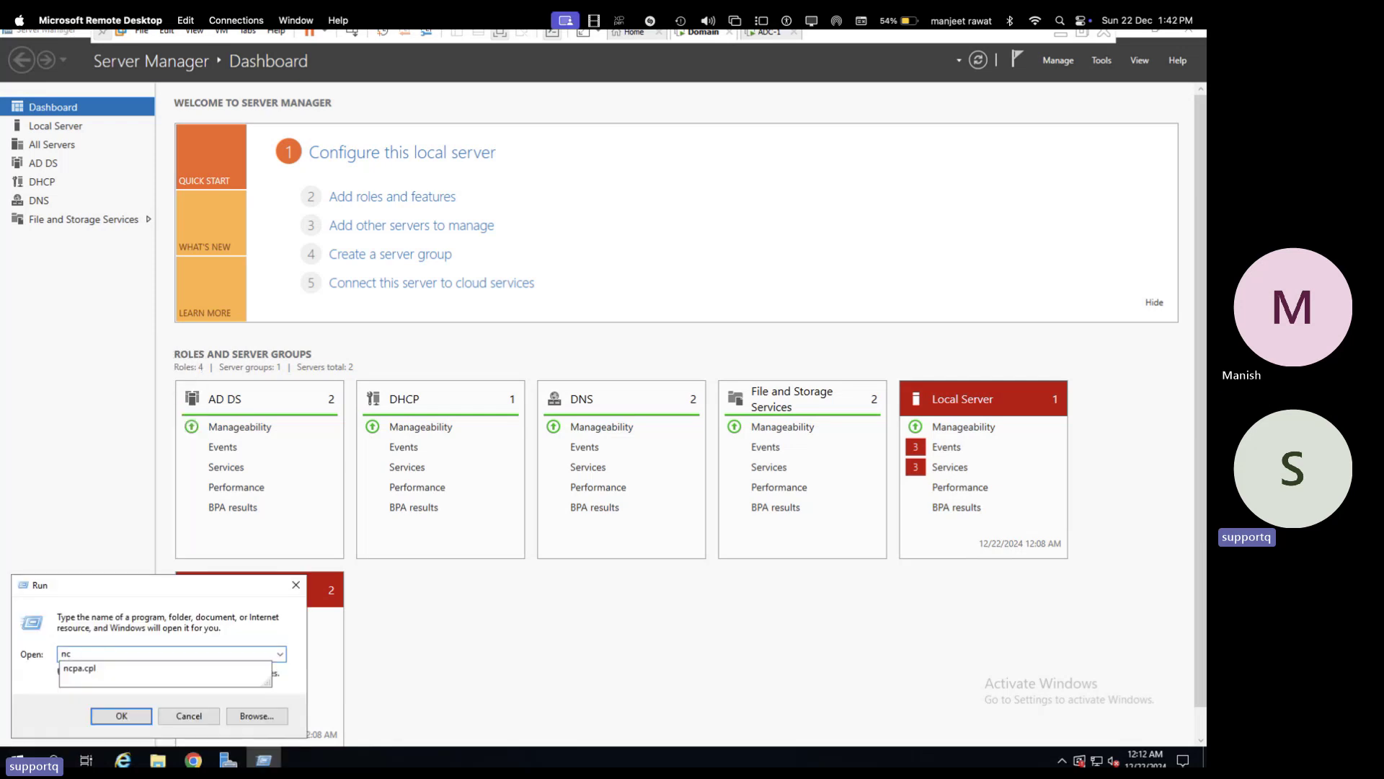
pyautogui.press('Down')
pyautogui.press('Return')
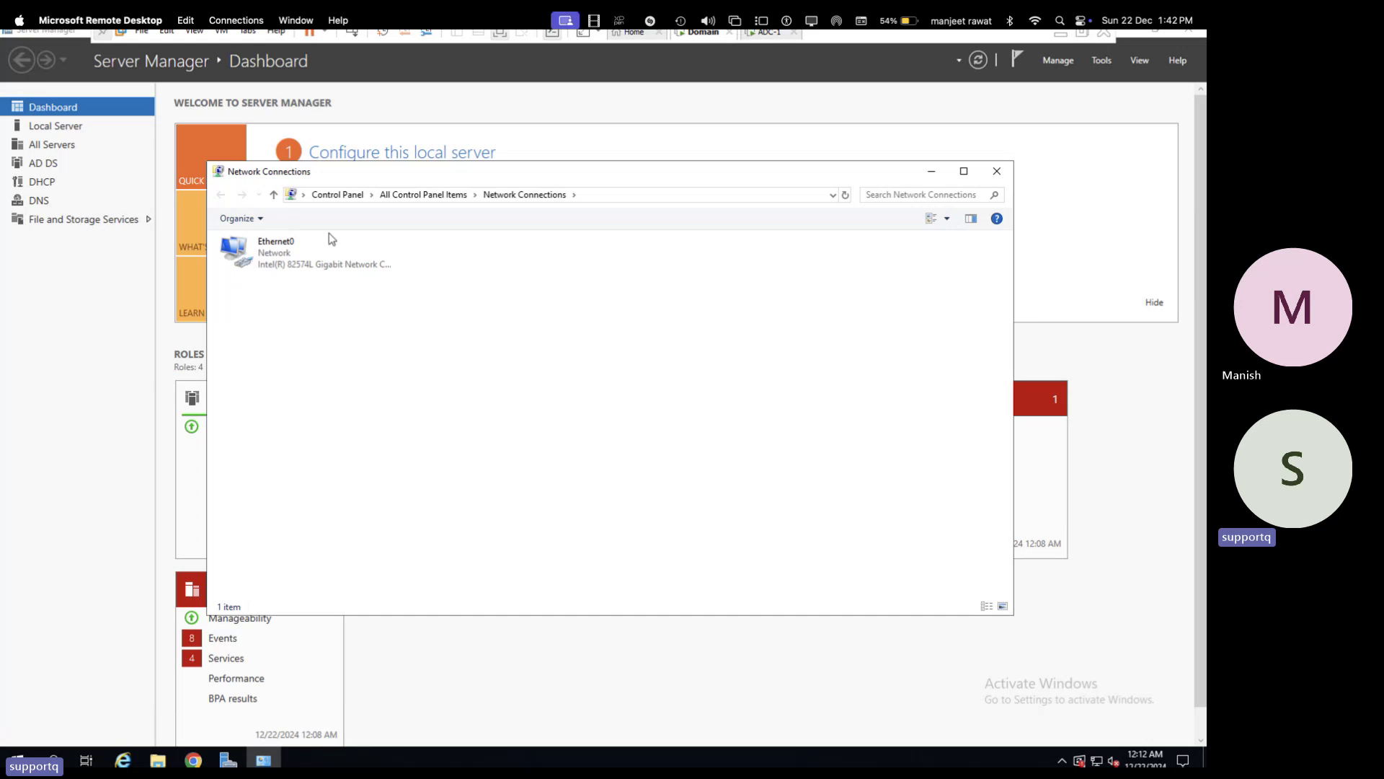
# - Review Ethernet0's IPv4 settings (192.168.1.100) and close the properties unchanged
pyautogui.rightClick(270, 258)
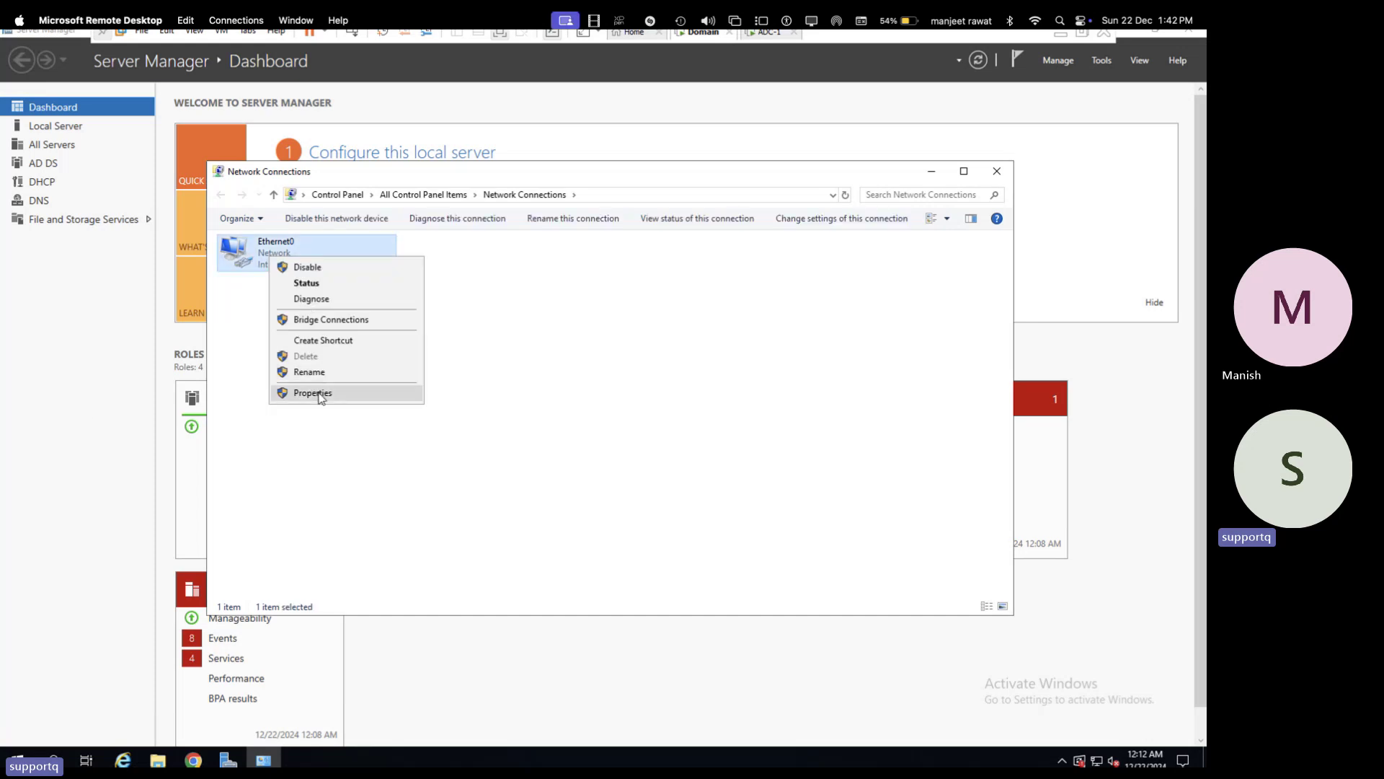
pyautogui.click(321, 398)
pyautogui.doubleClick(380, 386)
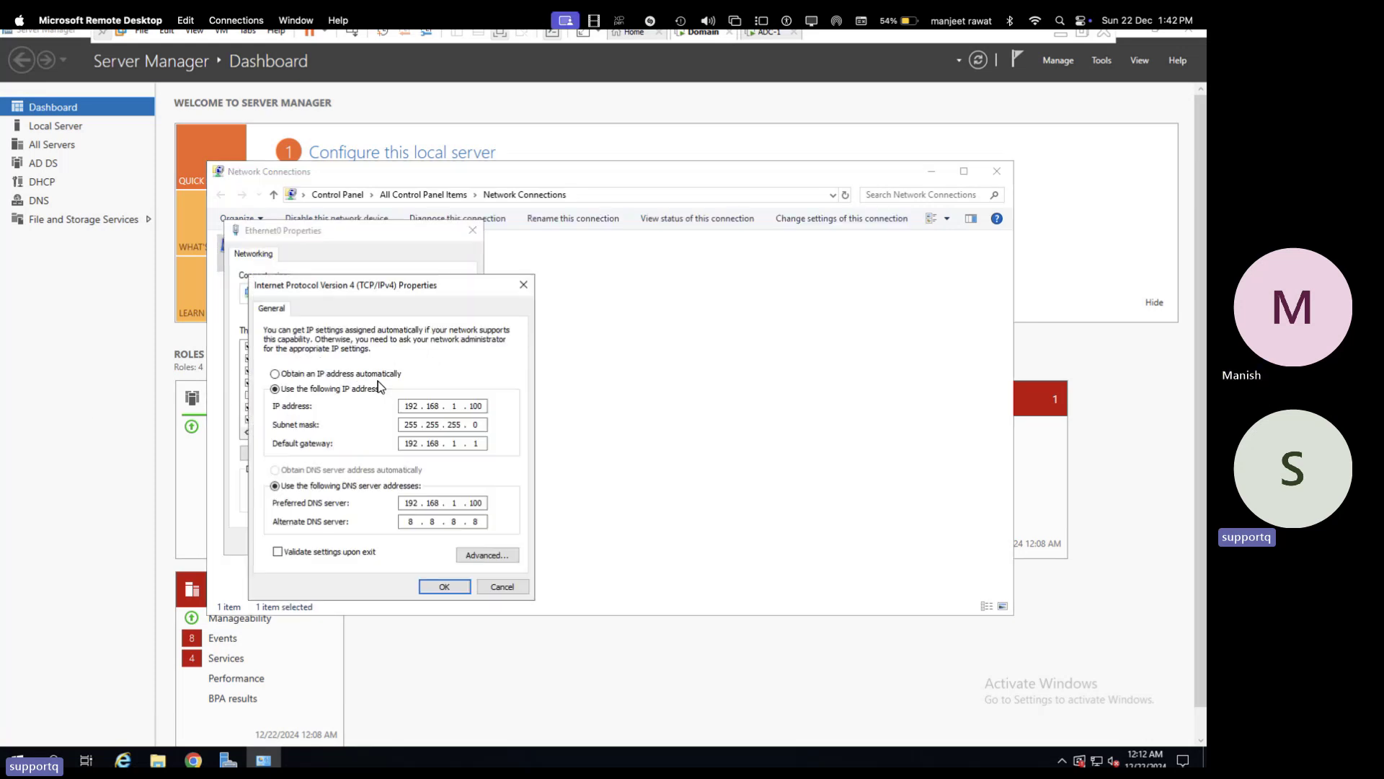
pyautogui.click(444, 586)
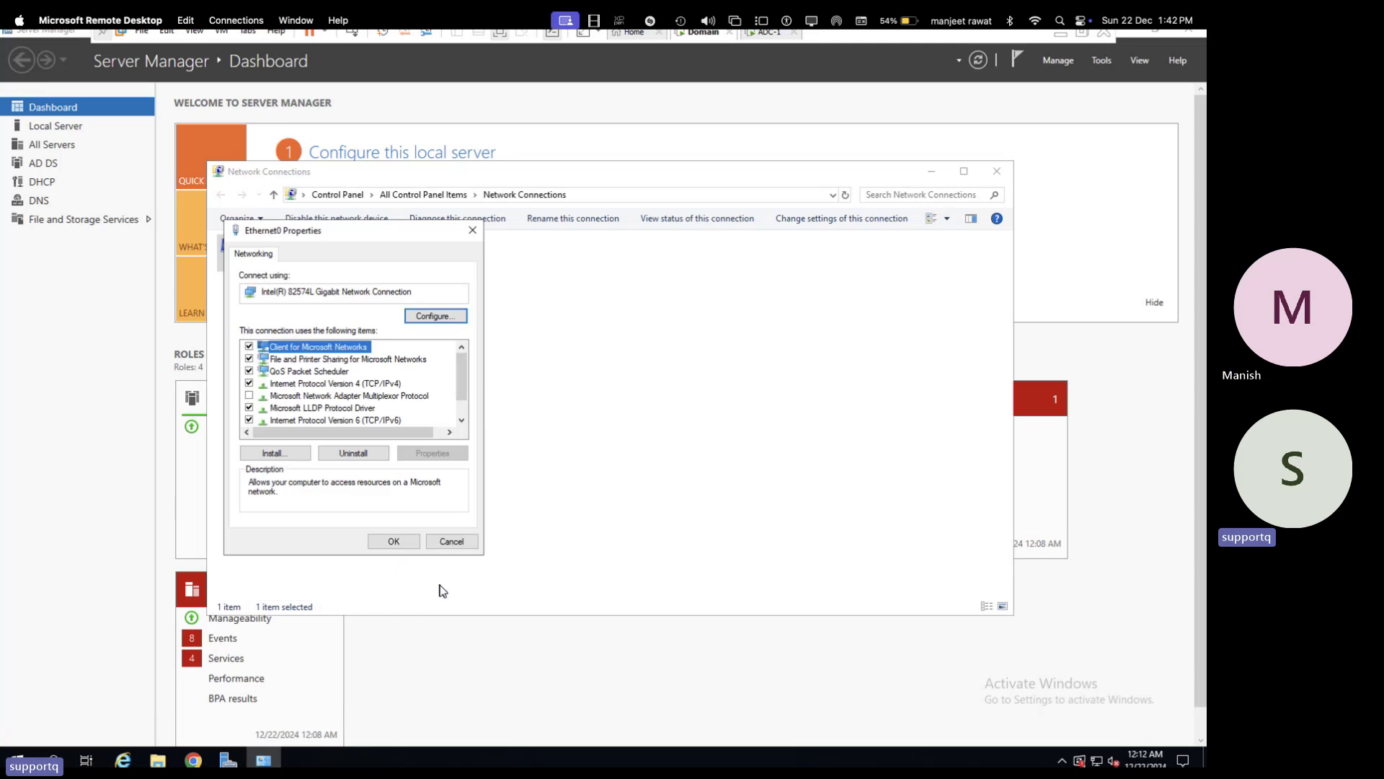
pyautogui.click(394, 540)
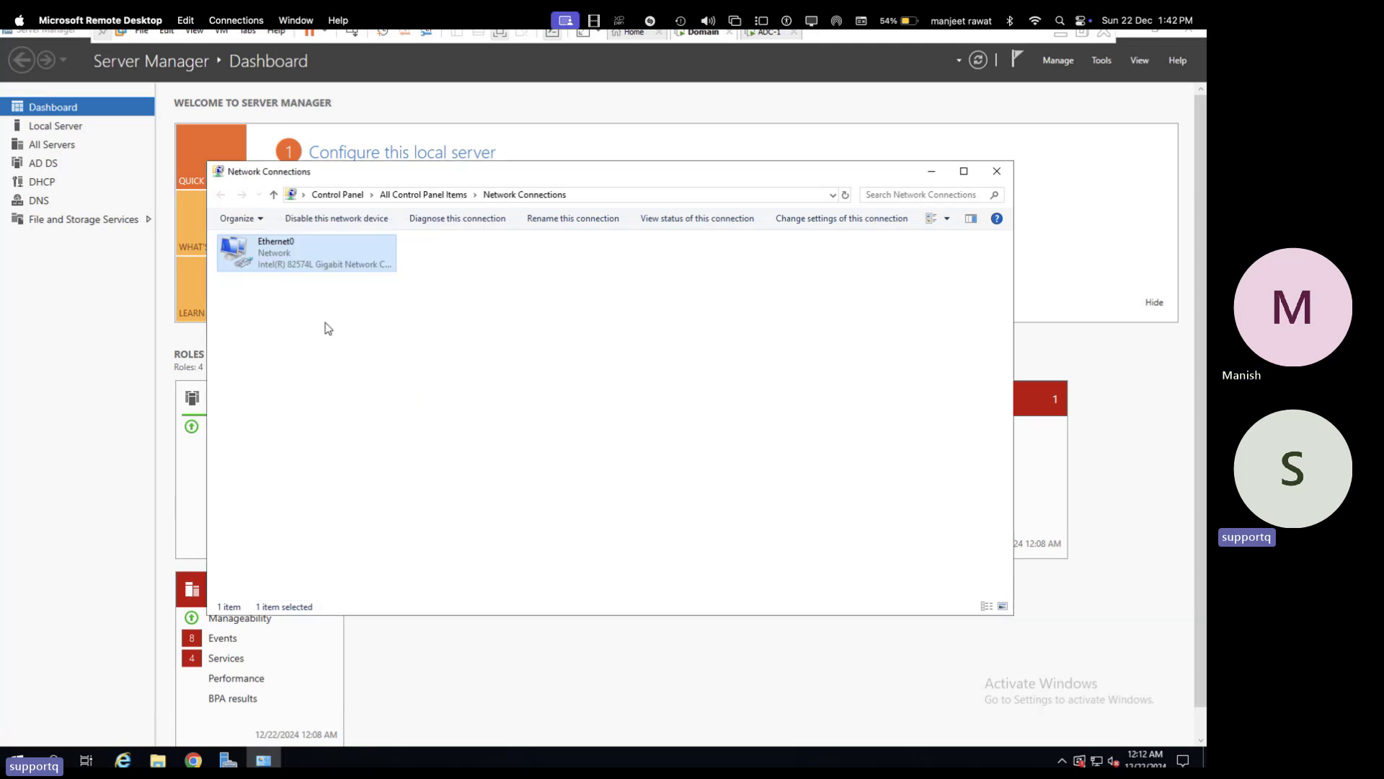
# - Disable and re-enable Ethernet0 so it rejoins the cloud.com network
pyautogui.rightClick(296, 268)
pyautogui.click(317, 276)
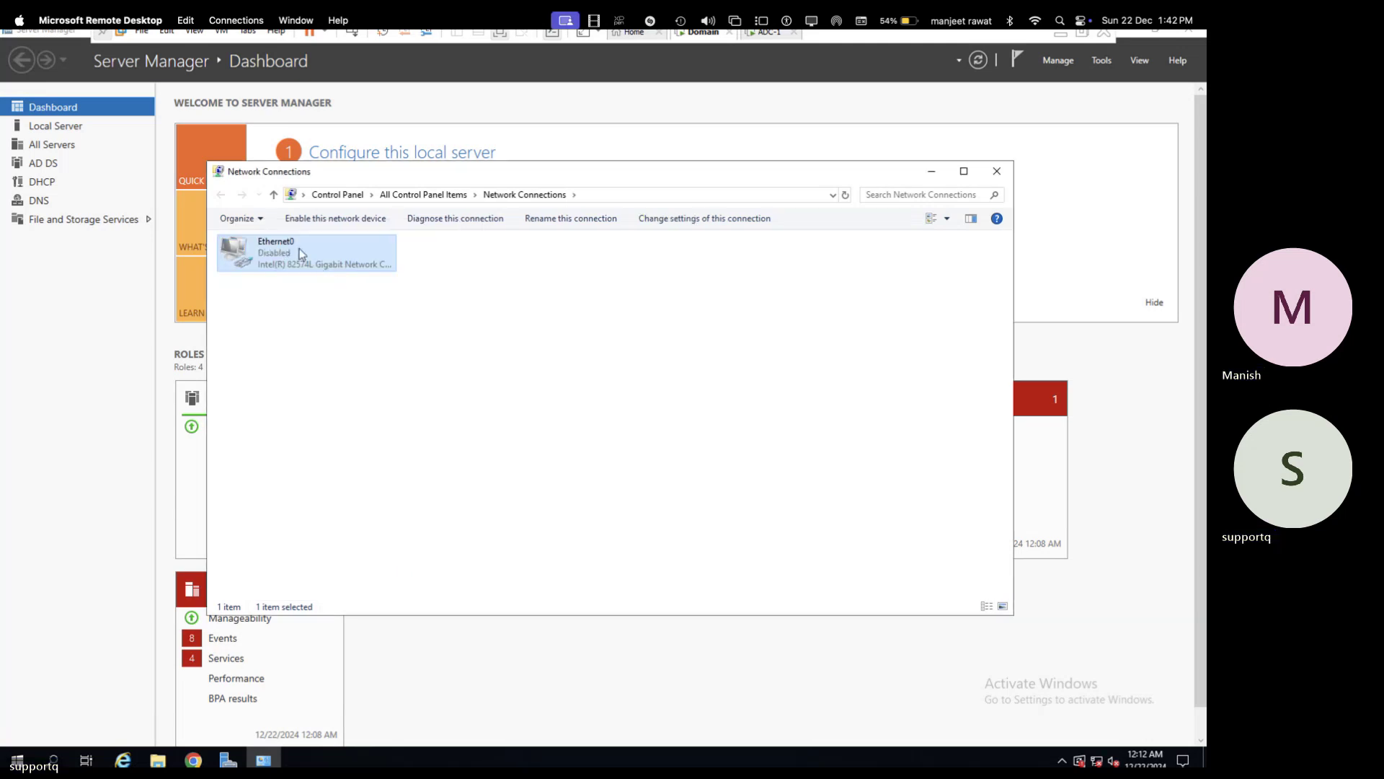
pyautogui.rightClick(301, 254)
pyautogui.click(314, 258)
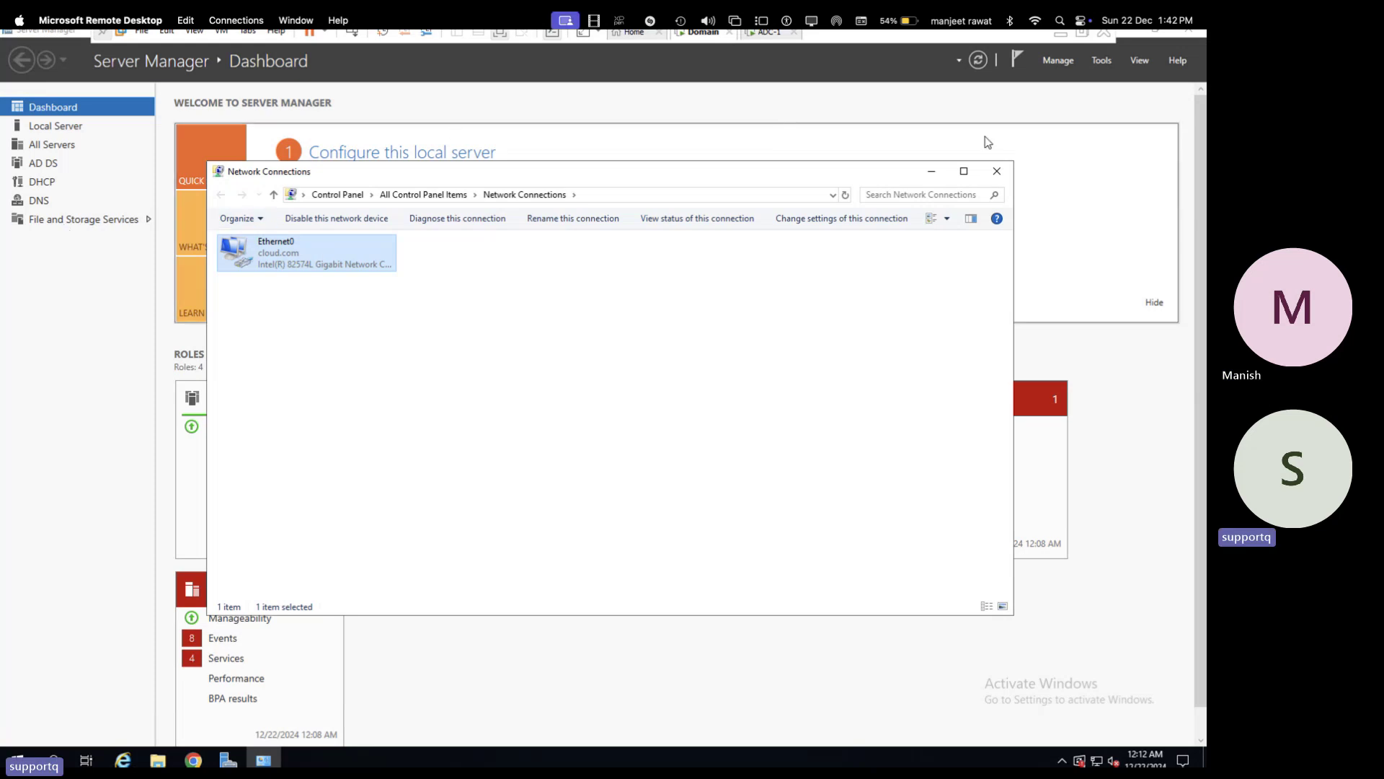
# - Close Network Connections and open DNS Manager on server WIN-G03CV518ELM, viewing reverse lookup zones
pyautogui.click(996, 173)
pyautogui.click(1101, 60)
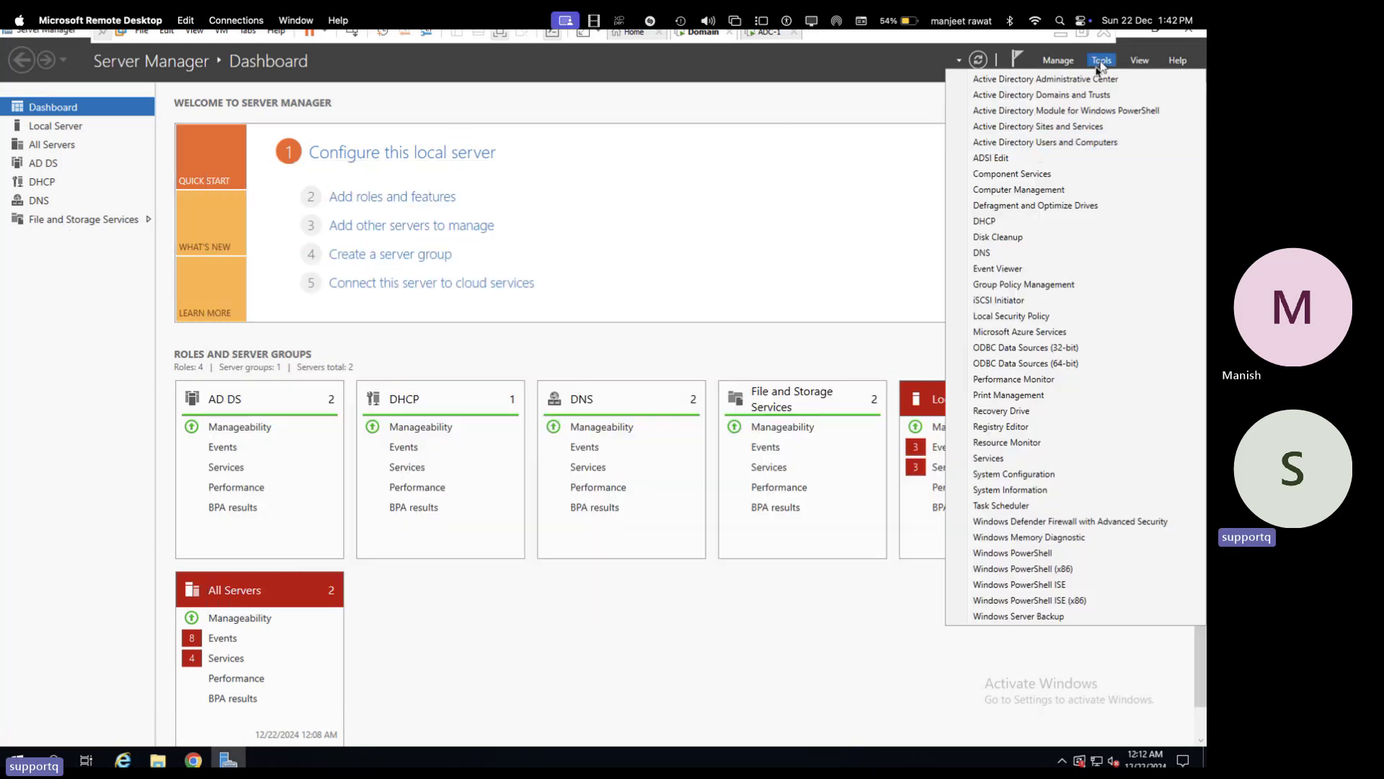
pyautogui.click(992, 252)
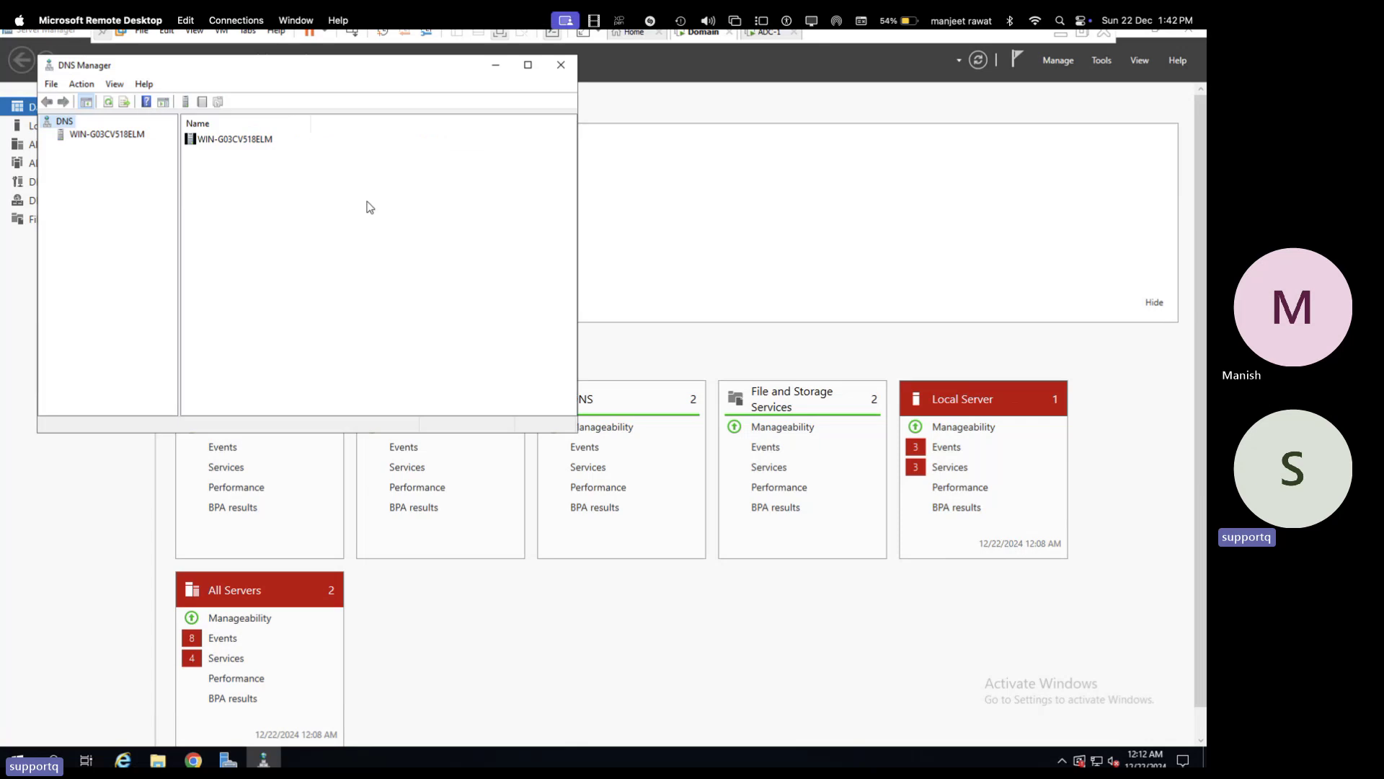
pyautogui.click(106, 138)
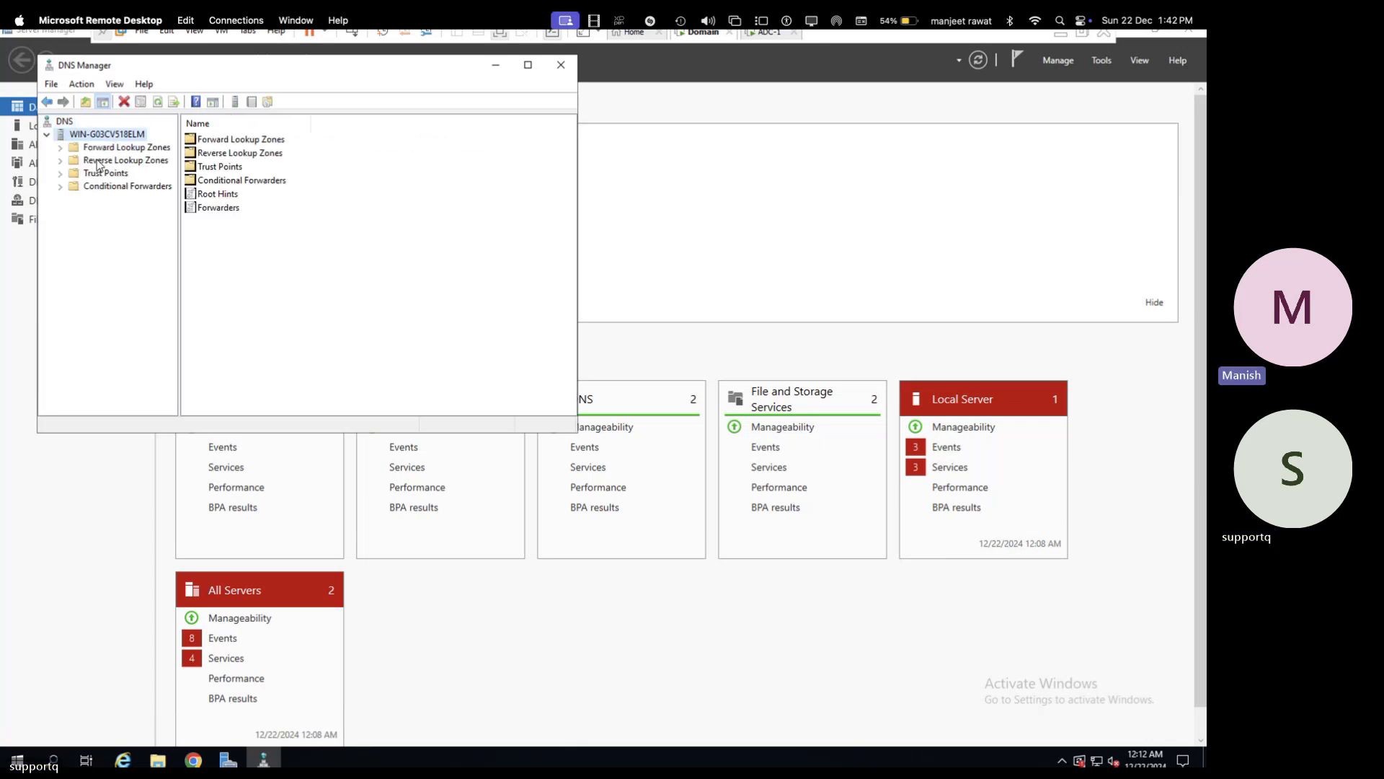
pyautogui.click(91, 162)
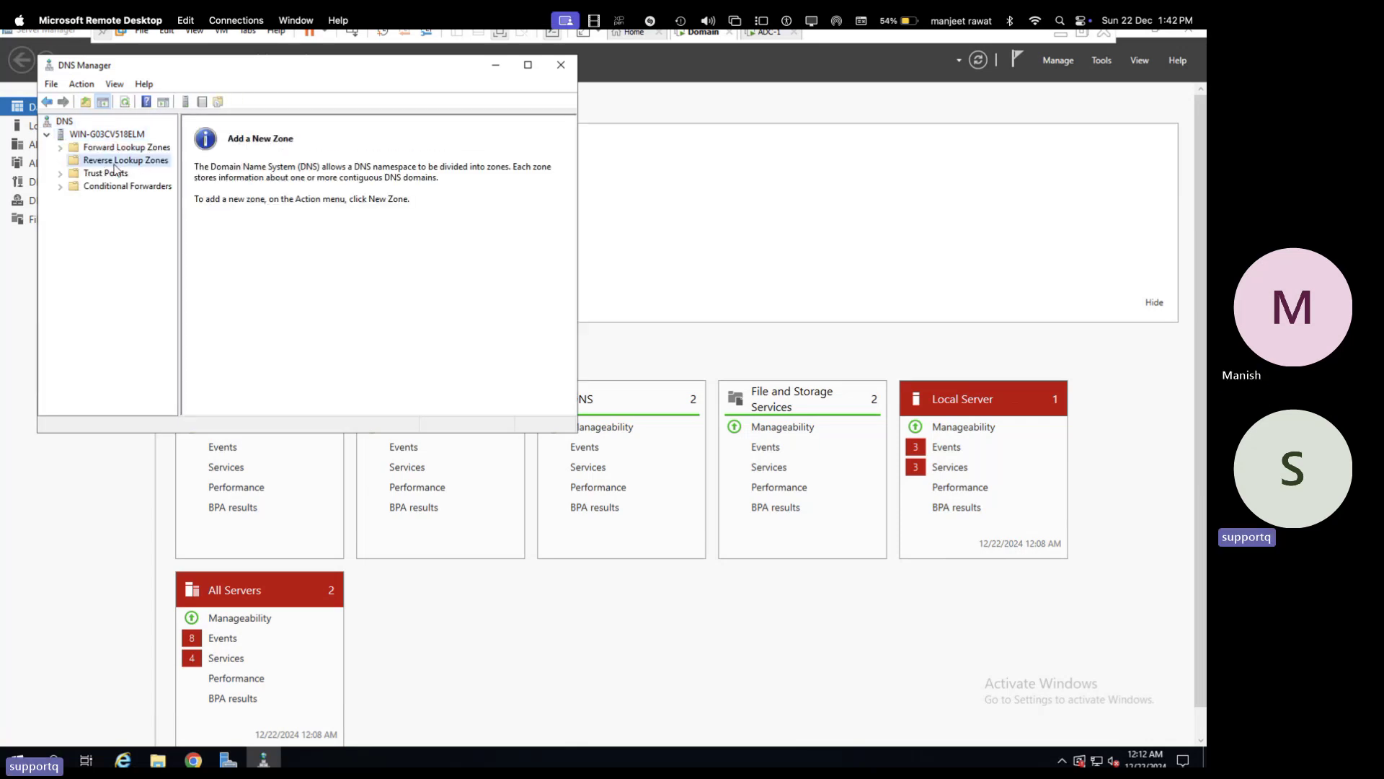
# - Review the cloud.com forward lookup zone host records, then close DNS Manager
pyautogui.click(134, 148)
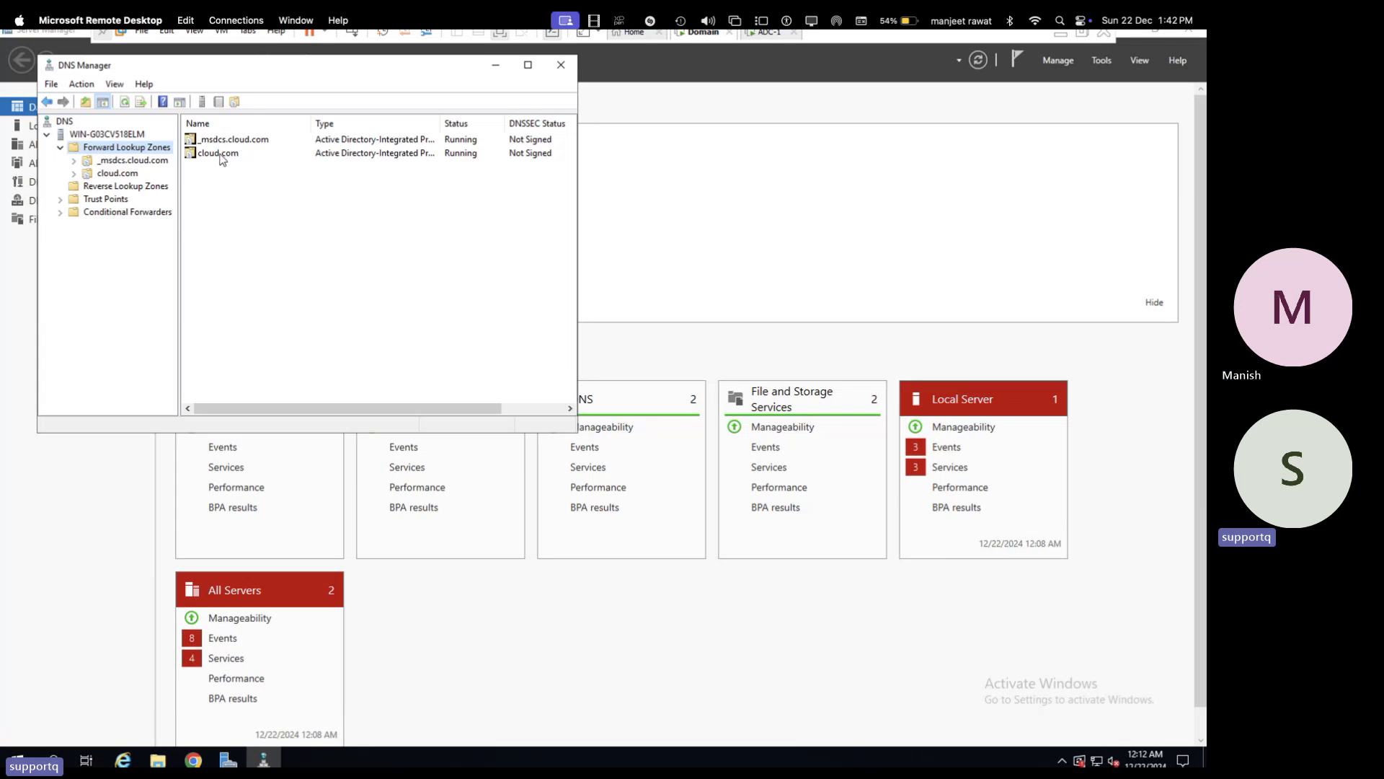
pyautogui.doubleClick(217, 153)
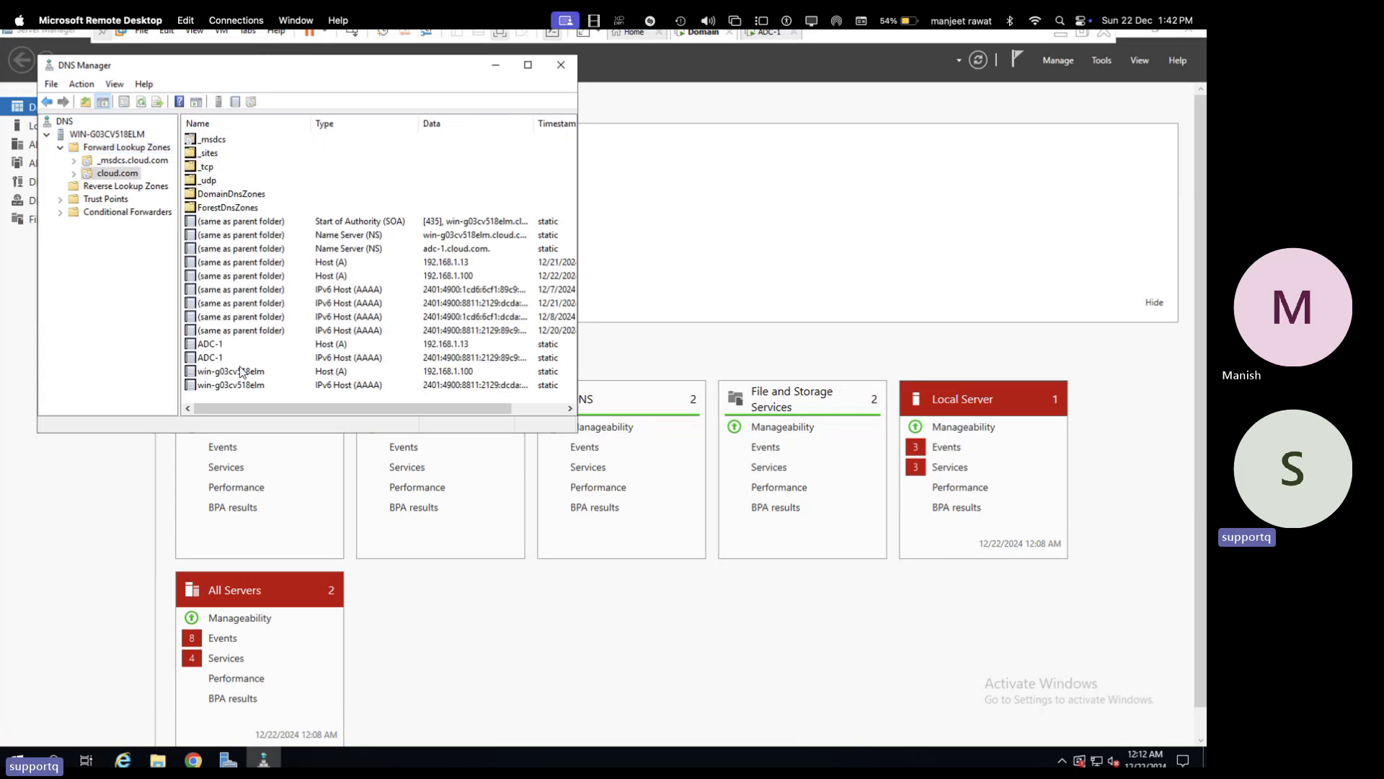
pyautogui.hscroll(3, 243, 373)
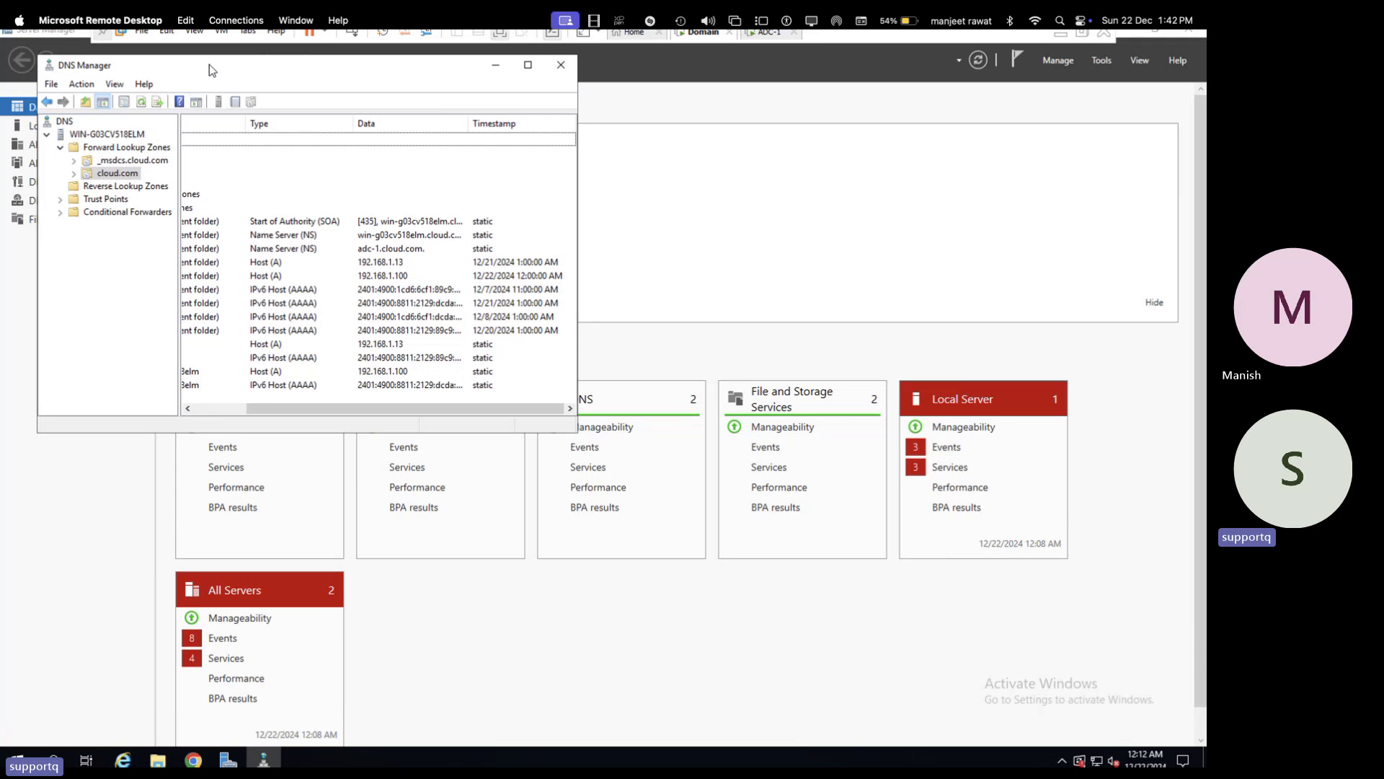
pyautogui.moveTo(210, 68); pyautogui.dragTo(217, 239)
pyautogui.click(569, 236)
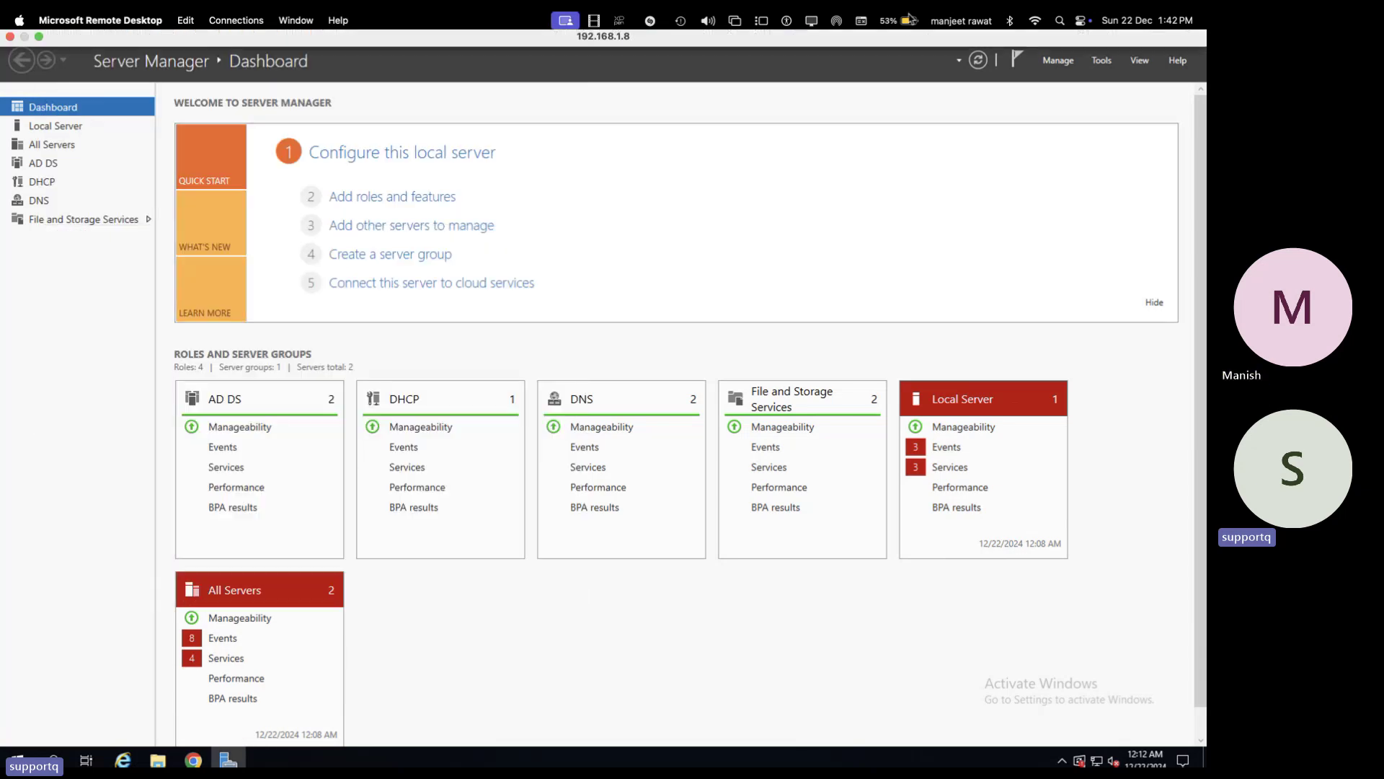
# - Exit full screen and switch to the ADC-1 console, dismissing its security screen
pyautogui.hotkey('ctrl', 'Right')
pyautogui.hotkey('ctrl', 'Left')
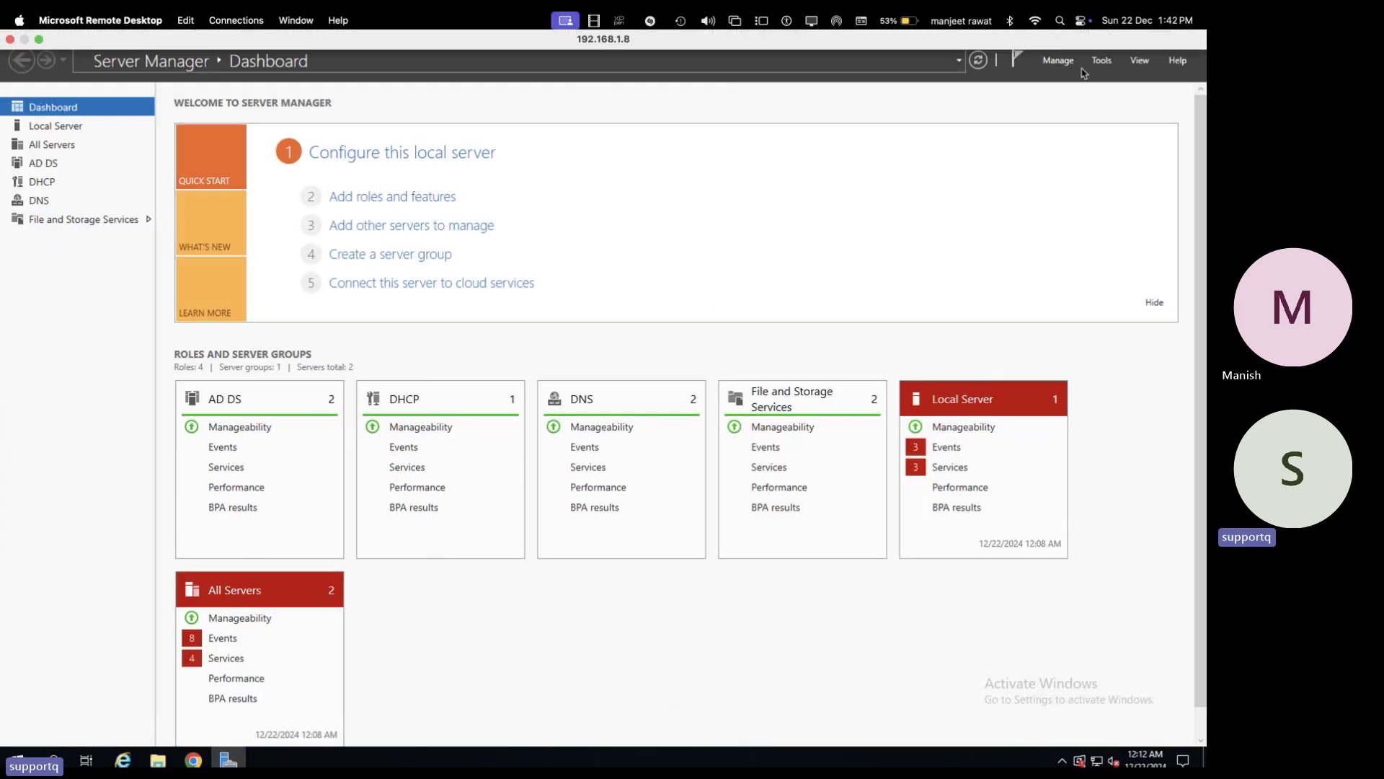
pyautogui.click(1084, 33)
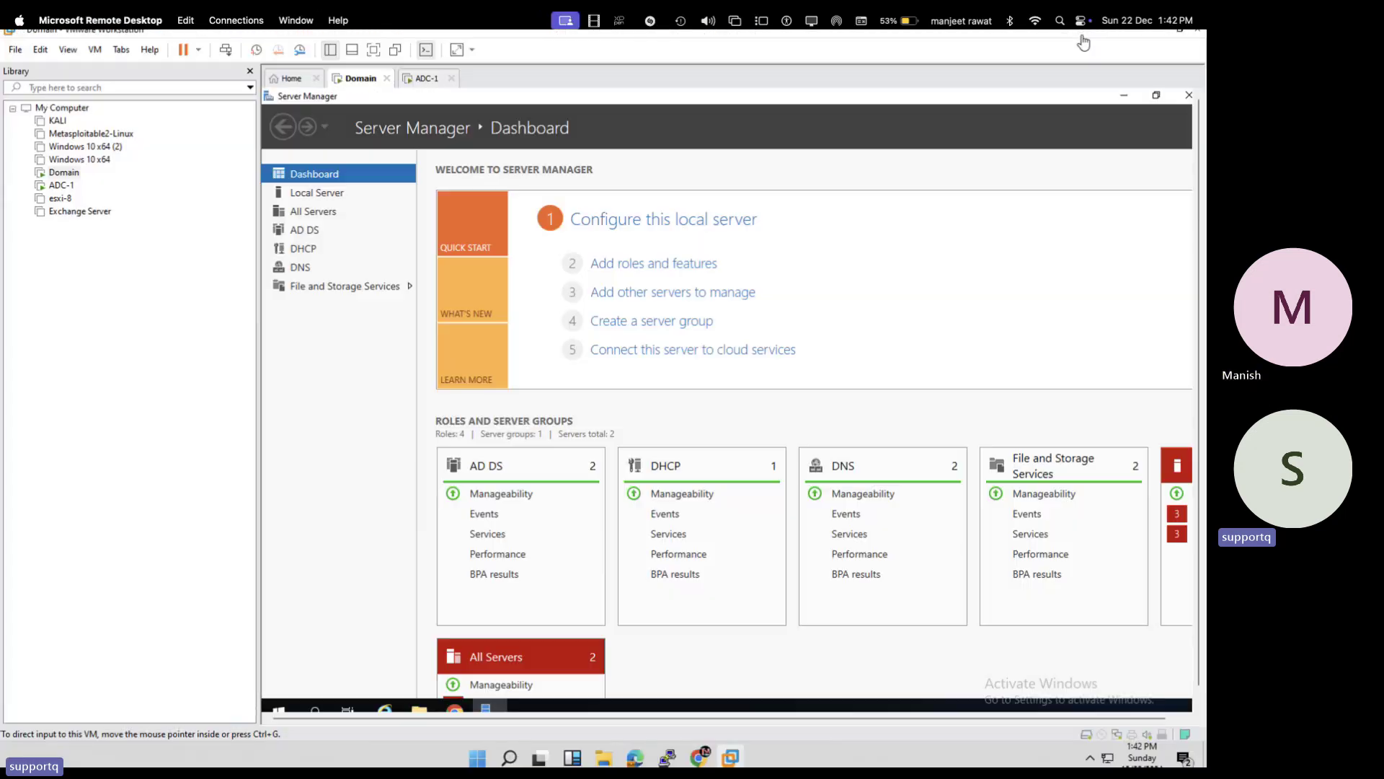
pyautogui.click(441, 79)
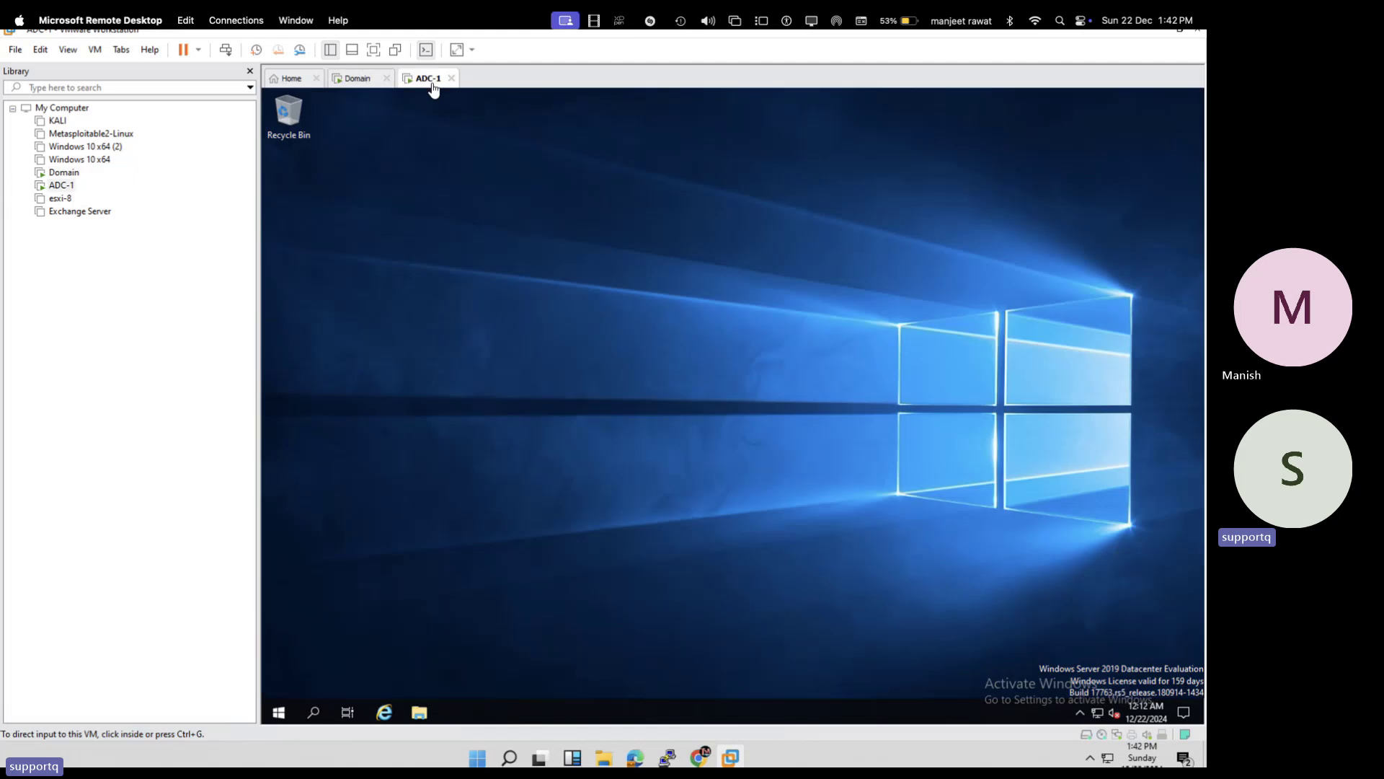
pyautogui.click(226, 49)
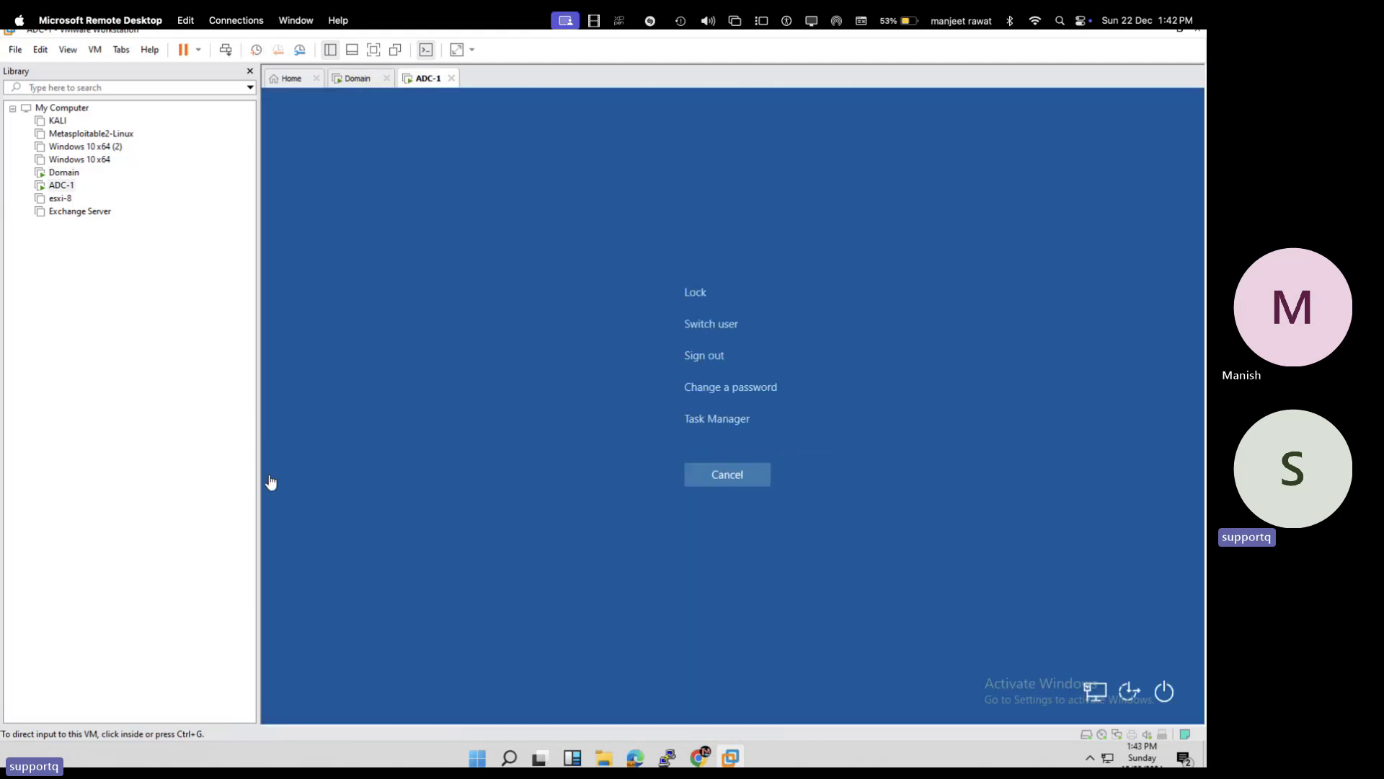
pyautogui.click(723, 475)
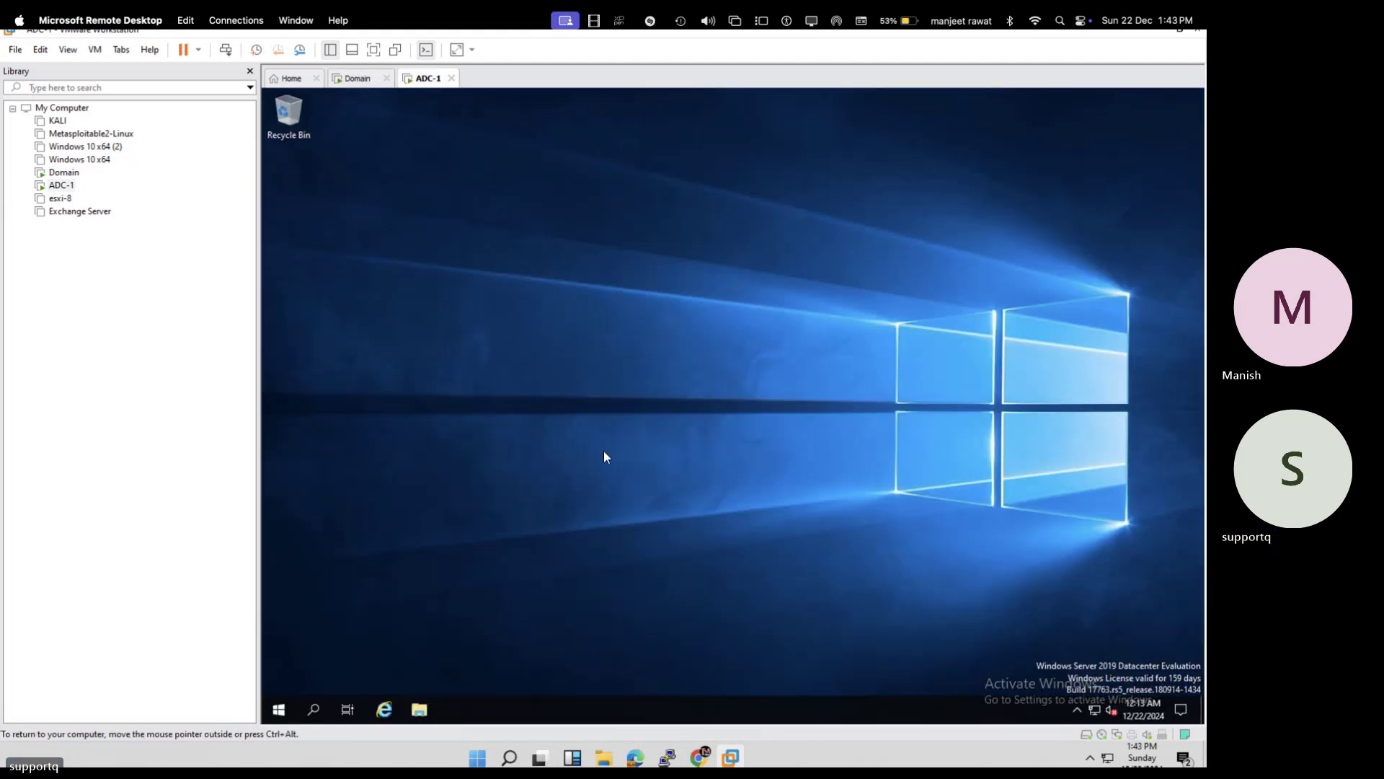
# - Open Network Connections on ADC-1 with ncpa.cpl in full screen and select Ethernet0
pyautogui.rightClick(281, 712)
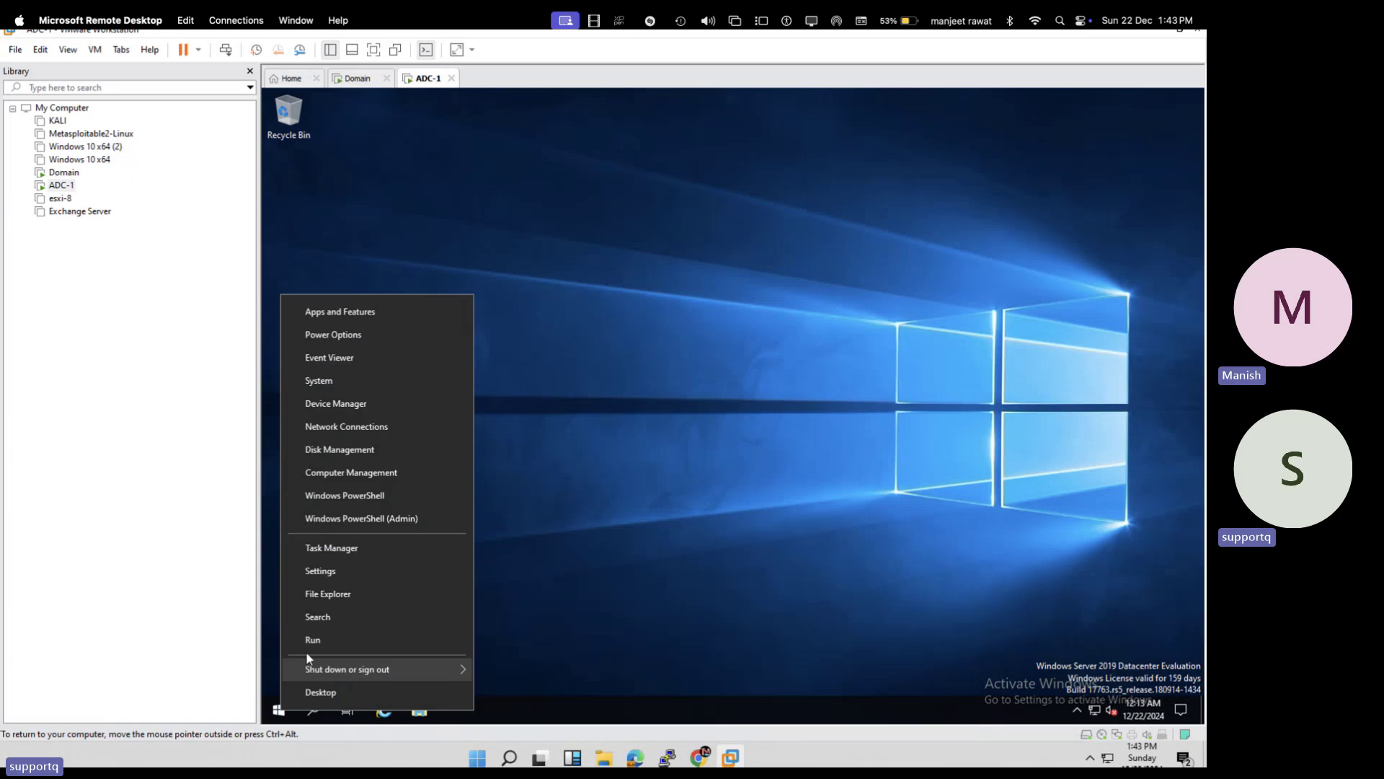
pyautogui.click(314, 642)
pyautogui.press('Return')
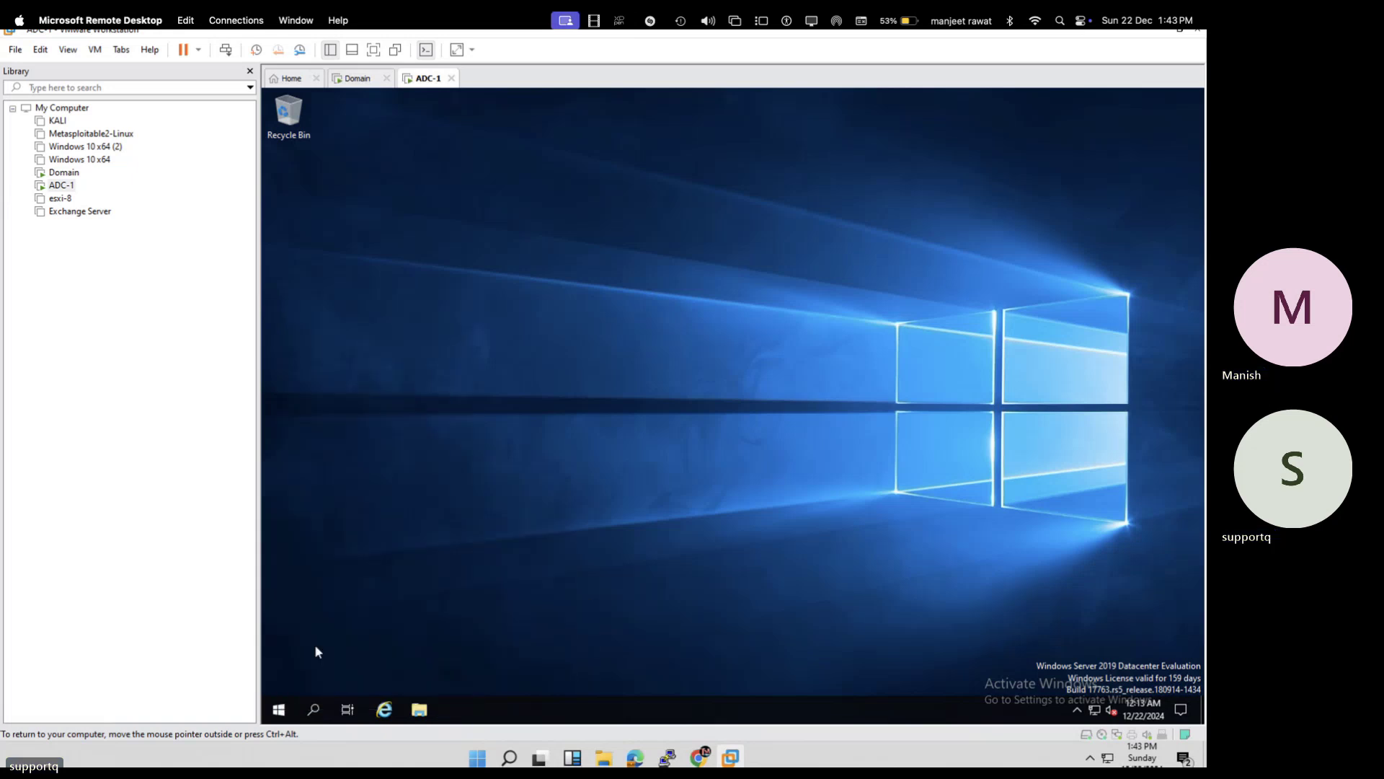
pyautogui.click(374, 49)
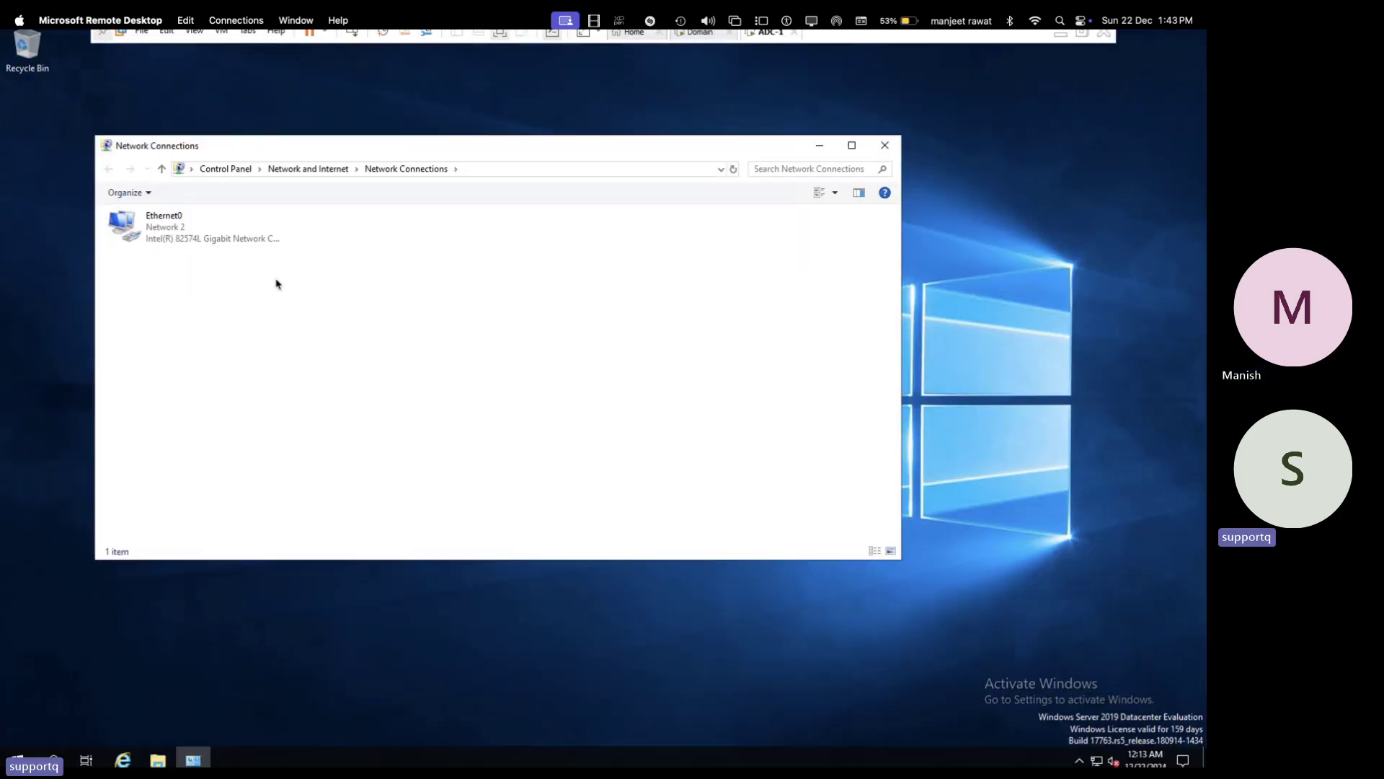
pyautogui.click(185, 245)
pyautogui.rightClick(185, 246)
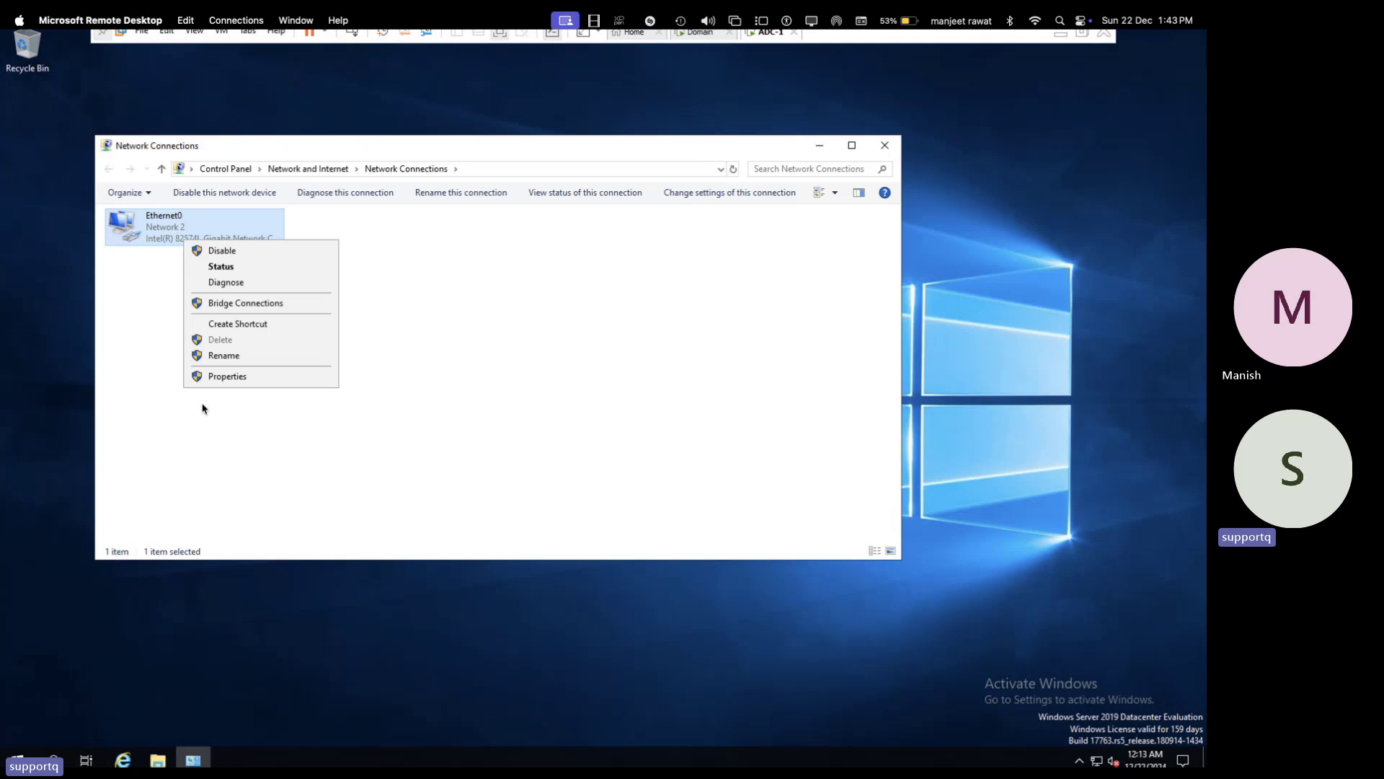
# - Give Ethernet0 the static IPv4 address 192.168.1.101 with mask 255.255.255.0
pyautogui.click(238, 377)
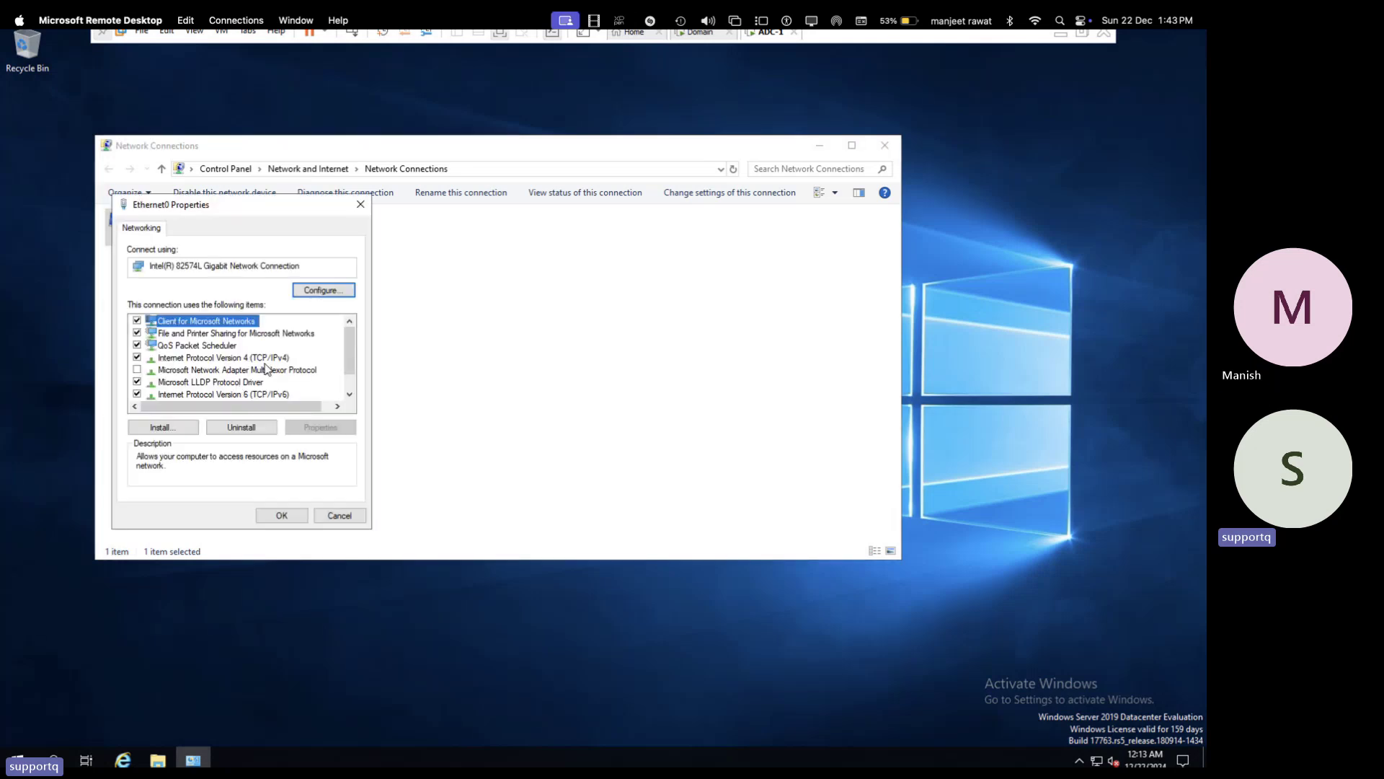
pyautogui.doubleClick(267, 366)
pyautogui.click(216, 362)
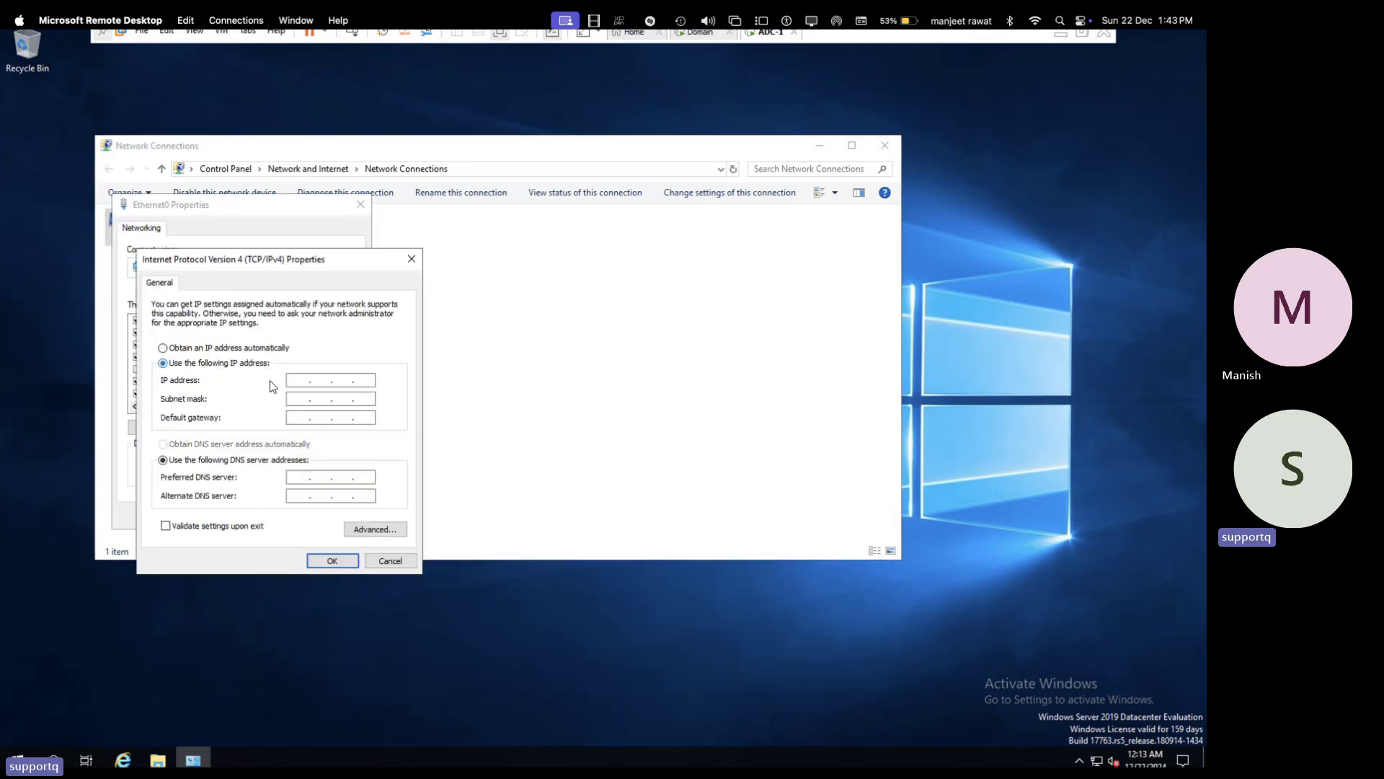
pyautogui.click(295, 380)
pyautogui.write('192 . 168 . ')
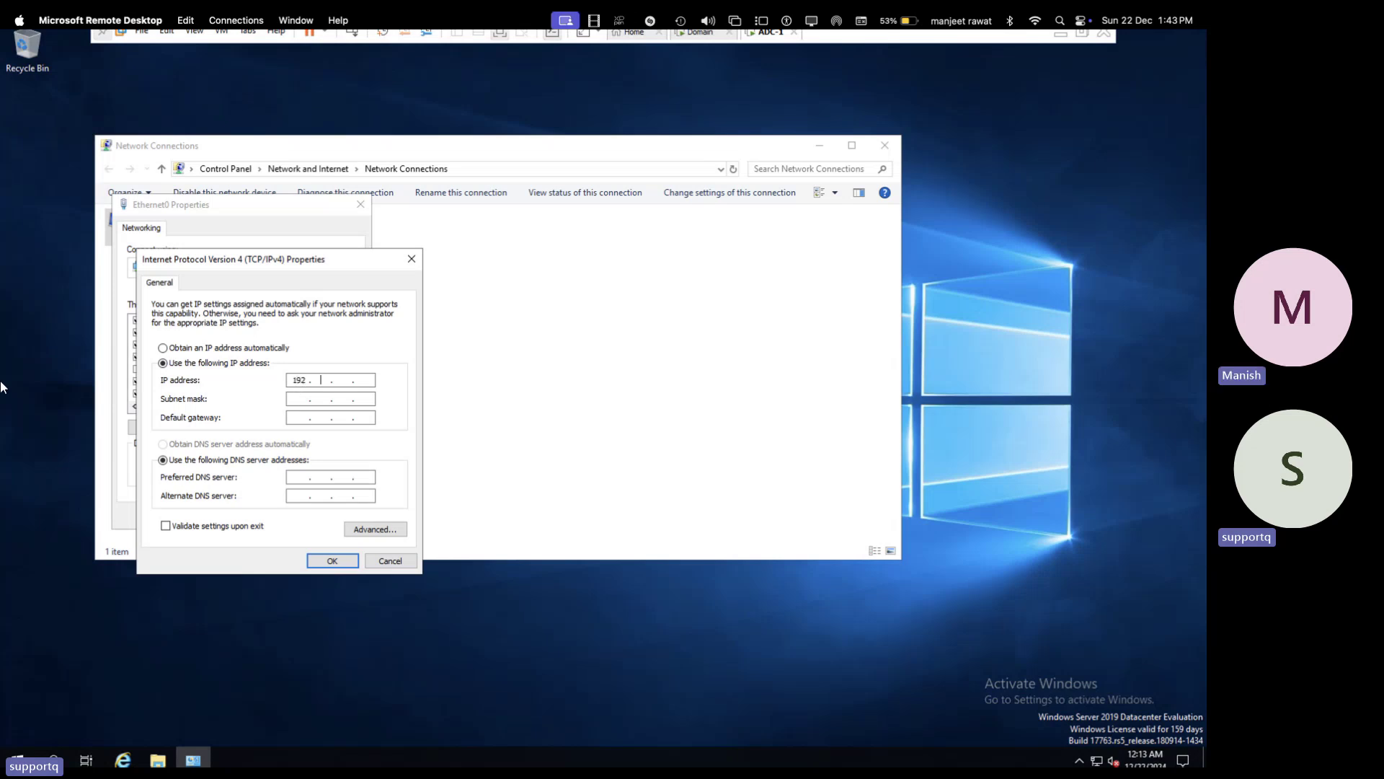
pyautogui.write('1 . 1')
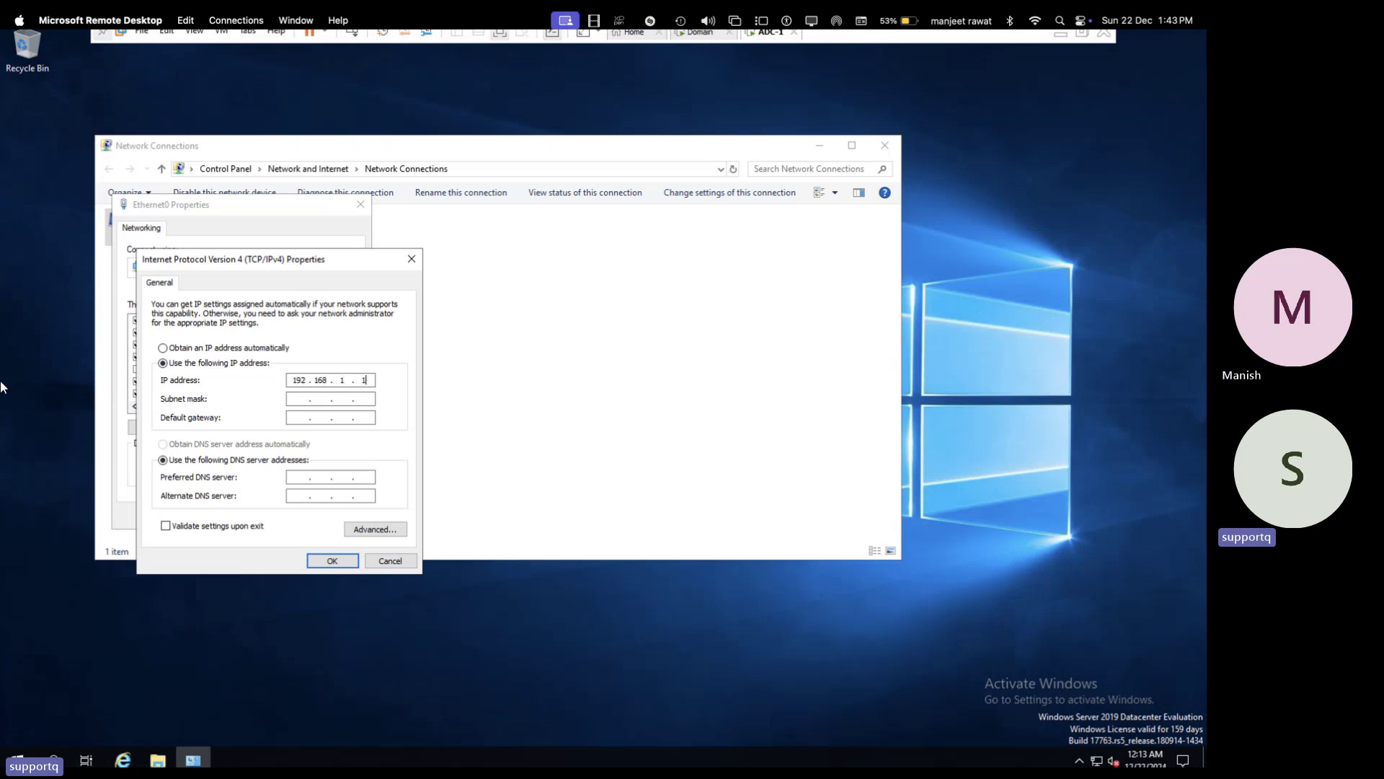
pyautogui.write('01')
pyautogui.press('Tab')
pyautogui.press('Tab')
# - Set gateway 192.168.1.1 and DNS servers 192.168.1.100 and 8.8.8.8, then save
pyautogui.write('1')
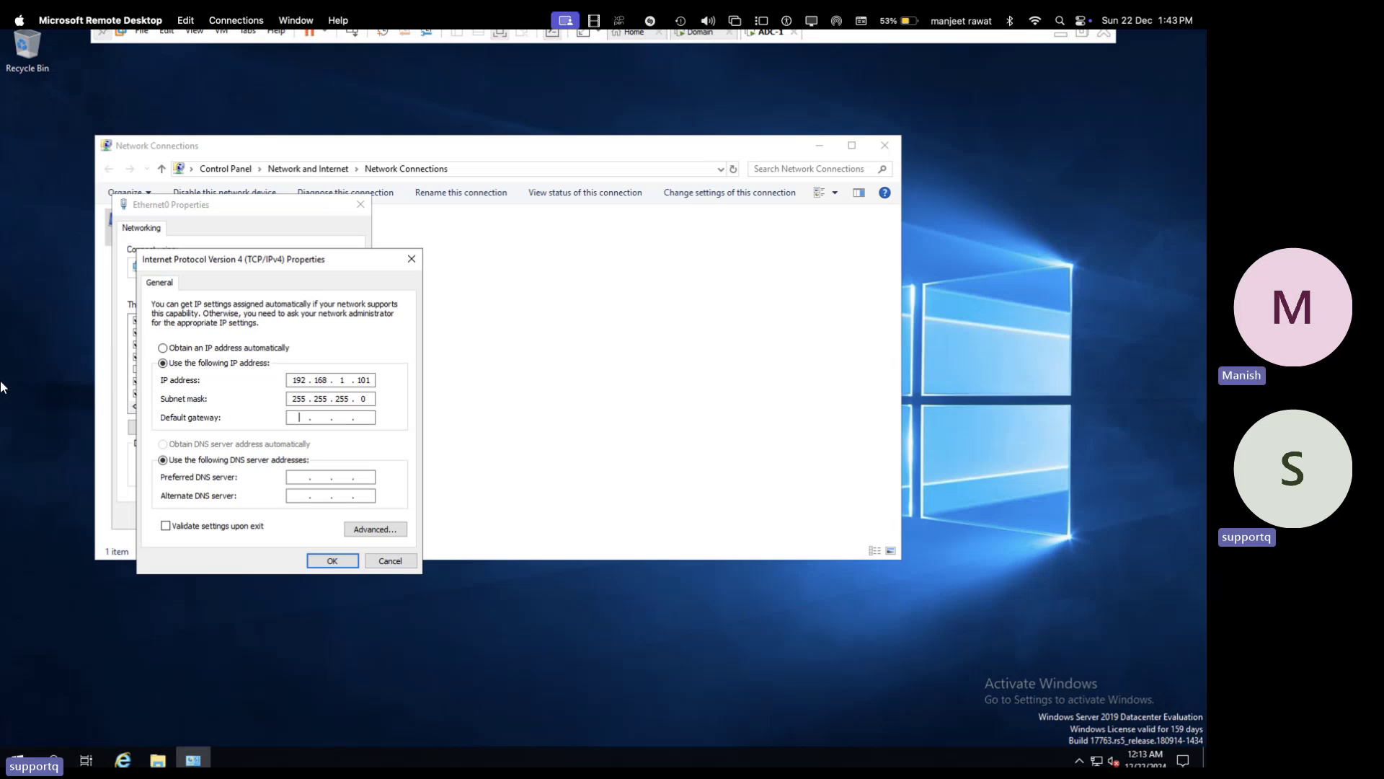
pyautogui.write('92 . 168 . 1 . 1')
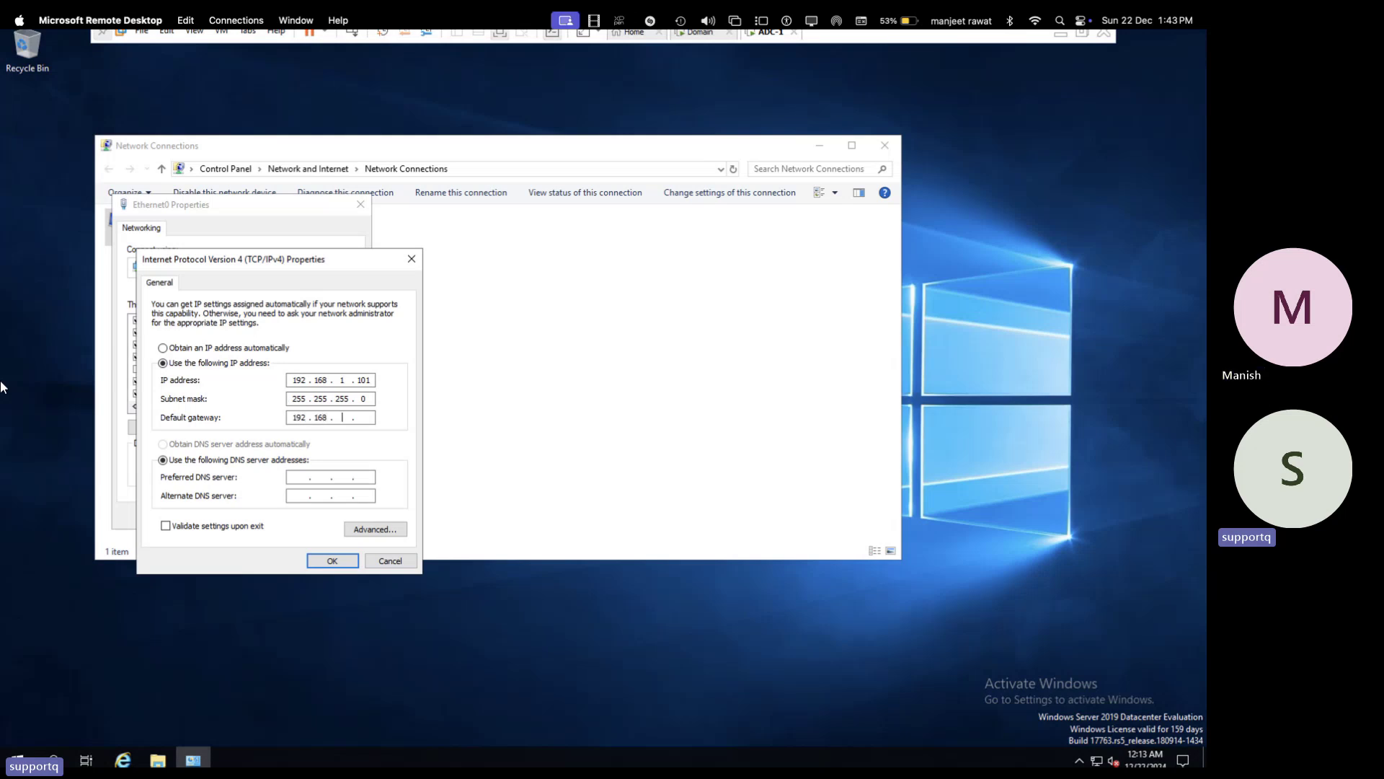
pyautogui.press('Tab')
pyautogui.press('Tab')
pyautogui.write('1921681.1008.8.8.8')
pyautogui.click(334, 561)
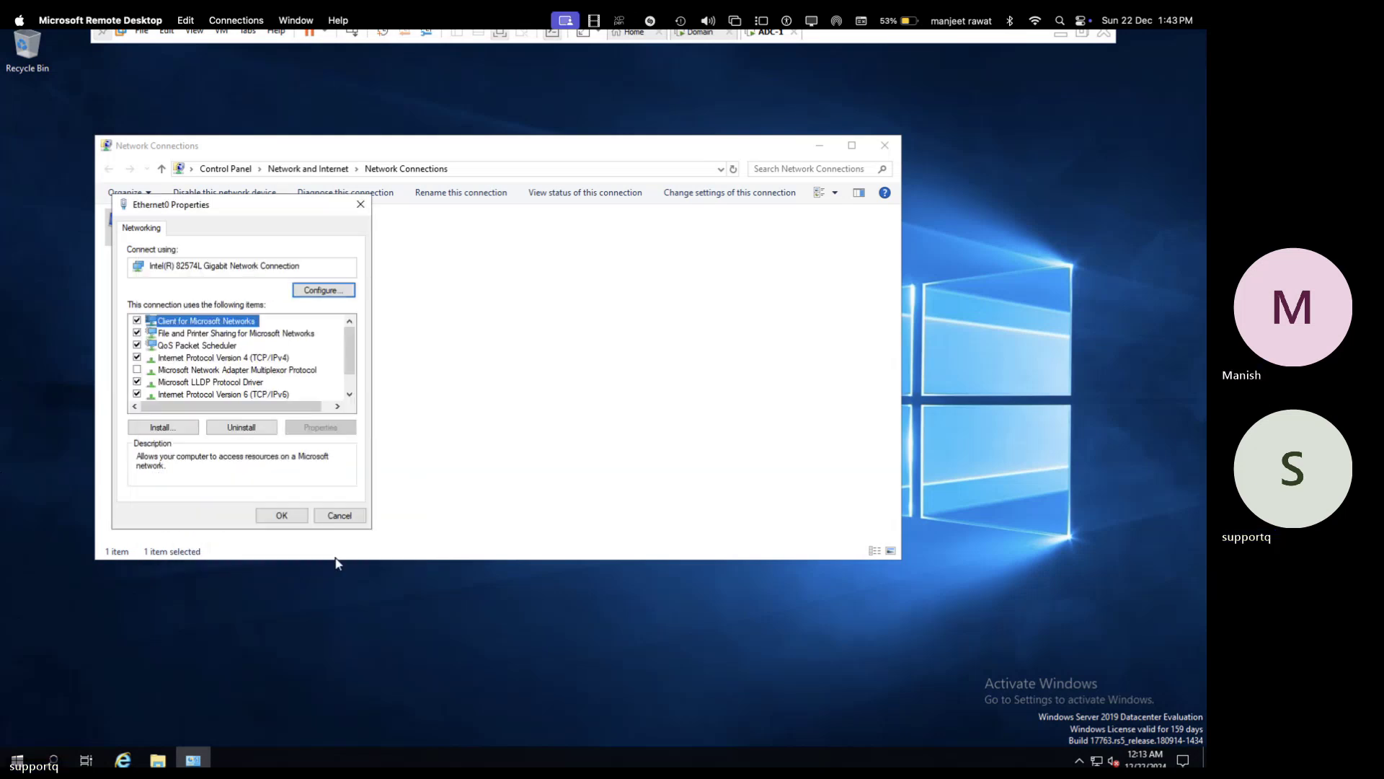
pyautogui.click(284, 514)
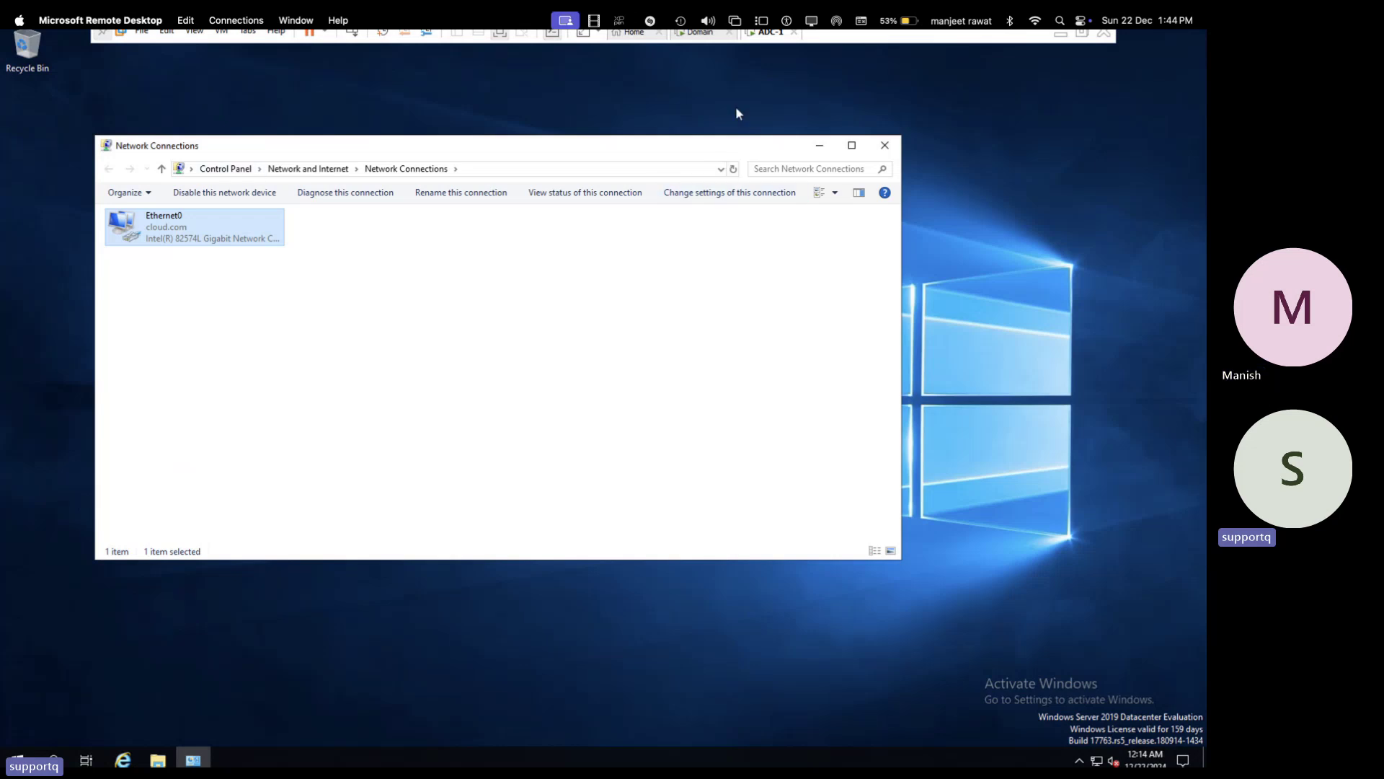
# - Leave full screen and power on Windows 10 x64 (2) from the VMware Library
pyautogui.click(708, 34)
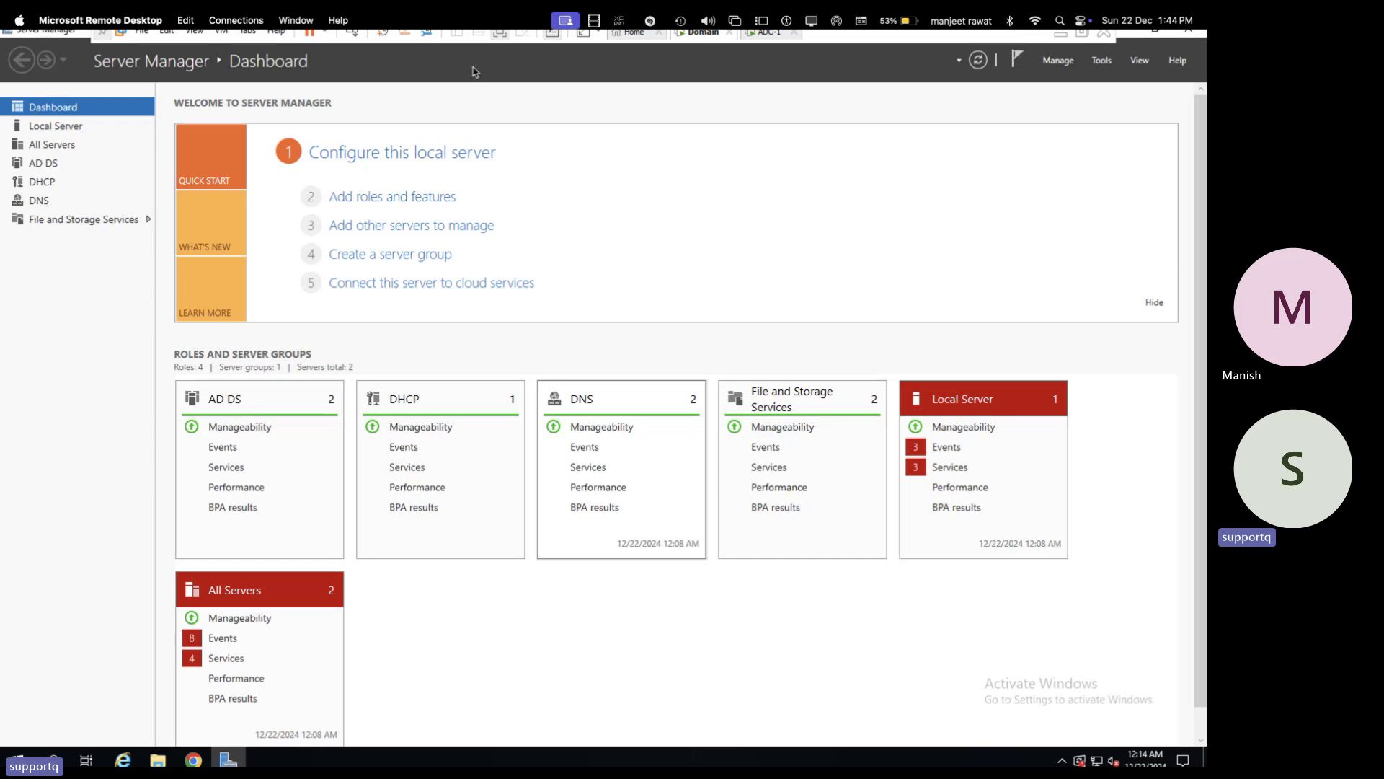
pyautogui.click(499, 34)
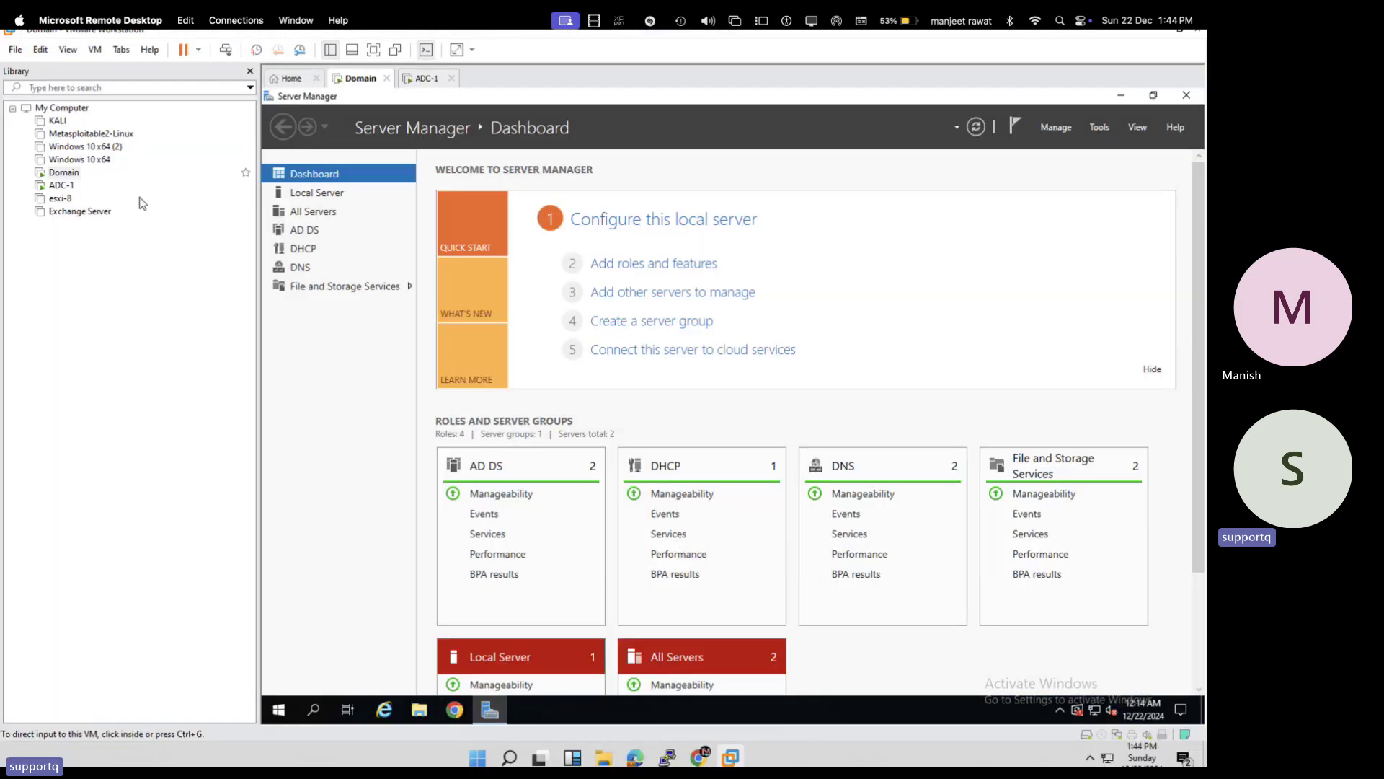
pyautogui.click(90, 147)
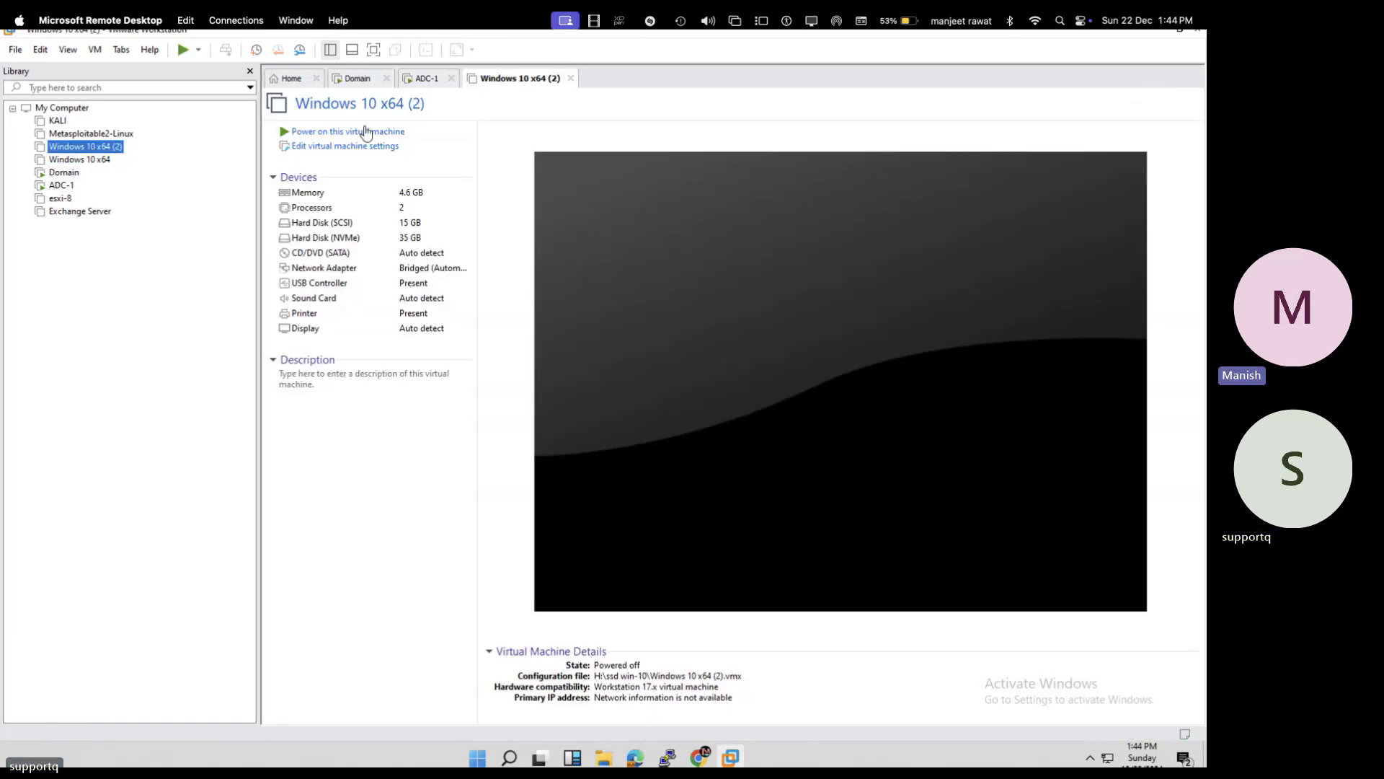
pyautogui.click(365, 132)
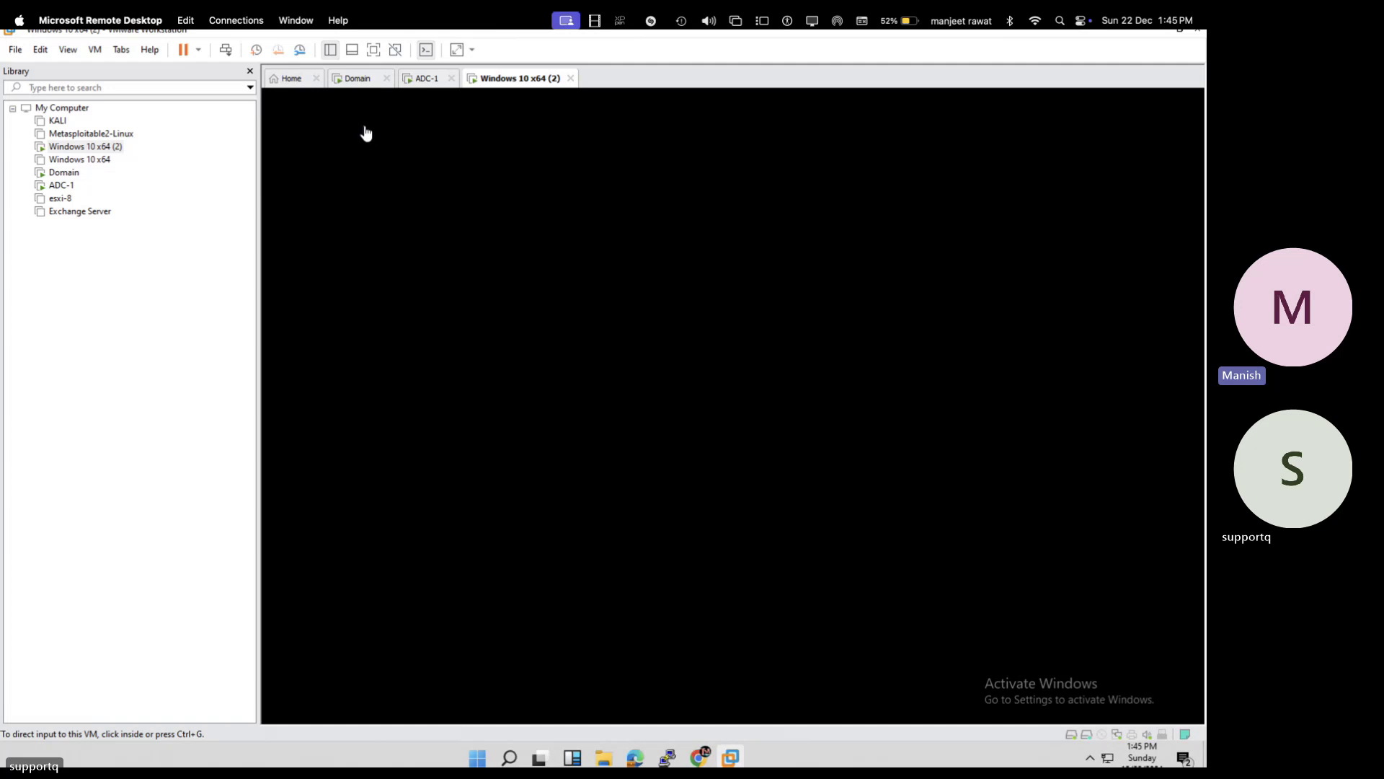
# - Wake the Windows 10 x64 (2) VM and sign in with the Administrator password
pyautogui.click(366, 134)
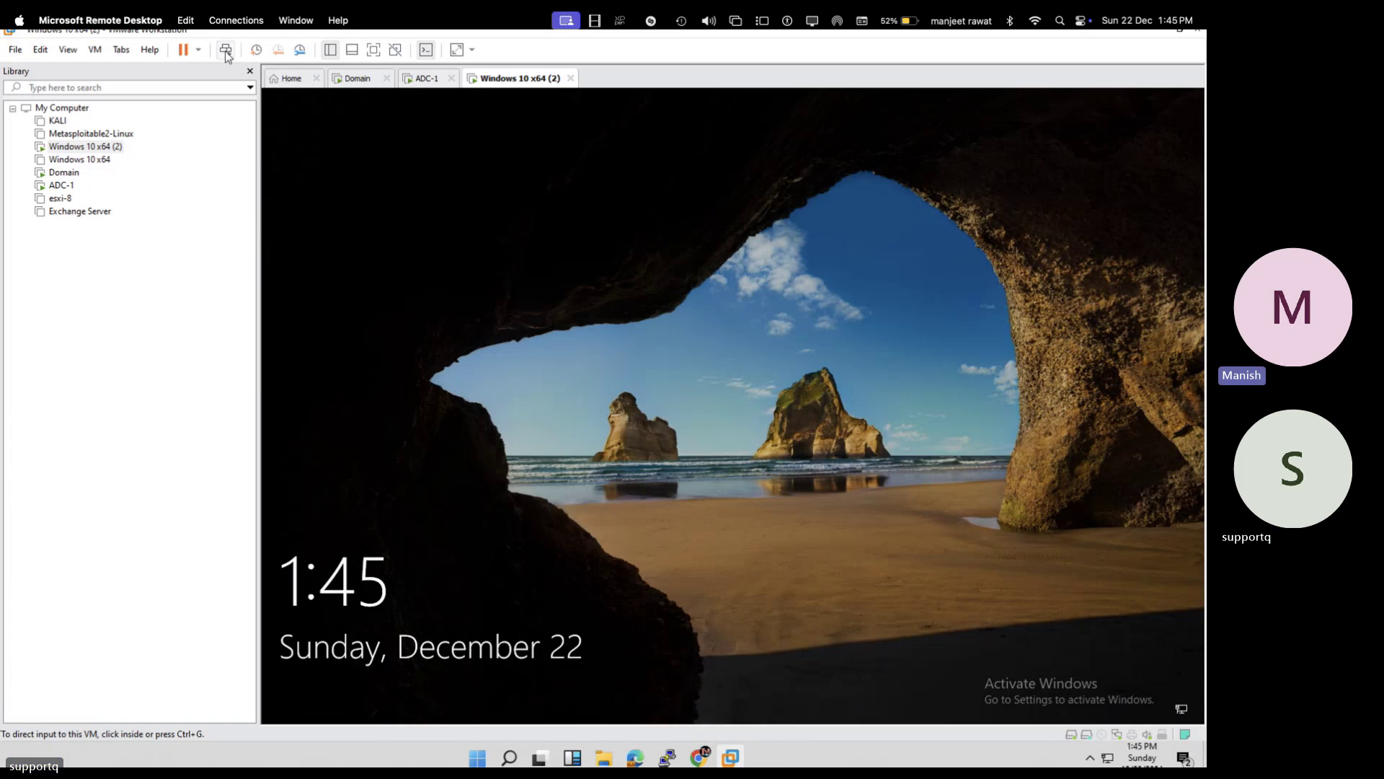
pyautogui.click(490, 308)
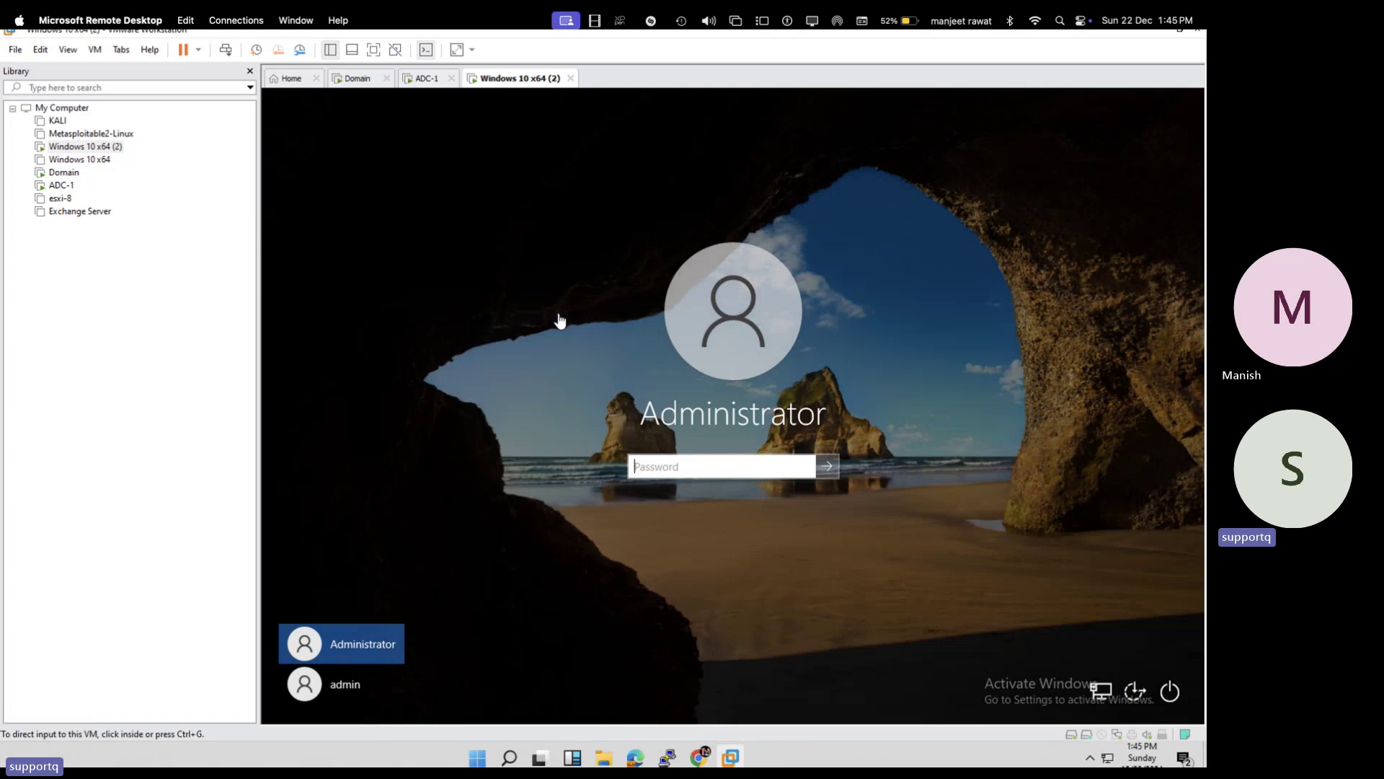
pyautogui.click(673, 460)
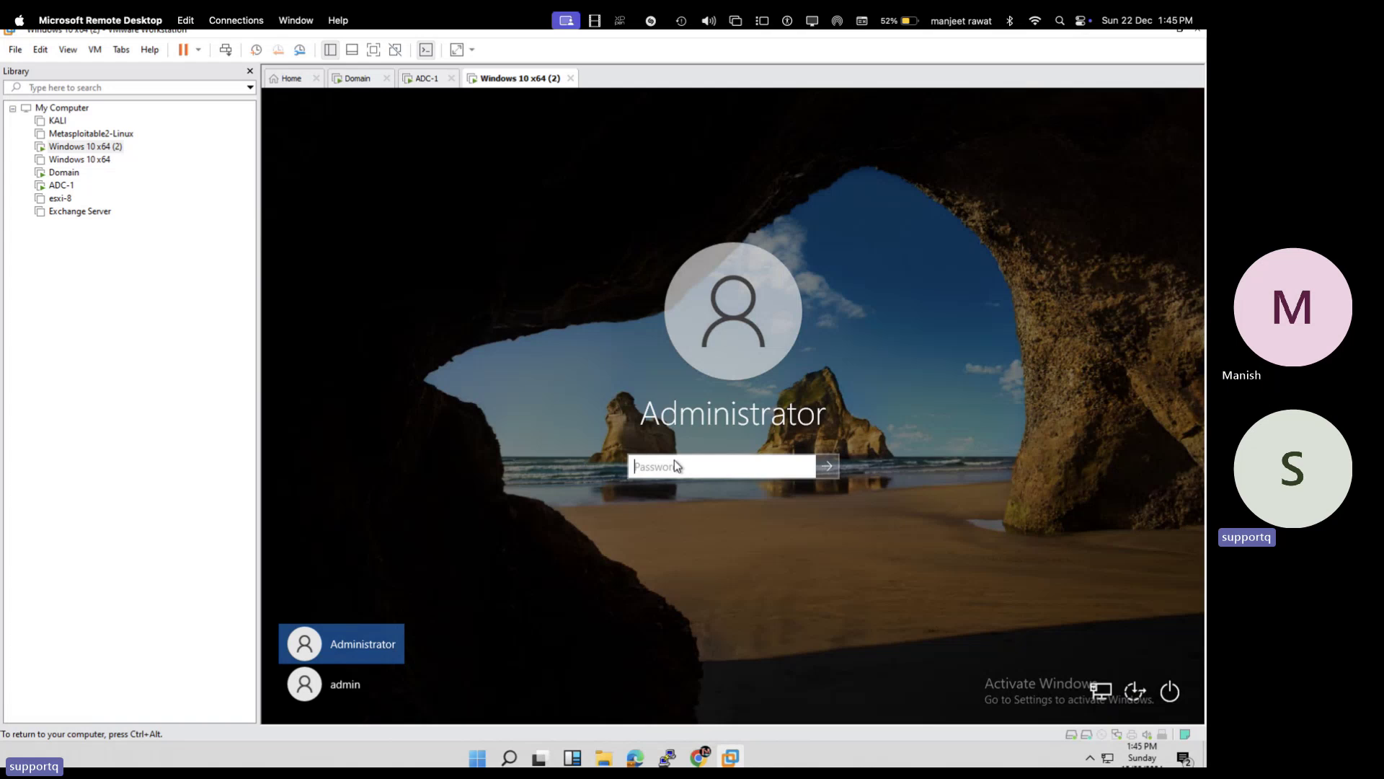
pyautogui.write('•••••')
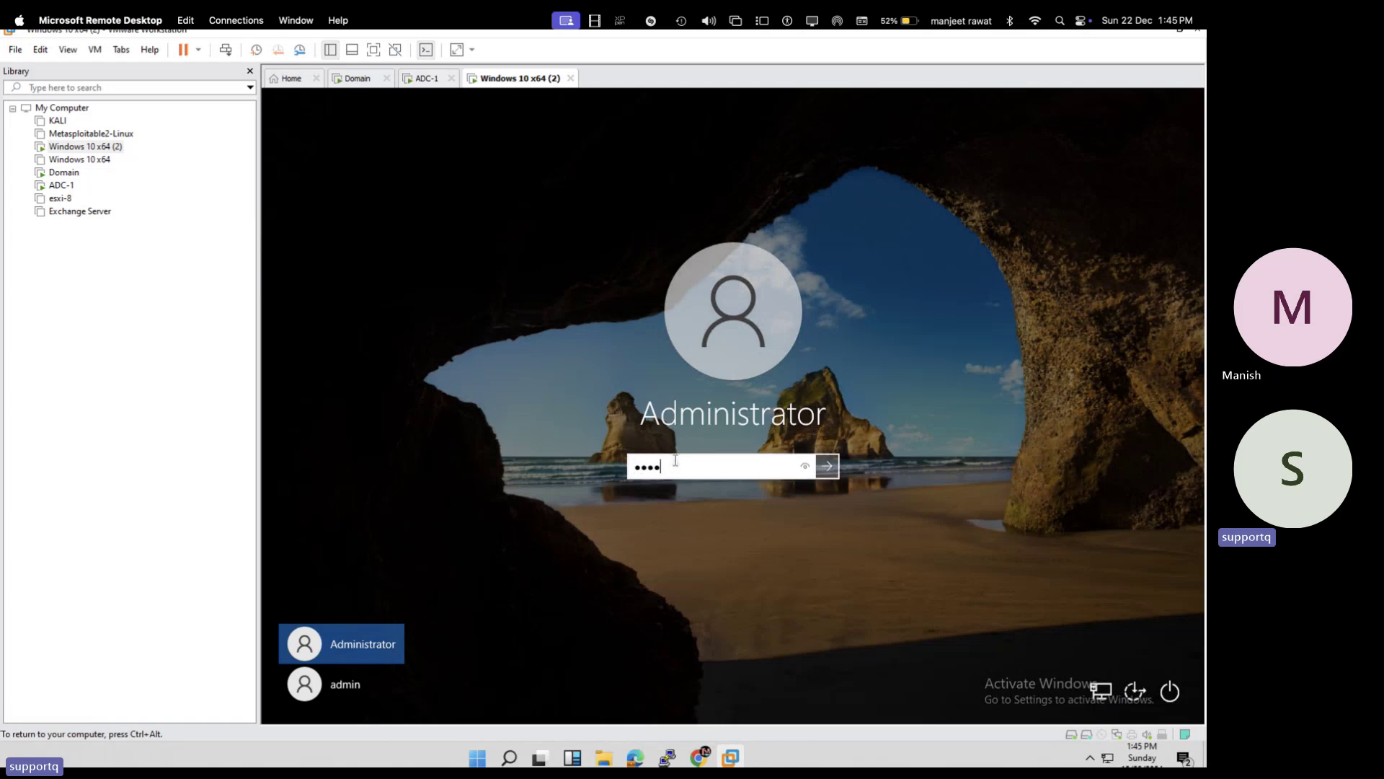
pyautogui.write('••••')
pyautogui.press('Return')
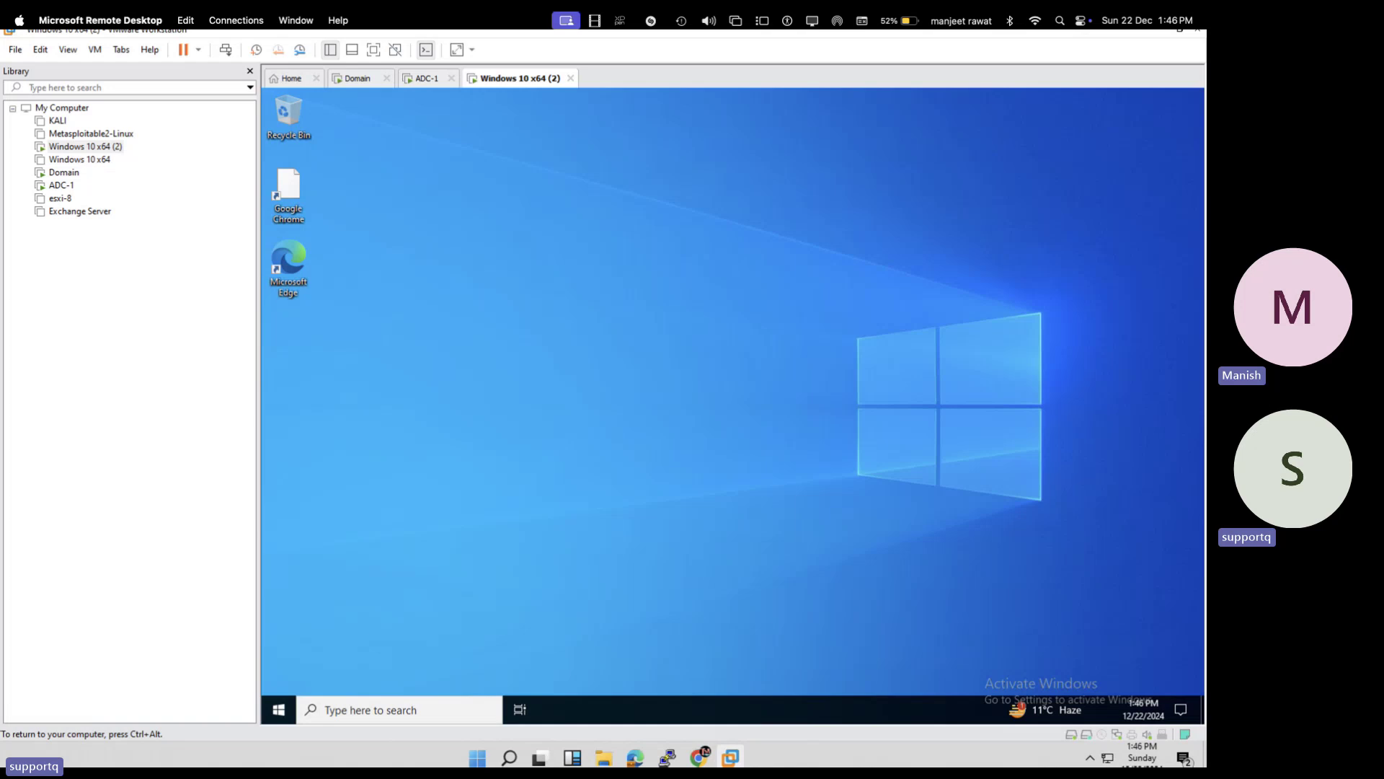
# - Go full screen, refresh the desktop, and dismiss the network discovery prompt and vmtoolsd.exe error
pyautogui.click(373, 49)
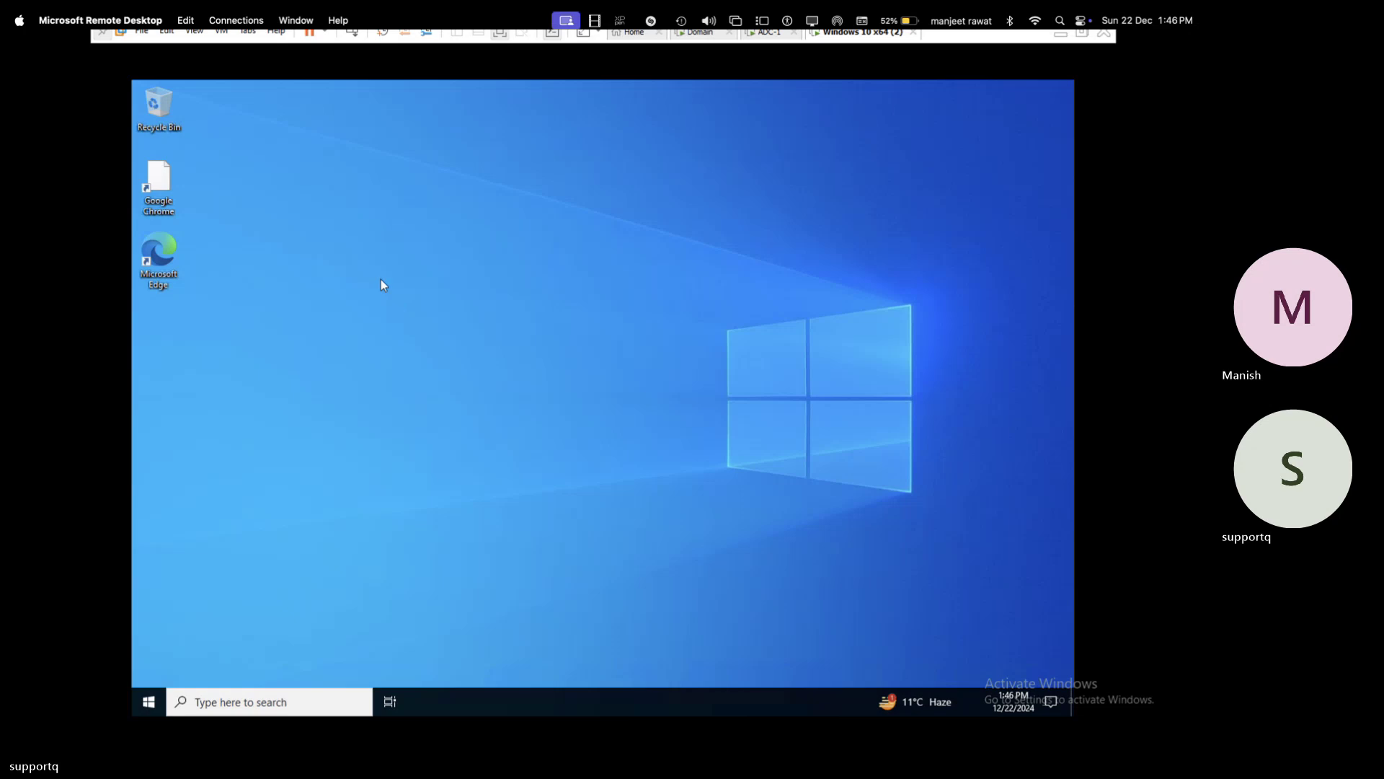
pyautogui.rightClick(734, 234)
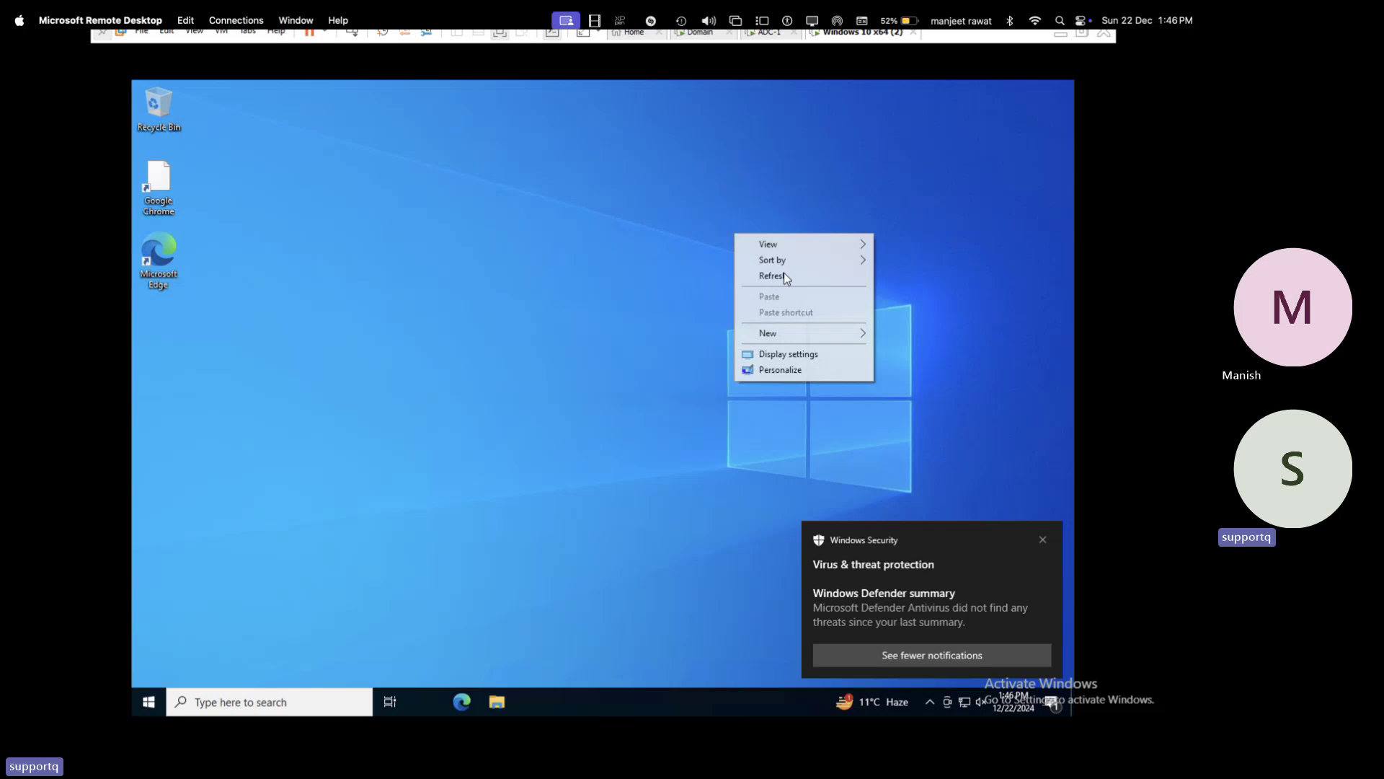
pyautogui.click(784, 277)
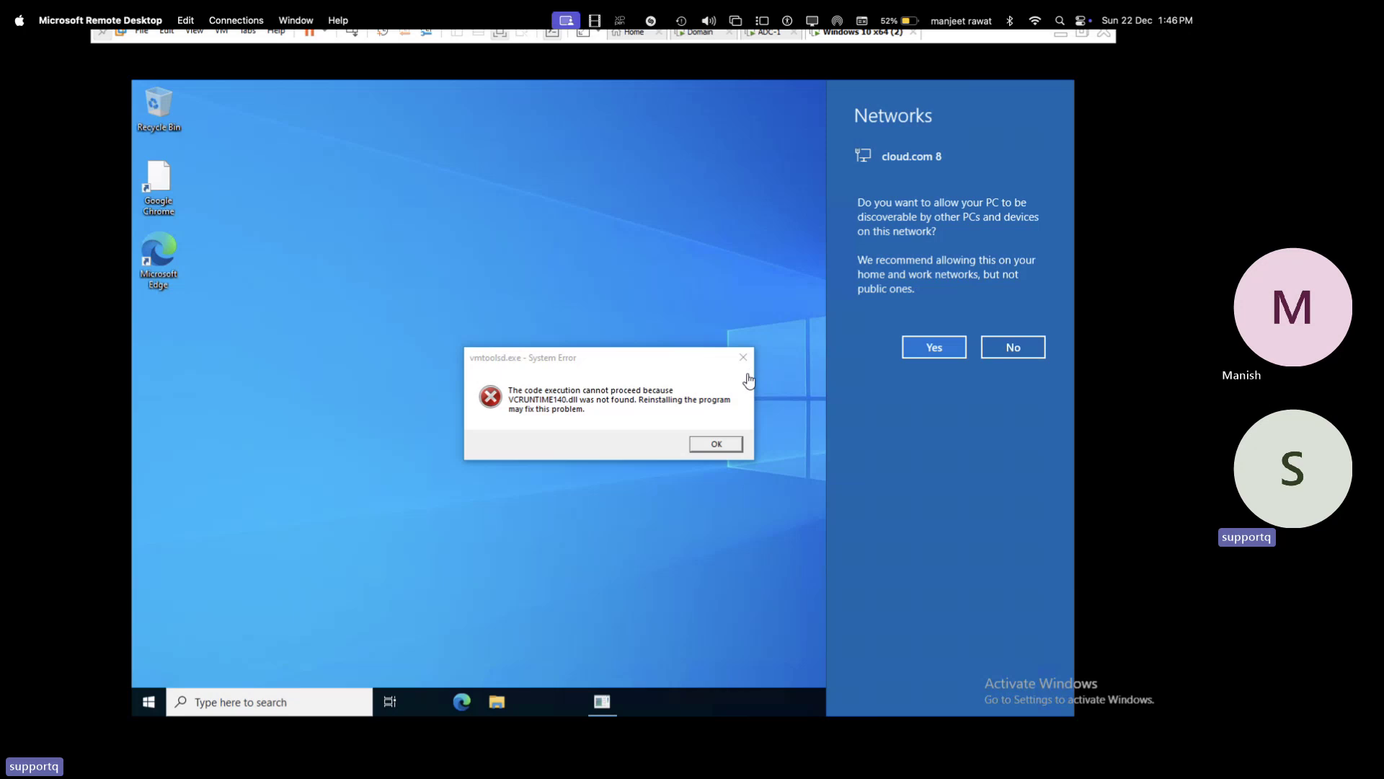
pyautogui.click(708, 445)
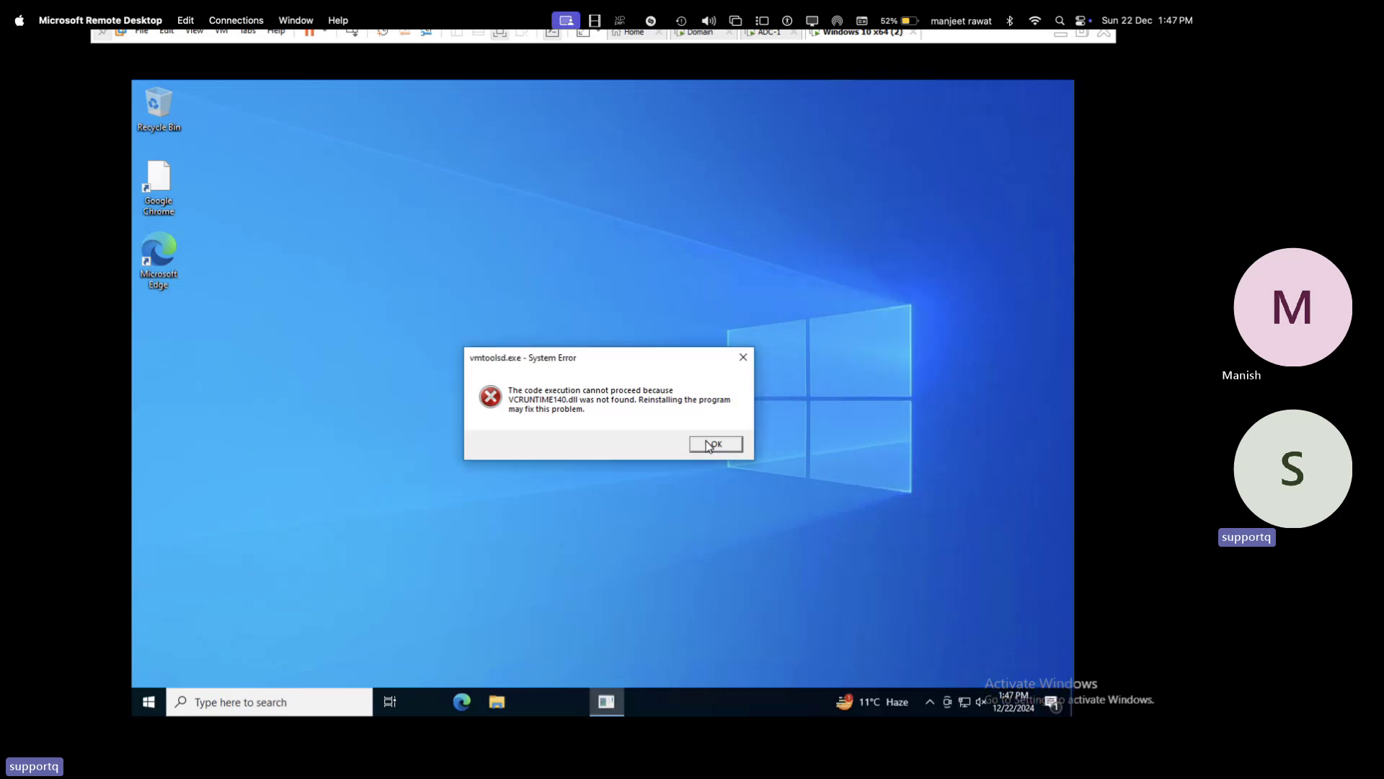
pyautogui.click(709, 445)
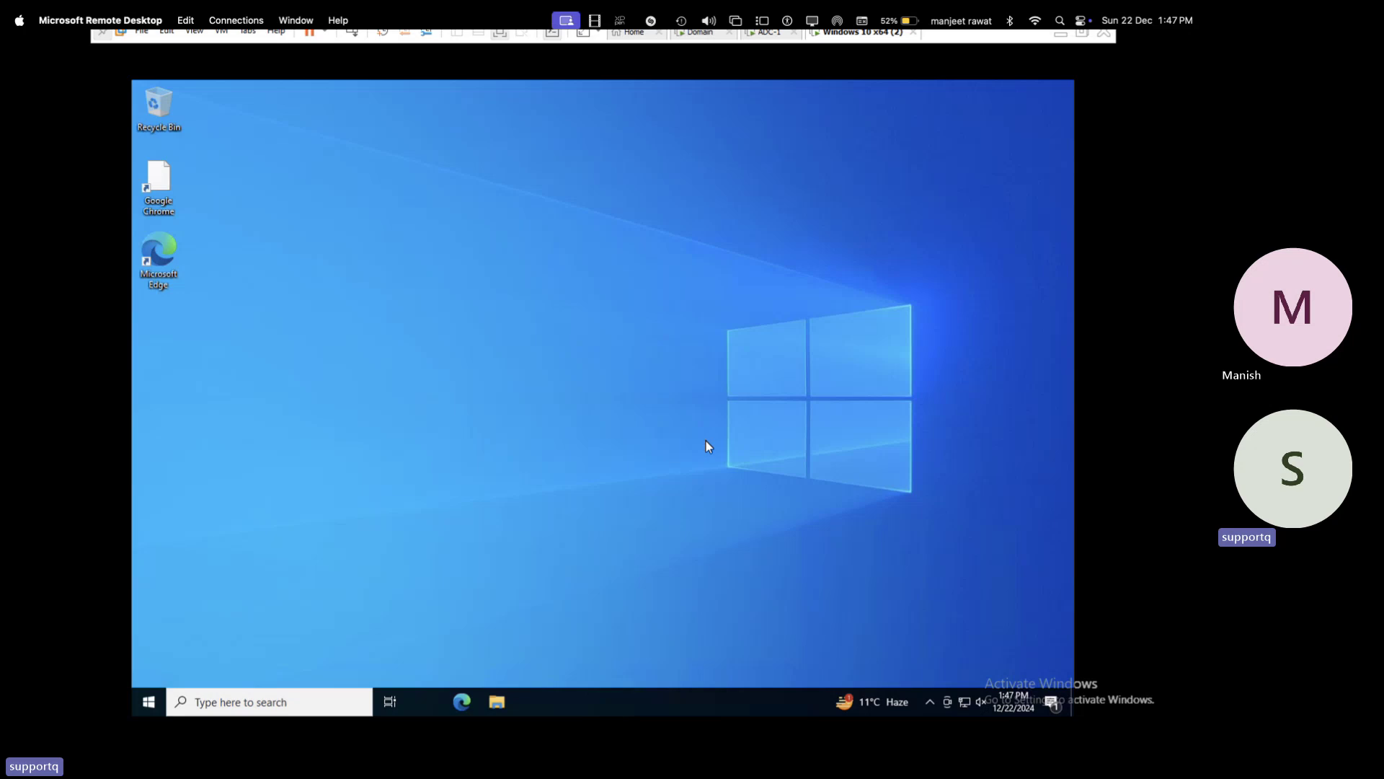
pyautogui.rightClick(155, 704)
pyautogui.click(198, 630)
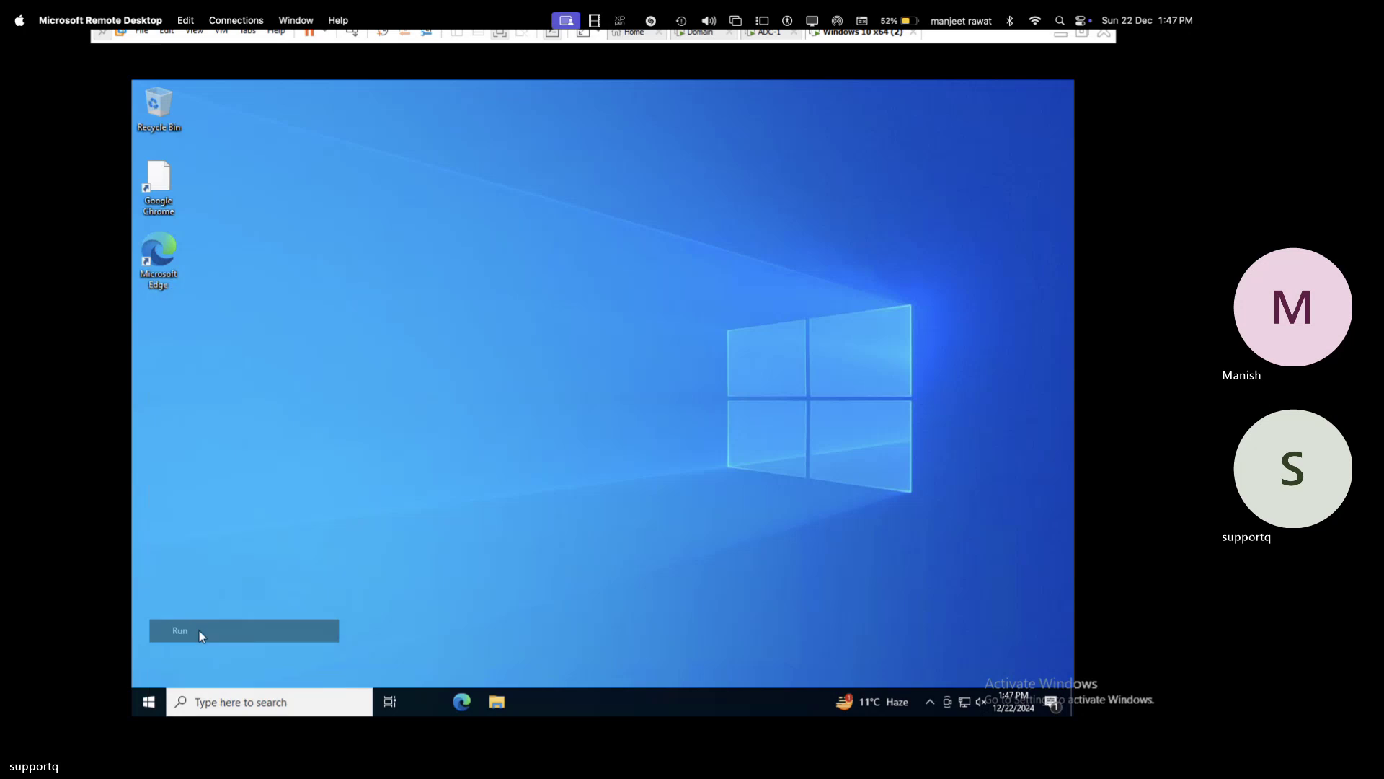
# - Run ipconfig on the Windows 10 VM to confirm IPv4 192.168.1.221, then return to Domain
pyautogui.press('Escape')
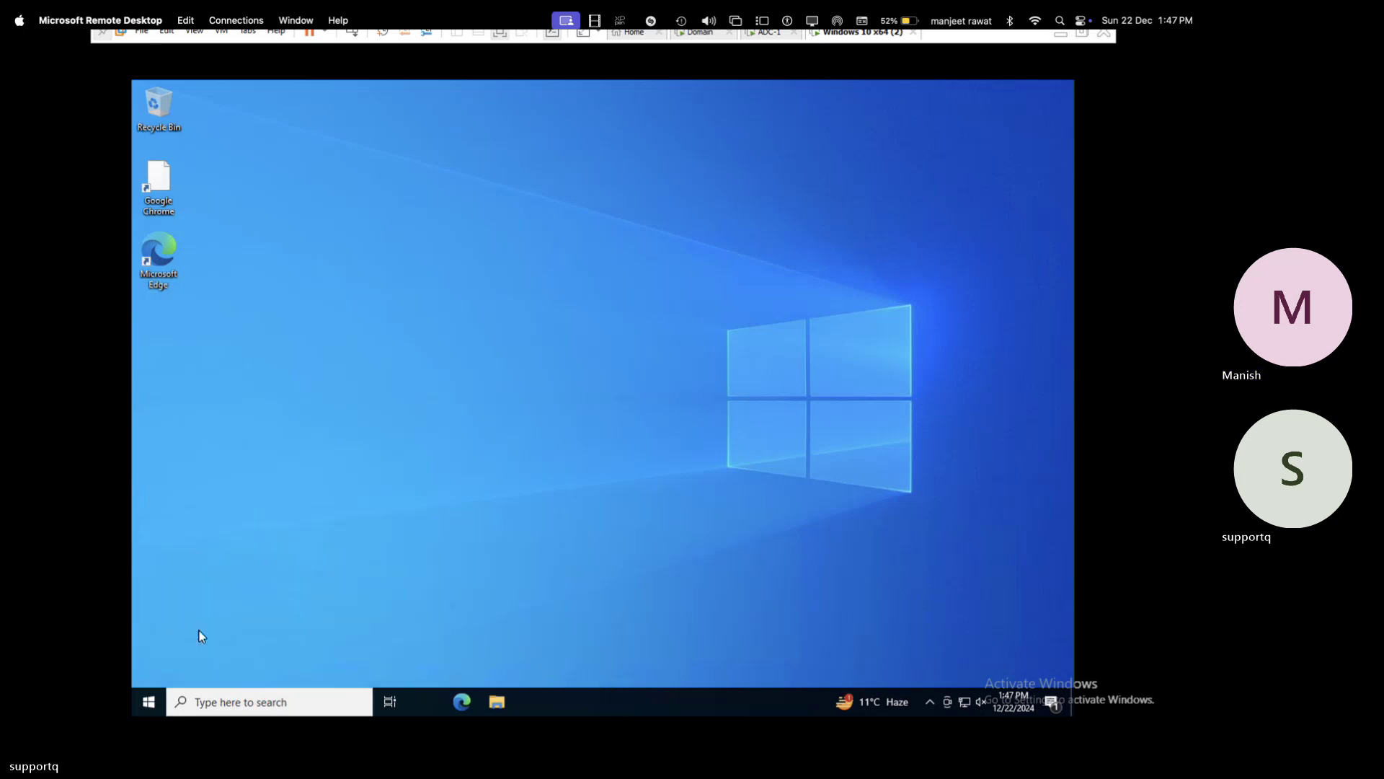
pyautogui.write('ipconfi')
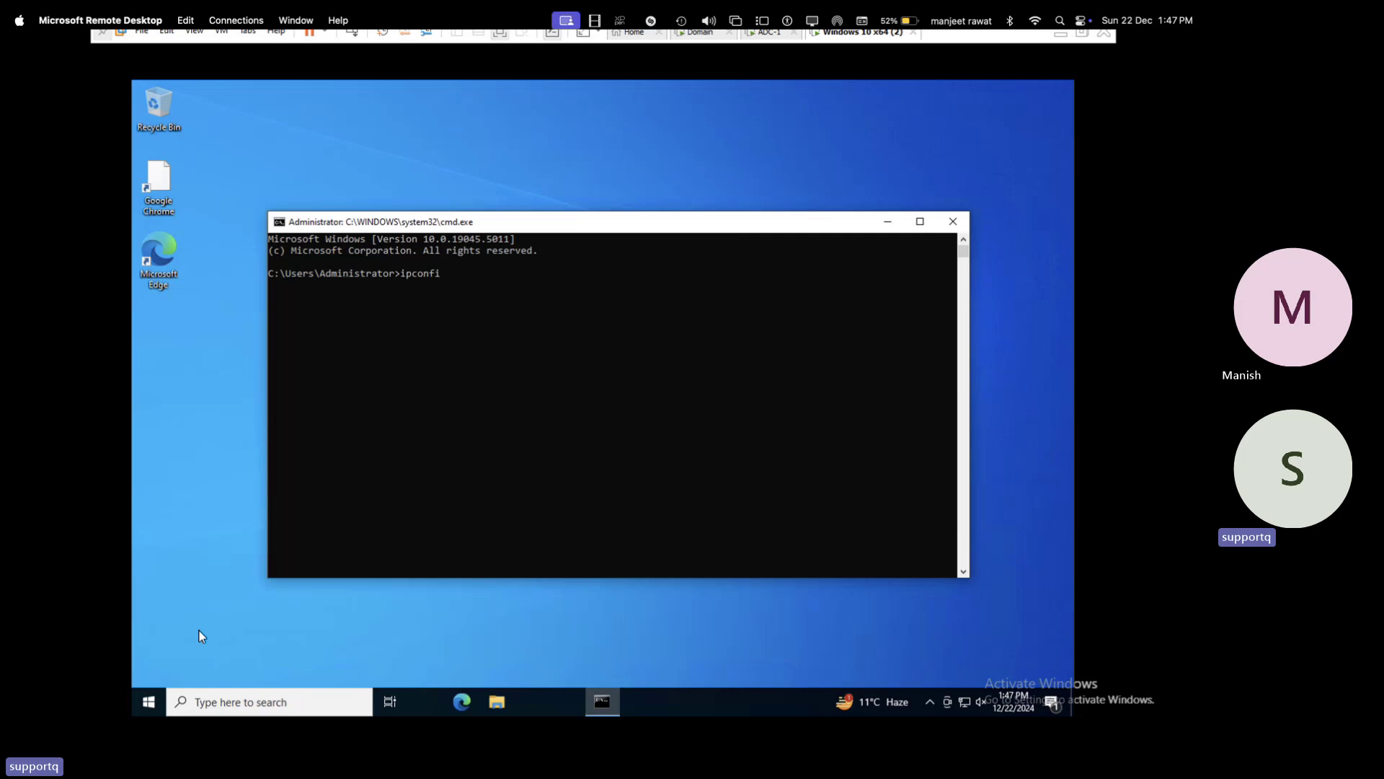
pyautogui.write('g')
pyautogui.press('Return')
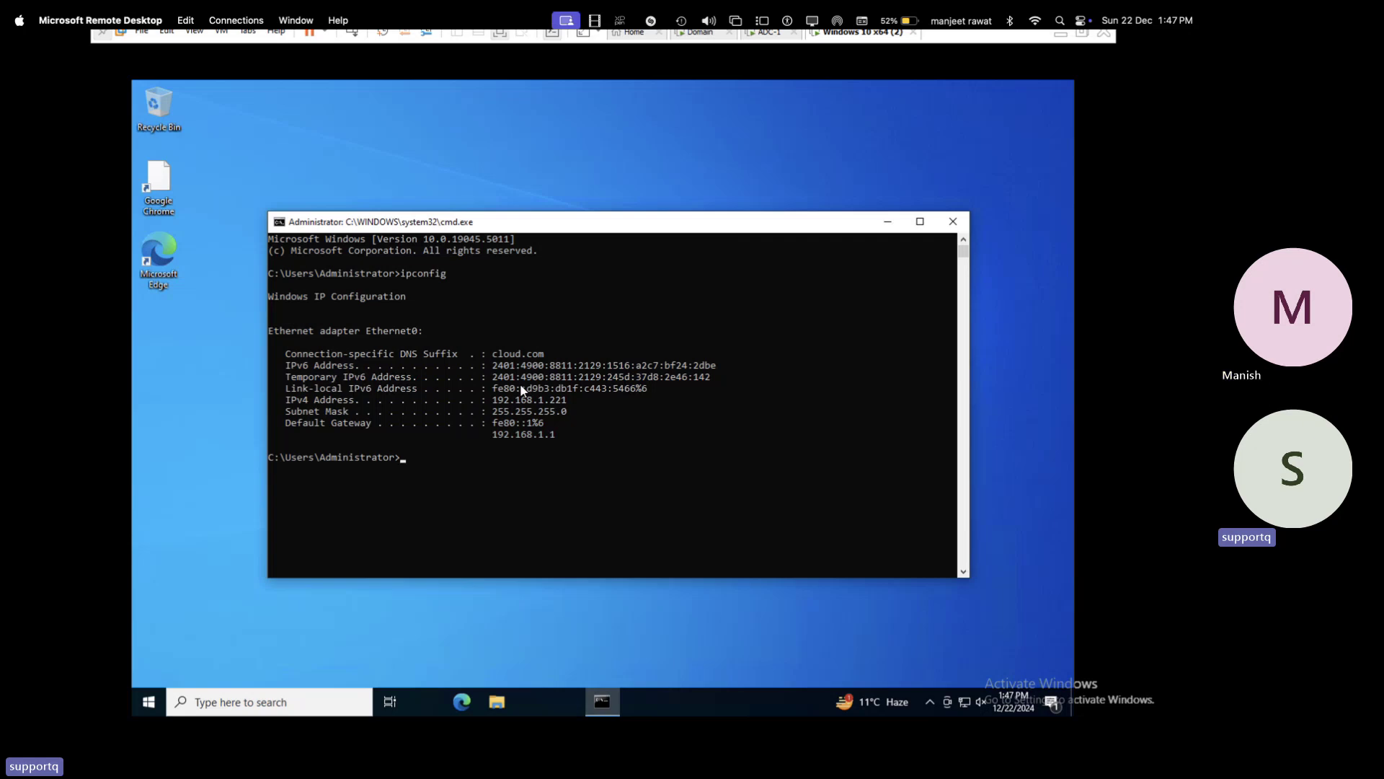
pyautogui.click(710, 40)
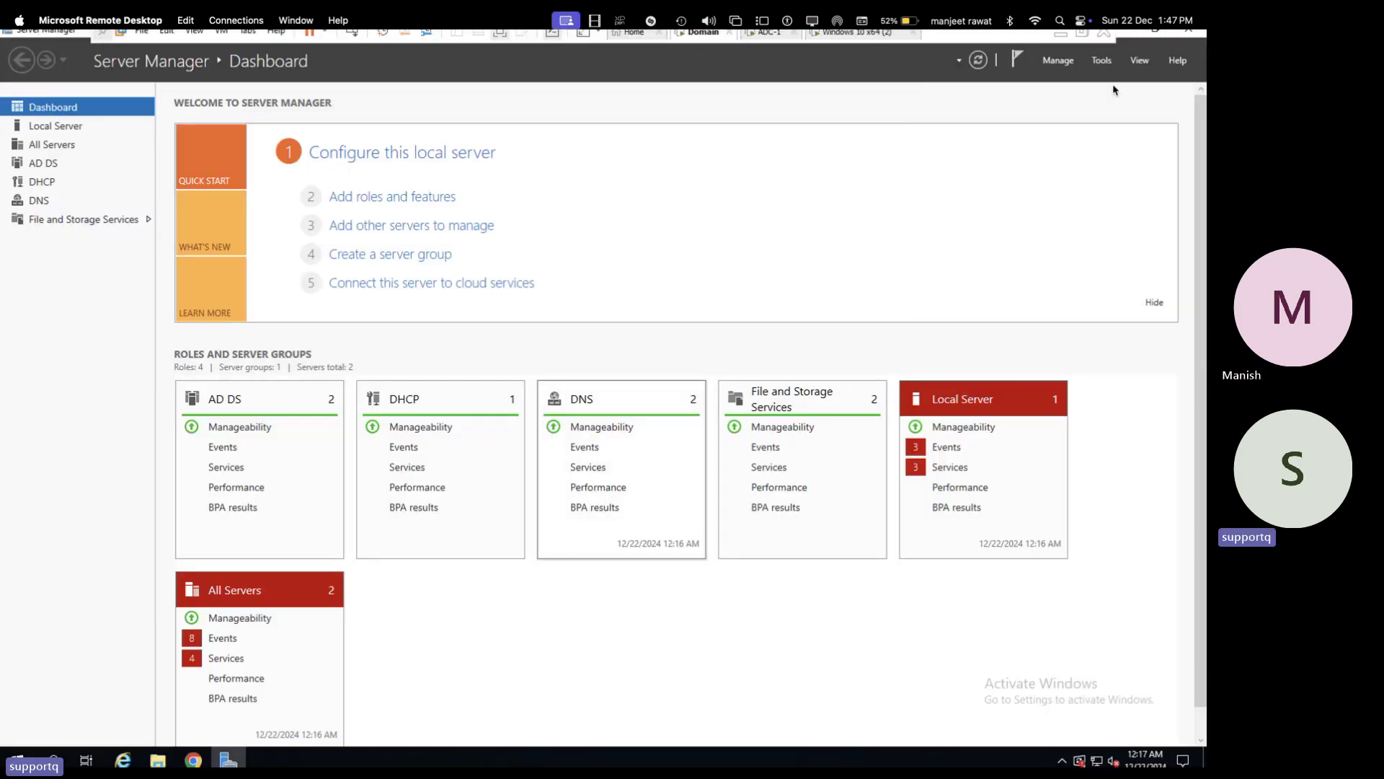
# - Open the DHCP console maximized and expand the server's IPv4 tree down to scope 192.168.1.0
pyautogui.click(1101, 63)
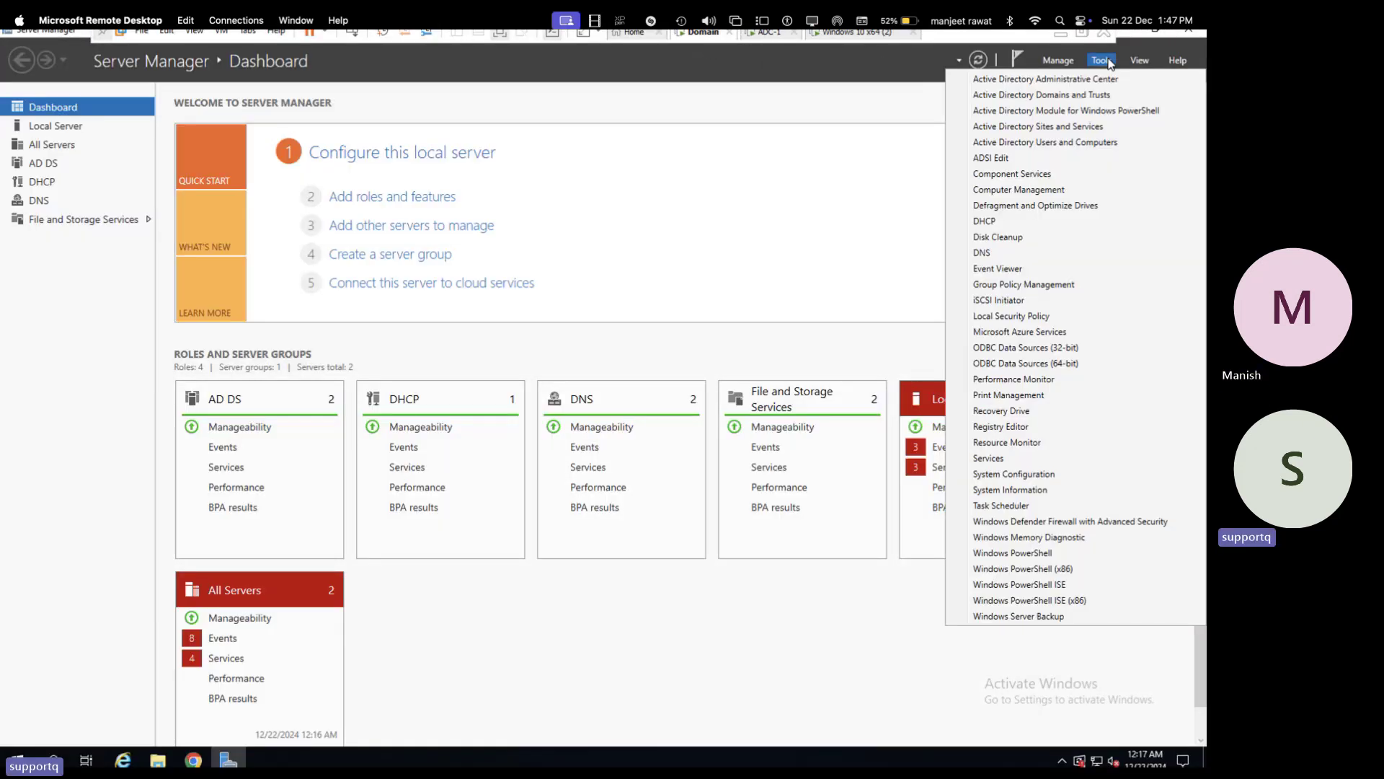
pyautogui.click(986, 221)
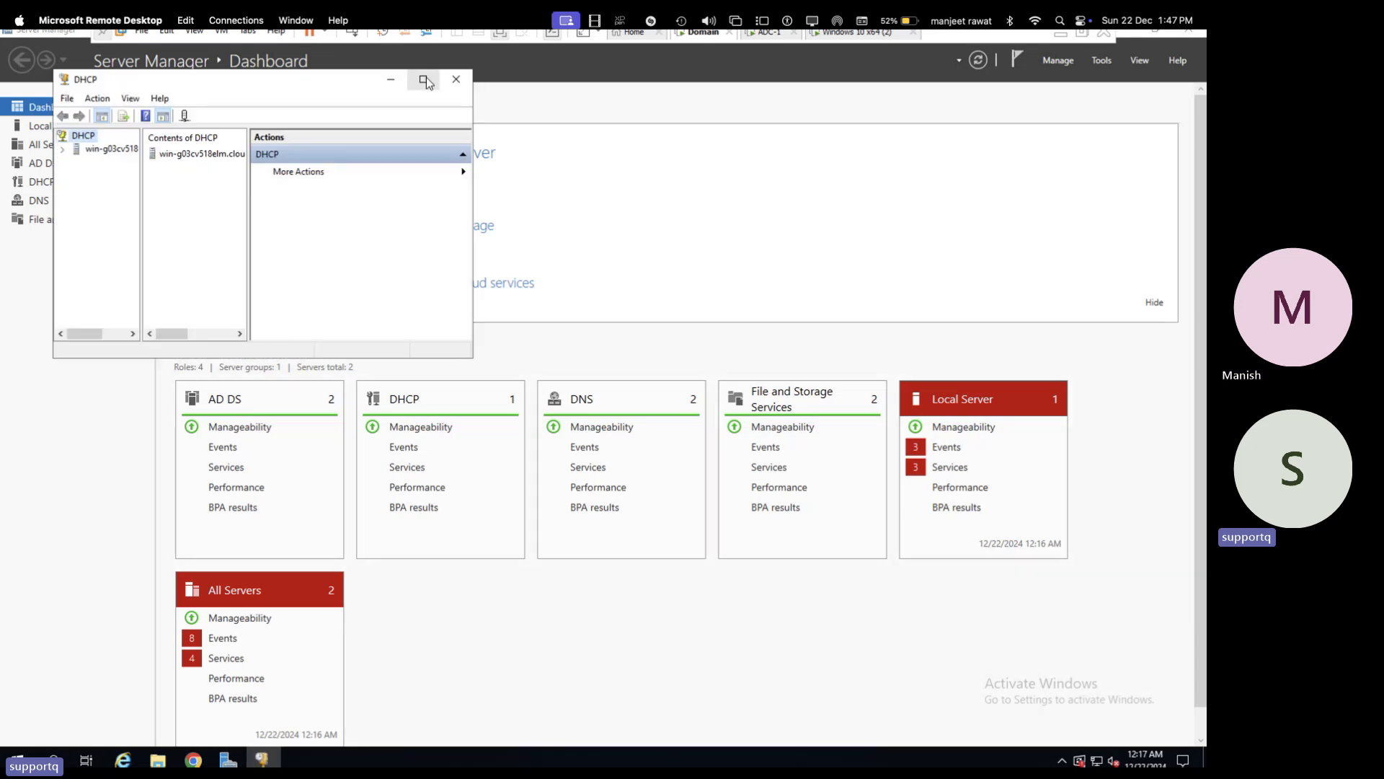
pyautogui.click(424, 79)
pyautogui.click(60, 99)
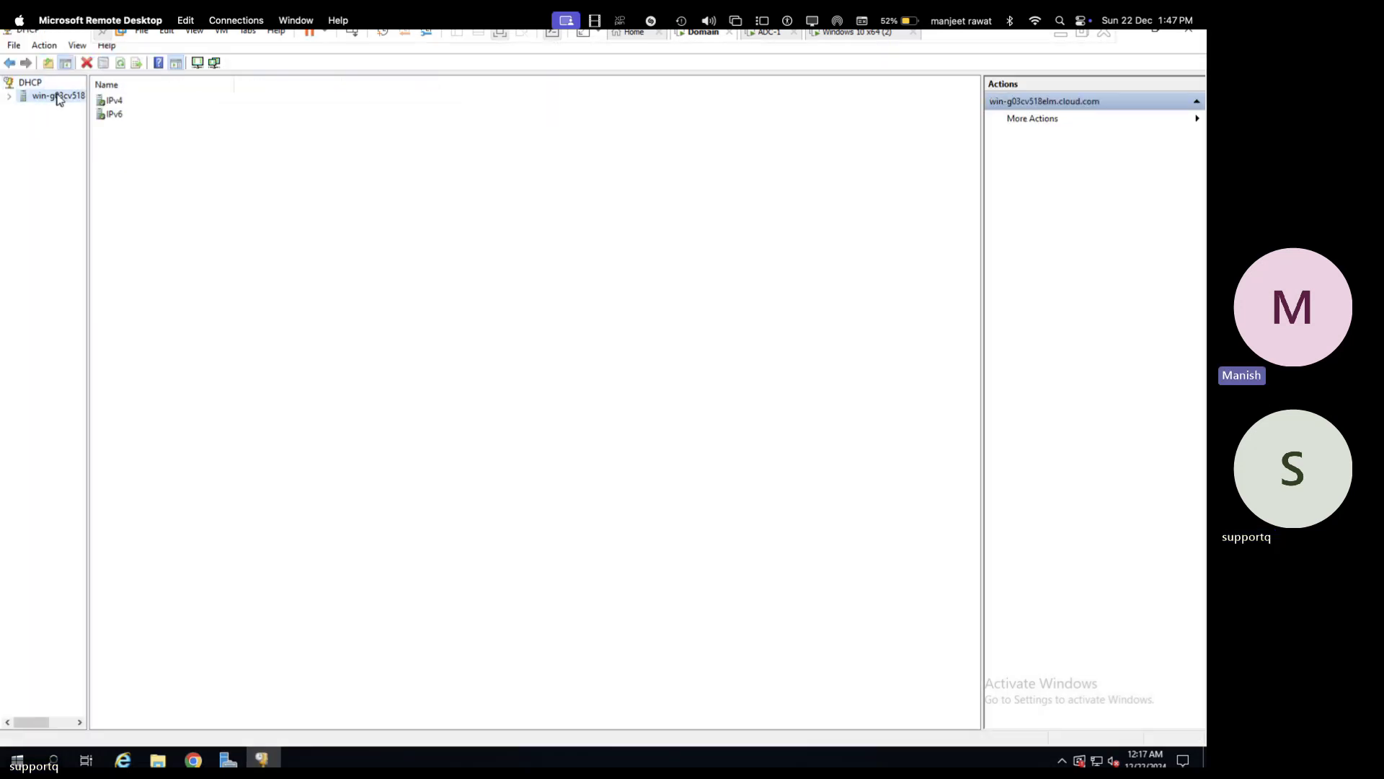
pyautogui.doubleClick(64, 98)
pyautogui.moveTo(89, 154); pyautogui.dragTo(209, 141)
pyautogui.click(23, 110)
pyautogui.click(23, 110)
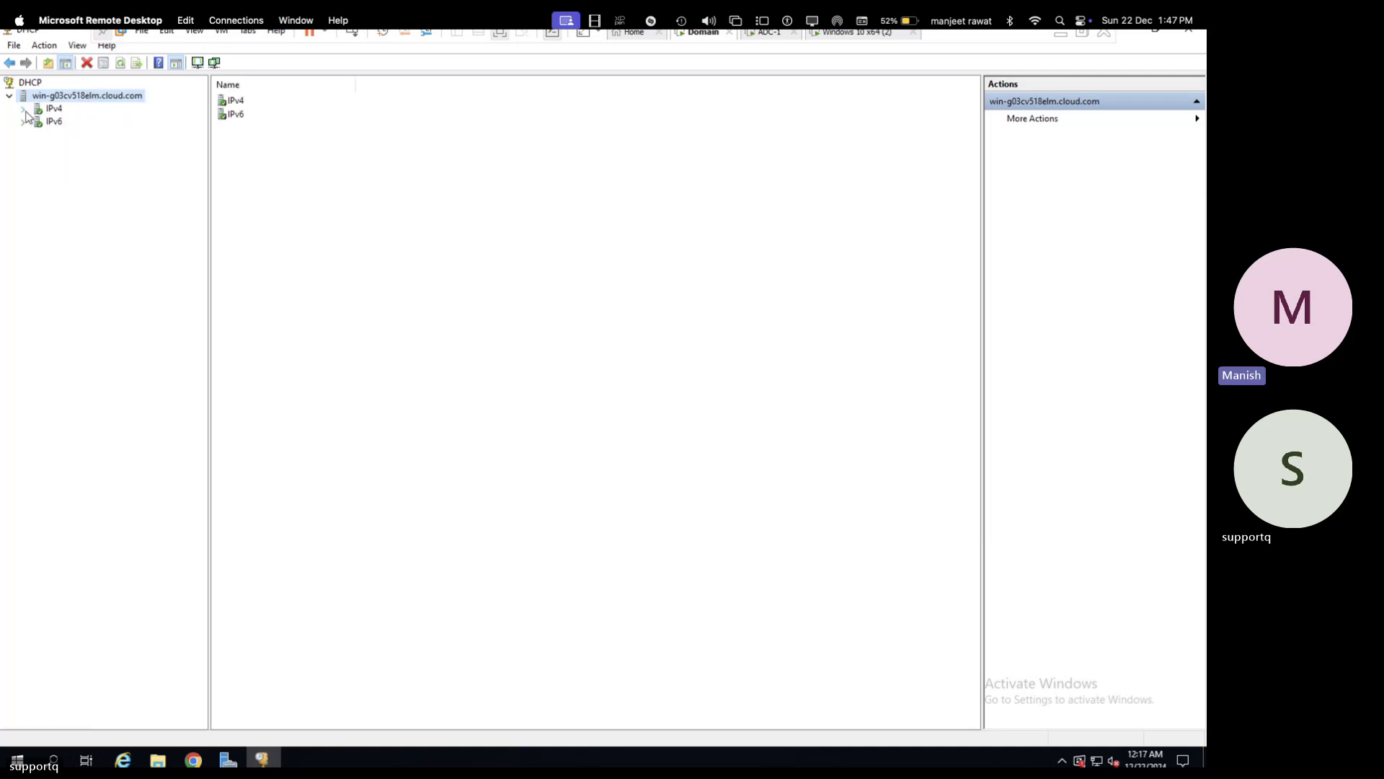
pyautogui.click(26, 112)
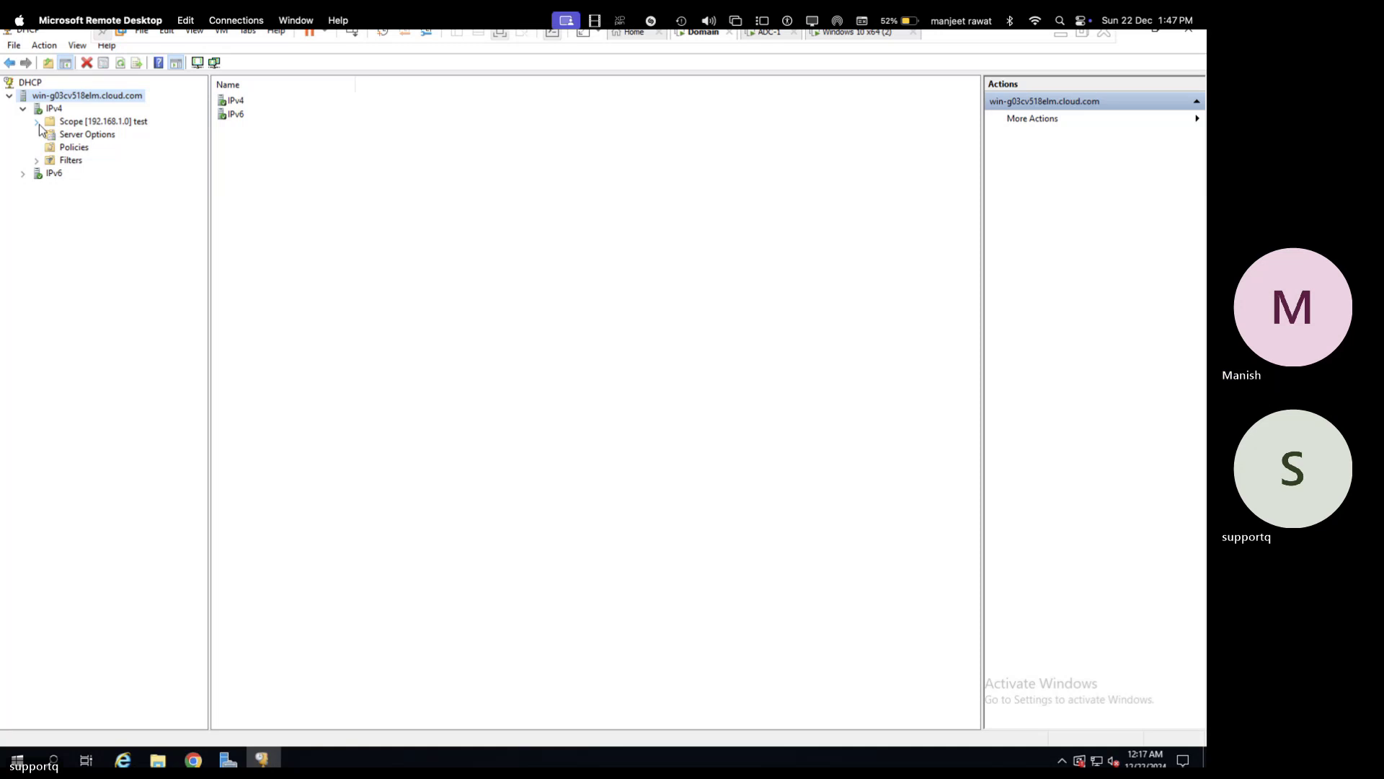
pyautogui.click(37, 122)
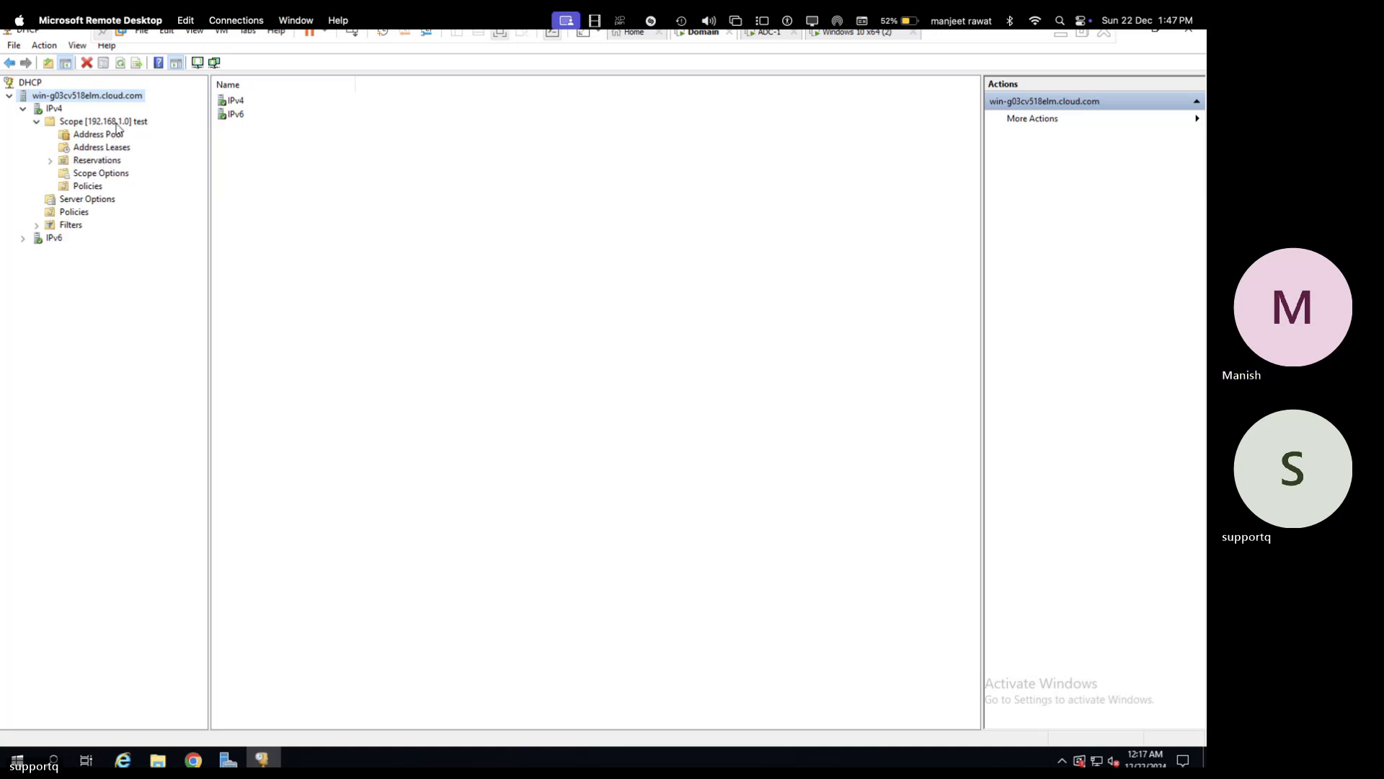
pyautogui.click(112, 122)
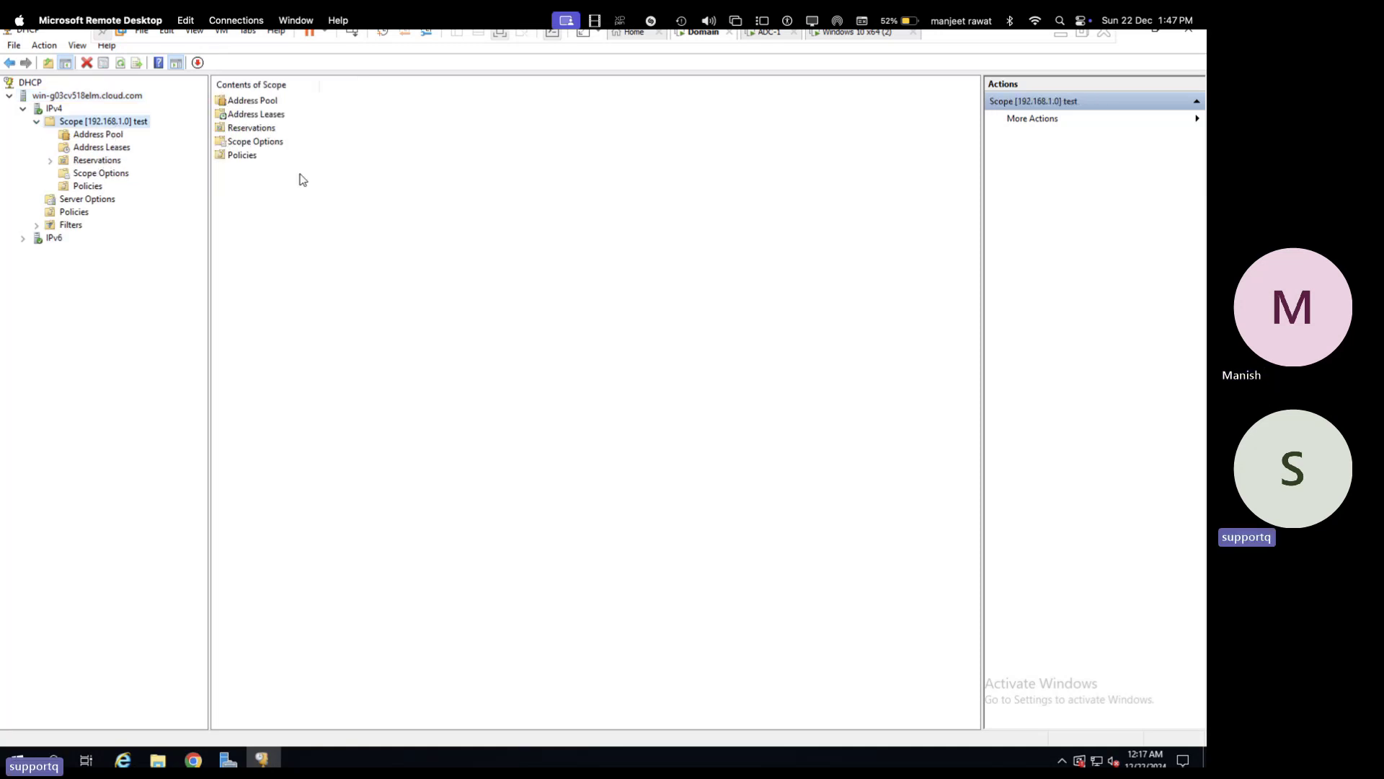
# - Check the scope's Address Leases, select 192.168.1.221 (Demo-PC), and return to the Windows 10 VM
pyautogui.doubleClick(273, 117)
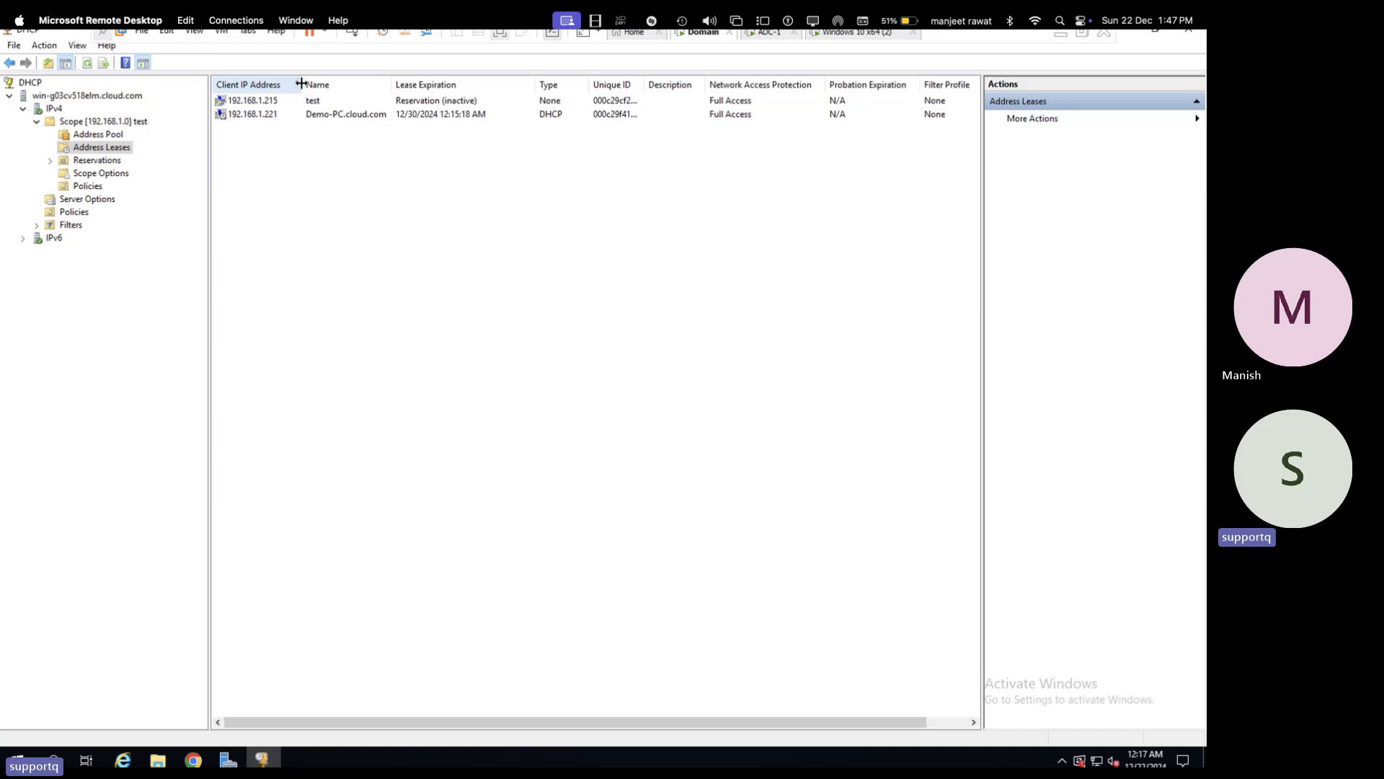
pyautogui.moveTo(301, 83); pyautogui.dragTo(364, 80)
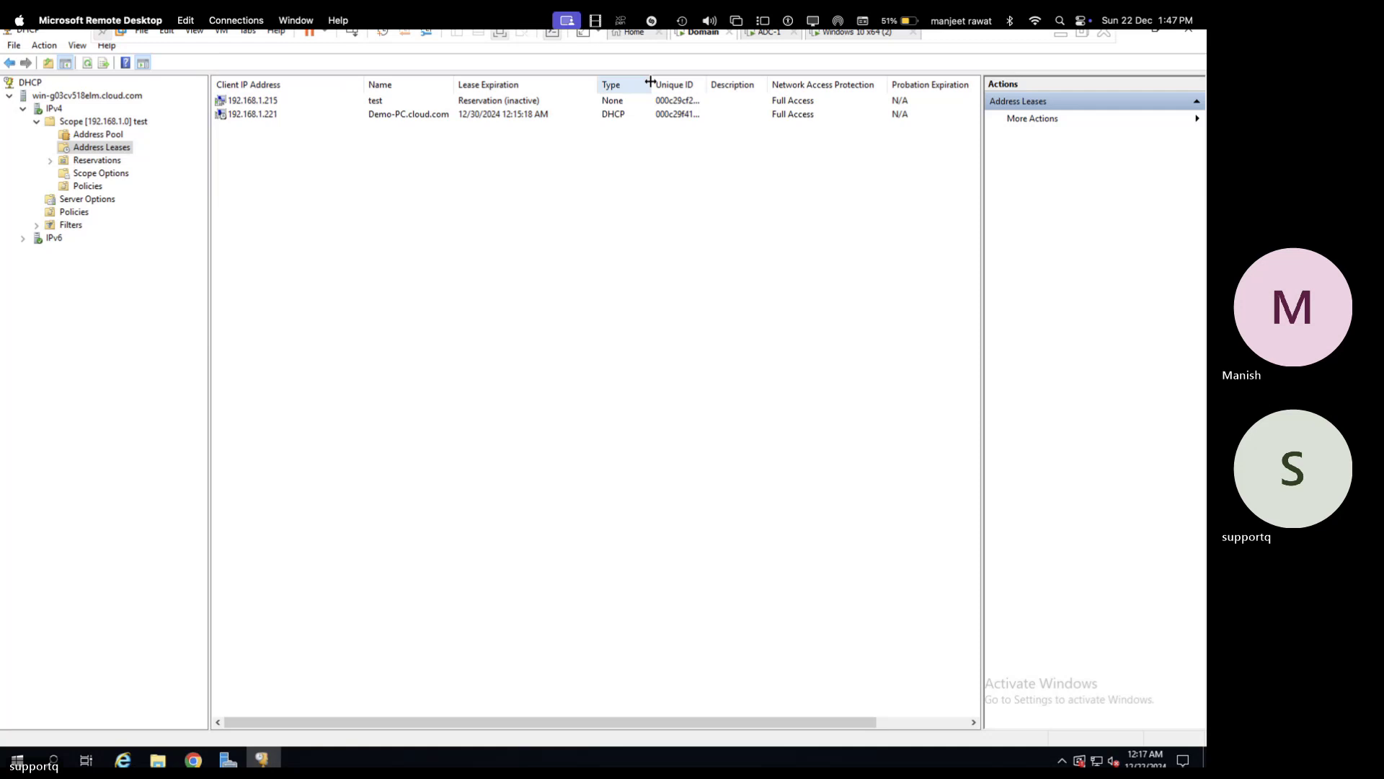
pyautogui.moveTo(650, 82); pyautogui.dragTo(714, 80)
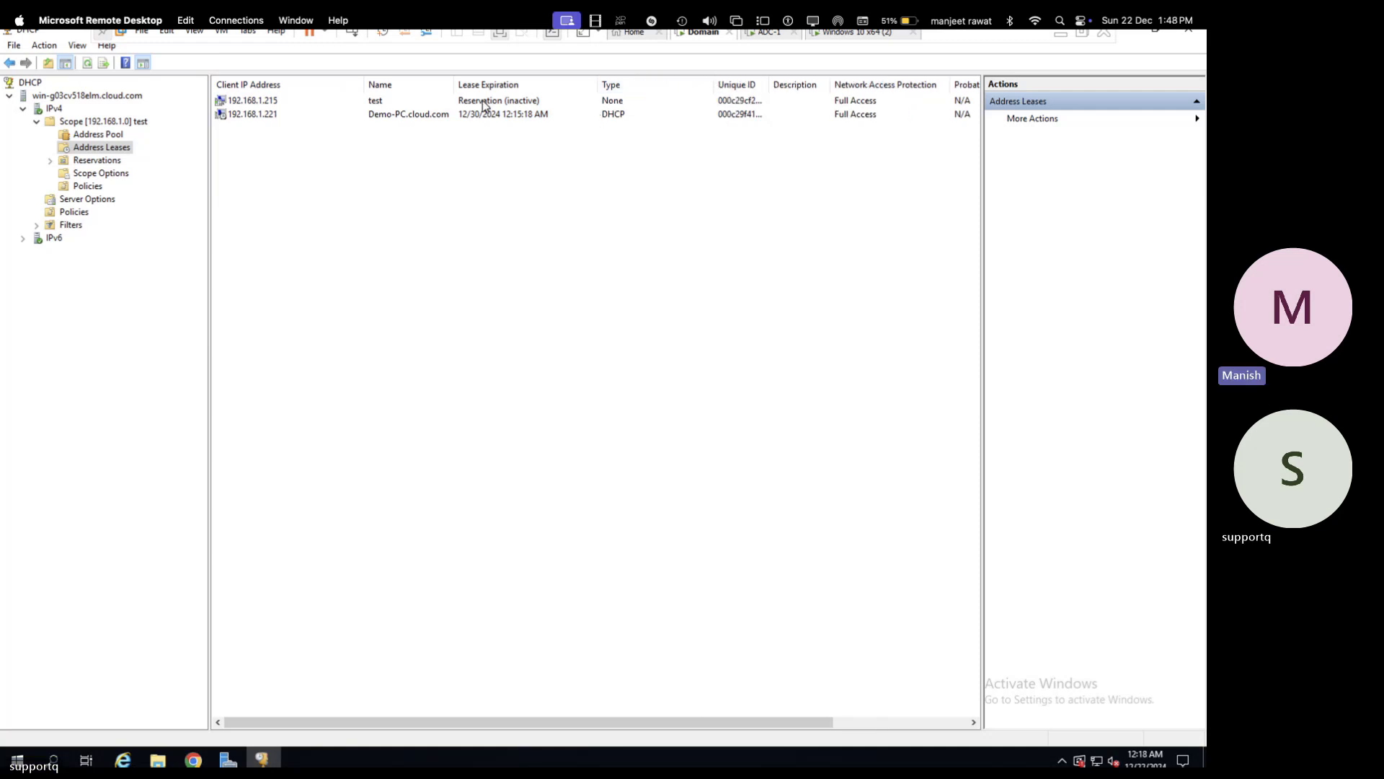
pyautogui.click(272, 120)
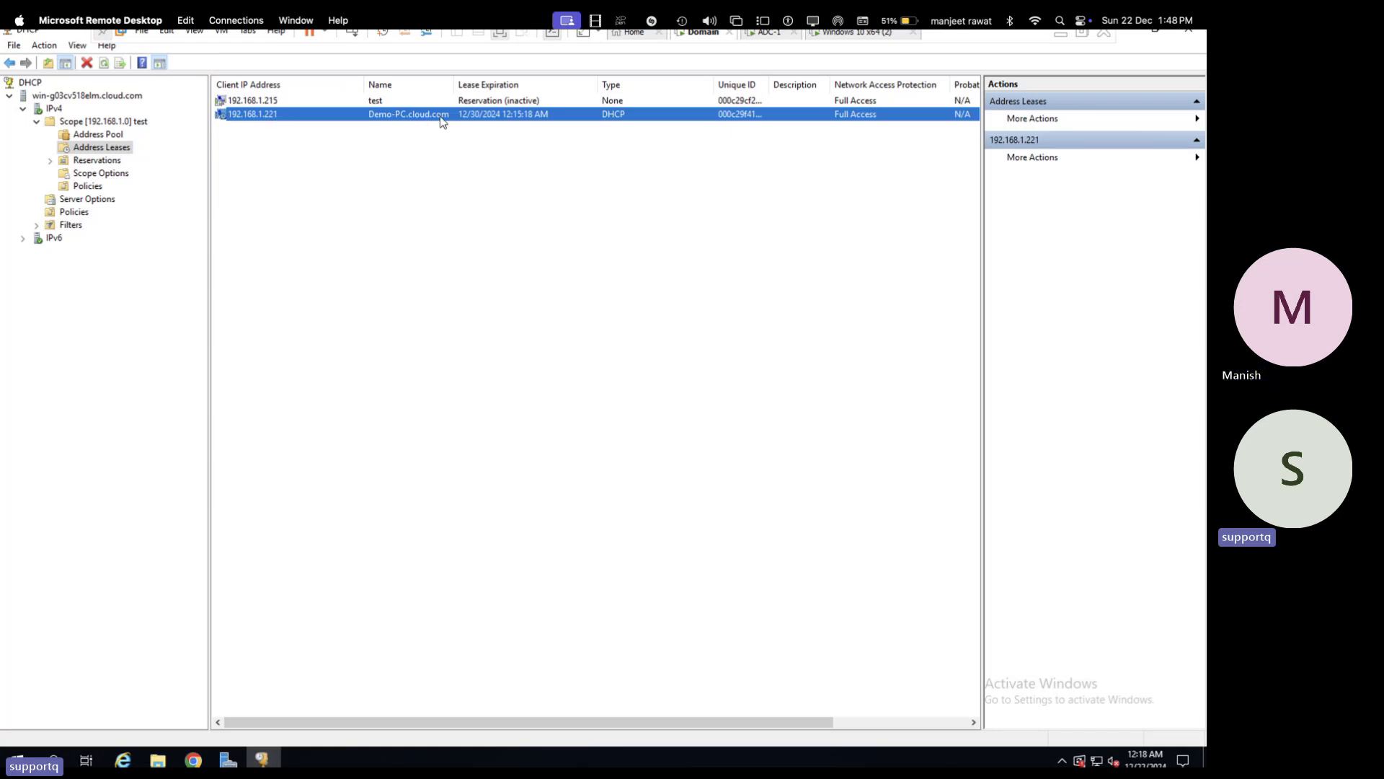
pyautogui.click(850, 36)
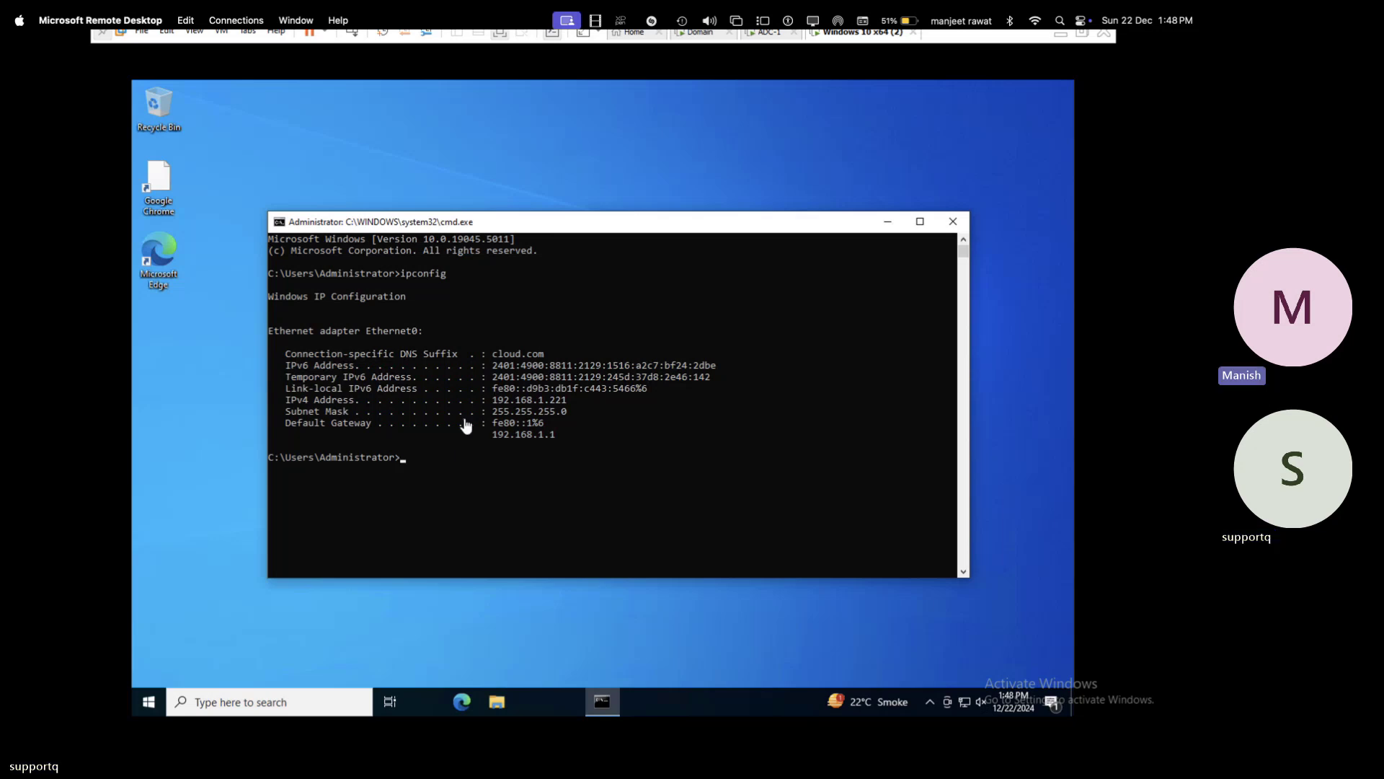
# - Run hostname on the Windows 10 client to display its computer name
pyautogui.write('ostname')
pyautogui.press('Return')
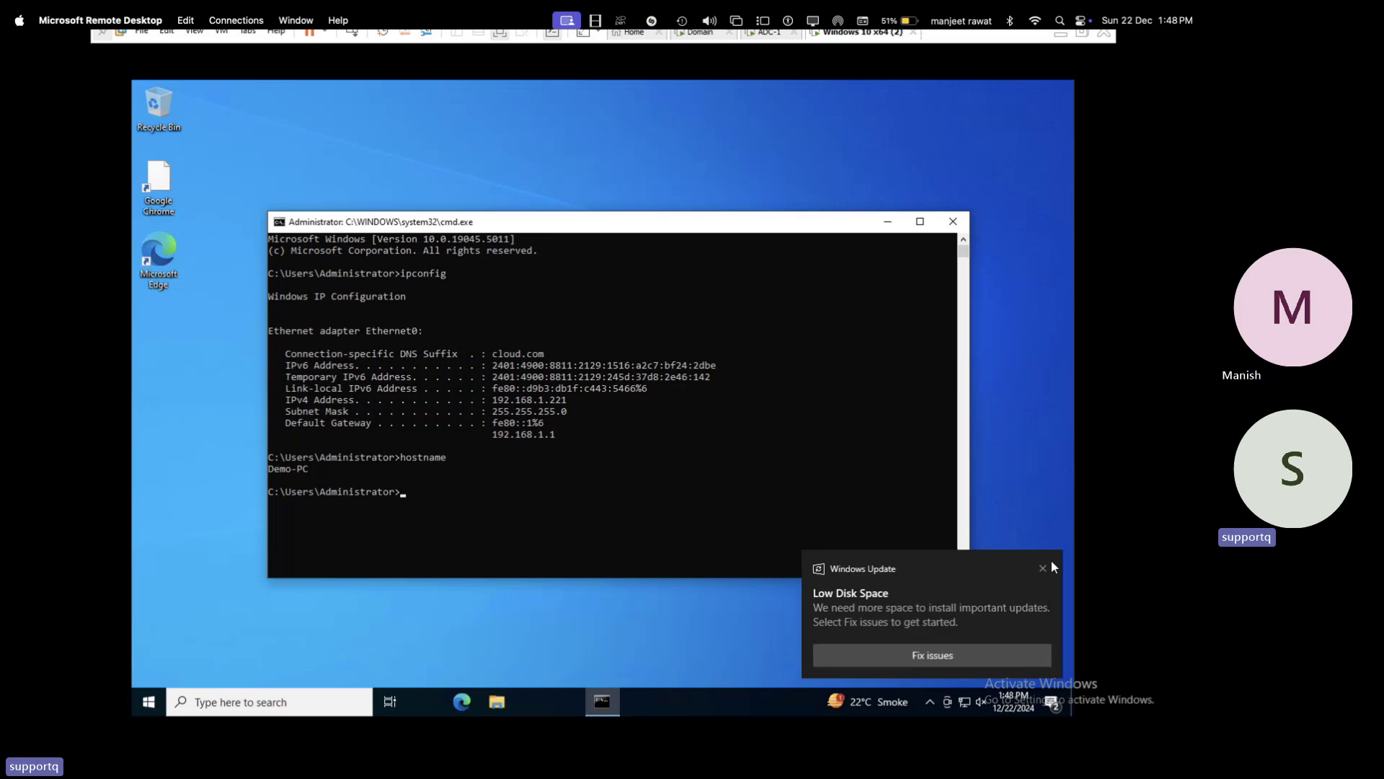
pyautogui.click(1045, 576)
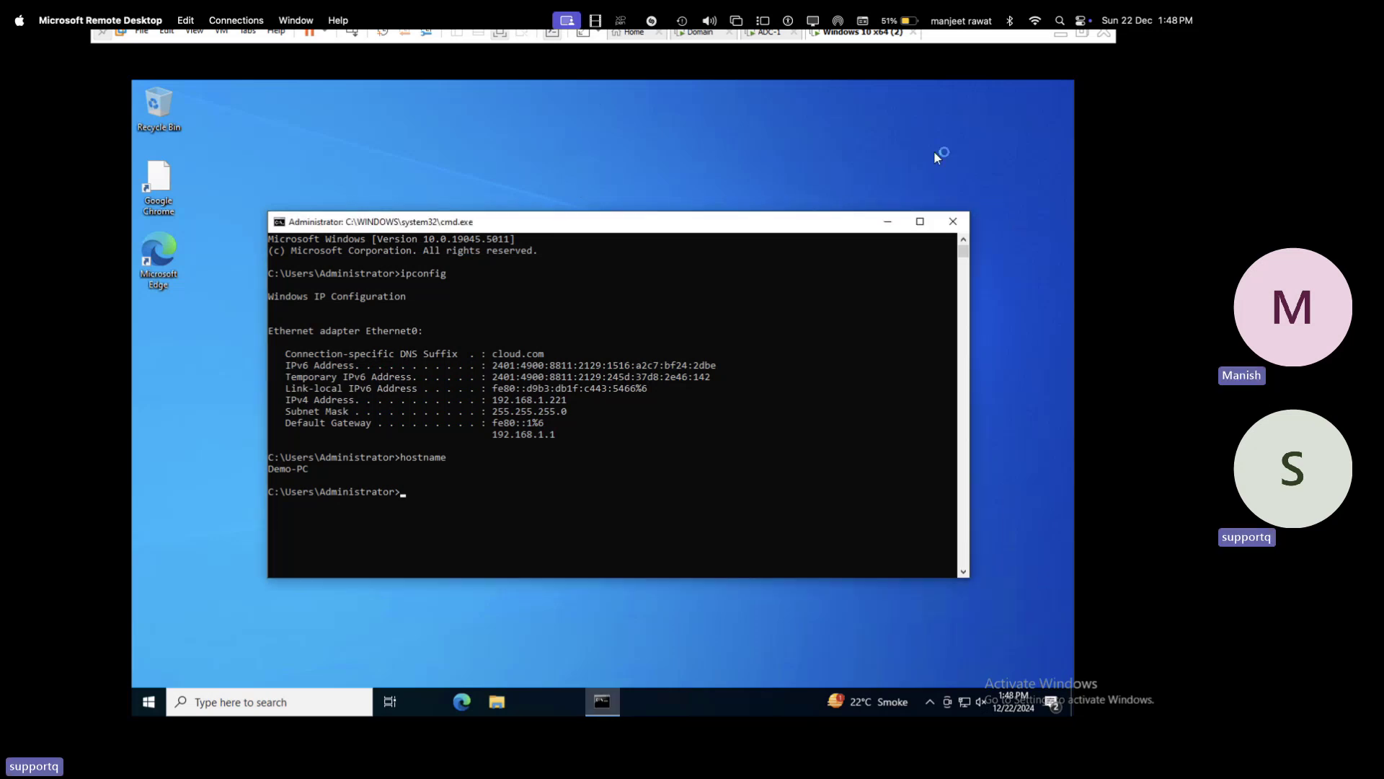
pyautogui.click(780, 36)
pyautogui.click(716, 35)
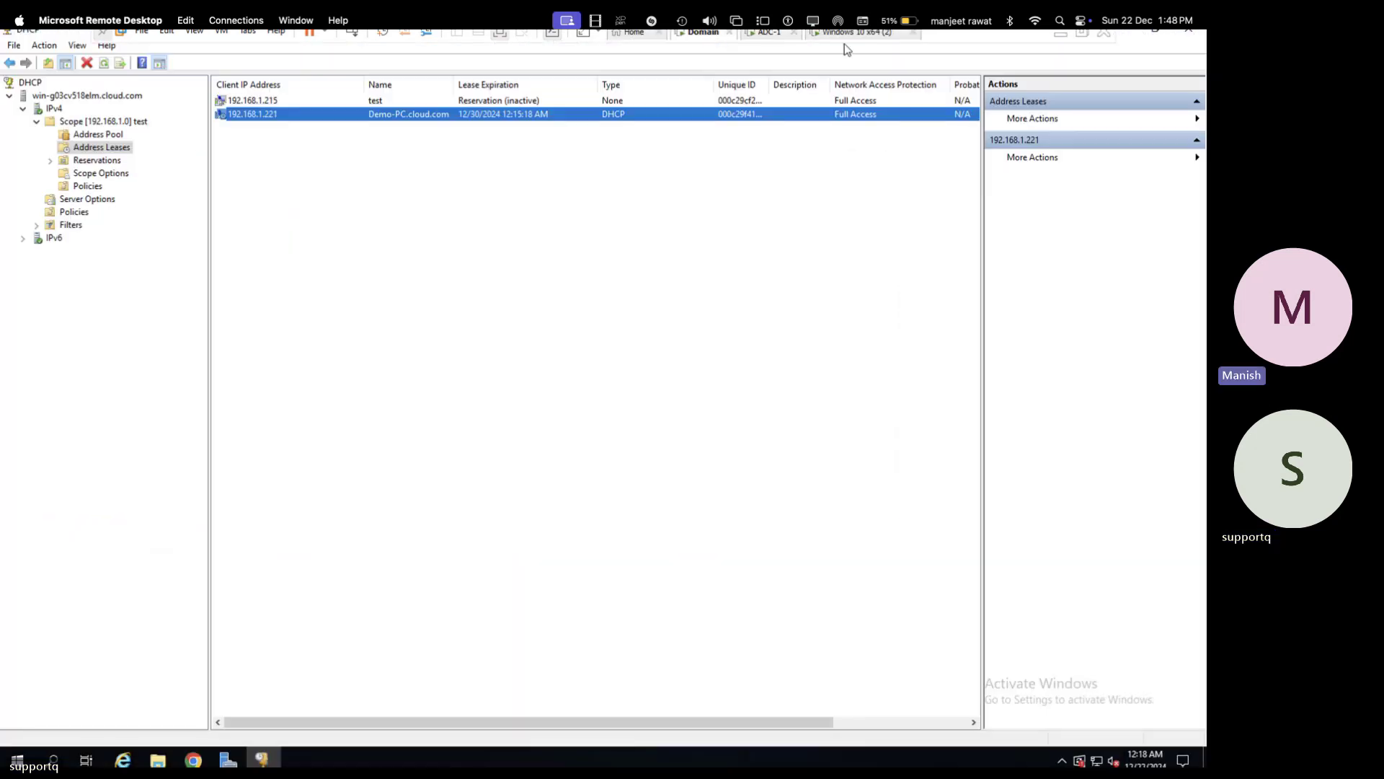
pyautogui.click(870, 33)
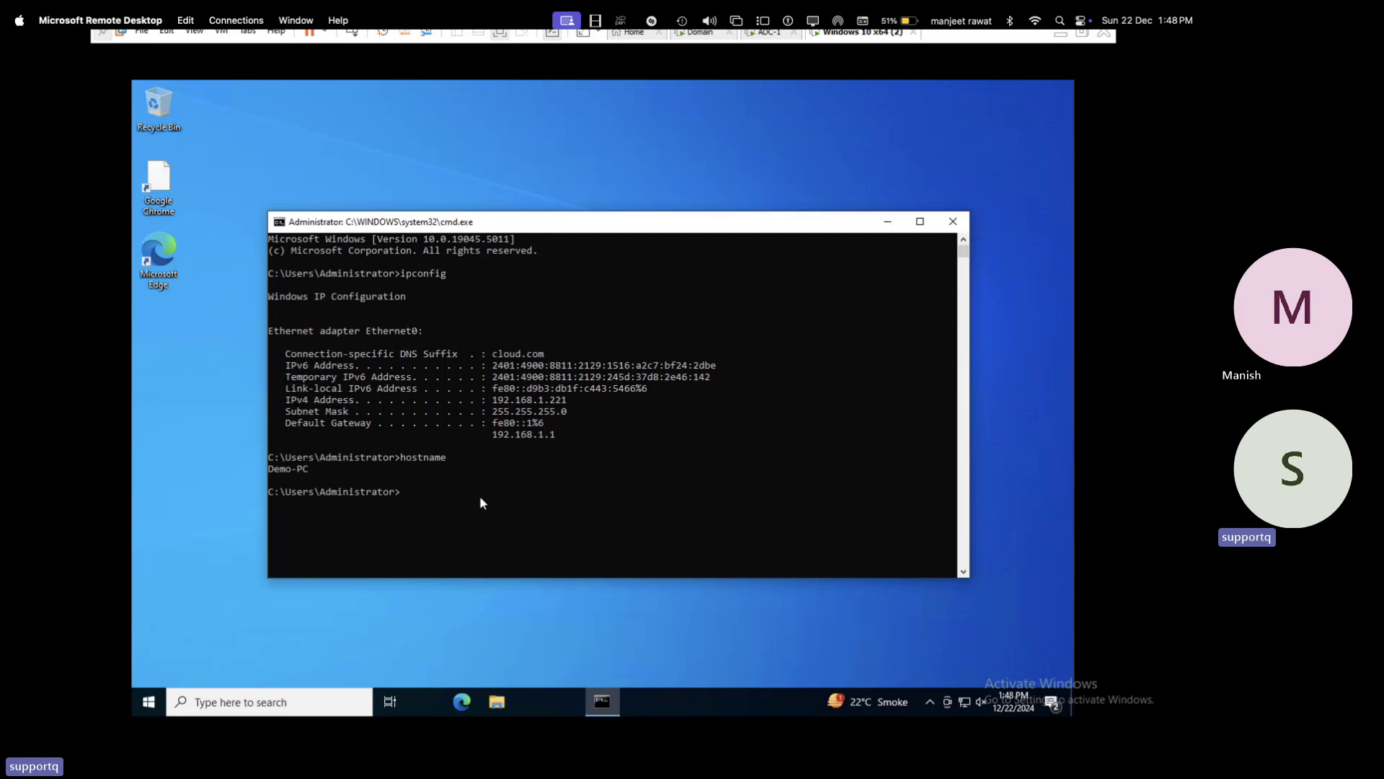
# - Run ipconfig /all and highlight the lines from IPv4 192.168.1.221 to DHCP server 192.168.1.100
pyautogui.write('ipconfig')
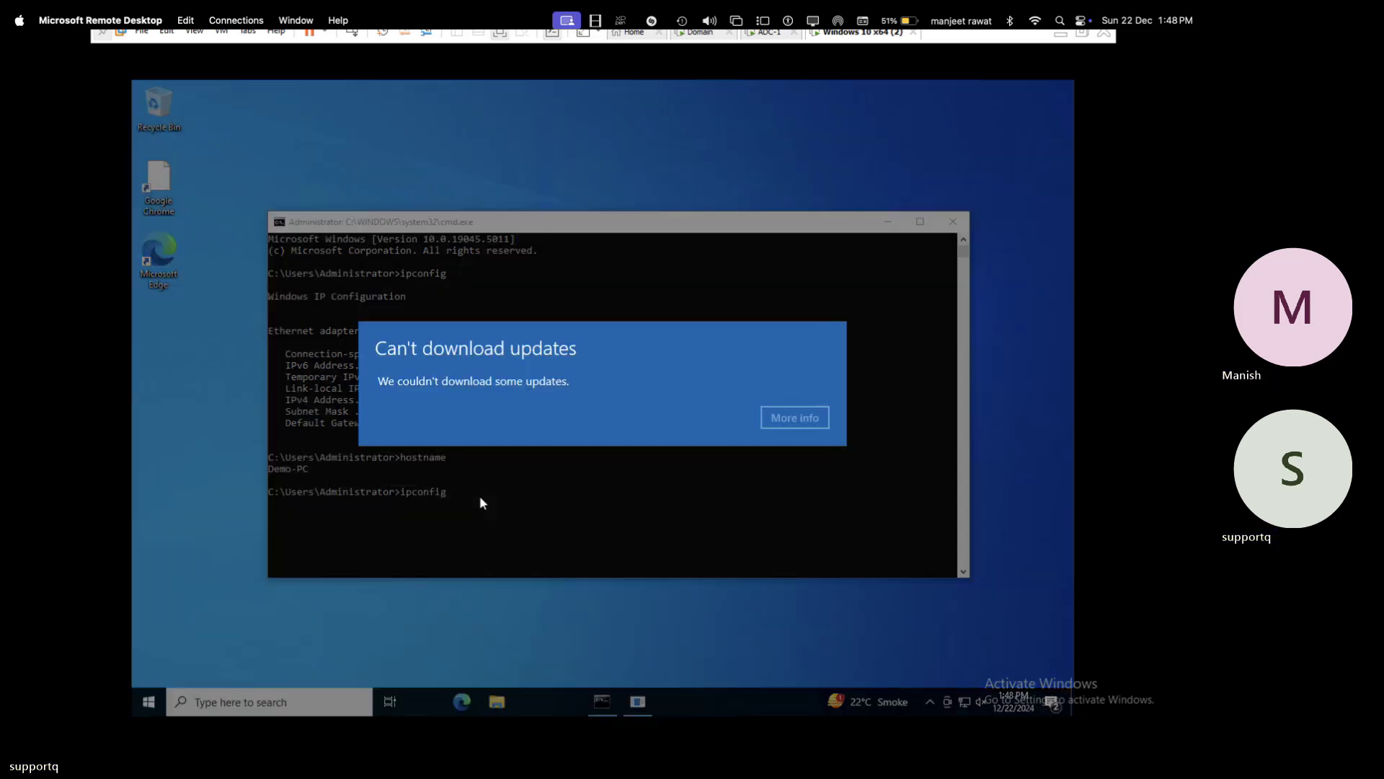
pyautogui.click(821, 422)
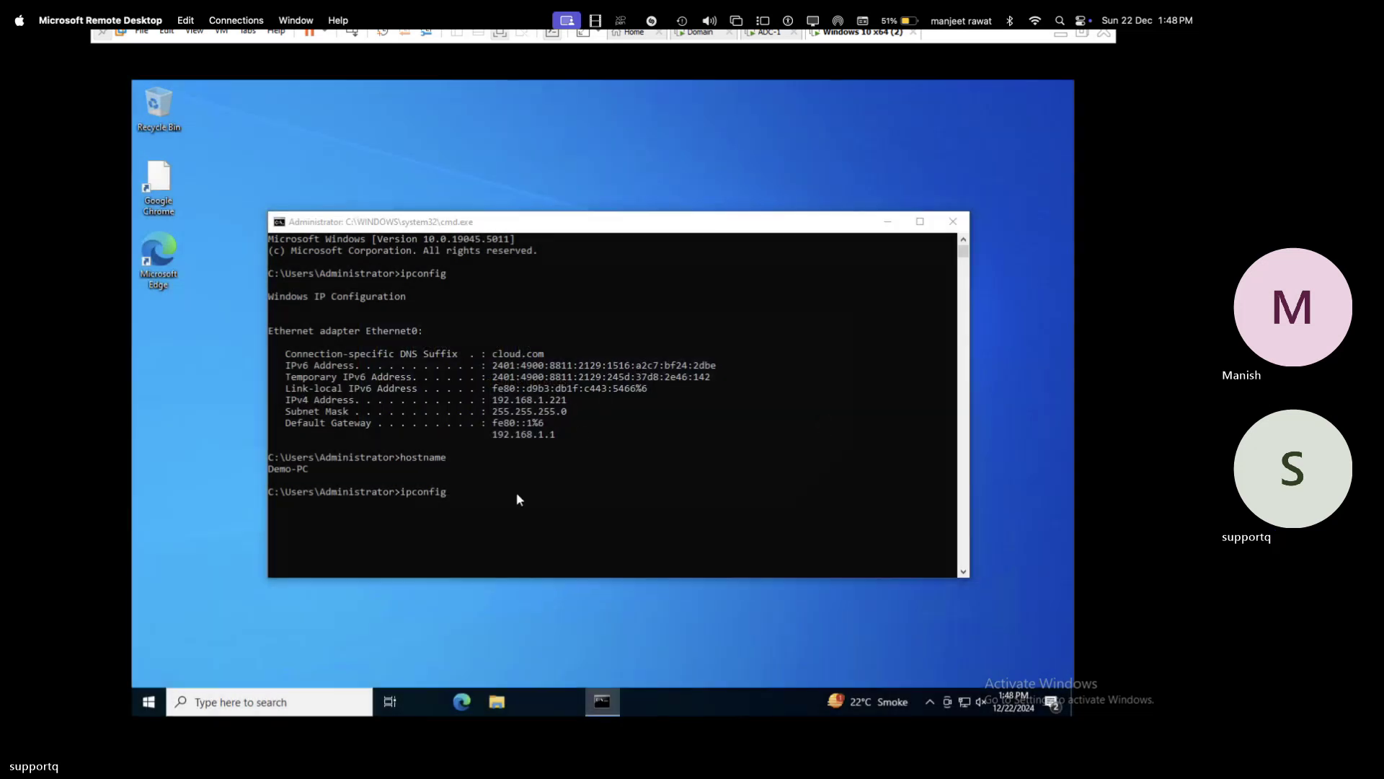
pyautogui.write('/')
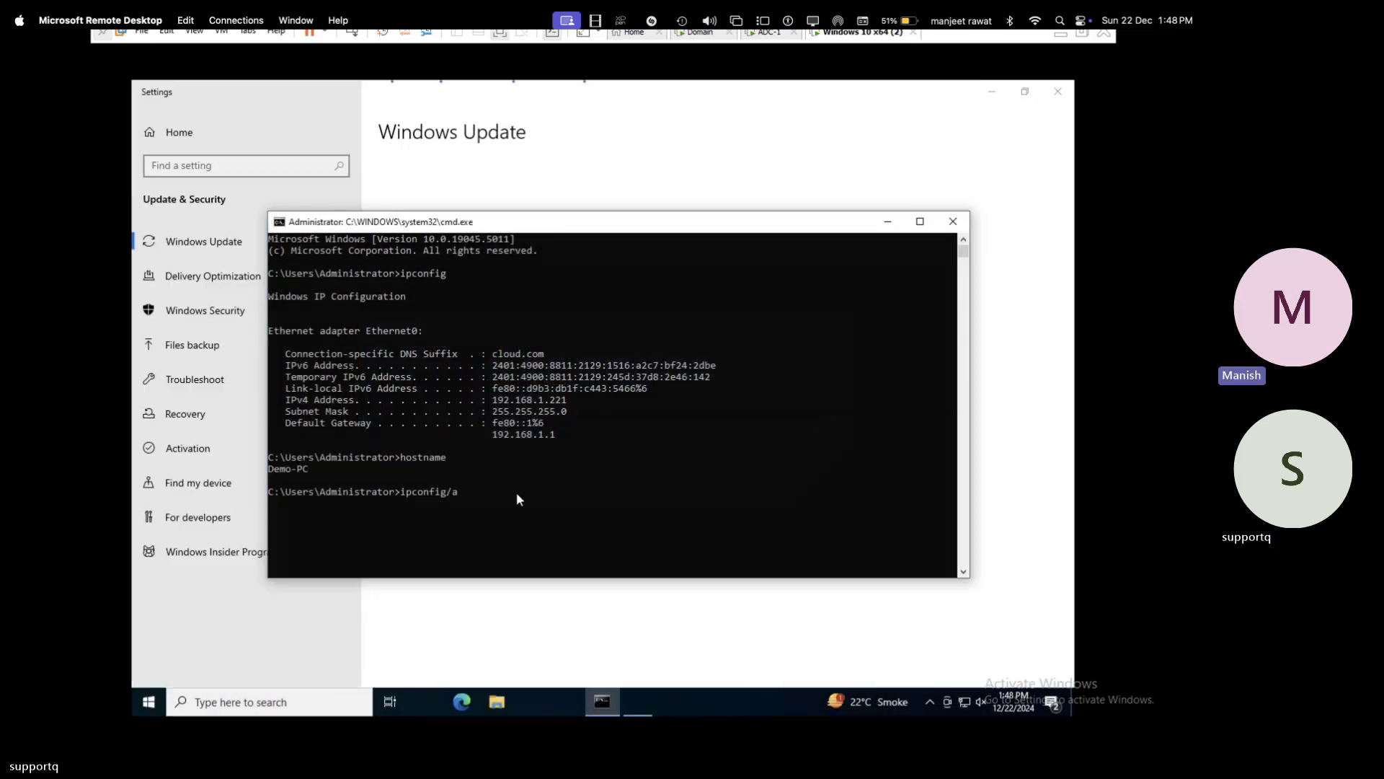
pyautogui.write('all')
pyautogui.press('Return')
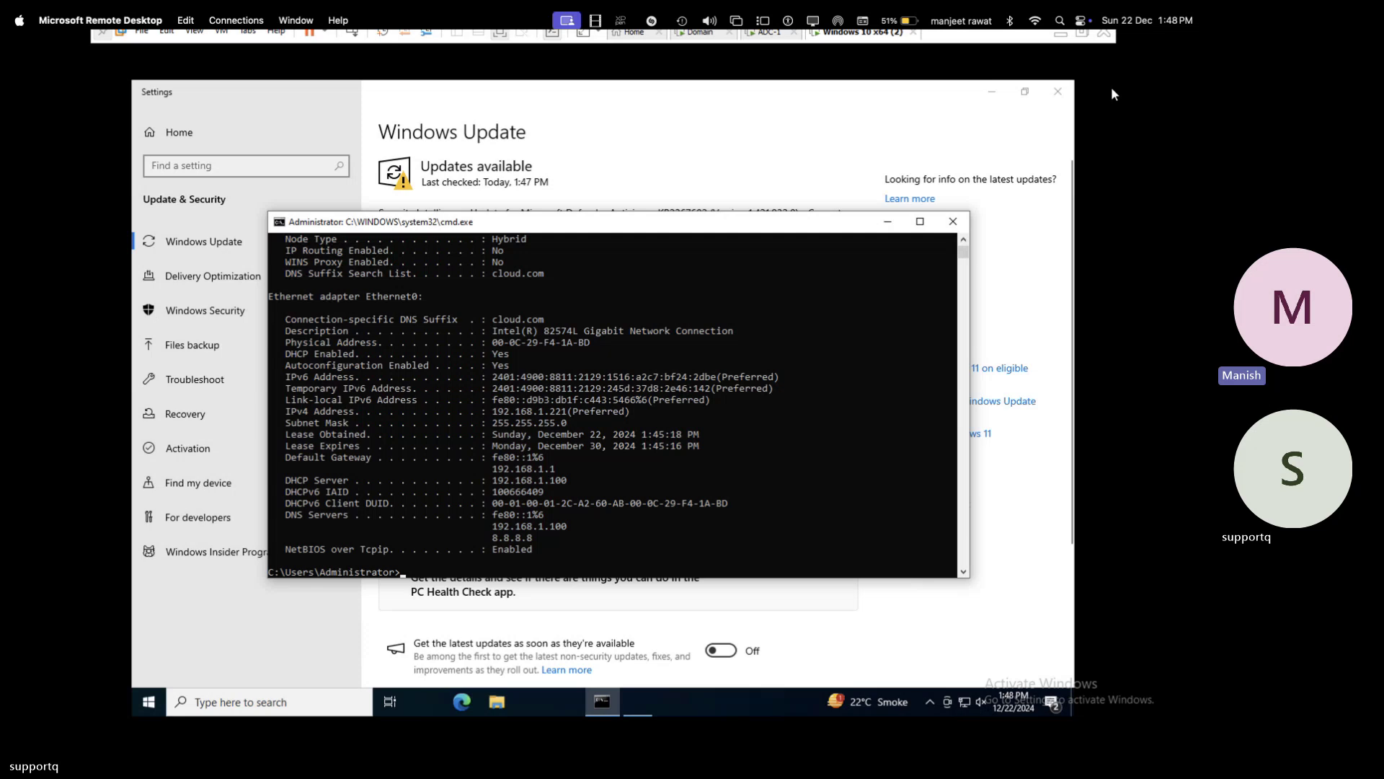
pyautogui.click(1054, 103)
pyautogui.click(1055, 94)
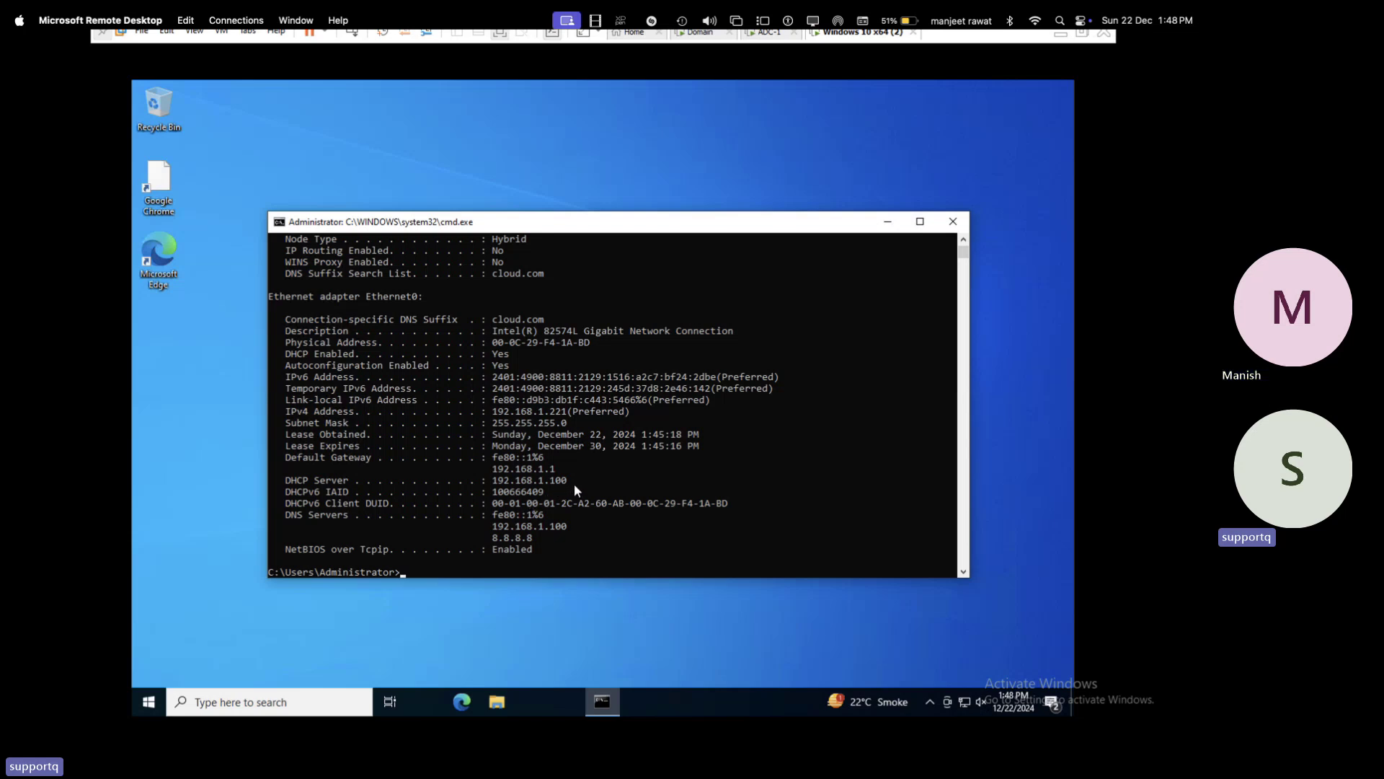
pyautogui.moveTo(574, 483); pyautogui.dragTo(284, 416)
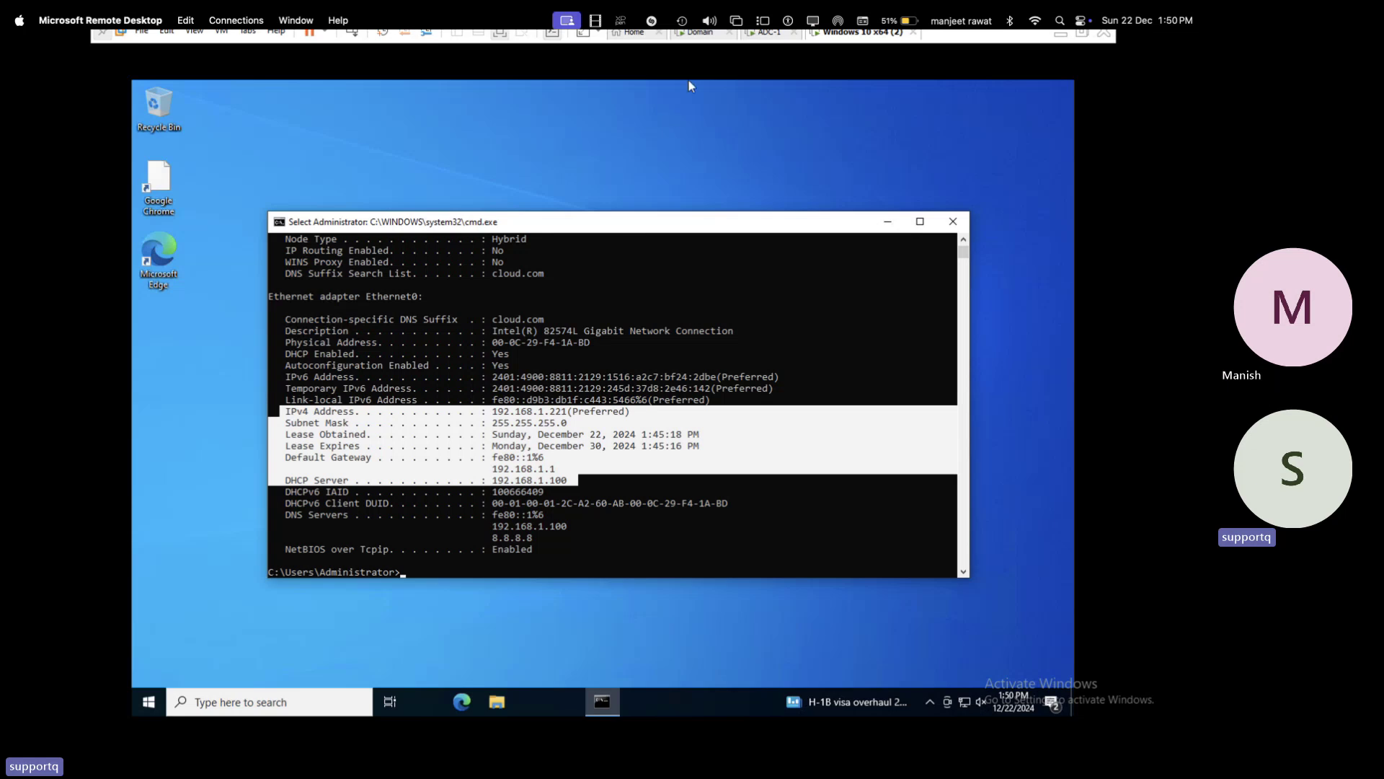
# - Return to the Domain server's DHCP Address Leases list showing Demo-PC's 192.168.1.221 lease
pyautogui.click(706, 36)
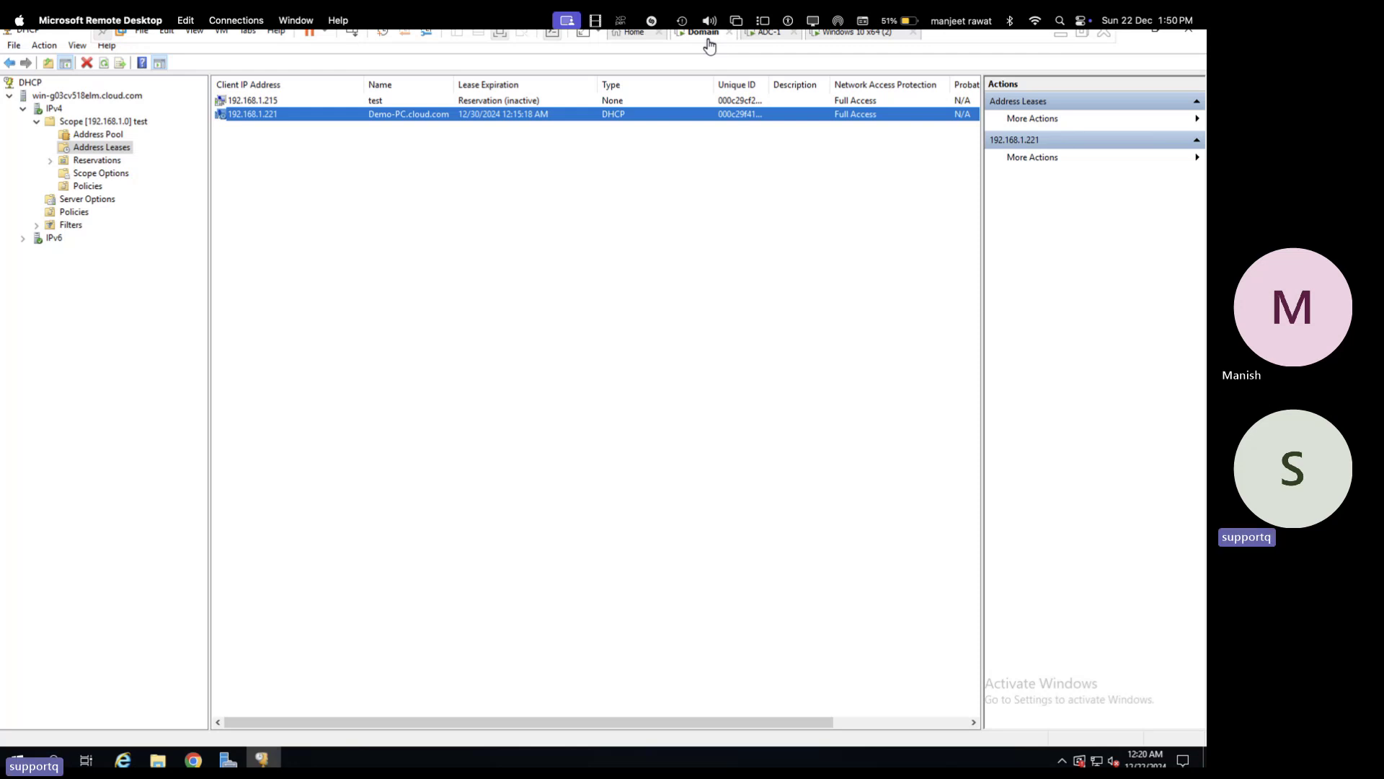
# - On ADC-1, close Network Connections and start Server Manager's Add Roles and Features wizard
pyautogui.click(851, 34)
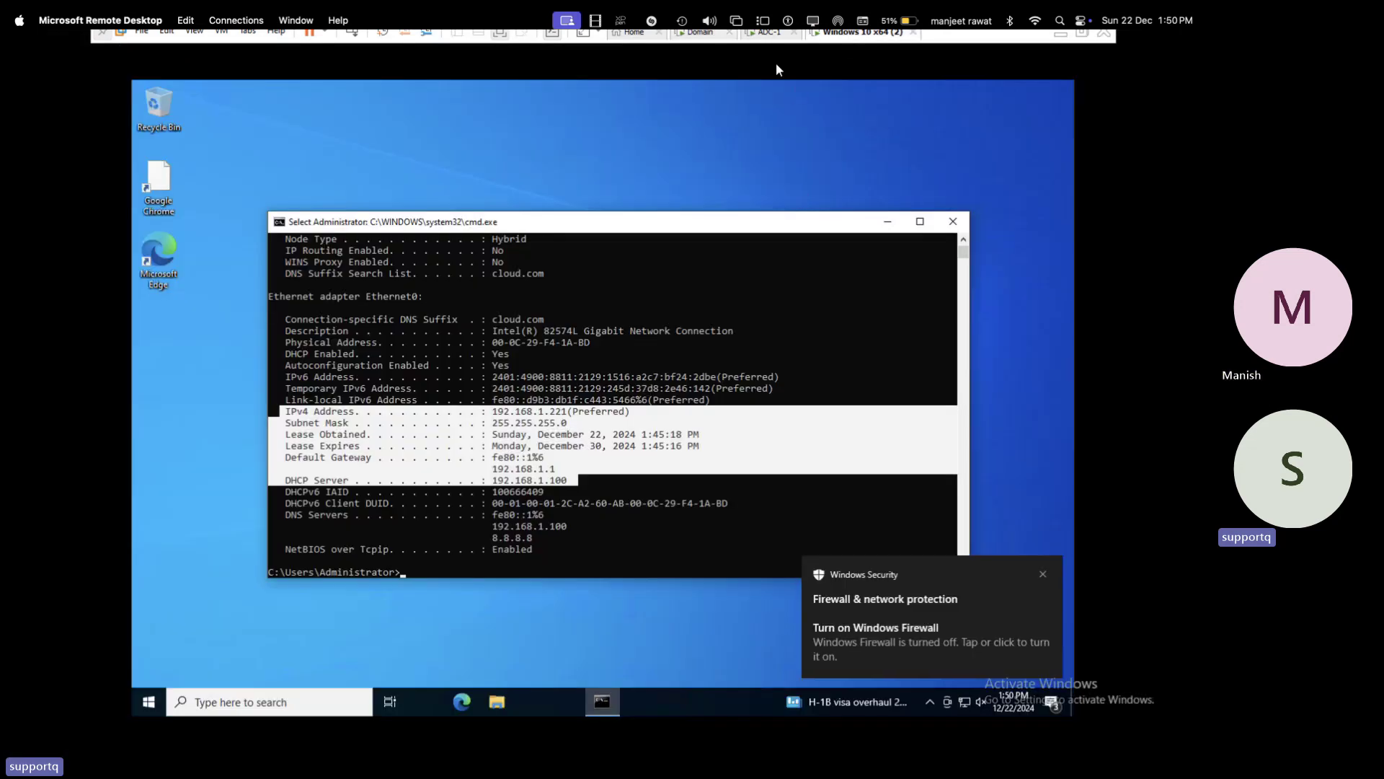
pyautogui.click(770, 34)
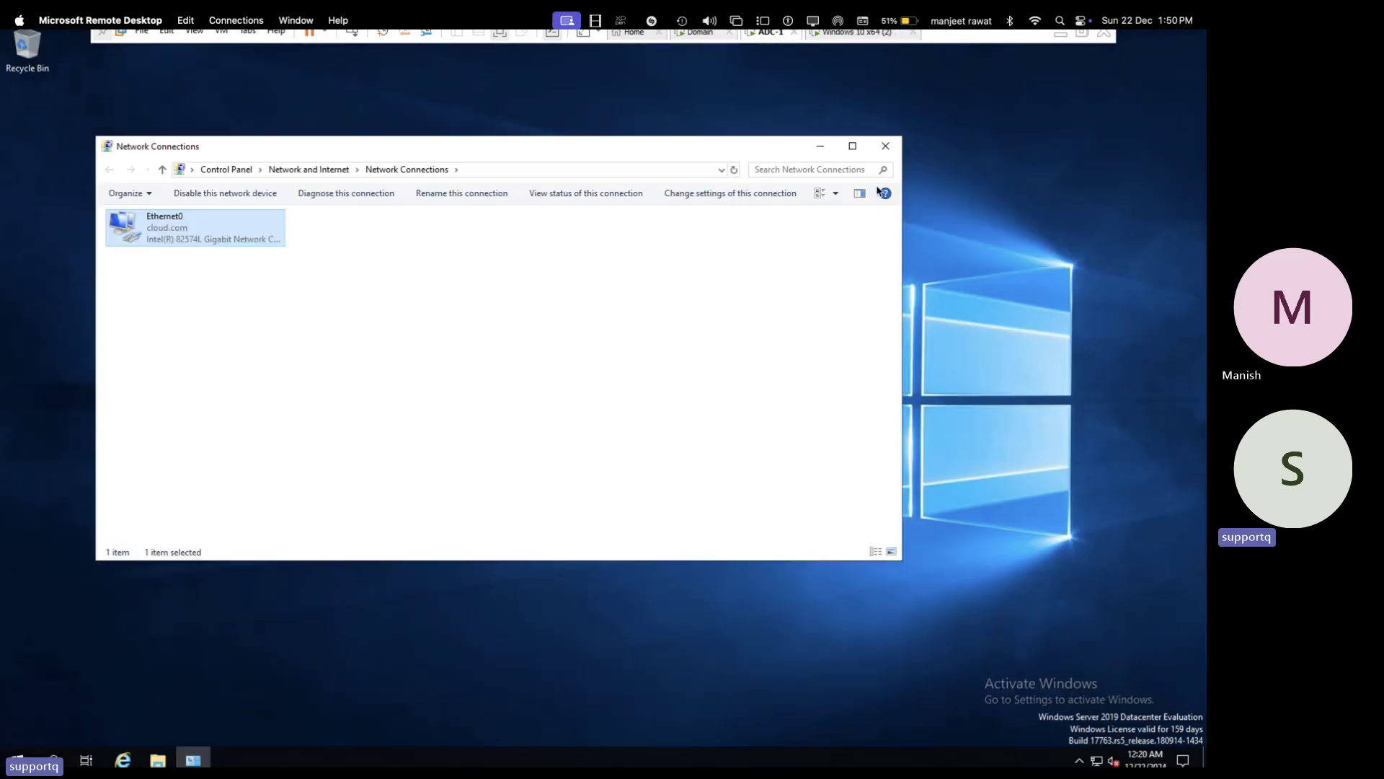
pyautogui.click(886, 146)
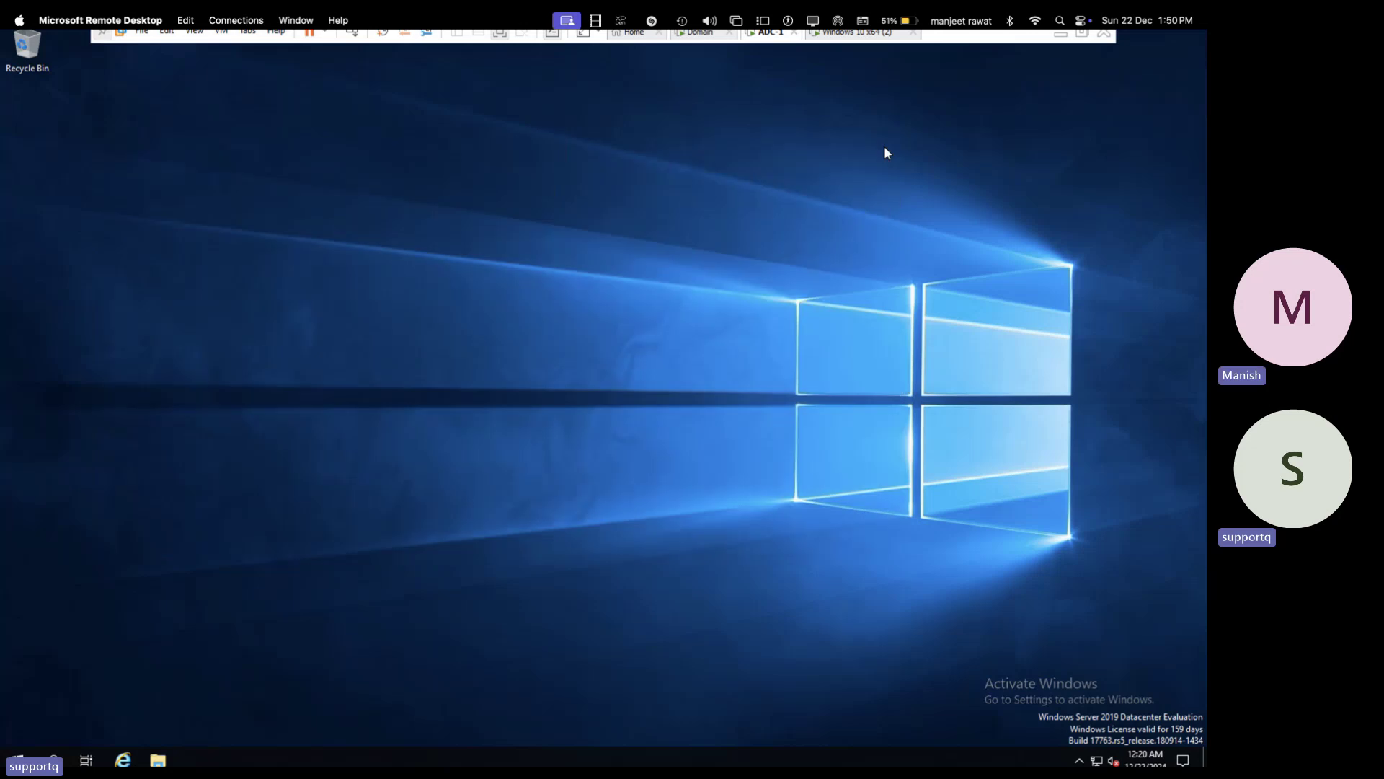
pyautogui.click(17, 760)
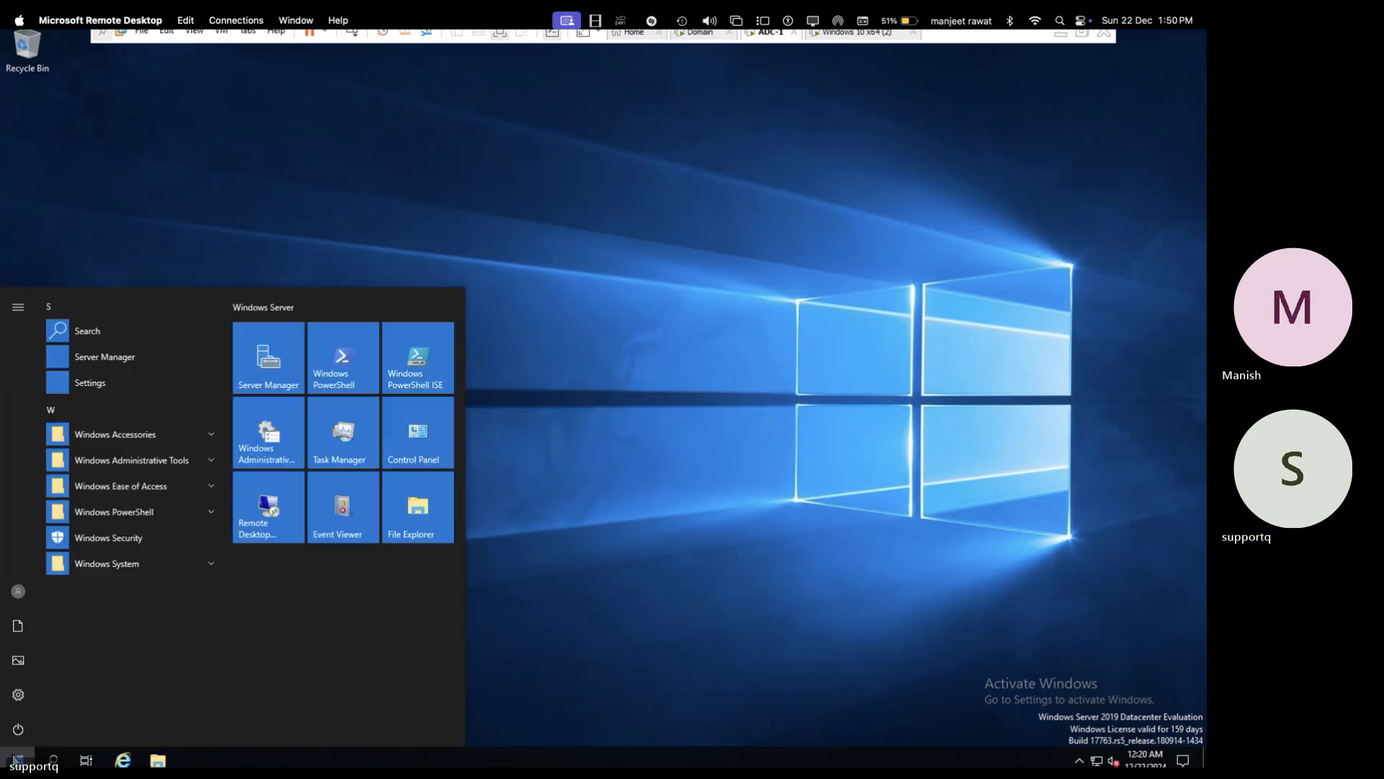
pyautogui.click(282, 367)
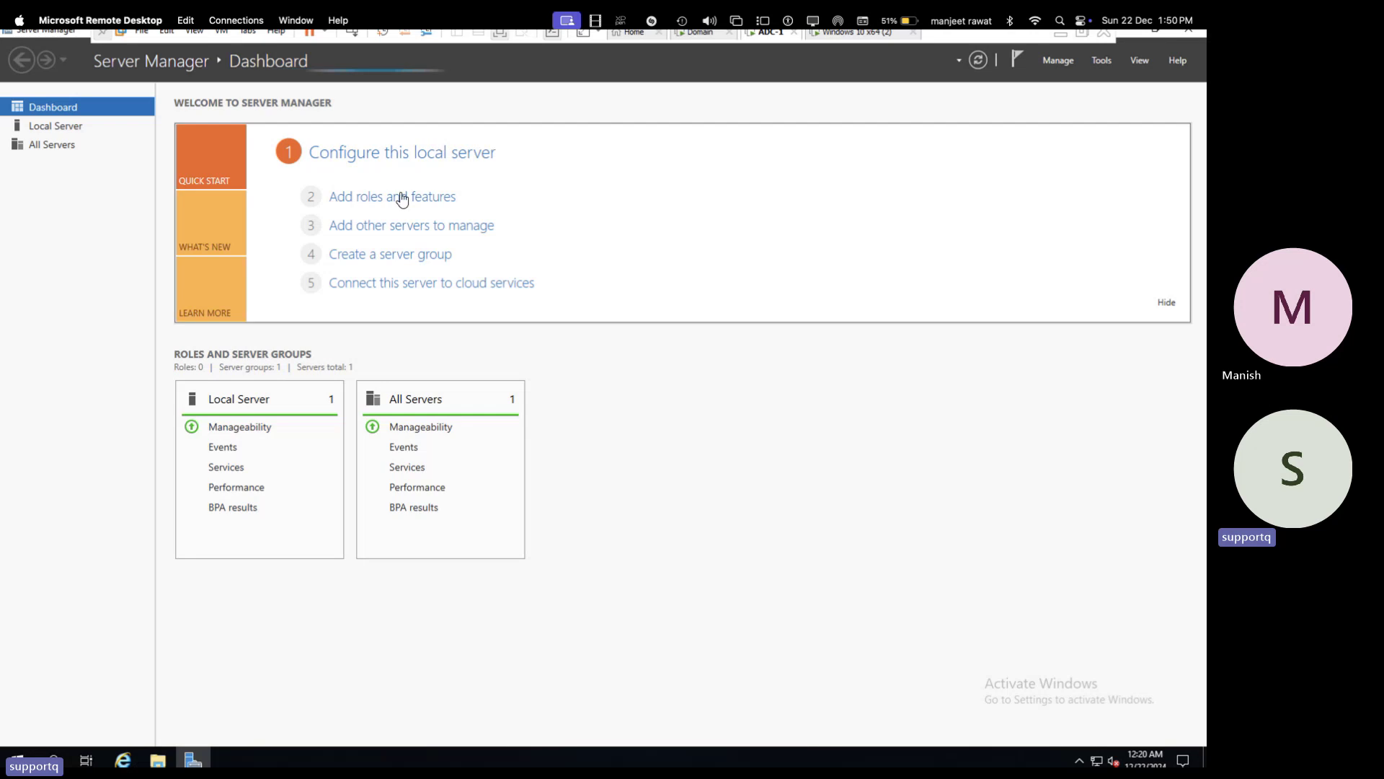
pyautogui.click(396, 197)
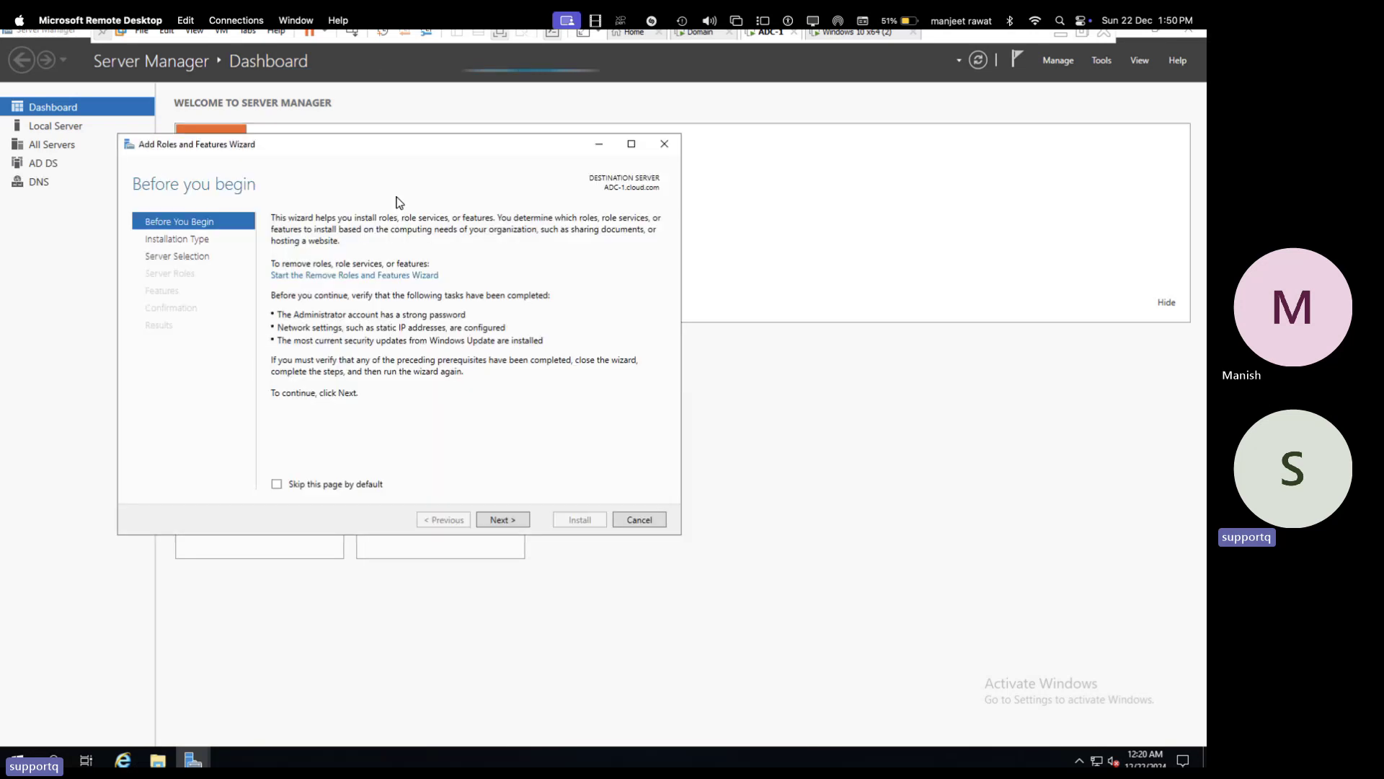
# - Select the DHCP Server role with its required features for ADC-1 and install it
pyautogui.click(503, 520)
pyautogui.click(508, 521)
pyautogui.click(503, 519)
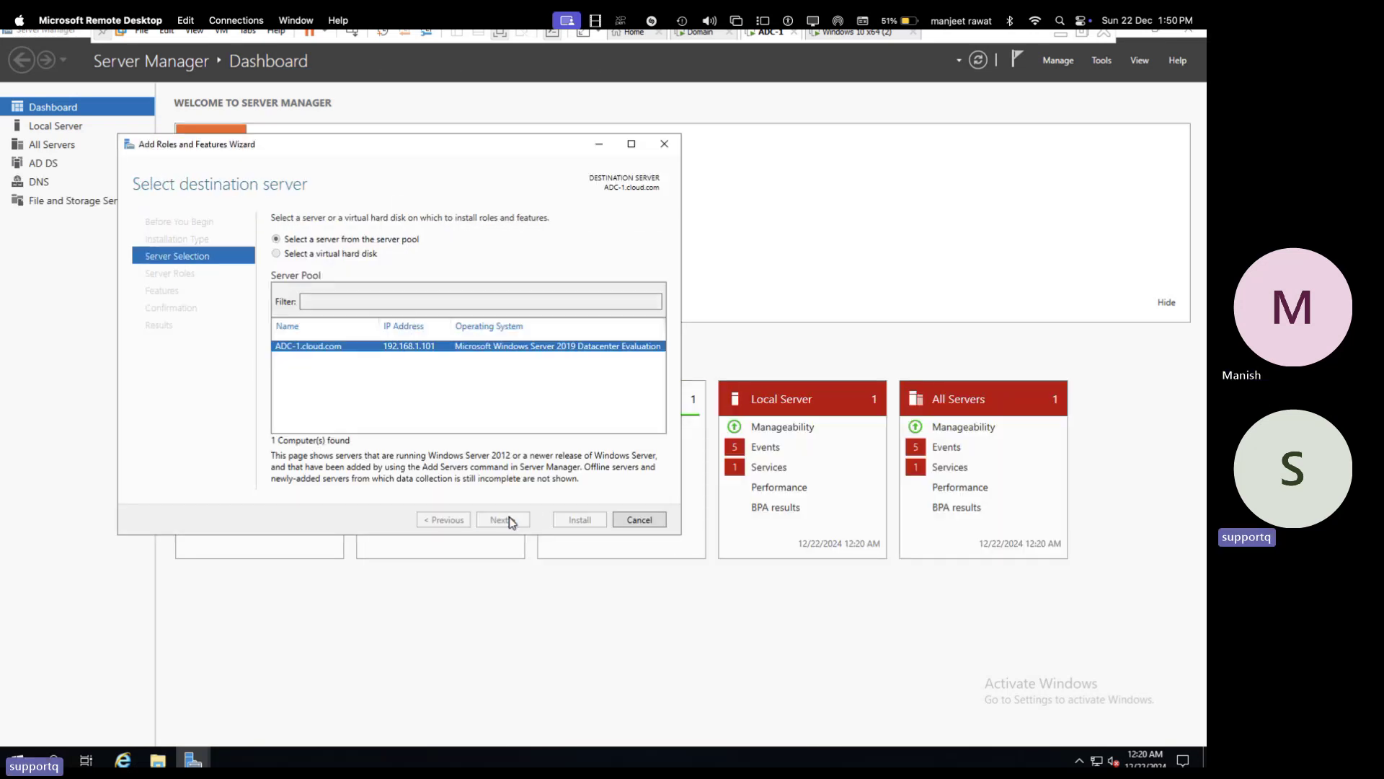
pyautogui.click(292, 332)
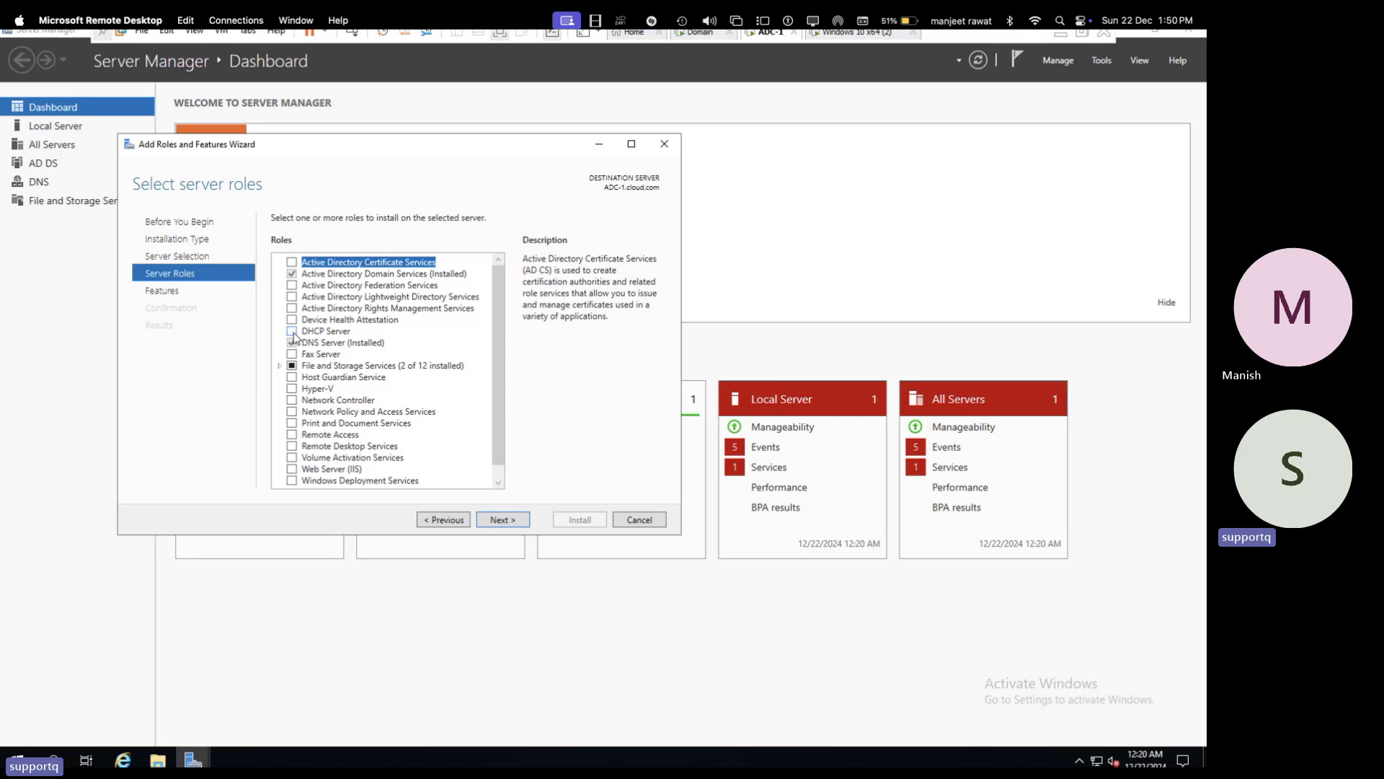
pyautogui.click(442, 455)
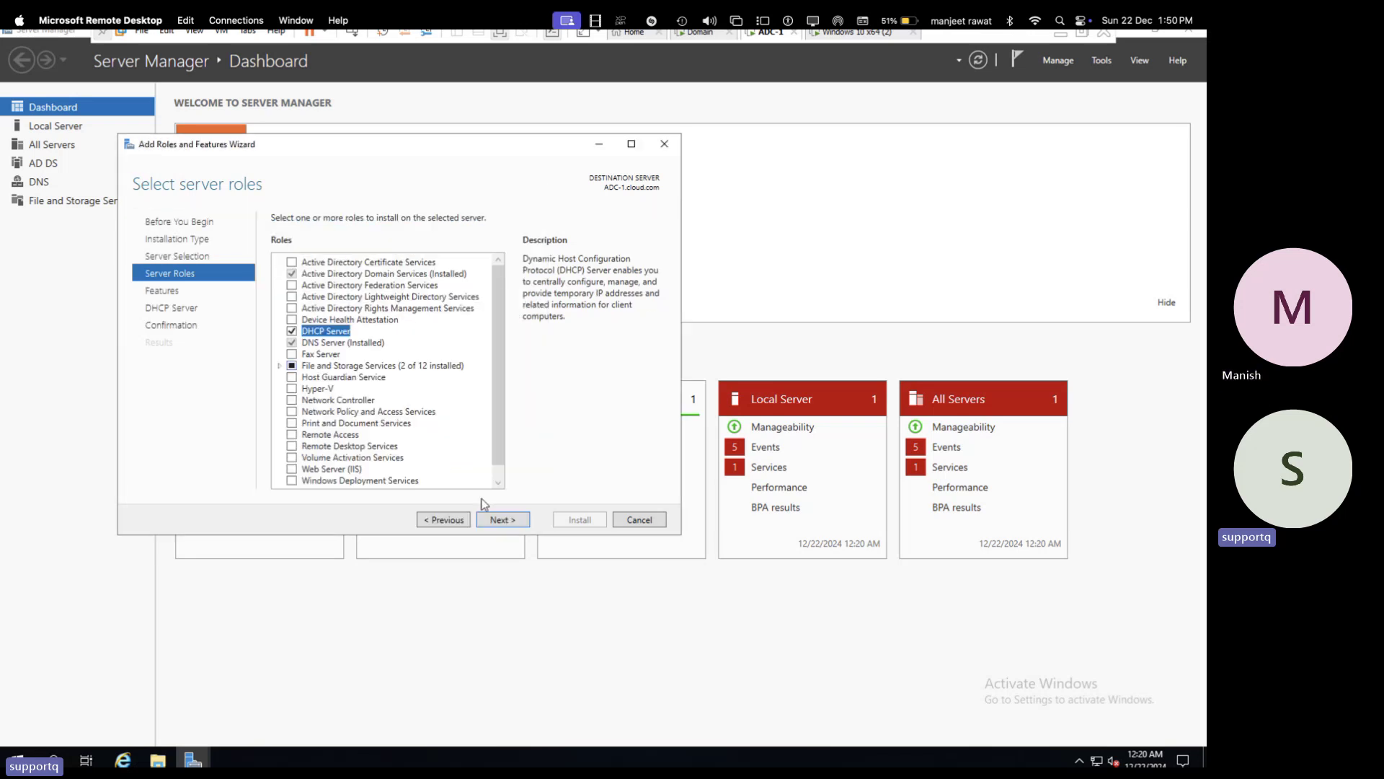
pyautogui.click(510, 518)
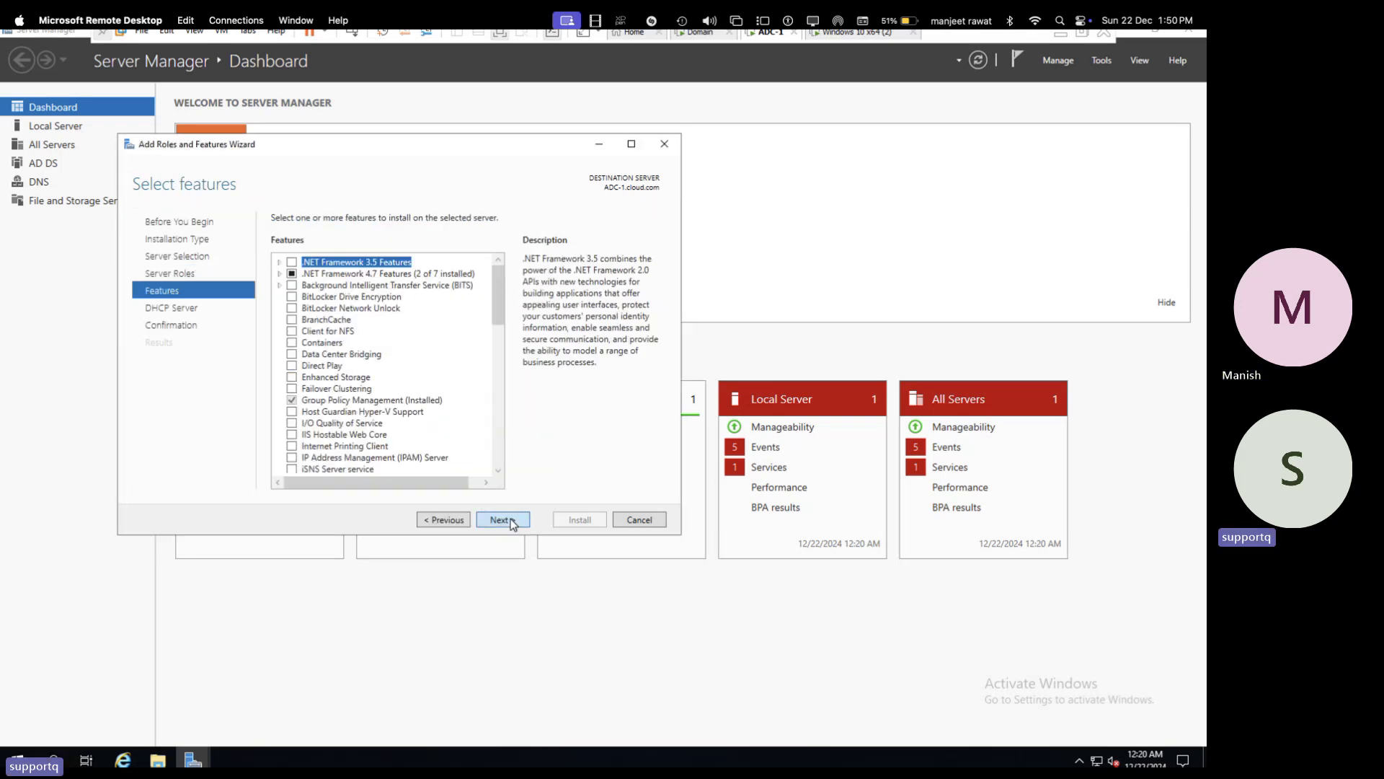
pyautogui.click(510, 518)
pyautogui.click(510, 518)
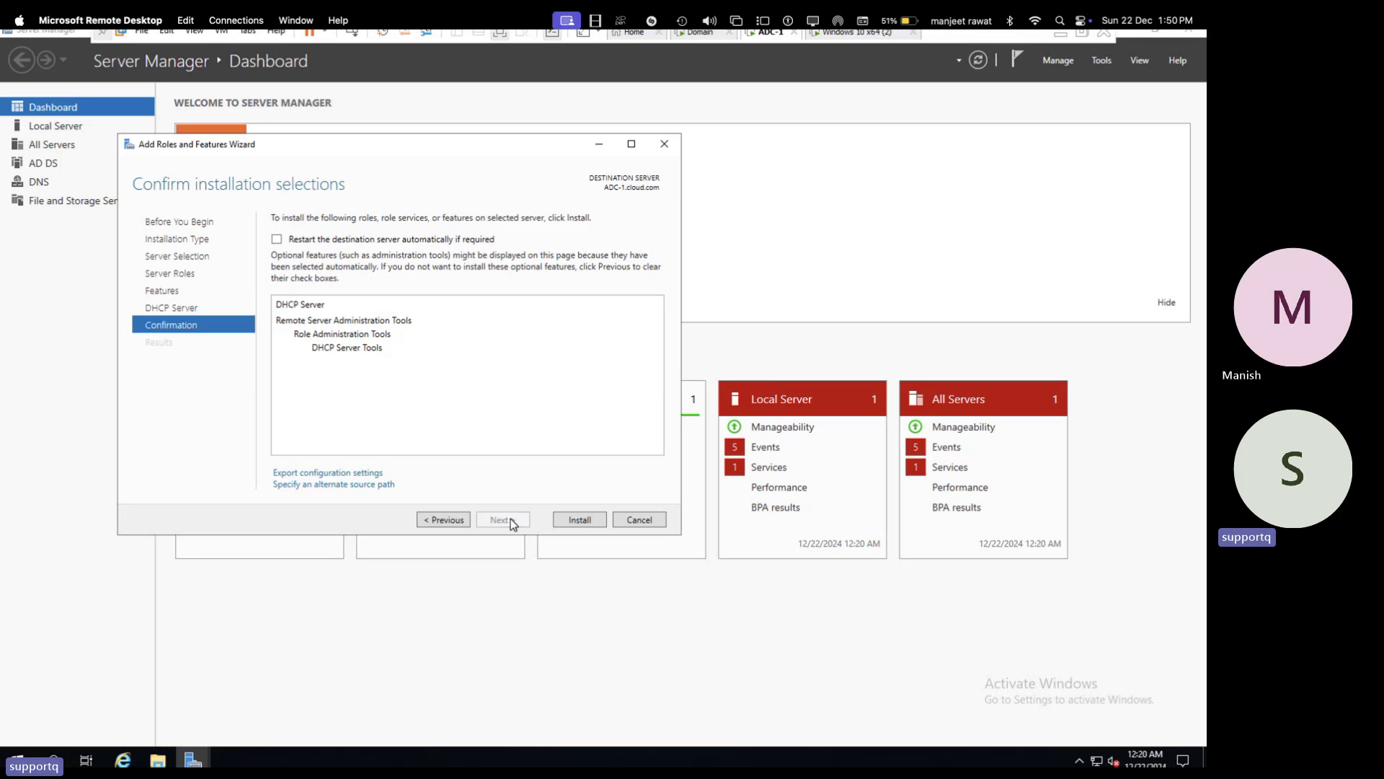
pyautogui.click(584, 516)
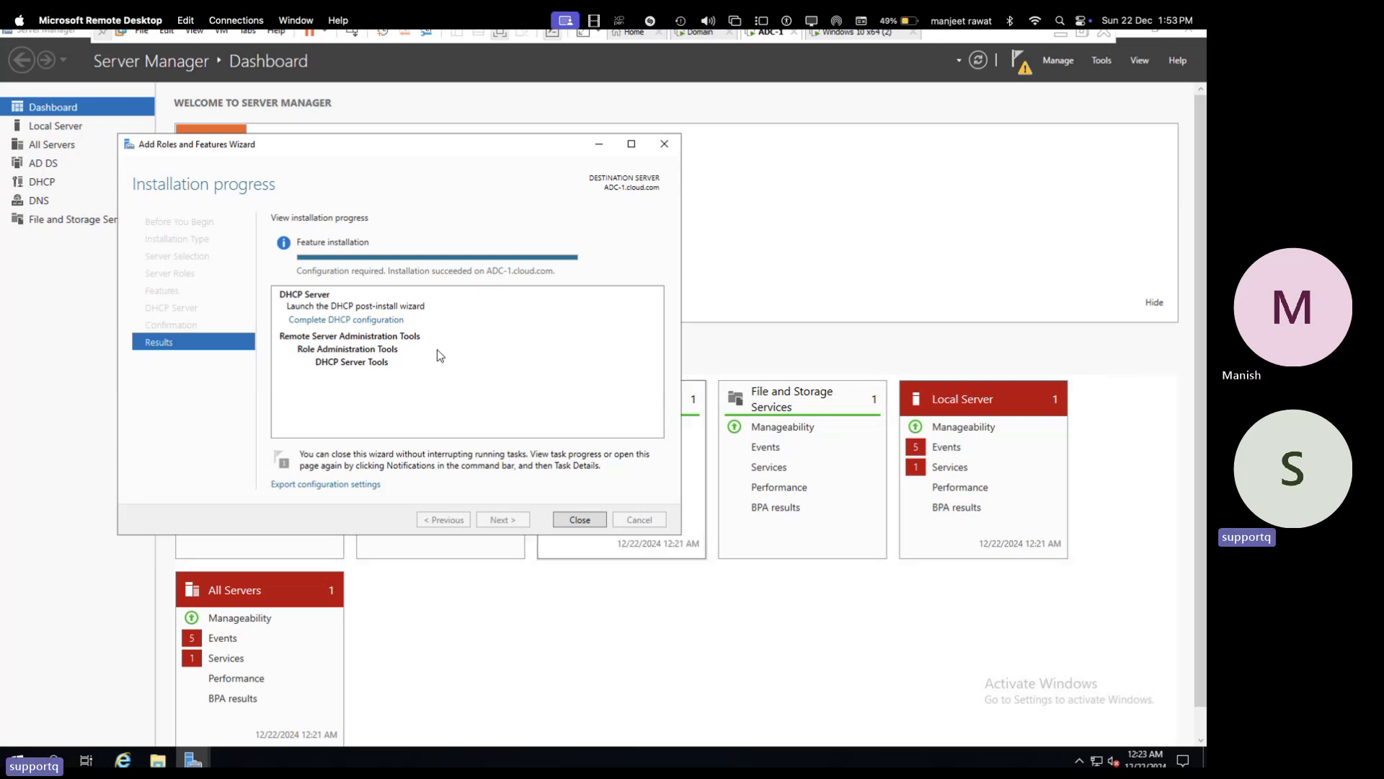
pyautogui.click(349, 320)
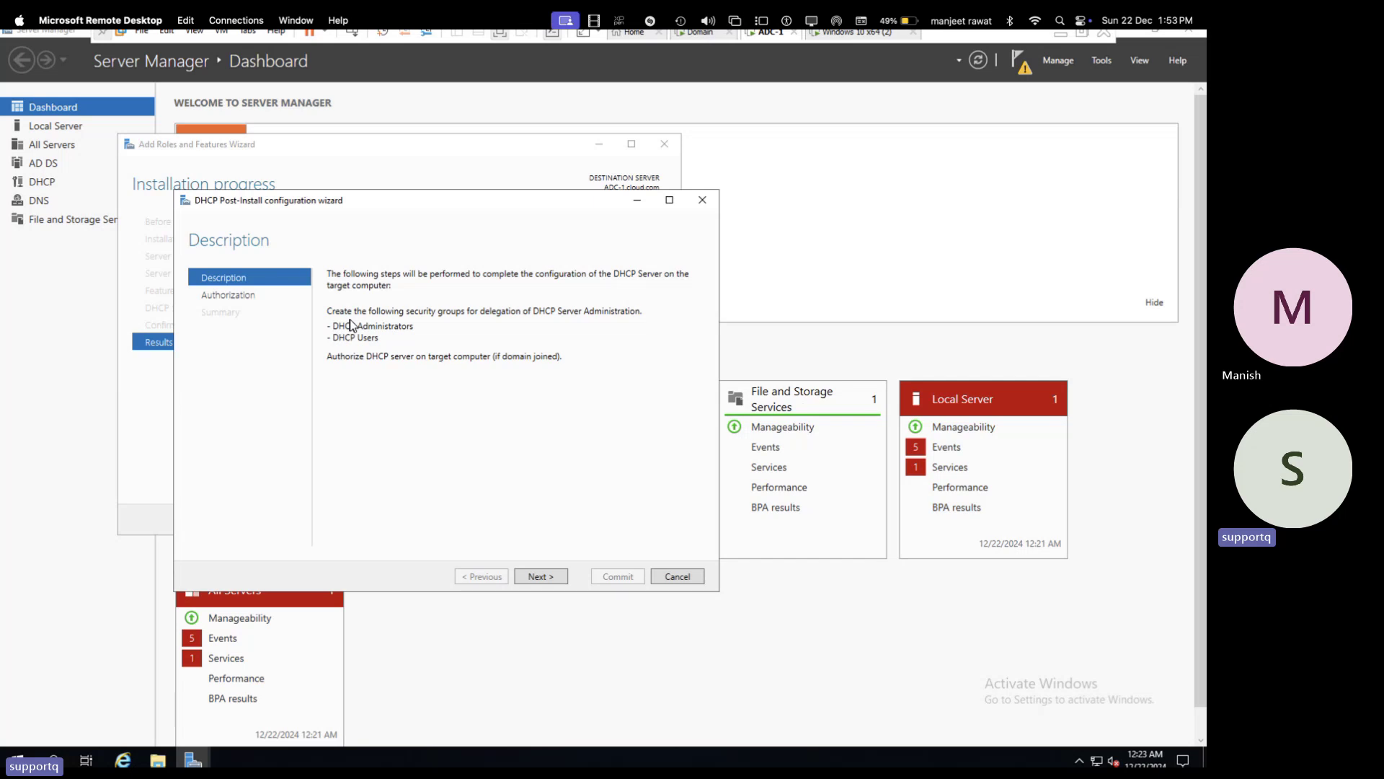
pyautogui.click(541, 576)
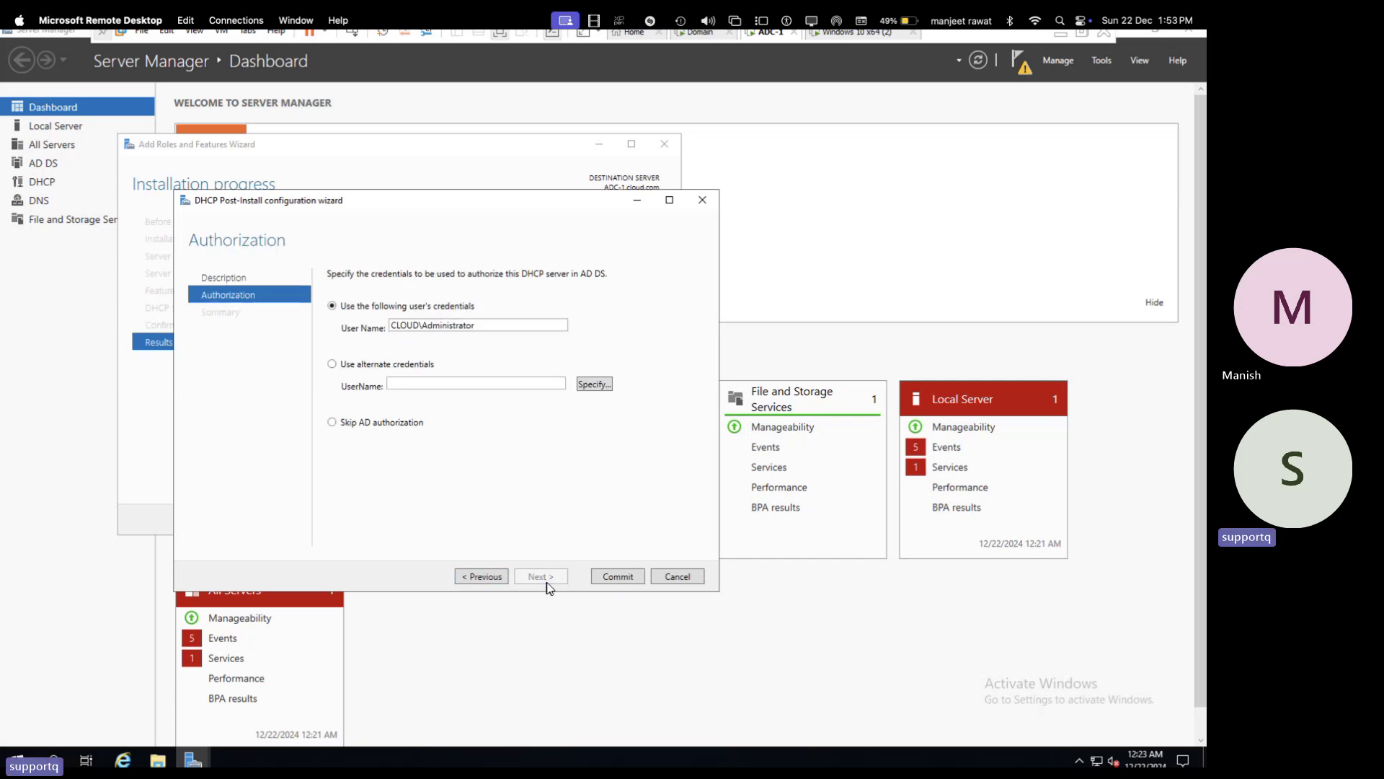
pyautogui.click(621, 578)
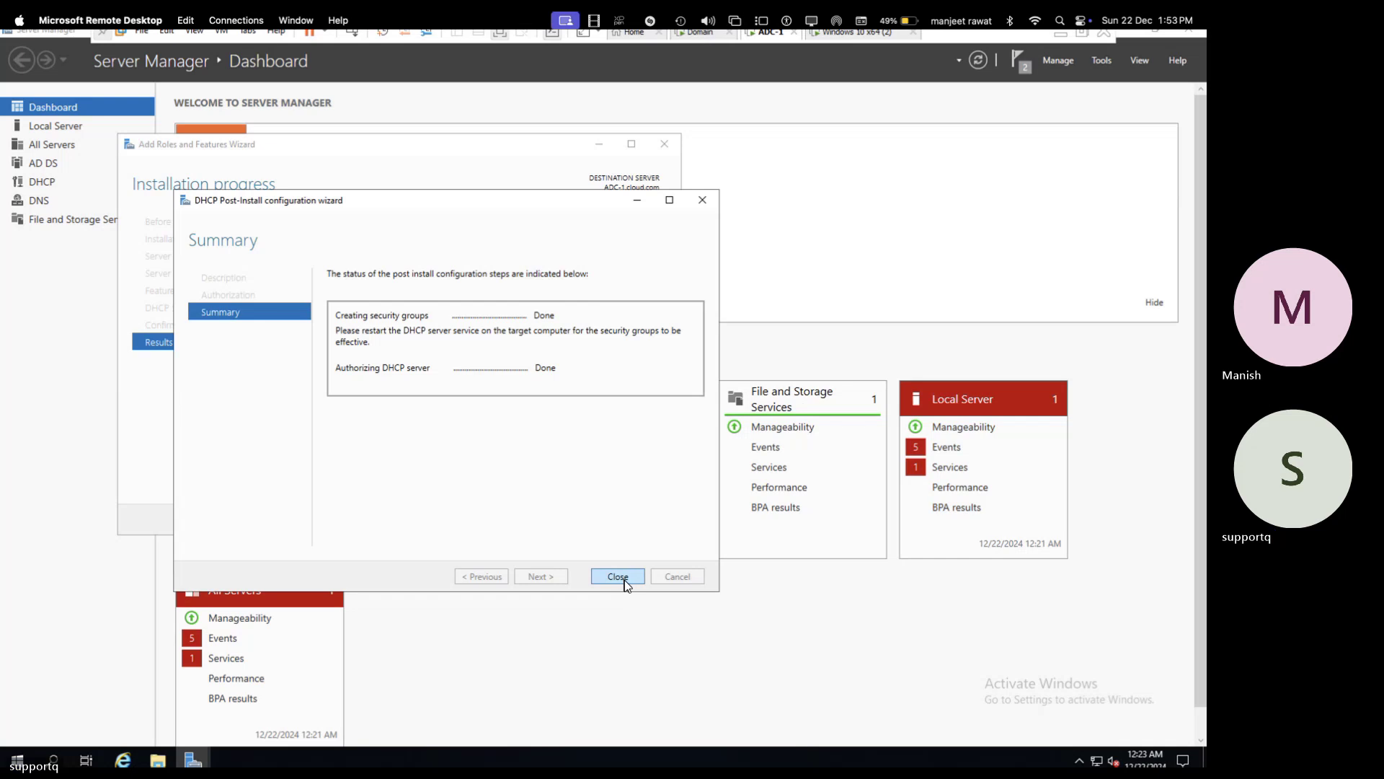
pyautogui.click(623, 581)
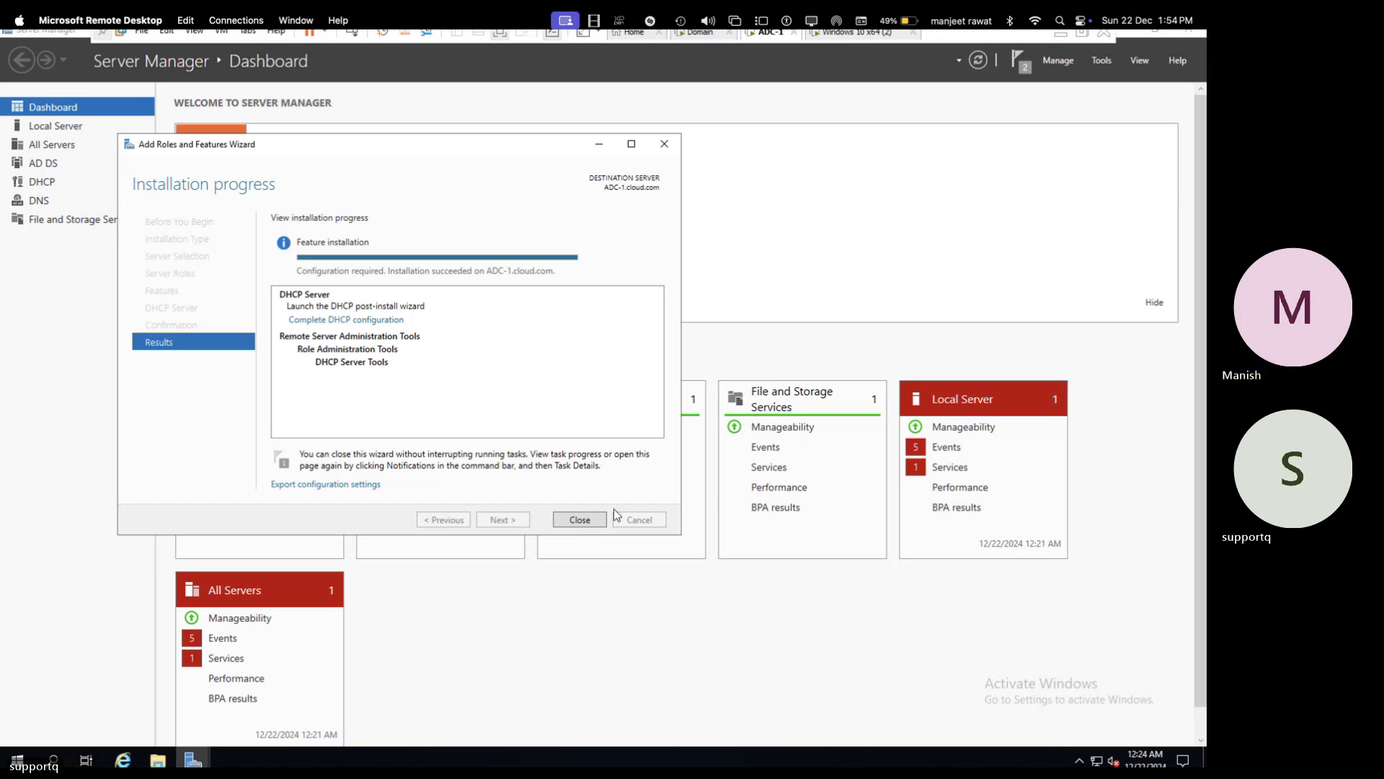
pyautogui.click(581, 519)
pyautogui.click(603, 509)
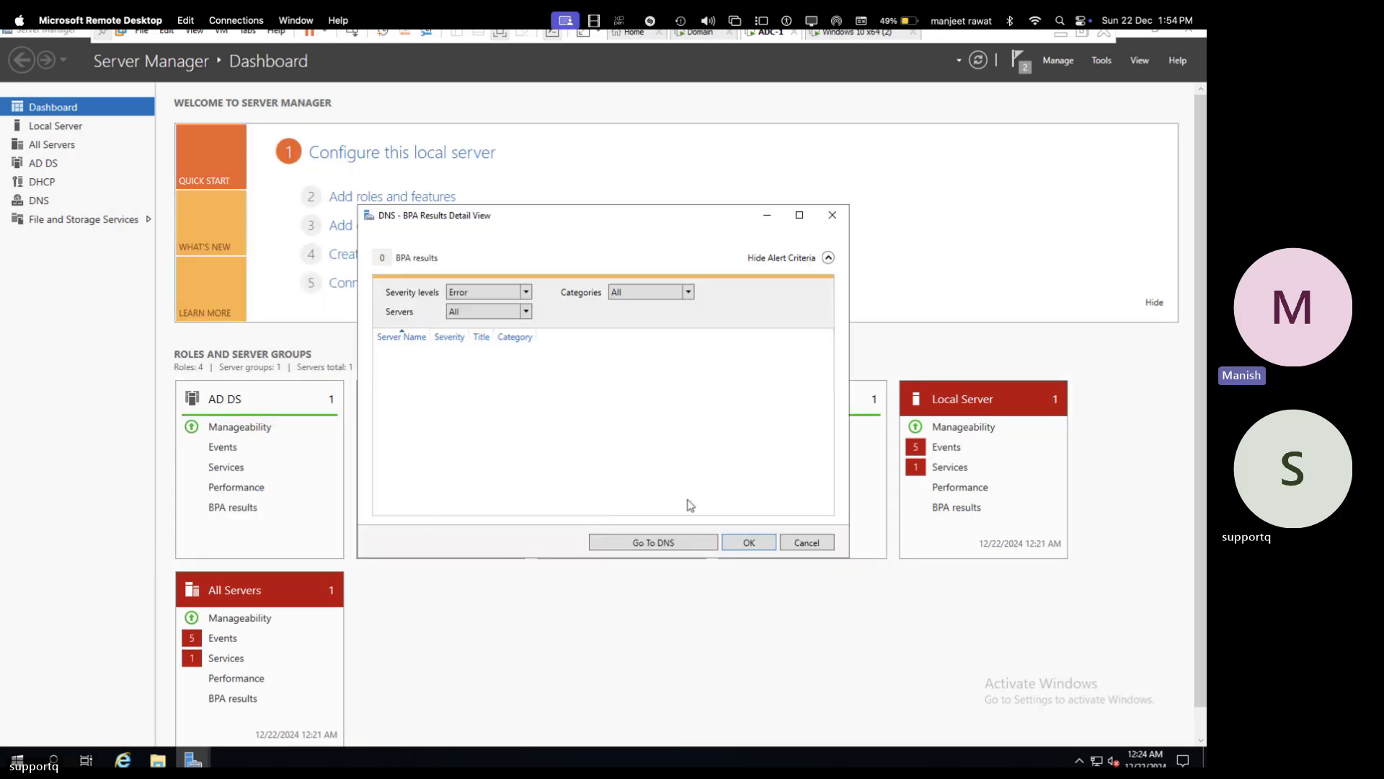
pyautogui.click(754, 543)
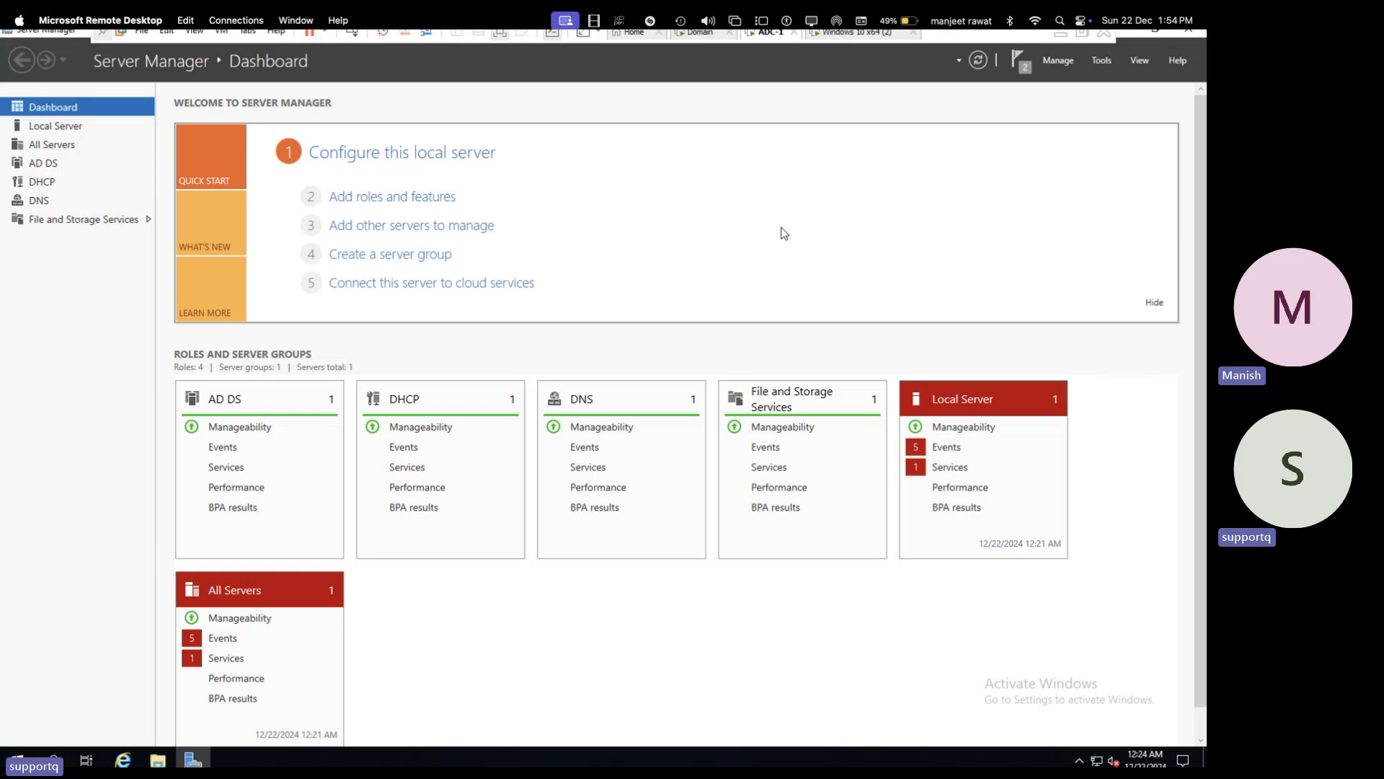
# - Open the DHCP console on ADC-1 maximized and expand adc-1.cloud.com, IPv4 and Filters
pyautogui.click(1098, 62)
pyautogui.click(982, 223)
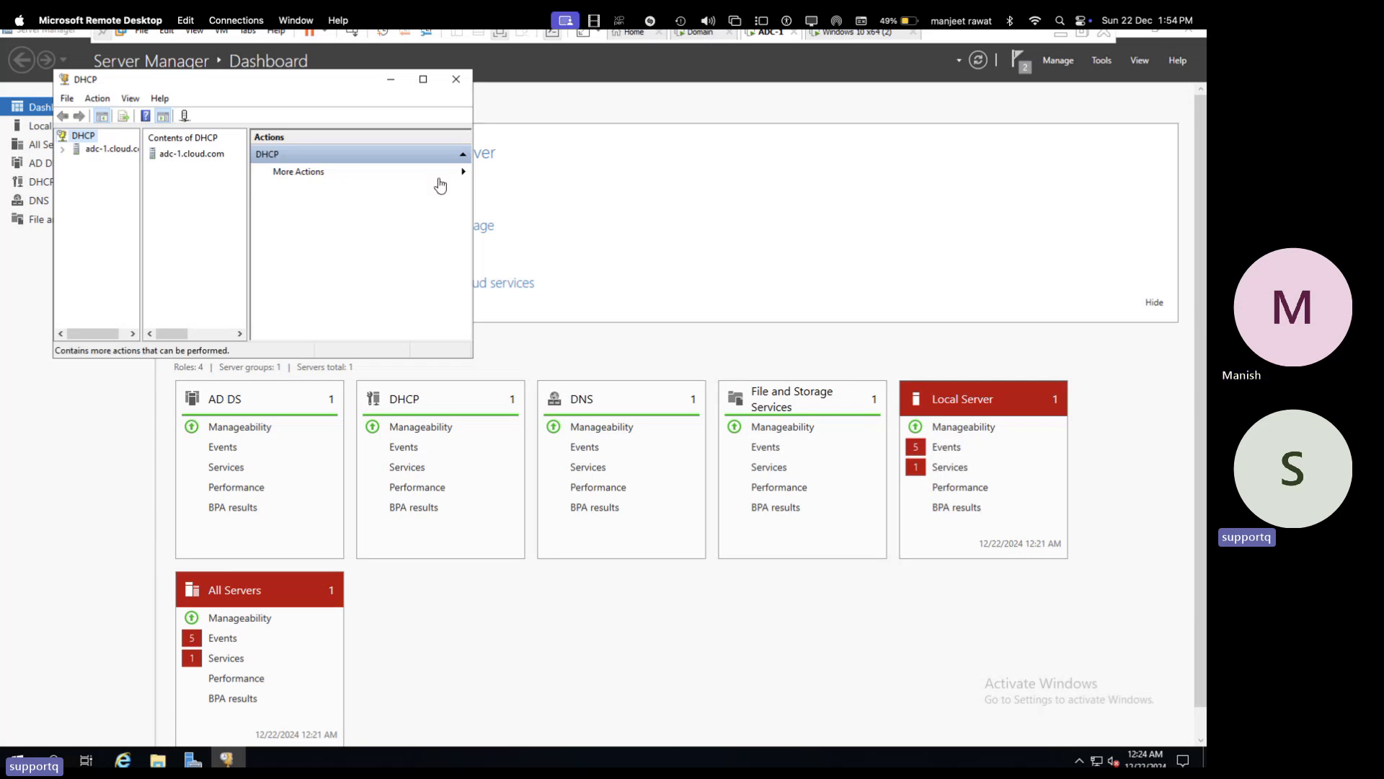
pyautogui.click(424, 79)
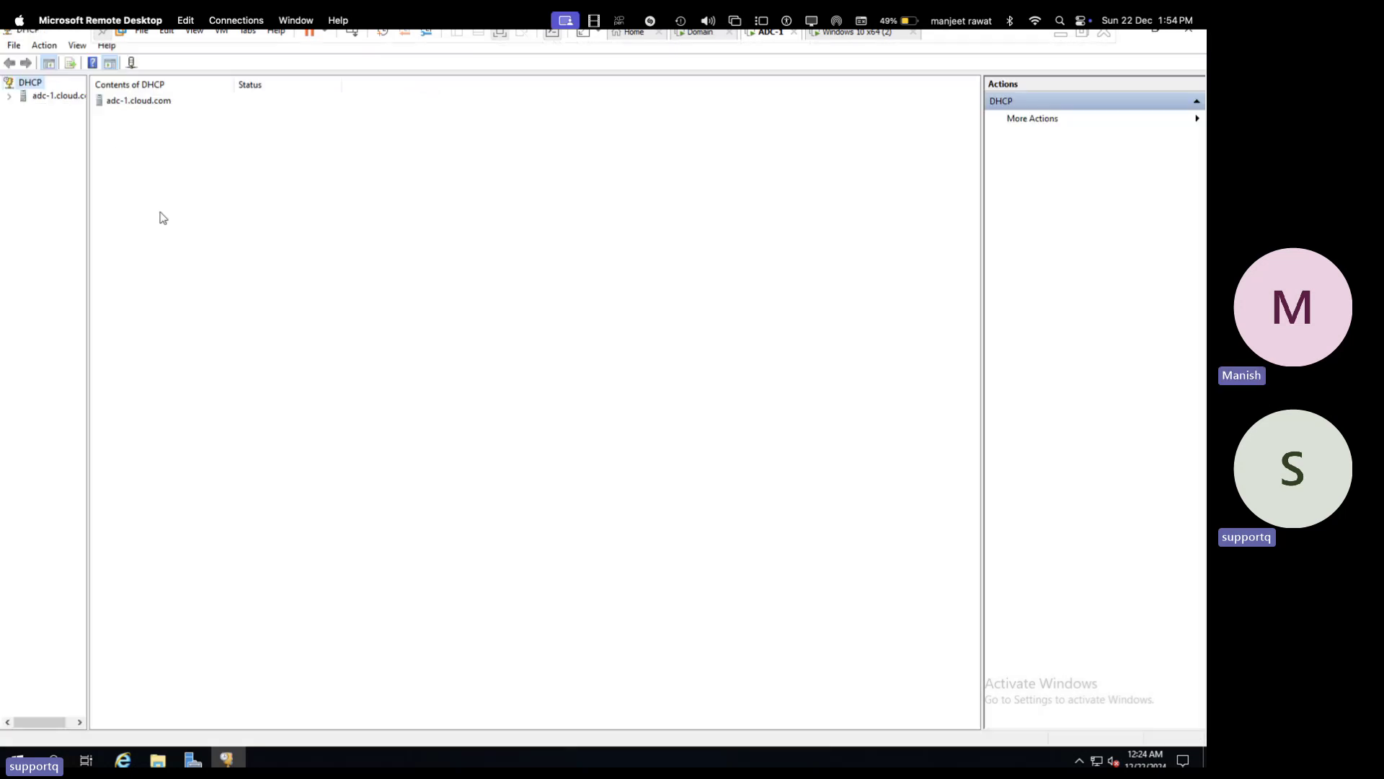
pyautogui.click(9, 95)
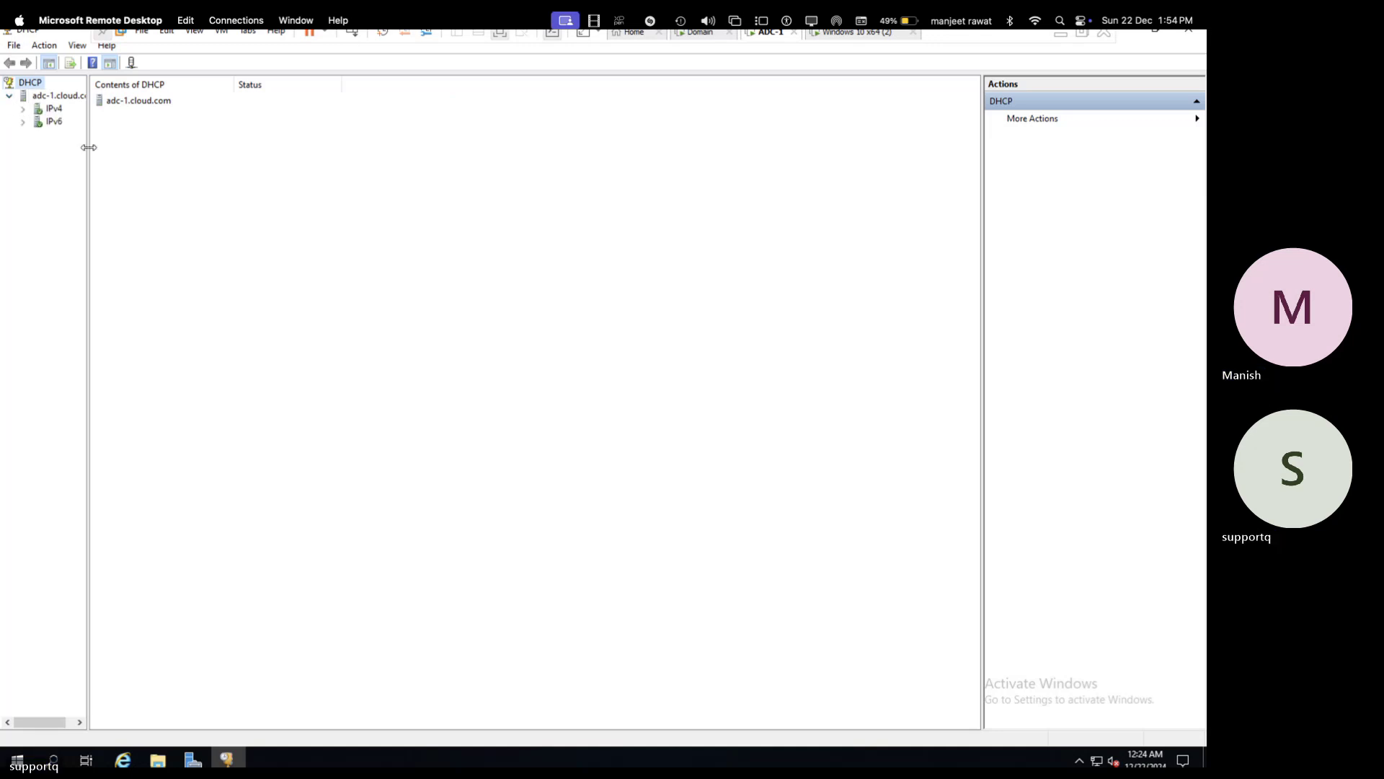
pyautogui.moveTo(89, 151); pyautogui.dragTo(165, 144)
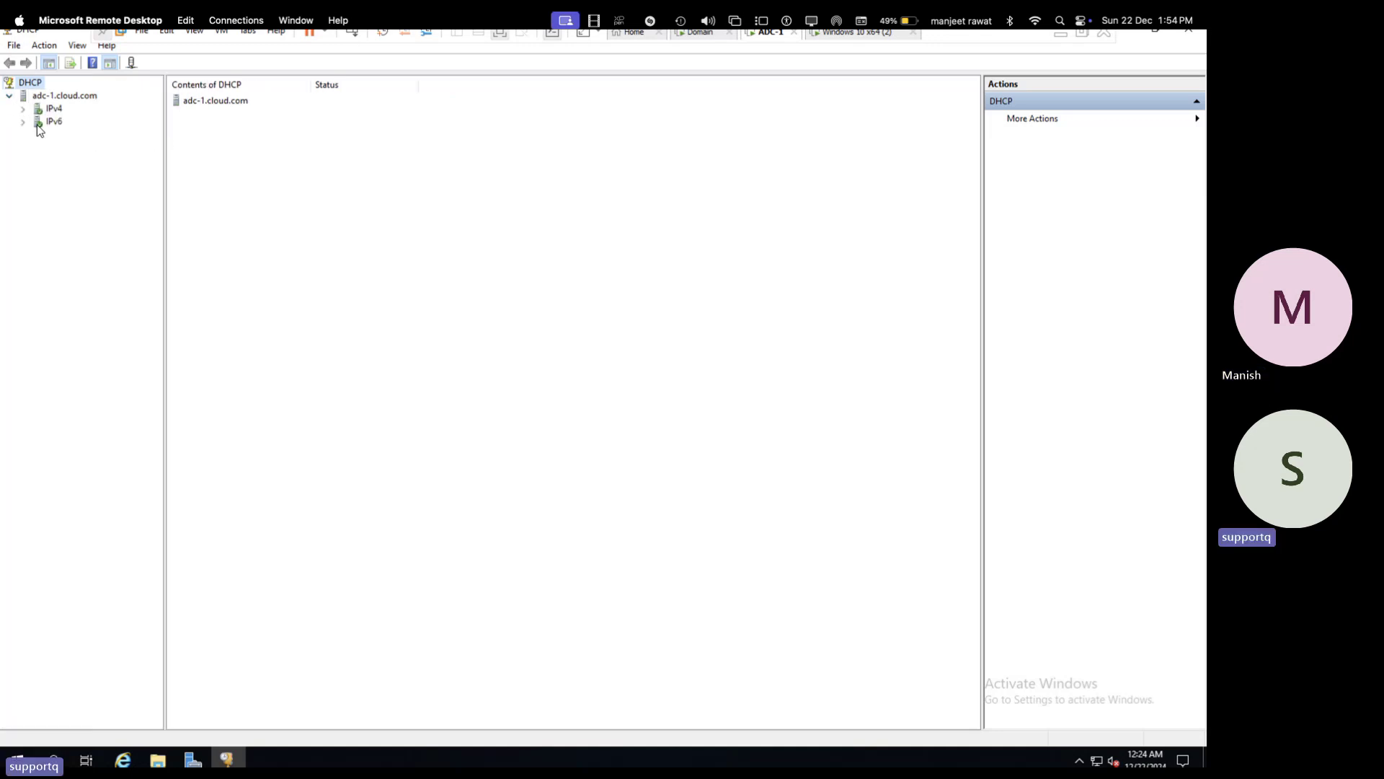
pyautogui.click(23, 109)
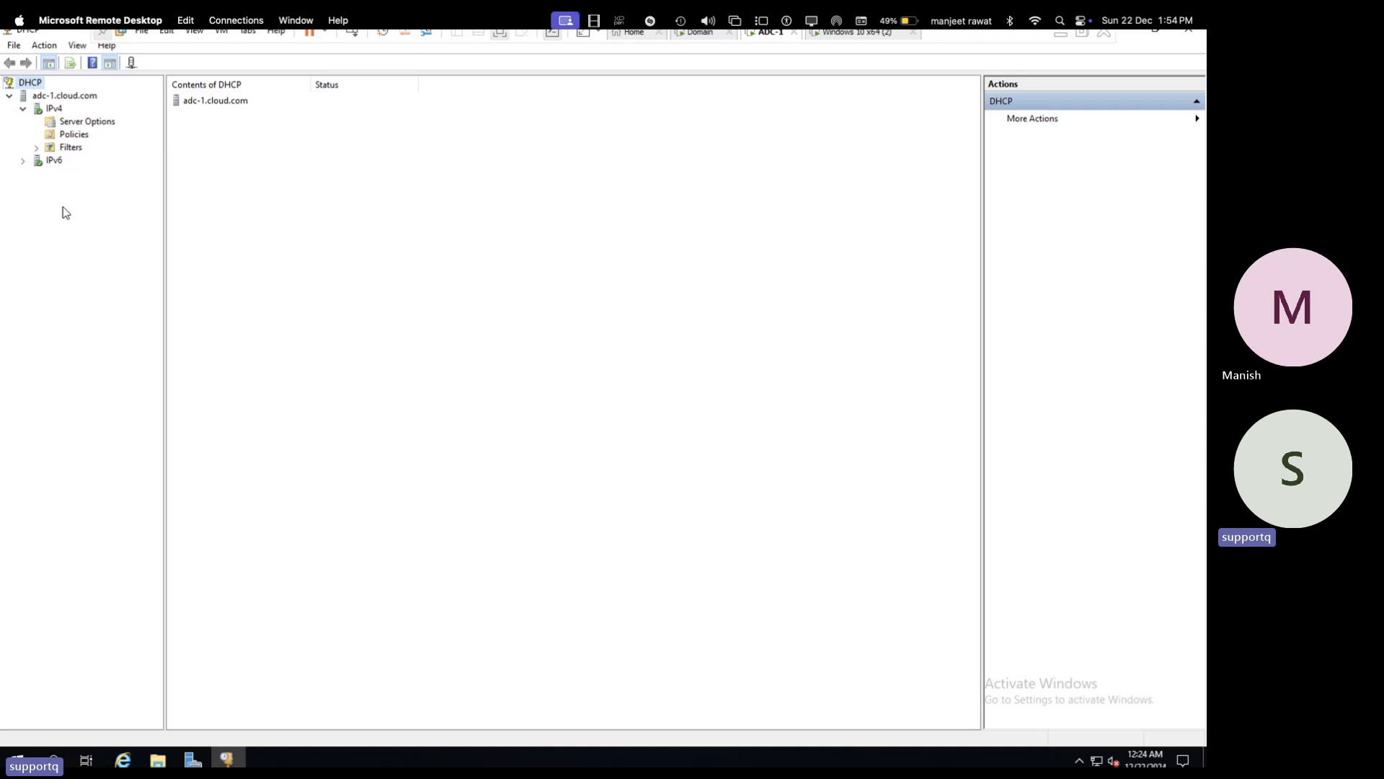
pyautogui.click(37, 148)
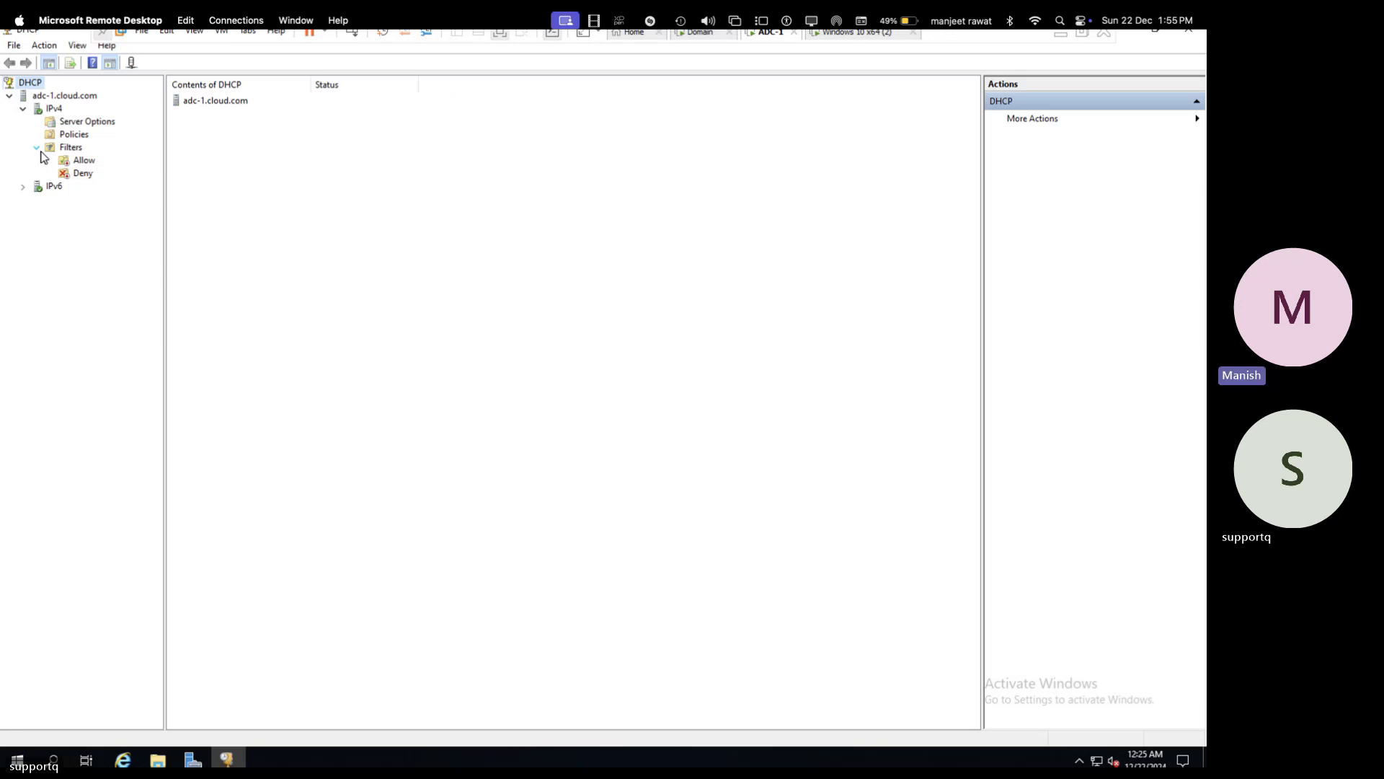
pyautogui.press('super+Tab')
pyautogui.press('super+Tab')
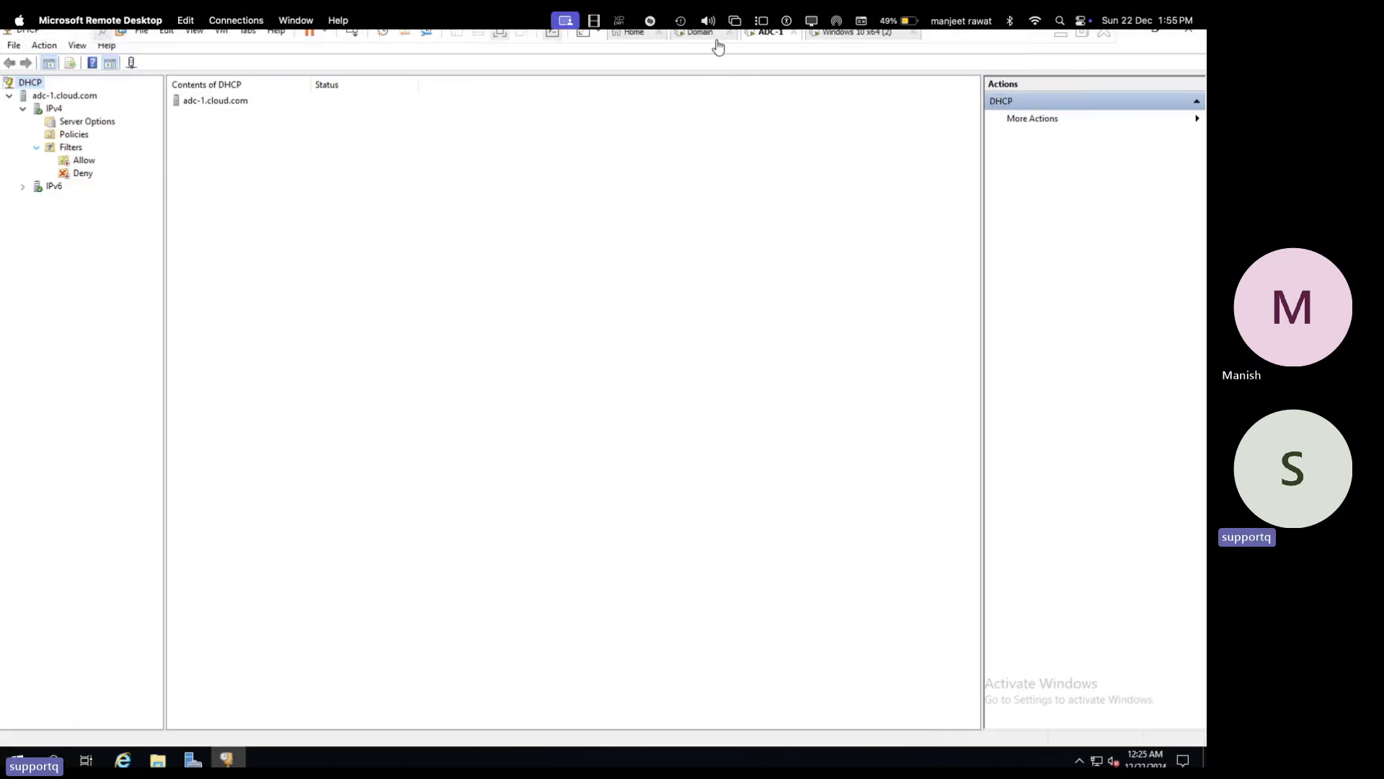
pyautogui.click(712, 36)
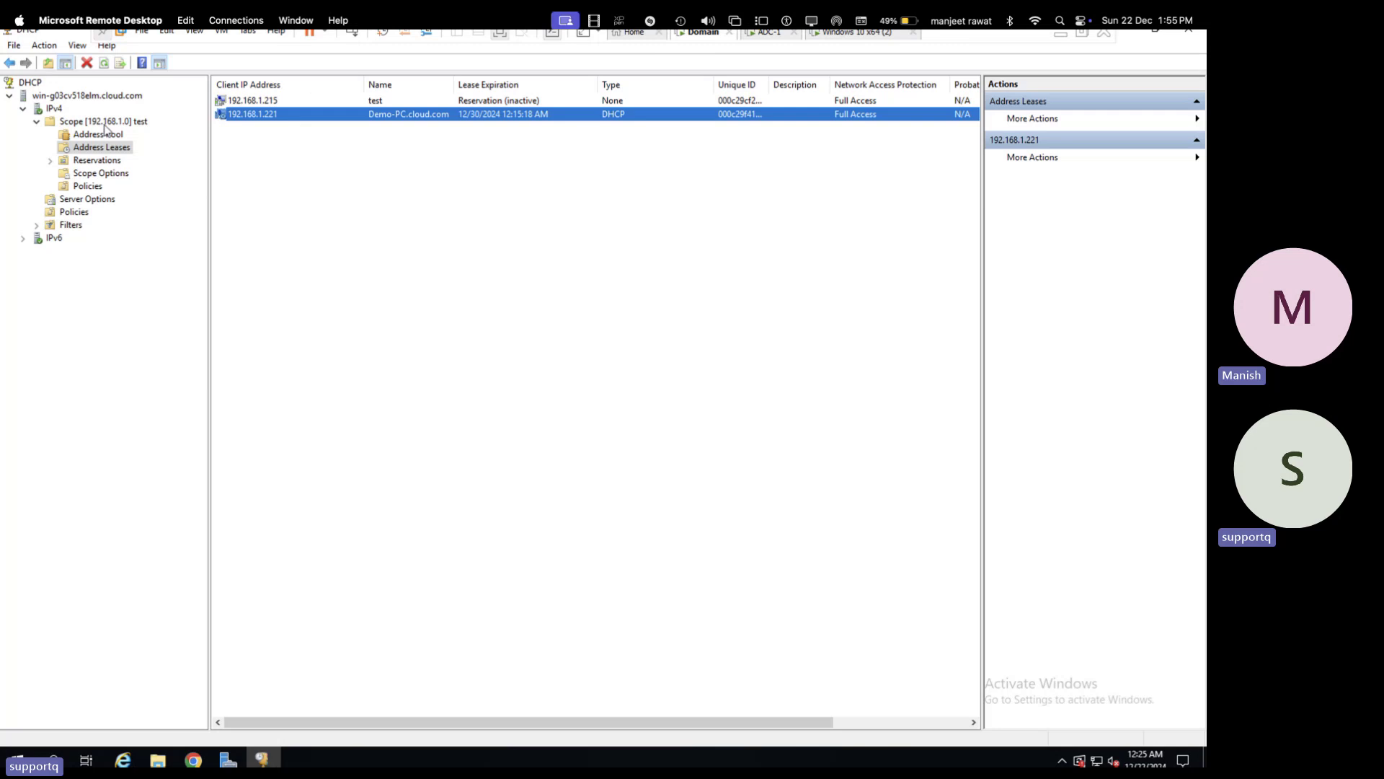
pyautogui.click(103, 122)
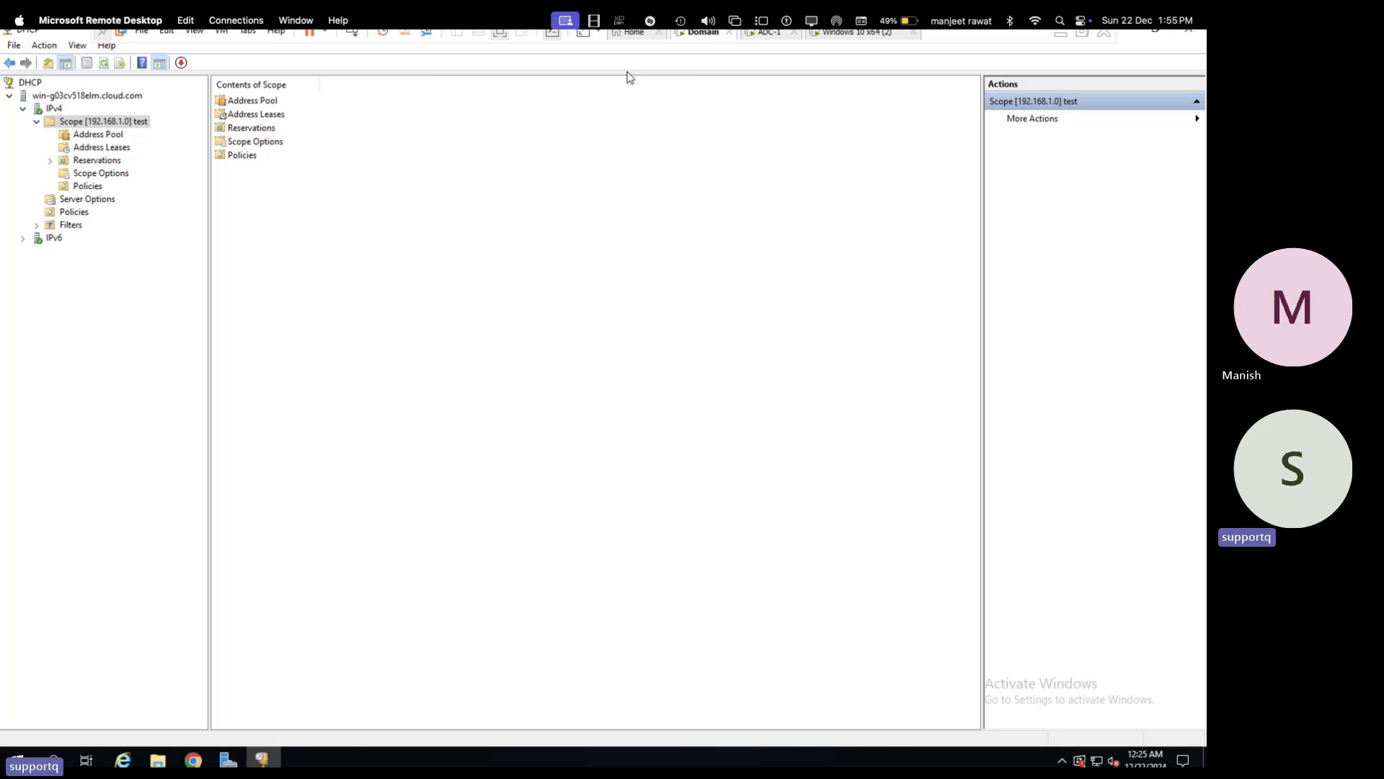
pyautogui.click(782, 41)
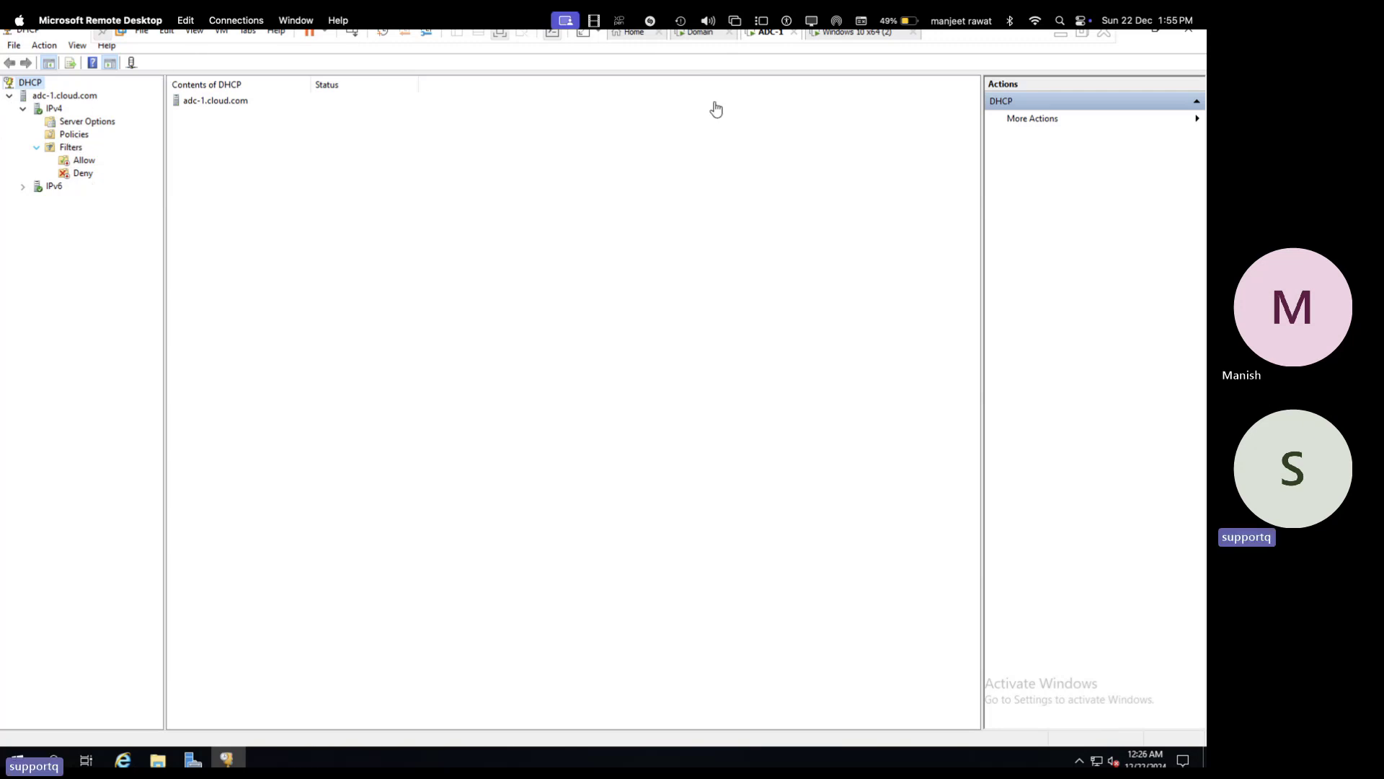
# - Exit full screen, switch to the Domain server, and choose Configure Failover for scope 192.168.1.0
pyautogui.click(1082, 36)
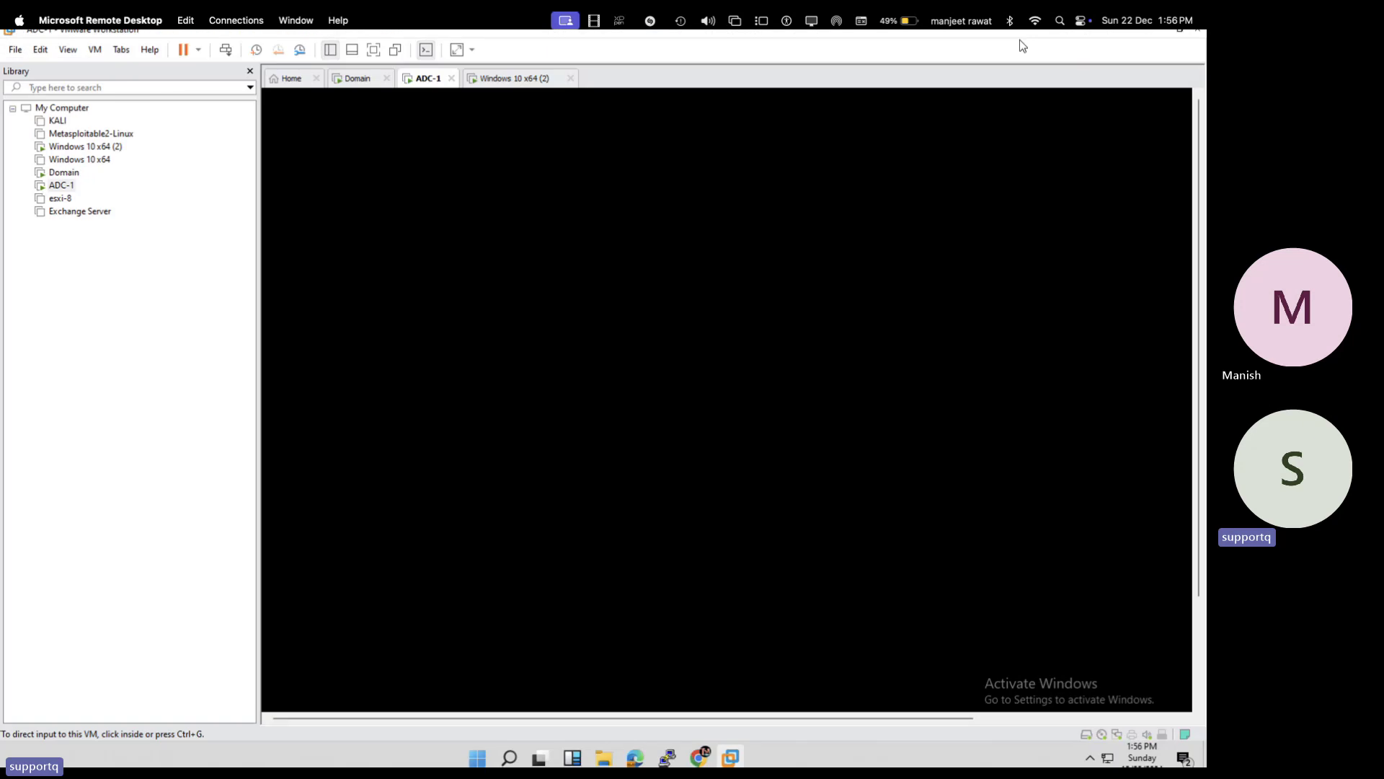
pyautogui.click(356, 84)
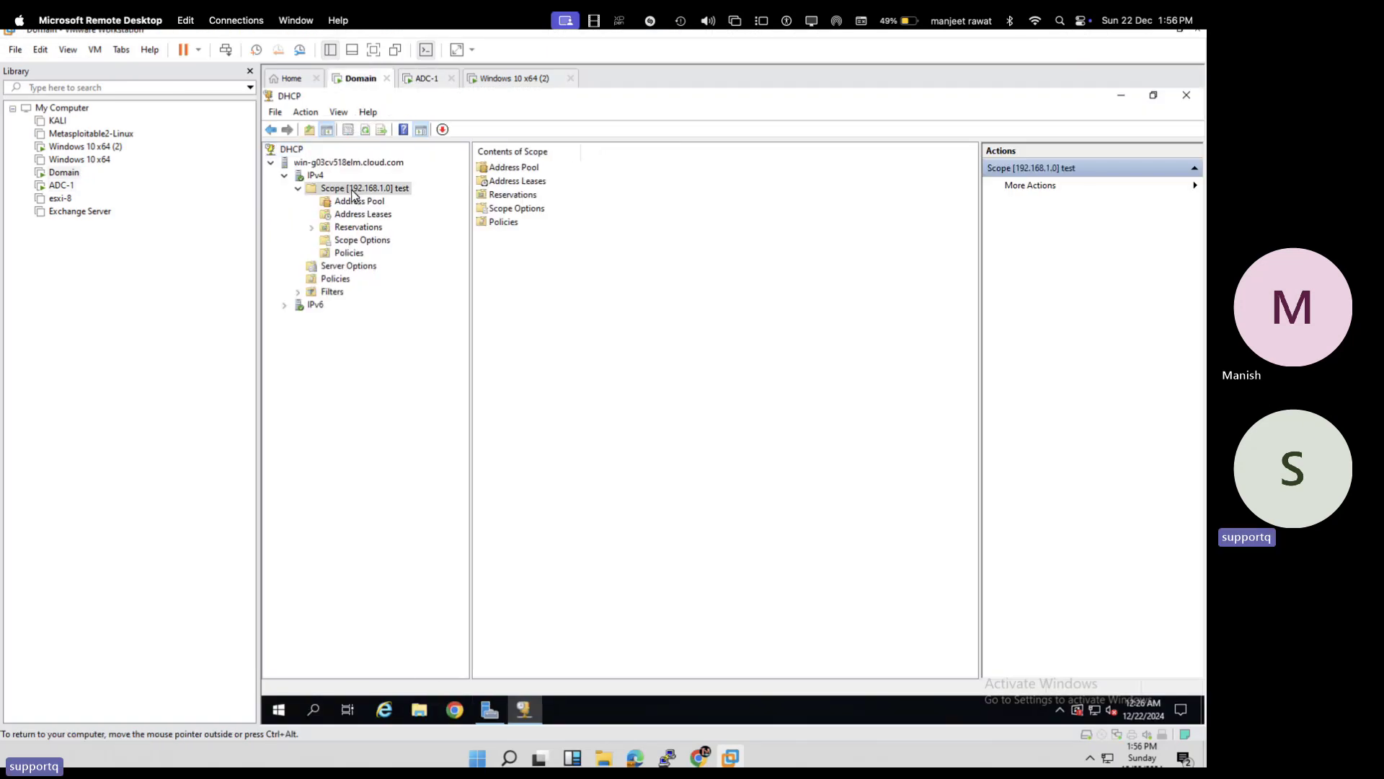
pyautogui.rightClick(353, 193)
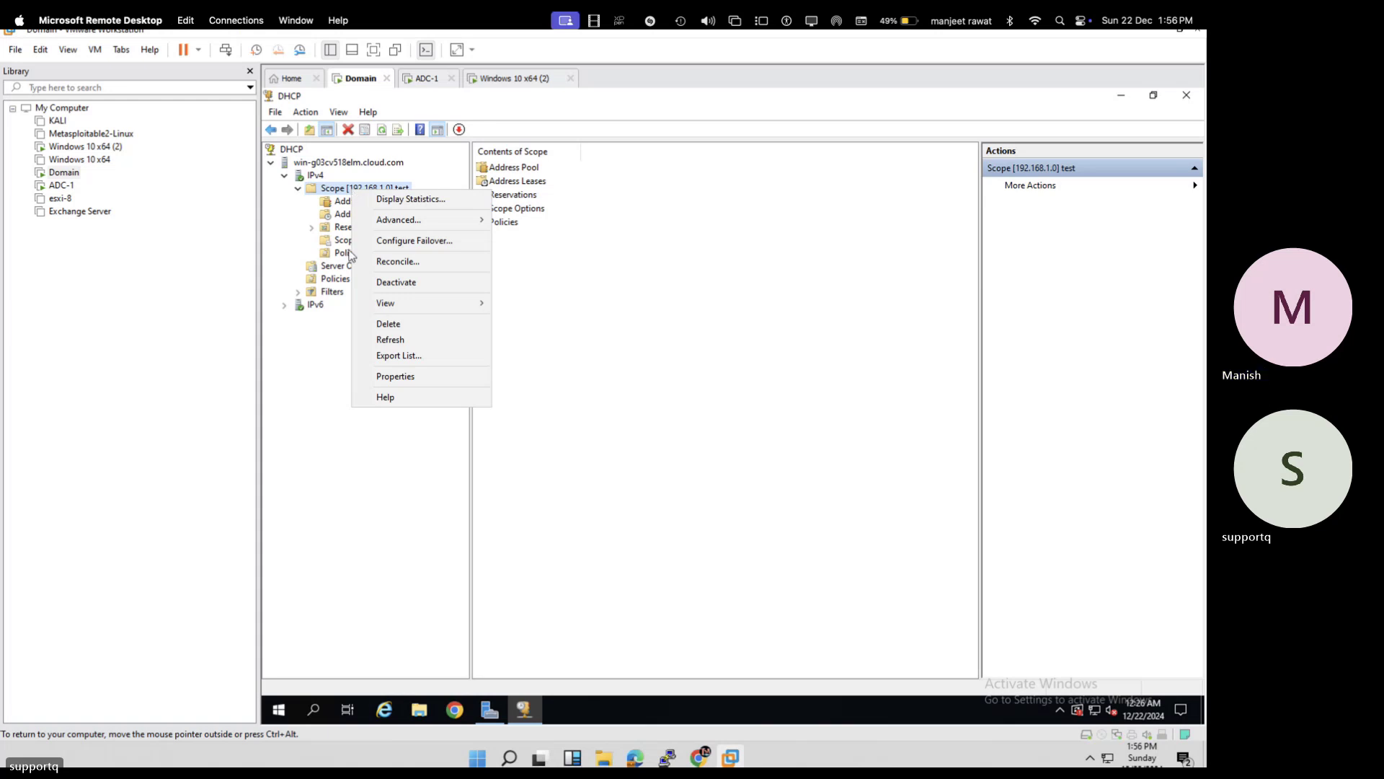
pyautogui.click(405, 240)
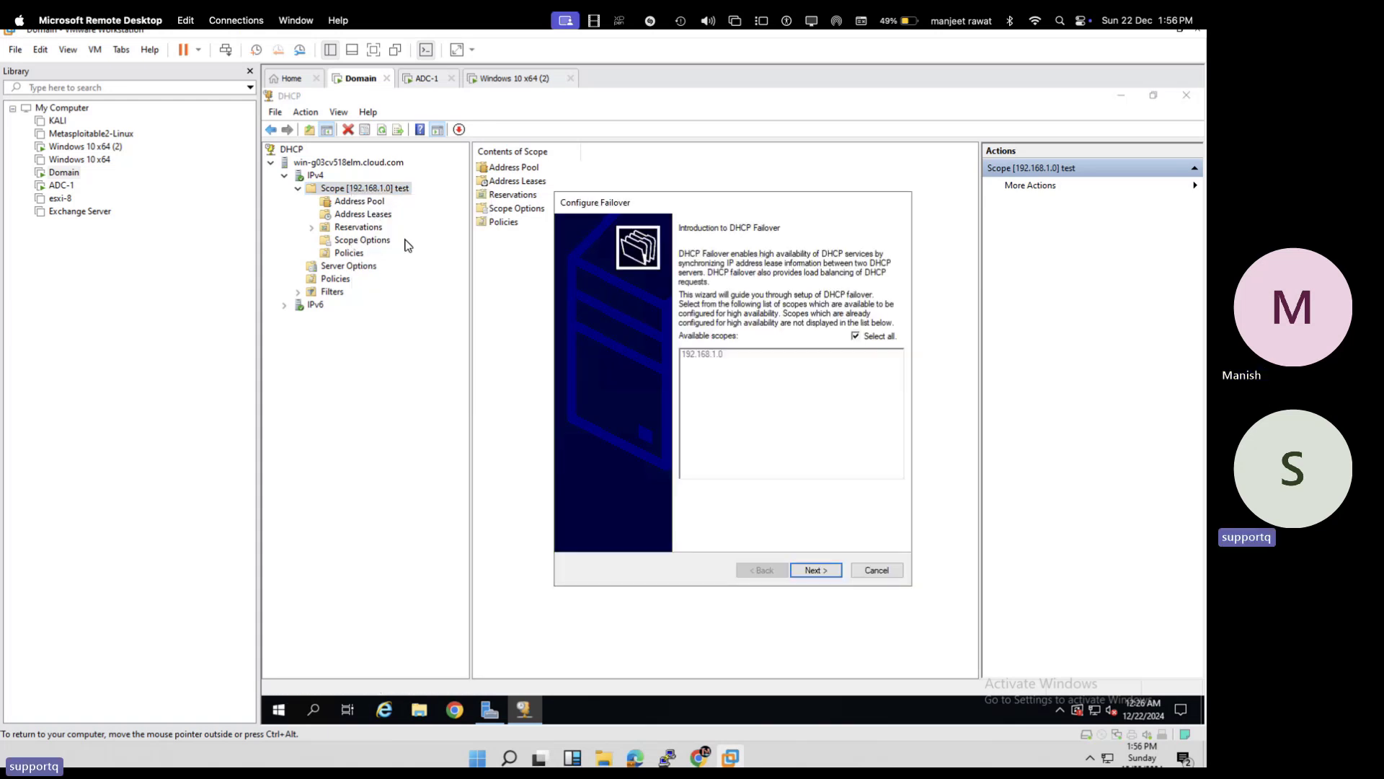
# - Add a failover partner server, picking ADC-1 through an advanced search of the domain's computers
pyautogui.click(822, 570)
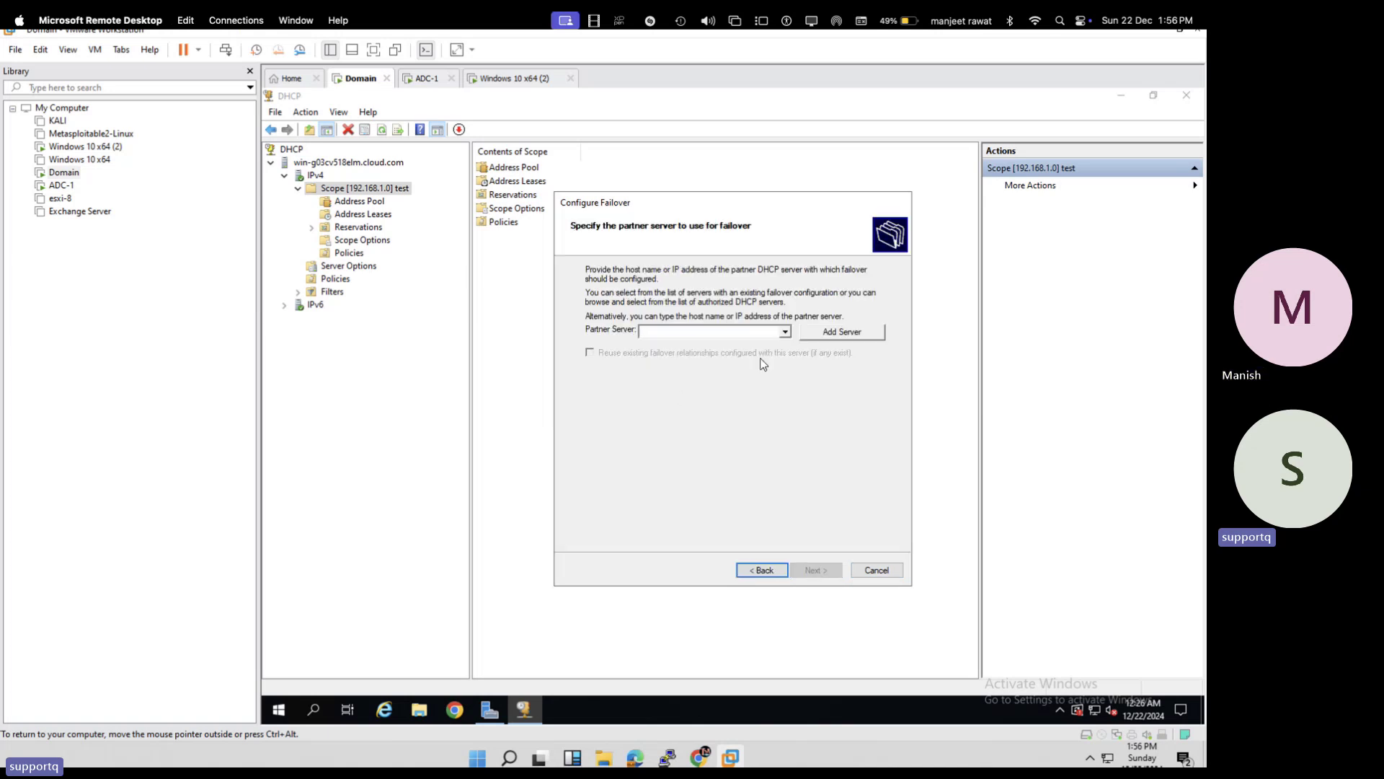
pyautogui.click(827, 337)
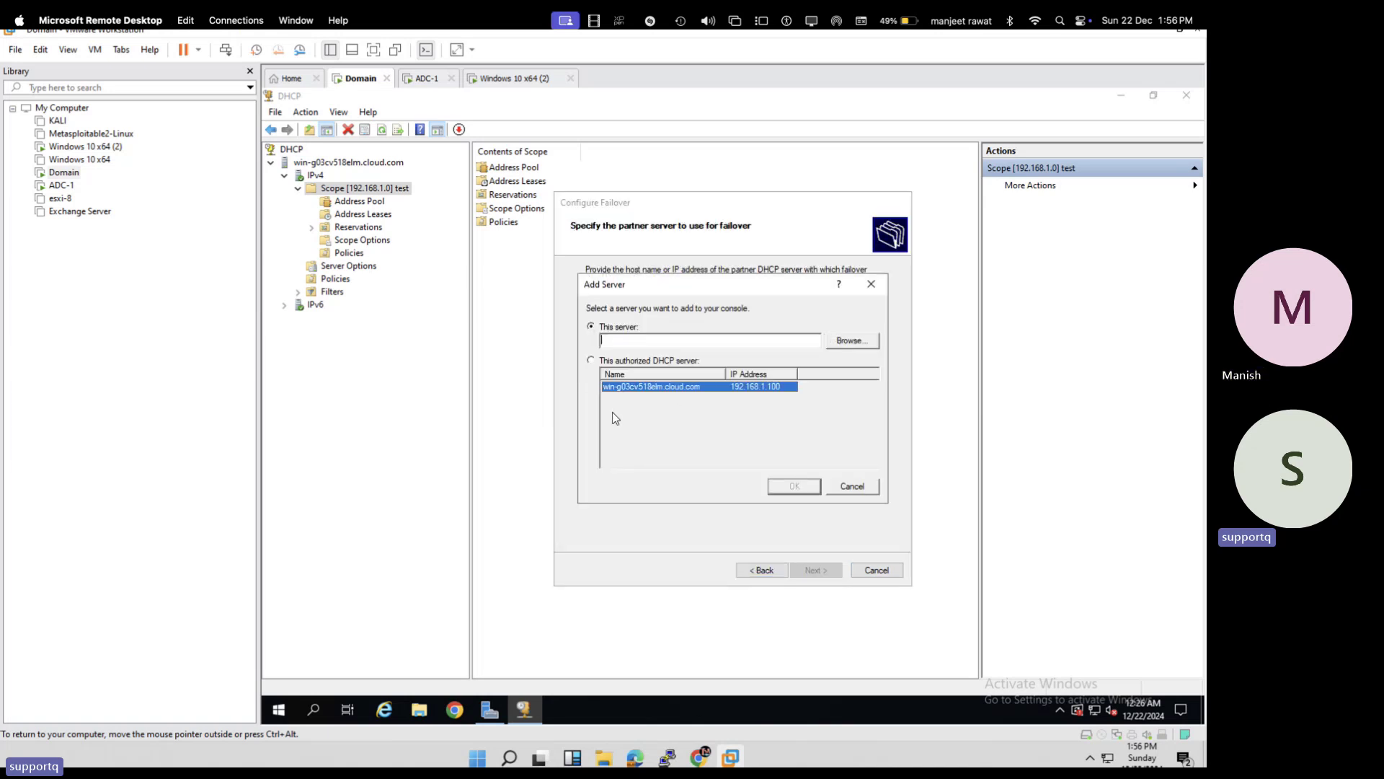
pyautogui.click(837, 346)
pyautogui.click(754, 354)
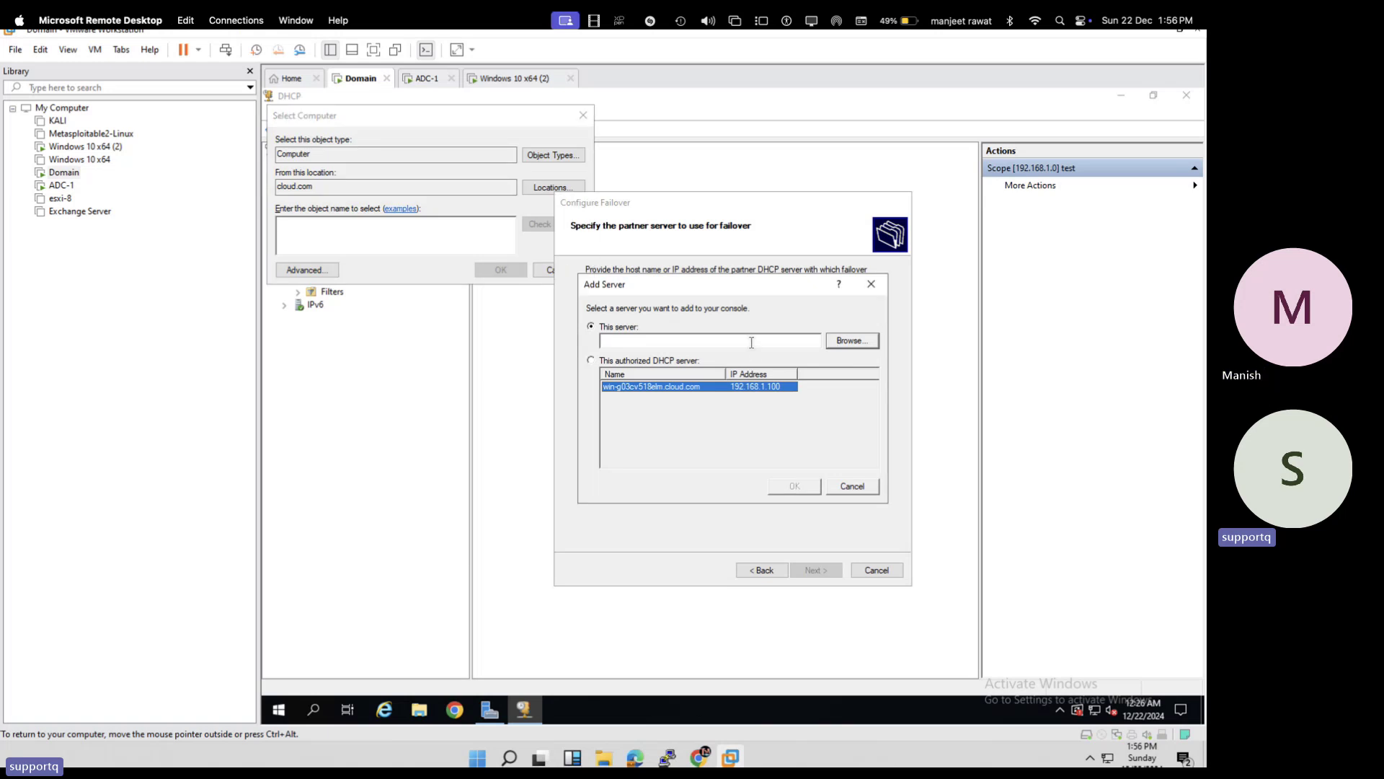
pyautogui.write('192.16')
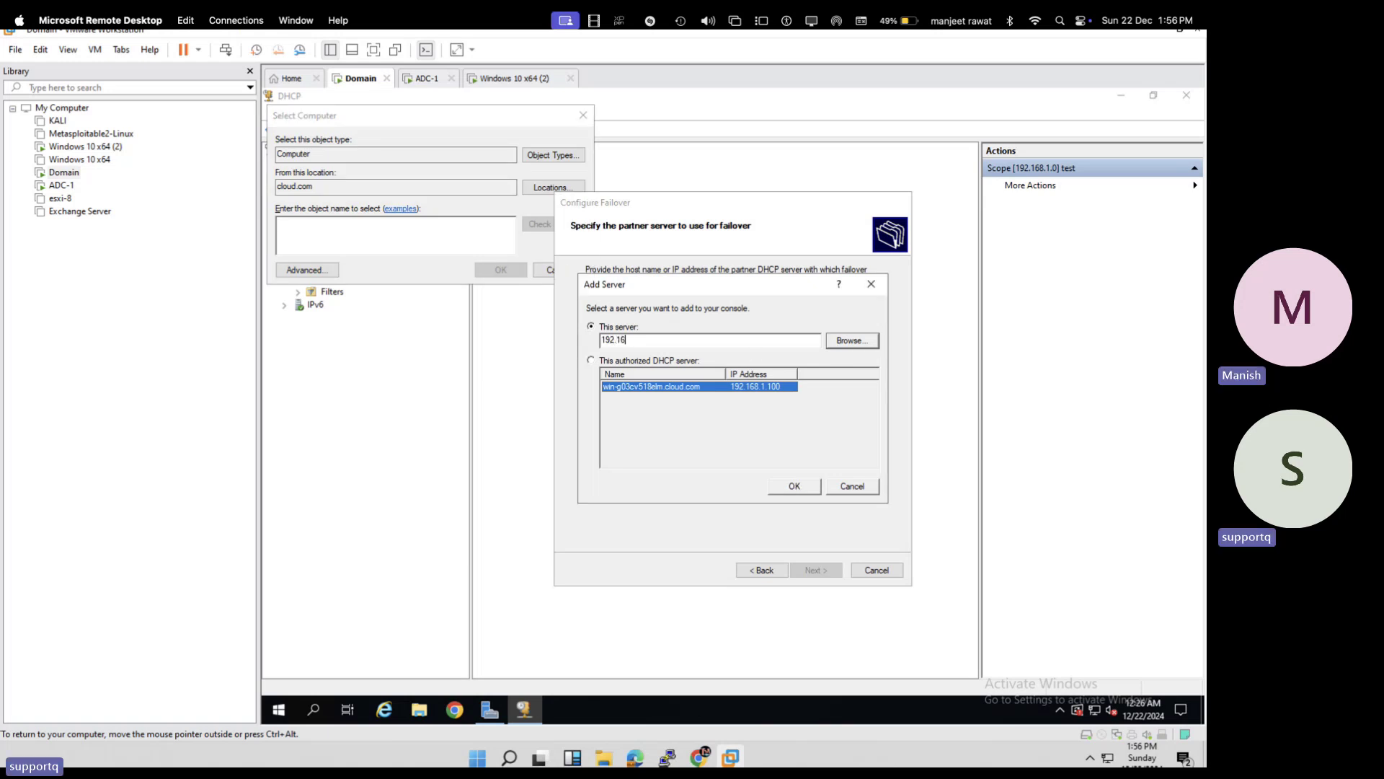
pyautogui.write('8.1.101')
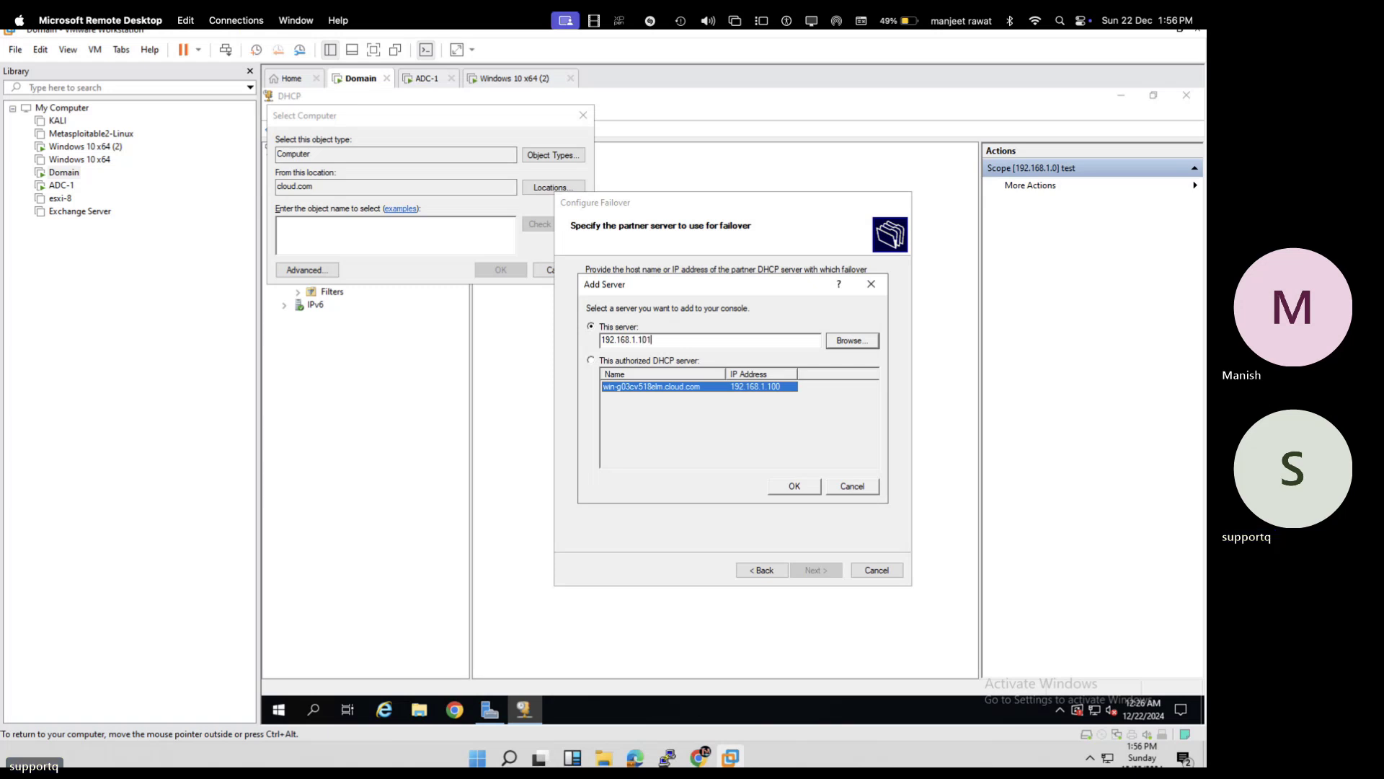
pyautogui.click(851, 342)
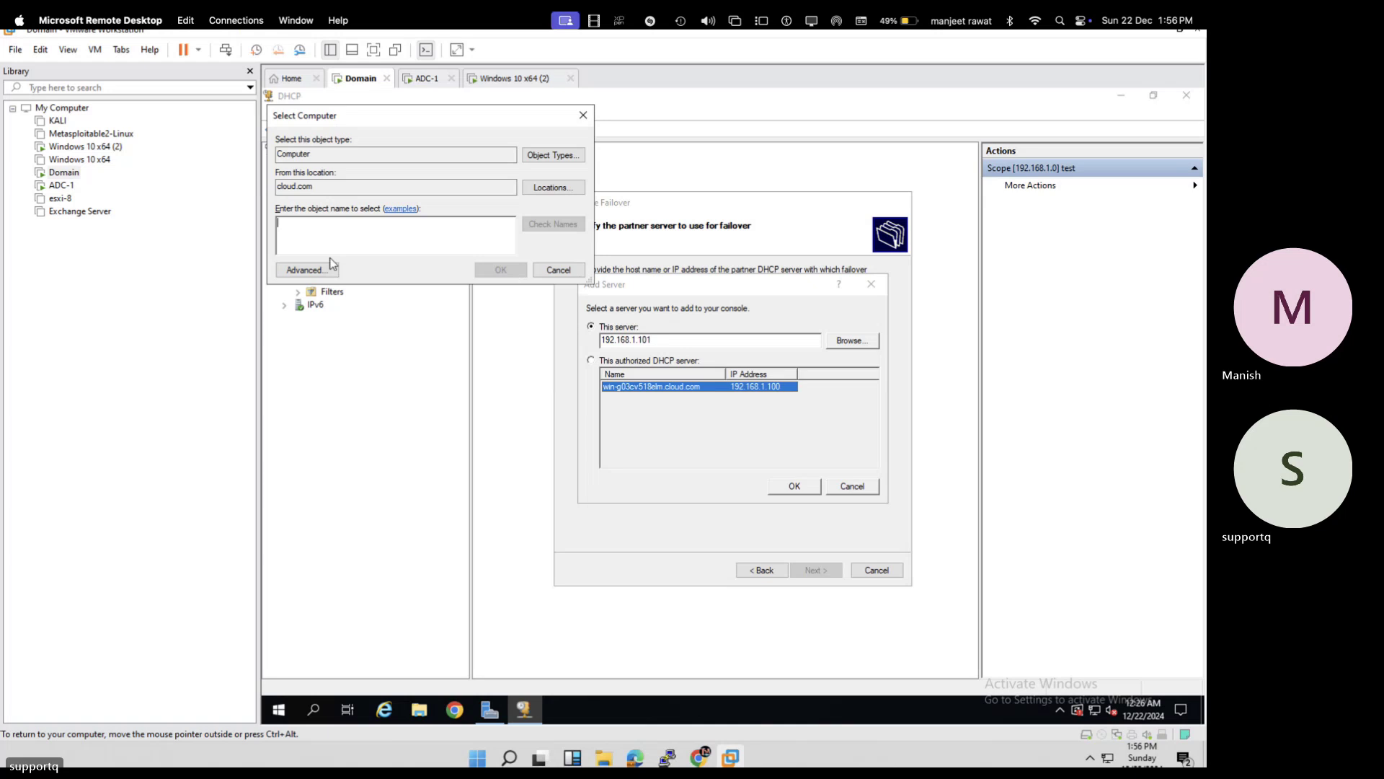
pyautogui.click(304, 270)
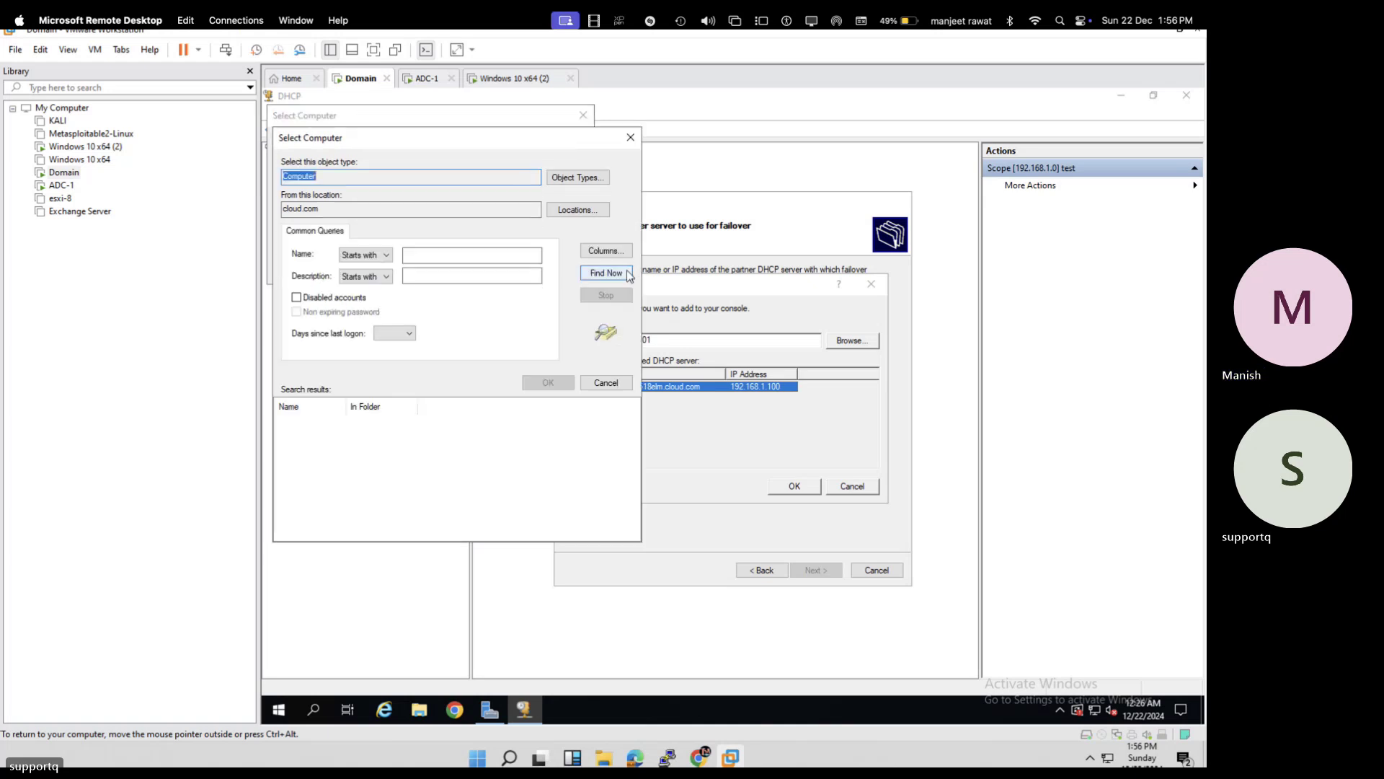
pyautogui.click(624, 273)
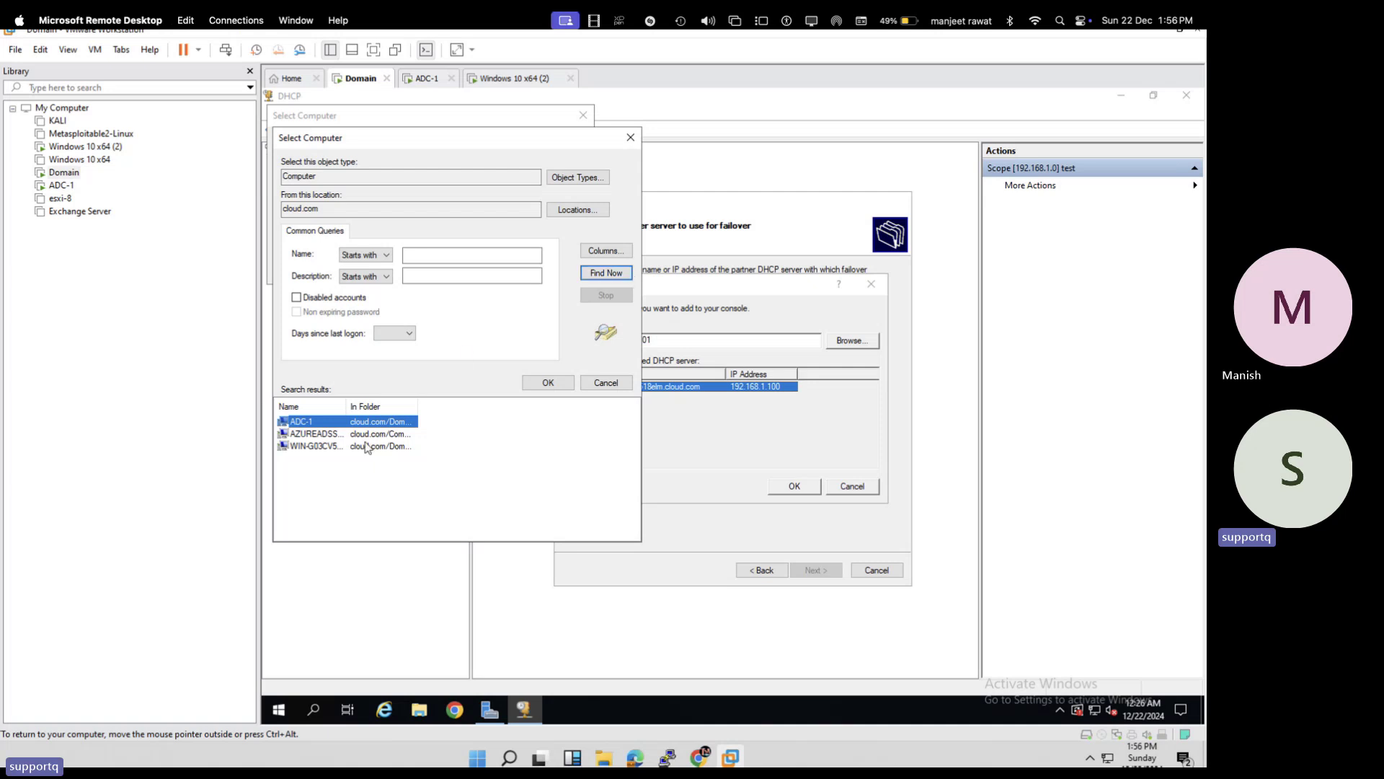
pyautogui.click(539, 381)
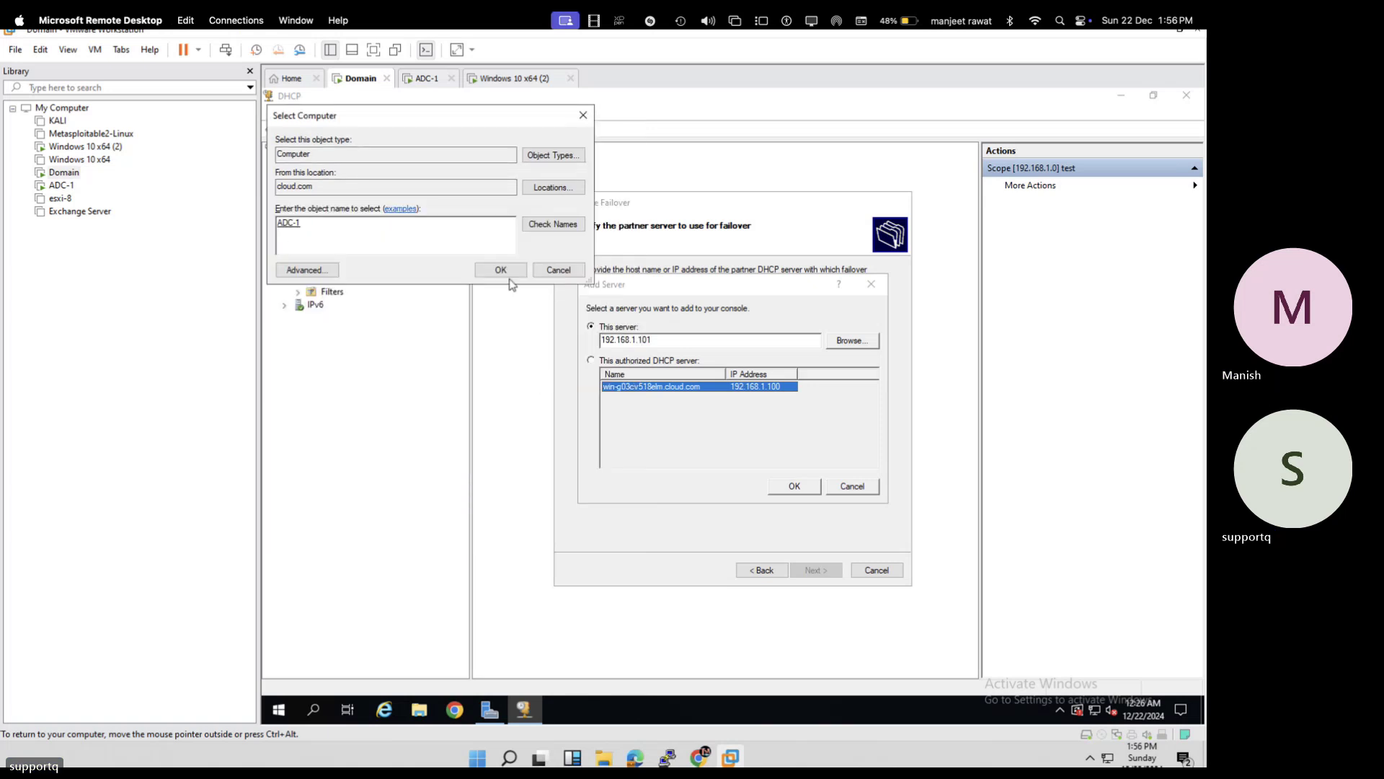
pyautogui.click(511, 273)
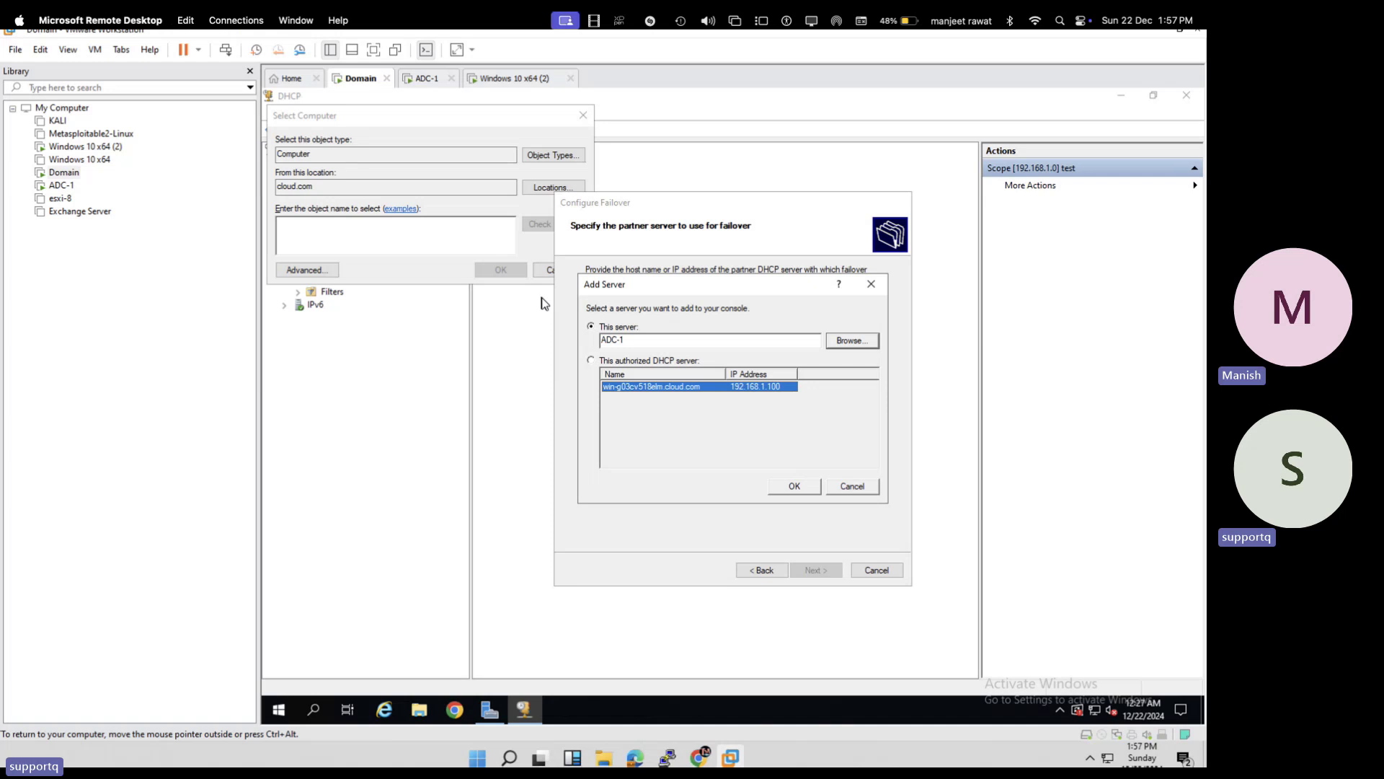
# - Close the Add Server dialog and enter 192.168.1.101 as the failover partner server
pyautogui.click(795, 486)
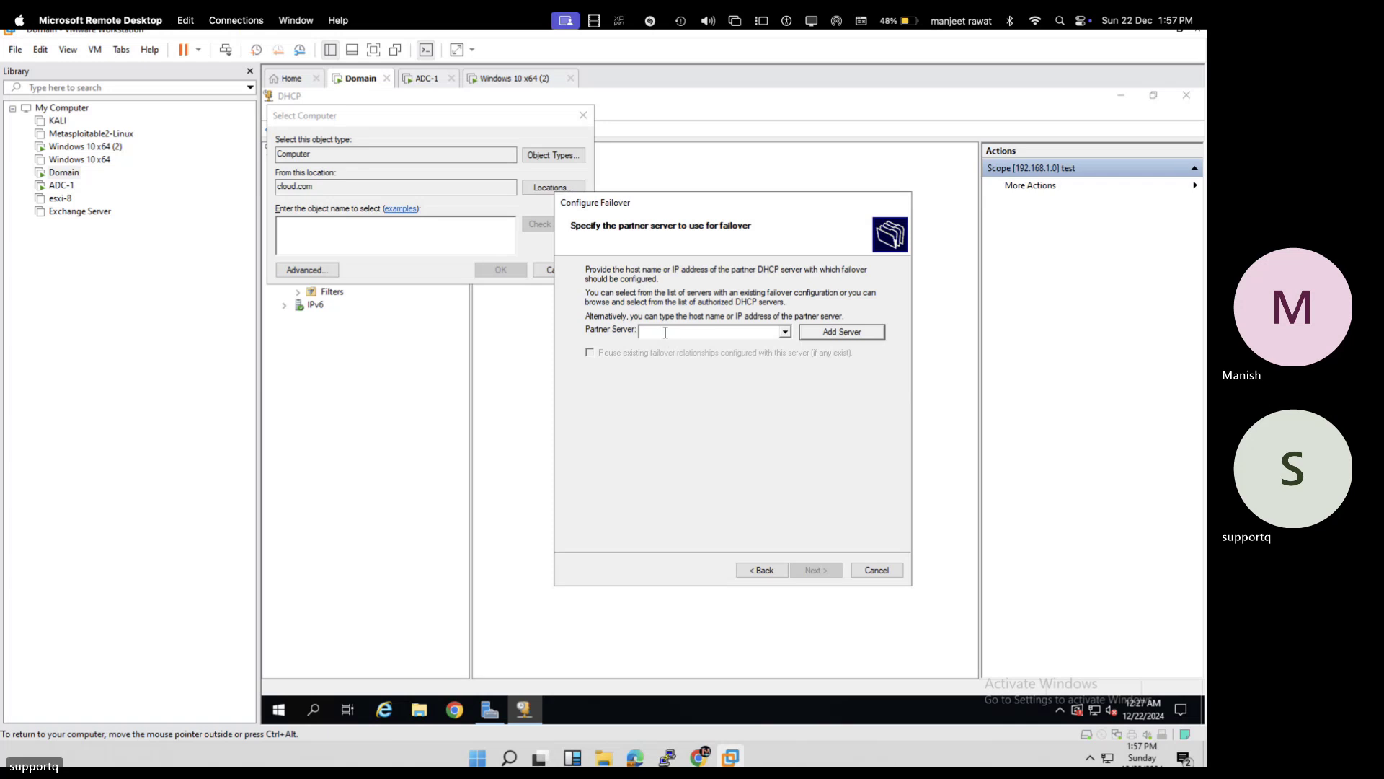
pyautogui.write('19')
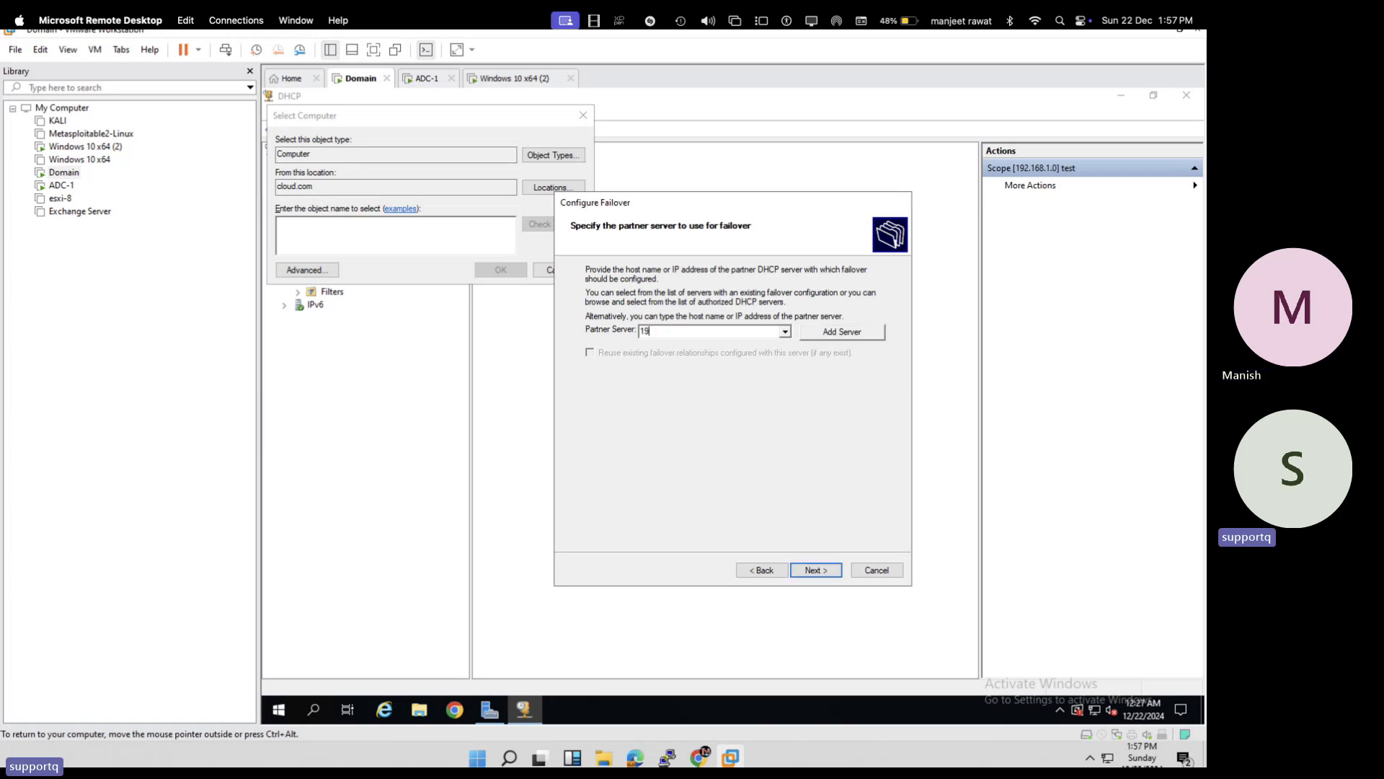
pyautogui.write('2.168.1')
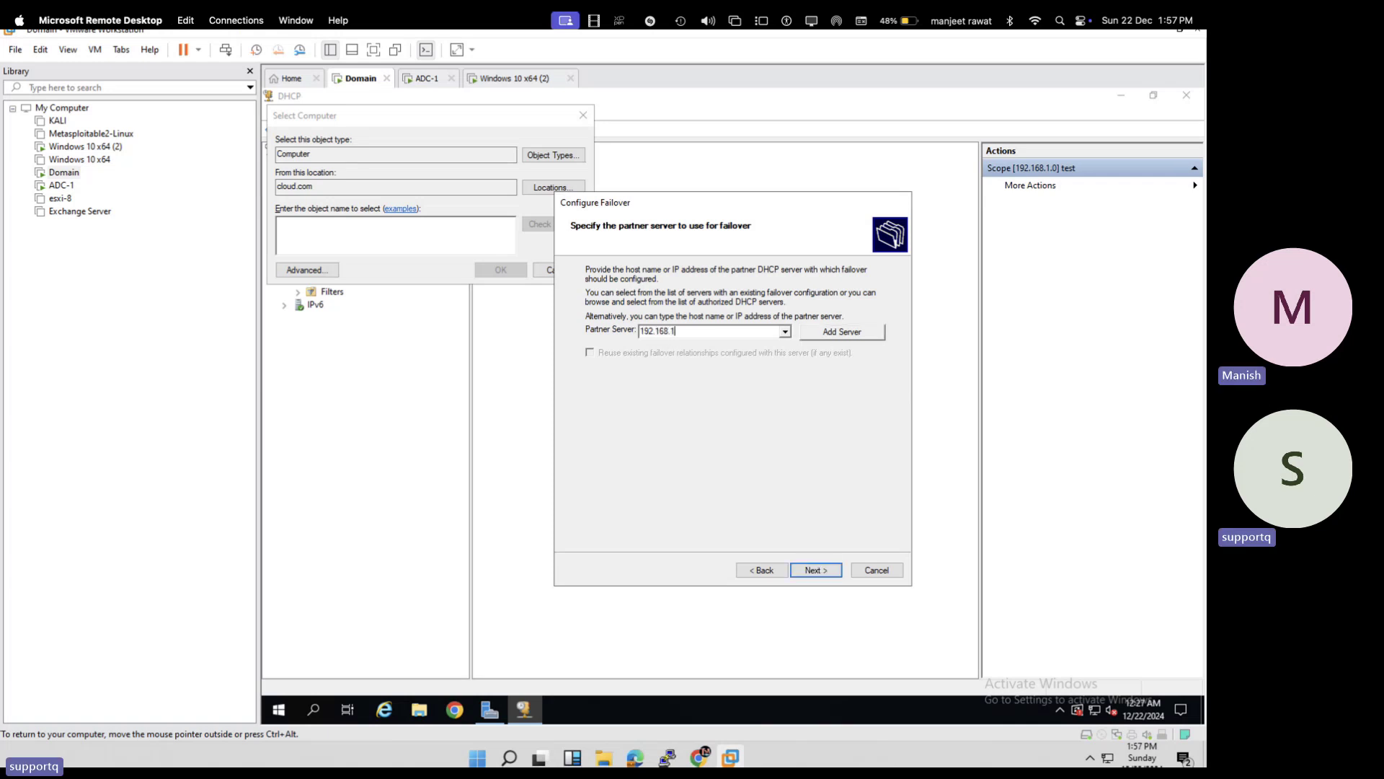
pyautogui.write('.101')
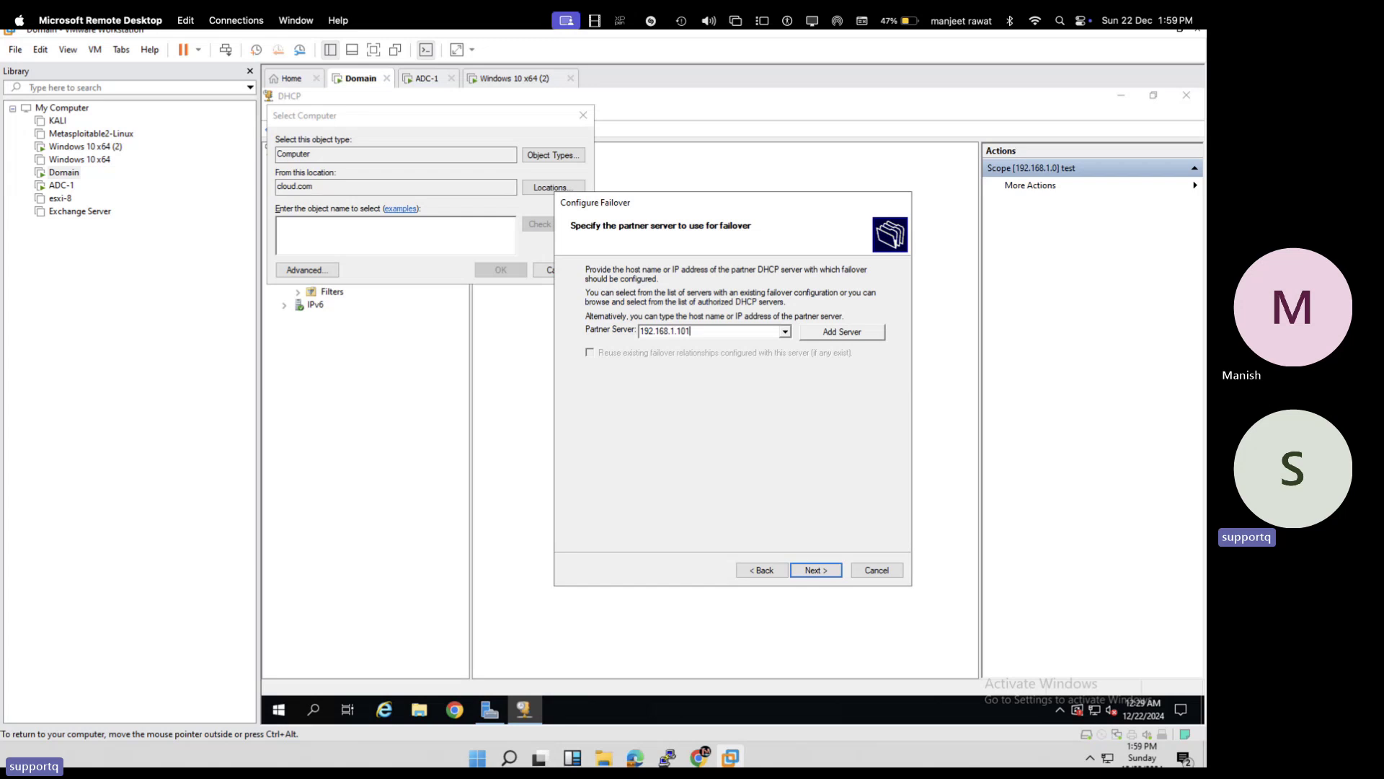
# - Set the new failover relationship to Load balance mode, keeping the 50% local / 50% partner split
pyautogui.click(818, 573)
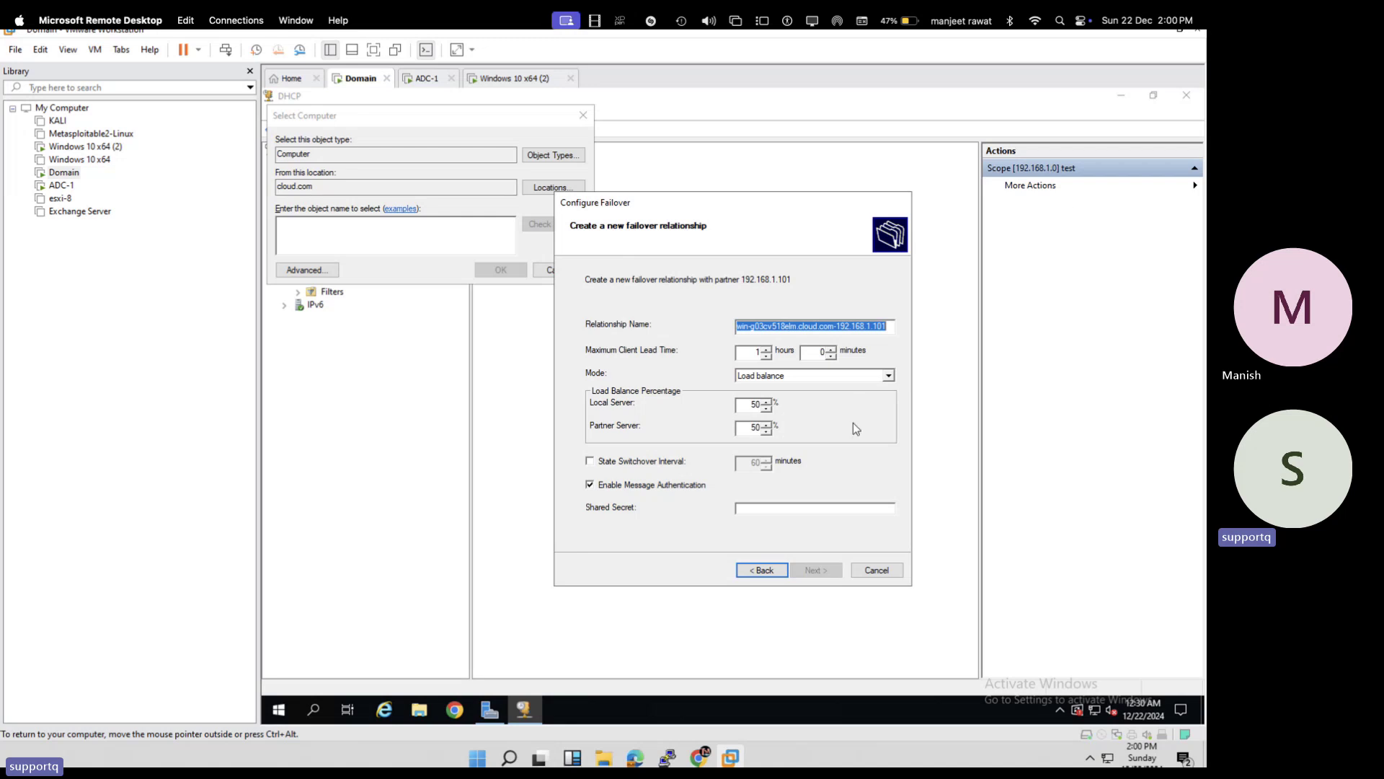
pyautogui.click(864, 376)
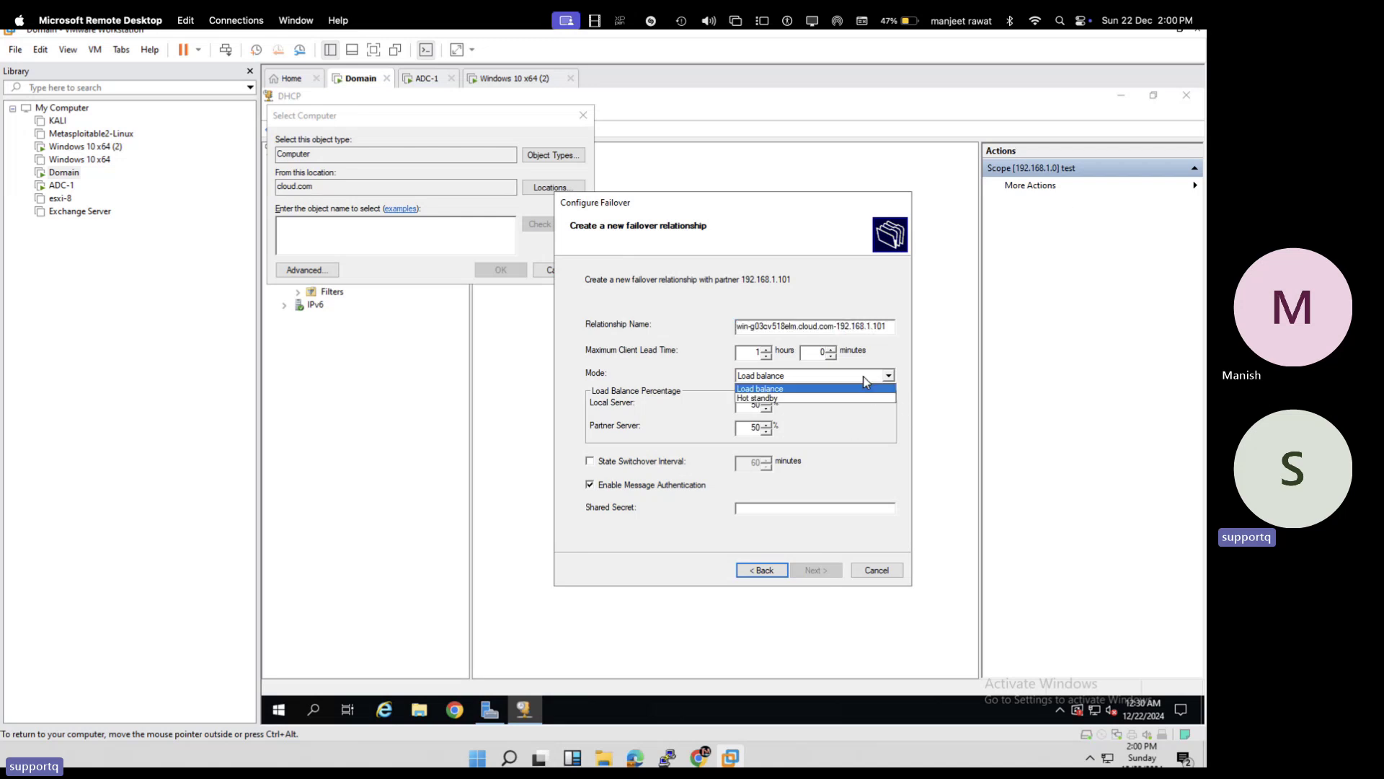
pyautogui.click(809, 398)
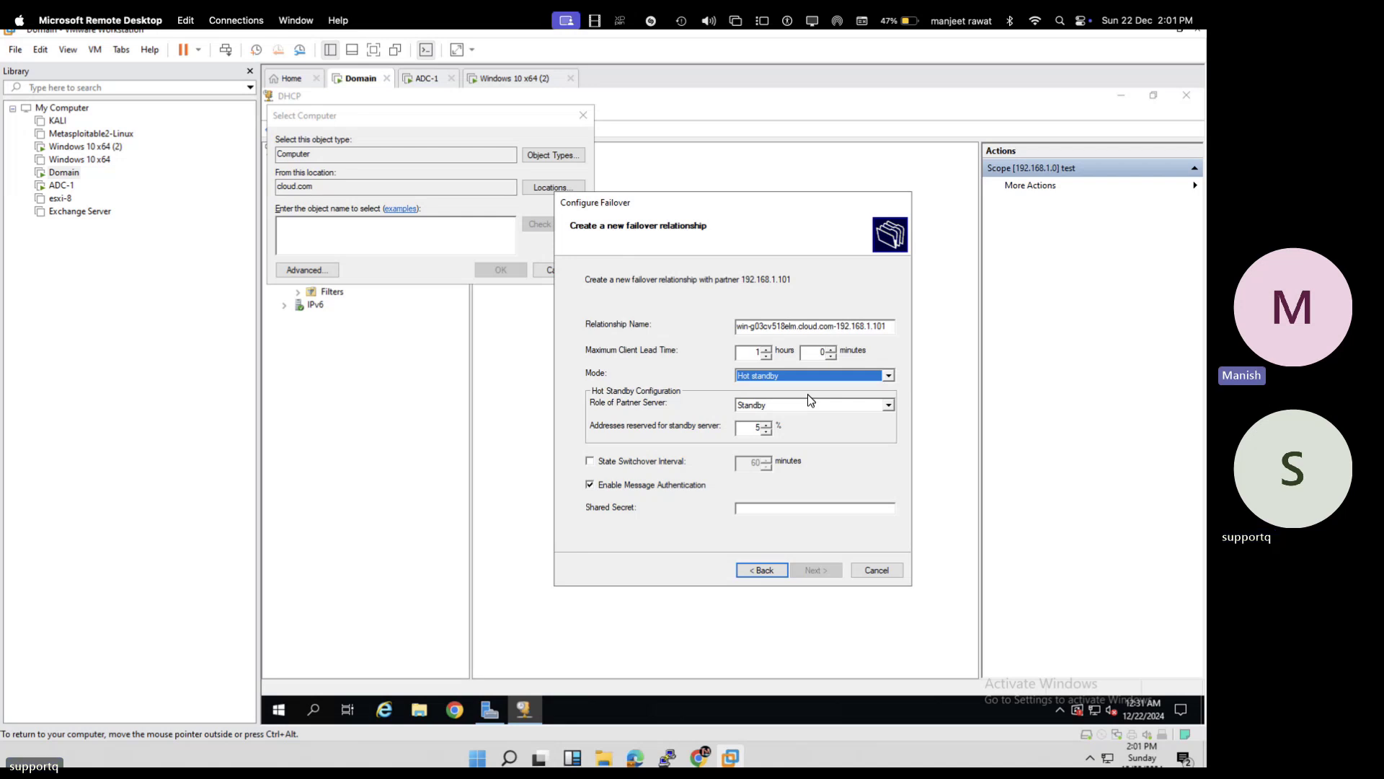
pyautogui.click(814, 374)
pyautogui.click(773, 391)
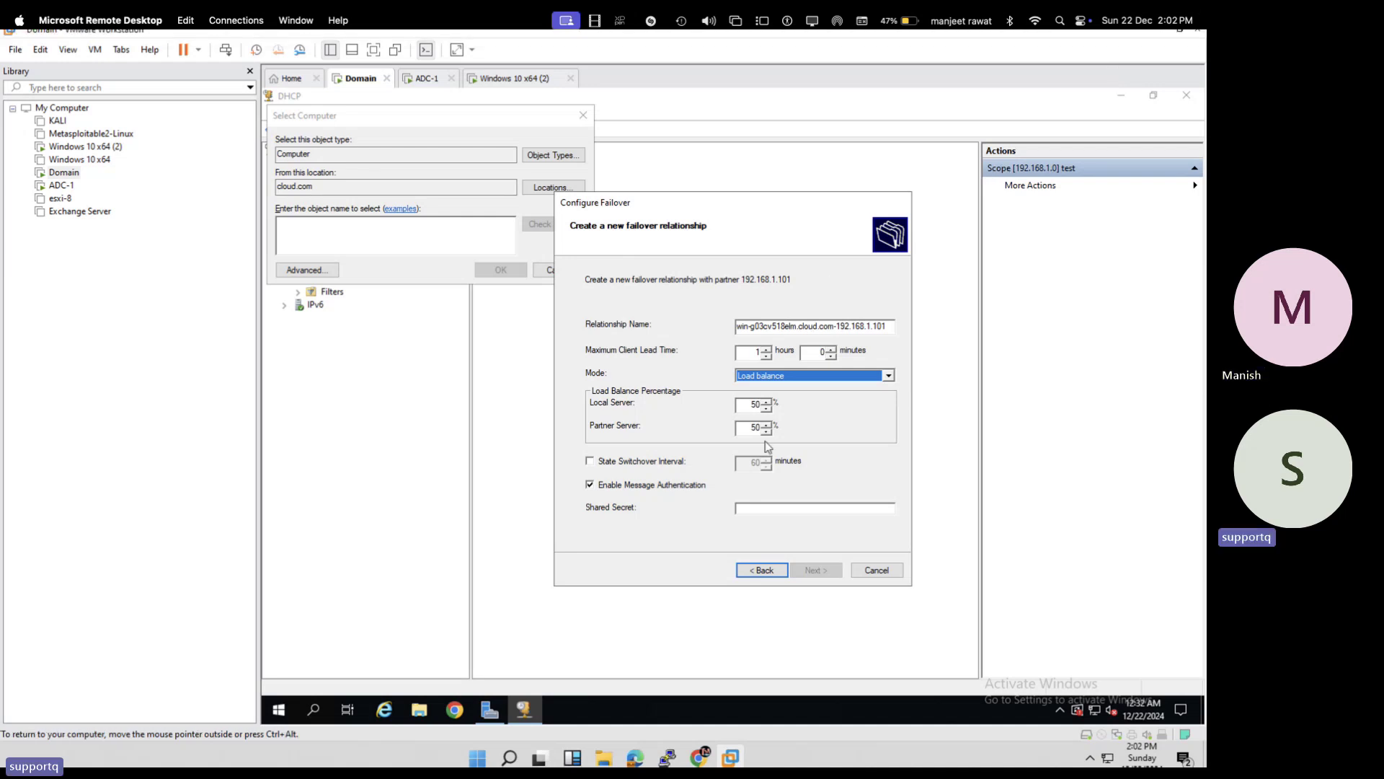
# - Enter the failover shared secret and continue to the summary page
pyautogui.click(746, 505)
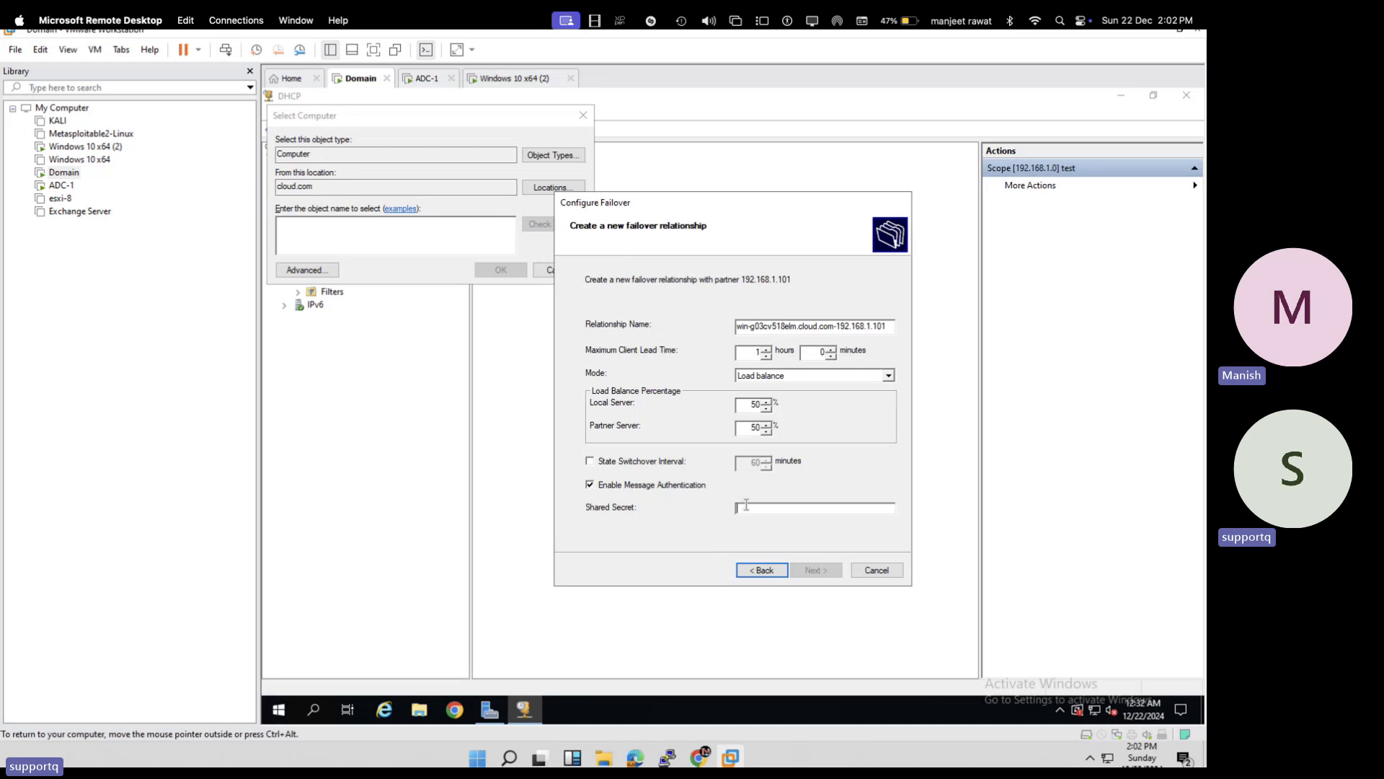
pyautogui.write('*********')
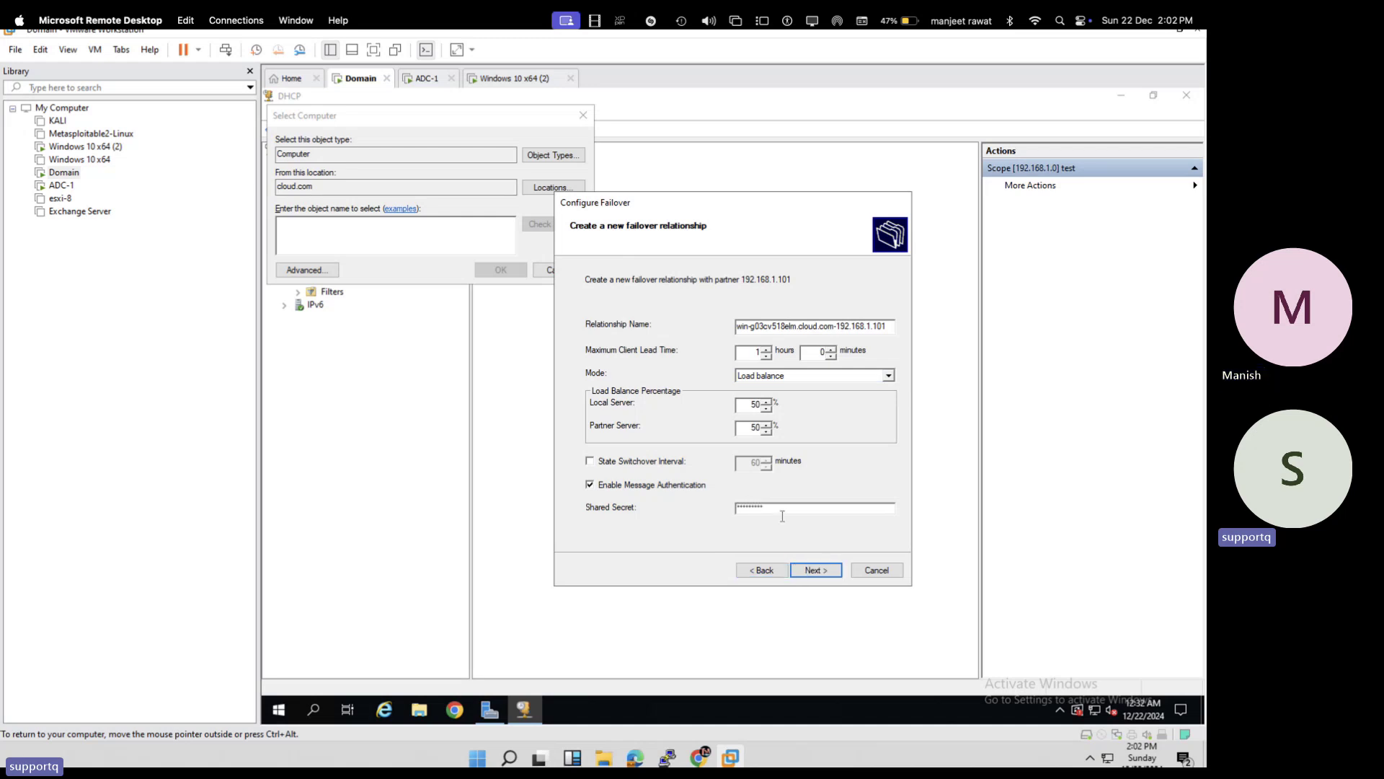
pyautogui.click(815, 569)
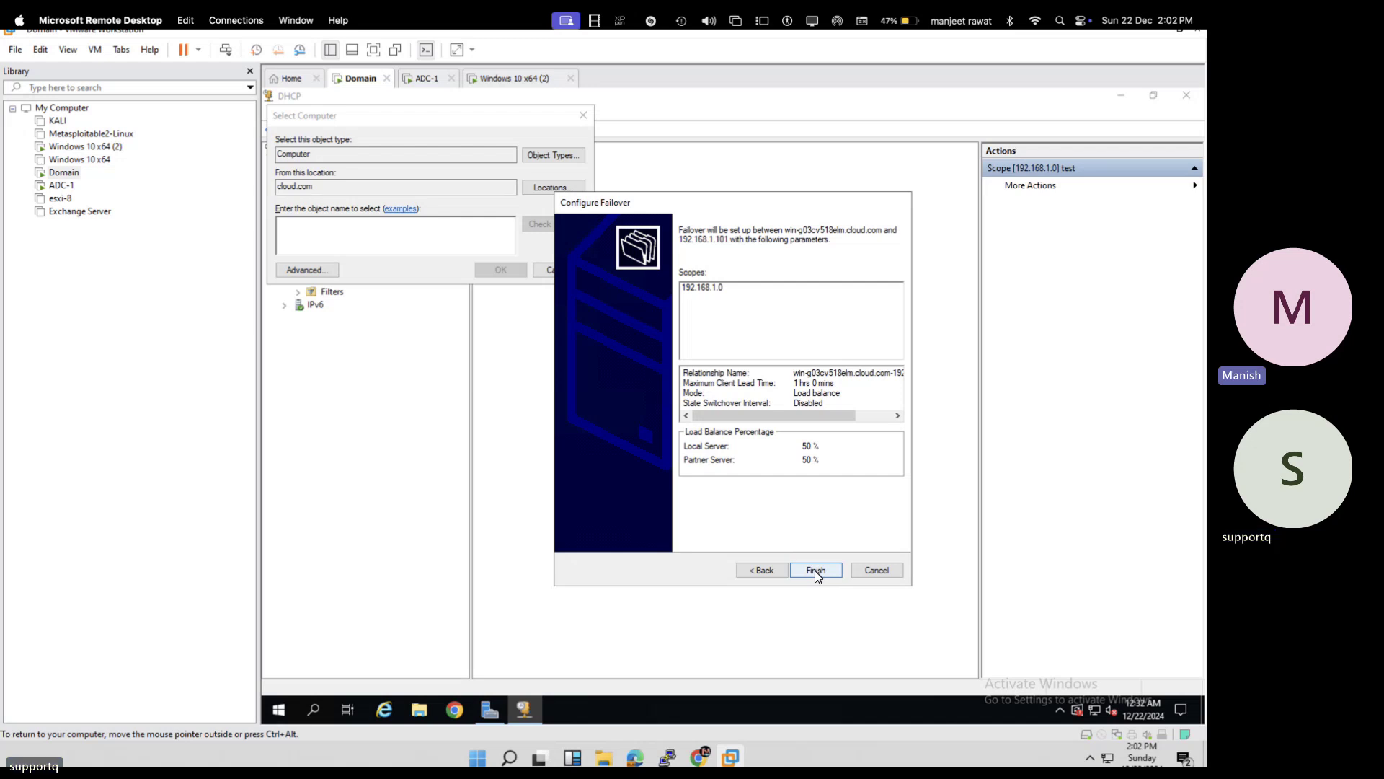
# - Return to the failover relationship settings: Load balance 50/50, message authentication on, shared secret entered
pyautogui.click(768, 568)
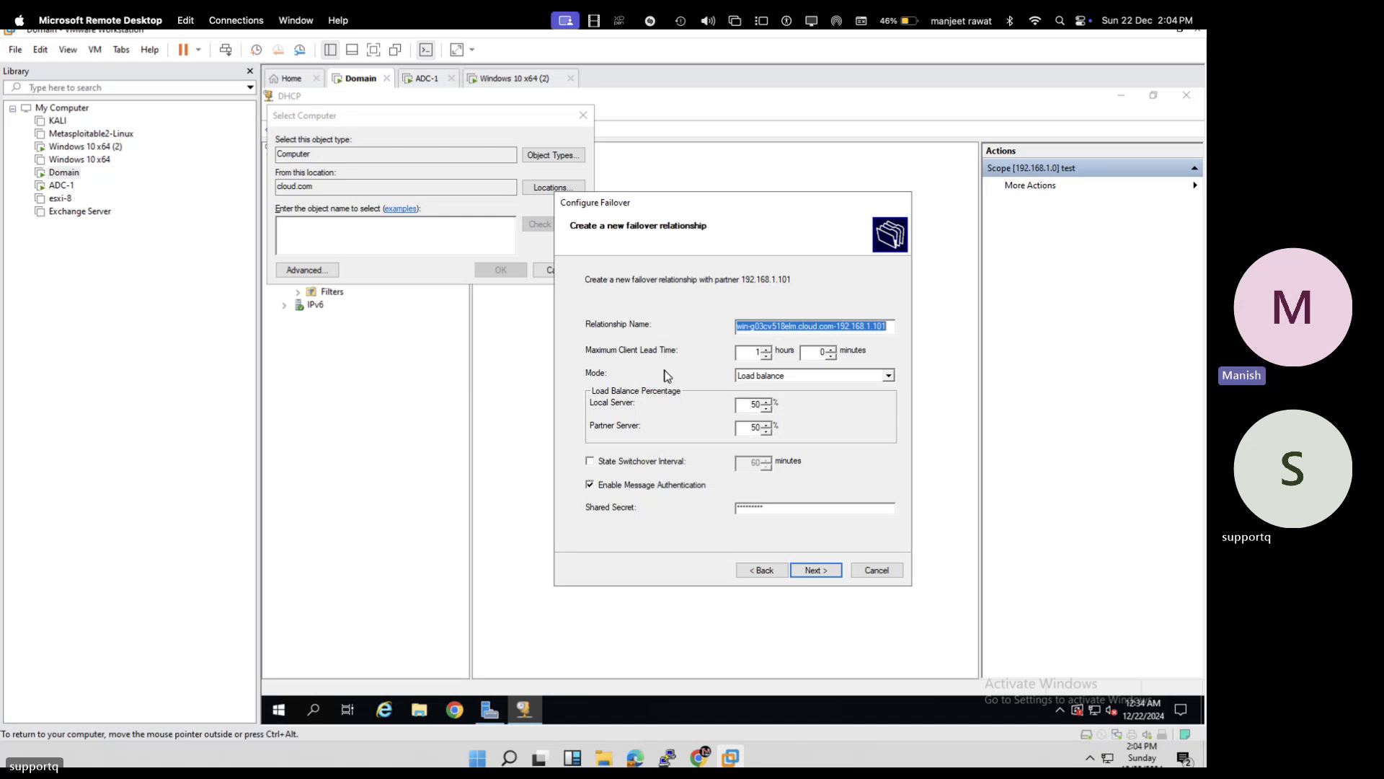
# - Finish the failover wizard for scope 192.168.1.0 and dismiss the successful configuration log
pyautogui.click(816, 569)
pyautogui.click(816, 570)
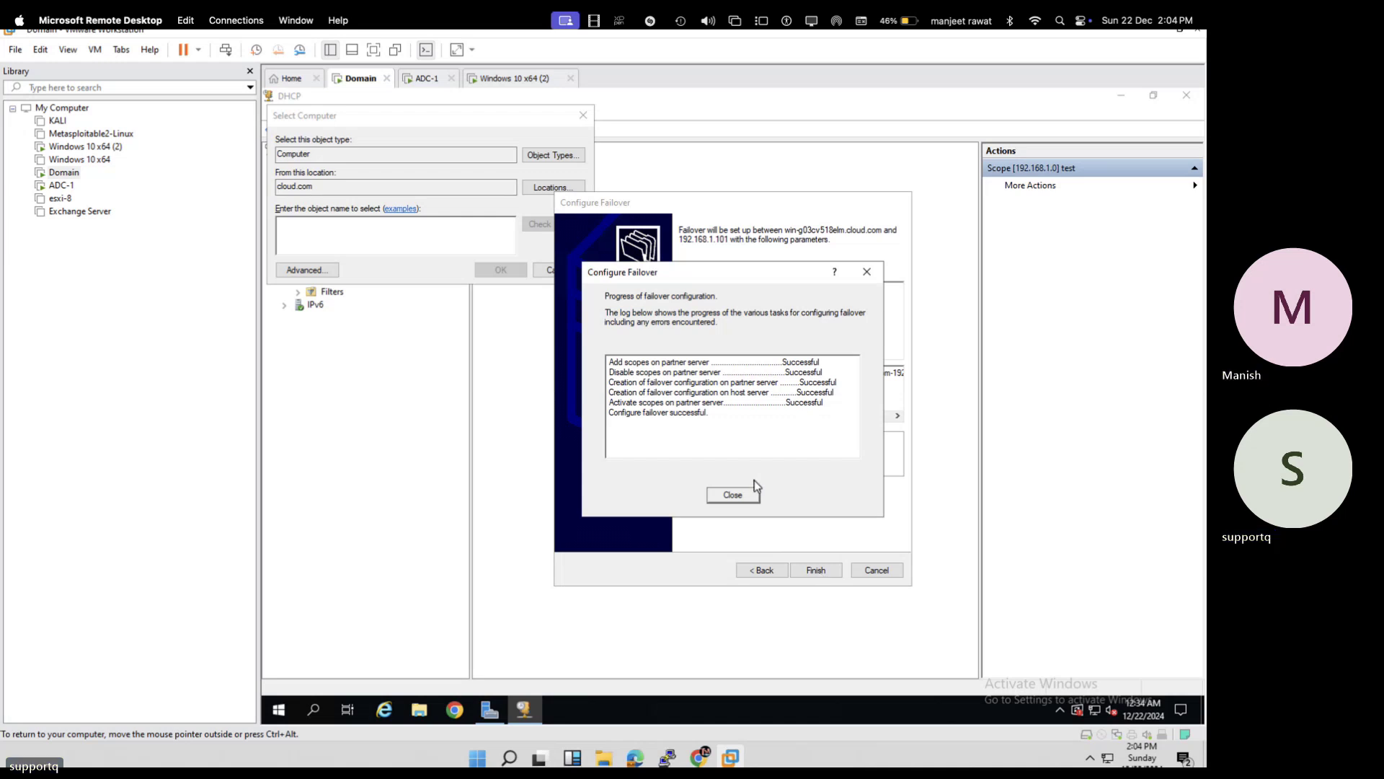
pyautogui.click(732, 494)
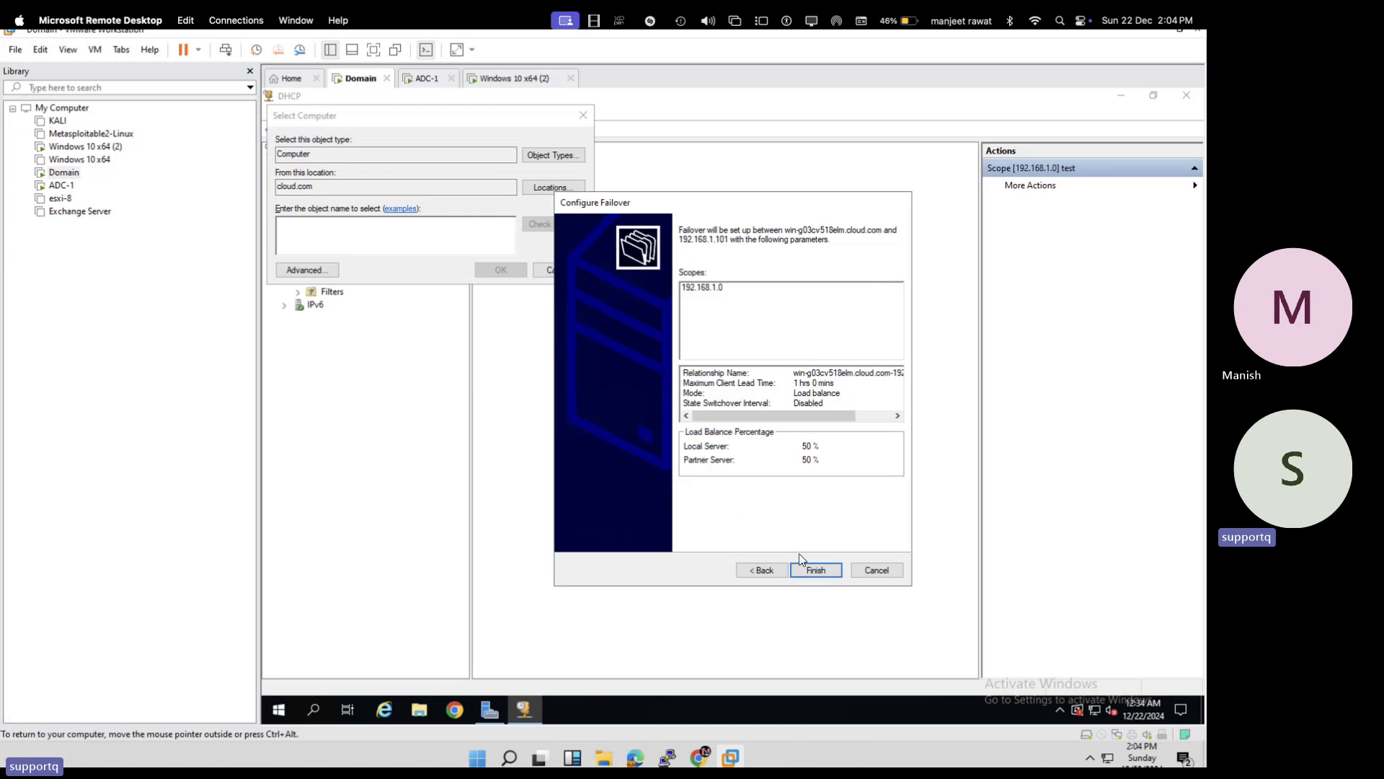
# - Apply the failover configuration again, which now fails with Error 87
pyautogui.click(808, 569)
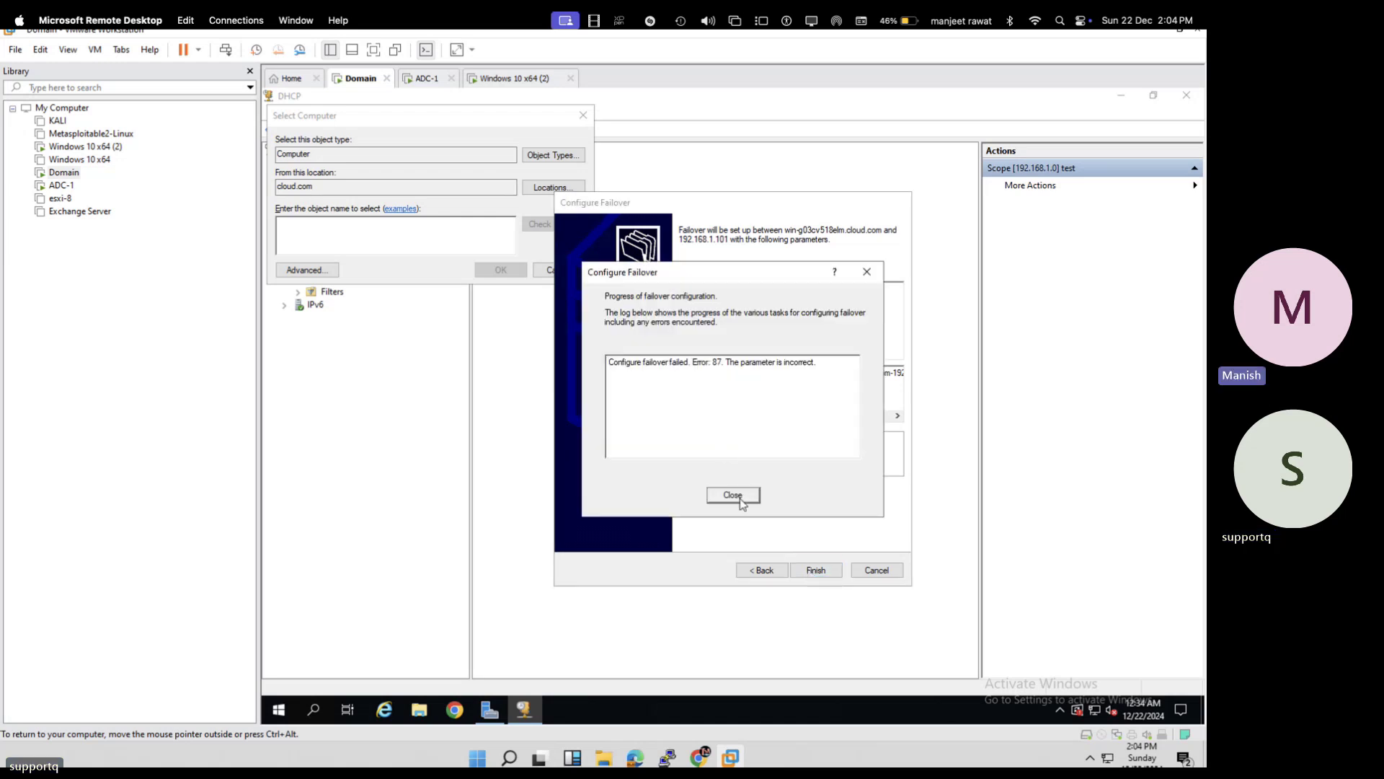
pyautogui.click(732, 495)
pyautogui.click(817, 571)
# - Dismiss the Error 87 report and step back then forward in the wizard to recheck the partner
pyautogui.click(743, 497)
pyautogui.click(760, 573)
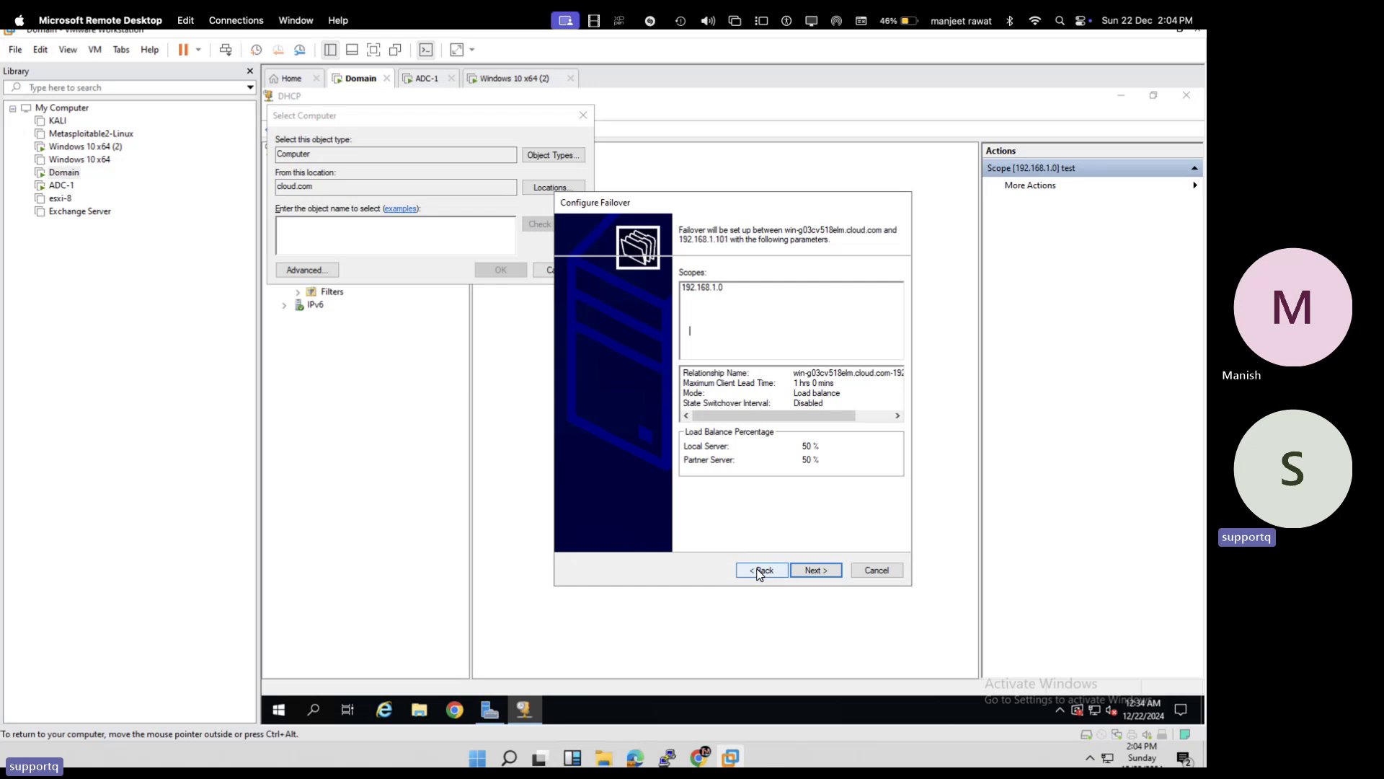
pyautogui.click(815, 571)
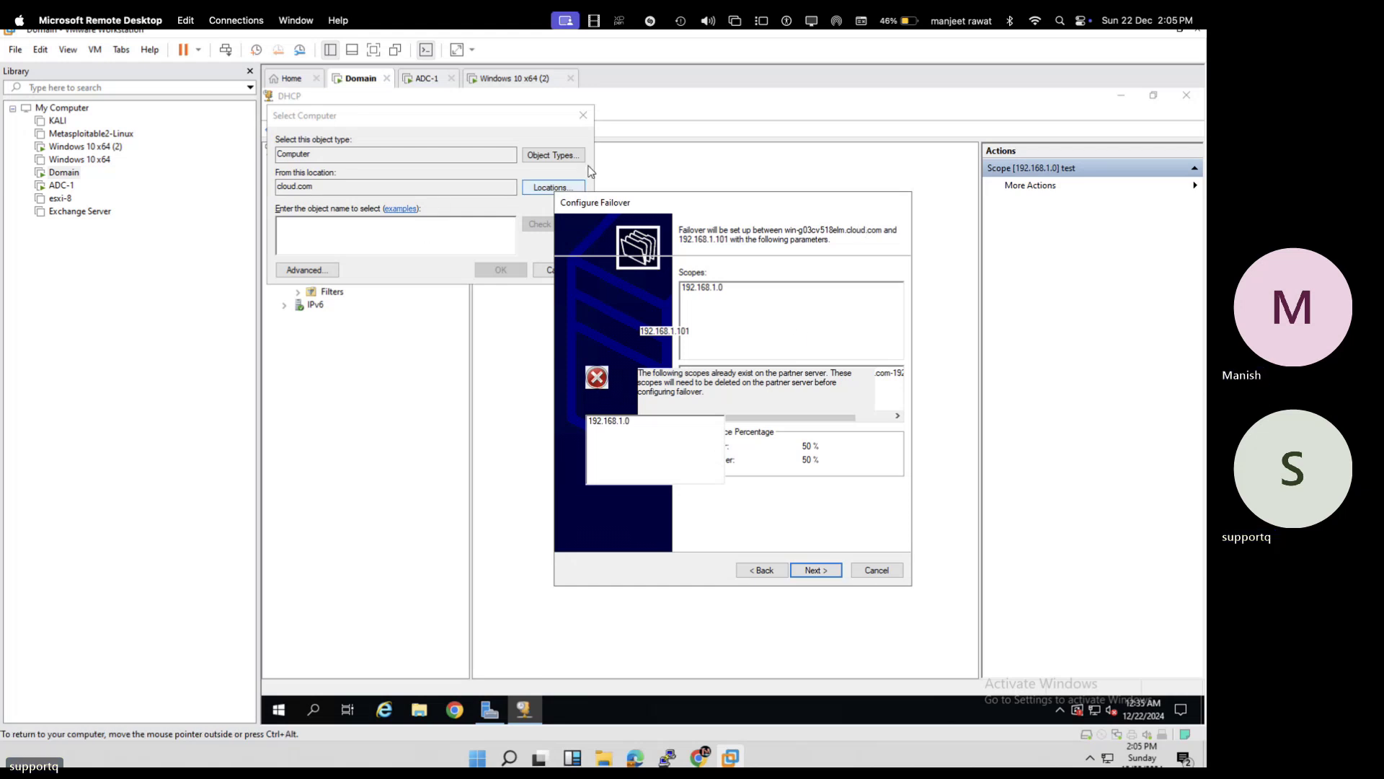
# - Show the VM full screen and advance to the warning that scope 192.168.1.0 exists on the partner
pyautogui.click(374, 50)
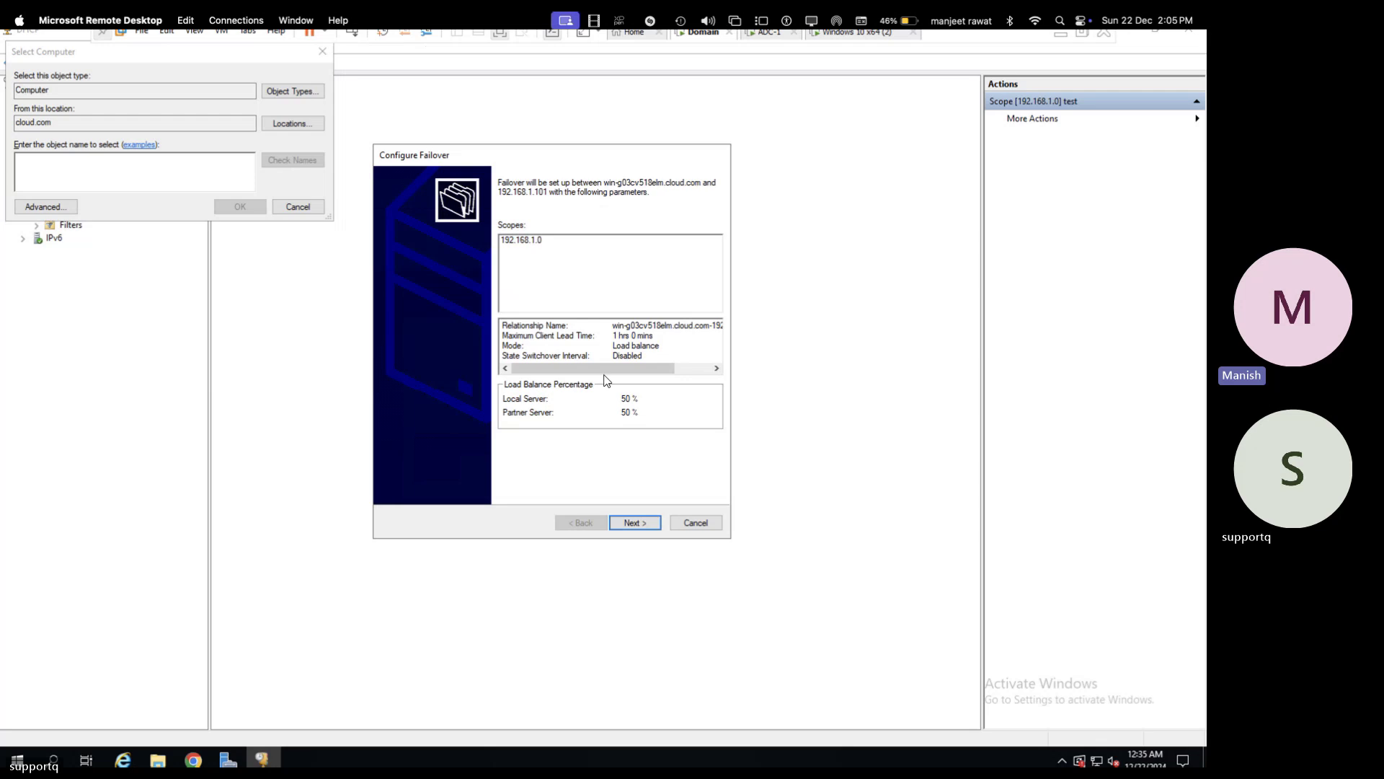
pyautogui.click(635, 521)
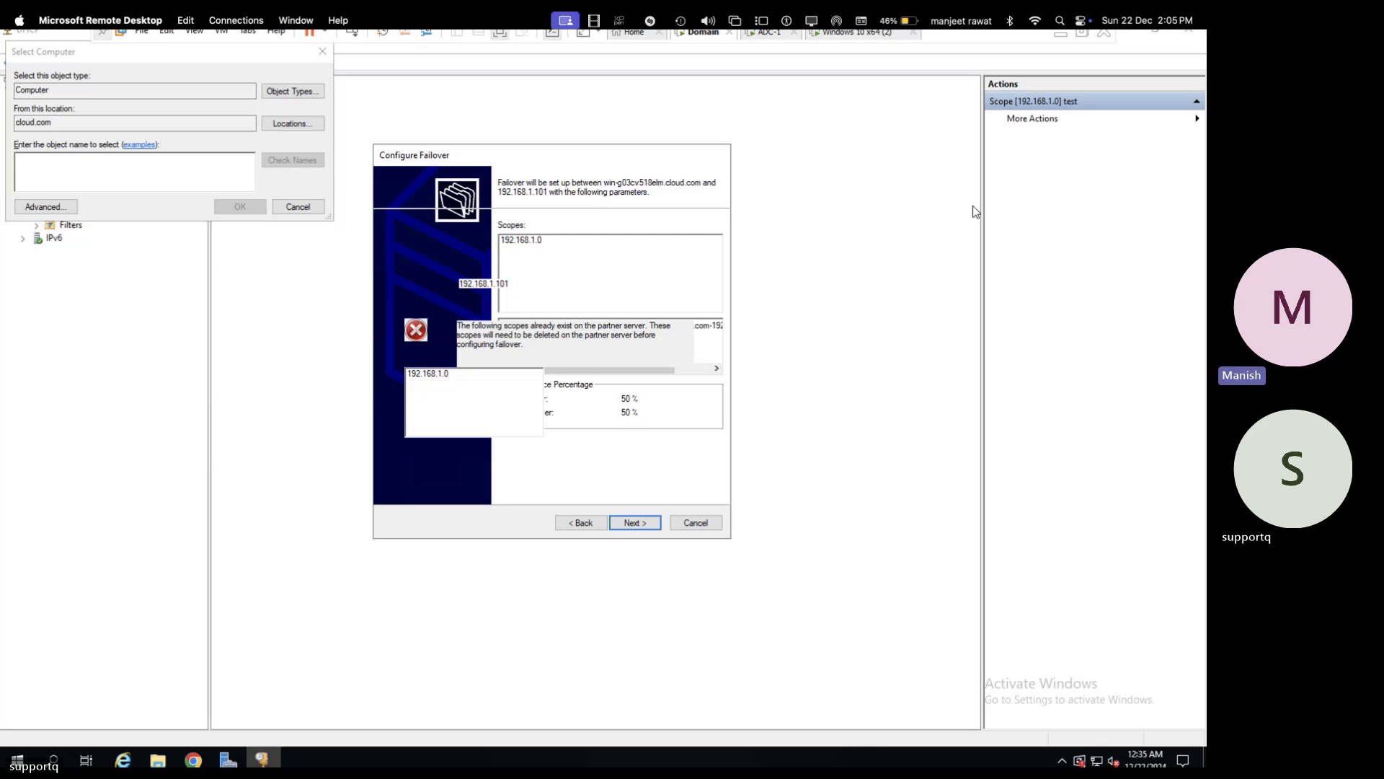
pyautogui.moveTo(1190, 36)
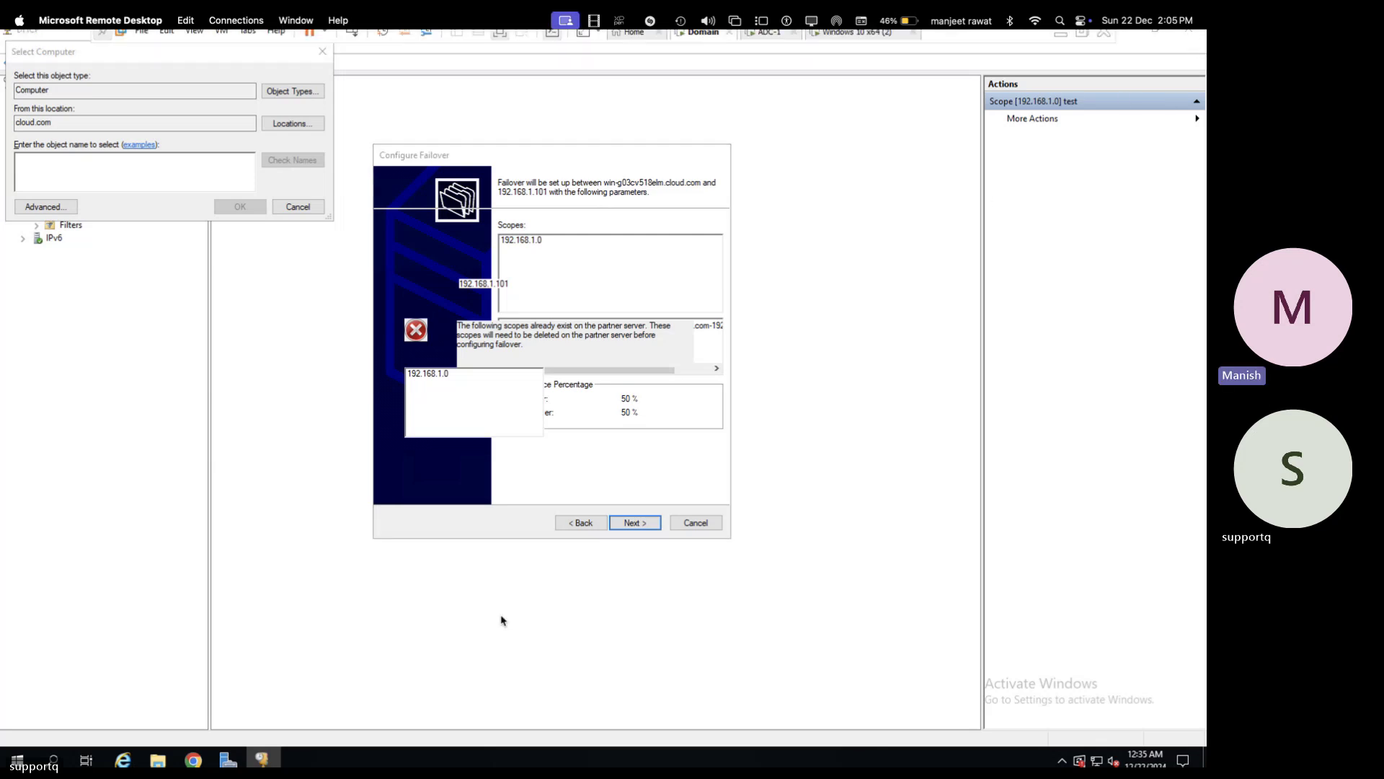
pyautogui.rightClick(261, 758)
pyautogui.click(259, 742)
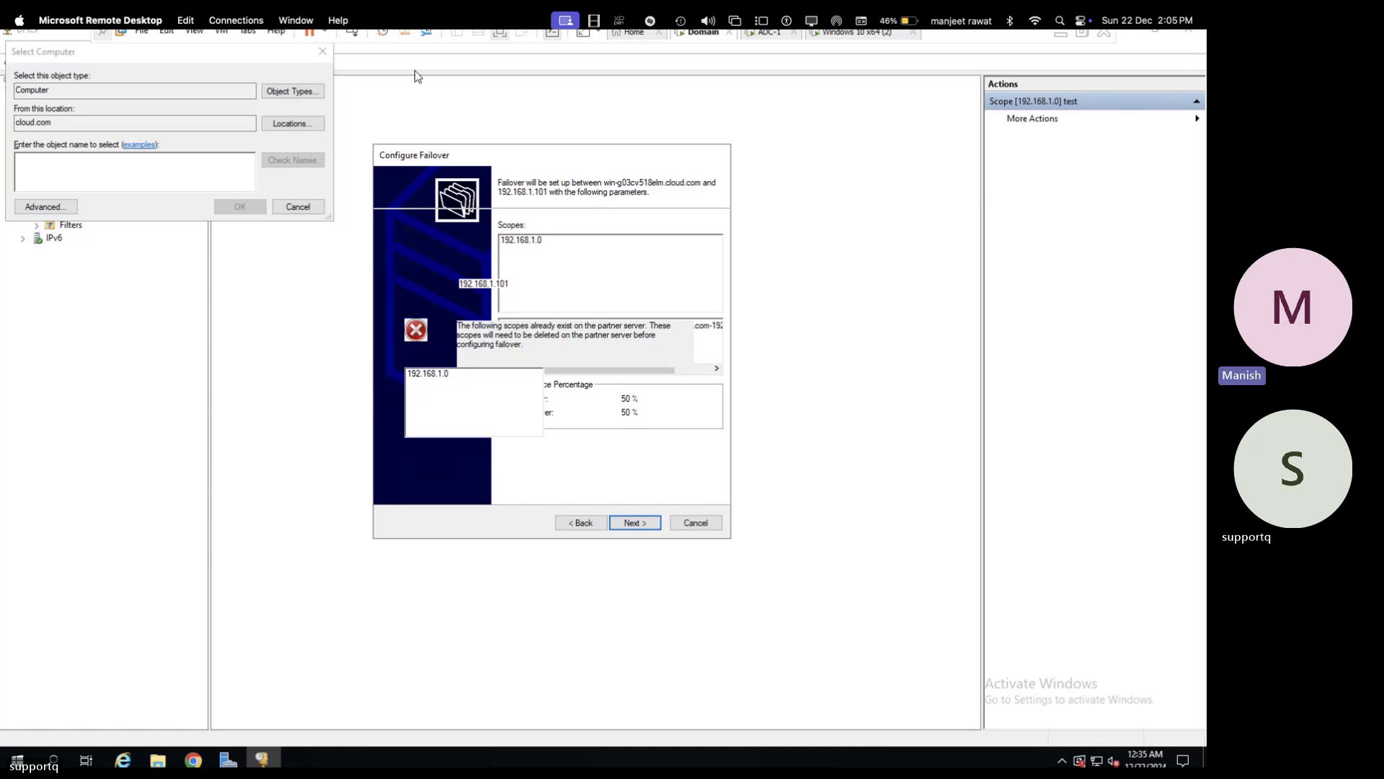
# - Reset the ADC-1 virtual machine through Power > Reset so it reboots to the lock screen
pyautogui.rightClick(777, 34)
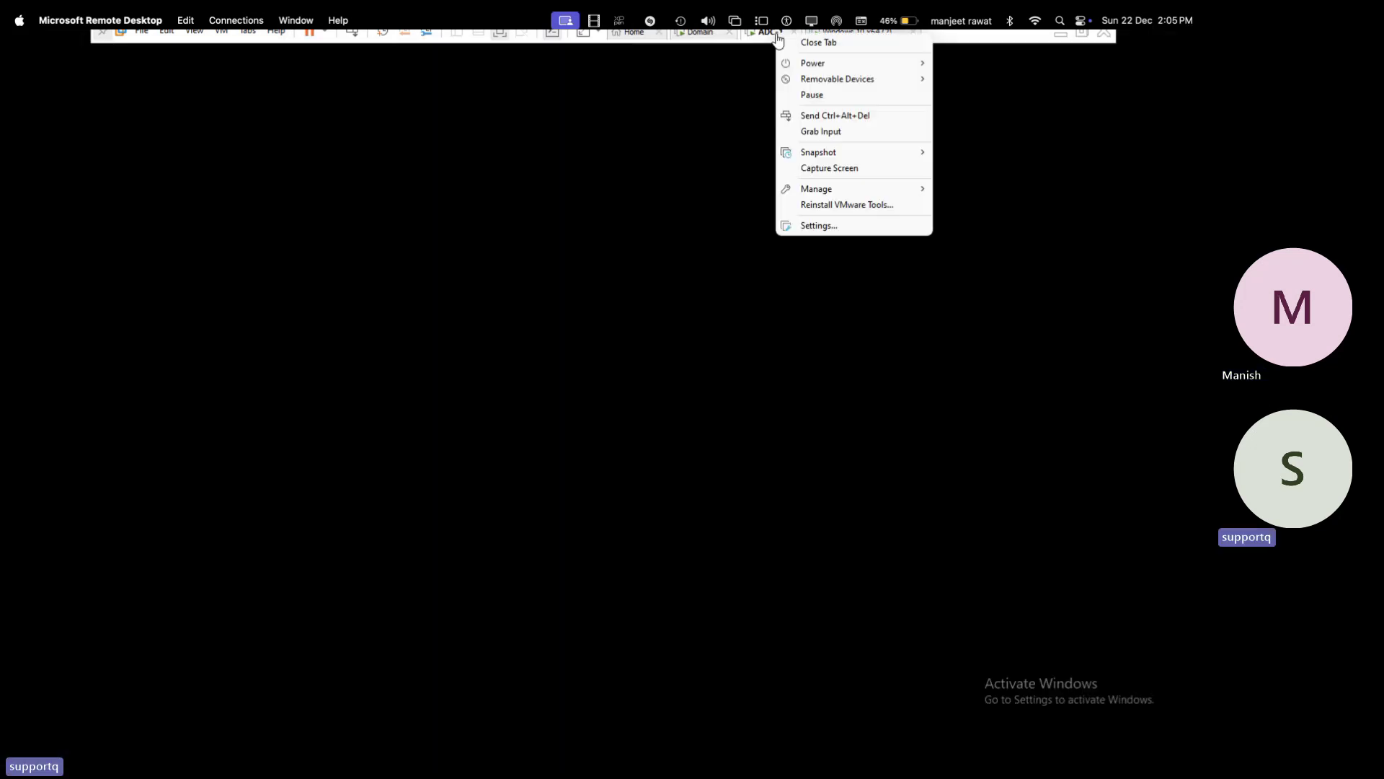
pyautogui.moveTo(823, 72)
pyautogui.click(967, 177)
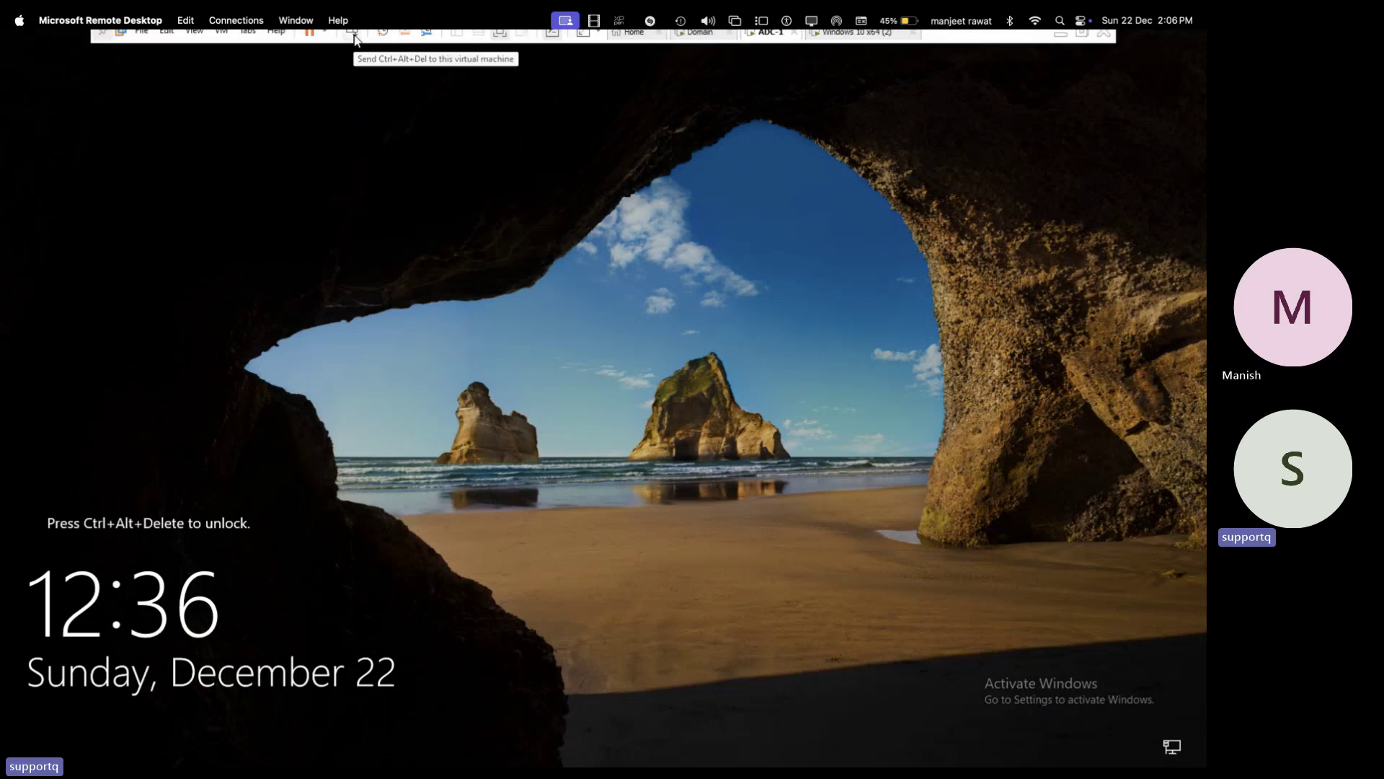
# - Send Ctrl+Alt+Del to ADC-1 and sign in with the administrator password
pyautogui.click(352, 33)
pyautogui.click(583, 470)
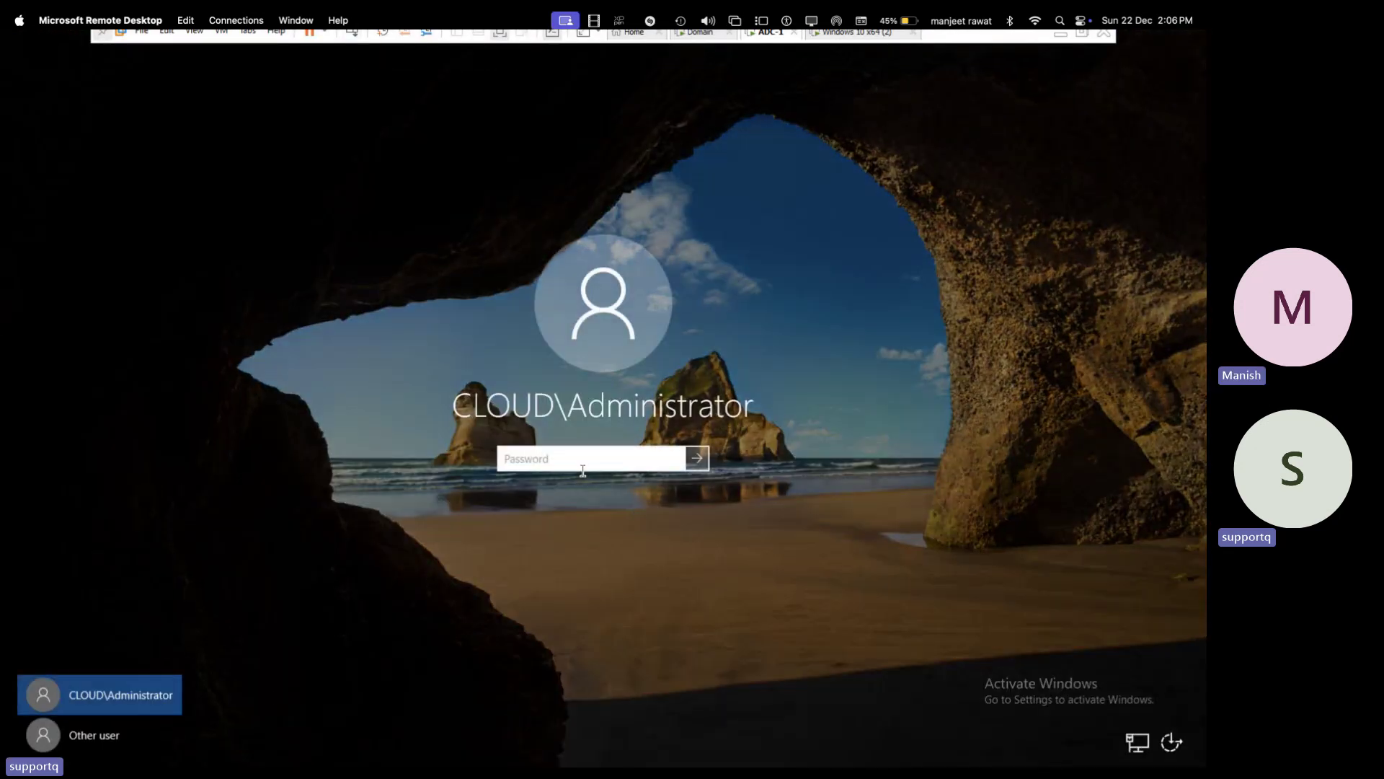
pyautogui.write('P•••••')
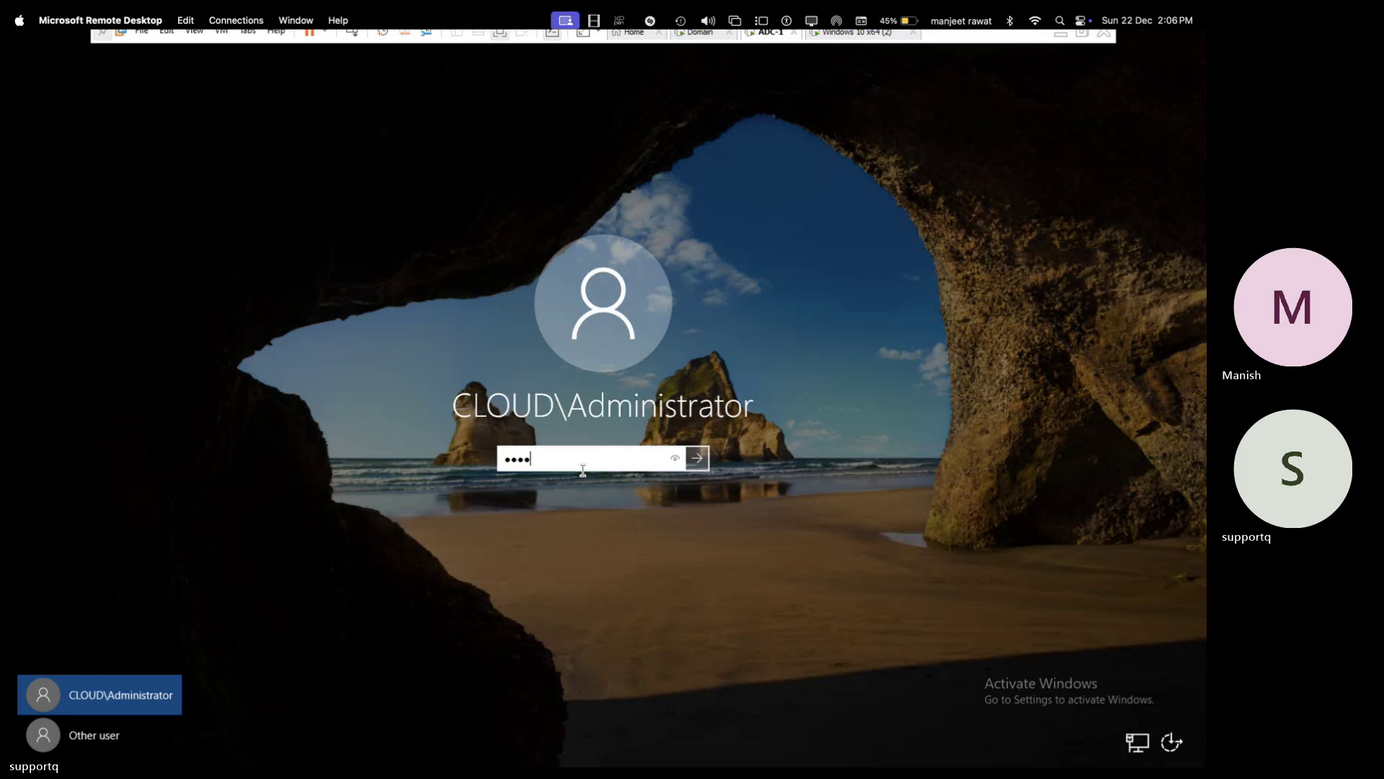
pyautogui.write('•••')
pyautogui.press('Return')
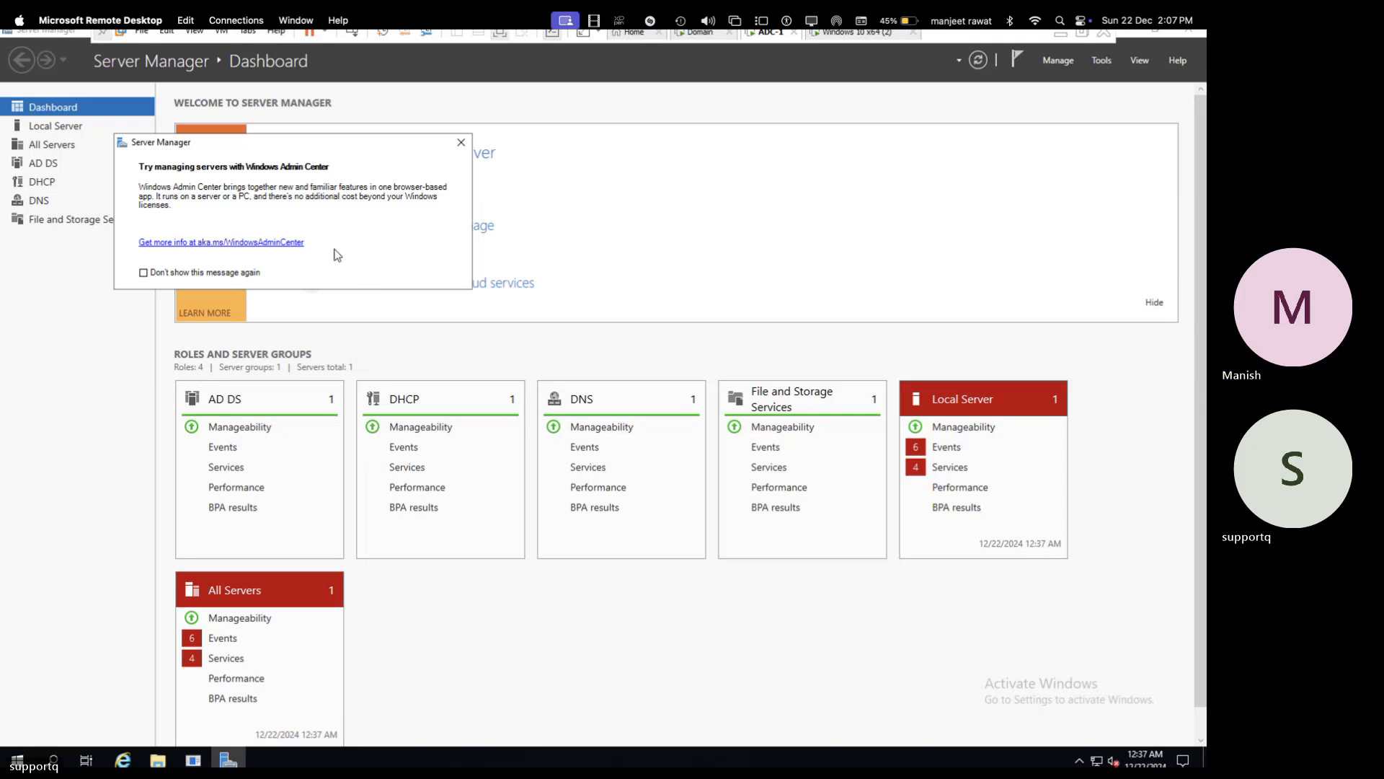
# - Dismiss the Windows Admin Center popup and Shutdown Event Tracker, then launch DHCP from Tools
pyautogui.click(461, 142)
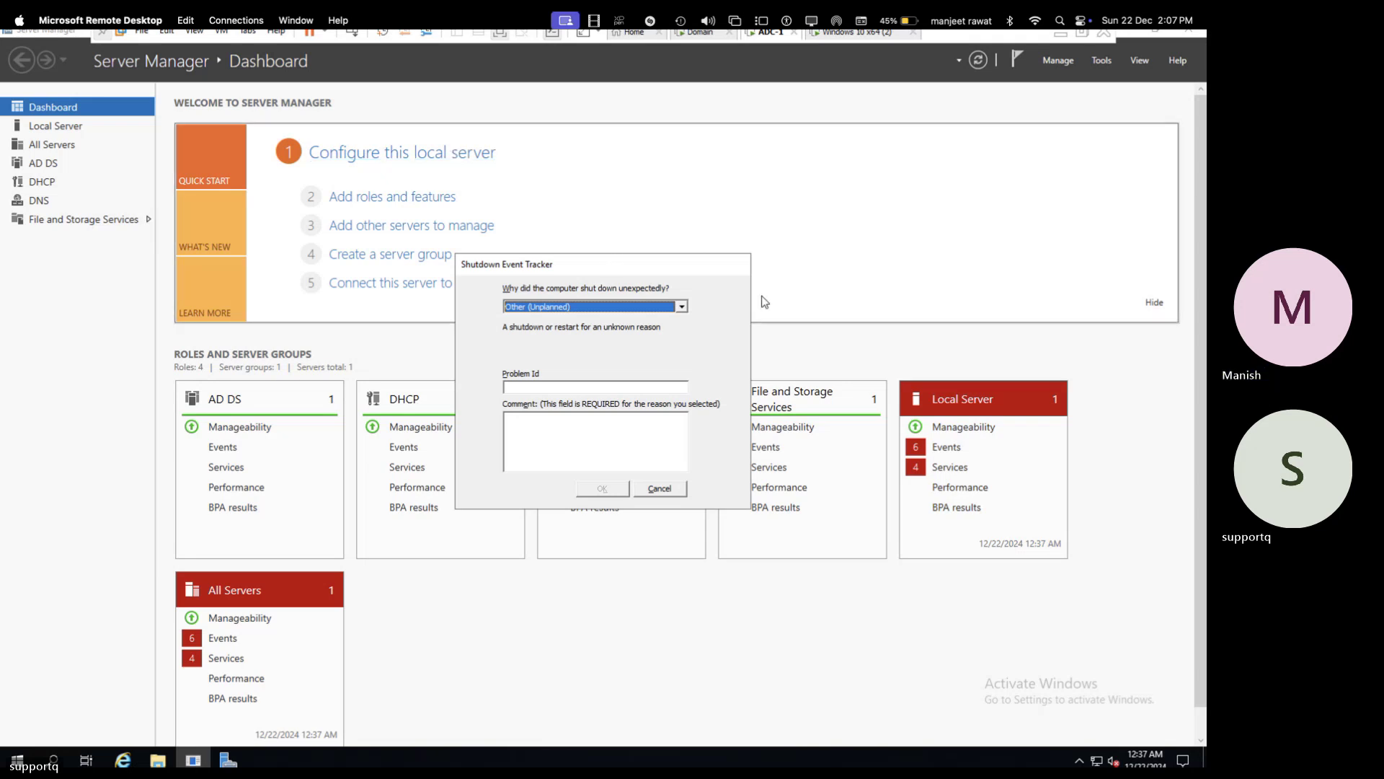
pyautogui.click(660, 489)
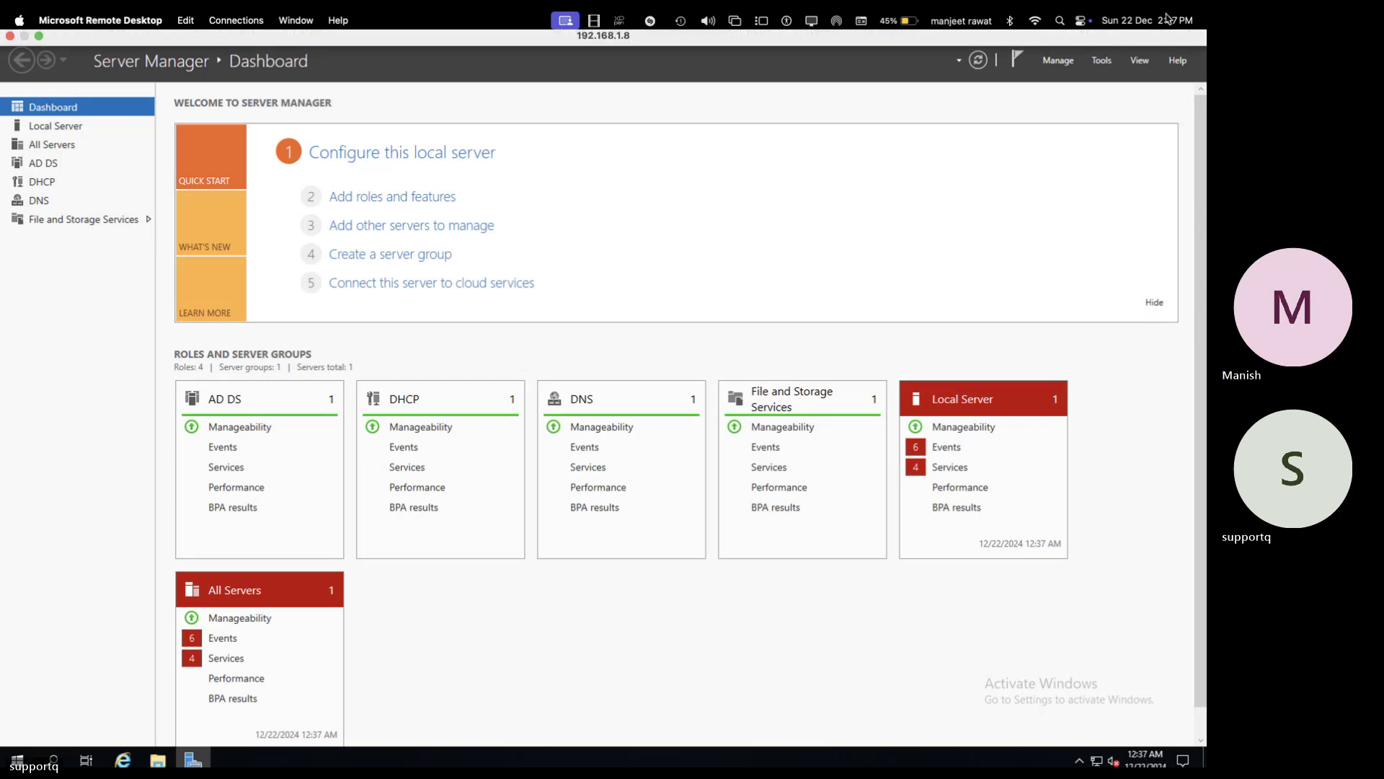
pyautogui.click(1103, 61)
pyautogui.click(991, 222)
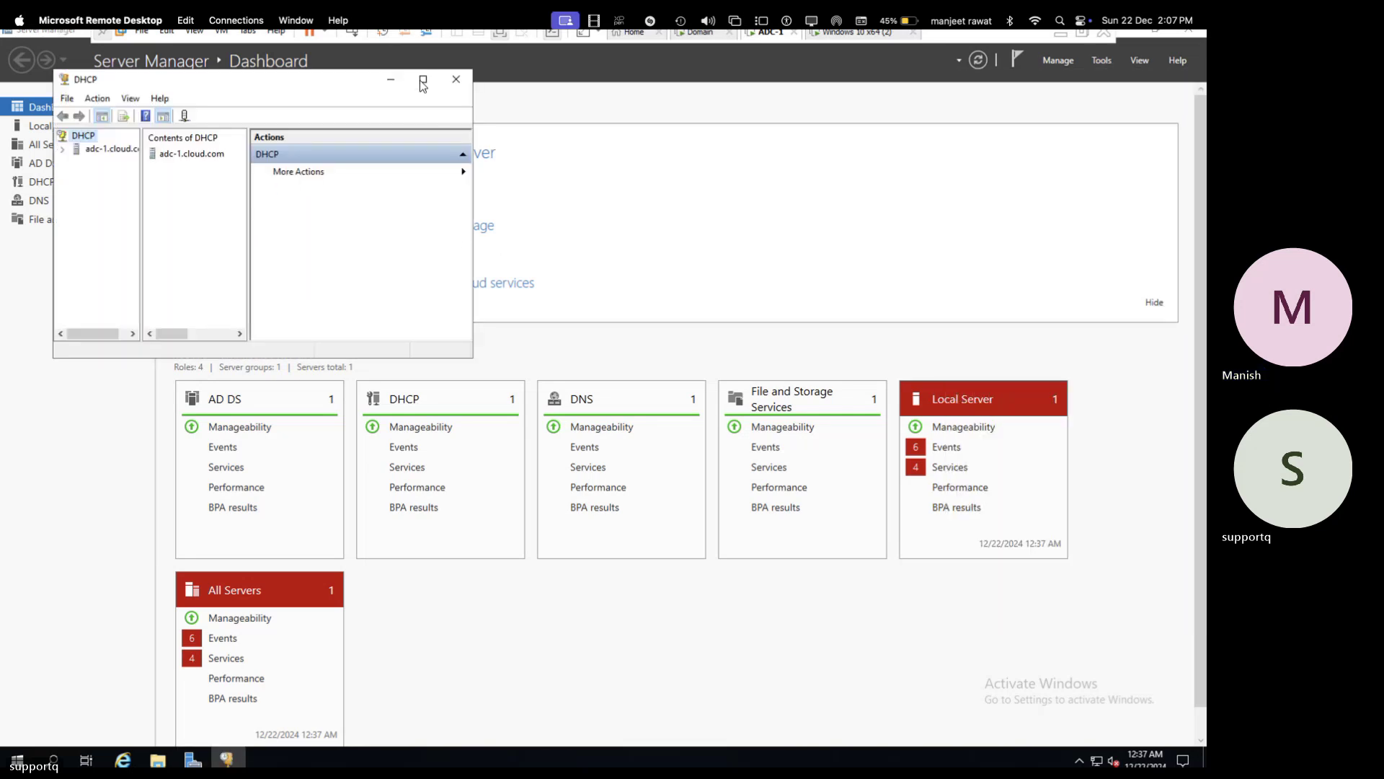
# - Maximize the DHCP console, widen the tree, and expand adc-1.cloud.com and its IPv4 branch
pyautogui.click(423, 80)
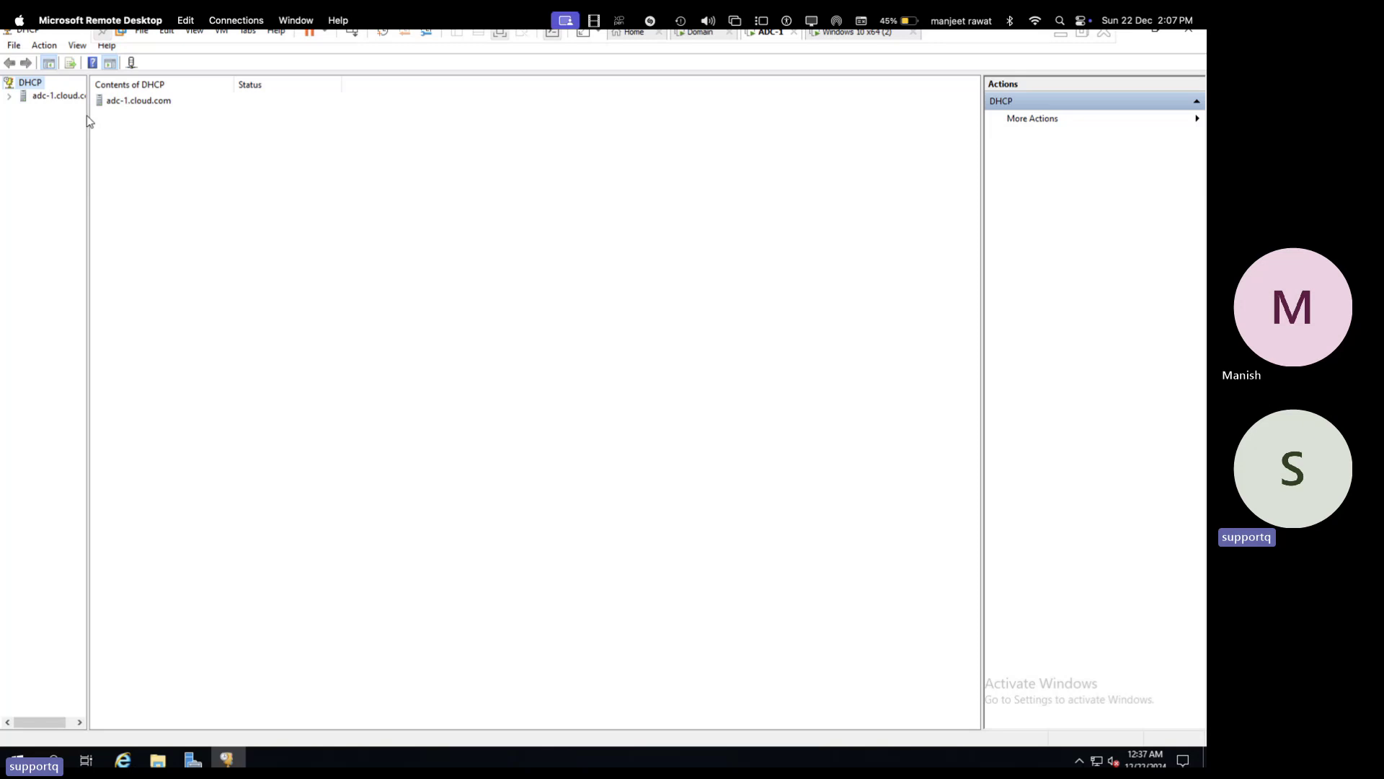
pyautogui.moveTo(87, 116); pyautogui.dragTo(196, 114)
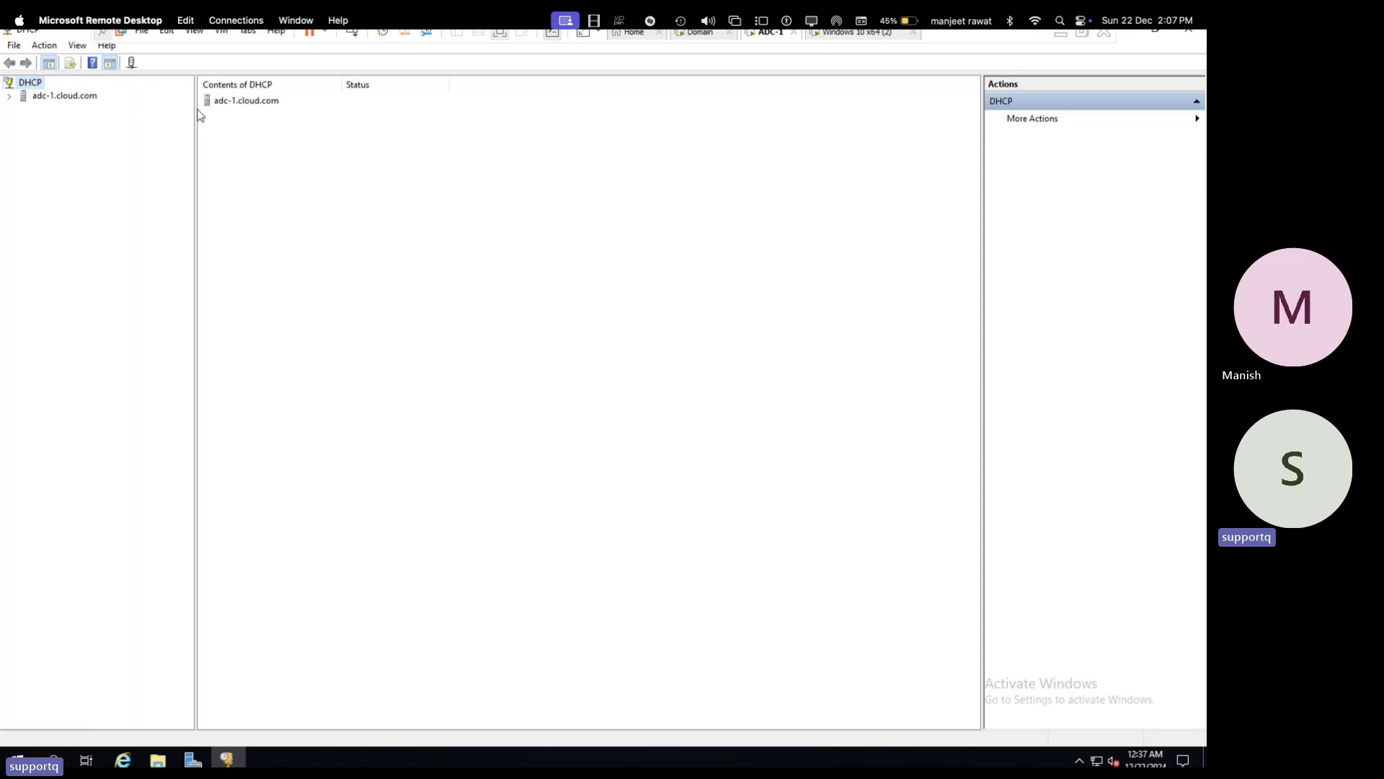
pyautogui.click(9, 96)
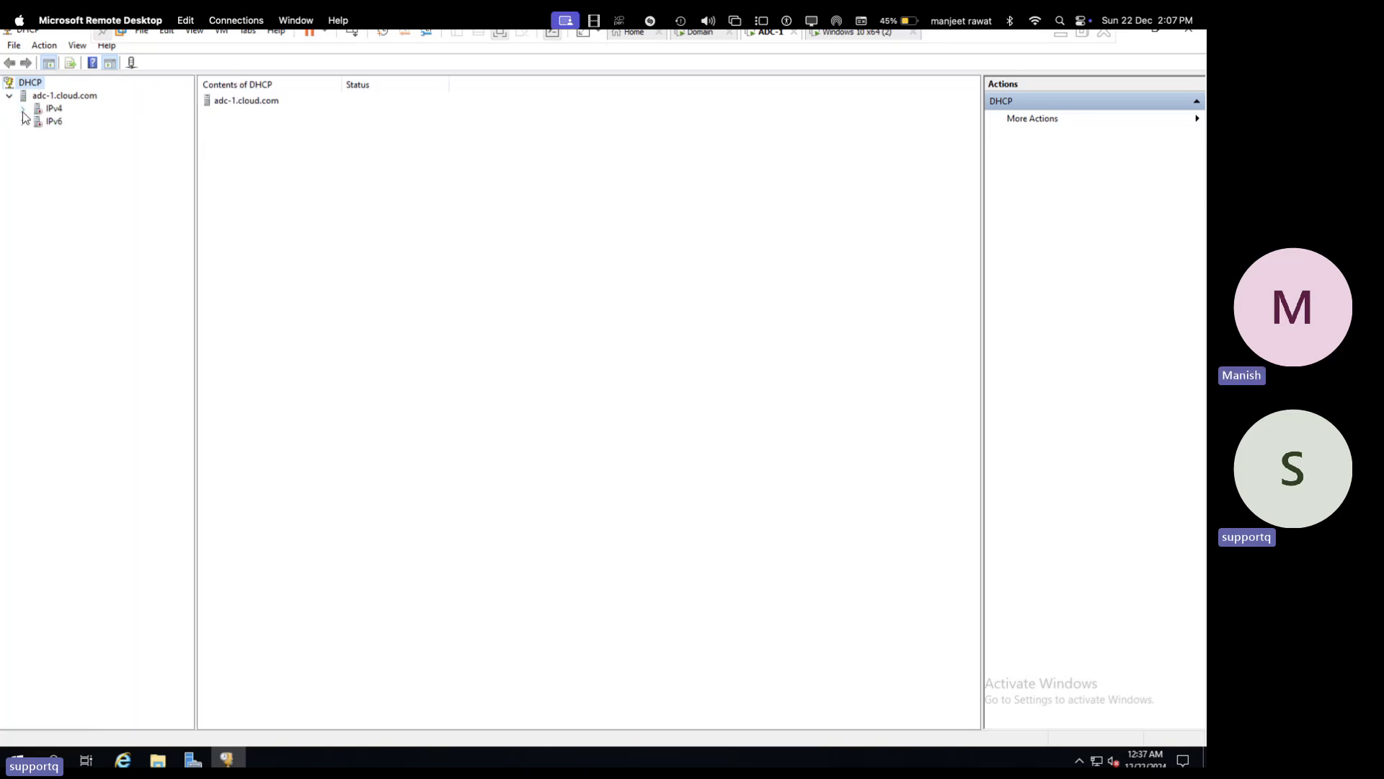
pyautogui.click(23, 108)
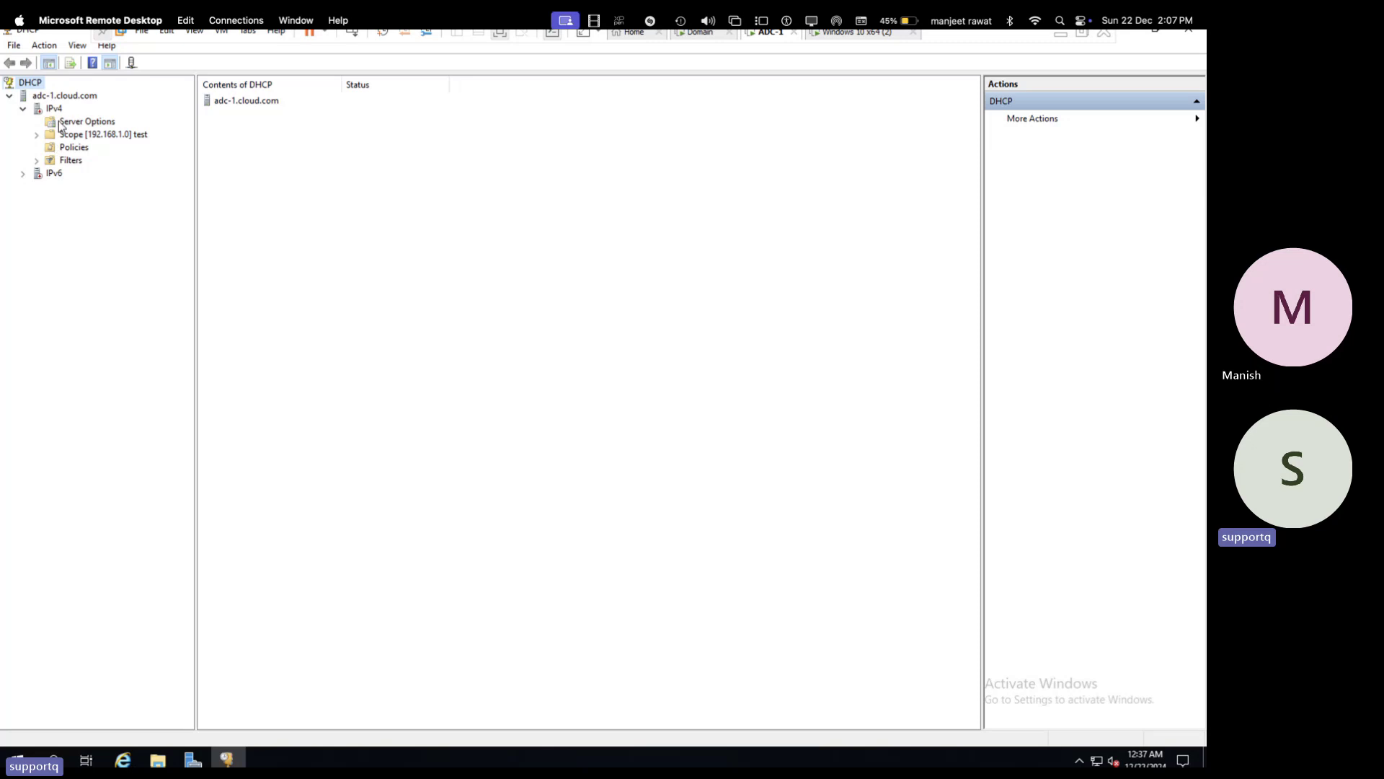
pyautogui.click(57, 113)
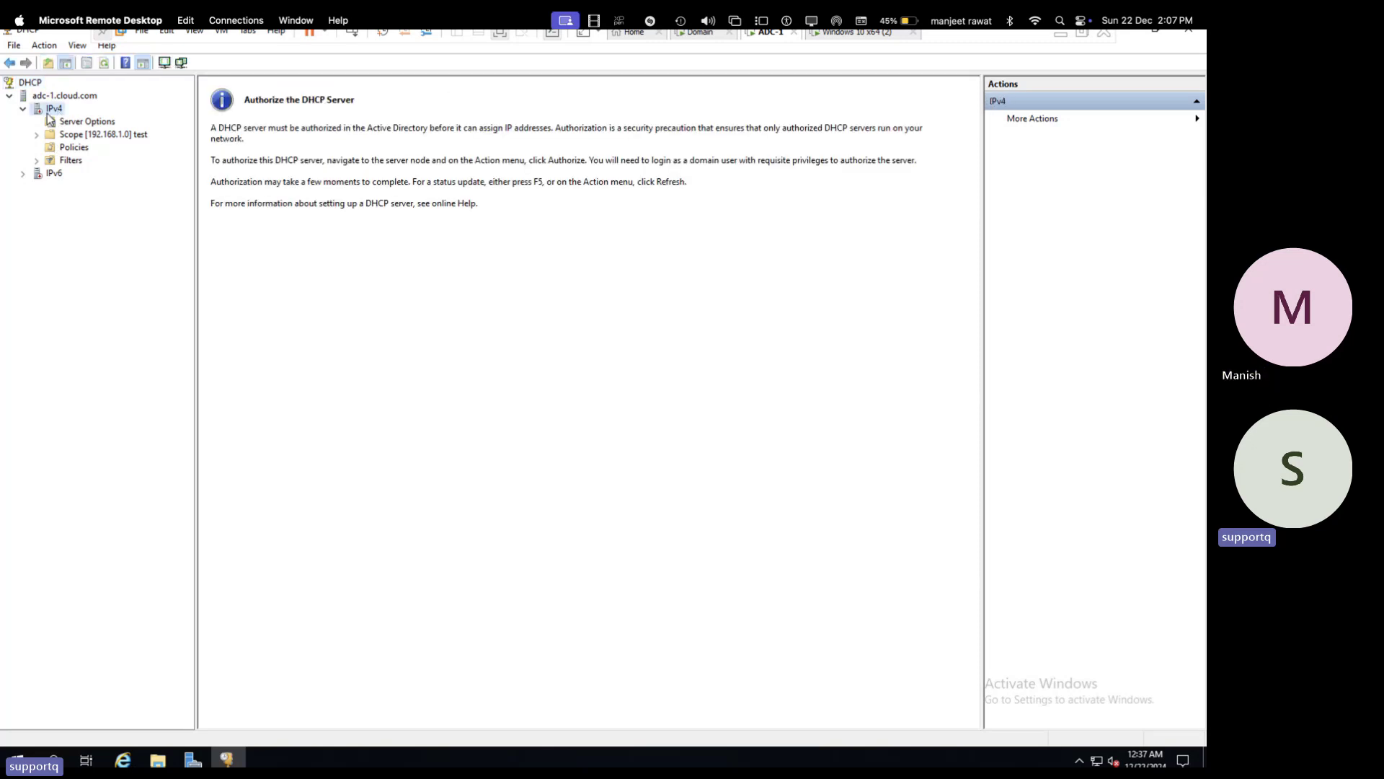
# - Authorize the adc-1.cloud.com DHCP server and acknowledge that it is already authorized
pyautogui.rightClick(48, 110)
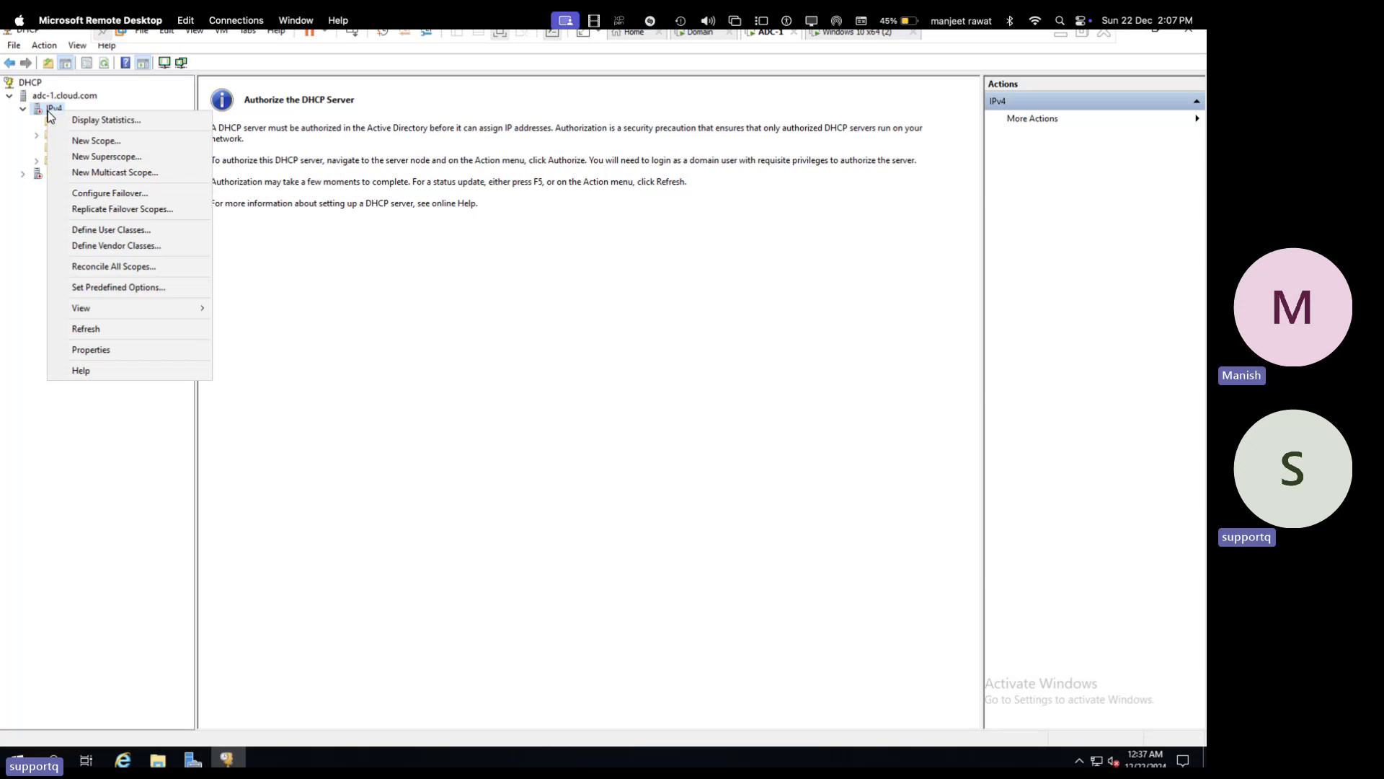
pyautogui.click(9, 236)
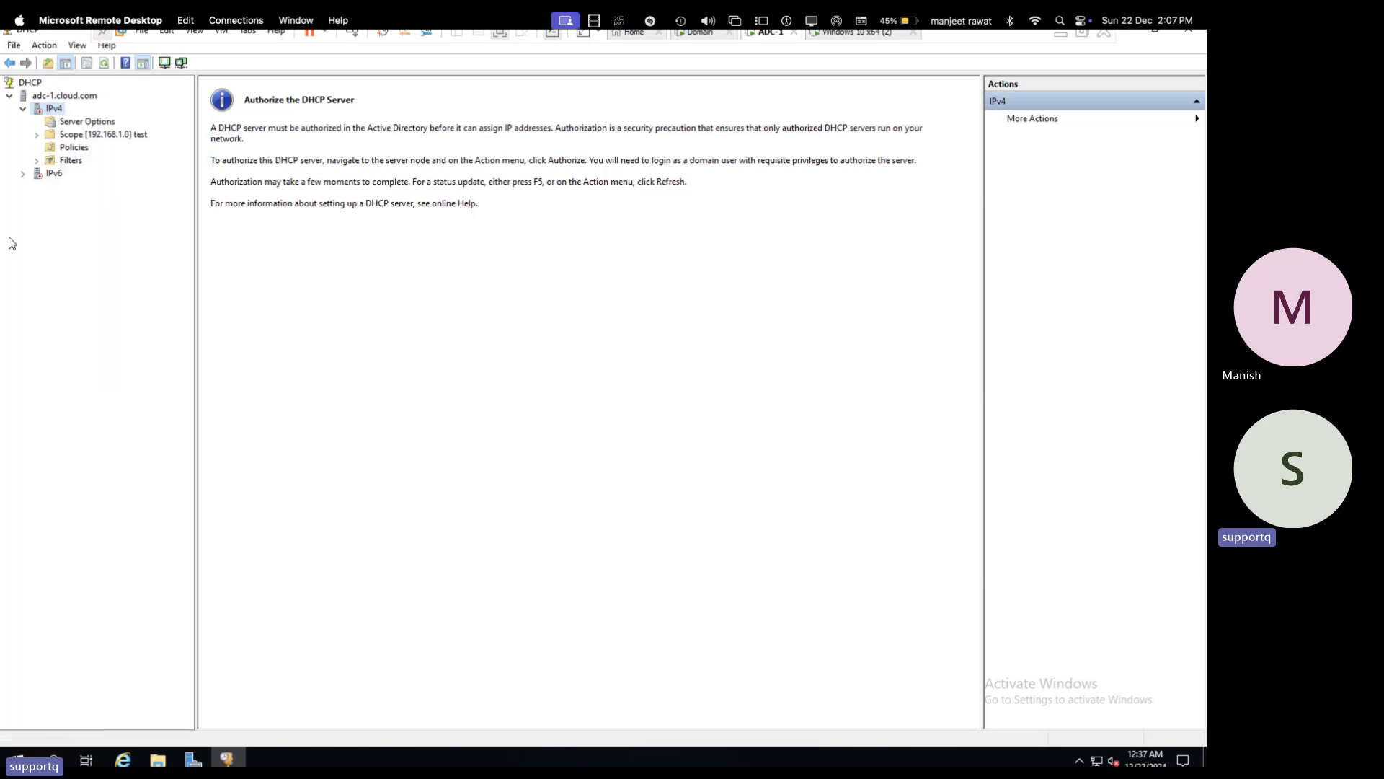
pyautogui.rightClick(53, 98)
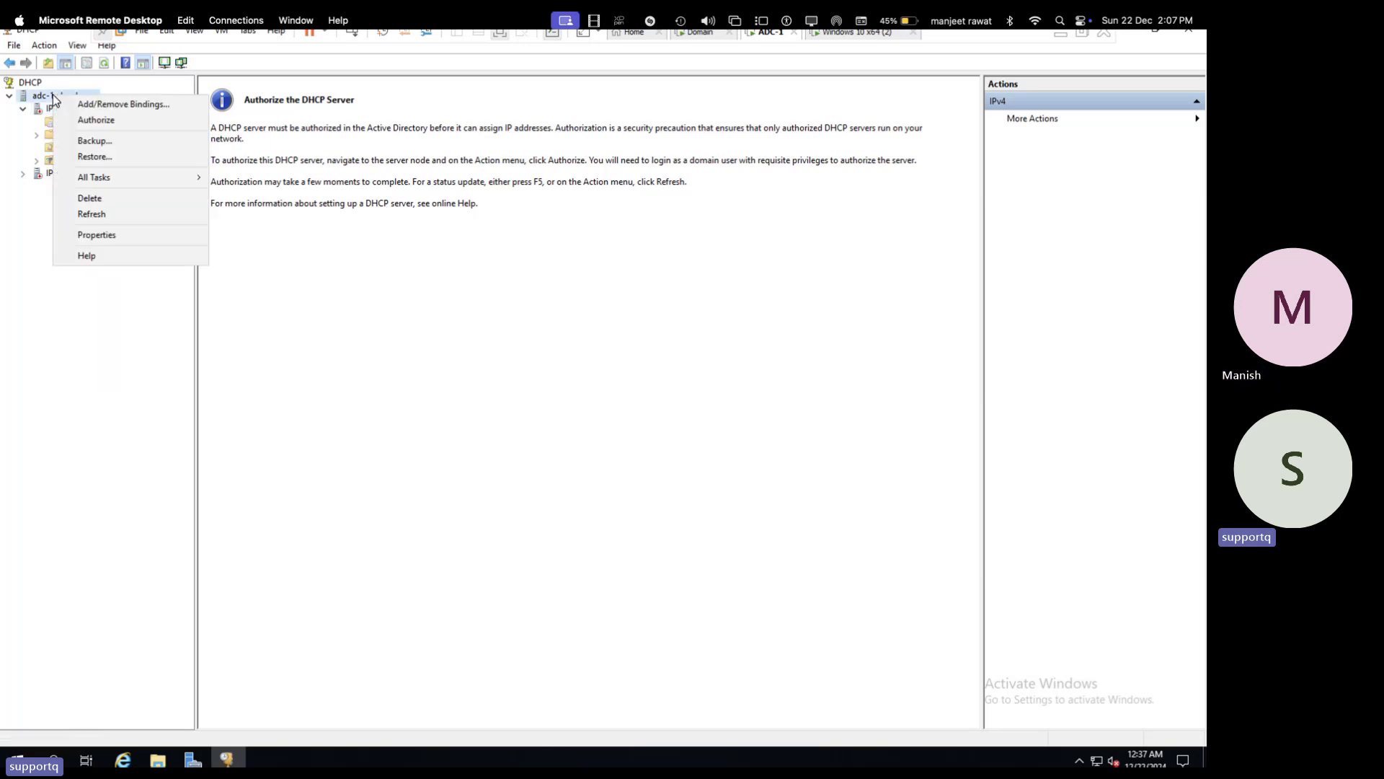
pyautogui.click(92, 121)
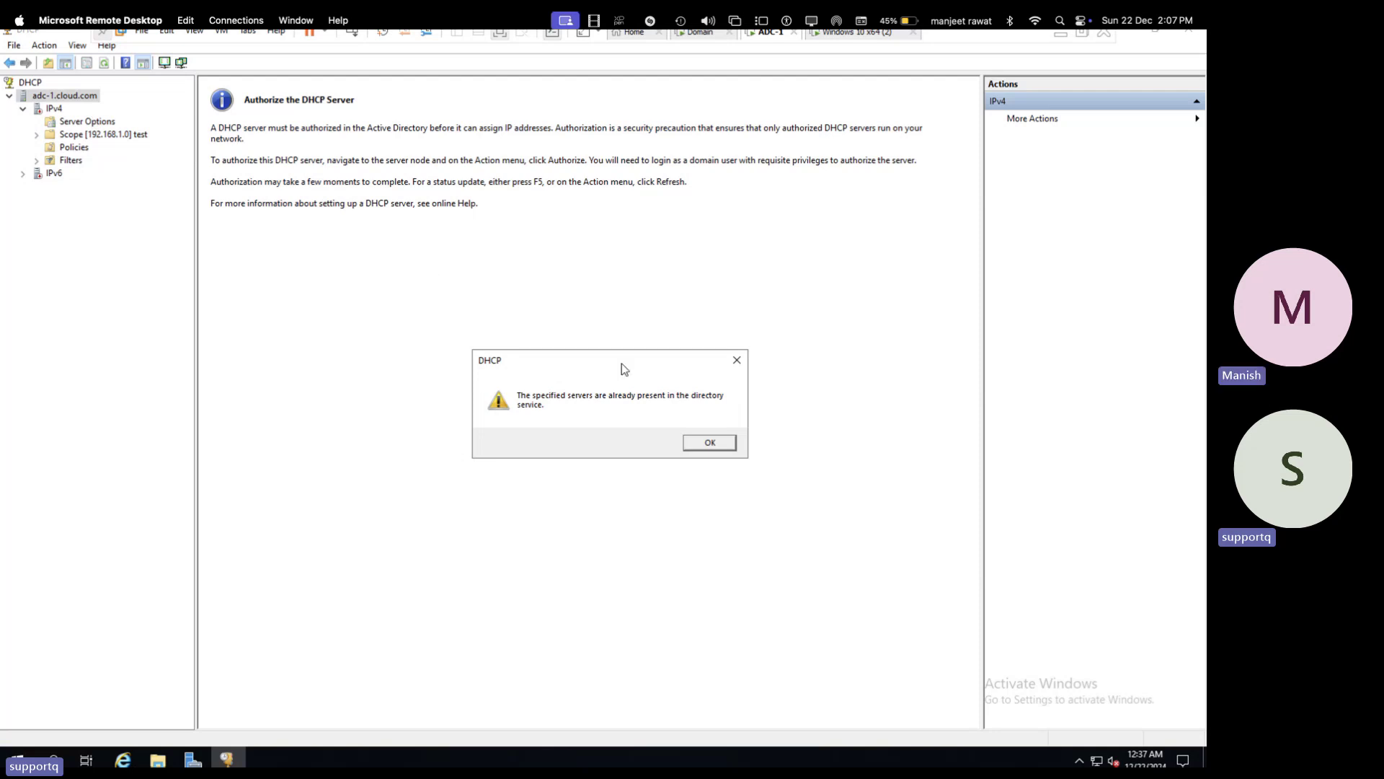
pyautogui.click(722, 446)
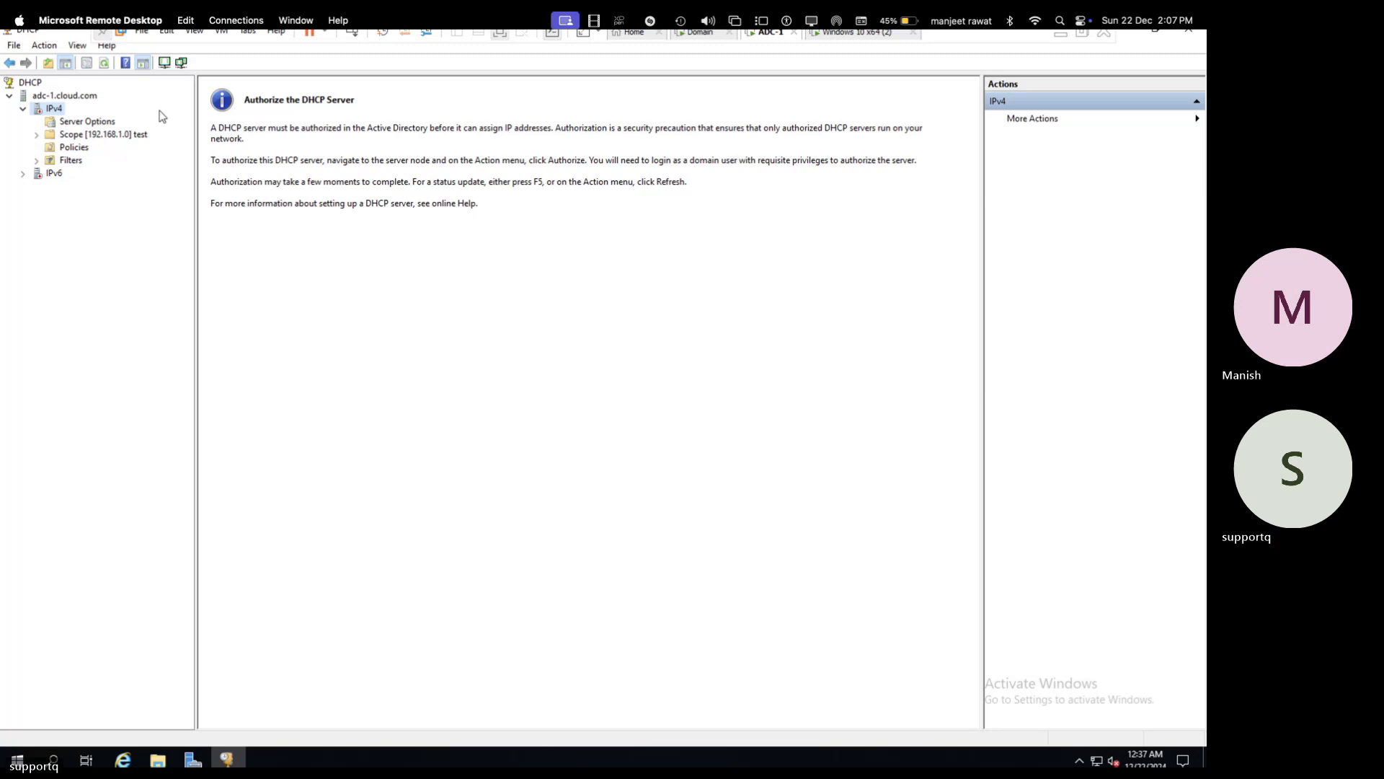
# - Refresh the DHCP console, check IPv6, then reselect and refresh IPv4
pyautogui.click(103, 66)
pyautogui.doubleClick(54, 174)
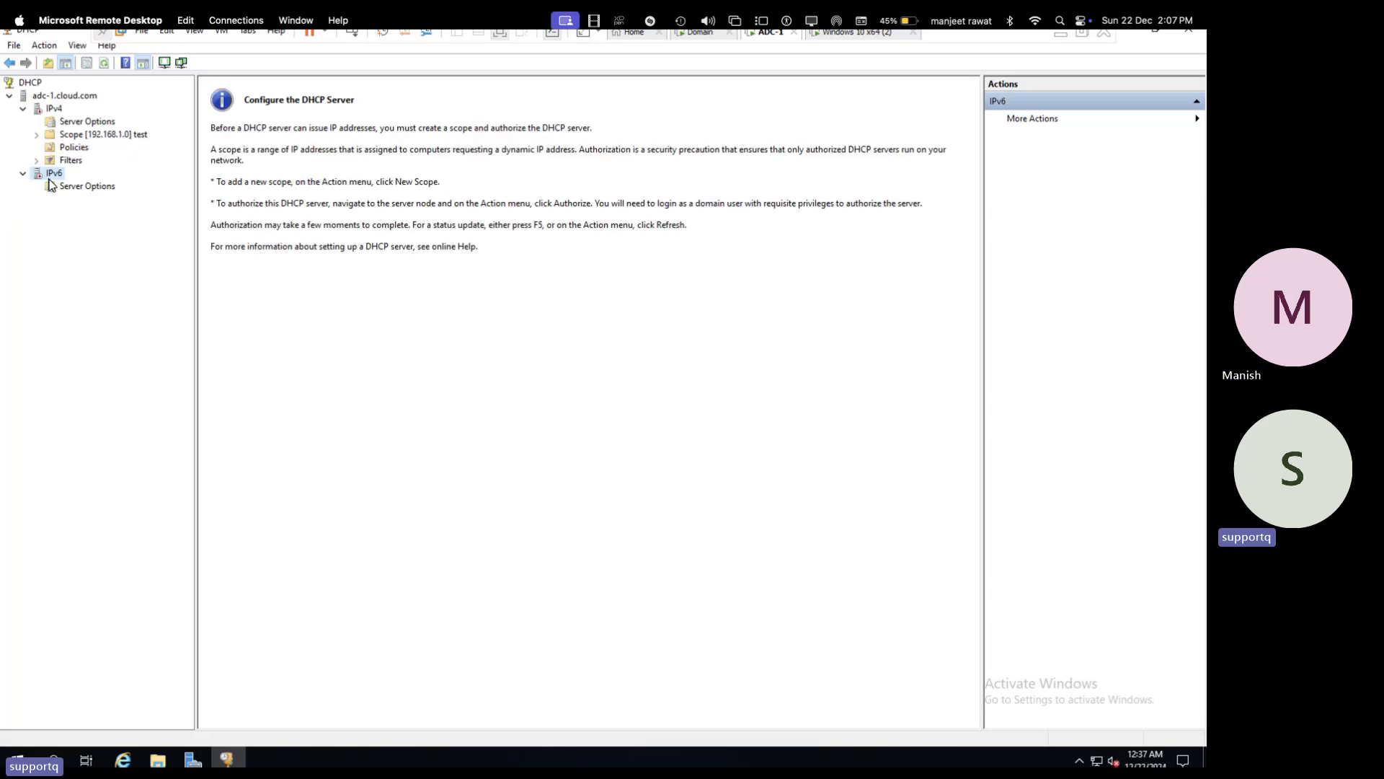
pyautogui.click(62, 109)
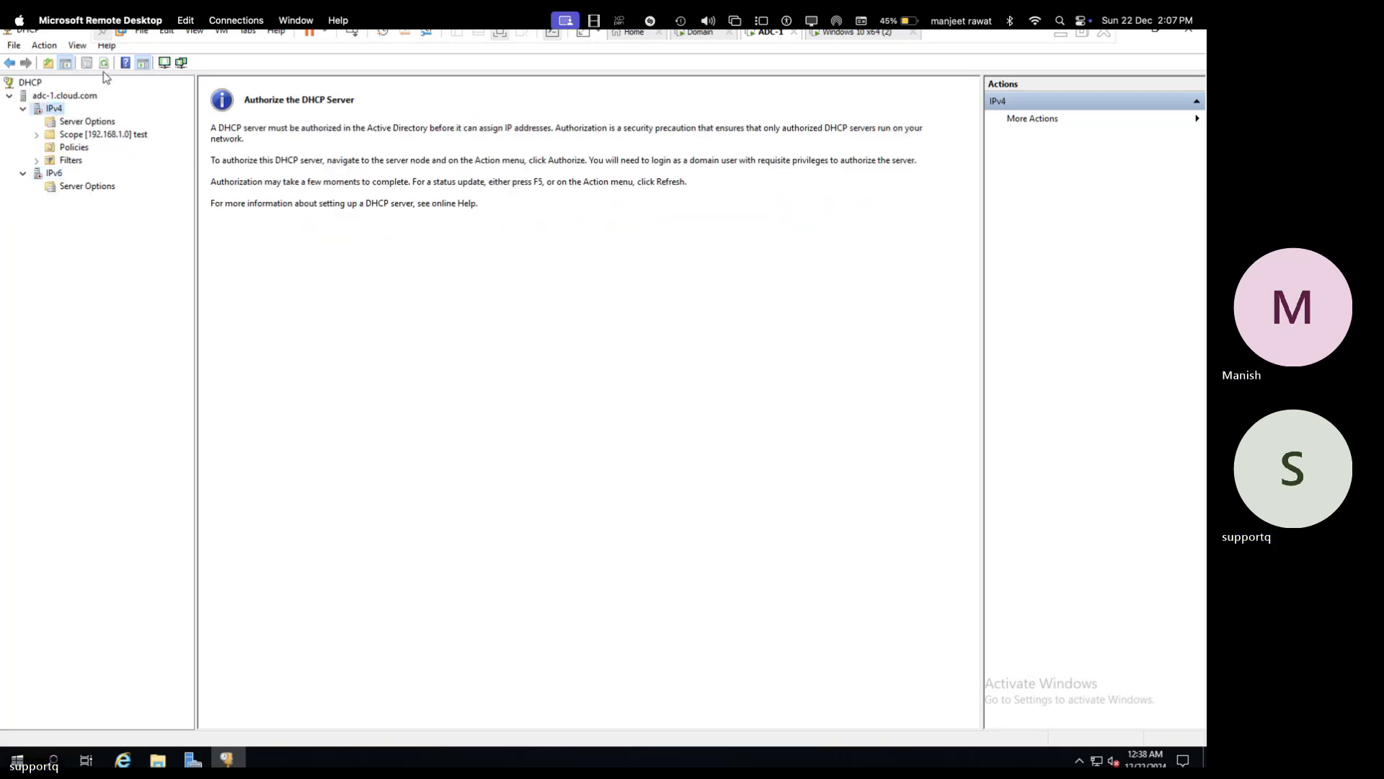
pyautogui.click(104, 66)
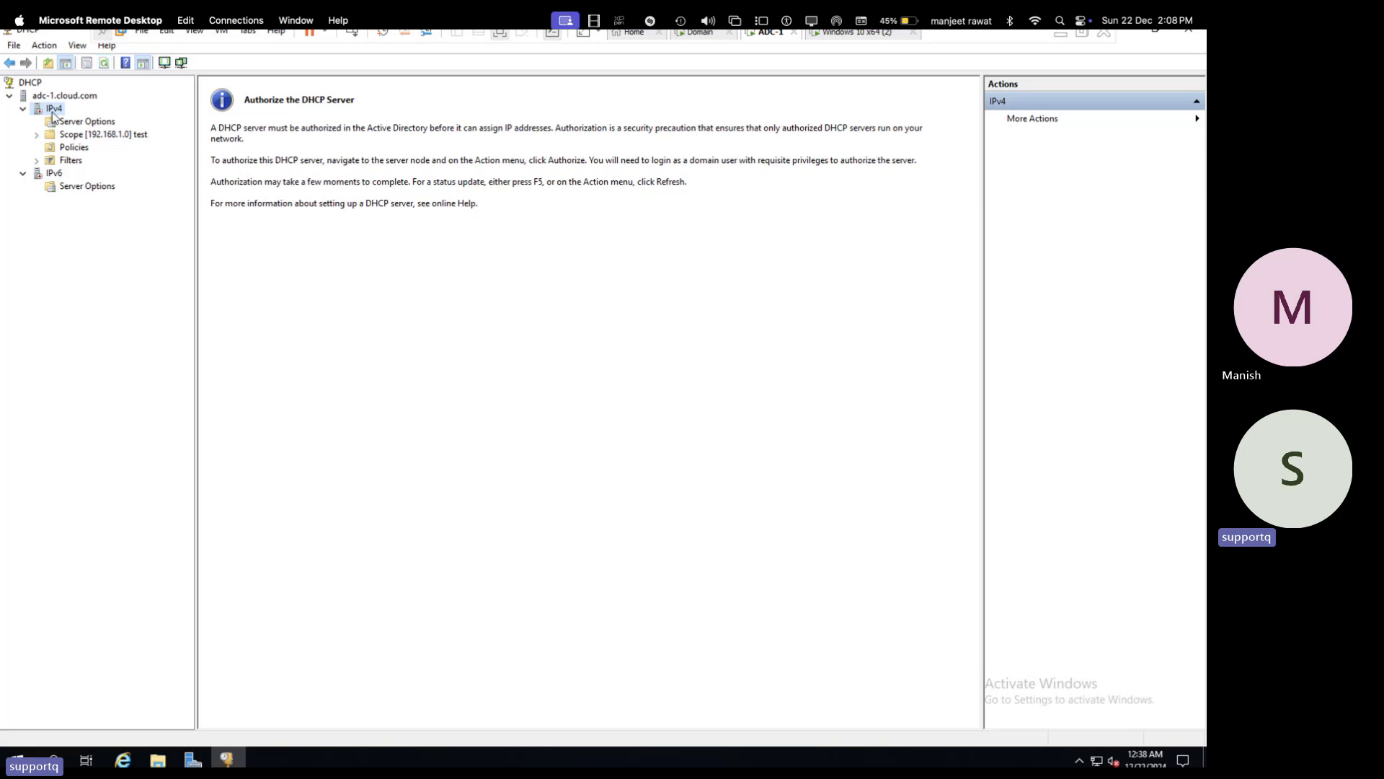
# - Inspect Scope [192.168.1.0] test's address pool and leases, then return to the Domain VM
pyautogui.doubleClick(104, 137)
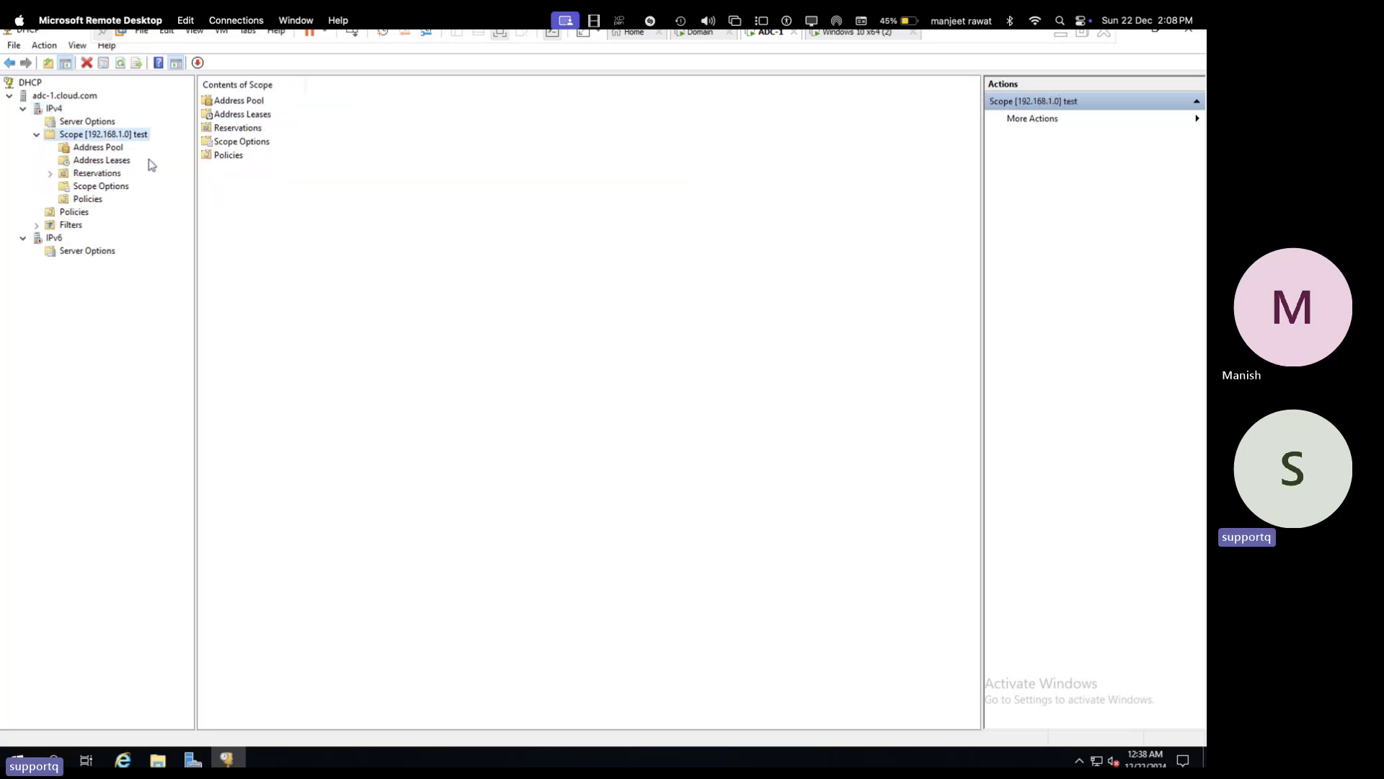
pyautogui.click(110, 152)
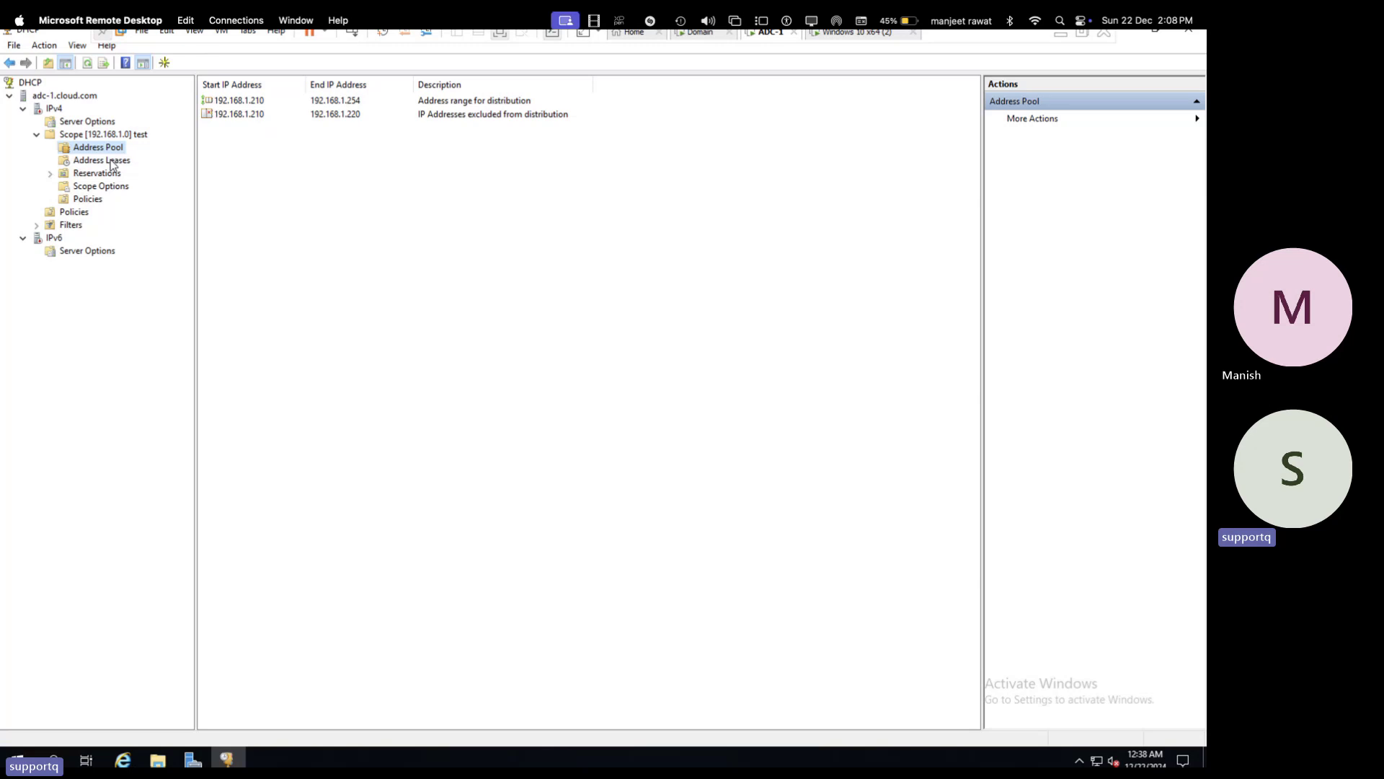
pyautogui.click(111, 160)
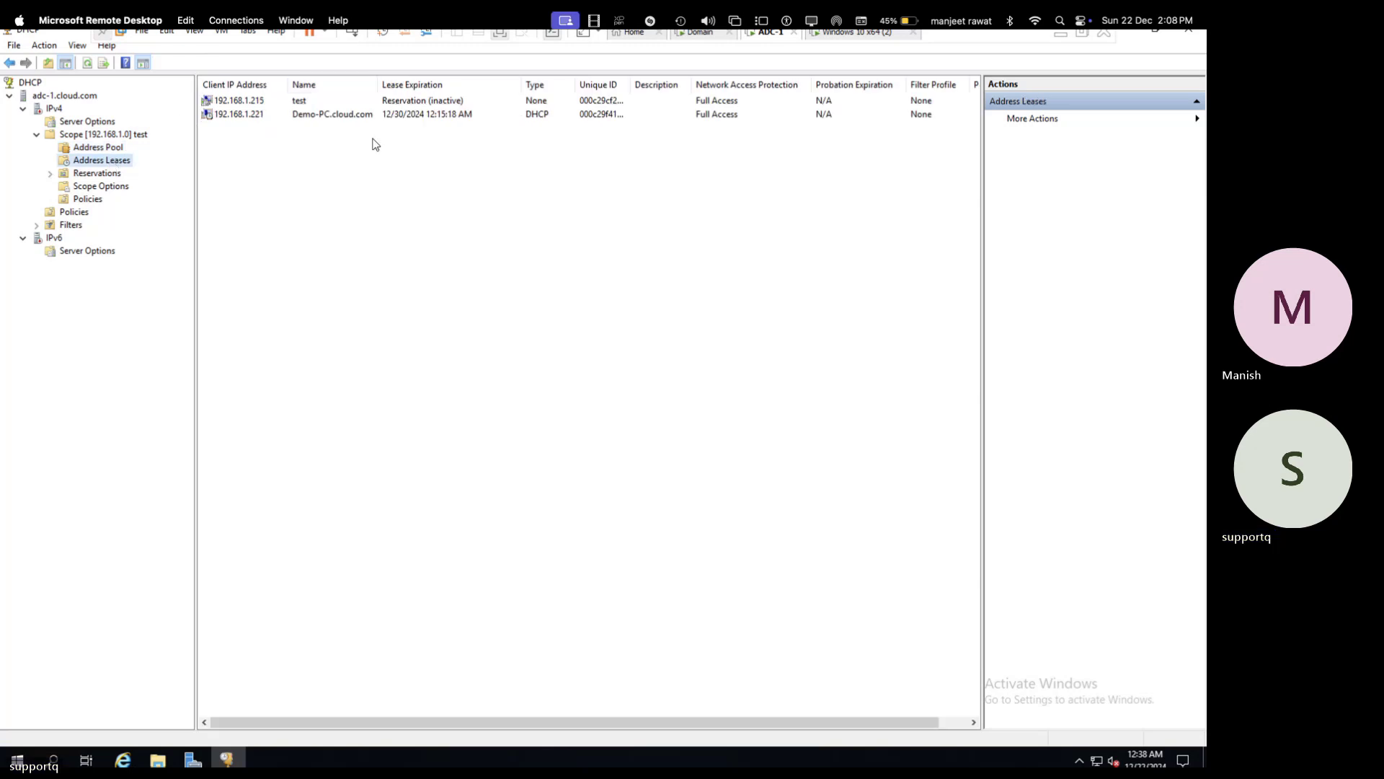
pyautogui.click(701, 32)
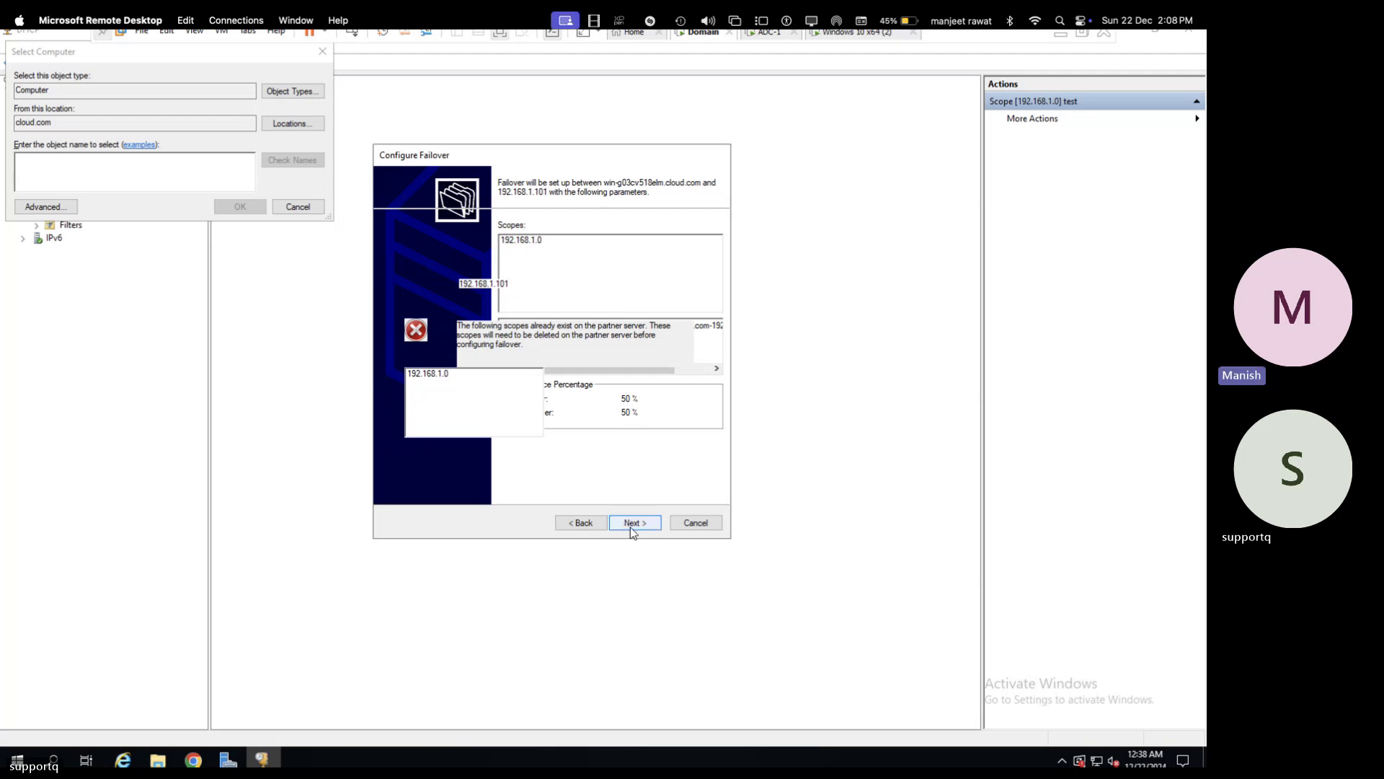
# - Reset the Domain virtual machine through Power > Reset so it restarts at the VMware logo
pyautogui.rightClick(703, 39)
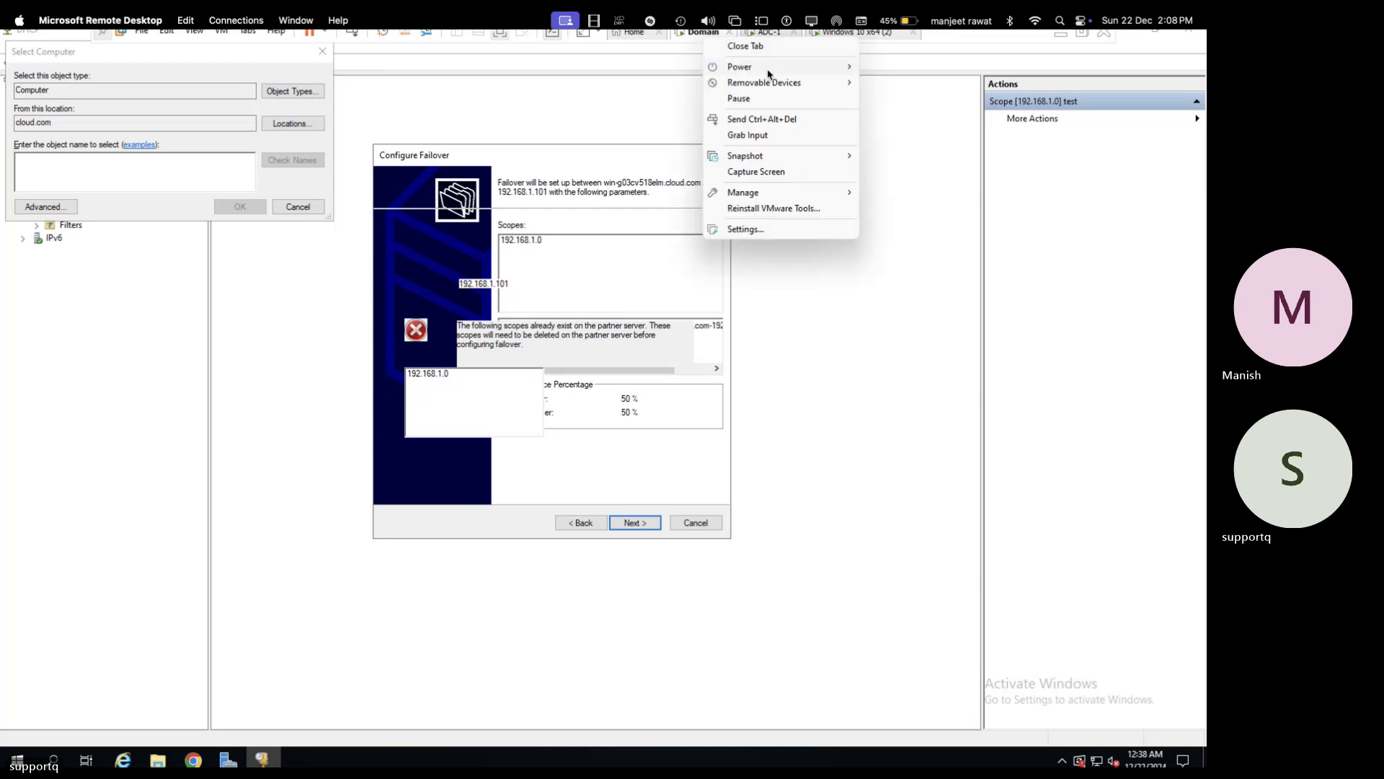
pyautogui.moveTo(770, 71)
pyautogui.click(891, 183)
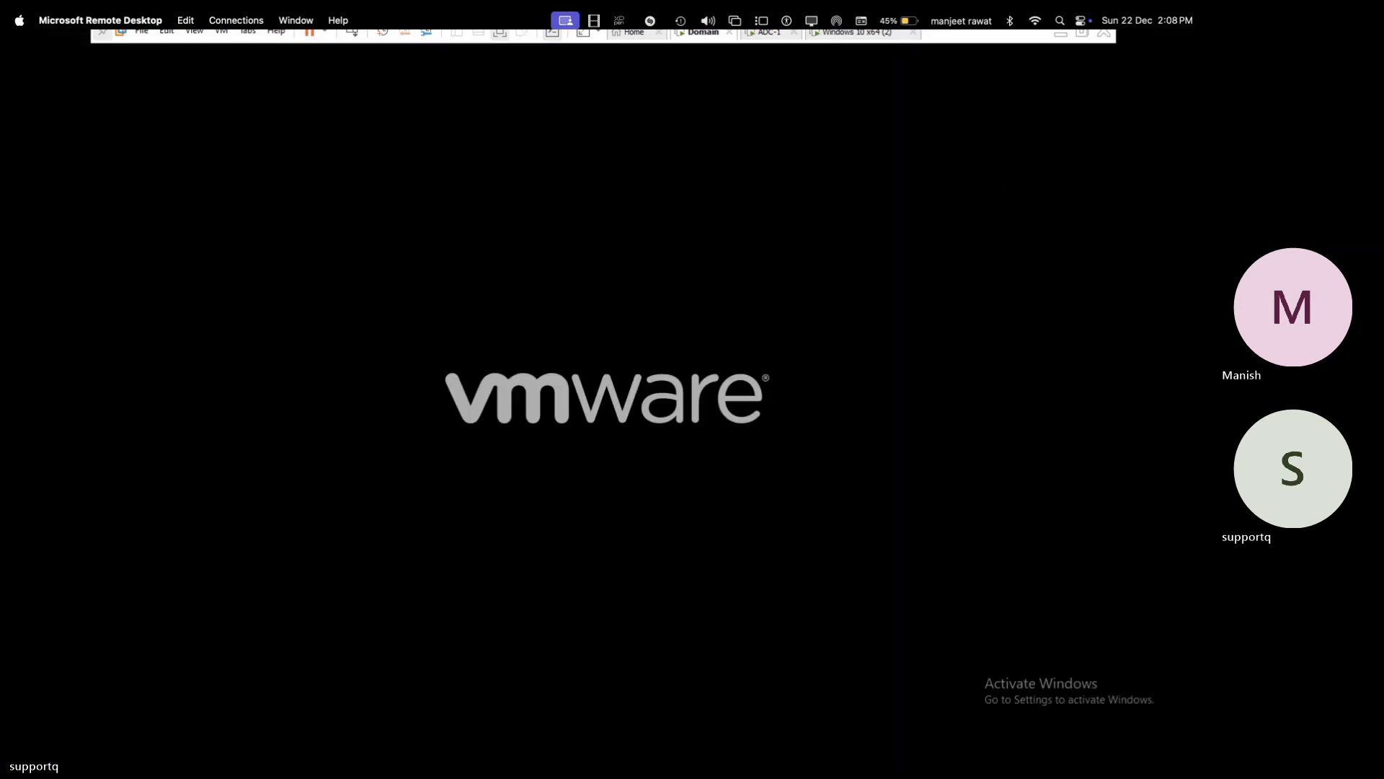
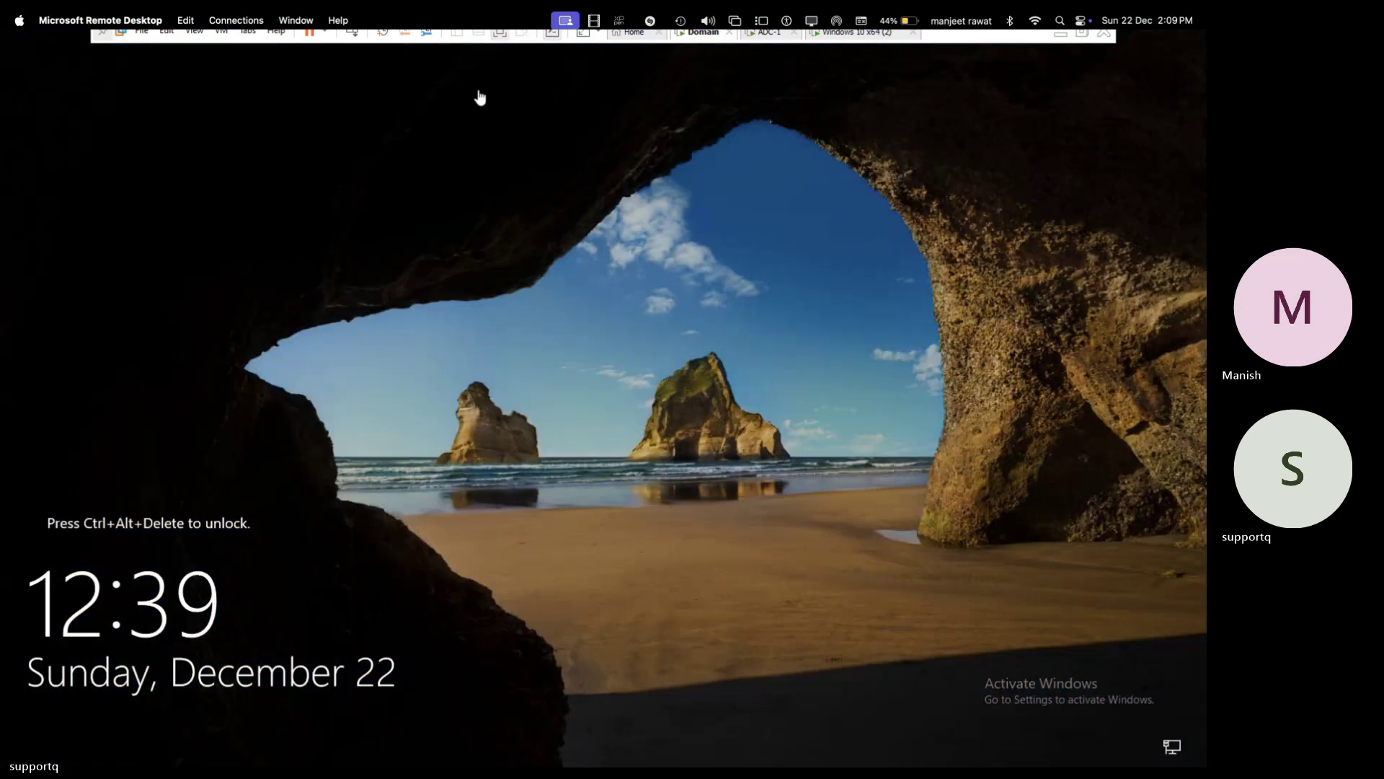
# - Exit full screen and sign in to the Domain VM as domain Administrator with the account password
pyautogui.moveTo(1038, 62)
pyautogui.click(1083, 34)
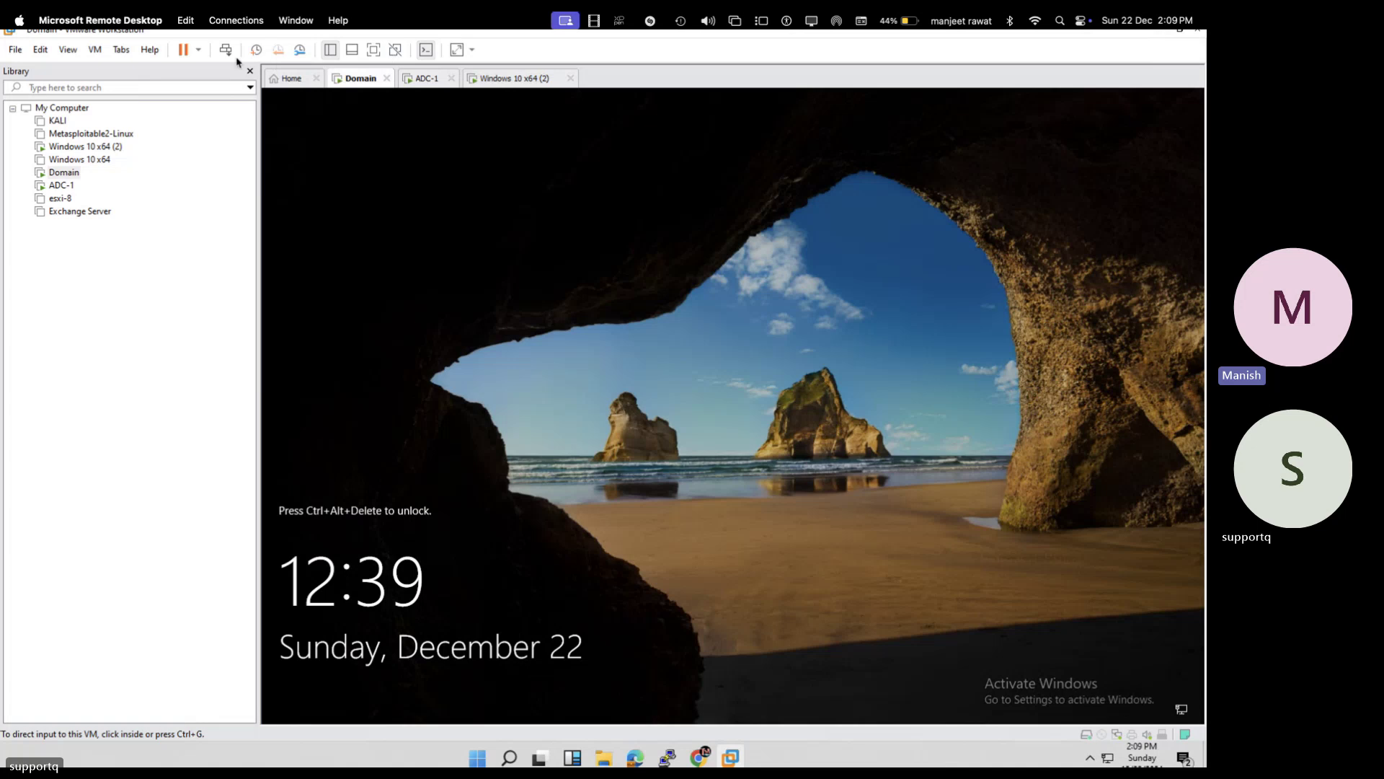
pyautogui.click(225, 49)
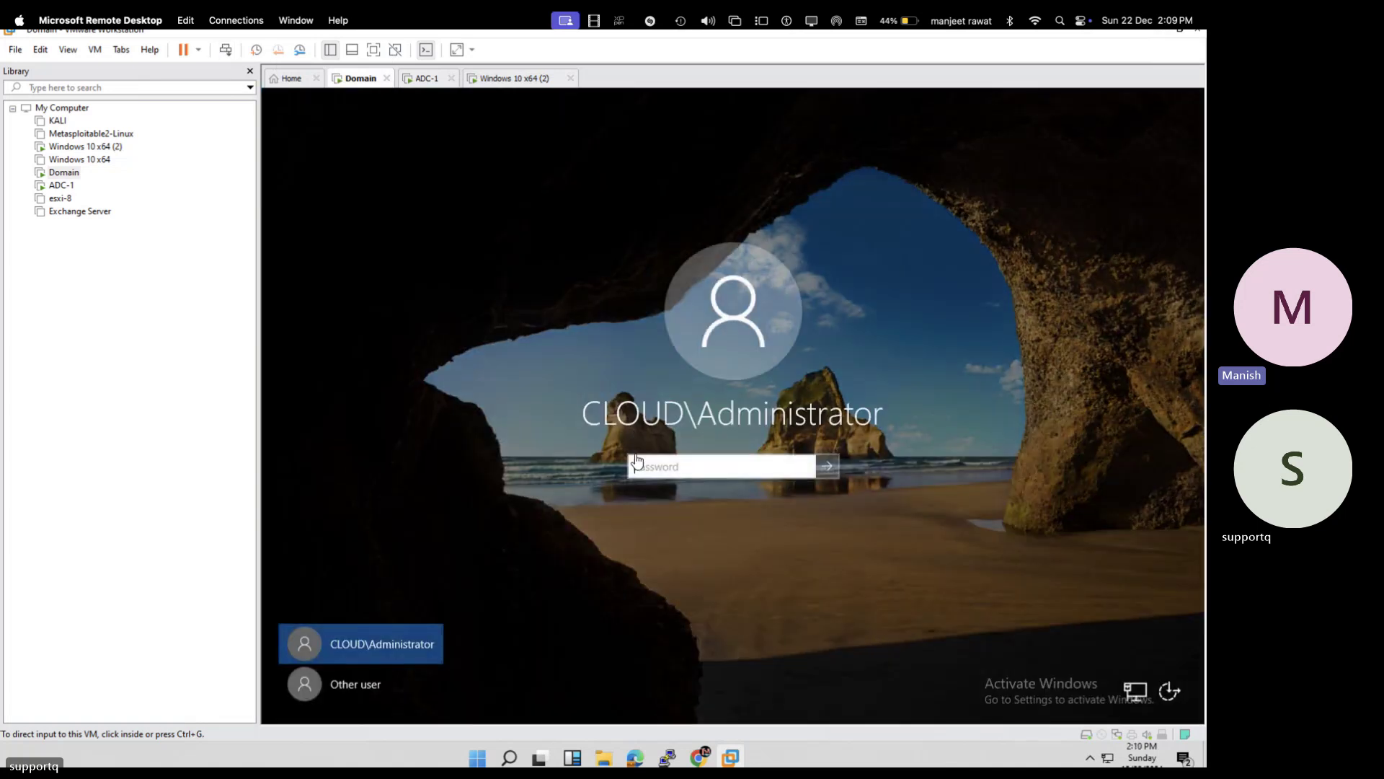
pyautogui.click(635, 456)
pyautogui.write('P')
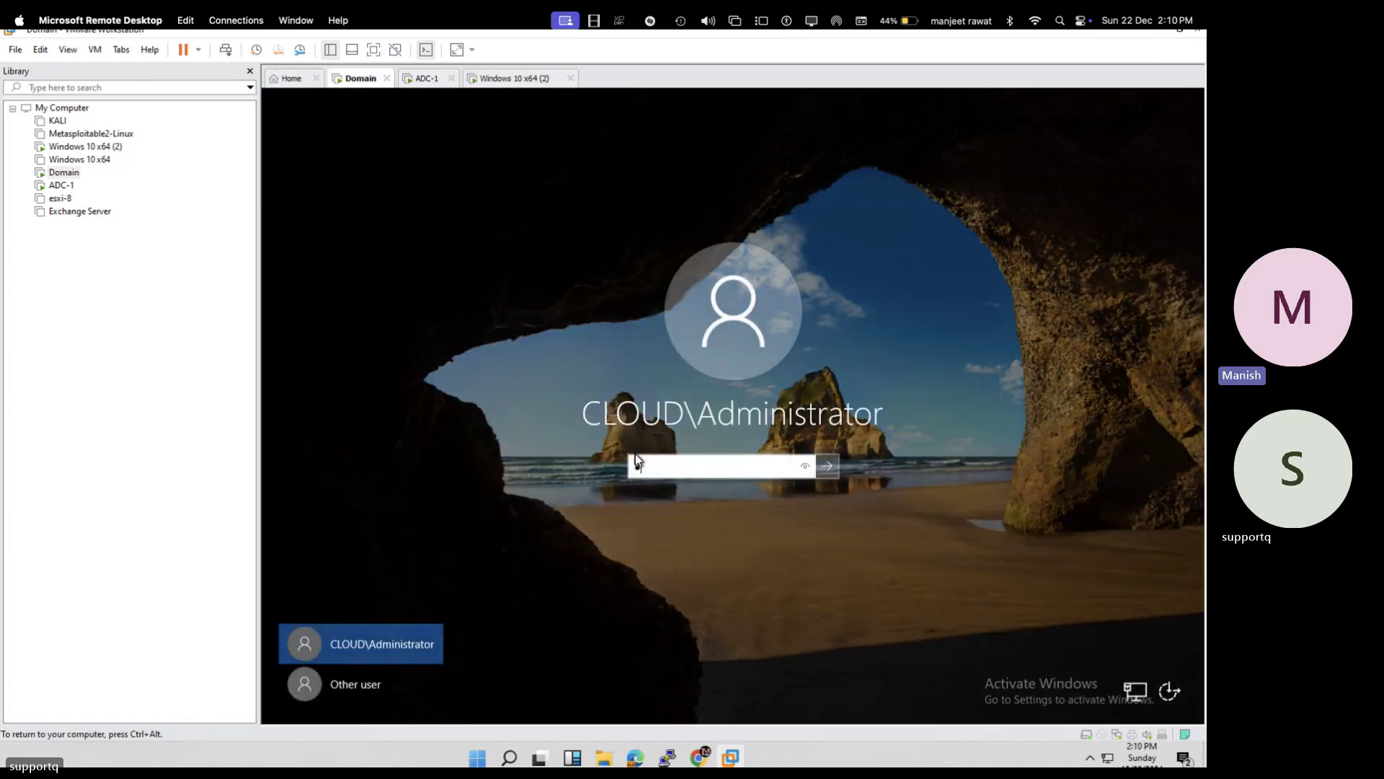
pyautogui.write('●●●●●●●●')
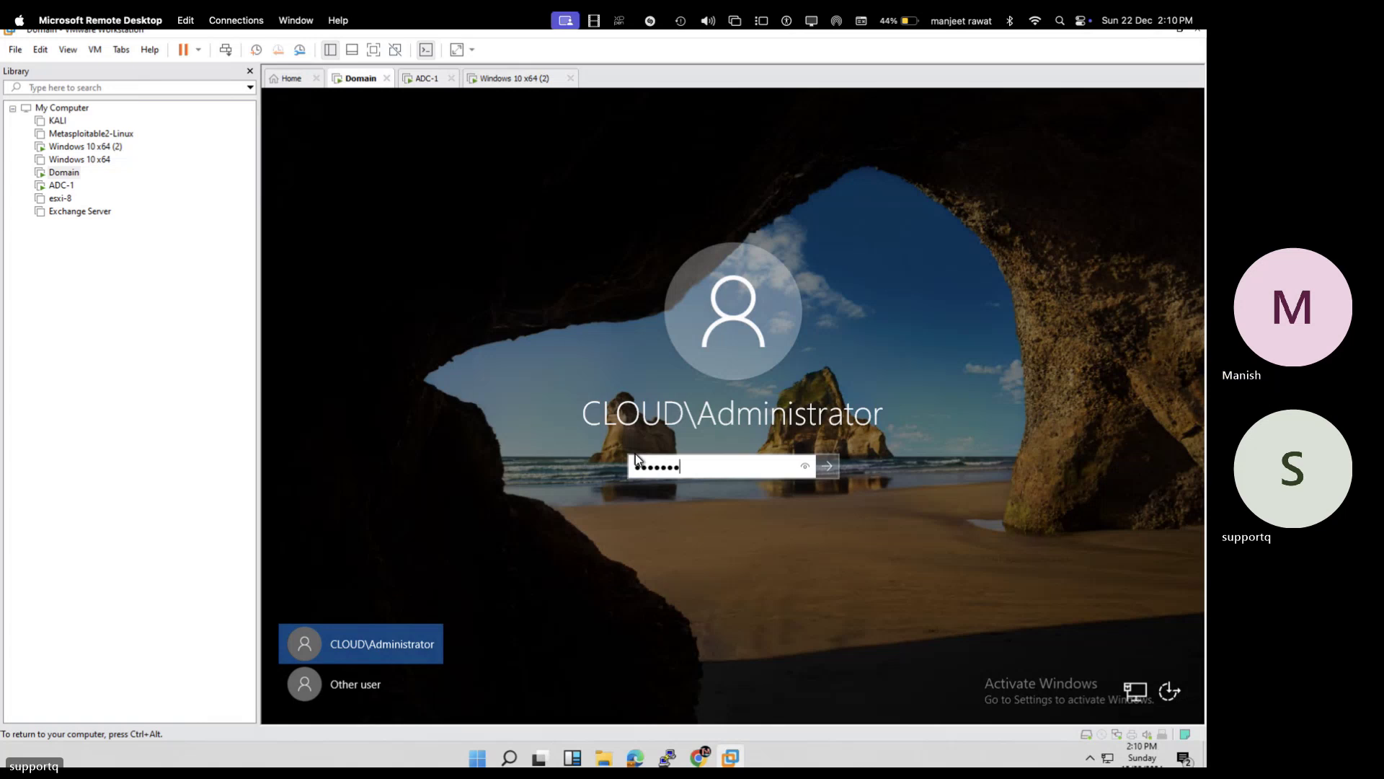
pyautogui.press('Return')
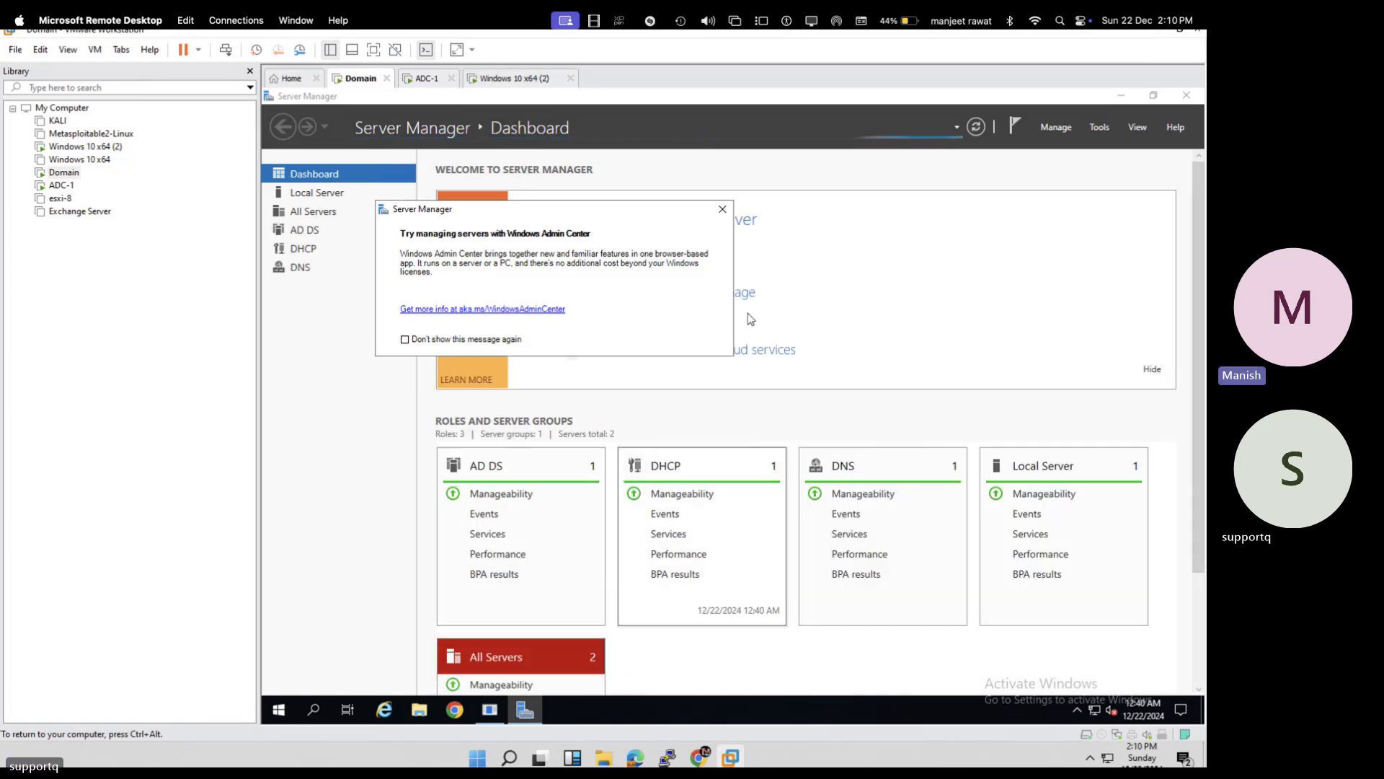
# - Close the Windows Admin Center notice, make the VM full screen, and launch DHCP from Server Manager Tools
pyautogui.click(721, 209)
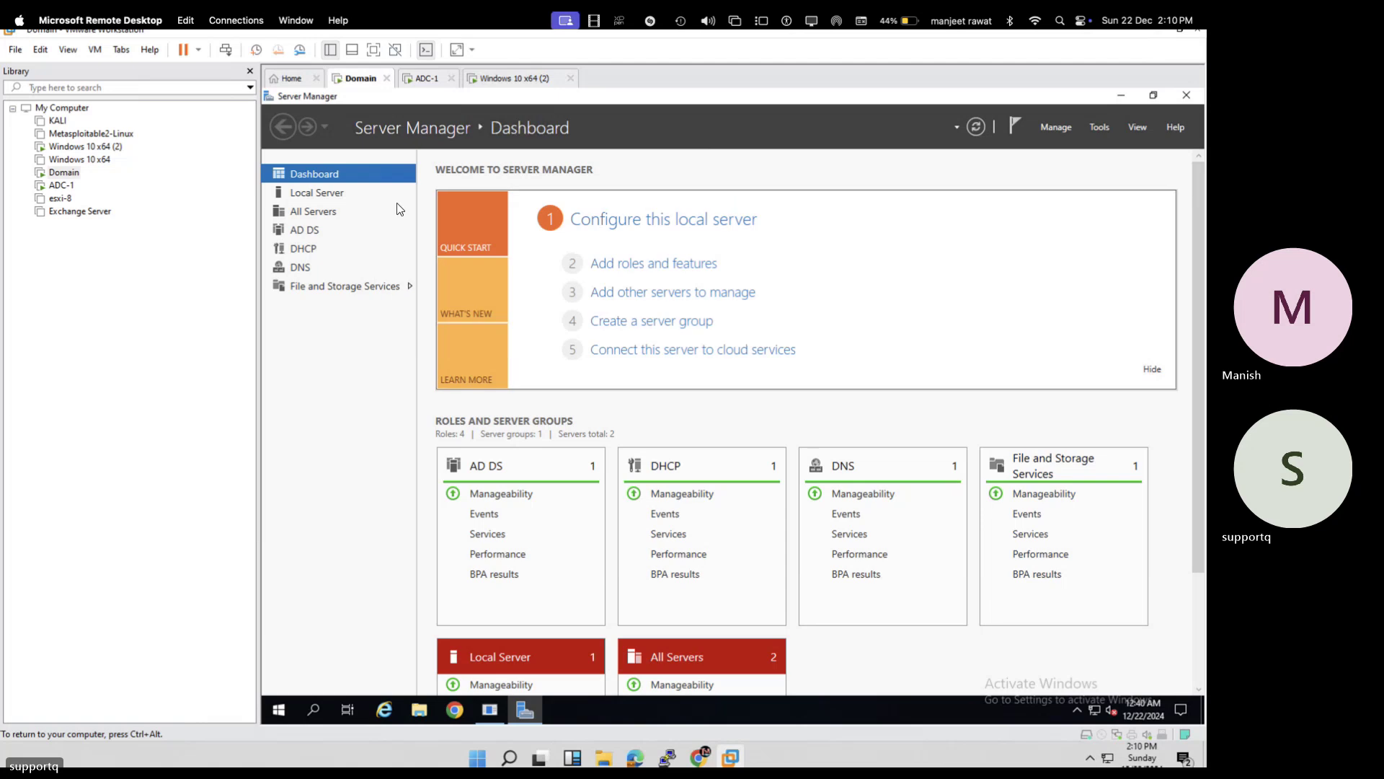
pyautogui.click(374, 49)
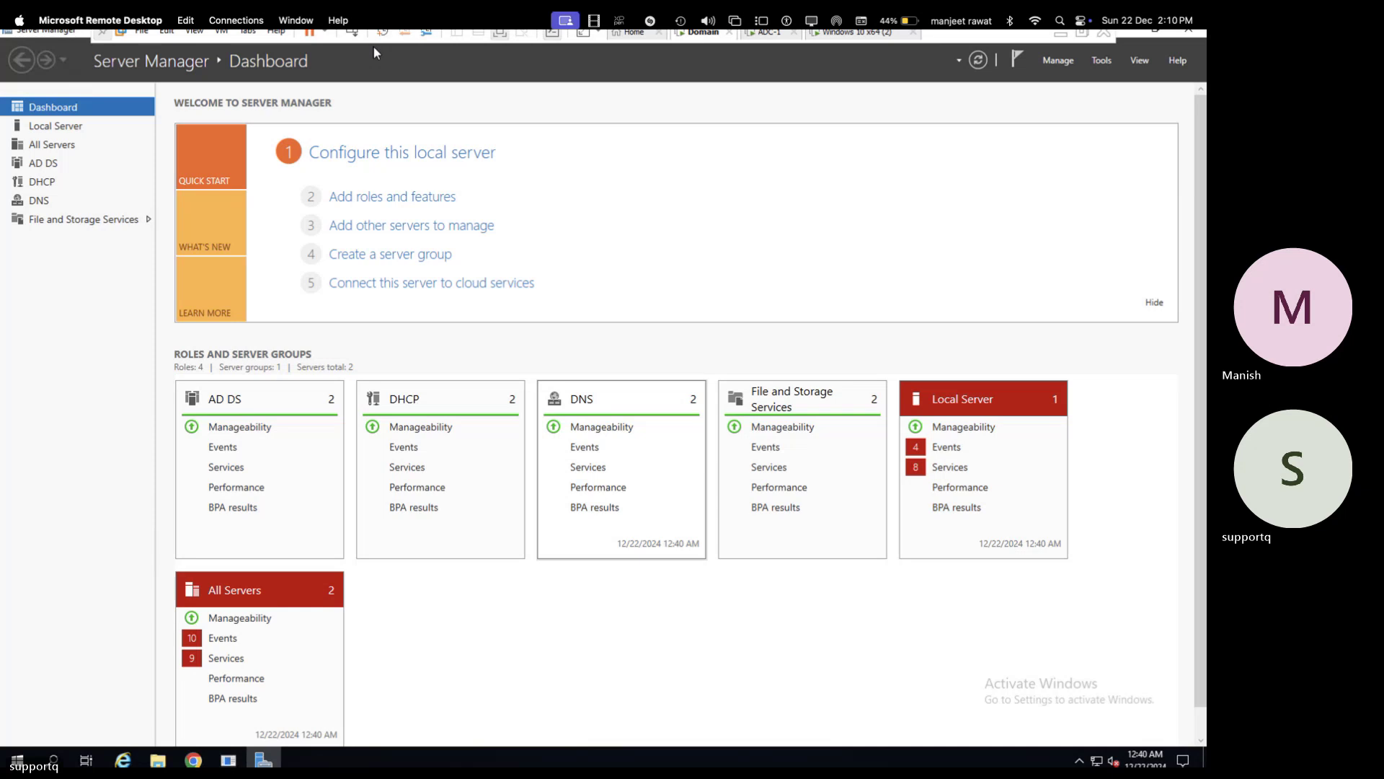
pyautogui.click(1106, 67)
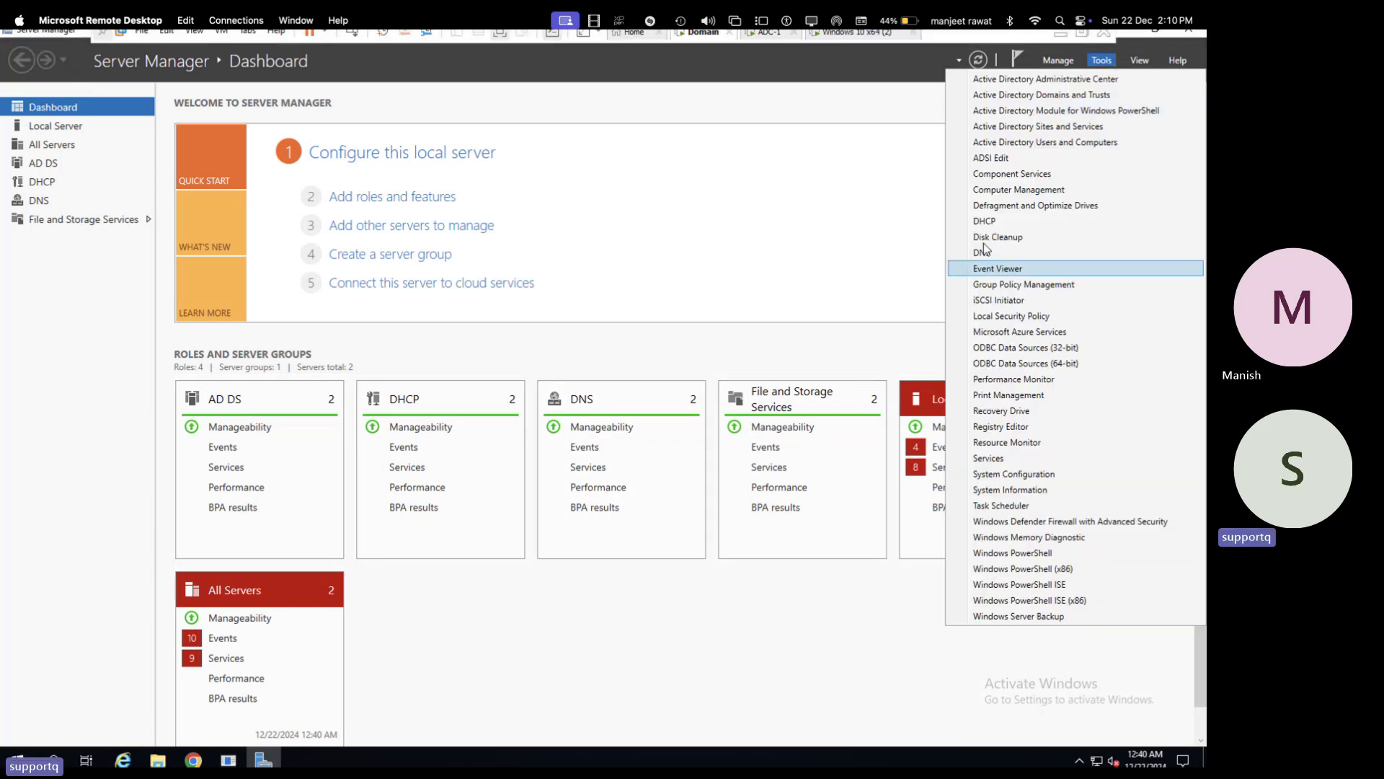
pyautogui.click(985, 221)
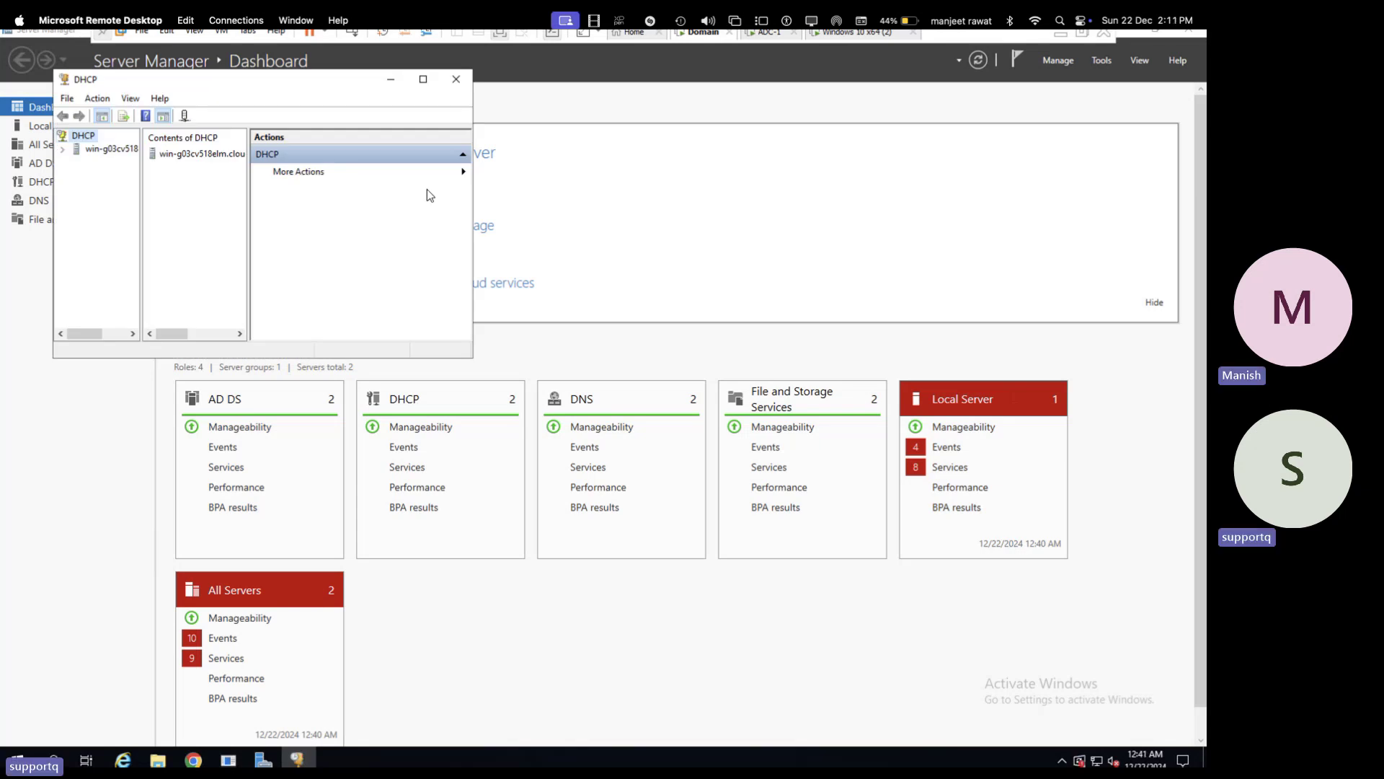
# - Maximize the DHCP console and expand the server, IPv4, Scope [192.168.1.0] test and Reservations nodes
pyautogui.click(423, 79)
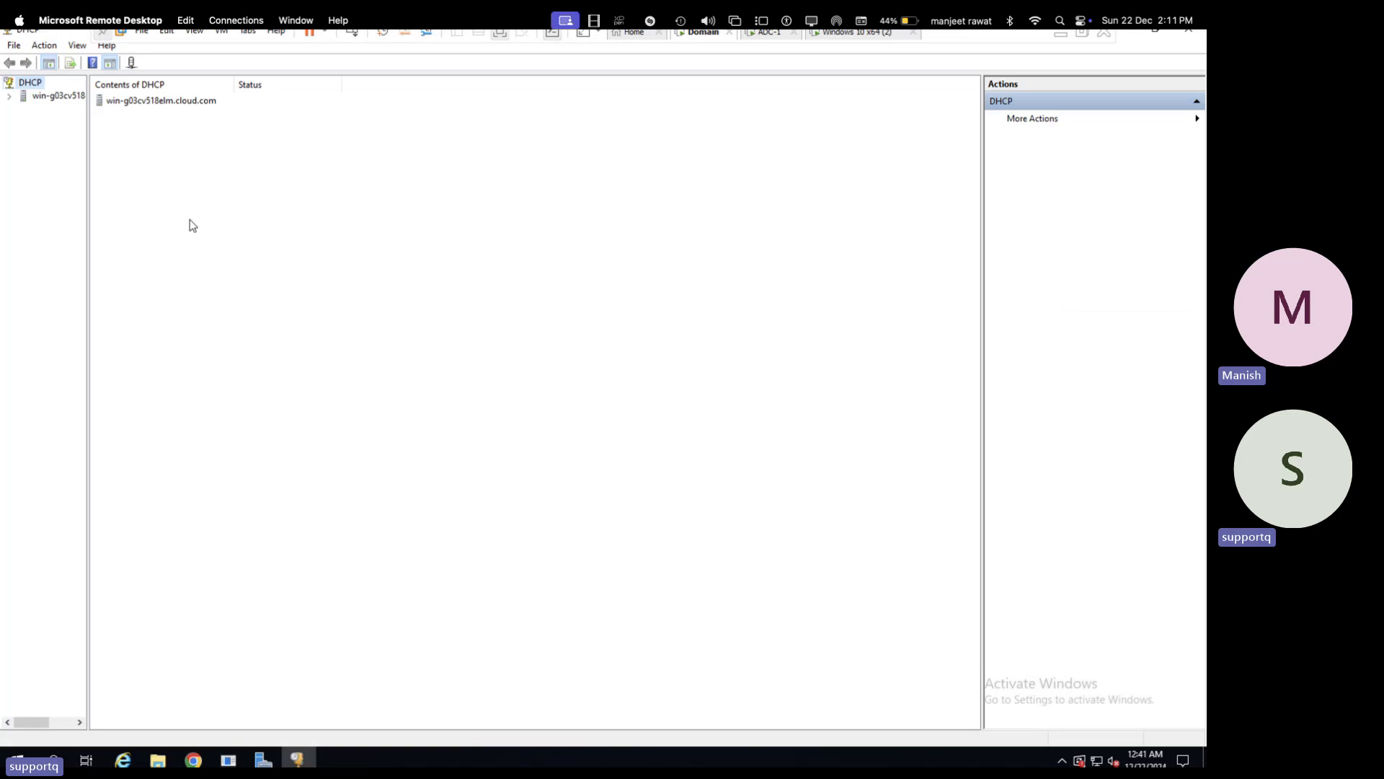
pyautogui.click(22, 101)
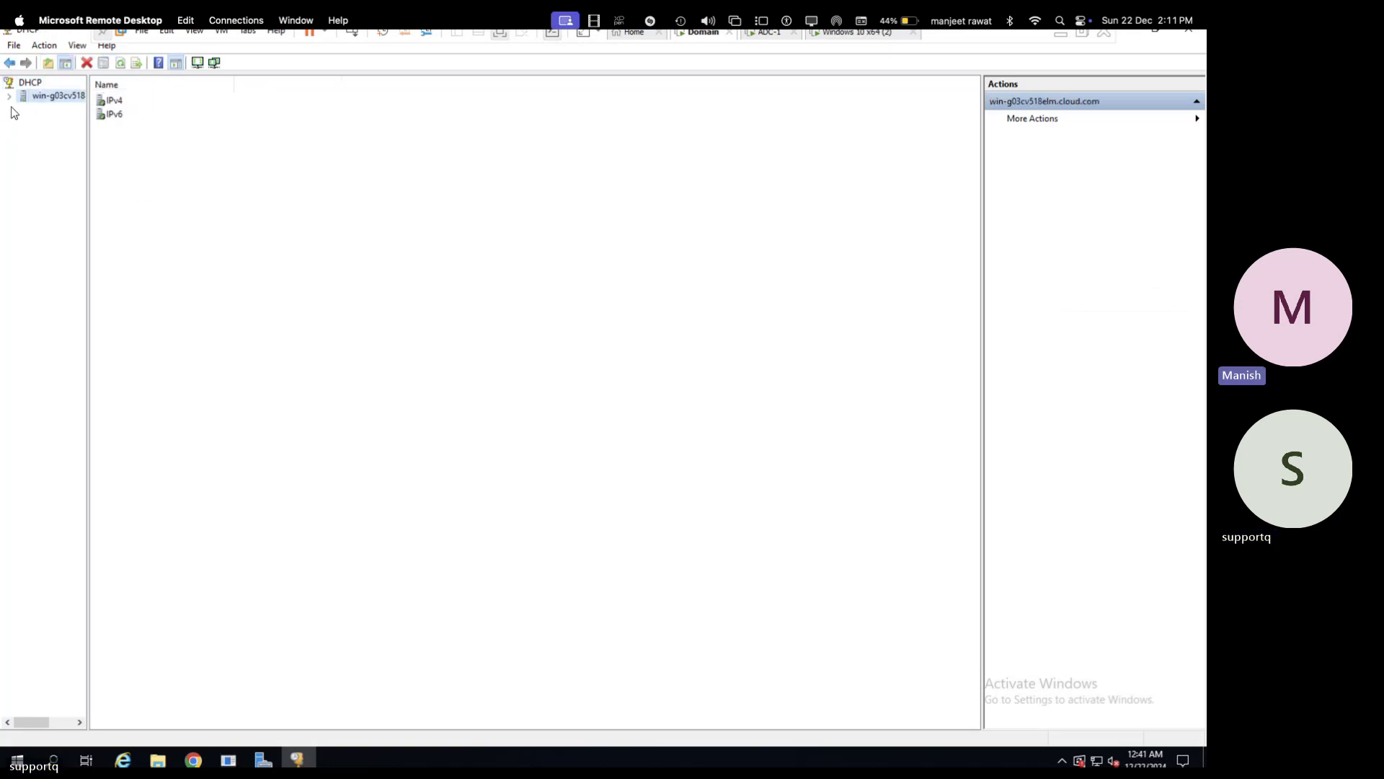
pyautogui.click(10, 97)
pyautogui.click(23, 109)
pyautogui.click(37, 121)
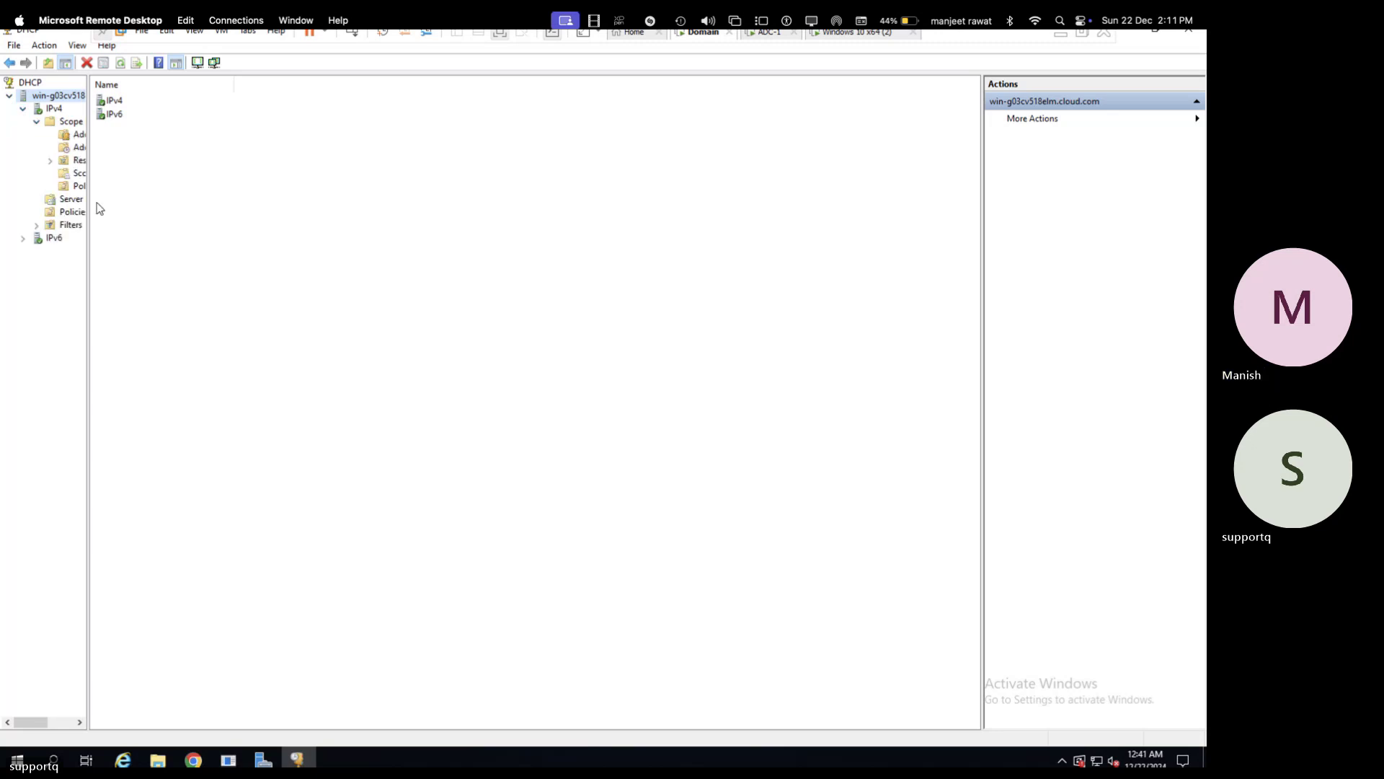
pyautogui.moveTo(88, 189); pyautogui.dragTo(272, 186)
pyautogui.click(49, 160)
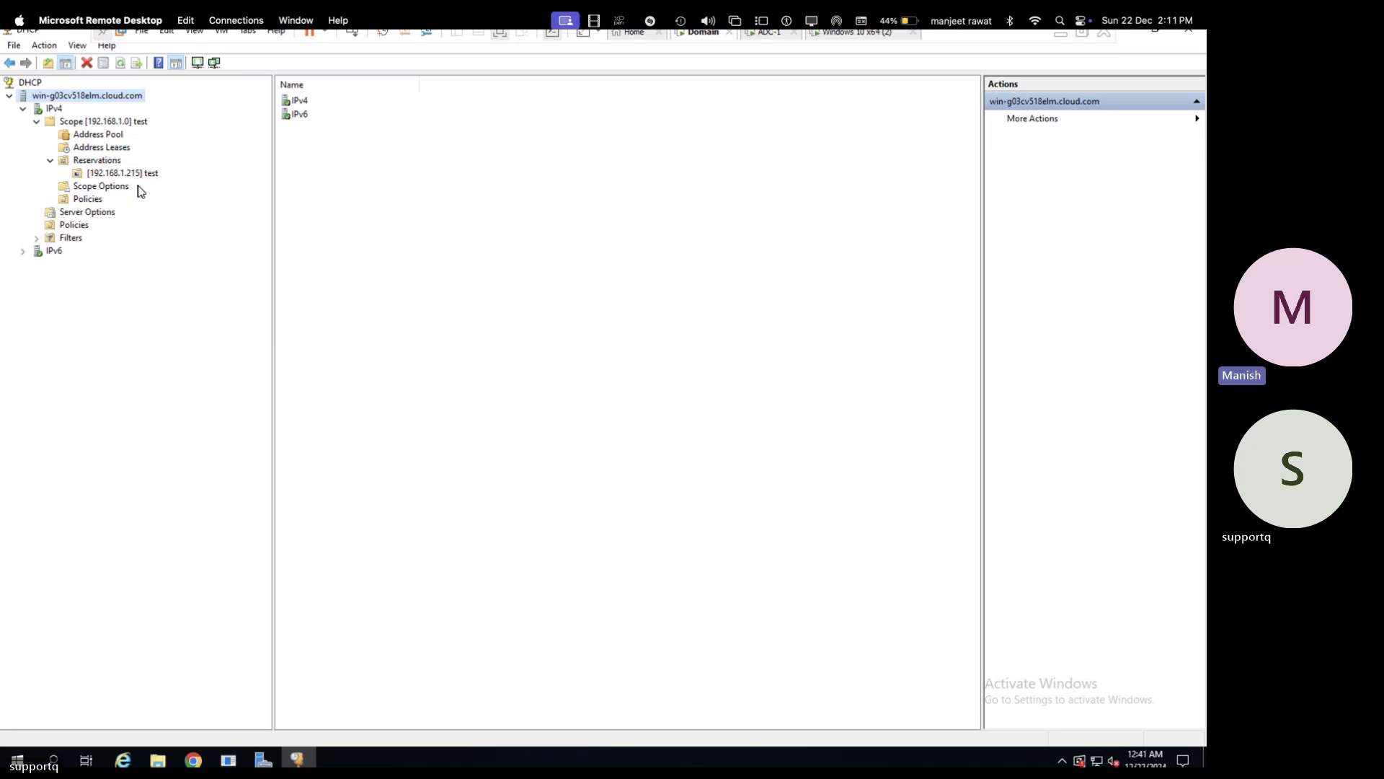
pyautogui.click(138, 124)
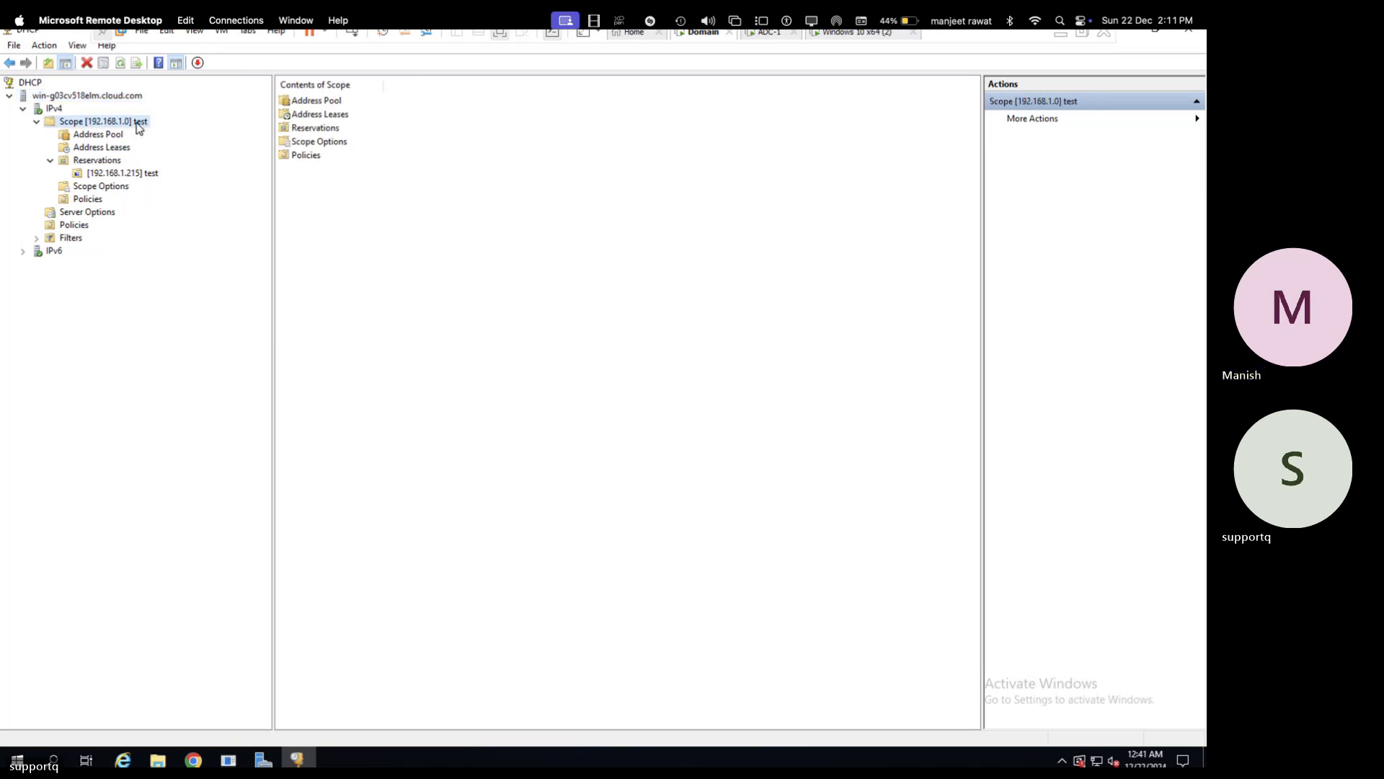
# - Start the Configure Failover wizard from the IPv4 actions, then cancel it
pyautogui.rightClick(54, 110)
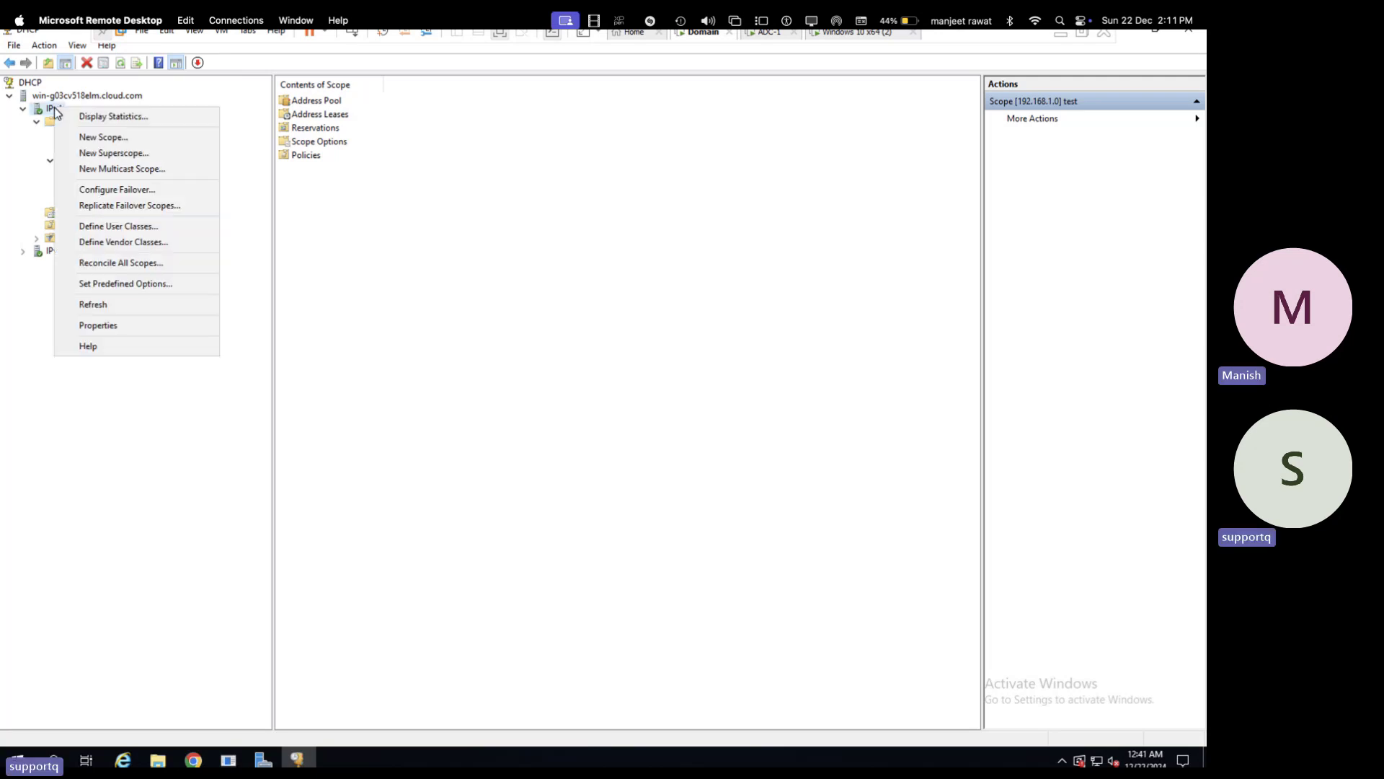
pyautogui.press('Escape')
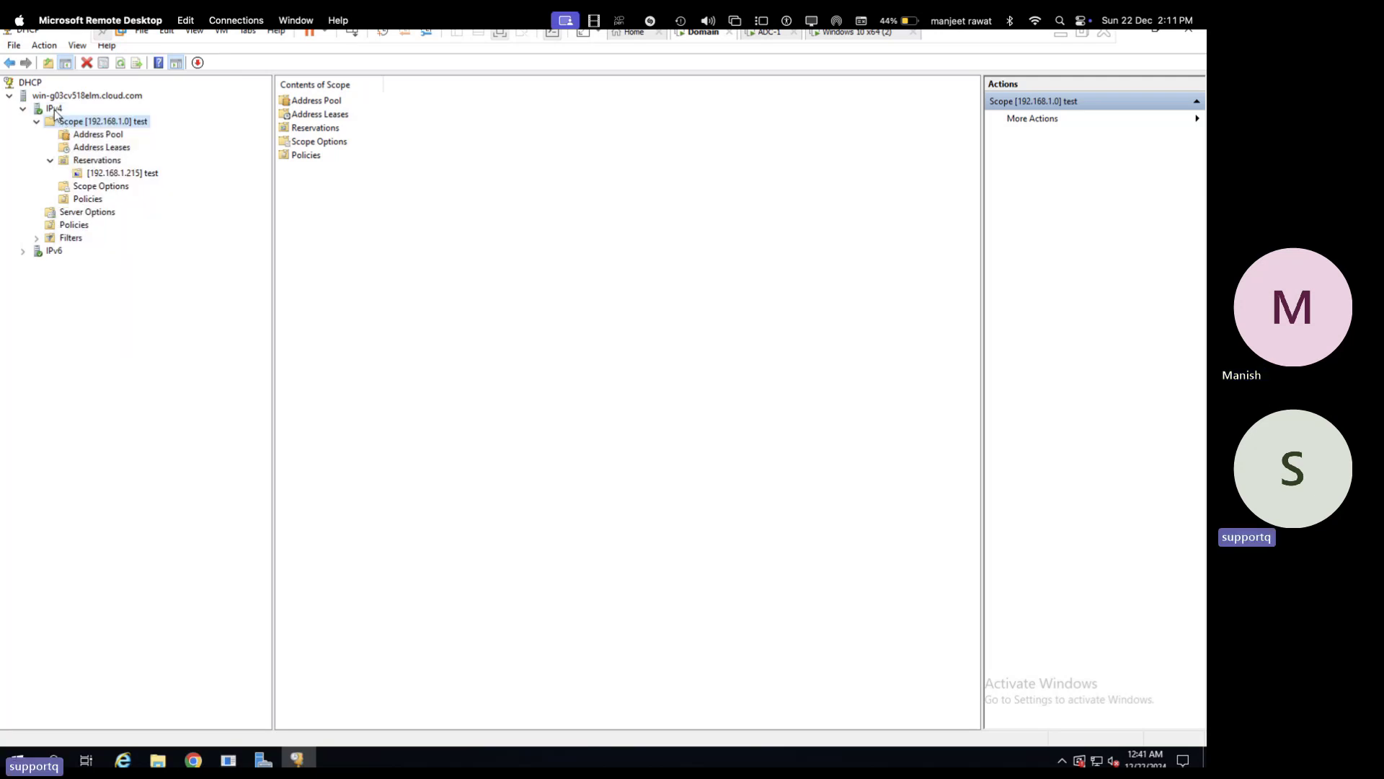
pyautogui.rightClick(55, 110)
pyautogui.click(117, 193)
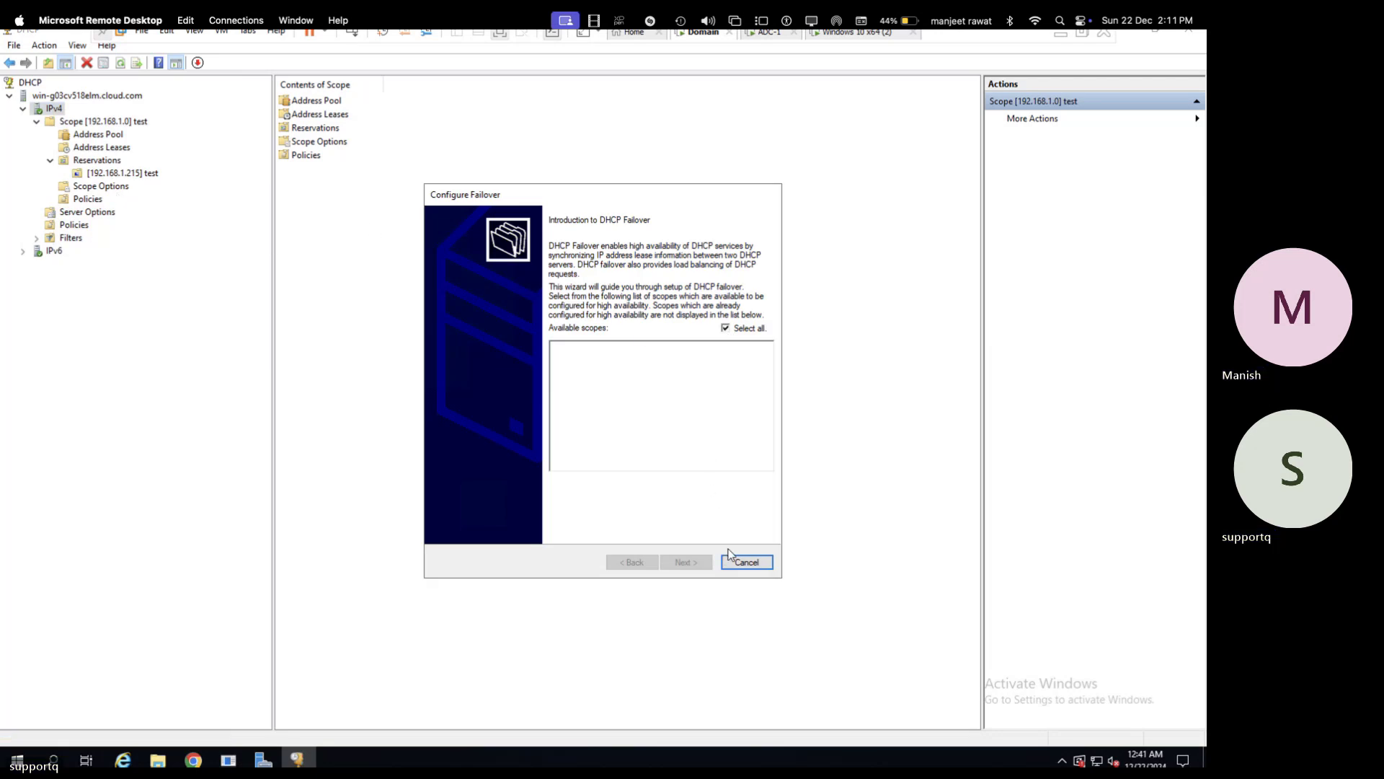
pyautogui.click(747, 561)
pyautogui.hotkey('ctrl', 'Right')
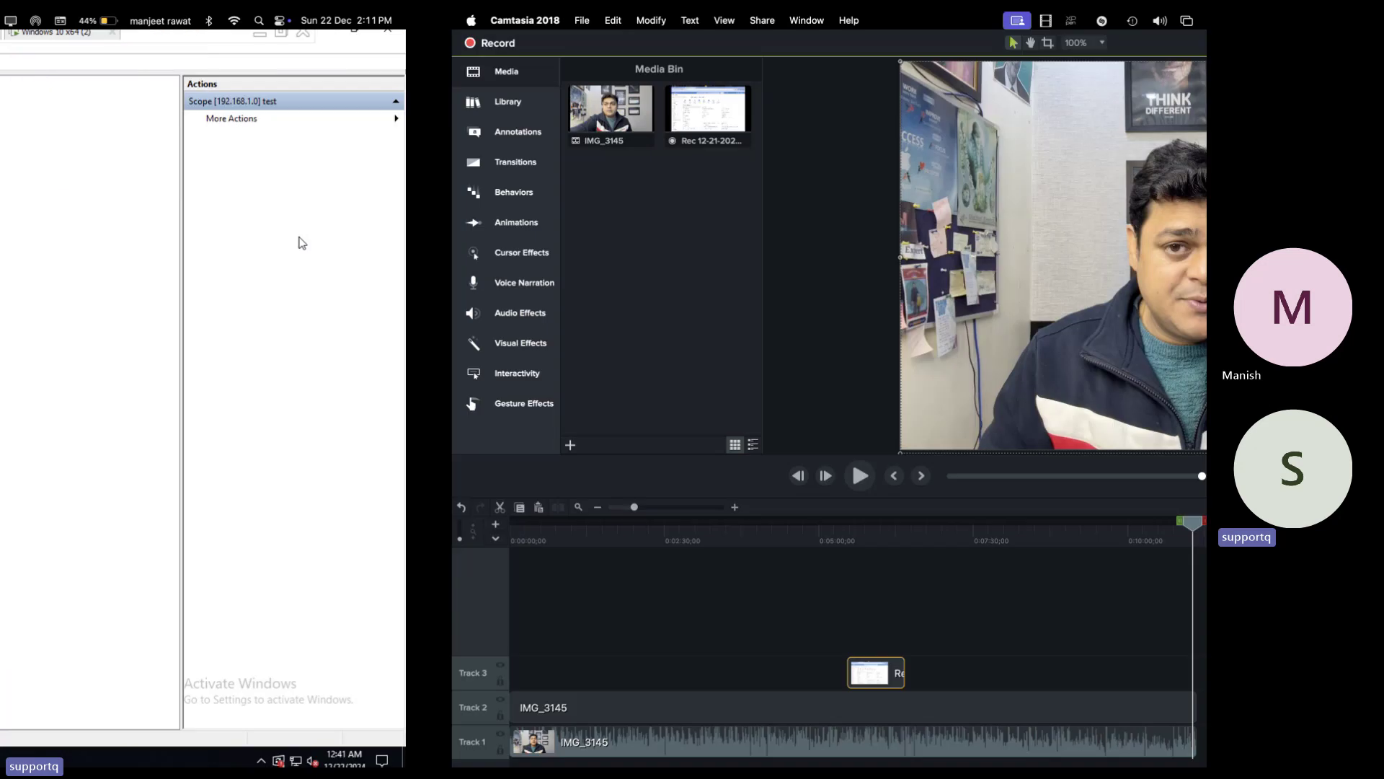
pyautogui.hotkey('ctrl', 'Left')
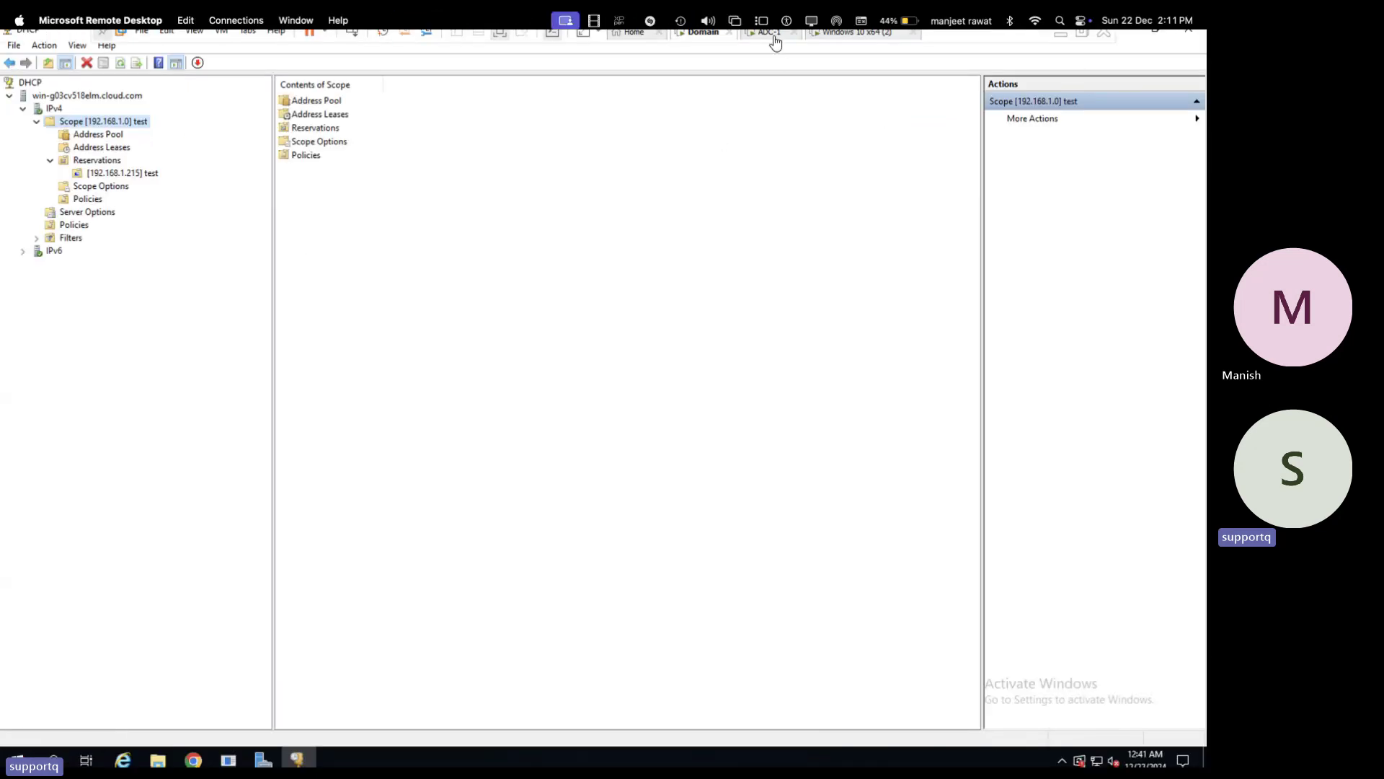
# - On the ADC-1 VM, authorize adc-1.cloud.com and dismiss the 'already authorized' notice
pyautogui.click(775, 42)
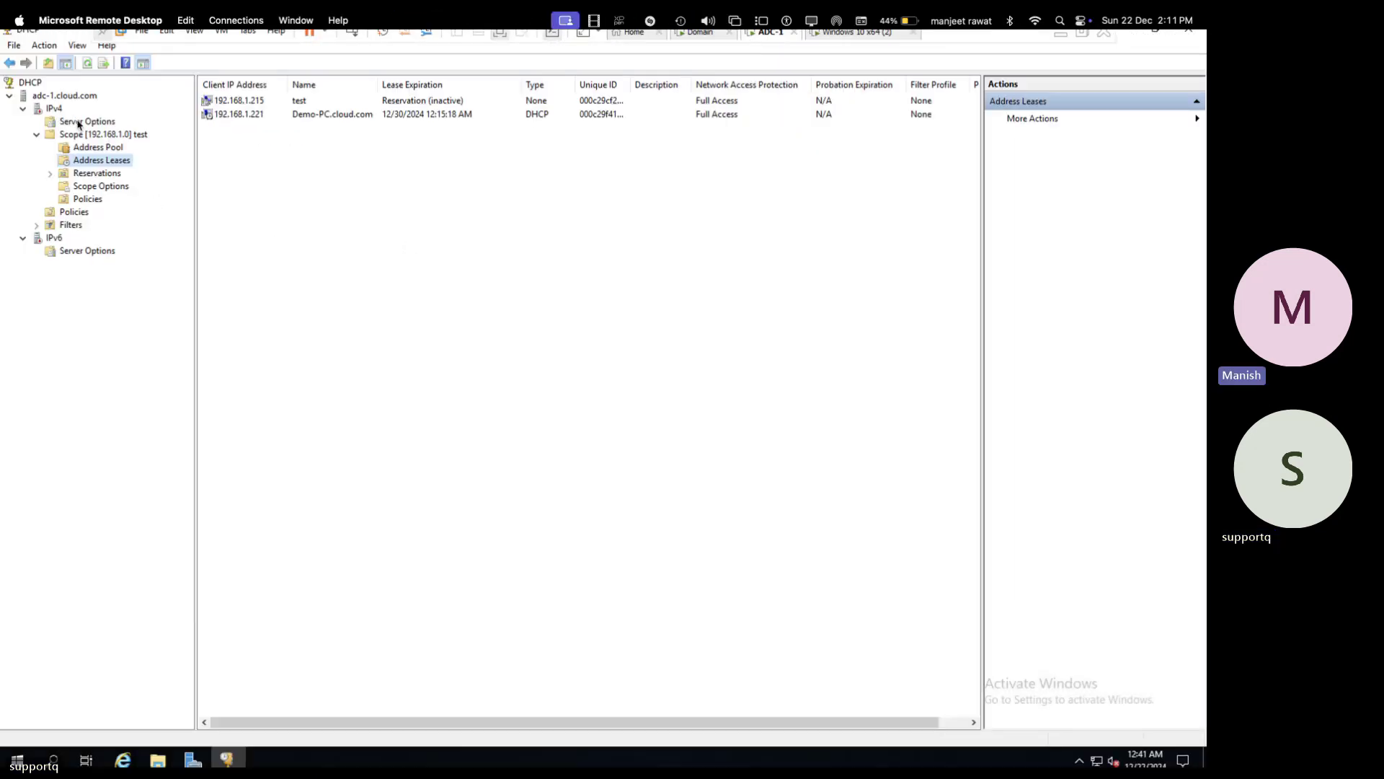
pyautogui.click(52, 109)
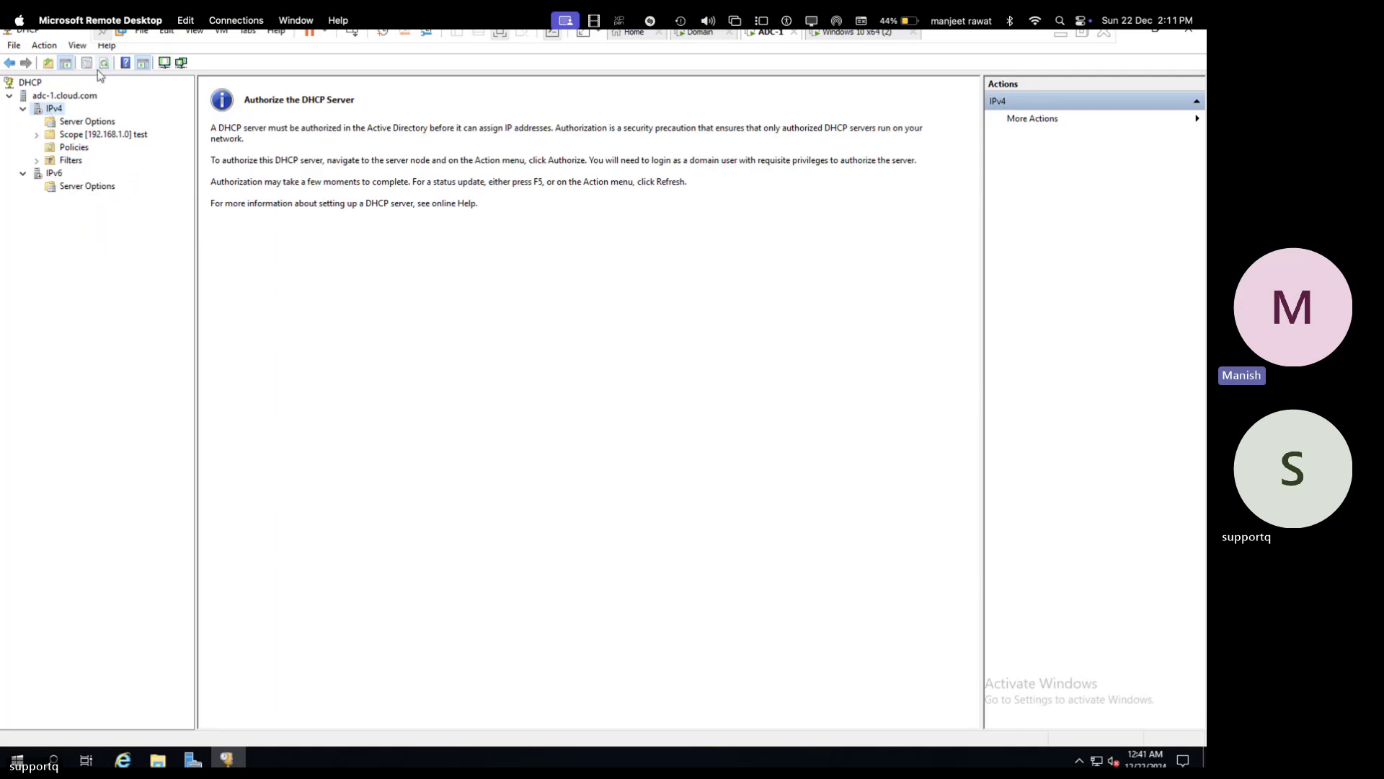
pyautogui.rightClick(55, 97)
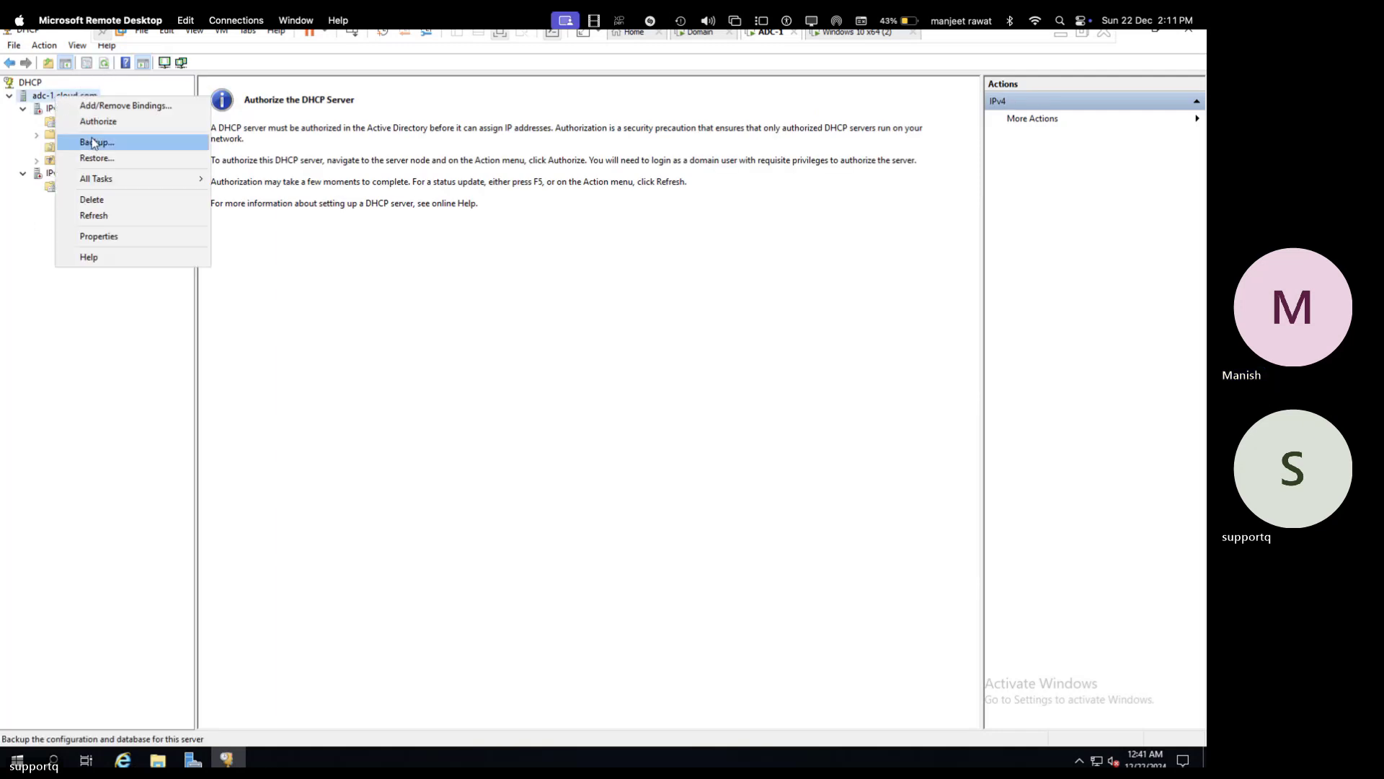
pyautogui.click(99, 122)
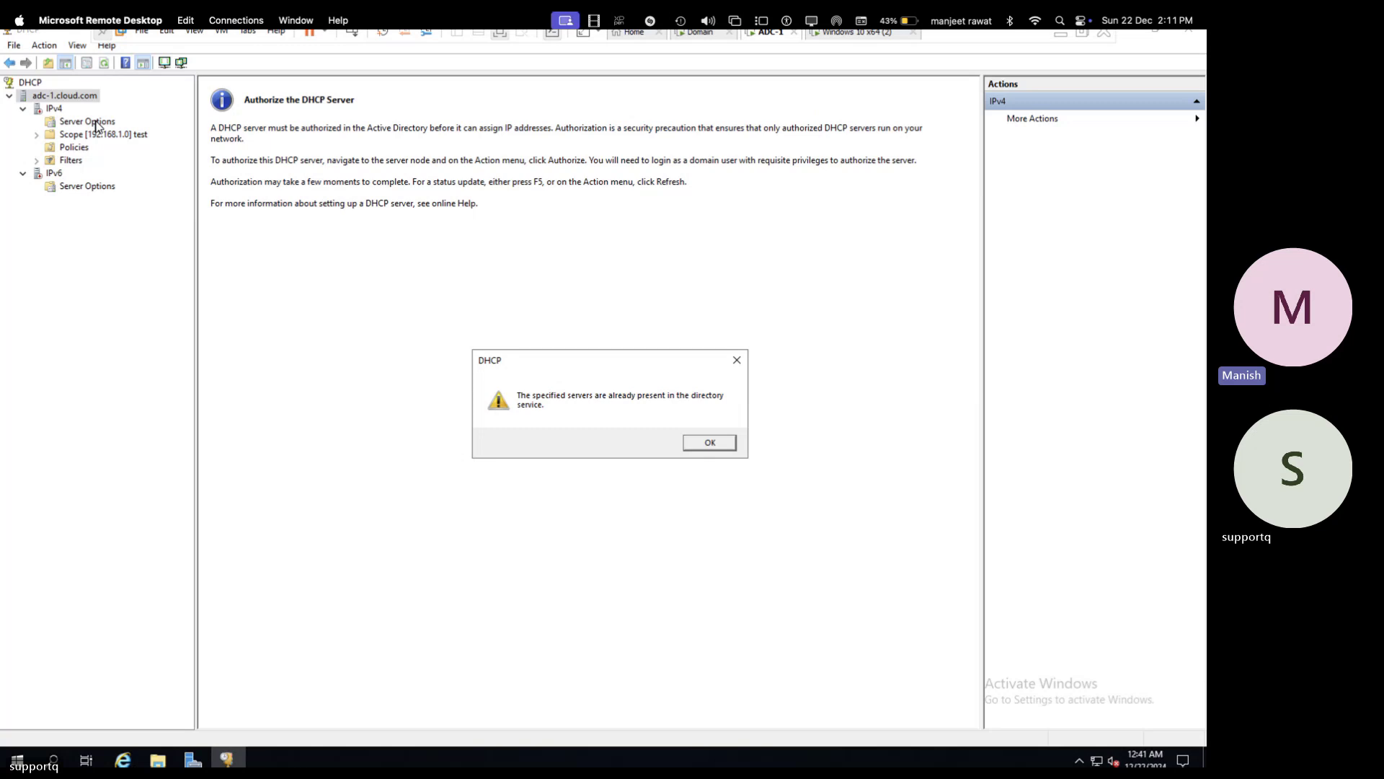
pyautogui.click(710, 444)
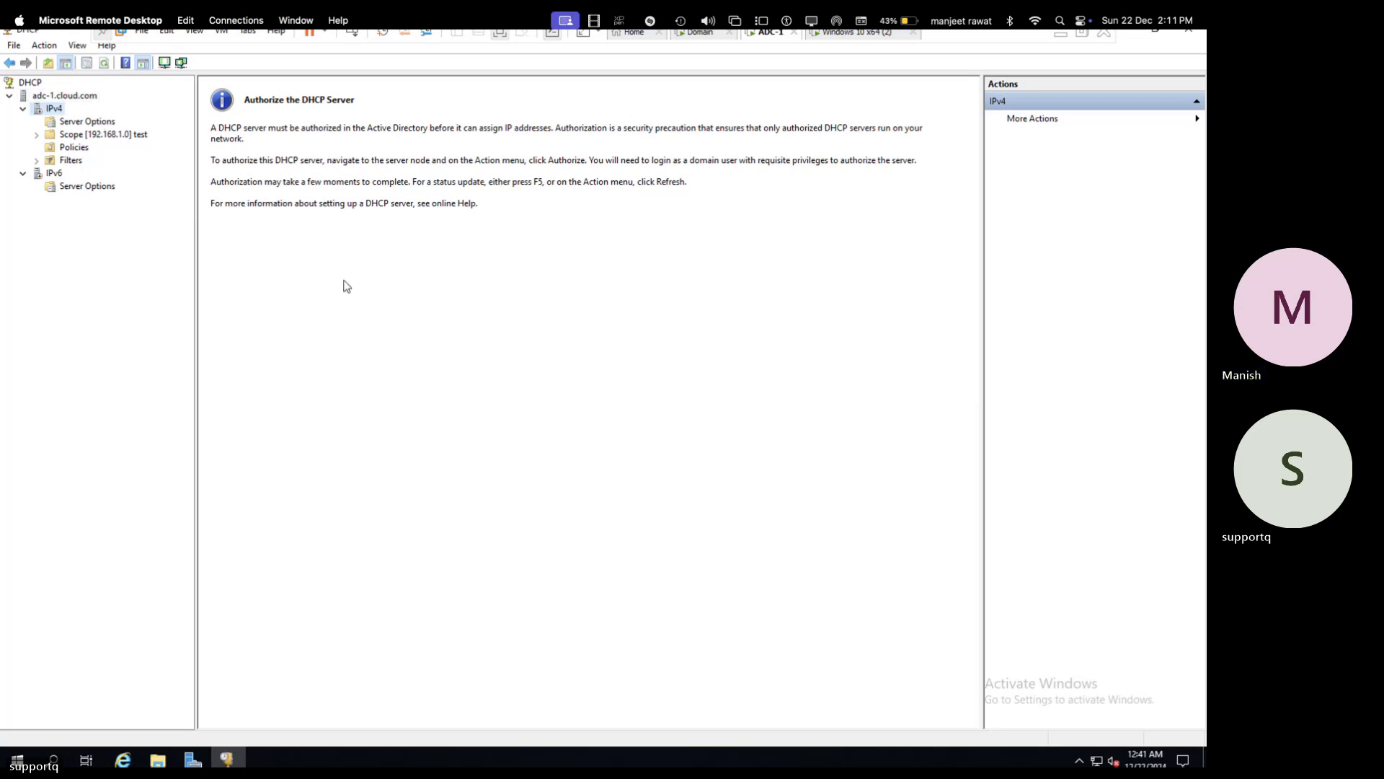
# - Open the Services console from a Start search for 'serv' and maximize it
pyautogui.click(53, 760)
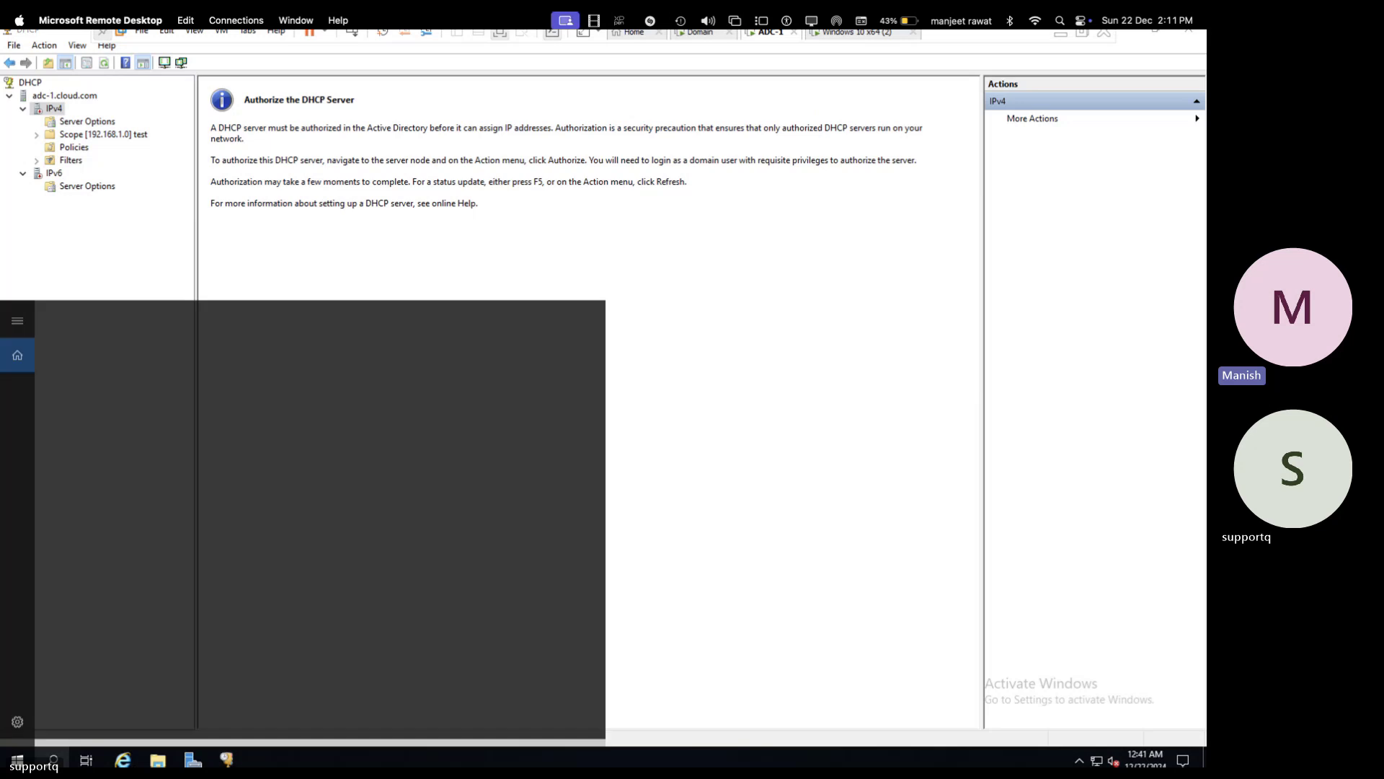
pyautogui.write('serv')
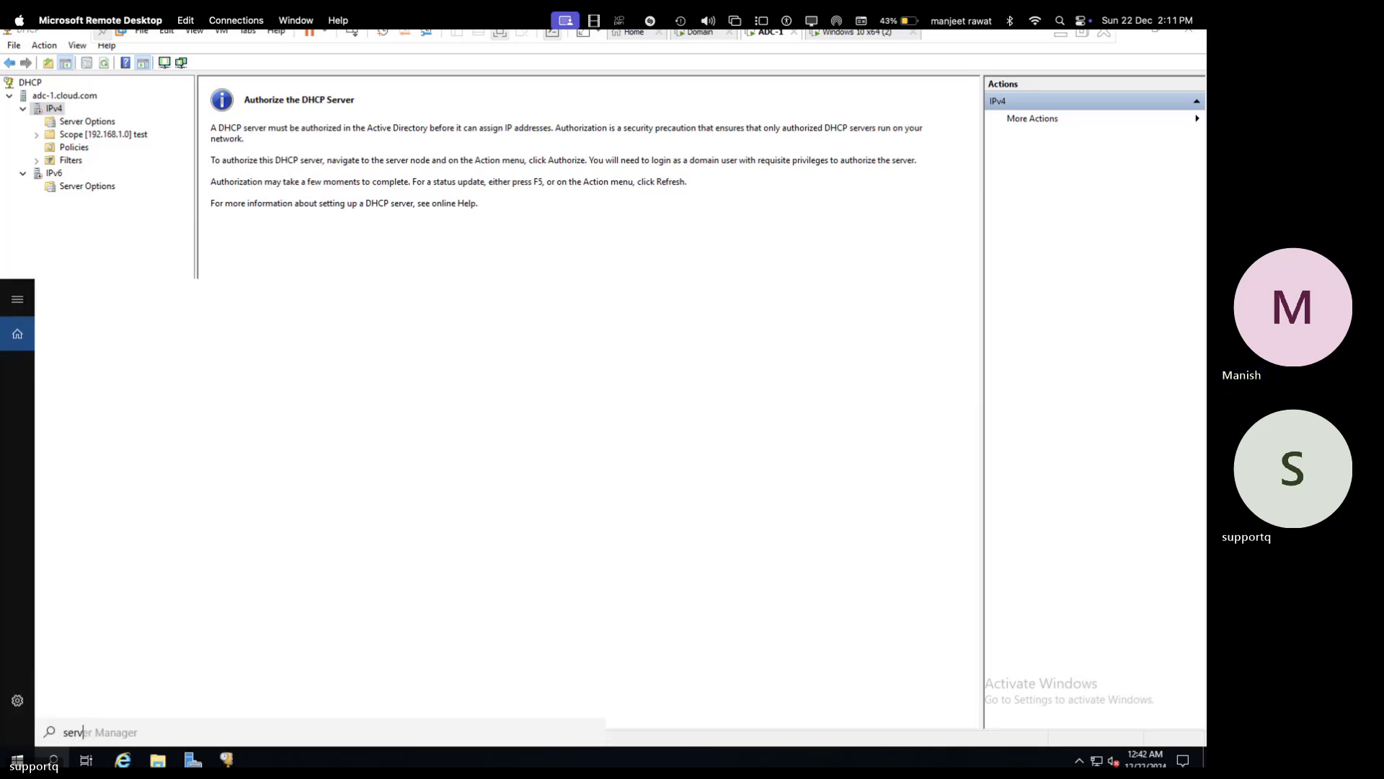
pyautogui.click(76, 426)
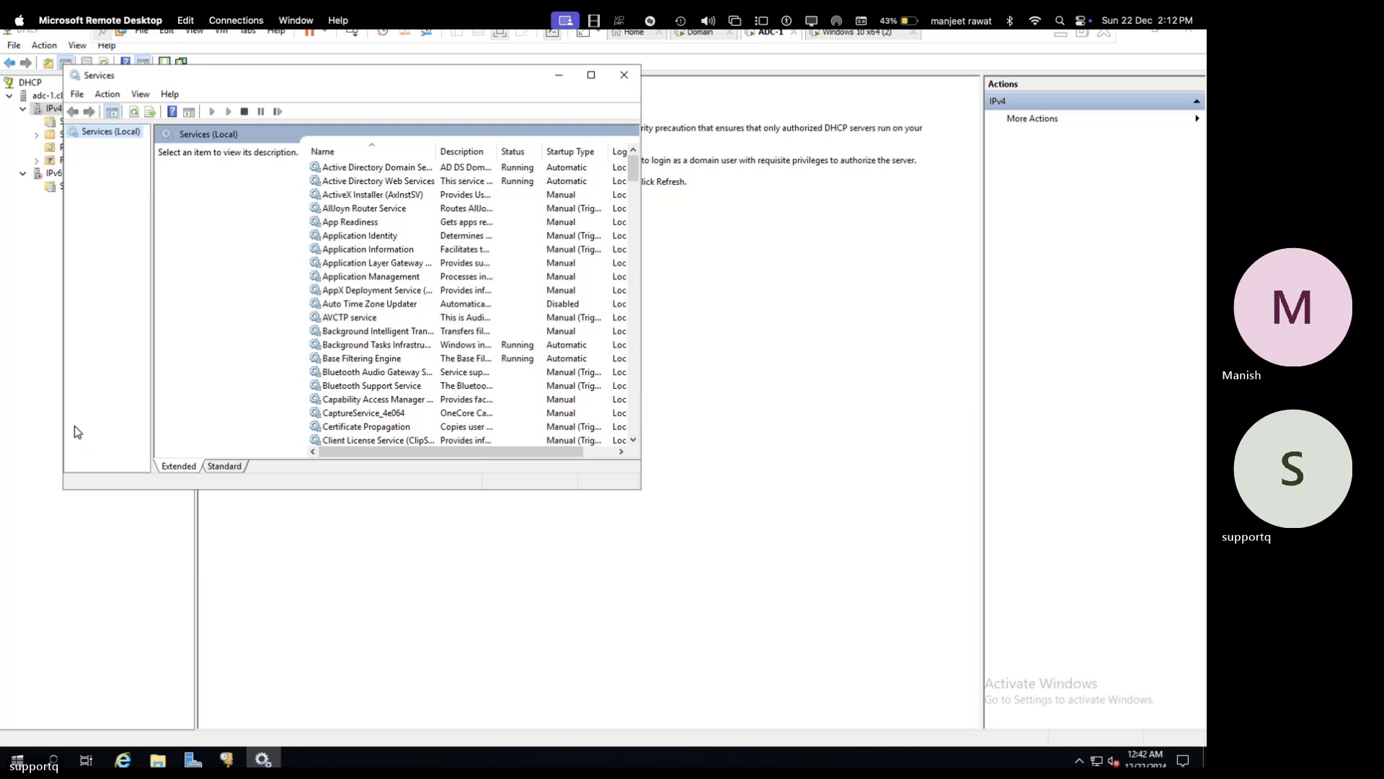
pyautogui.click(591, 76)
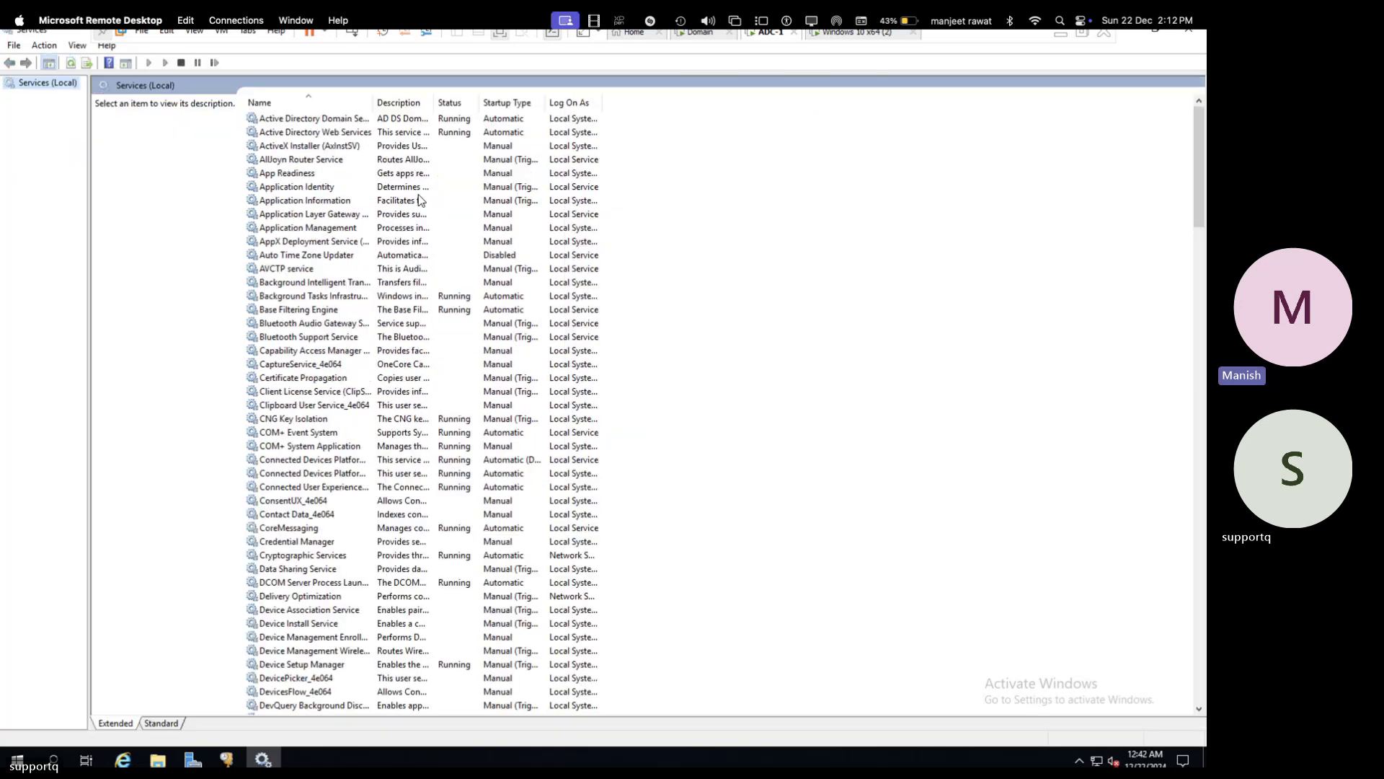
# - Scroll the service list down to the DHCP Client and DHCP Server entries
pyautogui.click(421, 200)
pyautogui.press('d')
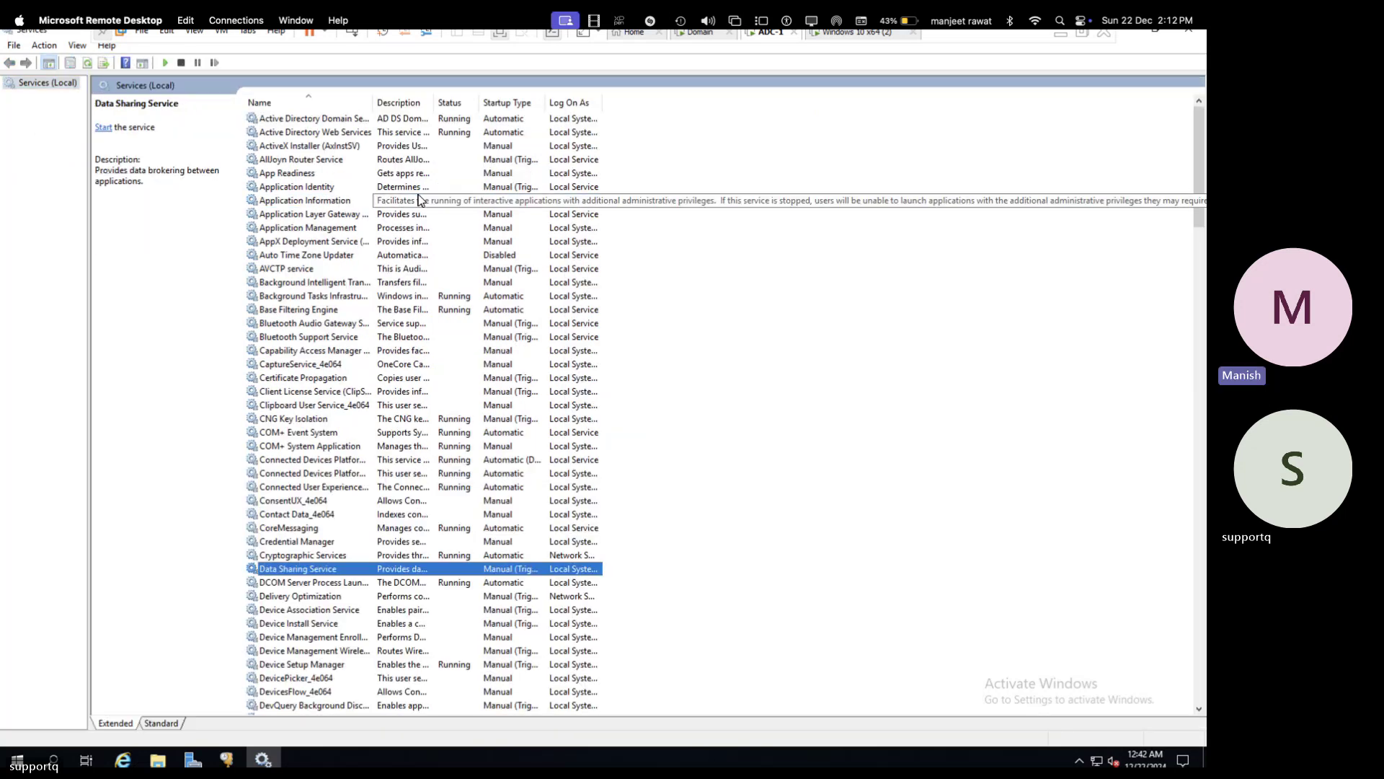
pyautogui.press('Down')
pyautogui.press('Down')
pyautogui.press('Down')
pyautogui.press('Down')
pyautogui.press('Down')
pyautogui.press('Down')
pyautogui.press('Down')
pyautogui.press('Down')
pyautogui.press('Down')
pyautogui.press('Down')
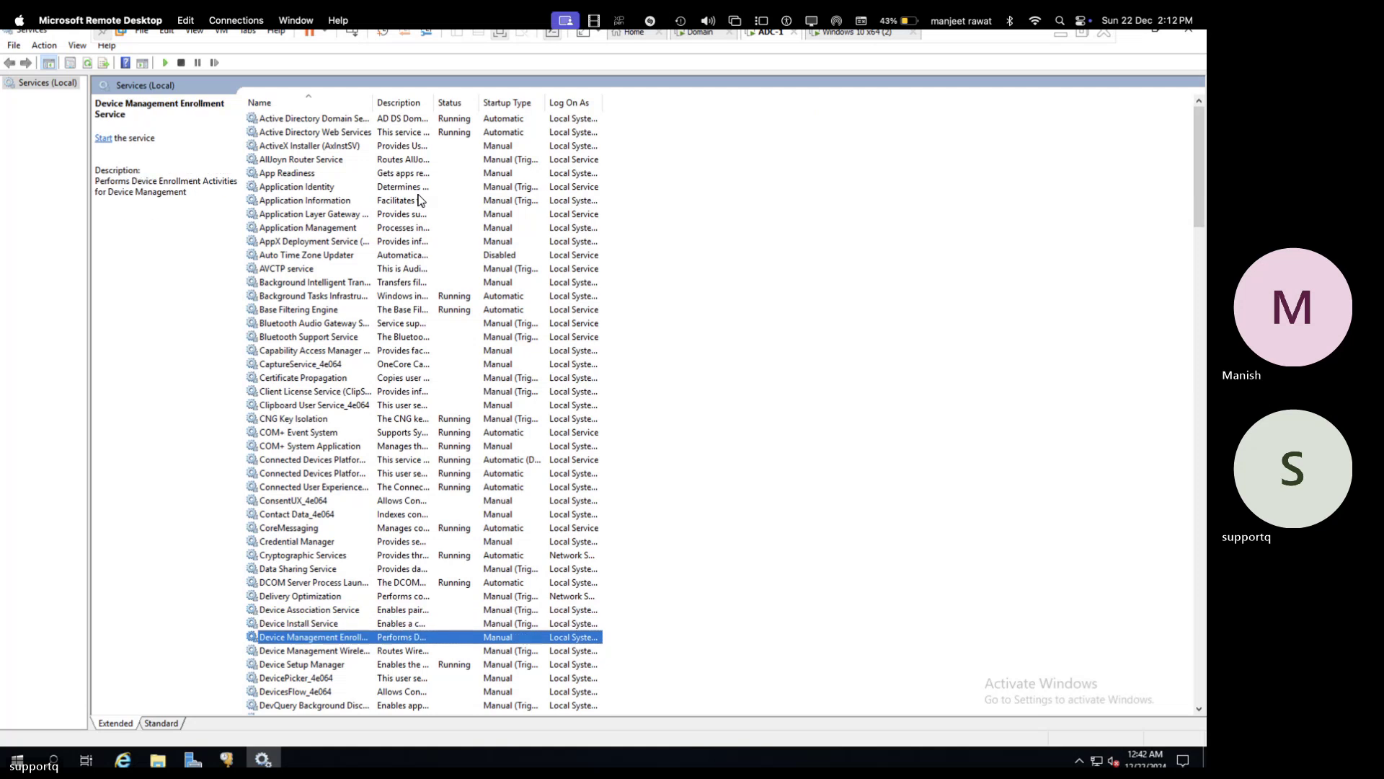
pyautogui.press('Down')
pyautogui.press('Down')
pyautogui.press('Down')
pyautogui.press('Down')
pyautogui.press('Down')
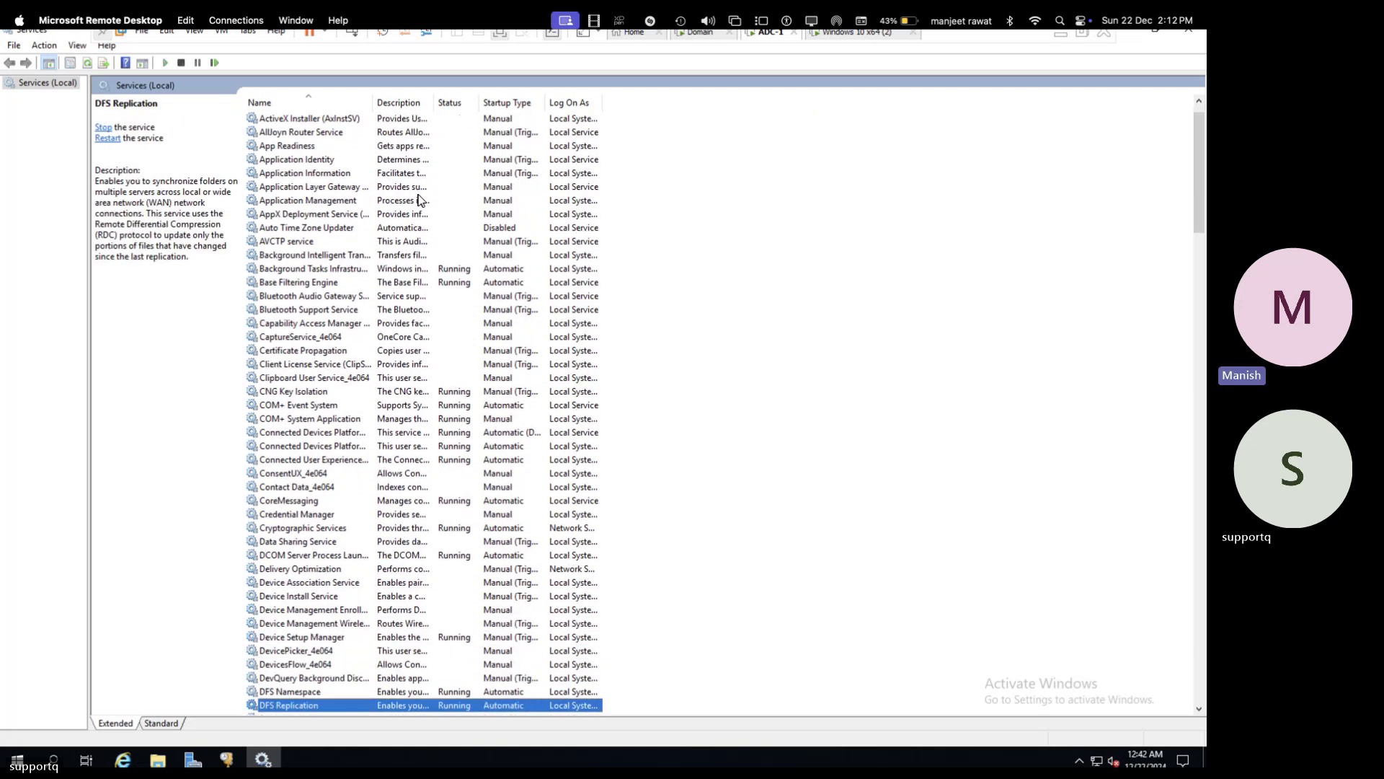
pyautogui.press('Up')
pyautogui.press('Up')
pyautogui.press('Down')
pyautogui.press('Down')
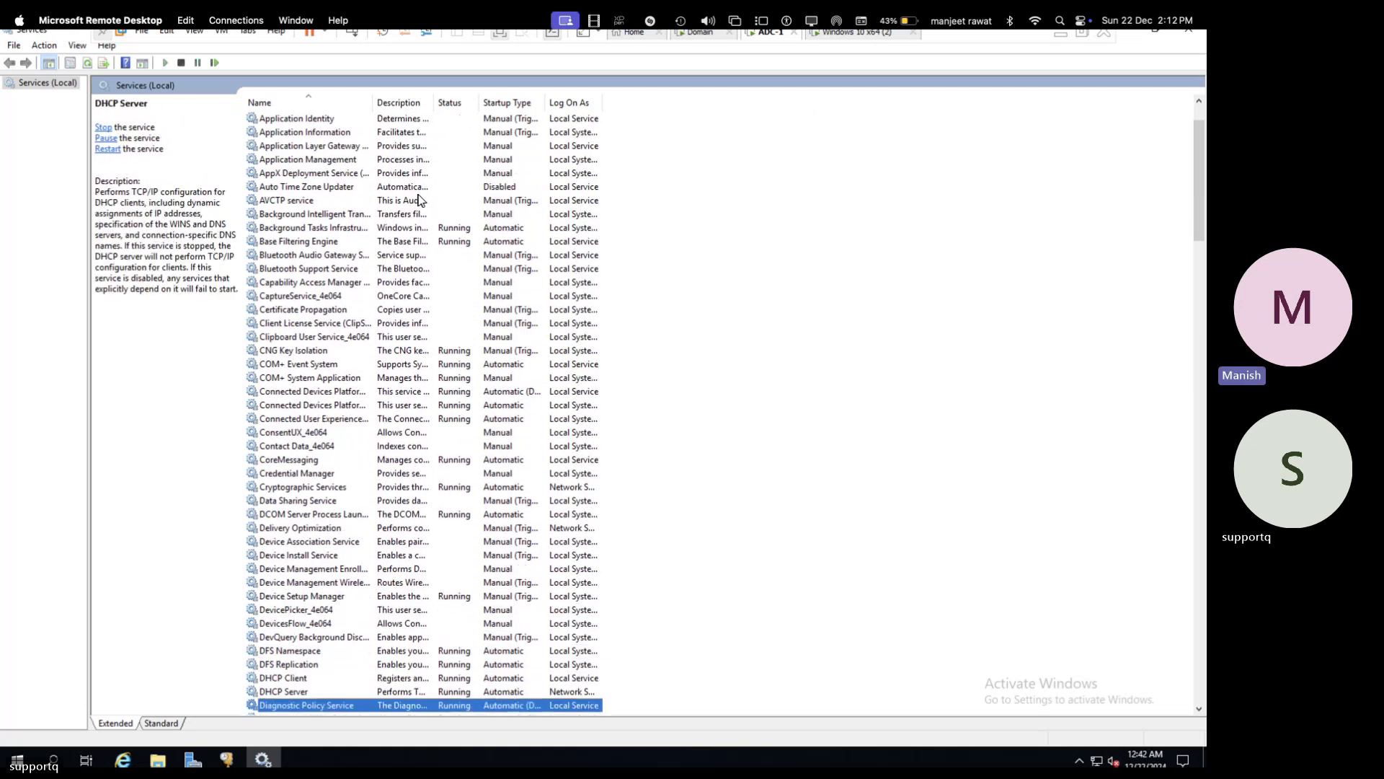
pyautogui.rightClick(283, 679)
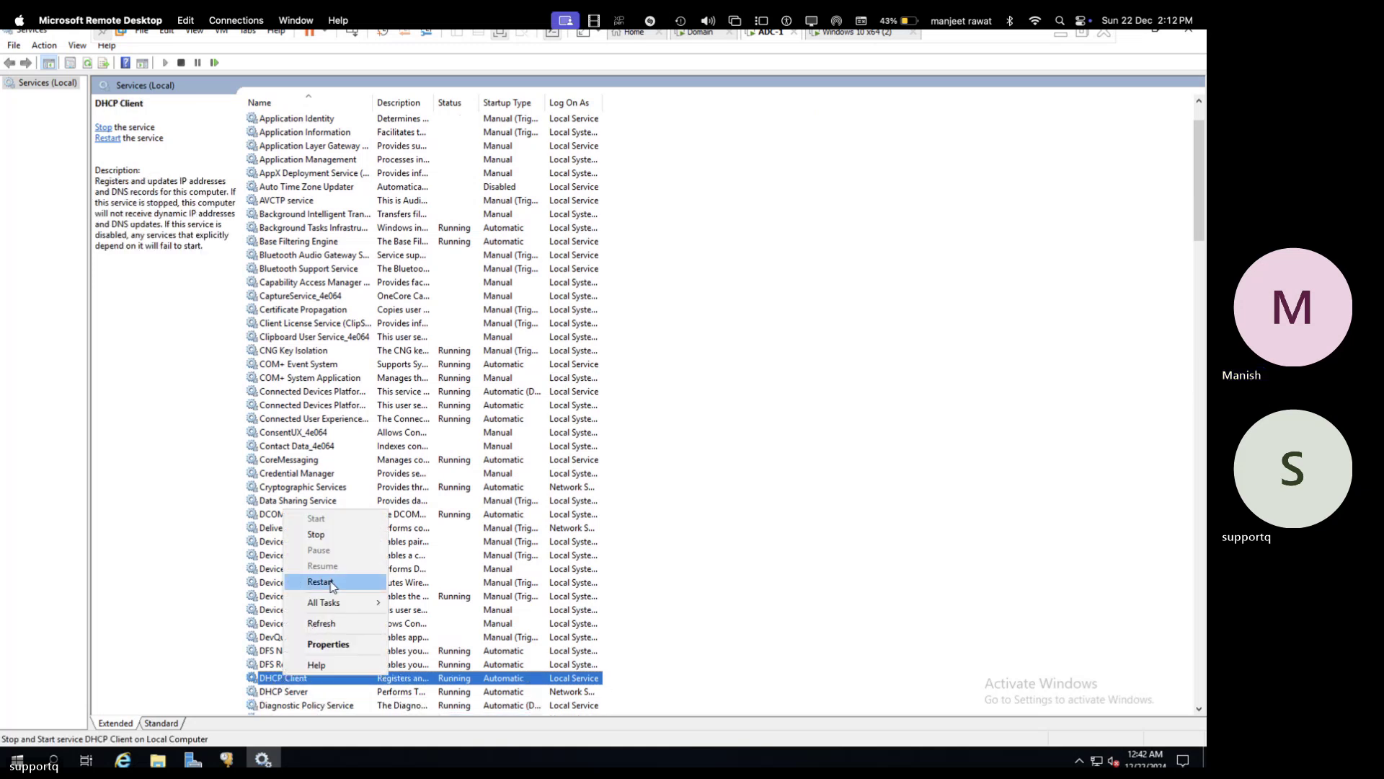
pyautogui.click(320, 582)
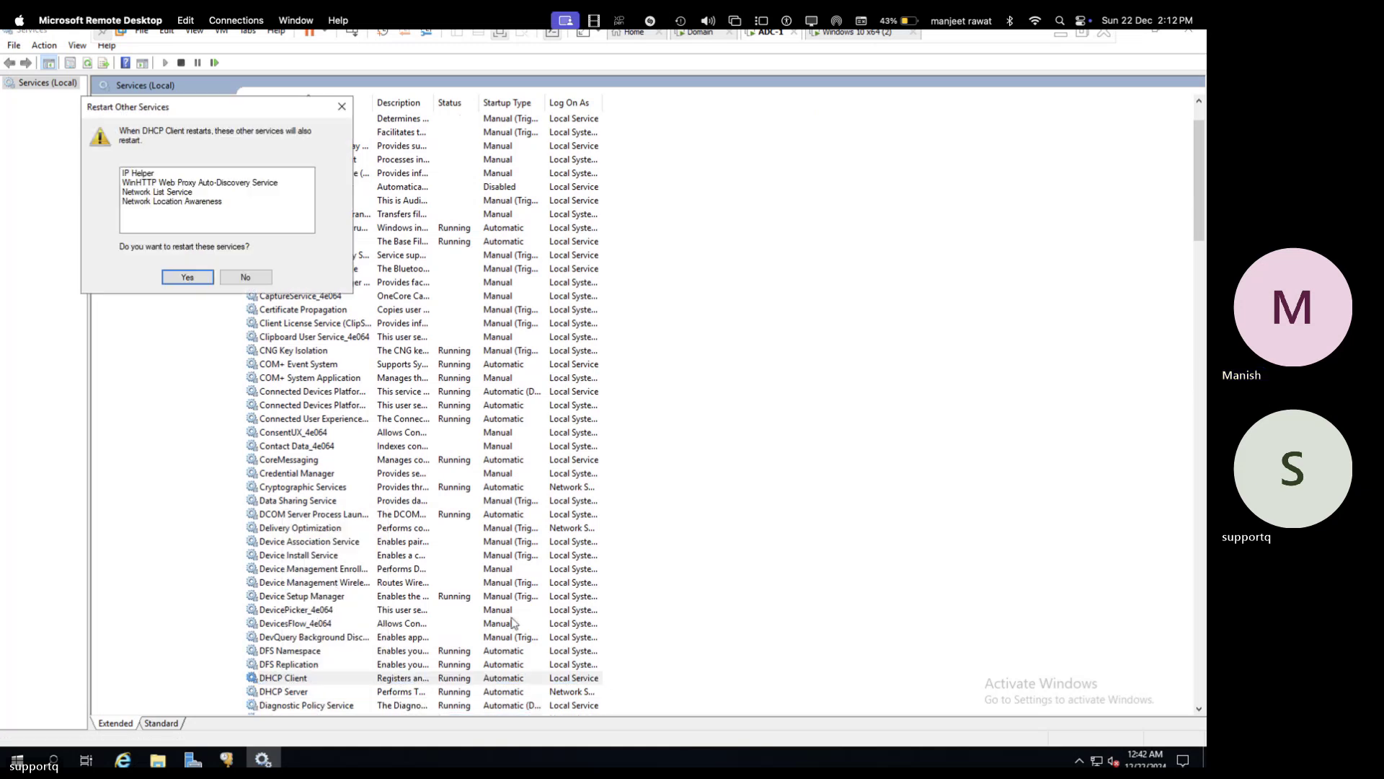
pyautogui.click(201, 276)
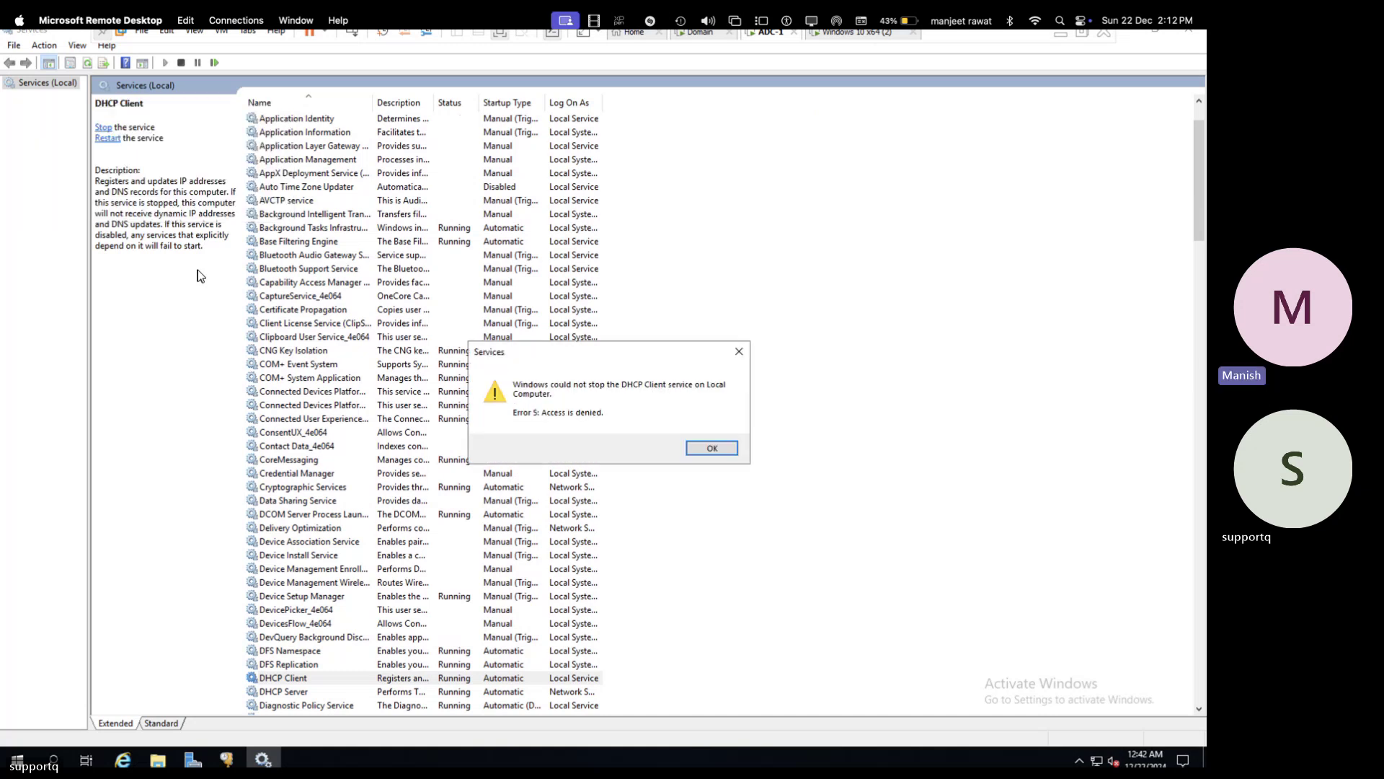
pyautogui.click(712, 448)
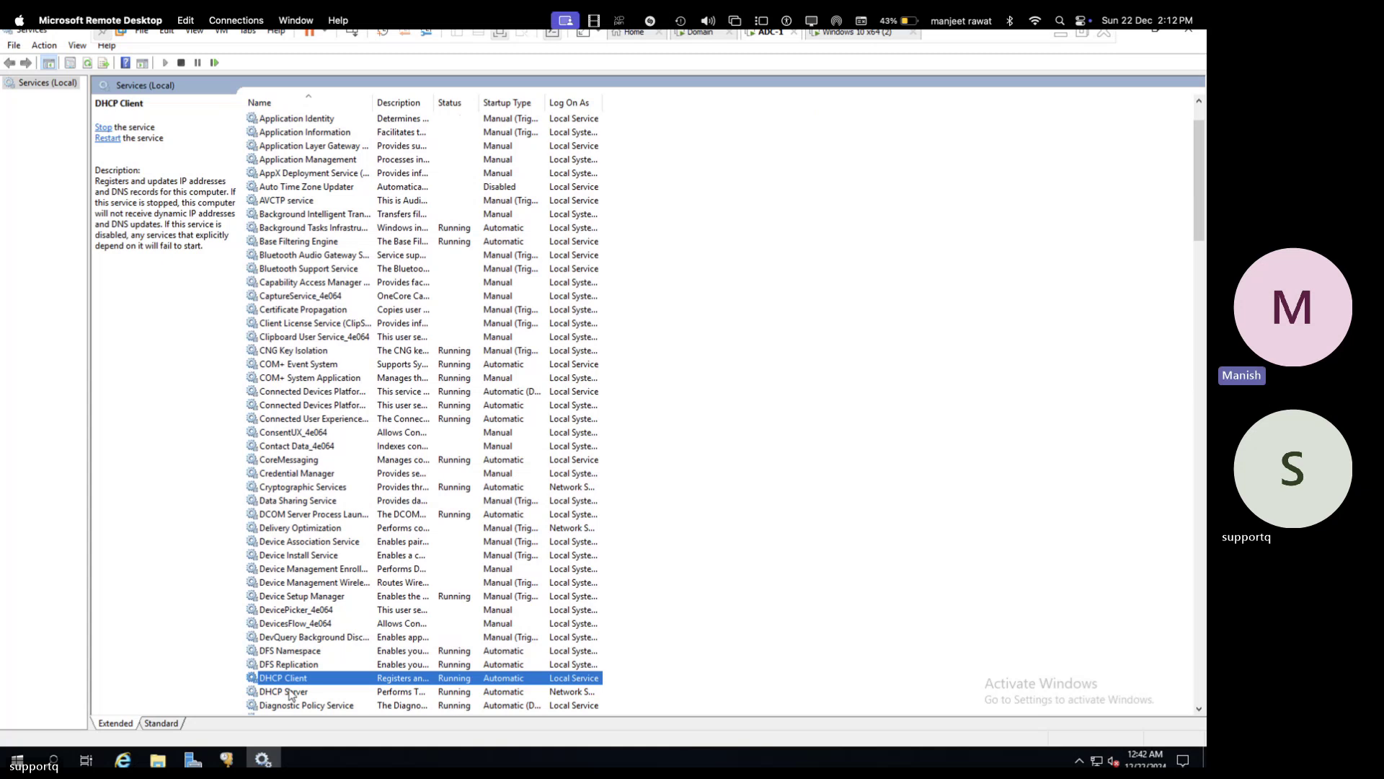
pyautogui.click(289, 692)
# - Restart the DHCP Server service from its context menu
pyautogui.rightClick(289, 692)
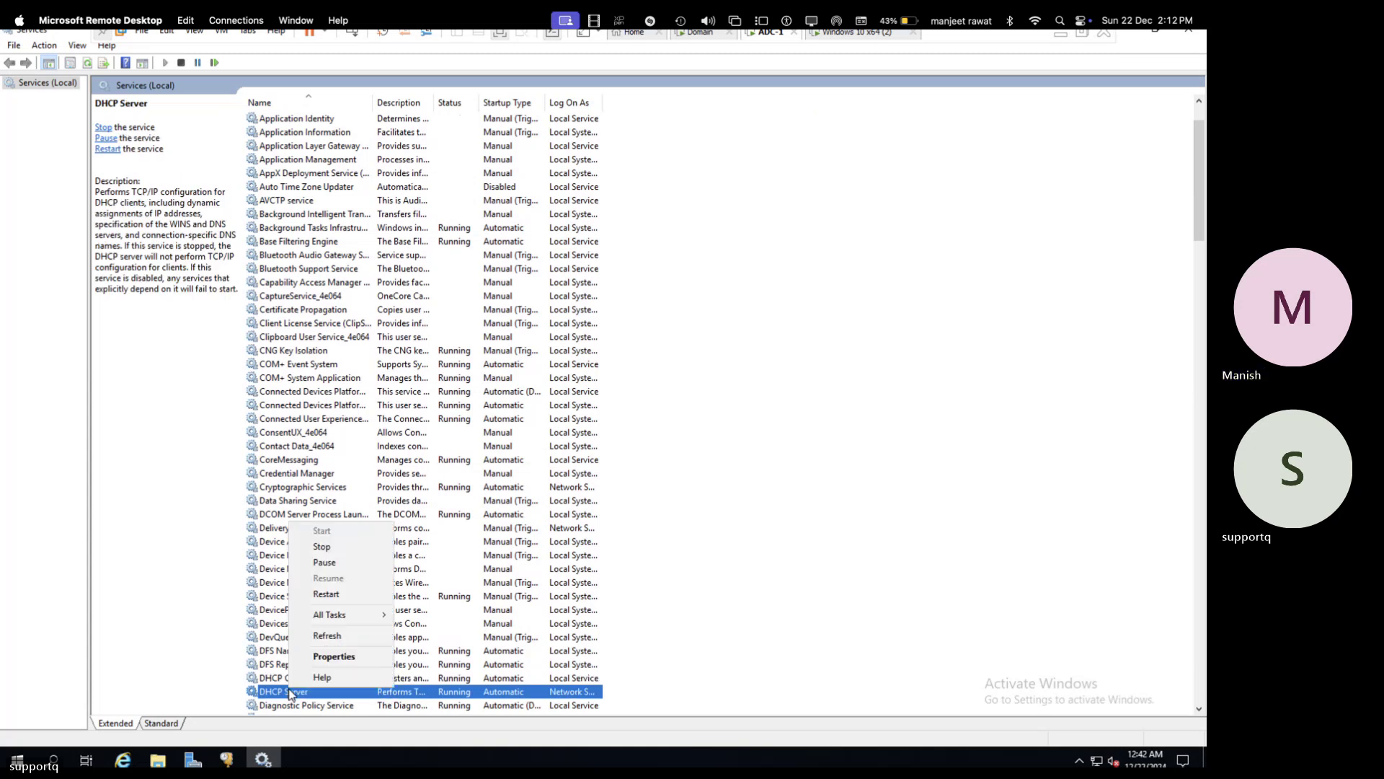
pyautogui.click(340, 597)
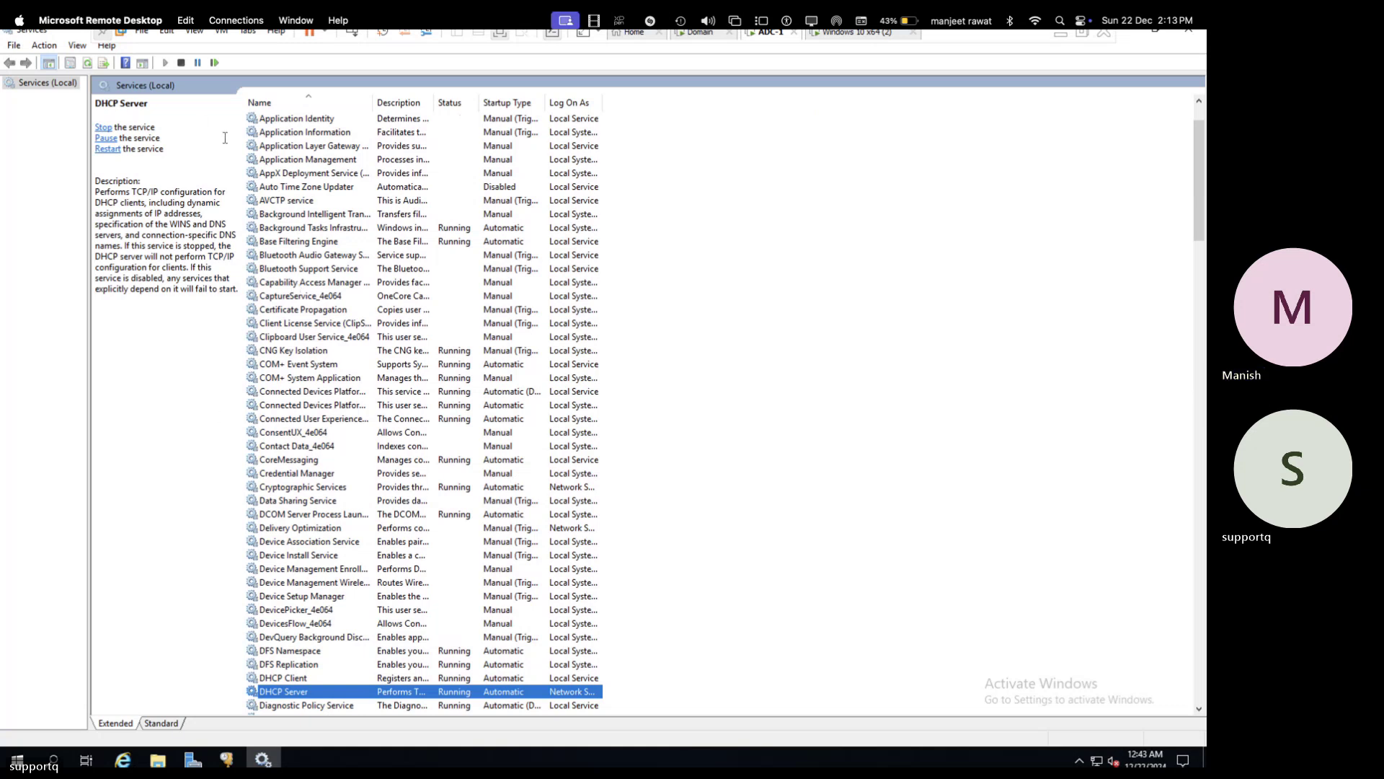
pyautogui.click(294, 666)
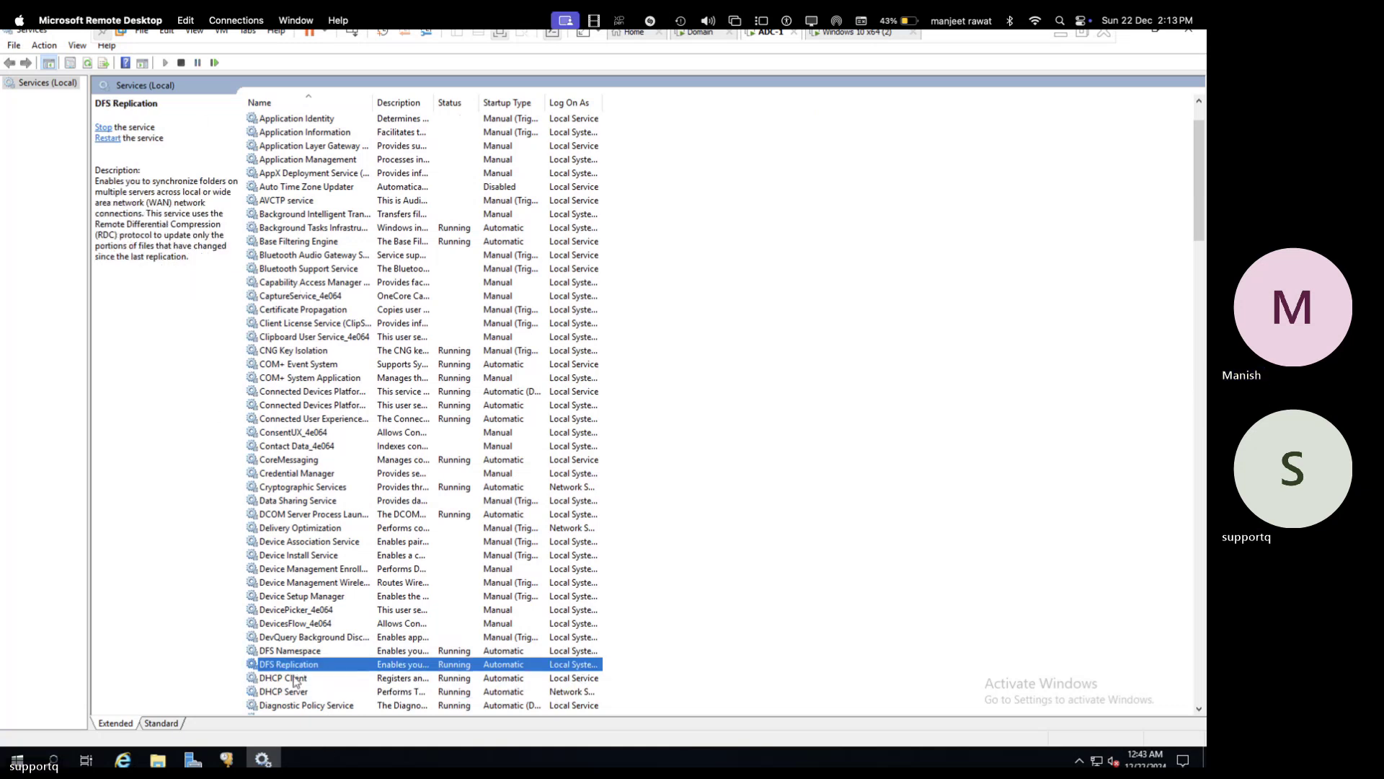
pyautogui.click(294, 680)
pyautogui.rightClick(294, 678)
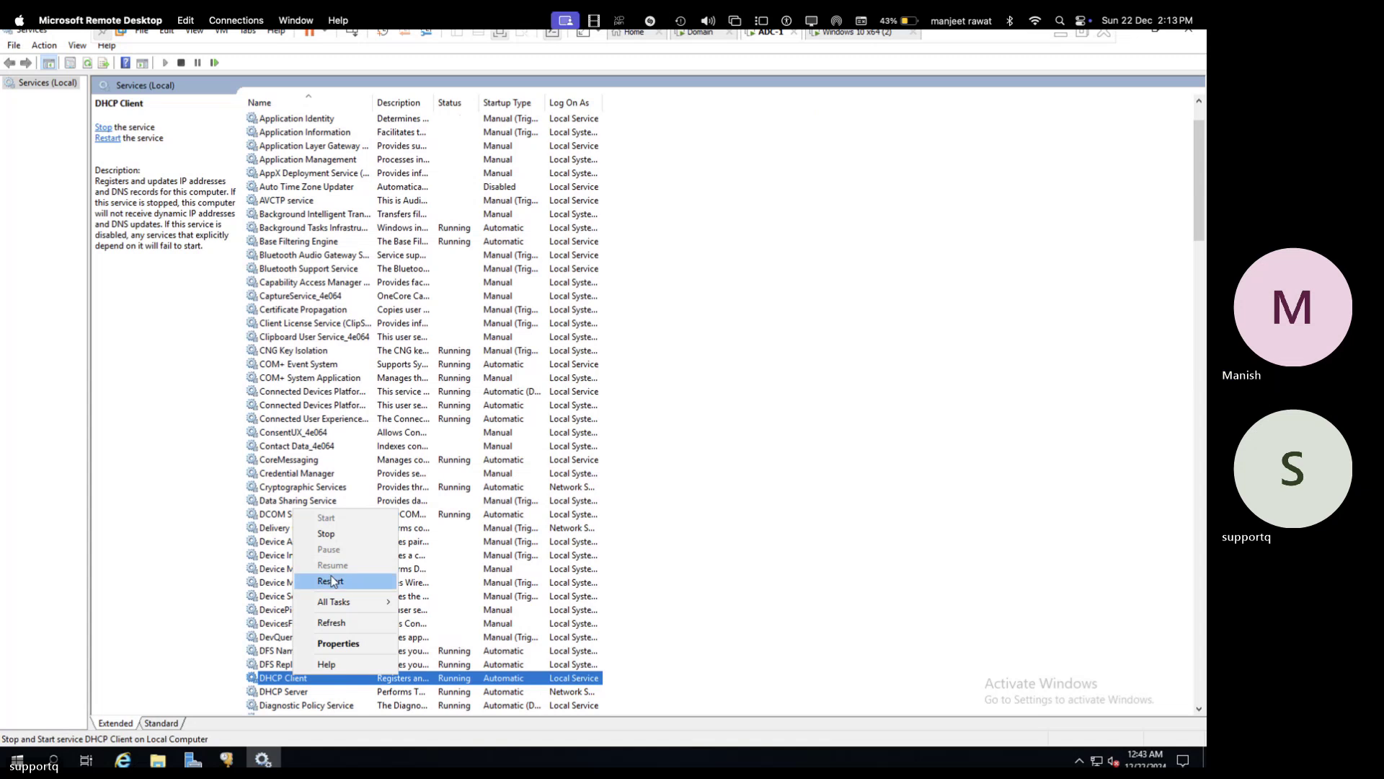
pyautogui.click(331, 581)
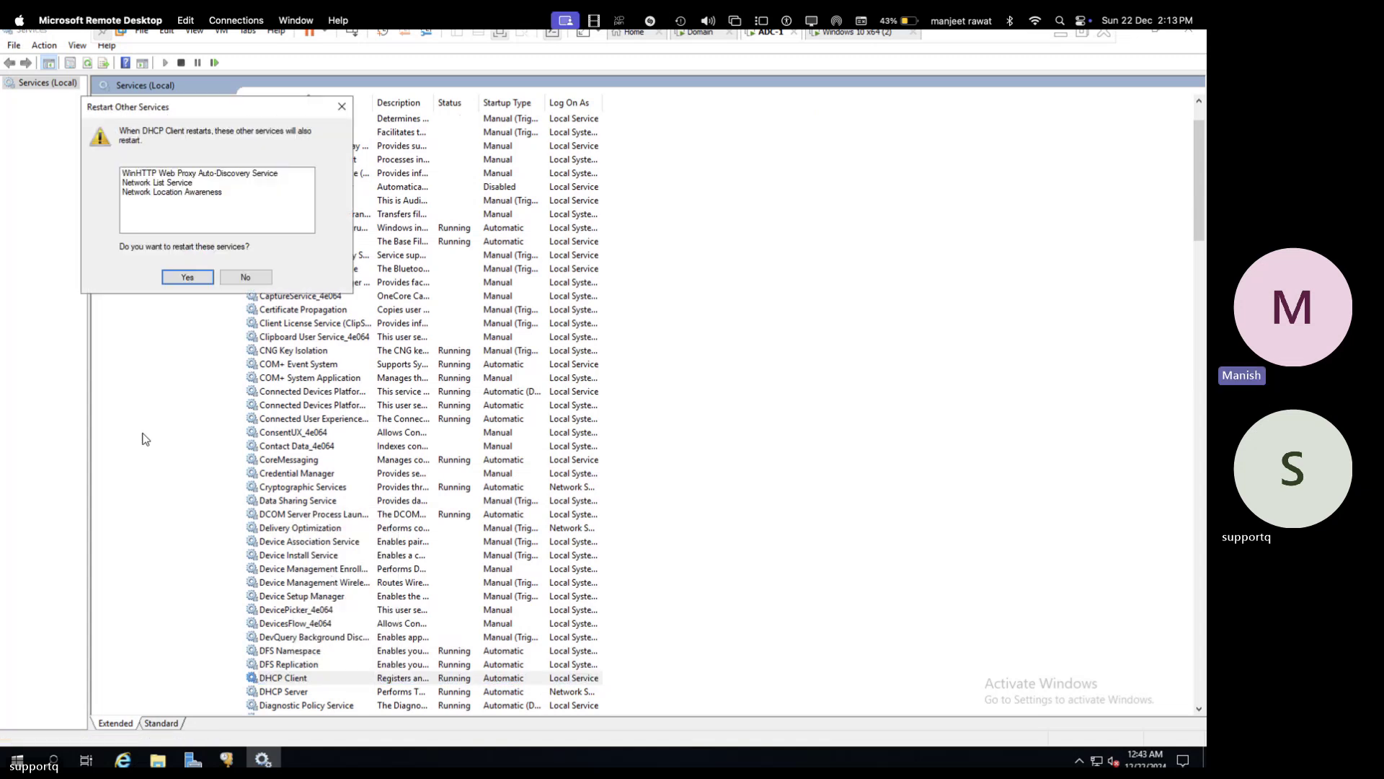
pyautogui.click(187, 277)
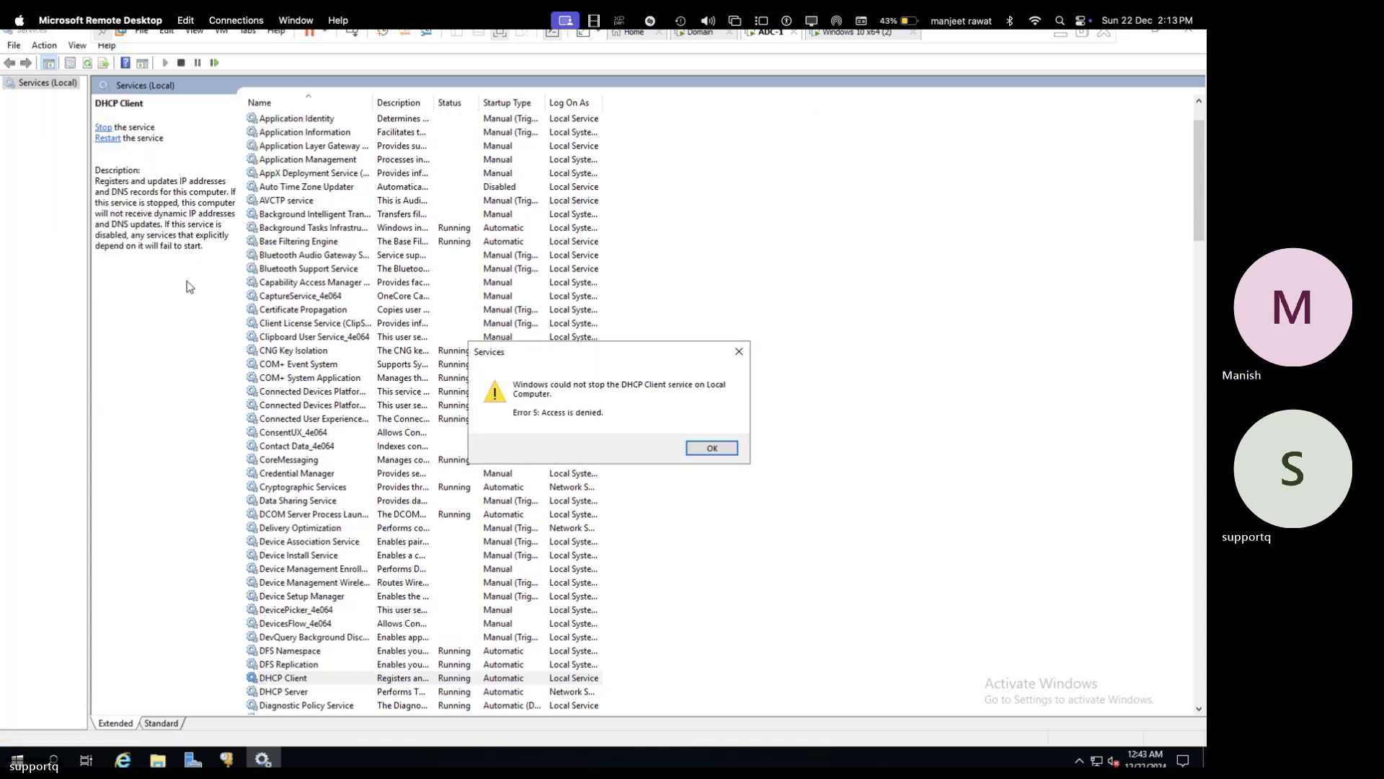
pyautogui.click(712, 449)
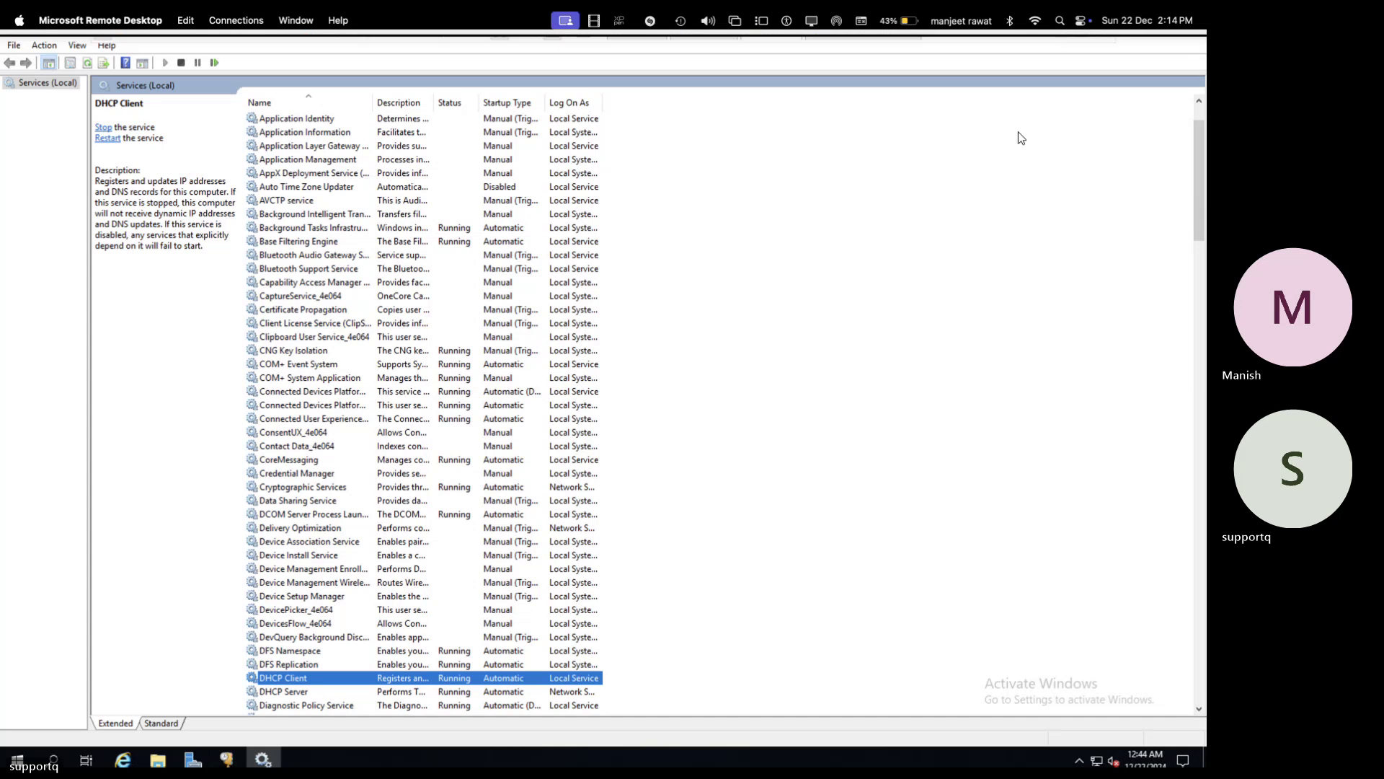
# - Close Services and refresh adc-1.cloud.com's IPv4 node to show the scope Active with failover
pyautogui.click(1188, 32)
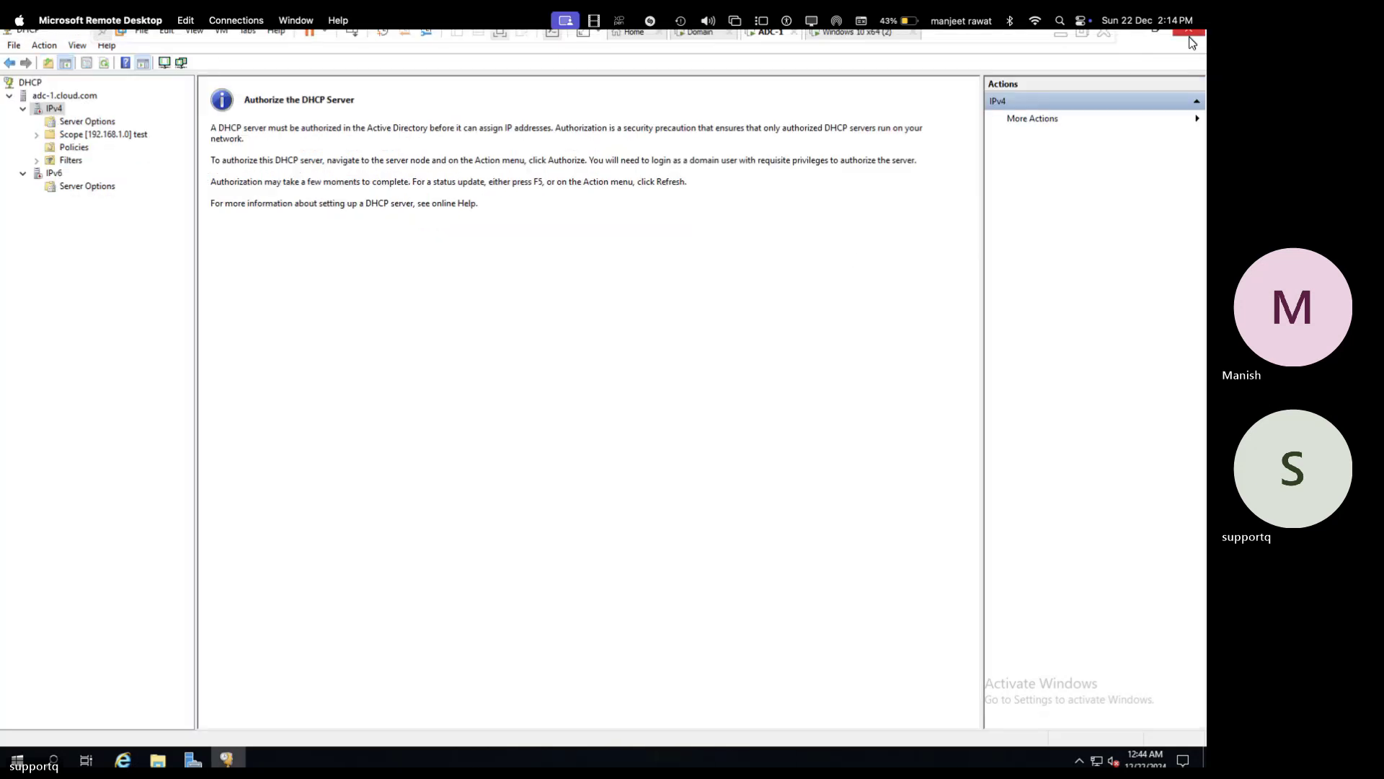
pyautogui.click(55, 98)
pyautogui.click(54, 109)
pyautogui.click(108, 63)
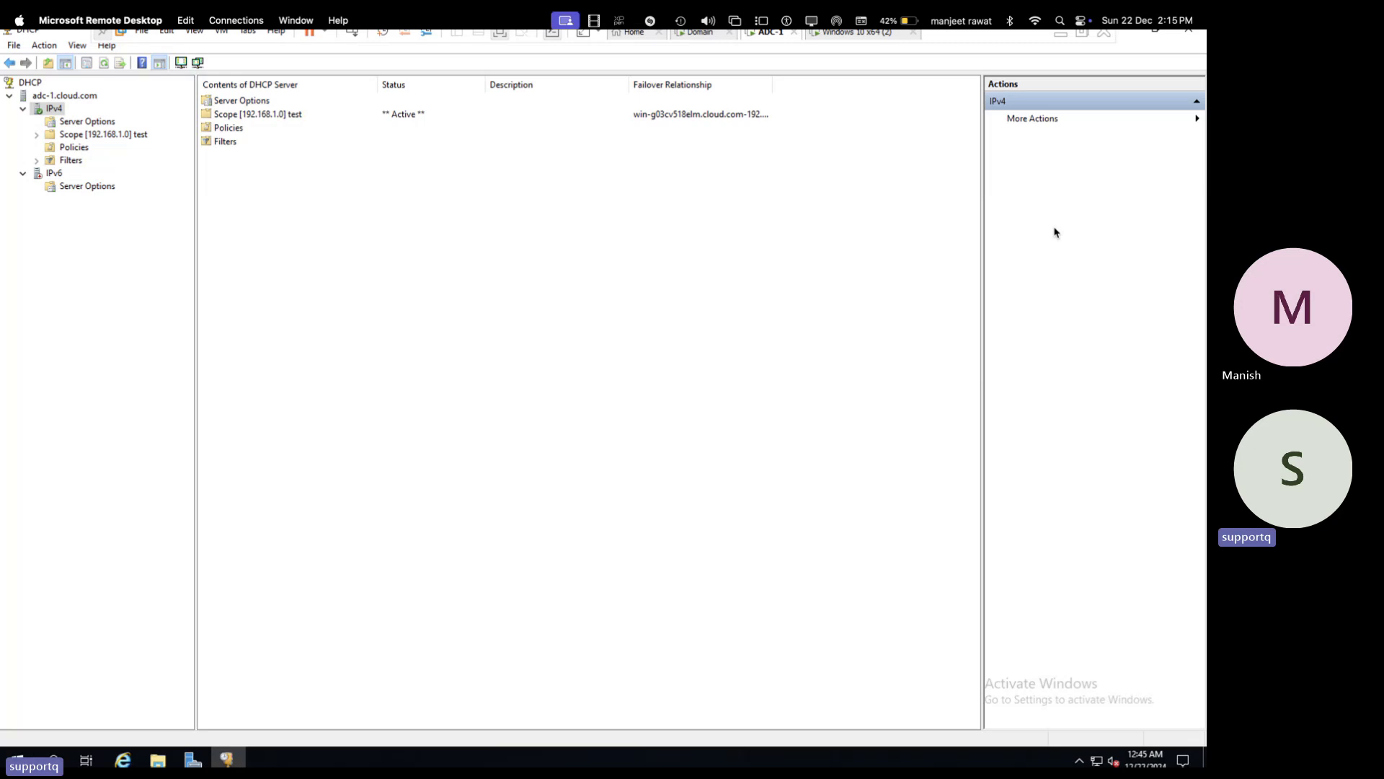
# - Switch to the Windows 10 x64 (2) virtual machine session
pyautogui.click(861, 20)
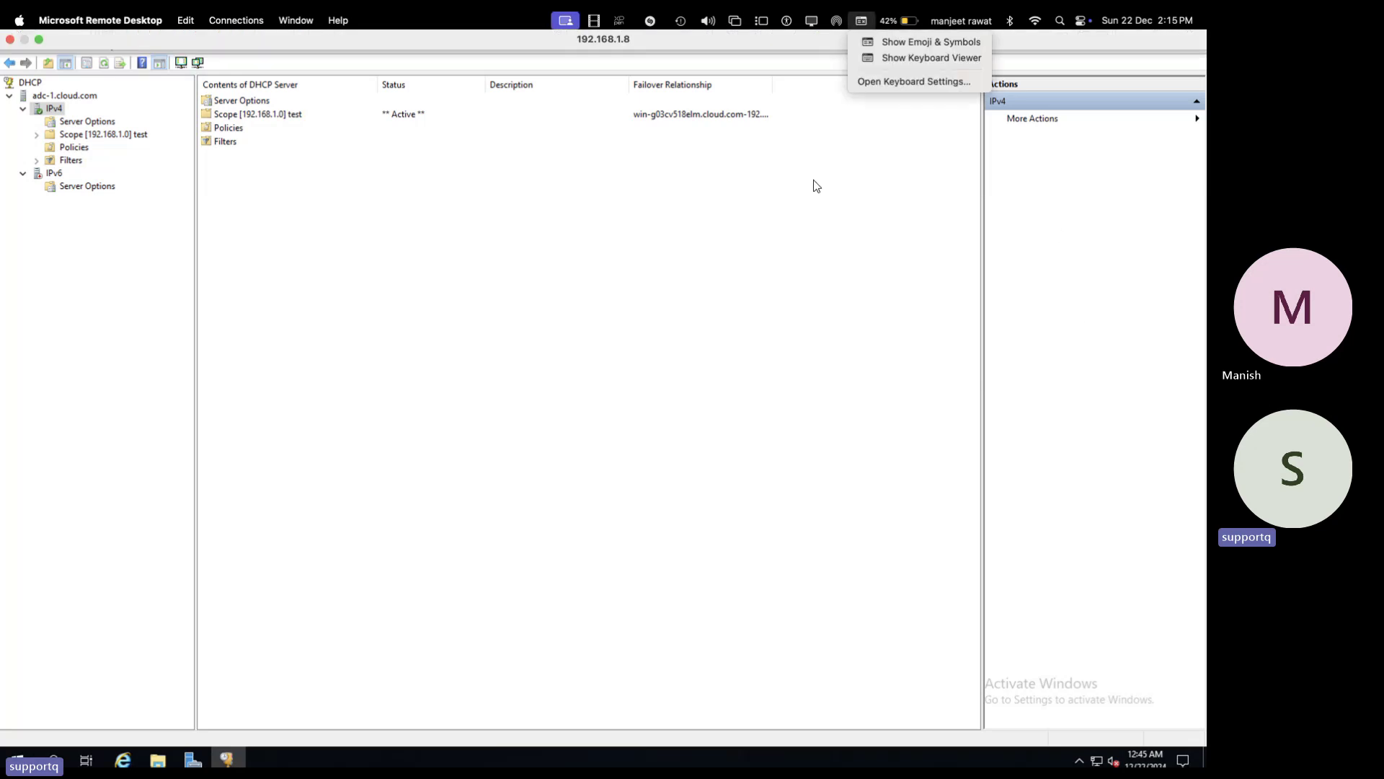
pyautogui.click(815, 185)
pyautogui.click(856, 36)
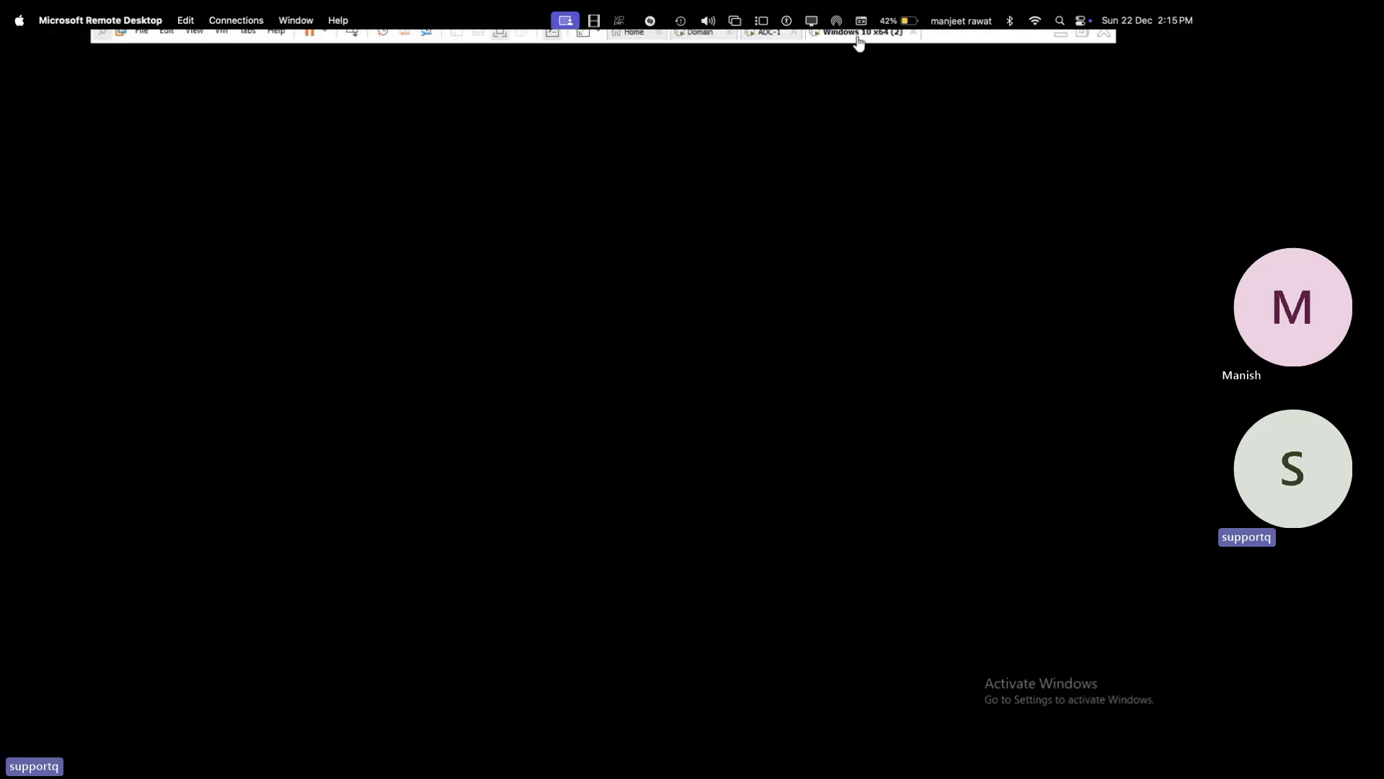
# - Cancel the Windows 10 security screen, highlight DHCP server 192.168.1.100 in cmd, then return to the Domain VM
pyautogui.click(352, 33)
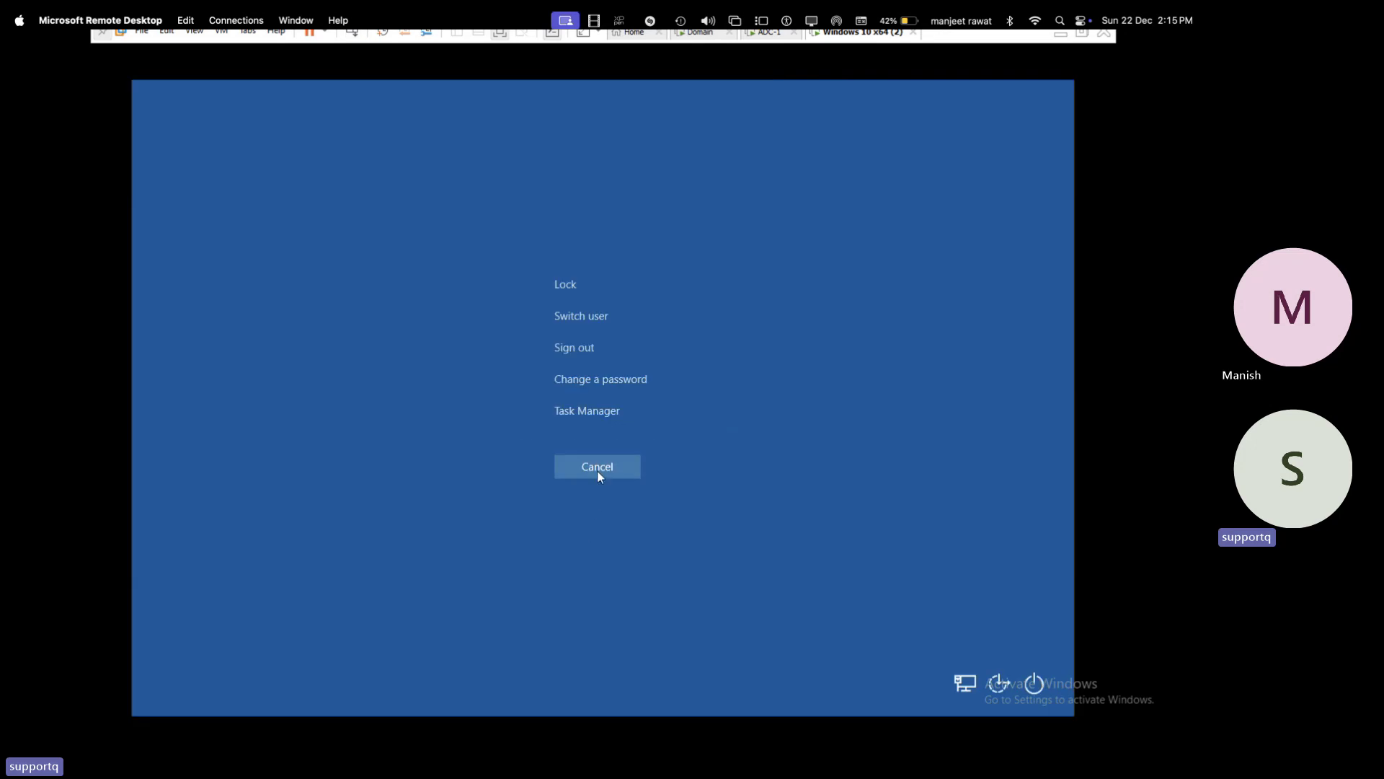
pyautogui.click(597, 470)
pyautogui.click(592, 537)
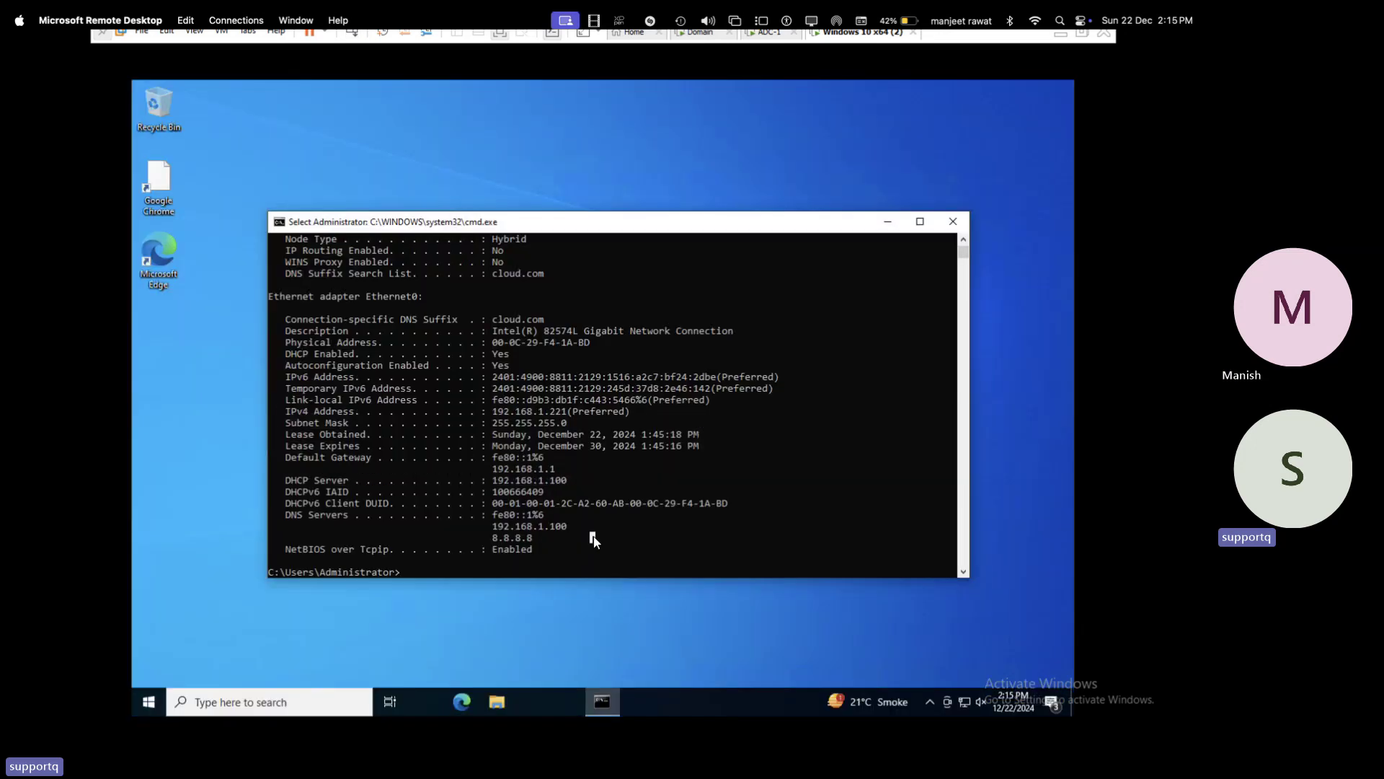
pyautogui.press('Escape')
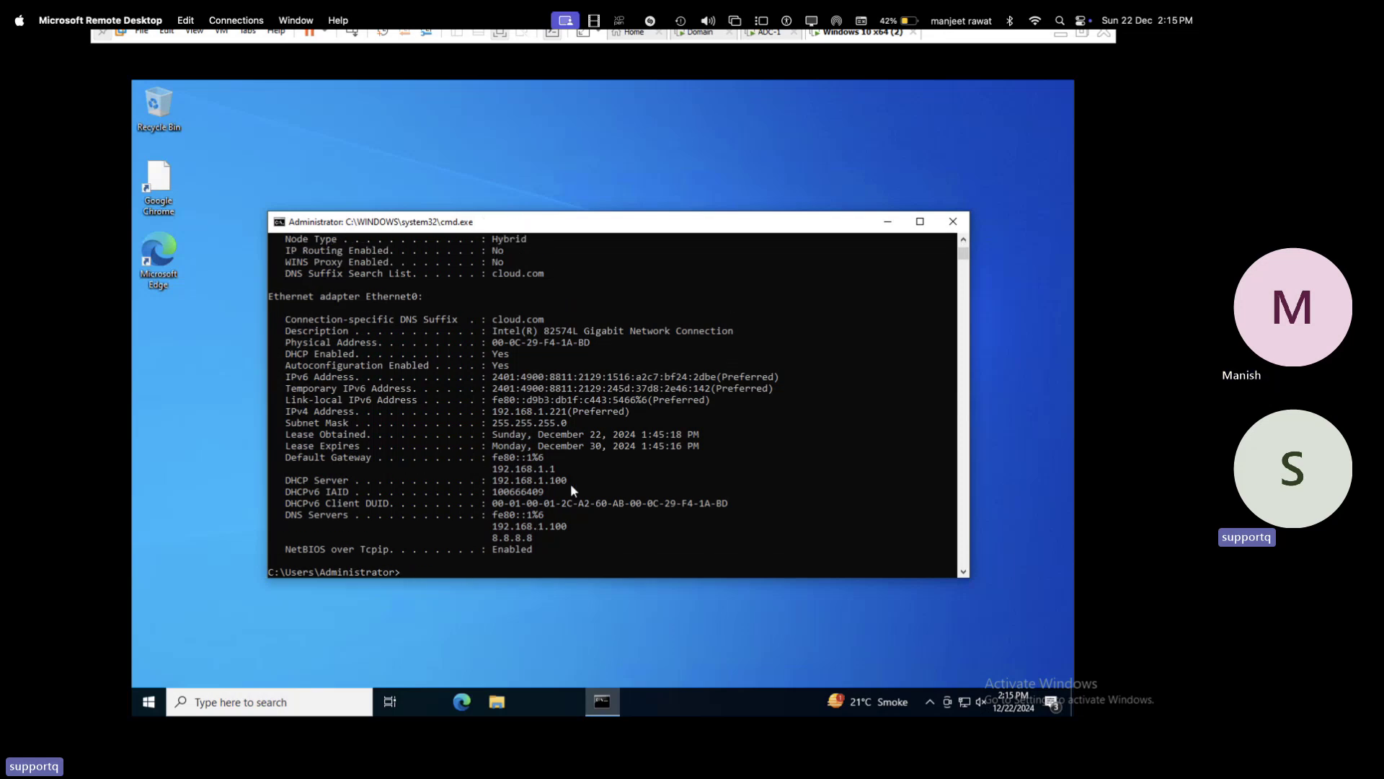
pyautogui.moveTo(568, 480); pyautogui.dragTo(492, 484)
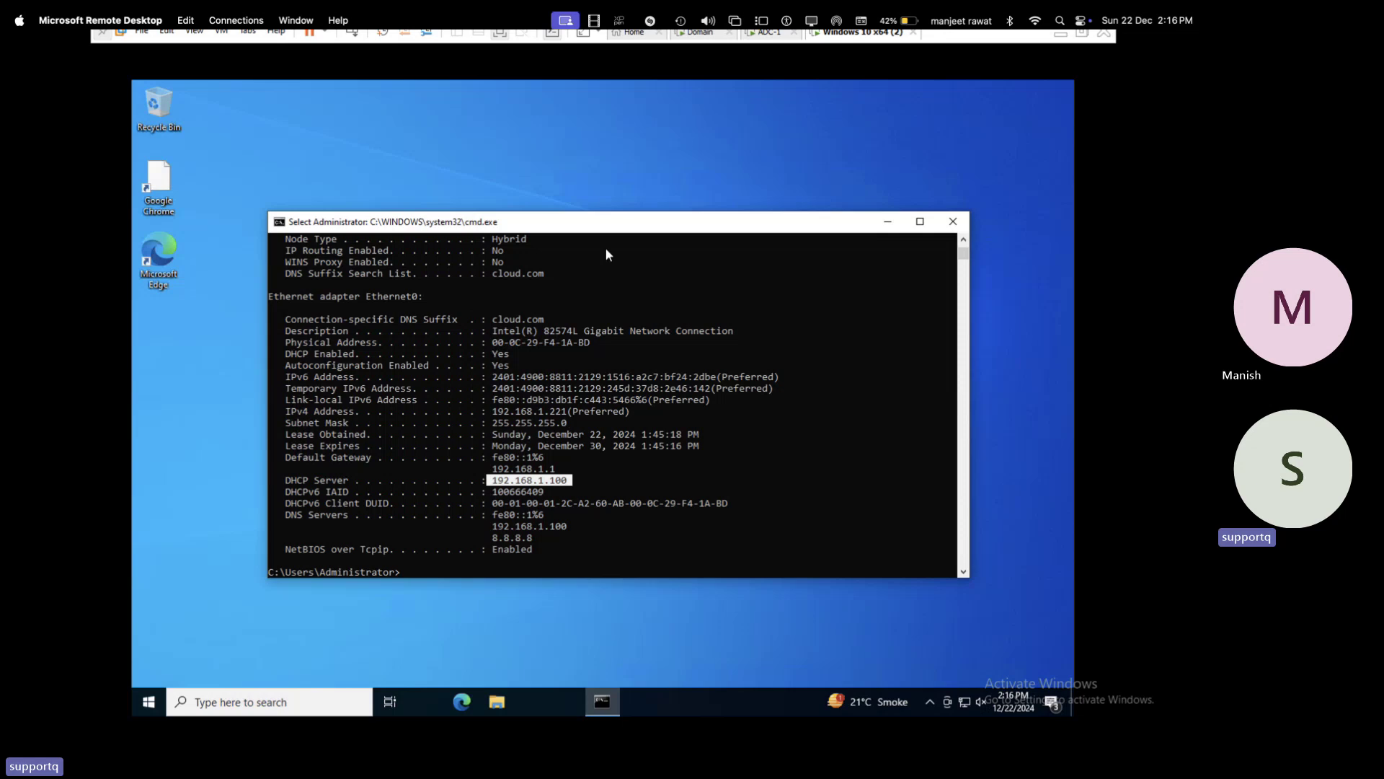
pyautogui.click(699, 34)
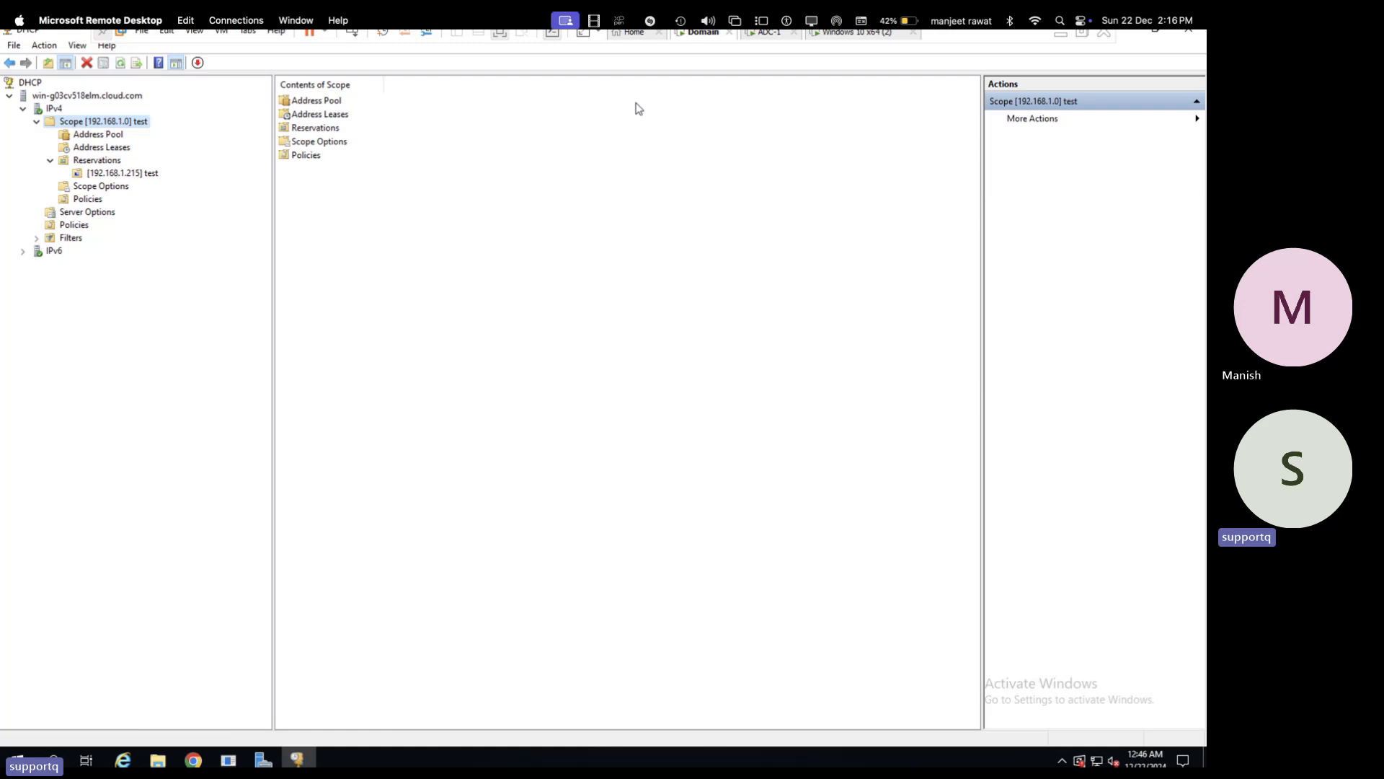
# - Power off the Domain VM via Power > Power Off and return to the Windows 10 client
pyautogui.rightClick(703, 40)
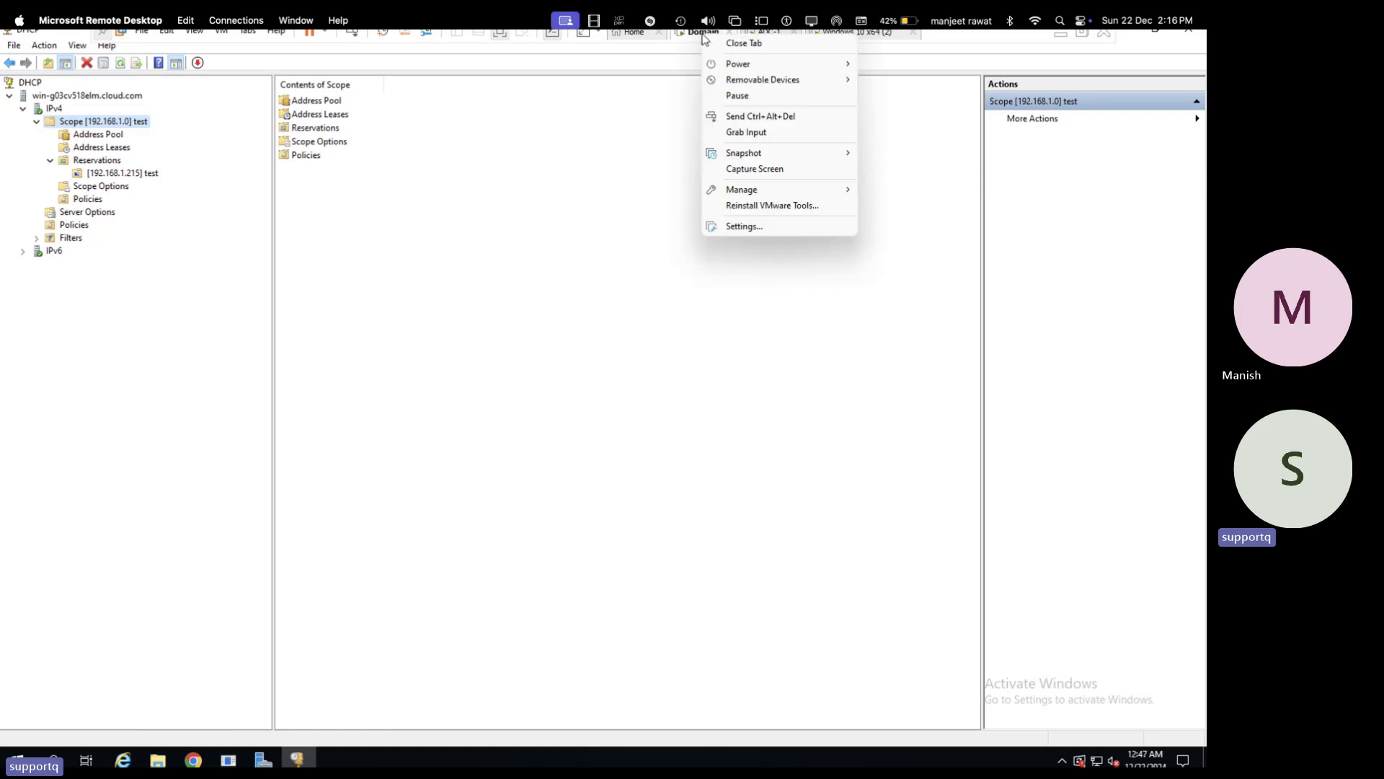
pyautogui.moveTo(745, 68)
pyautogui.click(918, 150)
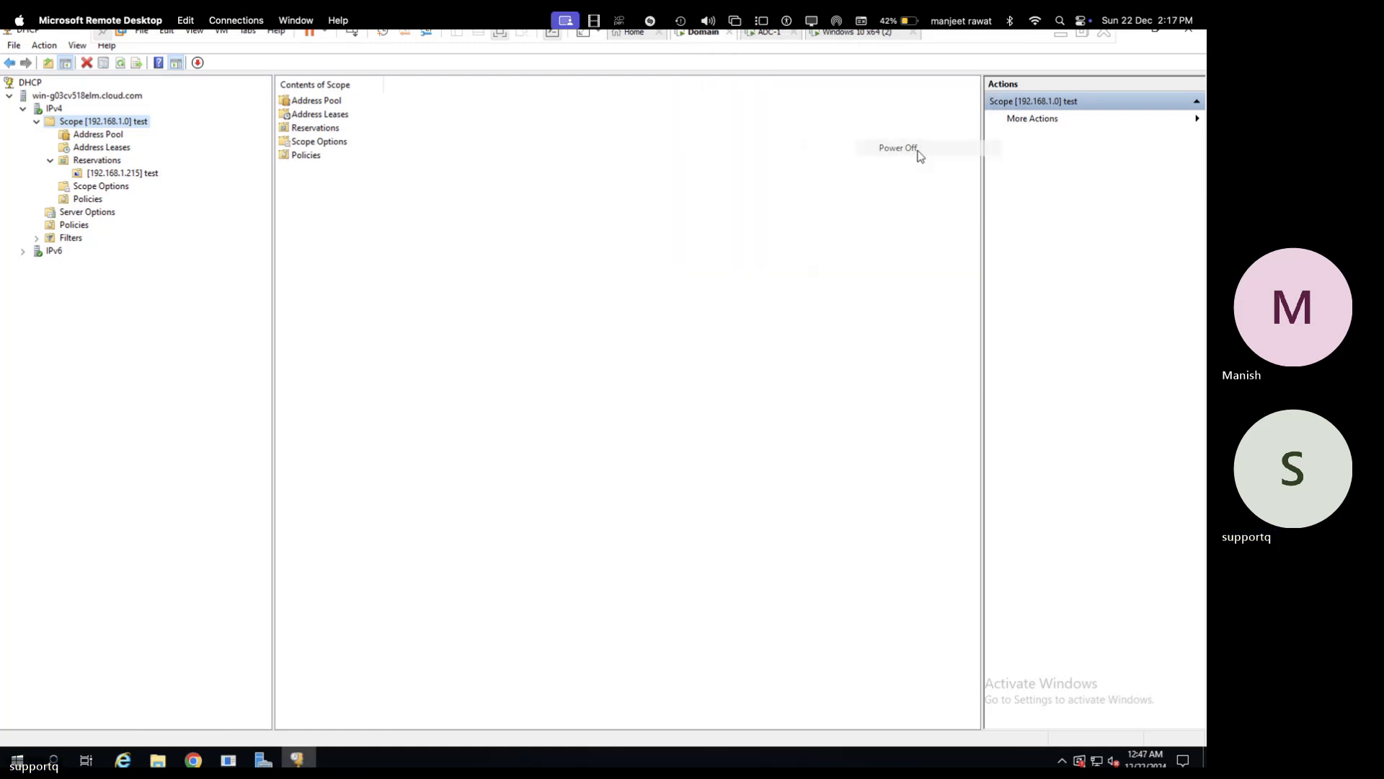
pyautogui.click(857, 44)
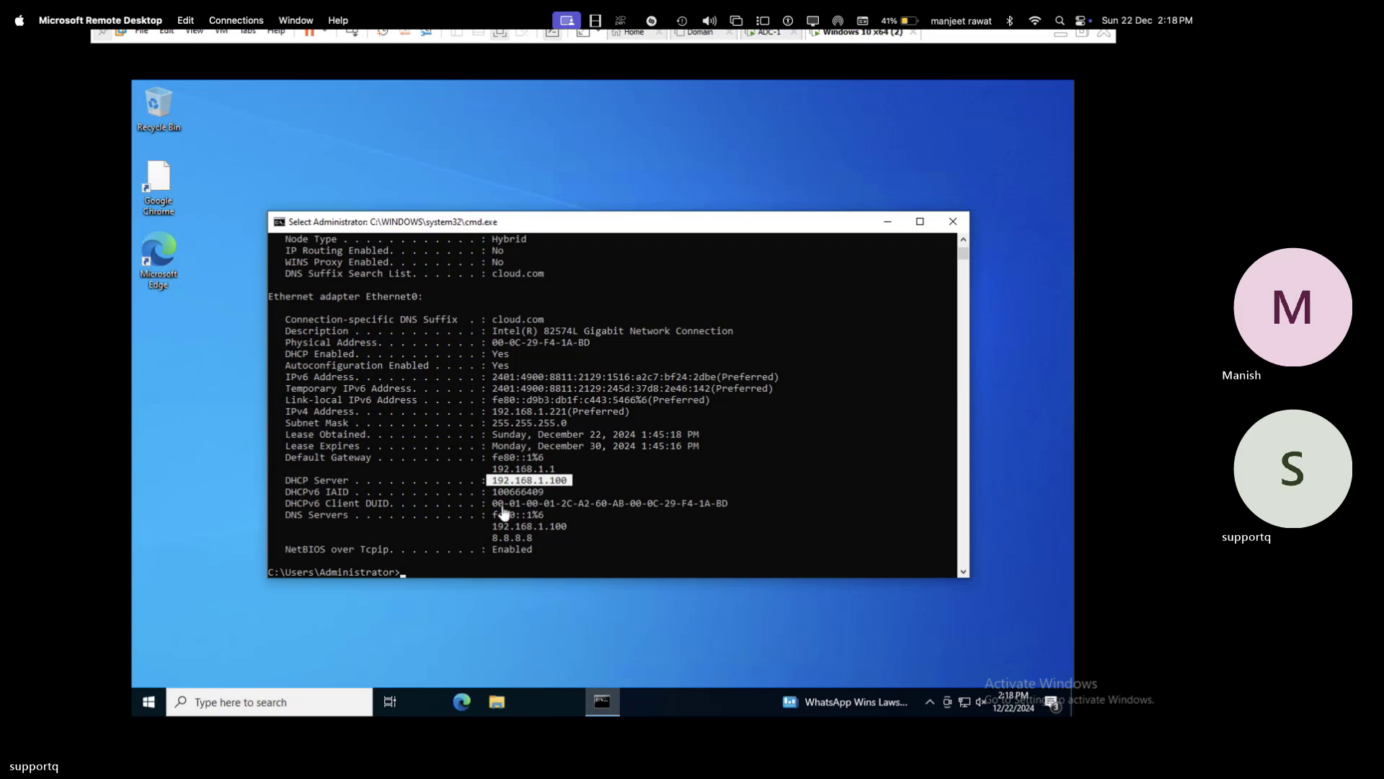
pyautogui.press('Up')
pyautogui.press('Escape')
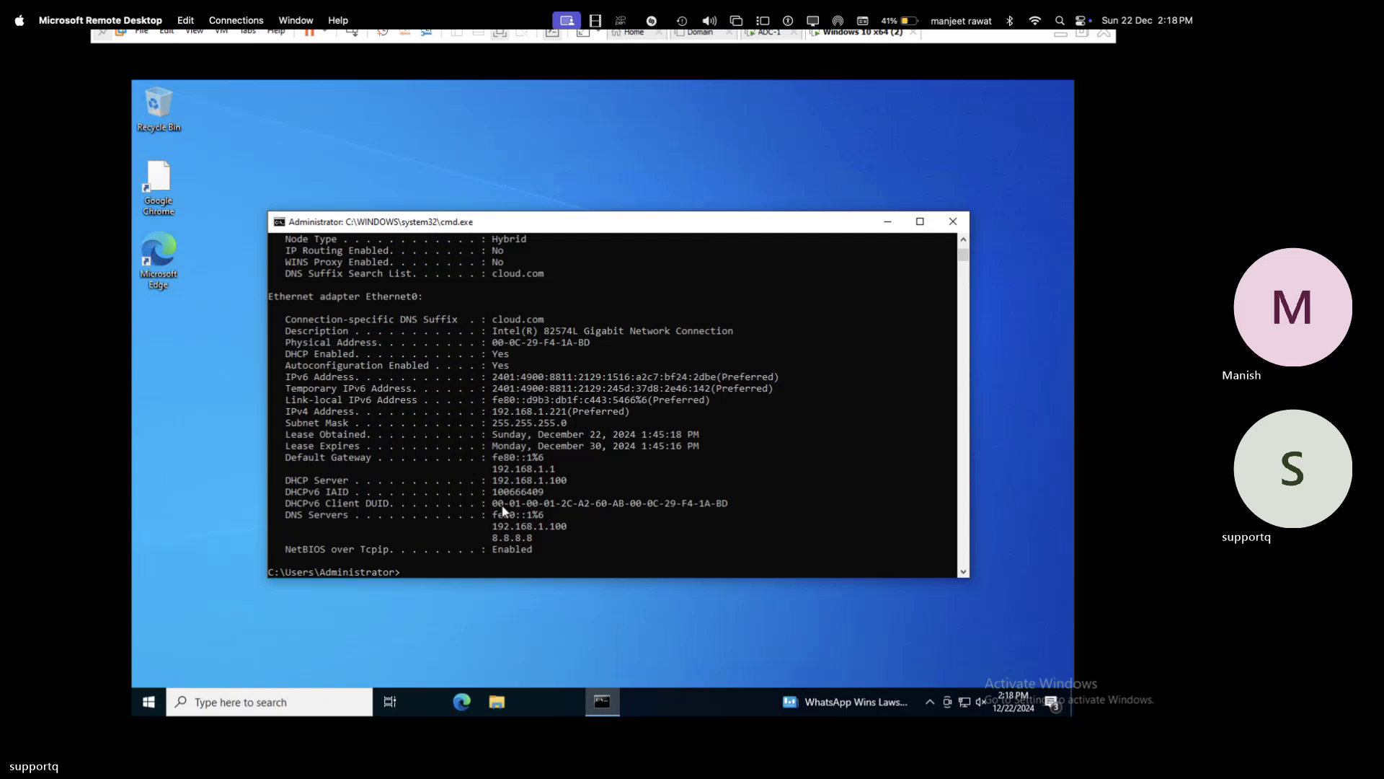
pyautogui.press('Up')
pyautogui.press('Return')
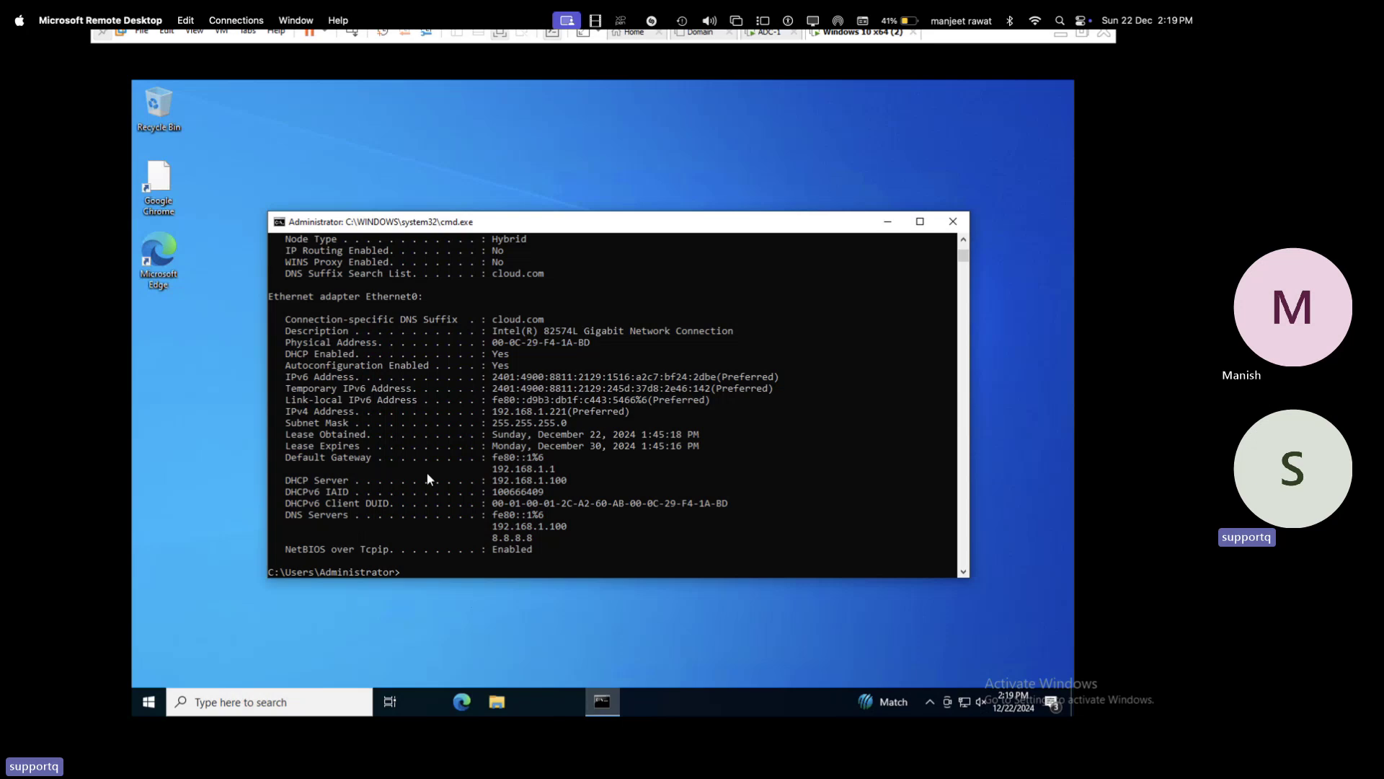
pyautogui.moveTo(568, 478); pyautogui.dragTo(484, 475)
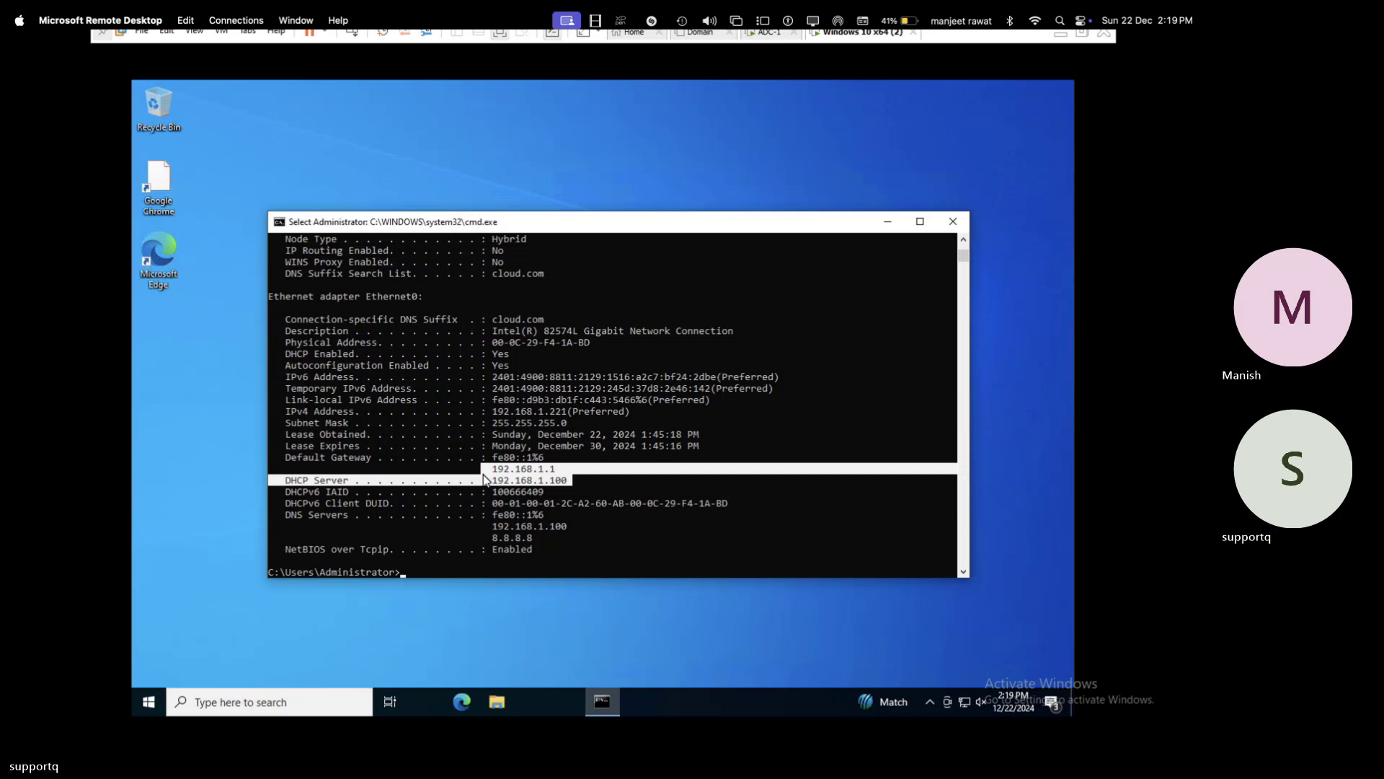
# - Run ipconfig and ipconfig /all, still showing DHCP server 192.168.1.100, then start typing ncpa.cpl
pyautogui.click(432, 565)
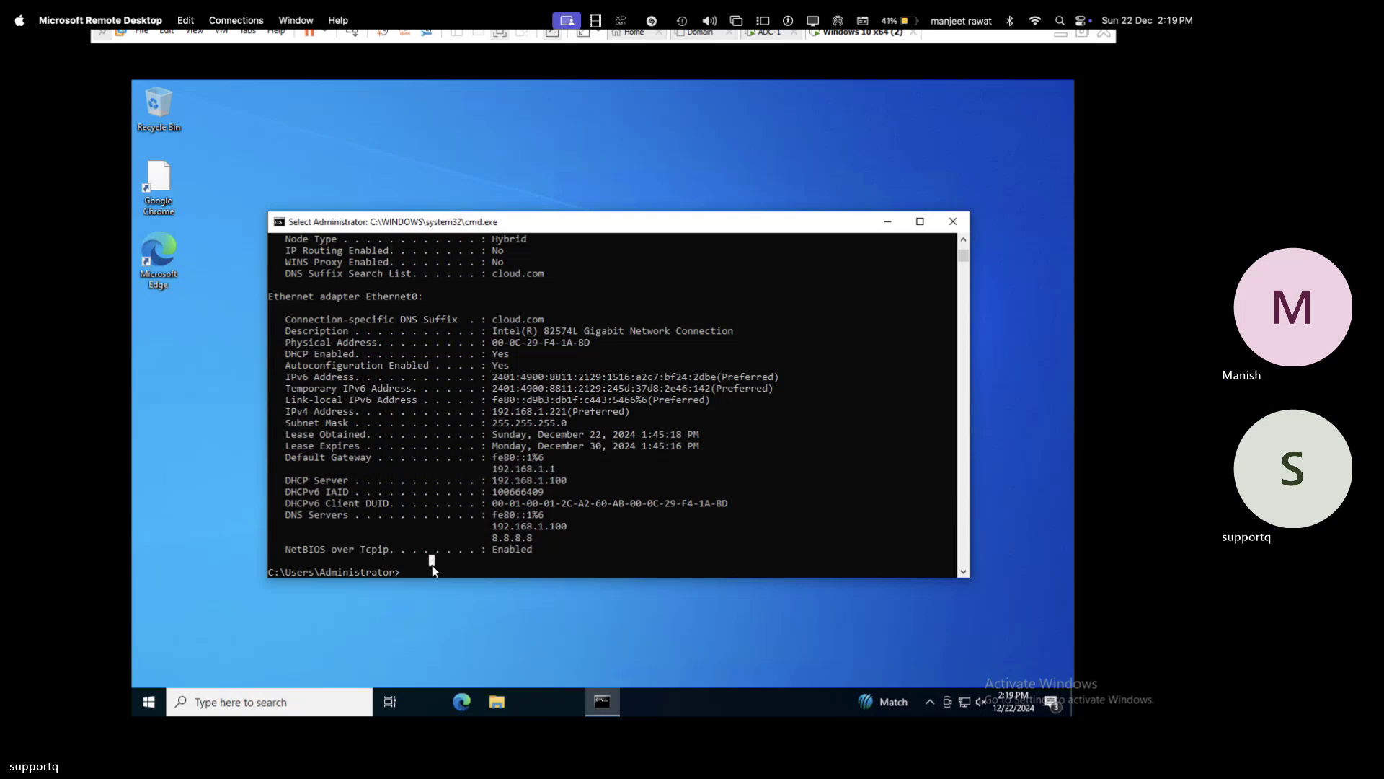
pyautogui.write('ipcon')
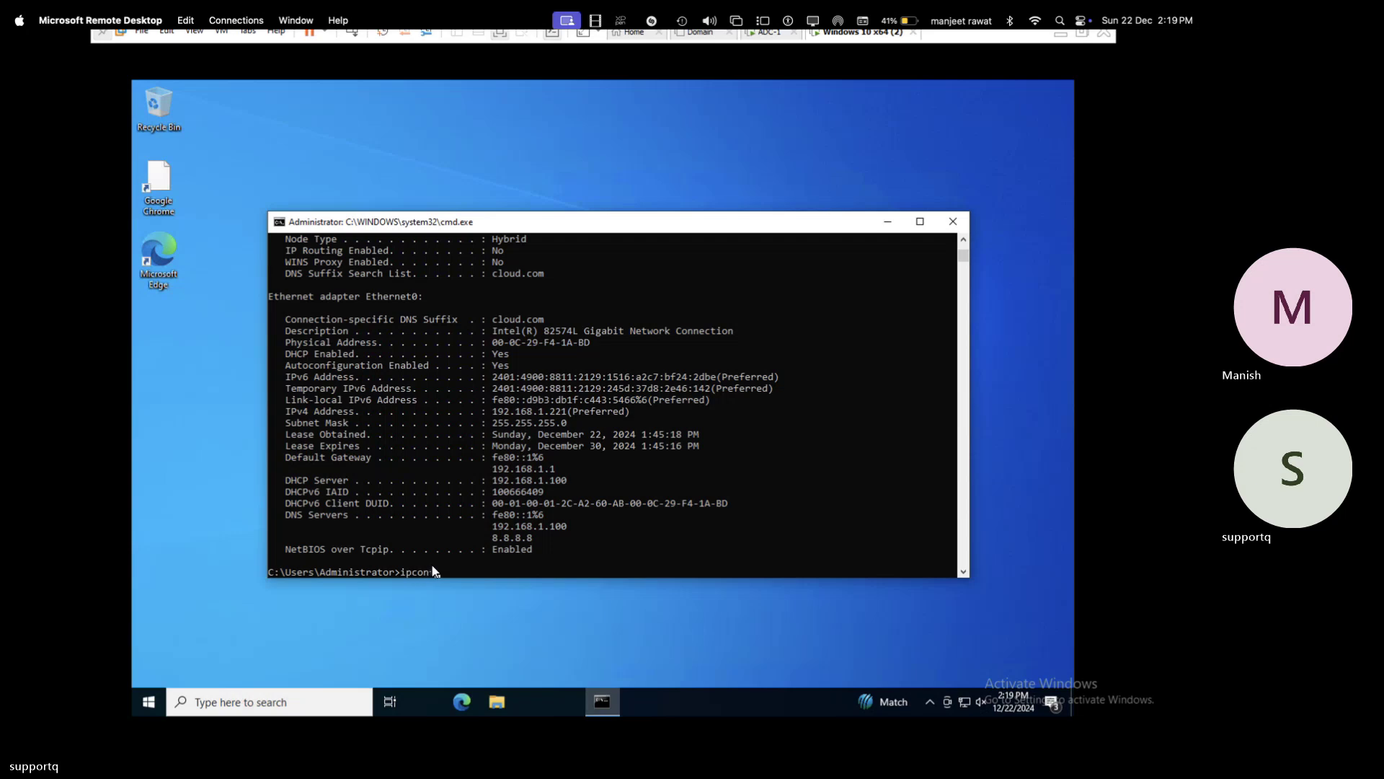
pyautogui.write('fig')
pyautogui.press('Return')
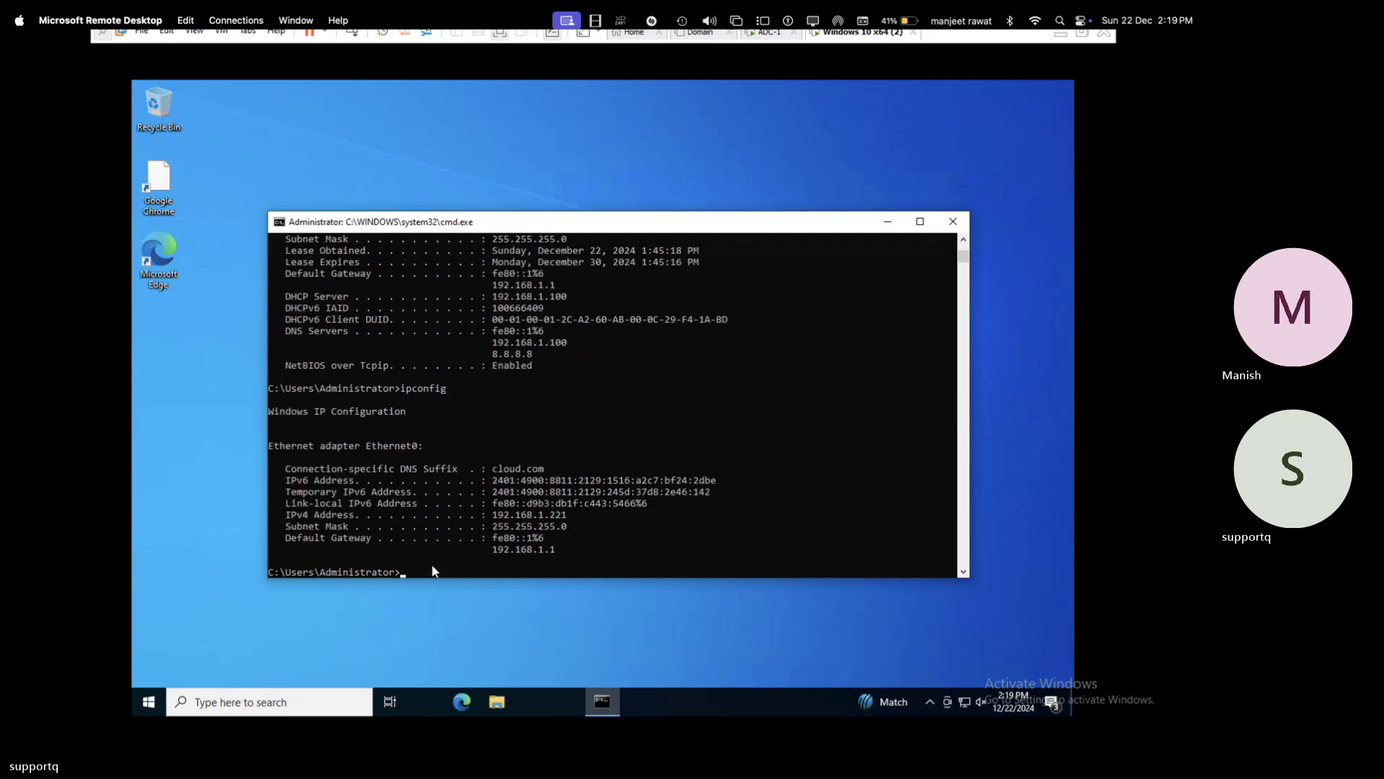
pyautogui.press('Up')
pyautogui.write('/all')
pyautogui.press('Return')
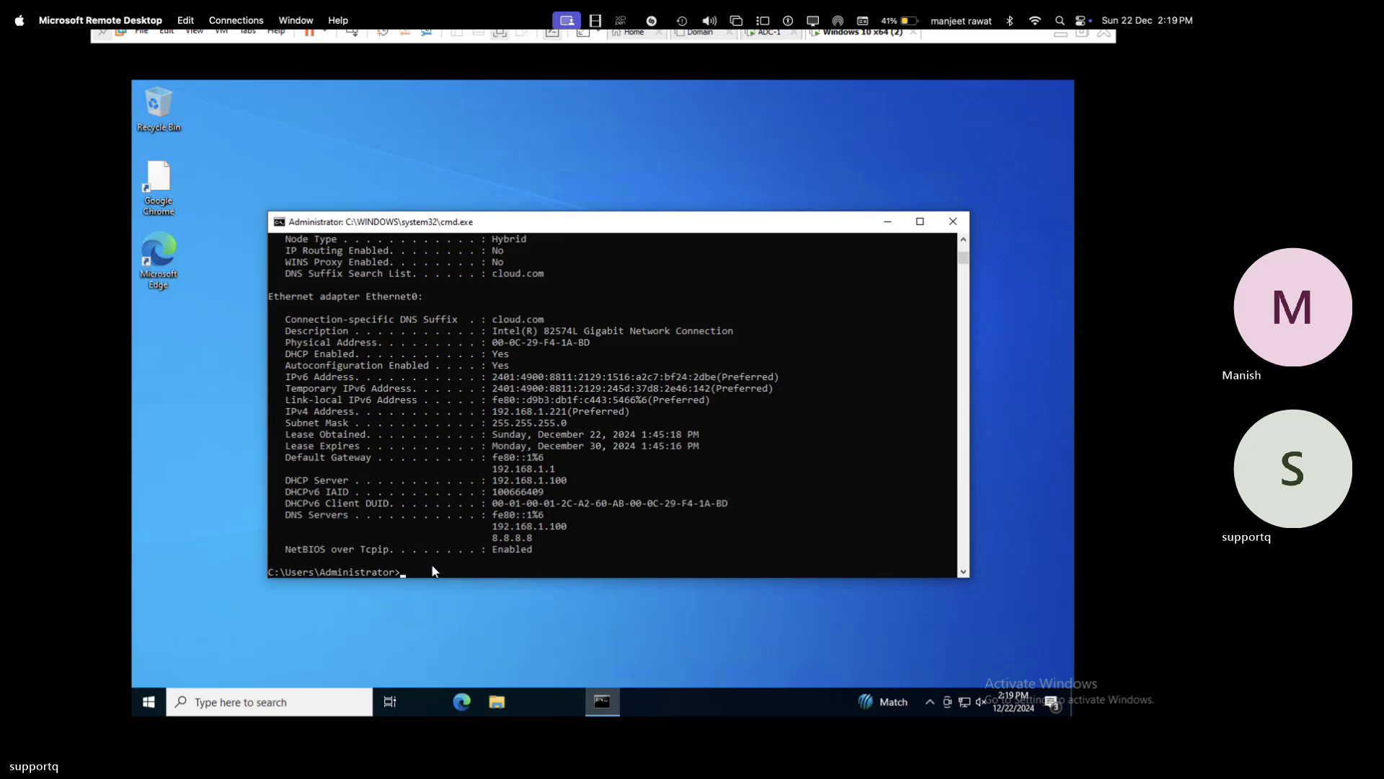
pyautogui.write('ncpa')
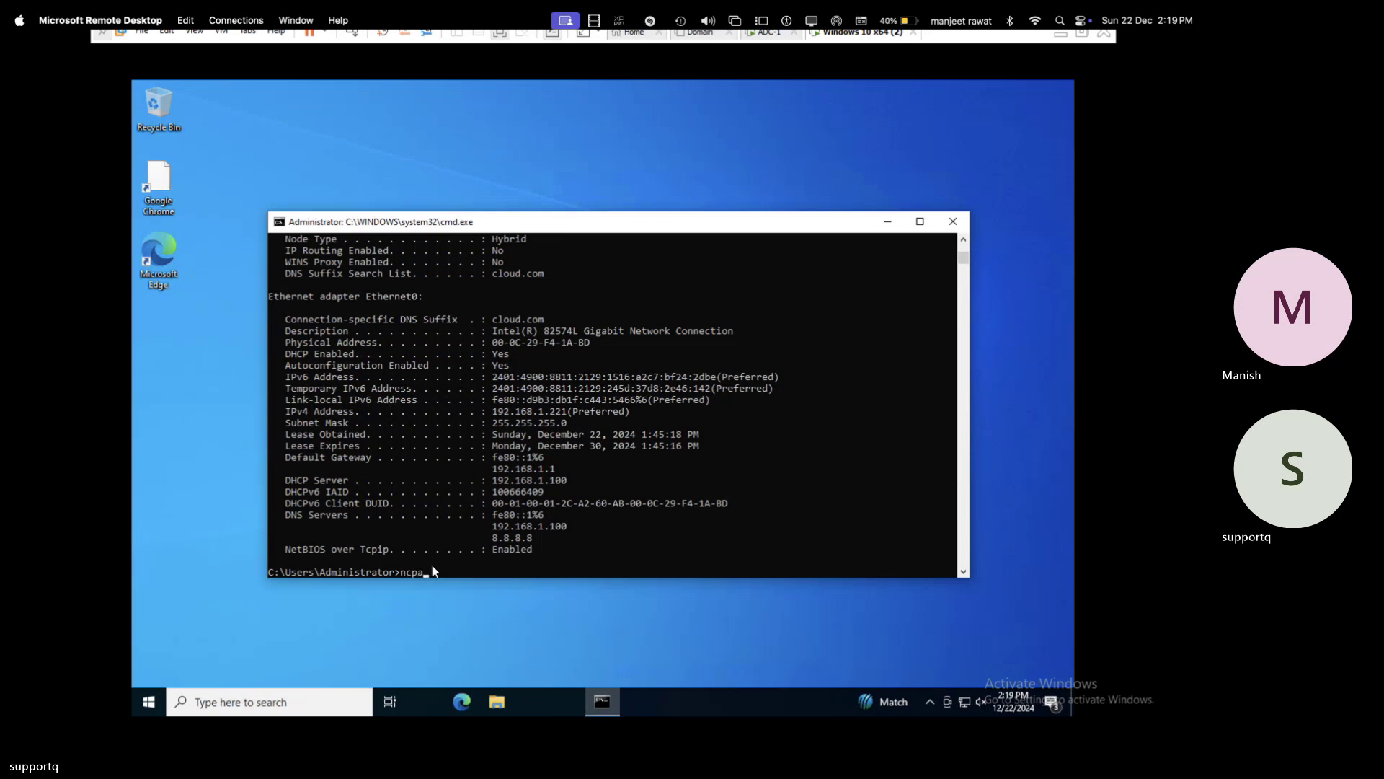
pyautogui.write('.cpl')
# - Disable and re-enable the Ethernet0 adapter via ncpa.cpl, then show its status with Internet connectivity at 1.0 Gbps
pyautogui.press('Return')
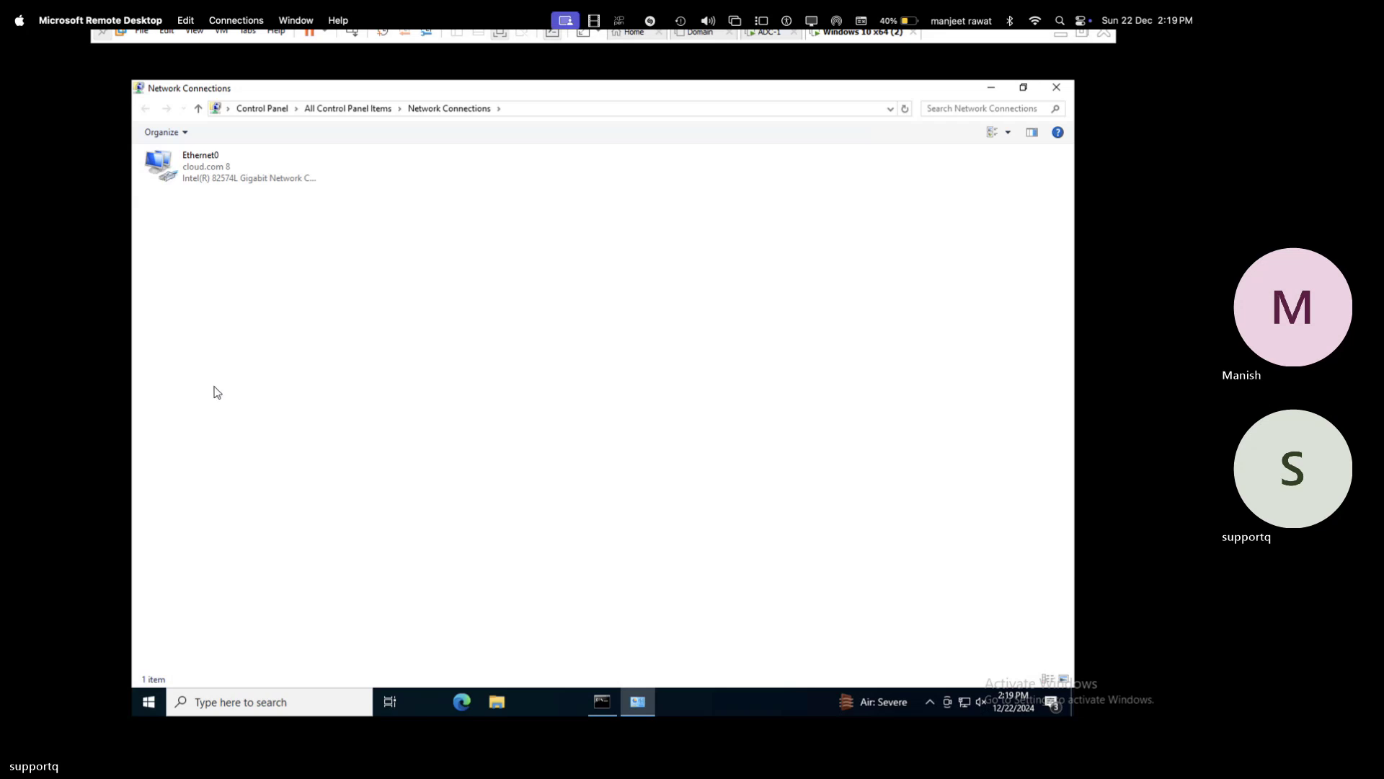
pyautogui.rightClick(223, 182)
pyautogui.click(266, 190)
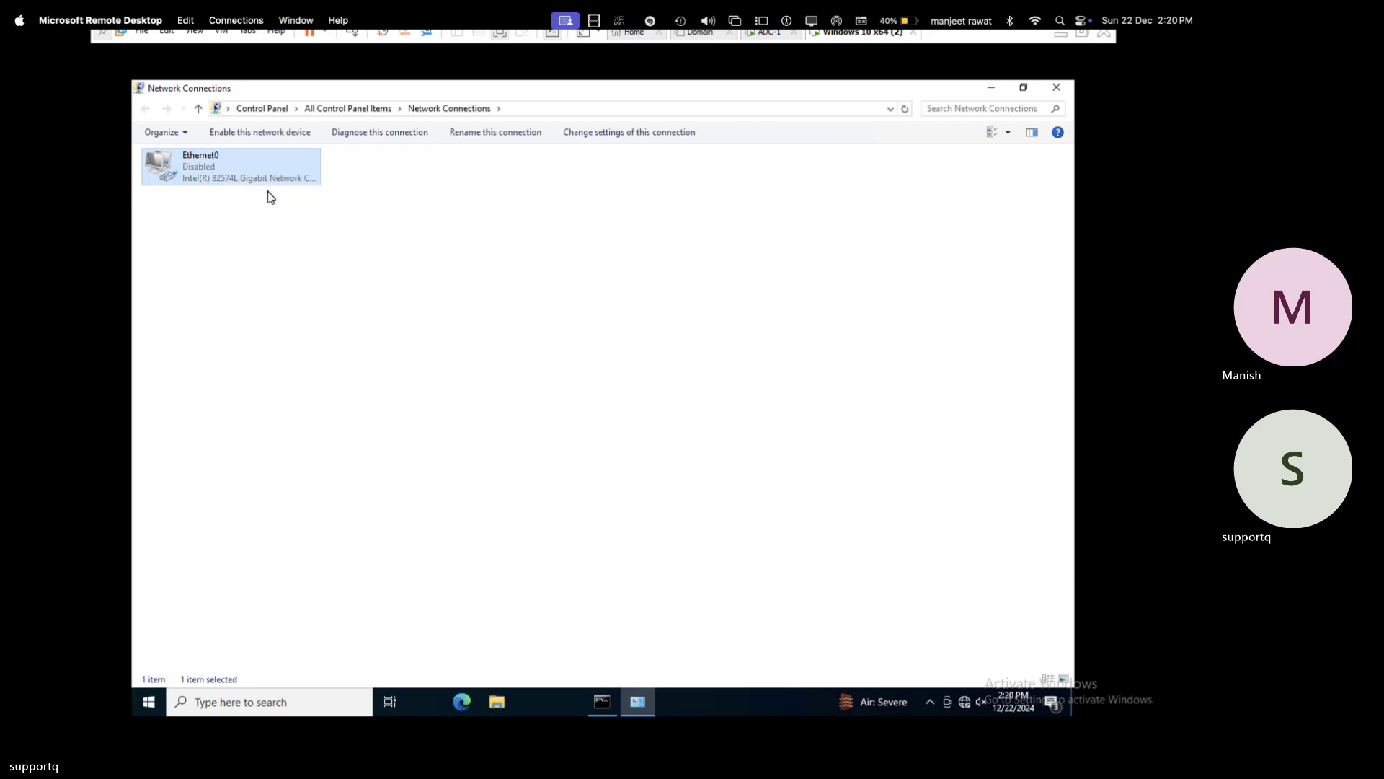
pyautogui.rightClick(209, 180)
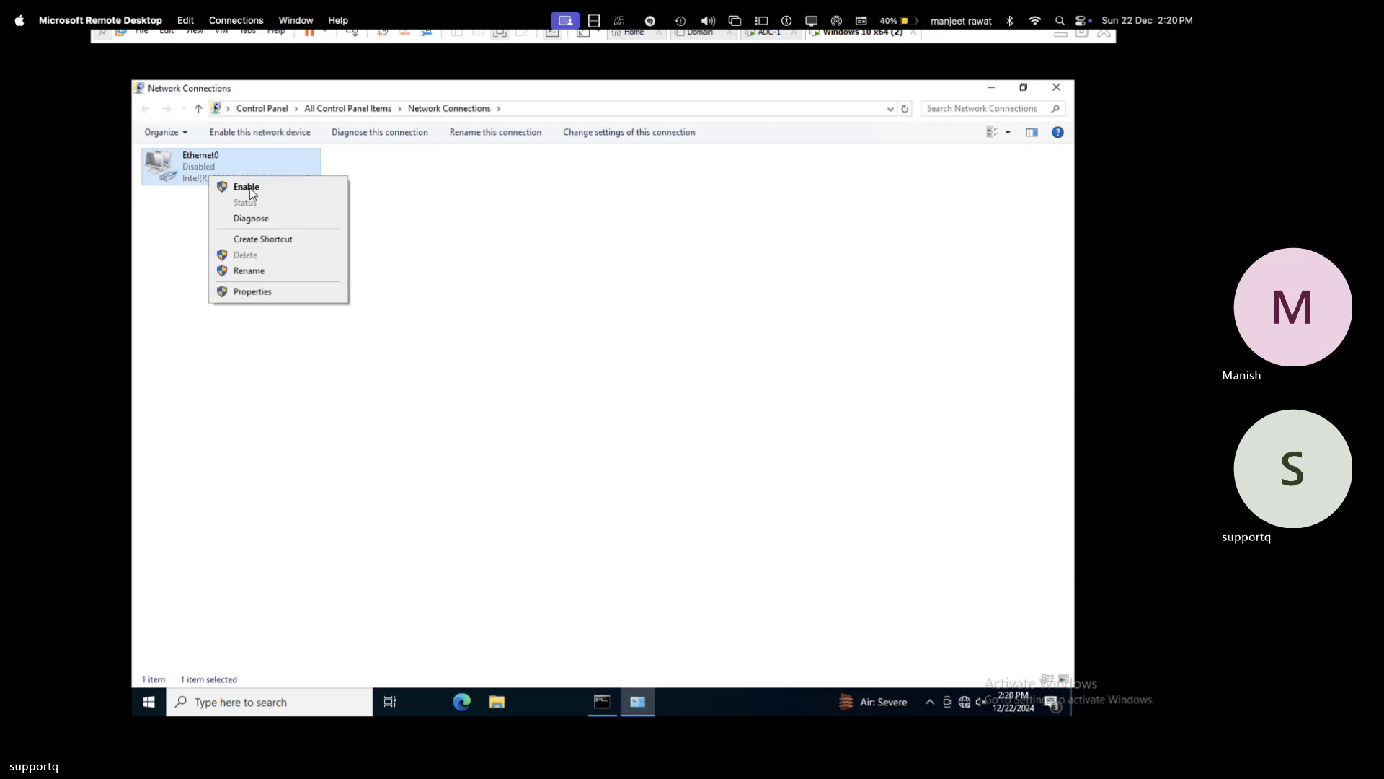
pyautogui.click(264, 190)
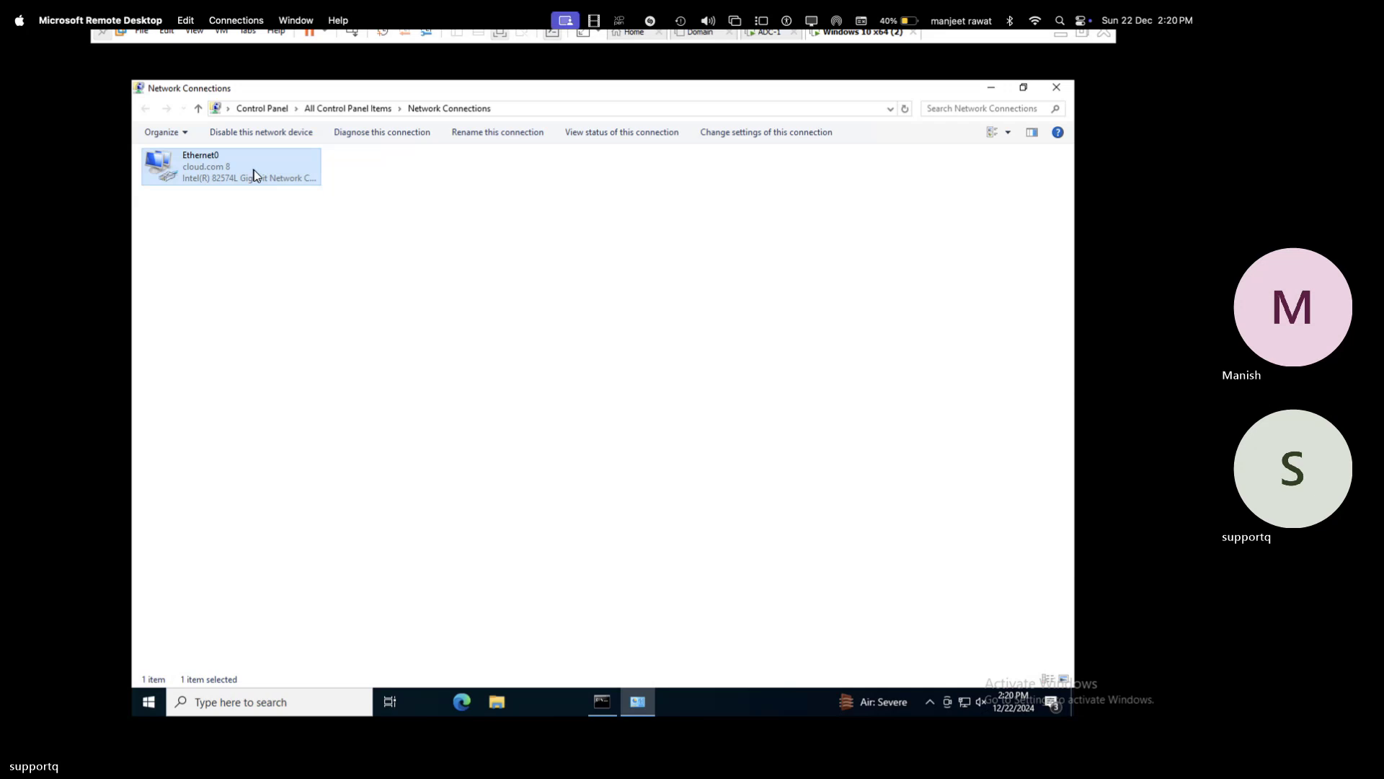
pyautogui.rightClick(254, 171)
pyautogui.click(292, 197)
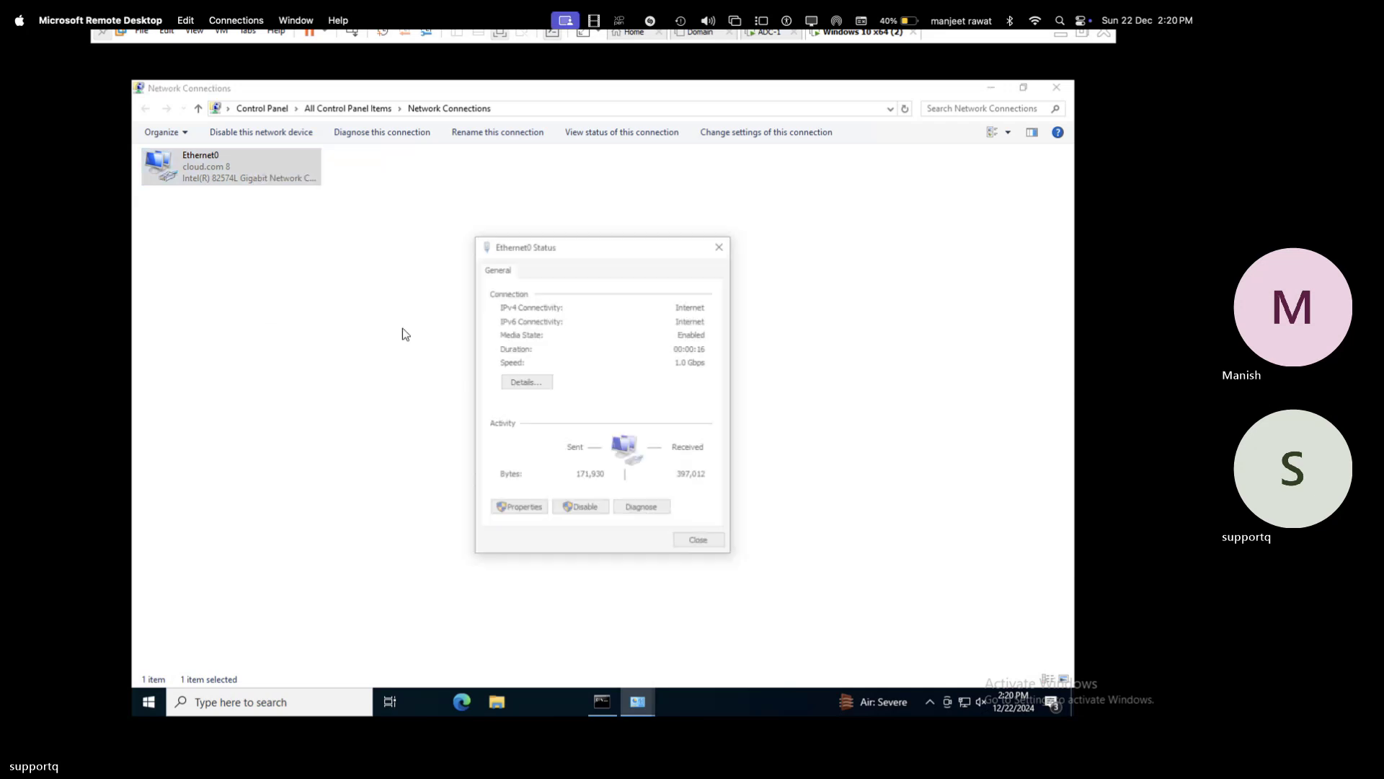
# - Open the Ethernet0 connection details and confirm IPv4 DHCP Server 192.168.1.101 with address 192.168.1.221
pyautogui.click(526, 382)
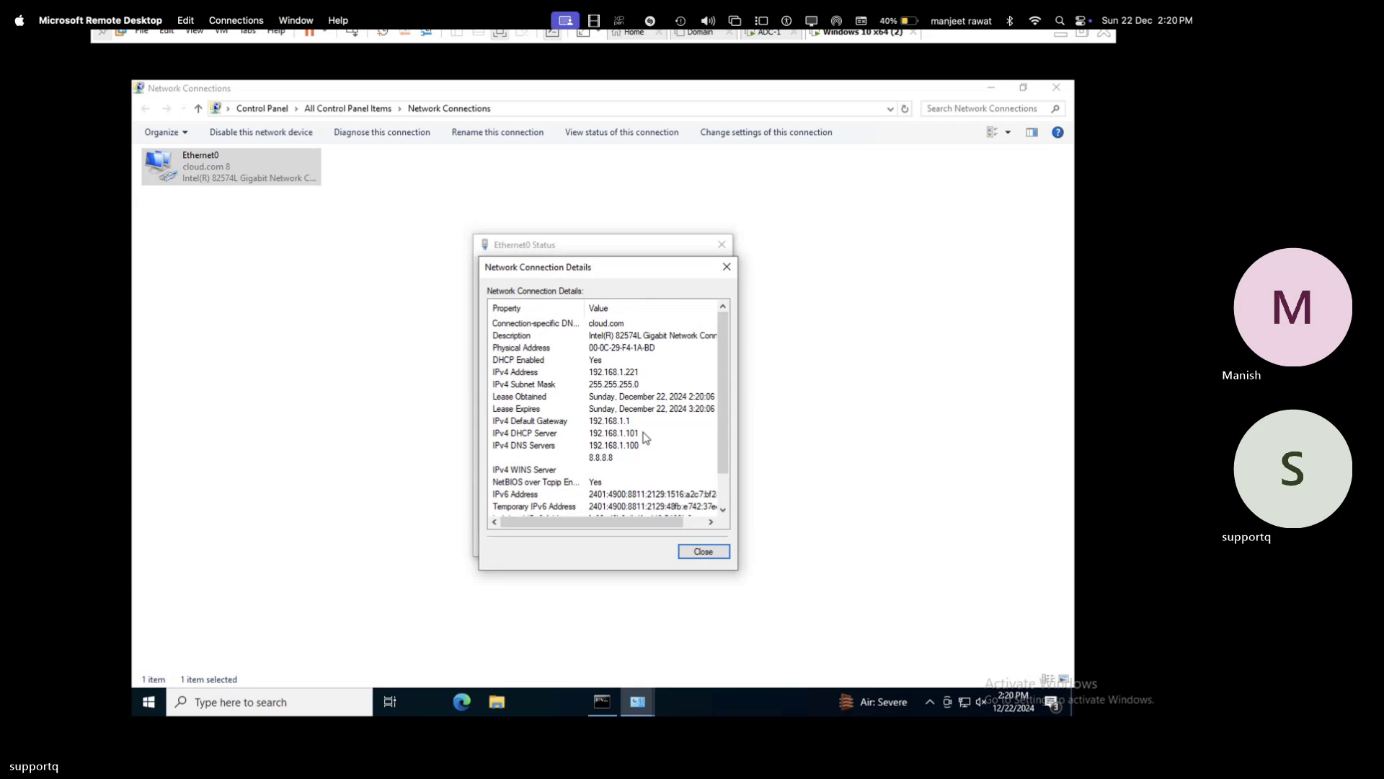
pyautogui.click(583, 434)
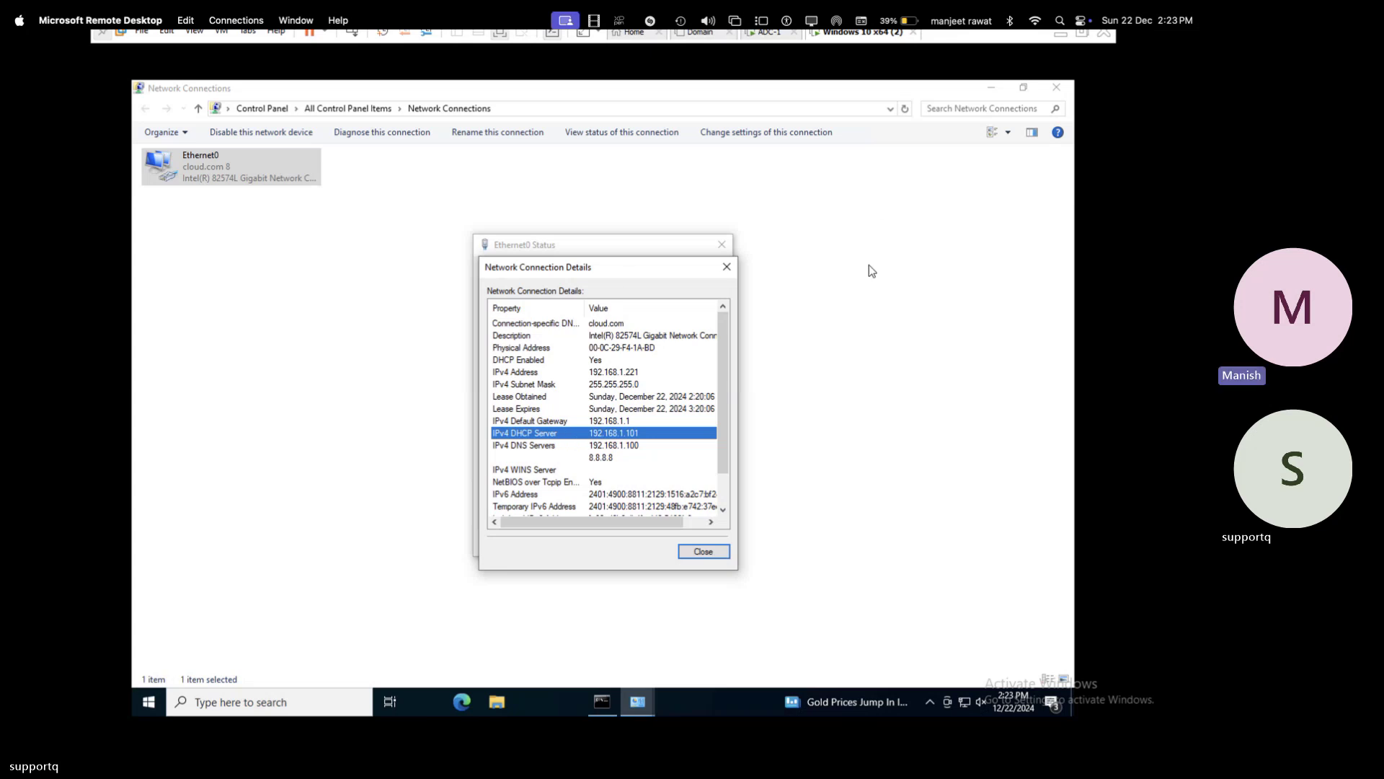
pyautogui.moveTo(1009, 47)
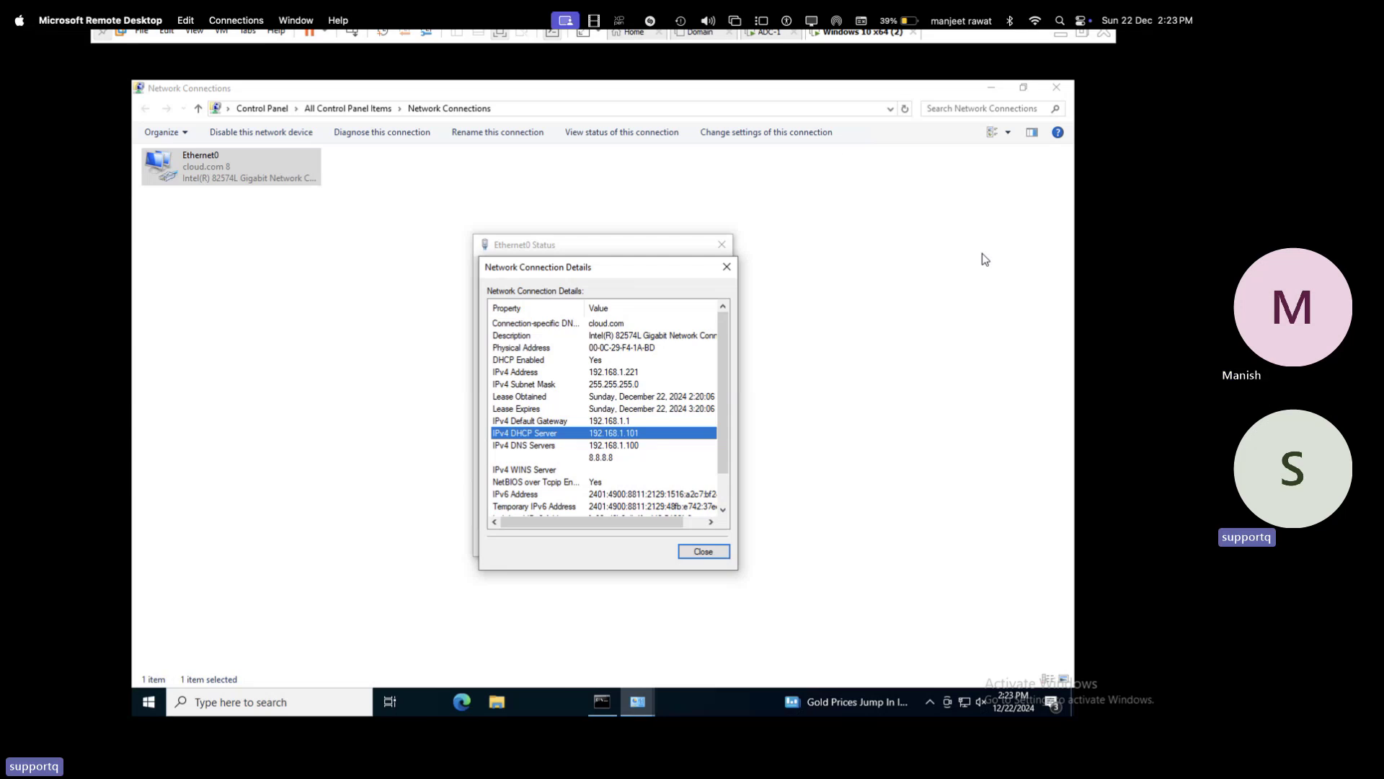
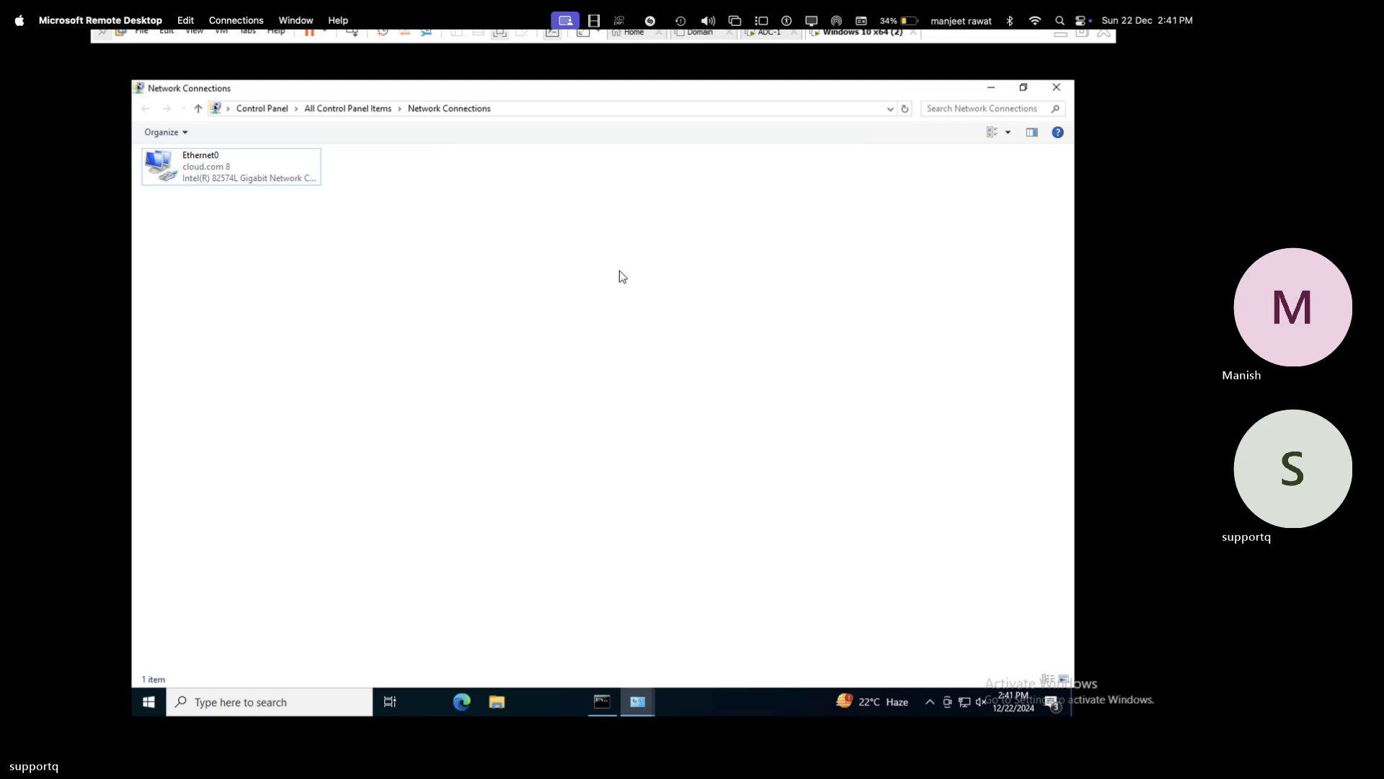
# - Move from the Server 2019 Remote Desktop to the OneNote page showing 192.168.1.2–192.168.1.200 (199 IPs)
pyautogui.press('super+Tab')
pyautogui.press('super+Tab')
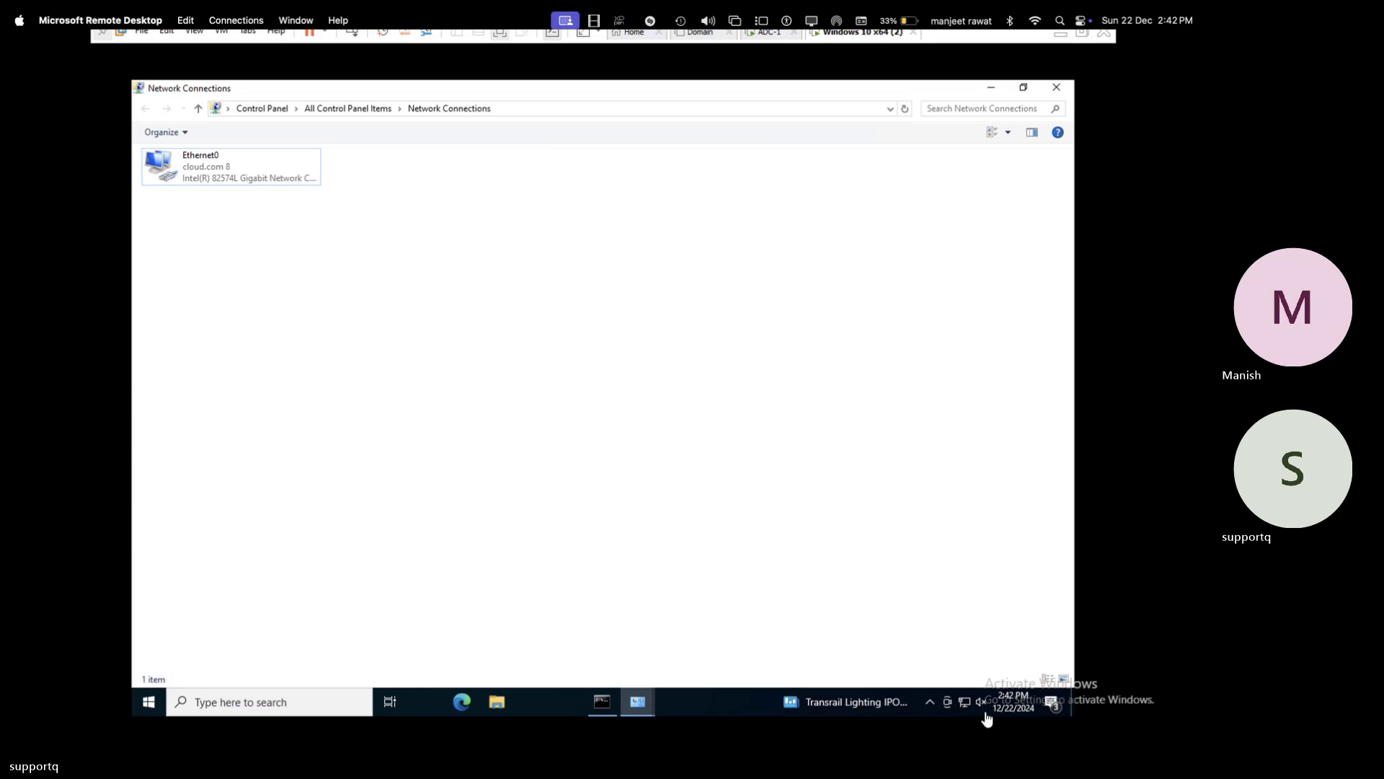
pyautogui.hotkey('ctrl', 'Left')
pyautogui.hotkey('ctrl', 'Right')
pyautogui.hotkey('ctrl', 'Right')
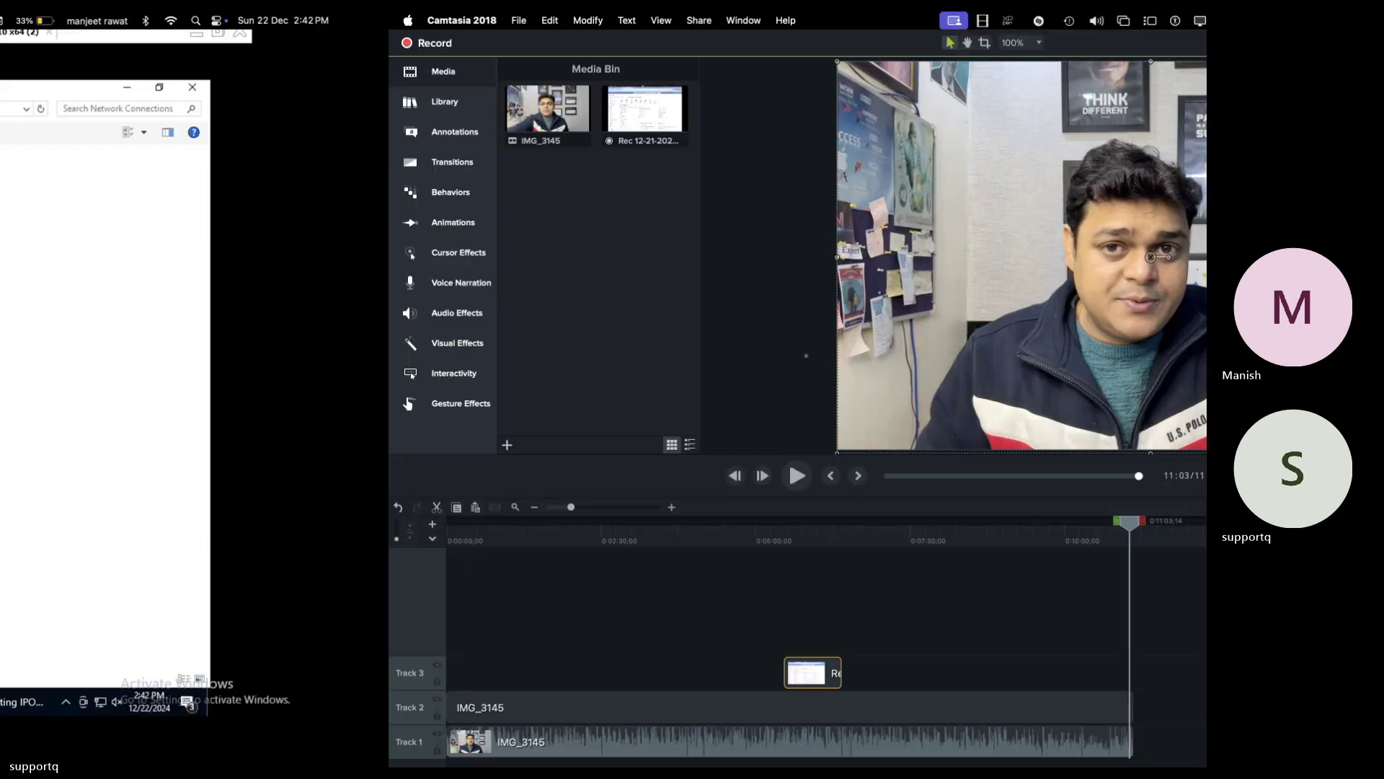
pyautogui.hotkey('ctrl', 'Left')
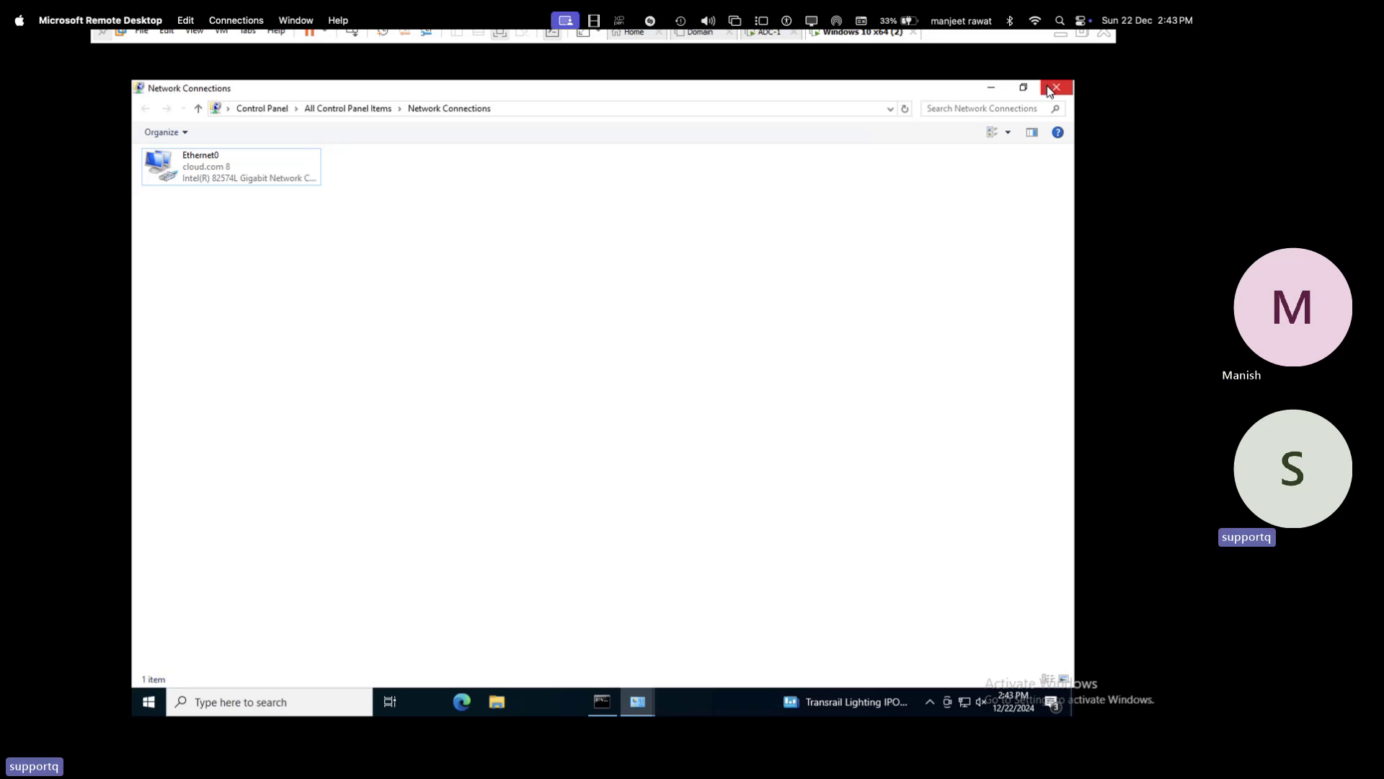
pyautogui.press('super+Tab')
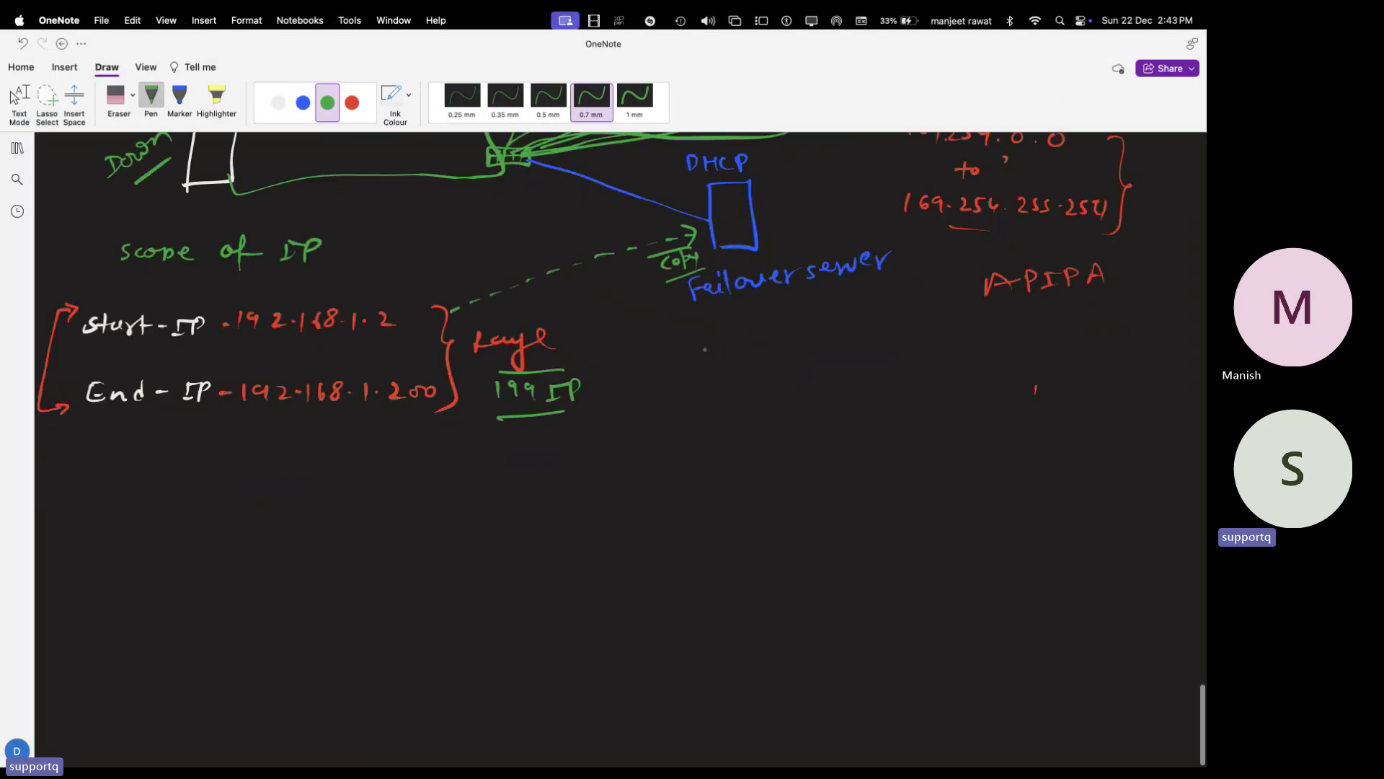
# - Handwrite the white heading 'DHCP-Scope Type' on blank page space
pyautogui.scroll(3, 622, 409)
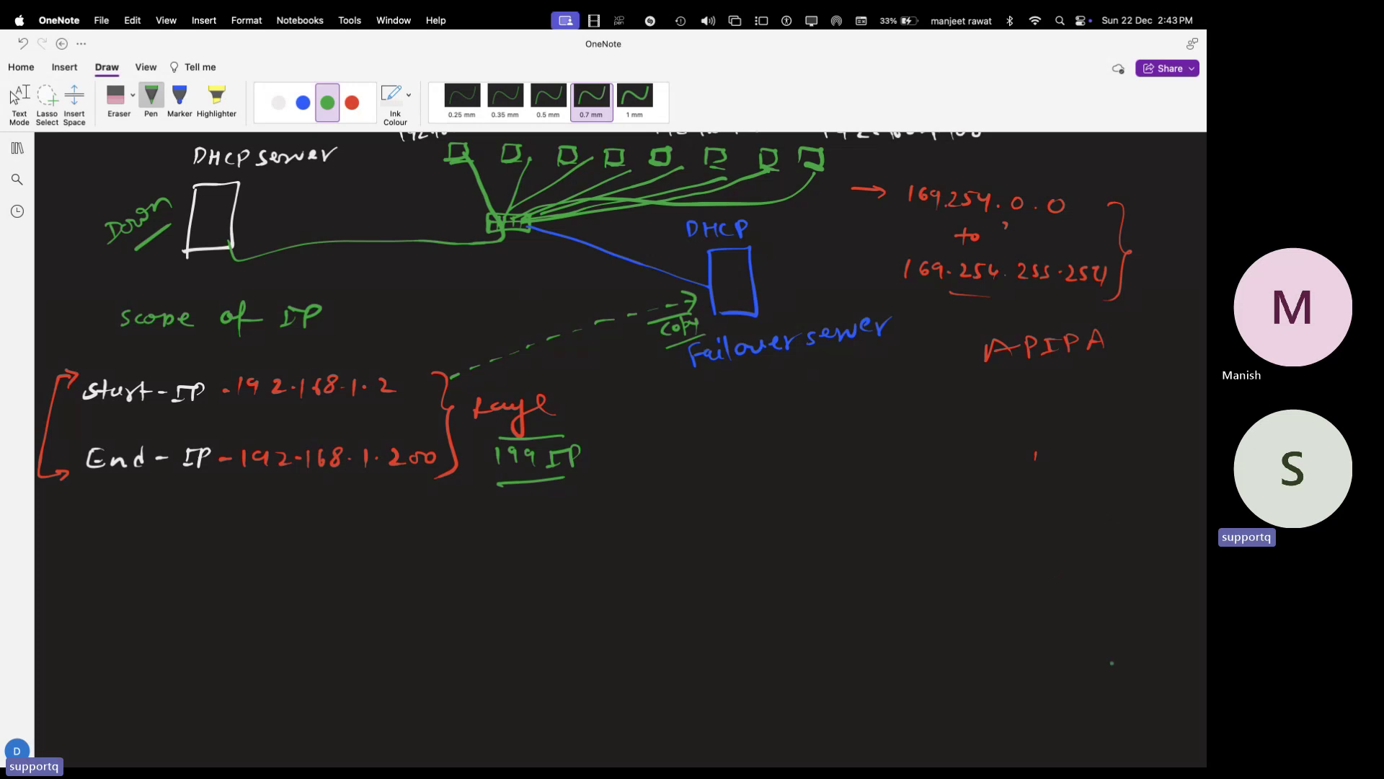
pyautogui.scroll(-10, 1159, 676)
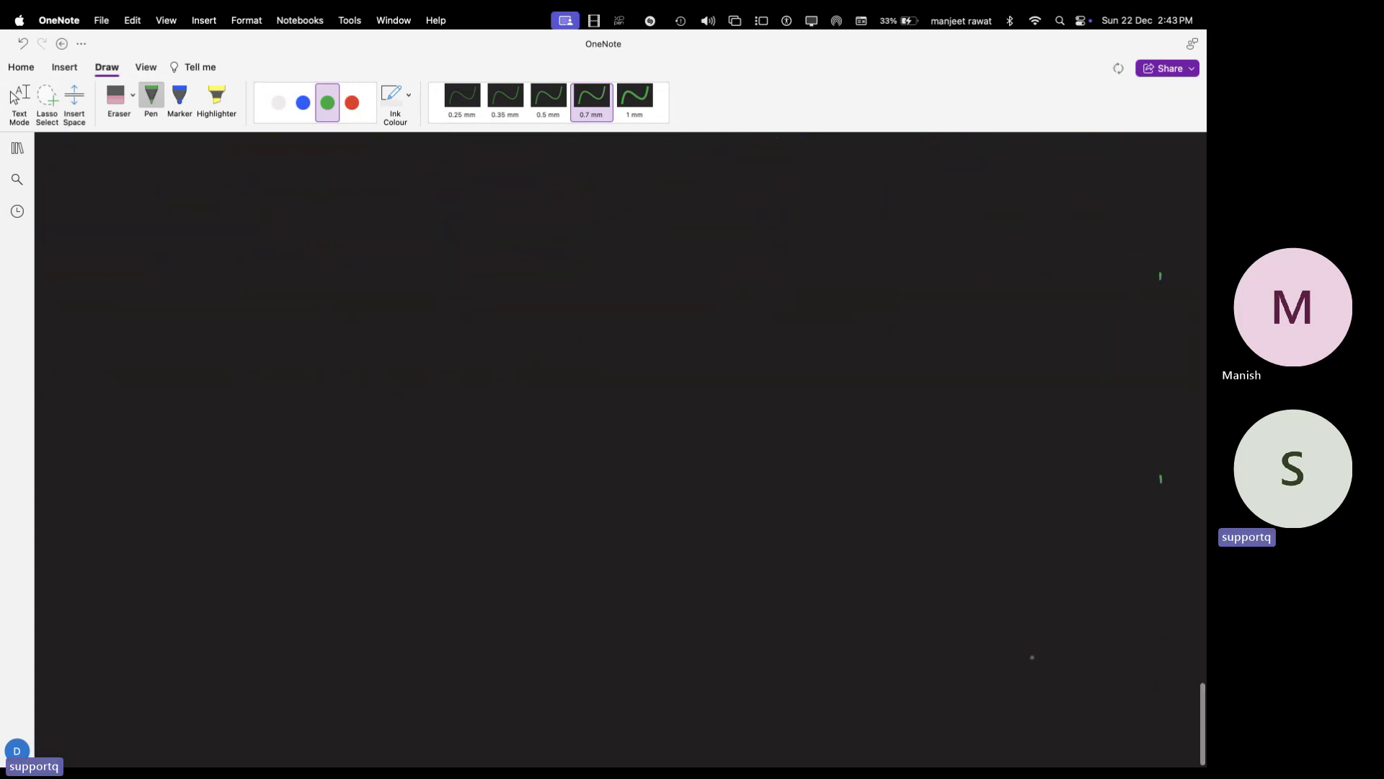
pyautogui.click(278, 102)
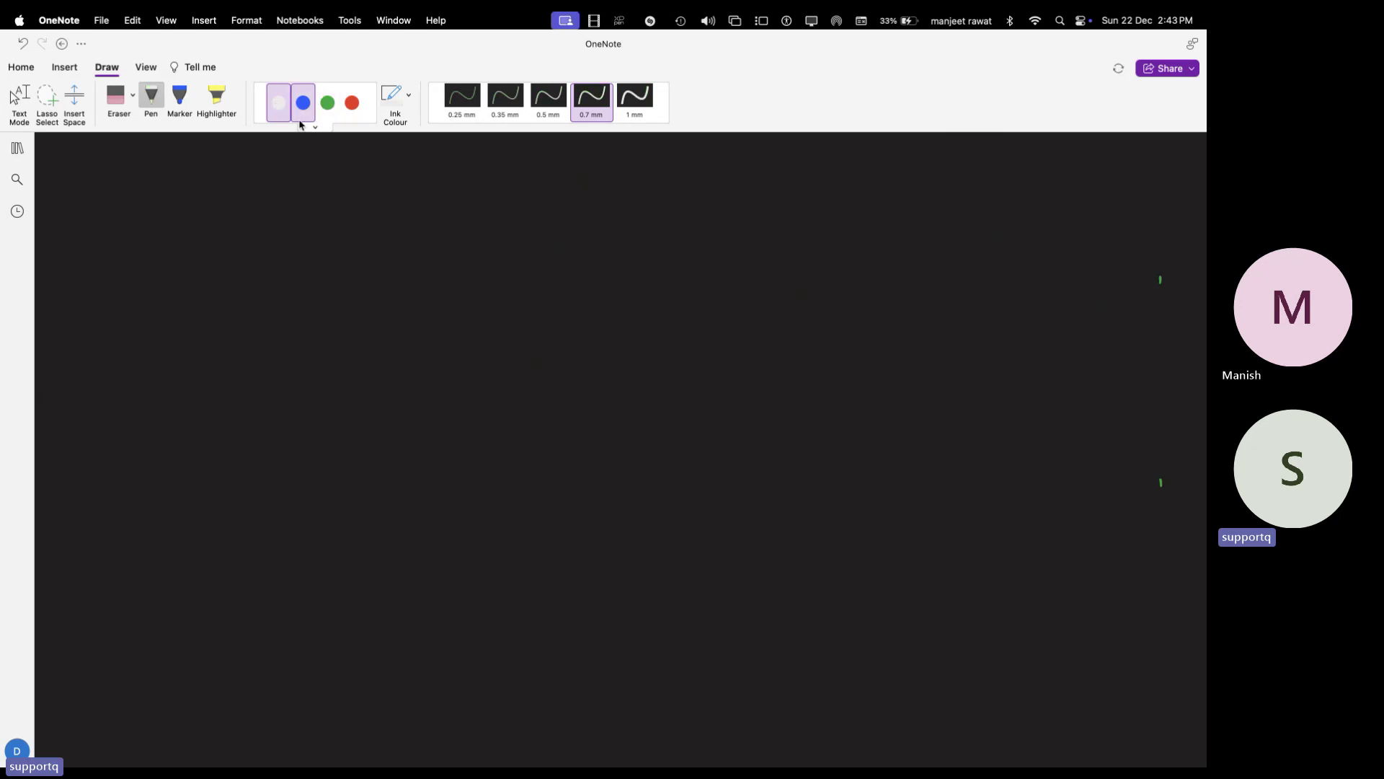
pyautogui.moveTo(420, 186); pyautogui.dragTo(420, 205)
pyautogui.moveTo(443, 189); pyautogui.dragTo(454, 206)
pyautogui.moveTo(443, 197); pyautogui.dragTo(472, 206)
pyautogui.moveTo(482, 189); pyautogui.dragTo(481, 208)
pyautogui.moveTo(482, 189); pyautogui.dragTo(540, 203)
pyautogui.moveTo(553, 195); pyautogui.dragTo(570, 203)
pyautogui.moveTo(586, 198)
pyautogui.mouseDown()
pyautogui.moveTo(630, 207)
pyautogui.moveTo(640, 188)
pyautogui.mouseUp()
pyautogui.moveTo(639, 194); pyautogui.dragTo(662, 215)
pyautogui.moveTo(663, 202)
pyautogui.mouseDown()
pyautogui.moveTo(664, 216)
pyautogui.moveTo(674, 207)
pyautogui.mouseUp()
pyautogui.moveTo(687, 203); pyautogui.dragTo(711, 221)
pyautogui.moveTo(415, 180); pyautogui.dragTo(426, 214)
# - Draw a green box labelled 'DHCP Server'
pyautogui.click(321, 109)
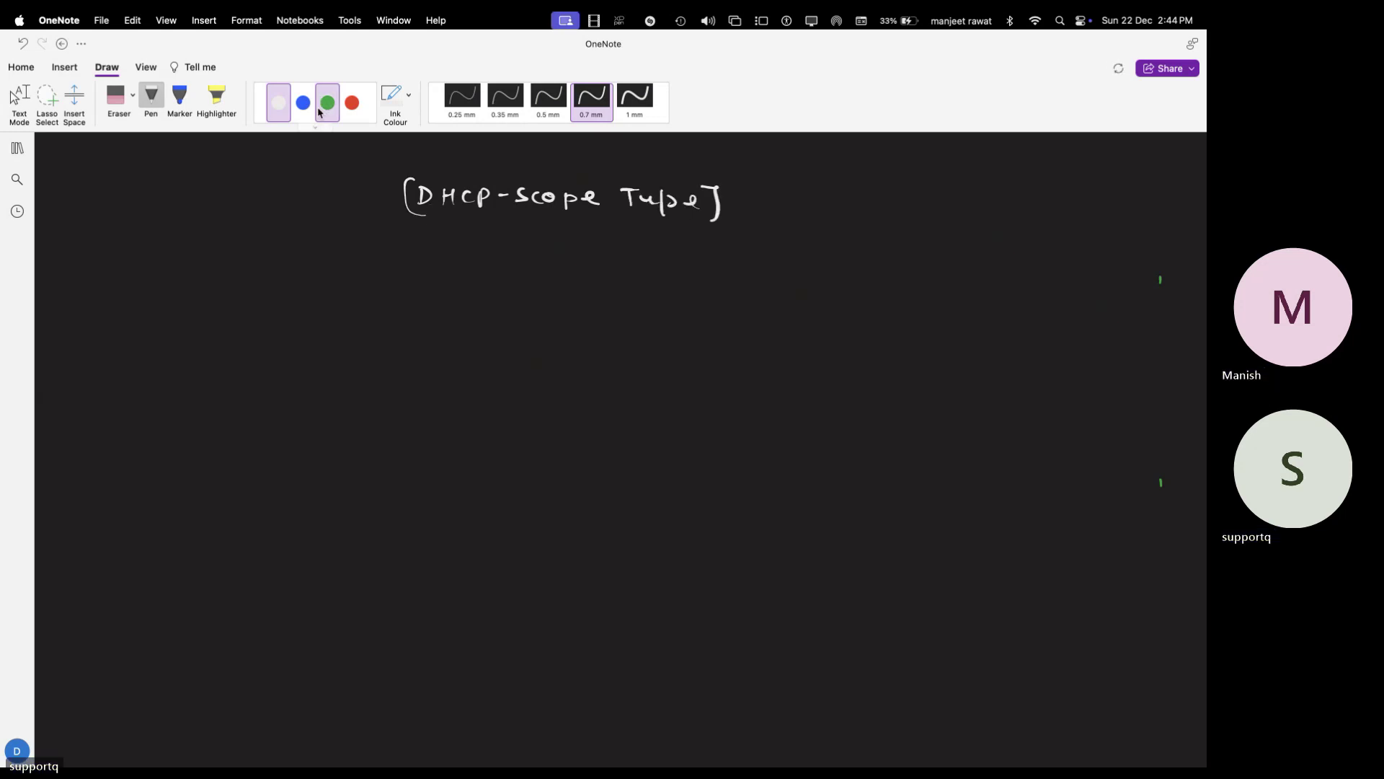
pyautogui.moveTo(130, 357)
pyautogui.mouseDown()
pyautogui.moveTo(131, 290)
pyautogui.moveTo(191, 340)
pyautogui.moveTo(128, 364)
pyautogui.mouseUp()
pyautogui.moveTo(133, 249); pyautogui.dragTo(132, 263)
pyautogui.moveTo(154, 248); pyautogui.dragTo(170, 262)
pyautogui.moveTo(182, 250)
pyautogui.mouseDown()
pyautogui.moveTo(178, 264)
pyautogui.moveTo(242, 255)
pyautogui.mouseUp()
pyautogui.moveTo(245, 258); pyautogui.dragTo(297, 245)
# - In red, write list item 1 'Normal scope.' below the box, undoing one stray stroke
pyautogui.click(352, 102)
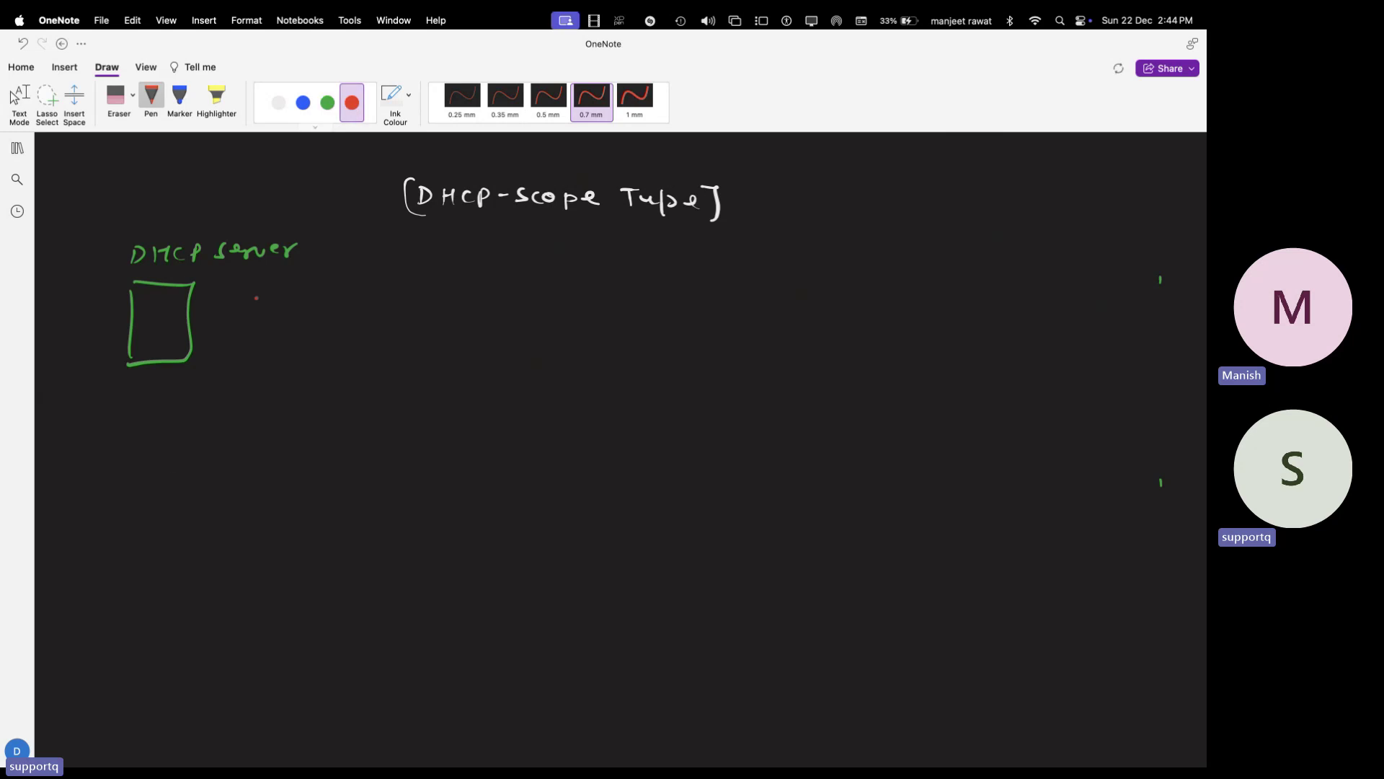
pyautogui.moveTo(128, 426); pyautogui.dragTo(132, 425)
pyautogui.moveTo(158, 438)
pyautogui.mouseDown()
pyautogui.moveTo(176, 421)
pyautogui.moveTo(265, 433)
pyautogui.moveTo(337, 421)
pyautogui.moveTo(317, 429)
pyautogui.mouseUp()
pyautogui.press('super+z')
pyautogui.moveTo(337, 419); pyautogui.dragTo(384, 429)
pyautogui.click(396, 426)
pyautogui.click(125, 494)
# - Add red list items 2 'superscope' and 3 'Multiscope' below Normal scope
pyautogui.moveTo(118, 489); pyautogui.dragTo(195, 483)
pyautogui.moveTo(196, 497); pyautogui.dragTo(251, 489)
pyautogui.moveTo(254, 486)
pyautogui.mouseDown()
pyautogui.moveTo(274, 481)
pyautogui.moveTo(257, 492)
pyautogui.mouseUp()
pyautogui.moveTo(282, 481); pyautogui.dragTo(313, 495)
pyautogui.click(332, 481)
pyautogui.moveTo(312, 482); pyautogui.dragTo(344, 488)
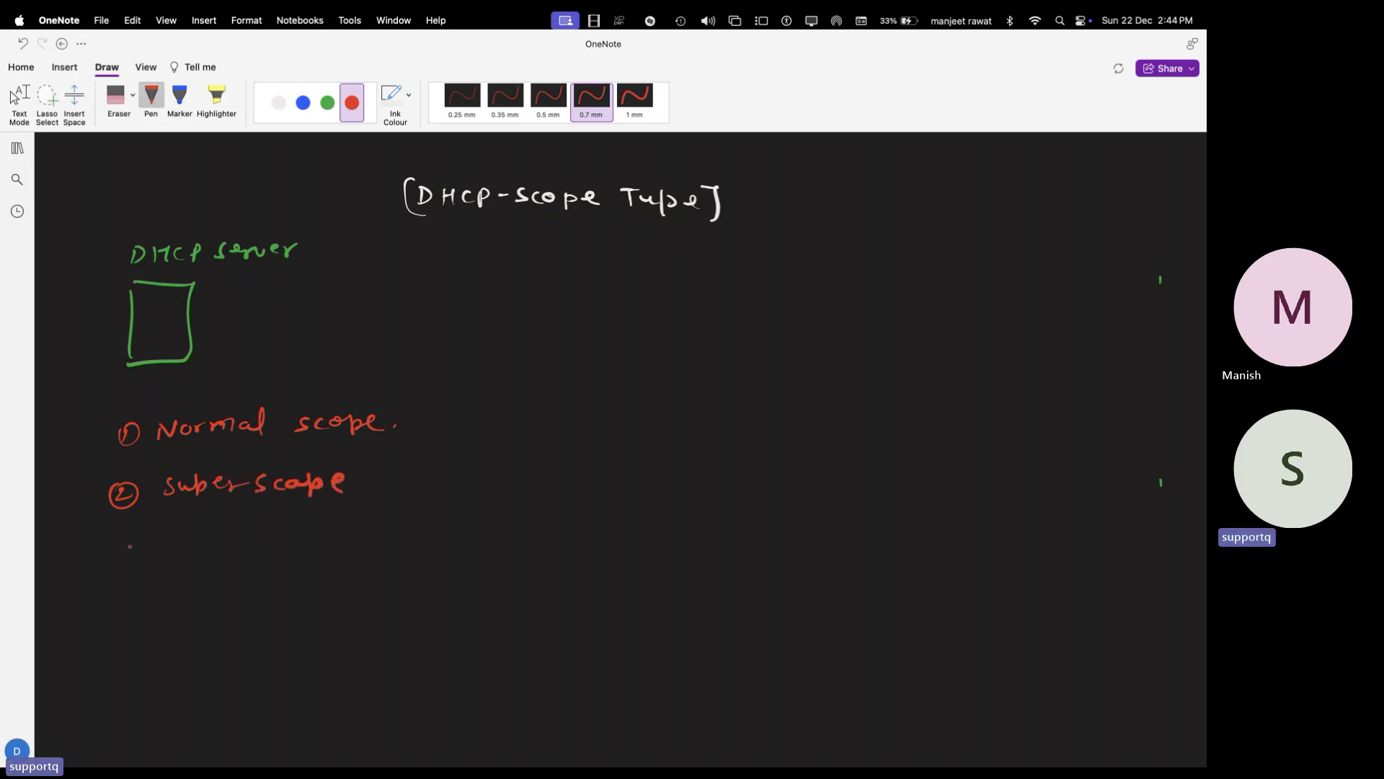
pyautogui.moveTo(118, 545); pyautogui.dragTo(120, 564)
pyautogui.moveTo(134, 539)
pyautogui.mouseDown()
pyautogui.moveTo(142, 557)
pyautogui.moveTo(130, 535)
pyautogui.moveTo(310, 551)
pyautogui.mouseUp()
pyautogui.moveTo(326, 541); pyautogui.dragTo(342, 558)
pyautogui.moveTo(341, 539); pyautogui.dragTo(374, 531)
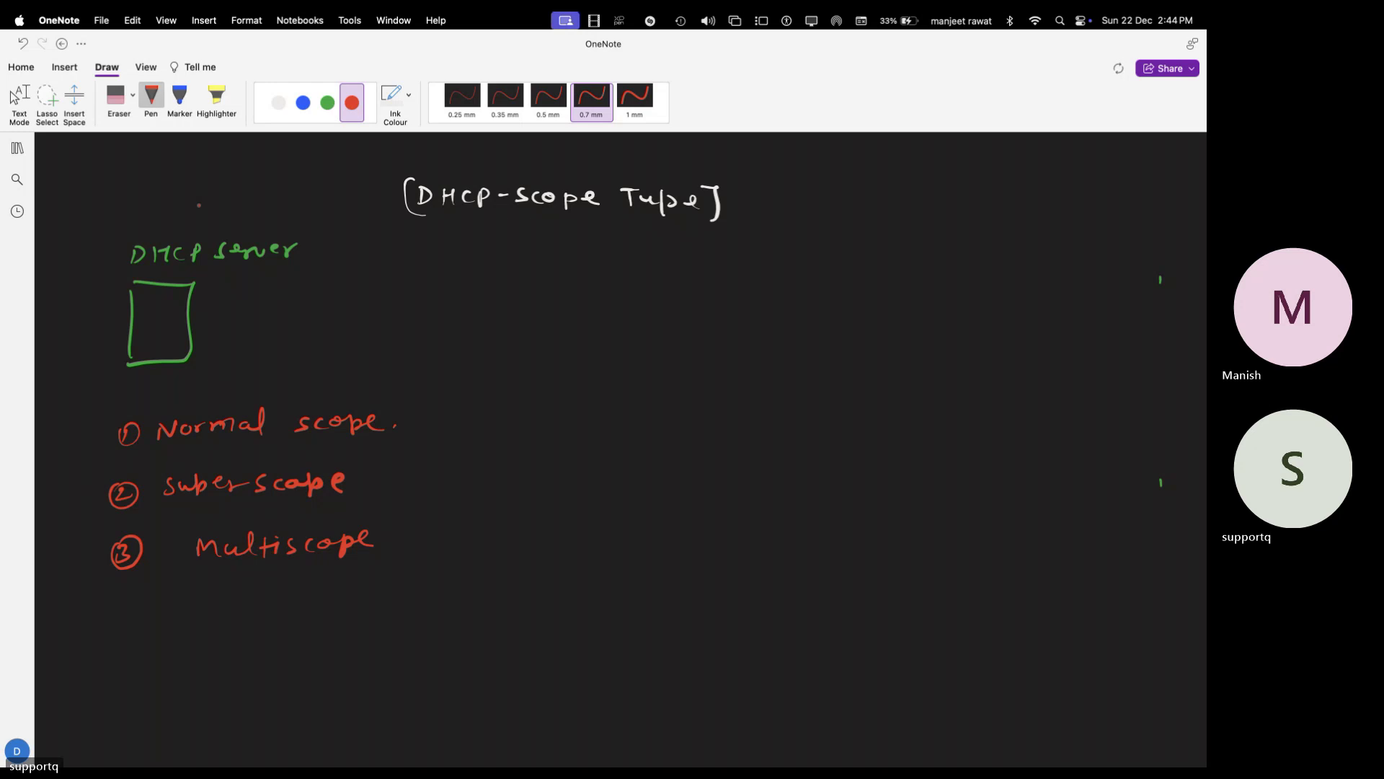
pyautogui.click(278, 102)
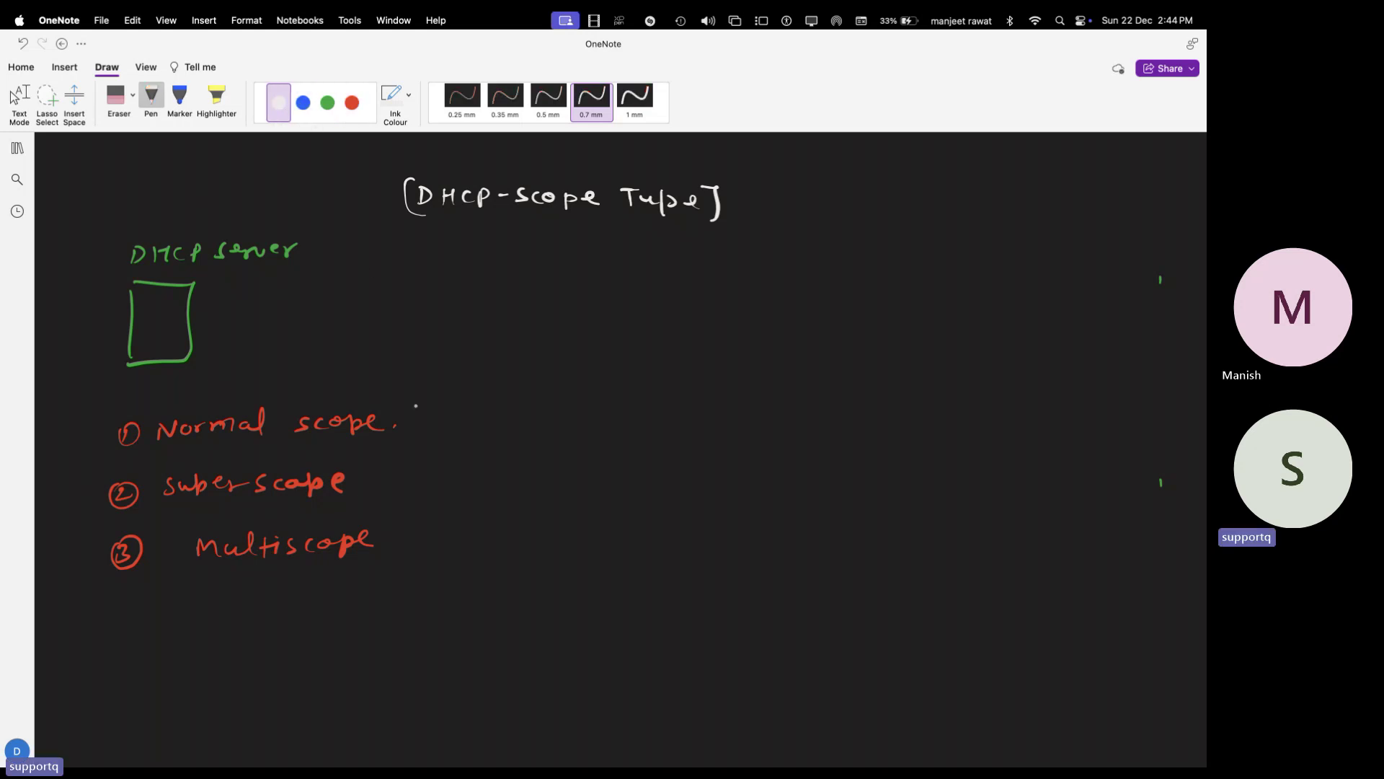
# - Draw two white arrows out of Normal scope and label the upper one 'Start IP'
pyautogui.moveTo(420, 397); pyautogui.dragTo(497, 382)
pyautogui.moveTo(426, 427); pyautogui.dragTo(479, 460)
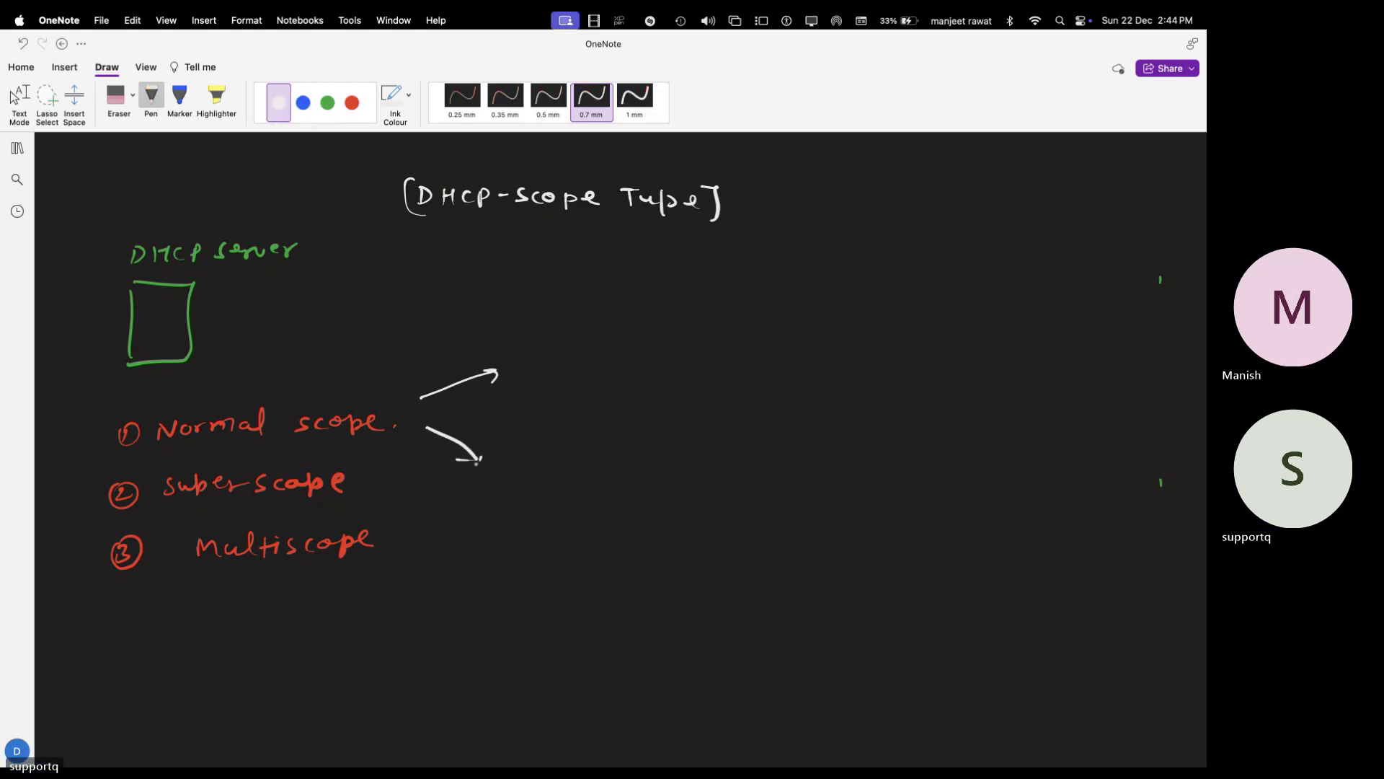
pyautogui.moveTo(533, 361)
pyautogui.mouseDown()
pyautogui.moveTo(521, 378)
pyautogui.moveTo(601, 369)
pyautogui.mouseUp()
pyautogui.moveTo(621, 361)
pyautogui.mouseDown()
pyautogui.moveTo(619, 378)
pyautogui.moveTo(635, 359)
pyautogui.mouseUp()
pyautogui.moveTo(616, 377); pyautogui.dragTo(642, 378)
pyautogui.moveTo(643, 359); pyautogui.dragTo(647, 369)
# - Label the lower arrow 'End-IP'
pyautogui.moveTo(523, 441)
pyautogui.mouseDown()
pyautogui.moveTo(541, 462)
pyautogui.moveTo(542, 439)
pyautogui.mouseUp()
pyautogui.moveTo(544, 459); pyautogui.dragTo(565, 460)
pyautogui.moveTo(583, 434)
pyautogui.mouseDown()
pyautogui.moveTo(586, 460)
pyautogui.moveTo(617, 445)
pyautogui.moveTo(639, 457)
pyautogui.mouseUp()
pyautogui.click(640, 440)
pyautogui.click(641, 454)
pyautogui.moveTo(633, 437); pyautogui.dragTo(649, 435)
pyautogui.moveTo(631, 457); pyautogui.dragTo(655, 457)
pyautogui.moveTo(657, 435); pyautogui.dragTo(669, 443)
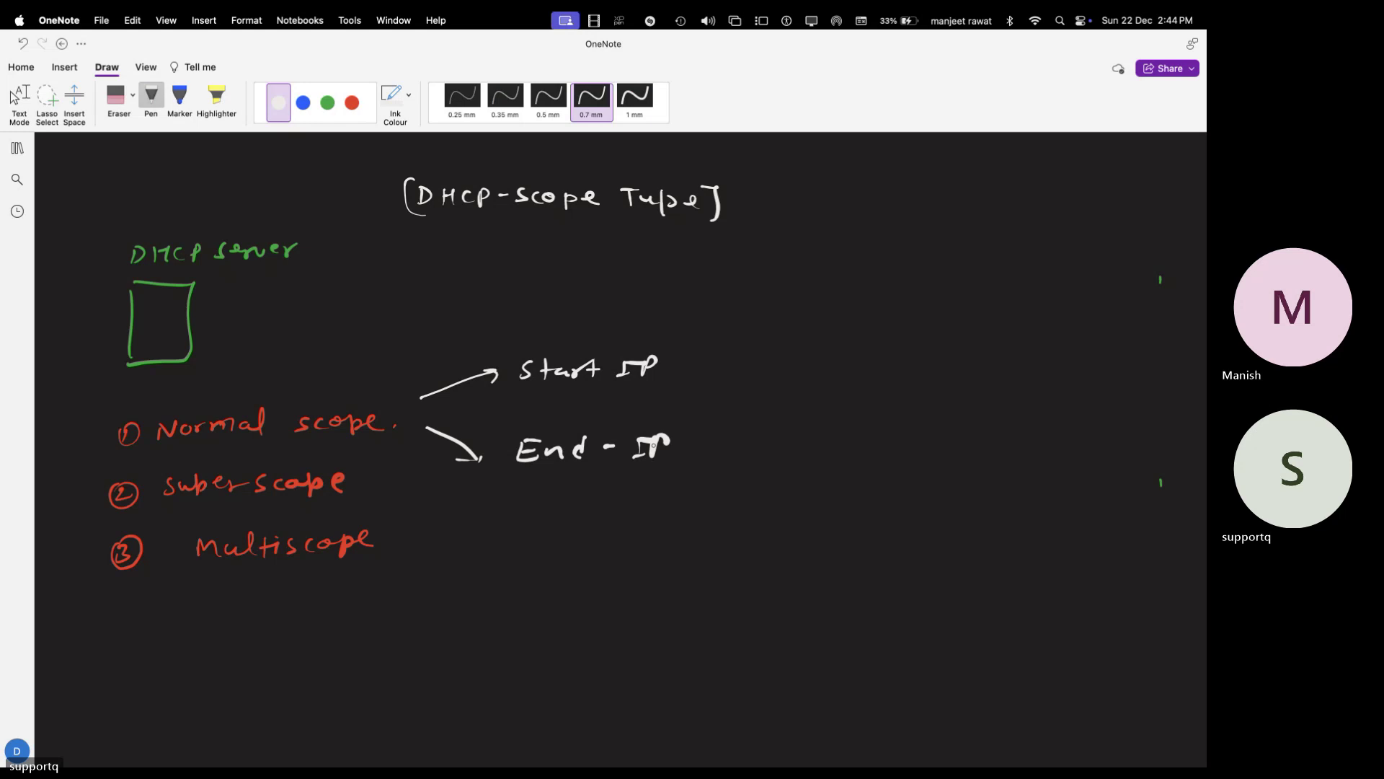
pyautogui.click(595, 468)
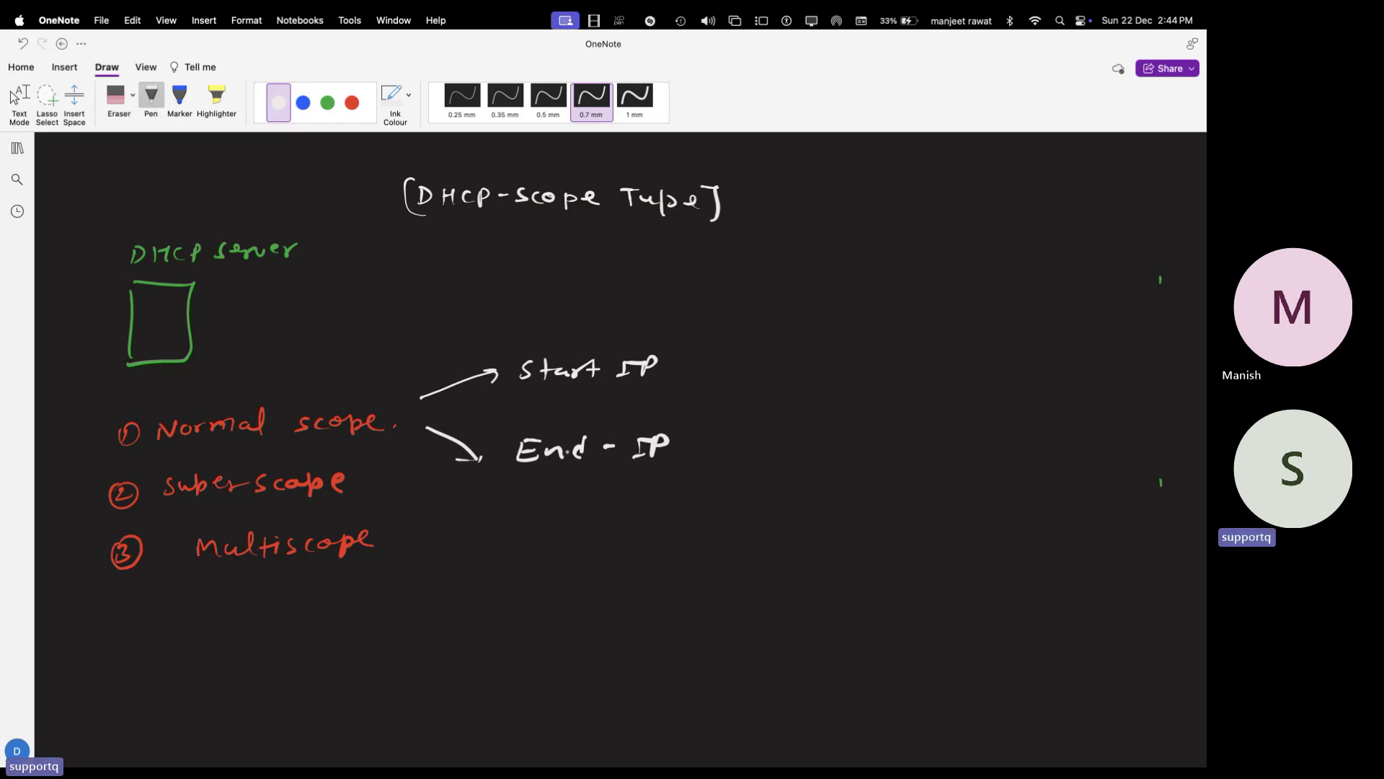
# - In green, add arrows to a braced A, B, C and an arrow out of superscope
pyautogui.click(328, 102)
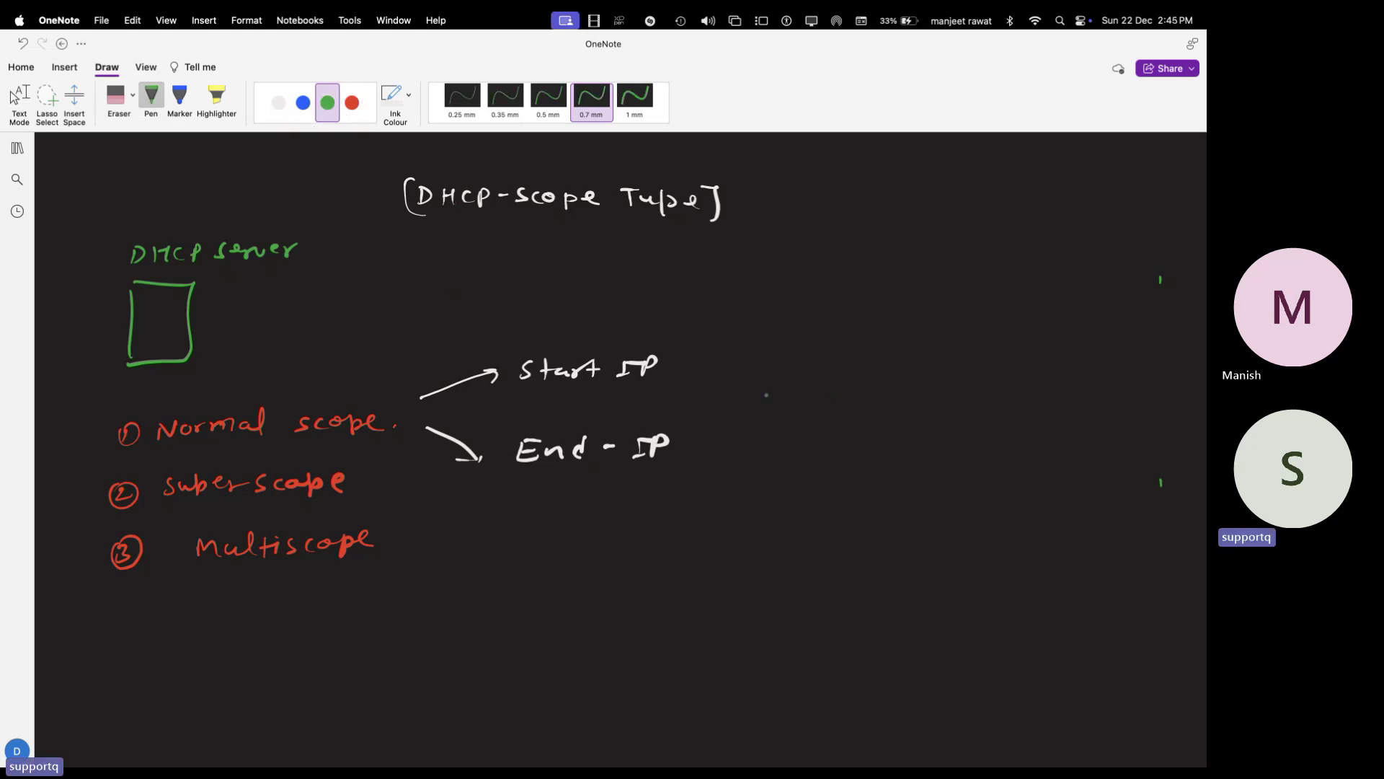
pyautogui.moveTo(774, 368); pyautogui.dragTo(793, 368)
pyautogui.moveTo(777, 361)
pyautogui.mouseDown()
pyautogui.moveTo(790, 360)
pyautogui.moveTo(789, 445)
pyautogui.mouseUp()
pyautogui.moveTo(710, 382); pyautogui.dragTo(736, 385)
pyautogui.moveTo(714, 418); pyautogui.dragTo(743, 422)
pyautogui.moveTo(711, 454)
pyautogui.mouseDown()
pyautogui.moveTo(751, 450)
pyautogui.moveTo(737, 461)
pyautogui.mouseUp()
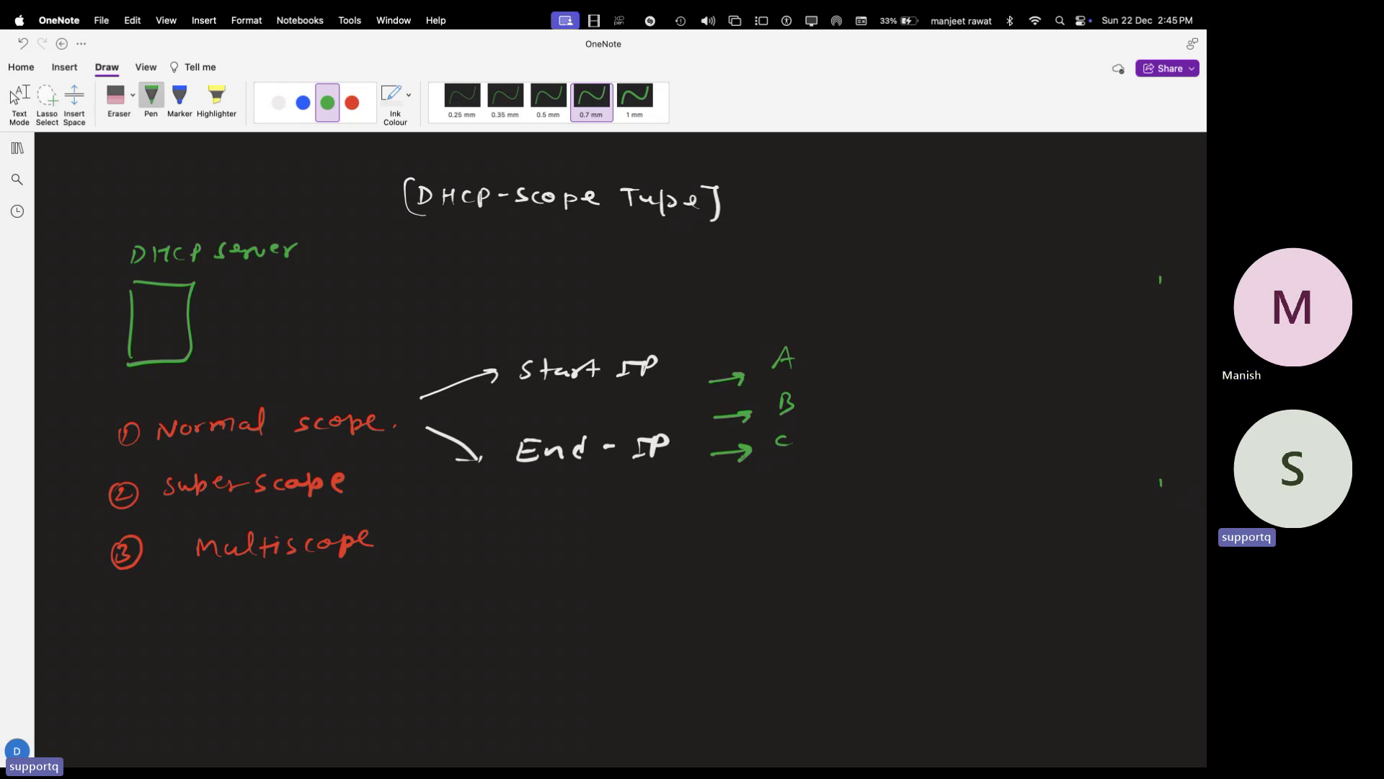
pyautogui.moveTo(827, 353)
pyautogui.mouseDown()
pyautogui.moveTo(845, 396)
pyautogui.moveTo(820, 456)
pyautogui.mouseUp()
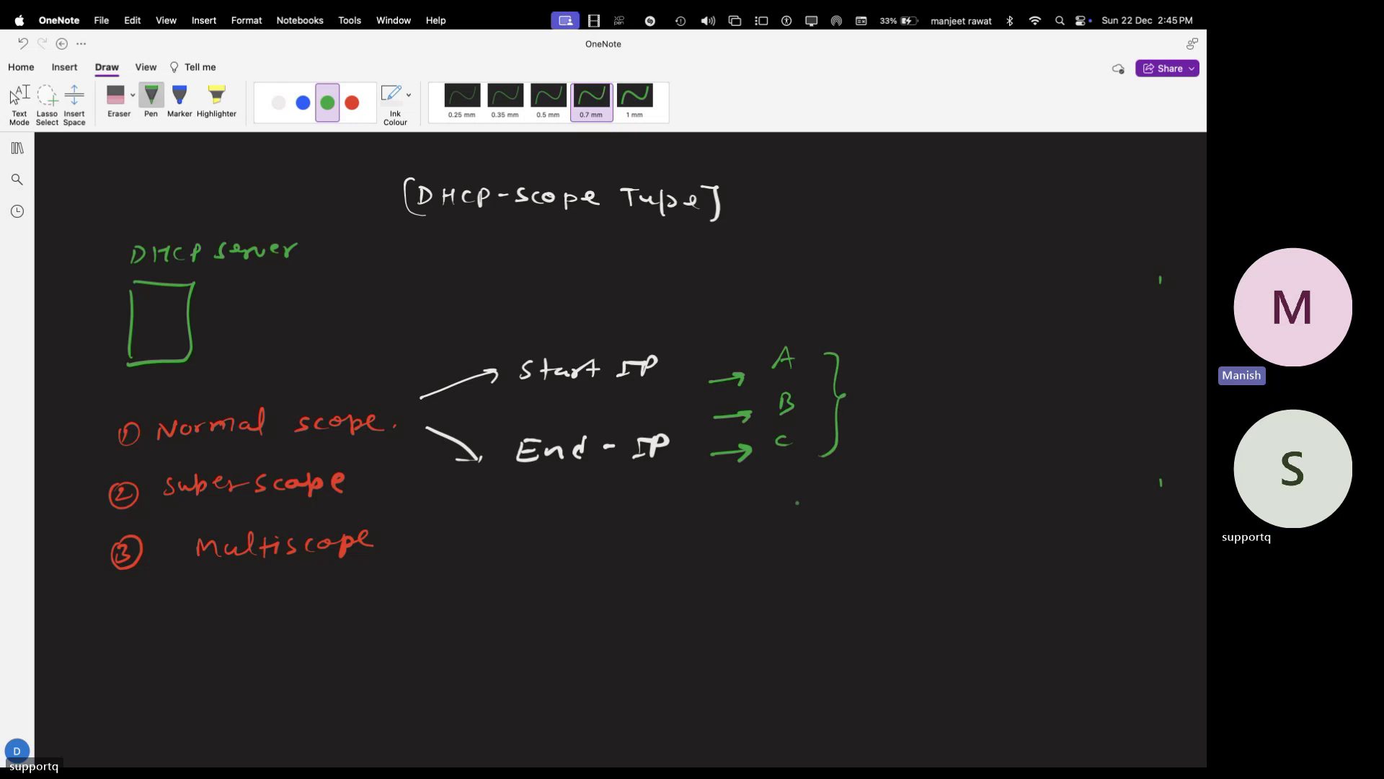
pyautogui.moveTo(395, 499)
pyautogui.mouseDown()
pyautogui.moveTo(482, 501)
pyautogui.moveTo(470, 513)
pyautogui.mouseUp()
# - Handwrite 'Collection of multiple Normal scopes.' in blue after the superscope arrow
pyautogui.click(278, 102)
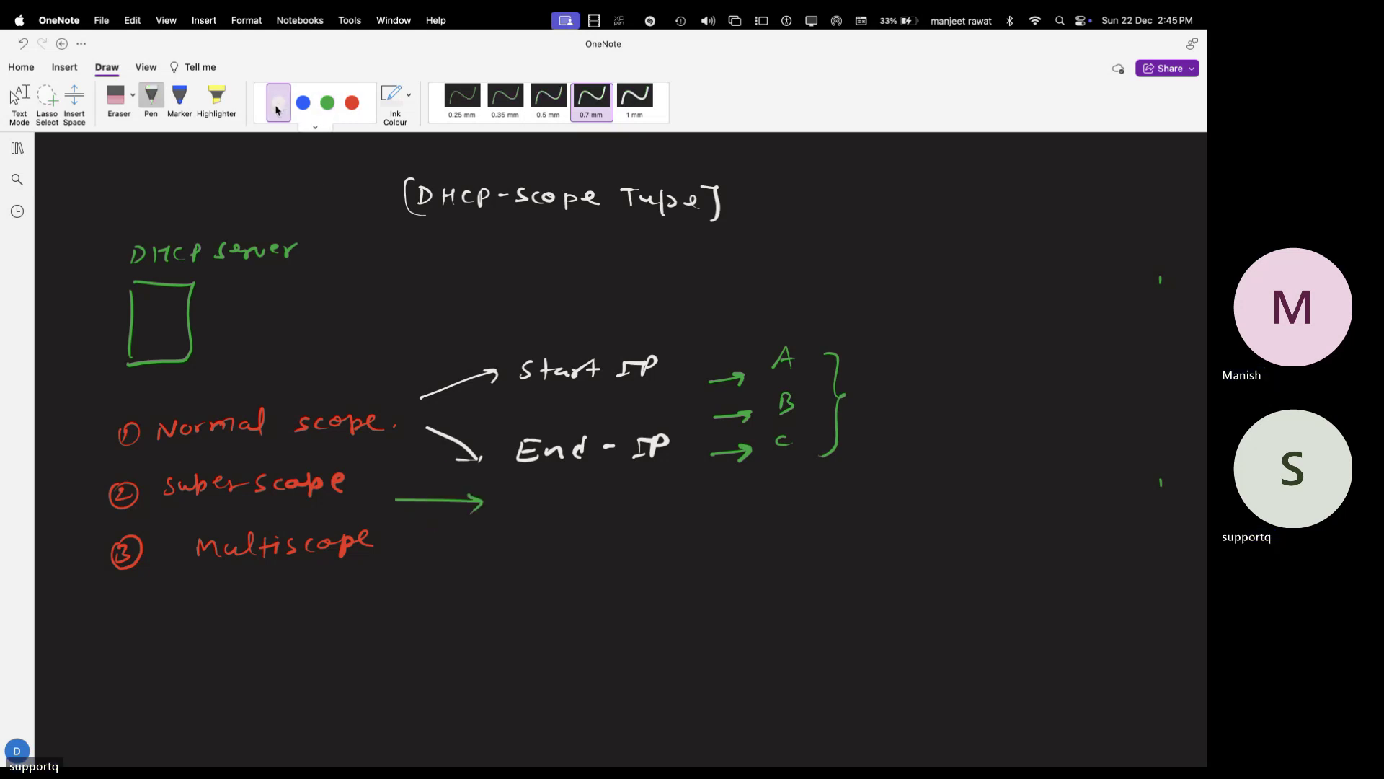
pyautogui.click(327, 102)
pyautogui.click(303, 102)
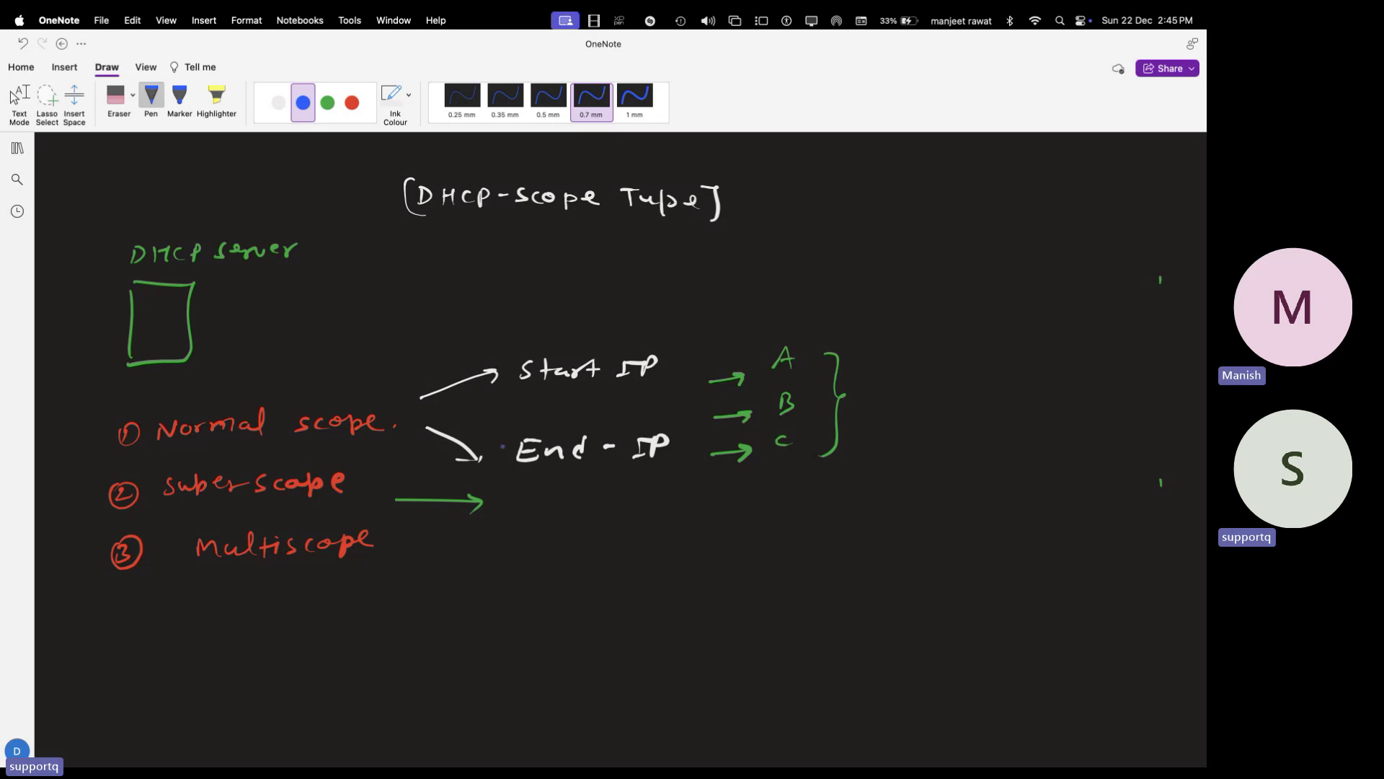
pyautogui.moveTo(546, 503)
pyautogui.mouseDown()
pyautogui.moveTo(542, 516)
pyautogui.moveTo(574, 518)
pyautogui.mouseUp()
pyautogui.moveTo(586, 497)
pyautogui.mouseDown()
pyautogui.moveTo(584, 517)
pyautogui.moveTo(618, 516)
pyautogui.mouseUp()
pyautogui.moveTo(631, 496)
pyautogui.mouseDown()
pyautogui.moveTo(634, 517)
pyautogui.moveTo(743, 530)
pyautogui.moveTo(839, 519)
pyautogui.mouseUp()
pyautogui.moveTo(854, 496)
pyautogui.mouseDown()
pyautogui.moveTo(854, 517)
pyautogui.moveTo(880, 500)
pyautogui.moveTo(880, 522)
pyautogui.moveTo(892, 509)
pyautogui.mouseUp()
pyautogui.moveTo(904, 490)
pyautogui.mouseDown()
pyautogui.moveTo(903, 514)
pyautogui.moveTo(972, 498)
pyautogui.moveTo(978, 510)
pyautogui.mouseUp()
pyautogui.moveTo(991, 497)
pyautogui.mouseDown()
pyautogui.moveTo(1044, 497)
pyautogui.moveTo(1054, 512)
pyautogui.mouseUp()
pyautogui.click(1083, 516)
pyautogui.moveTo(1063, 483)
pyautogui.mouseDown()
pyautogui.moveTo(1067, 513)
pyautogui.moveTo(1113, 512)
pyautogui.mouseUp()
pyautogui.moveTo(1113, 506); pyautogui.dragTo(1137, 522)
pyautogui.moveTo(1139, 509); pyautogui.dragTo(1173, 512)
pyautogui.click(1184, 511)
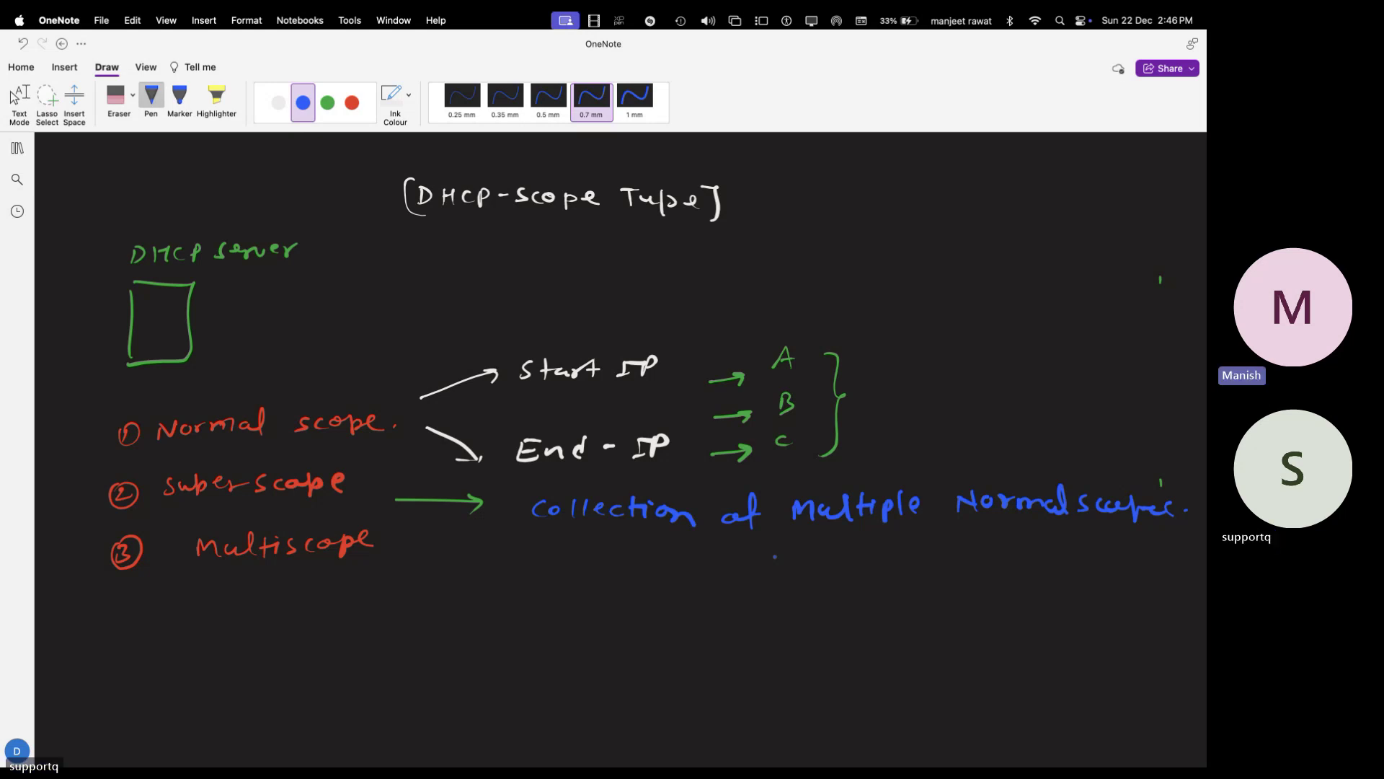
# - Draw a small green box labelled 'DHCP server' below the scope list
pyautogui.scroll(-3, 775, 555)
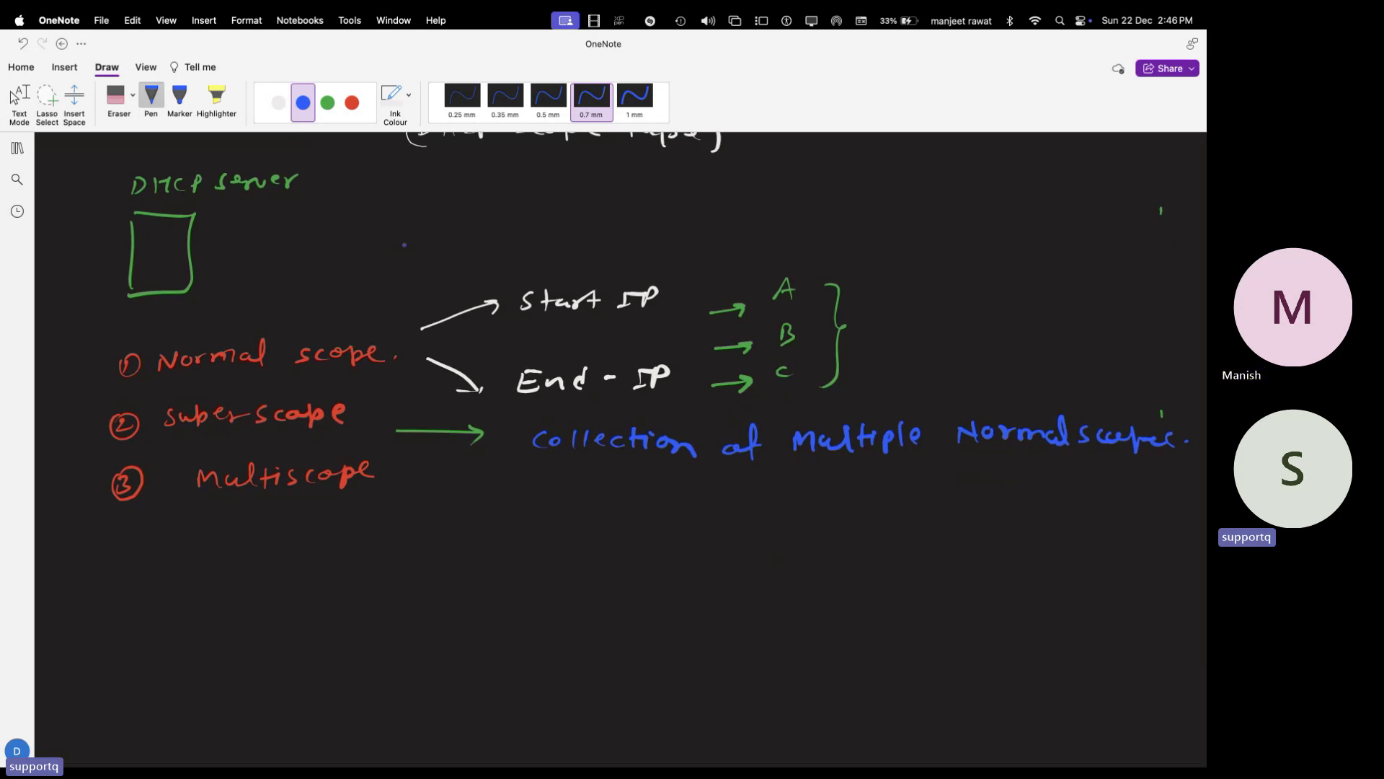
pyautogui.click(327, 102)
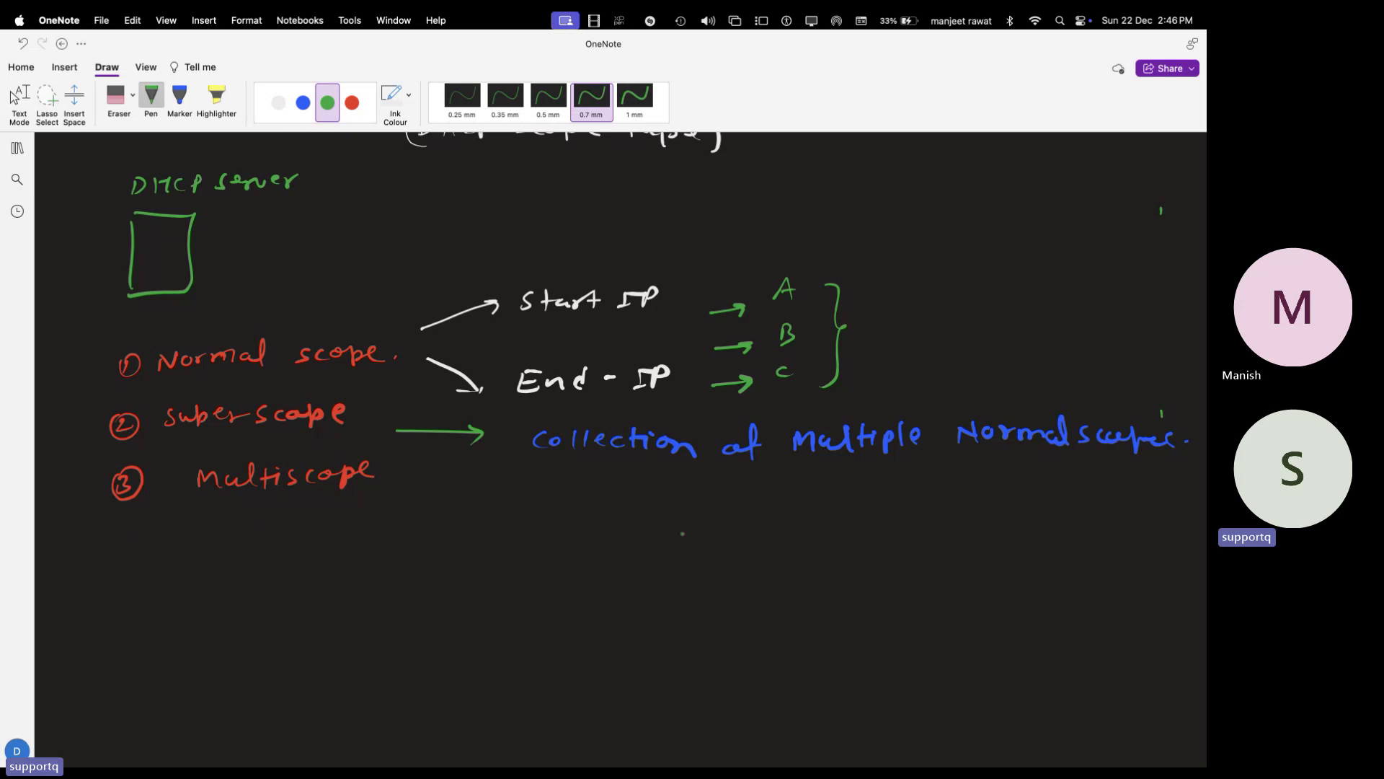
pyautogui.scroll(-2, 682, 533)
pyautogui.scroll(1, 682, 533)
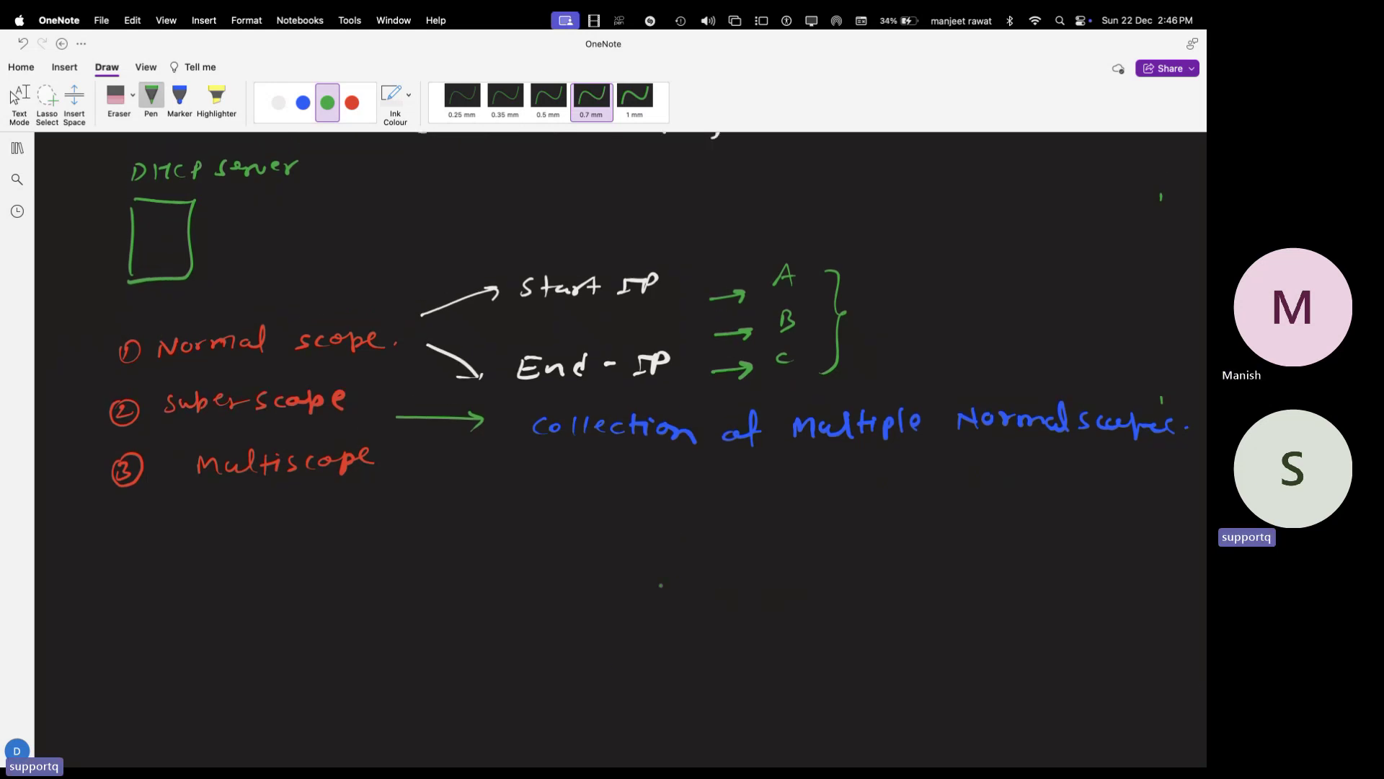
pyautogui.moveTo(660, 569); pyautogui.dragTo(658, 606)
pyautogui.moveTo(664, 564)
pyautogui.mouseDown()
pyautogui.moveTo(697, 558)
pyautogui.moveTo(671, 607)
pyautogui.mouseUp()
pyautogui.moveTo(657, 537); pyautogui.dragTo(657, 553)
pyautogui.moveTo(657, 538); pyautogui.dragTo(672, 551)
pyautogui.moveTo(677, 536); pyautogui.dragTo(685, 547)
pyautogui.moveTo(699, 535)
pyautogui.mouseDown()
pyautogui.moveTo(694, 547)
pyautogui.moveTo(716, 531)
pyautogui.moveTo(739, 538)
pyautogui.mouseUp()
pyautogui.moveTo(741, 532); pyautogui.dragTo(763, 520)
pyautogui.moveTo(767, 526)
pyautogui.mouseDown()
pyautogui.moveTo(791, 520)
pyautogui.moveTo(739, 567)
pyautogui.moveTo(756, 567)
pyautogui.mouseUp()
# - Write white 'start-IP' and 'End-IP' labels beside the box
pyautogui.click(279, 102)
pyautogui.moveTo(750, 560); pyautogui.dragTo(786, 555)
pyautogui.moveTo(790, 549)
pyautogui.mouseDown()
pyautogui.moveTo(792, 564)
pyautogui.moveTo(803, 556)
pyautogui.mouseUp()
pyautogui.moveTo(808, 550)
pyautogui.mouseDown()
pyautogui.moveTo(809, 565)
pyautogui.moveTo(821, 560)
pyautogui.mouseUp()
pyautogui.moveTo(744, 601)
pyautogui.mouseDown()
pyautogui.moveTo(731, 615)
pyautogui.moveTo(765, 617)
pyautogui.mouseUp()
pyautogui.moveTo(778, 611)
pyautogui.mouseDown()
pyautogui.moveTo(783, 600)
pyautogui.moveTo(784, 619)
pyautogui.mouseUp()
pyautogui.moveTo(793, 611); pyautogui.dragTo(818, 599)
pyautogui.moveTo(809, 600)
pyautogui.mouseDown()
pyautogui.moveTo(808, 618)
pyautogui.moveTo(815, 610)
pyautogui.mouseUp()
# - Write the start address 192.168.1.2 in green beside start-IP
pyautogui.click(327, 103)
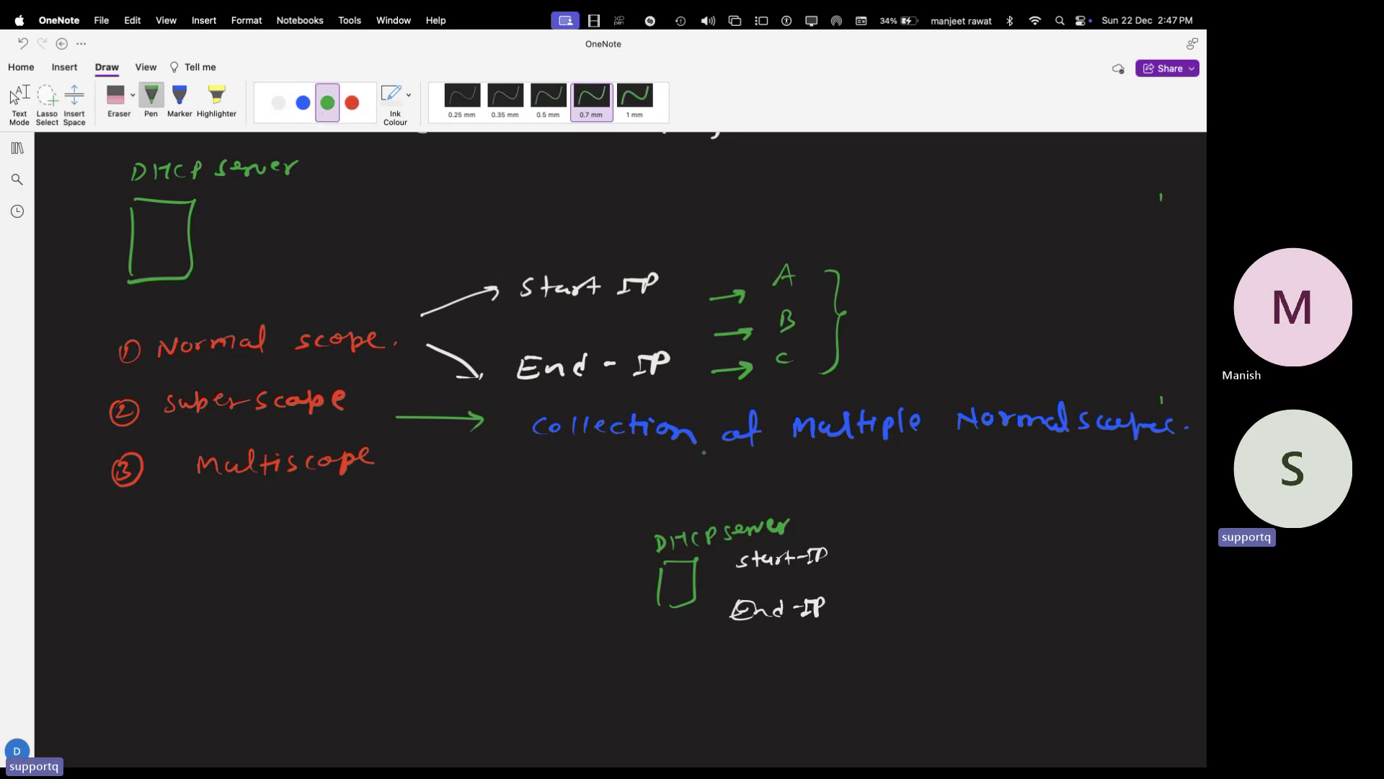
pyautogui.moveTo(864, 540)
pyautogui.mouseDown()
pyautogui.moveTo(866, 553)
pyautogui.moveTo(920, 549)
pyautogui.mouseUp()
pyautogui.click(910, 546)
pyautogui.click(937, 540)
pyautogui.moveTo(930, 540); pyautogui.dragTo(950, 540)
pyautogui.click(966, 543)
pyautogui.click(982, 534)
pyautogui.moveTo(957, 532)
pyautogui.mouseDown()
pyautogui.moveTo(957, 546)
pyautogui.moveTo(990, 544)
pyautogui.mouseUp()
# - Write end address 192.168.1.254, brace both addresses and note a circled '253 IP'
pyautogui.moveTo(860, 592)
pyautogui.mouseDown()
pyautogui.moveTo(861, 607)
pyautogui.moveTo(892, 604)
pyautogui.mouseUp()
pyautogui.click(885, 596)
pyautogui.moveTo(896, 601); pyautogui.dragTo(904, 601)
pyautogui.click(914, 595)
pyautogui.moveTo(930, 585)
pyautogui.mouseDown()
pyautogui.moveTo(938, 602)
pyautogui.moveTo(1013, 604)
pyautogui.mouseUp()
pyautogui.click(994, 592)
pyautogui.moveTo(1020, 532); pyautogui.dragTo(1020, 609)
pyautogui.moveTo(1056, 549); pyautogui.dragTo(1087, 561)
pyautogui.moveTo(1098, 544)
pyautogui.mouseDown()
pyautogui.moveTo(1121, 564)
pyautogui.moveTo(1142, 552)
pyautogui.mouseUp()
pyautogui.moveTo(1043, 537)
pyautogui.mouseDown()
pyautogui.moveTo(1060, 584)
pyautogui.moveTo(1041, 532)
pyautogui.mouseUp()
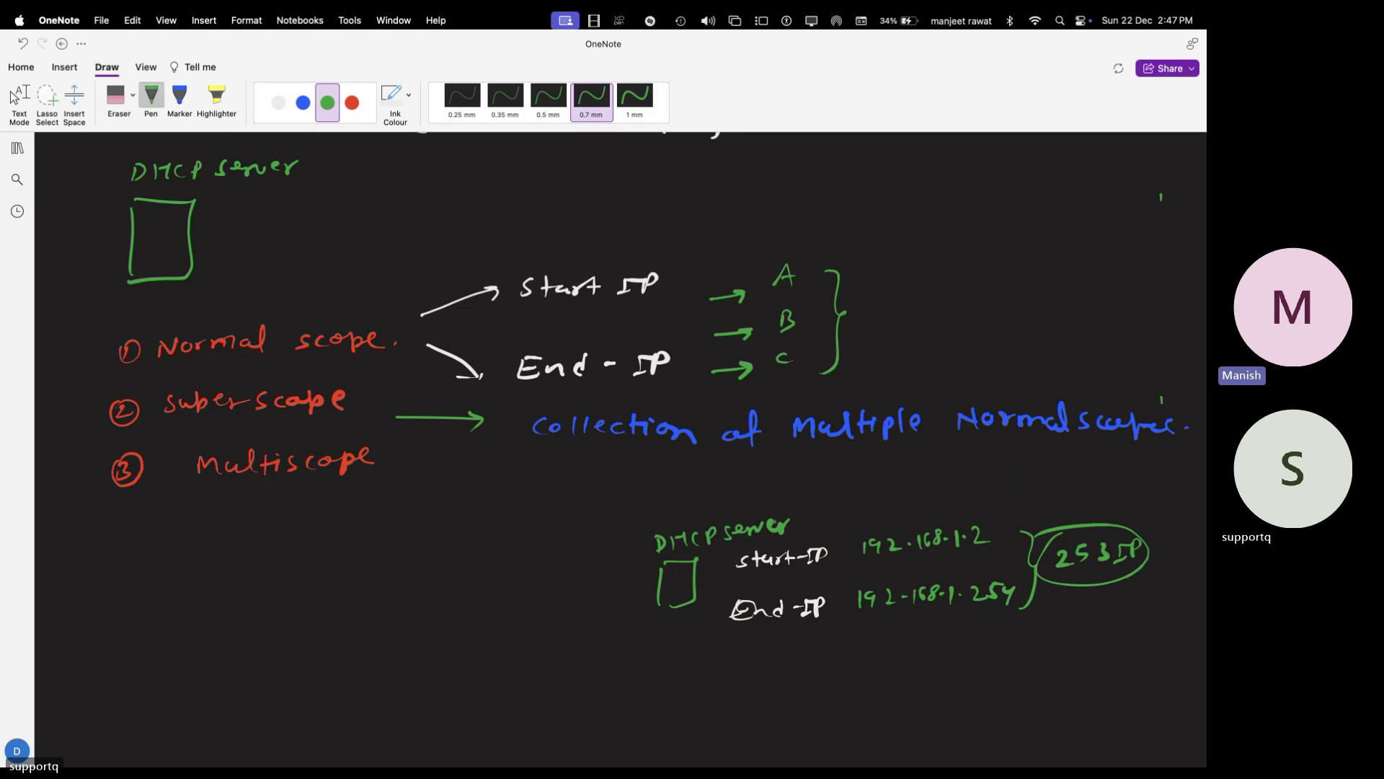
# - Draw blue client PC boxes below End-IP labelled '50pc.'
pyautogui.click(303, 103)
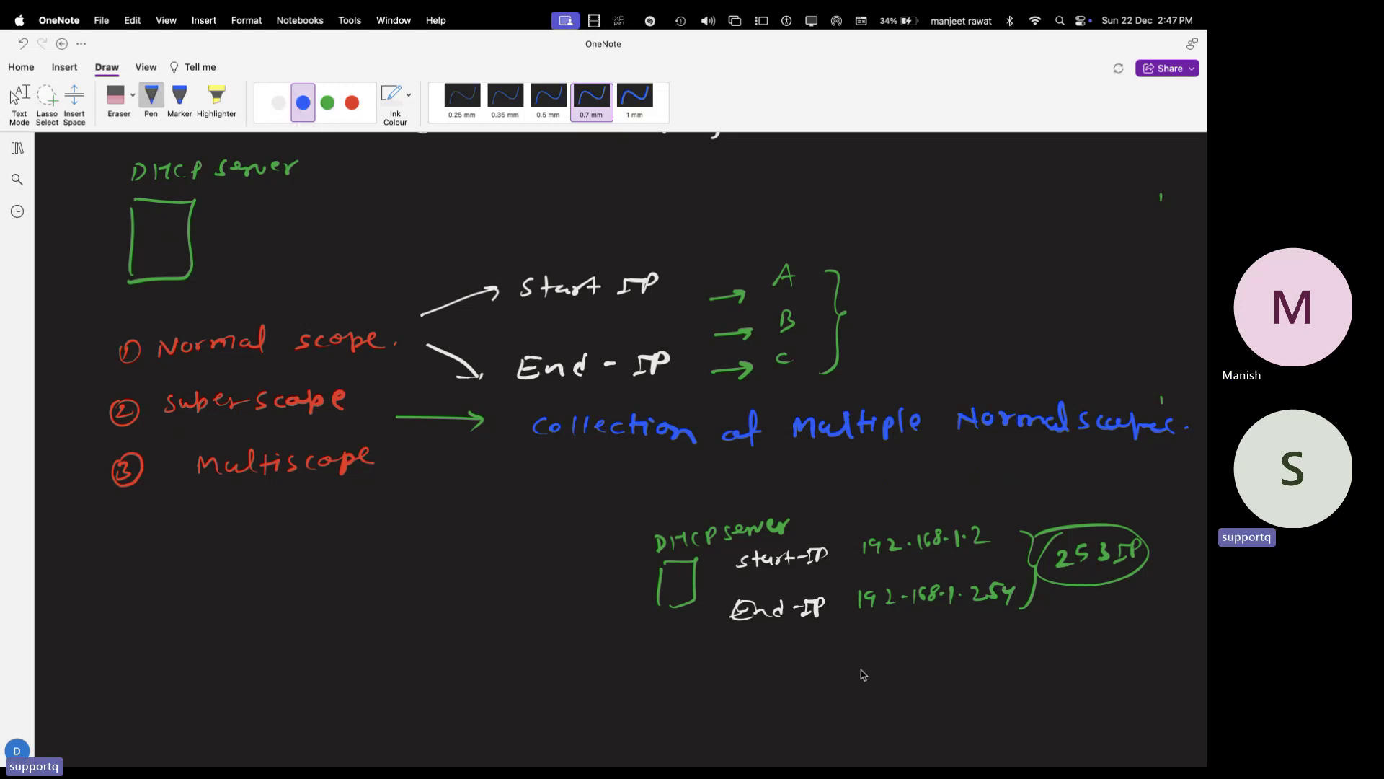
pyautogui.moveTo(865, 649)
pyautogui.mouseDown()
pyautogui.moveTo(895, 669)
pyautogui.moveTo(940, 646)
pyautogui.moveTo(947, 667)
pyautogui.moveTo(1047, 647)
pyautogui.moveTo(1025, 669)
pyautogui.moveTo(1112, 660)
pyautogui.mouseUp()
pyautogui.click(975, 651)
pyautogui.click(1135, 664)
pyautogui.moveTo(1128, 656); pyautogui.dragTo(1100, 691)
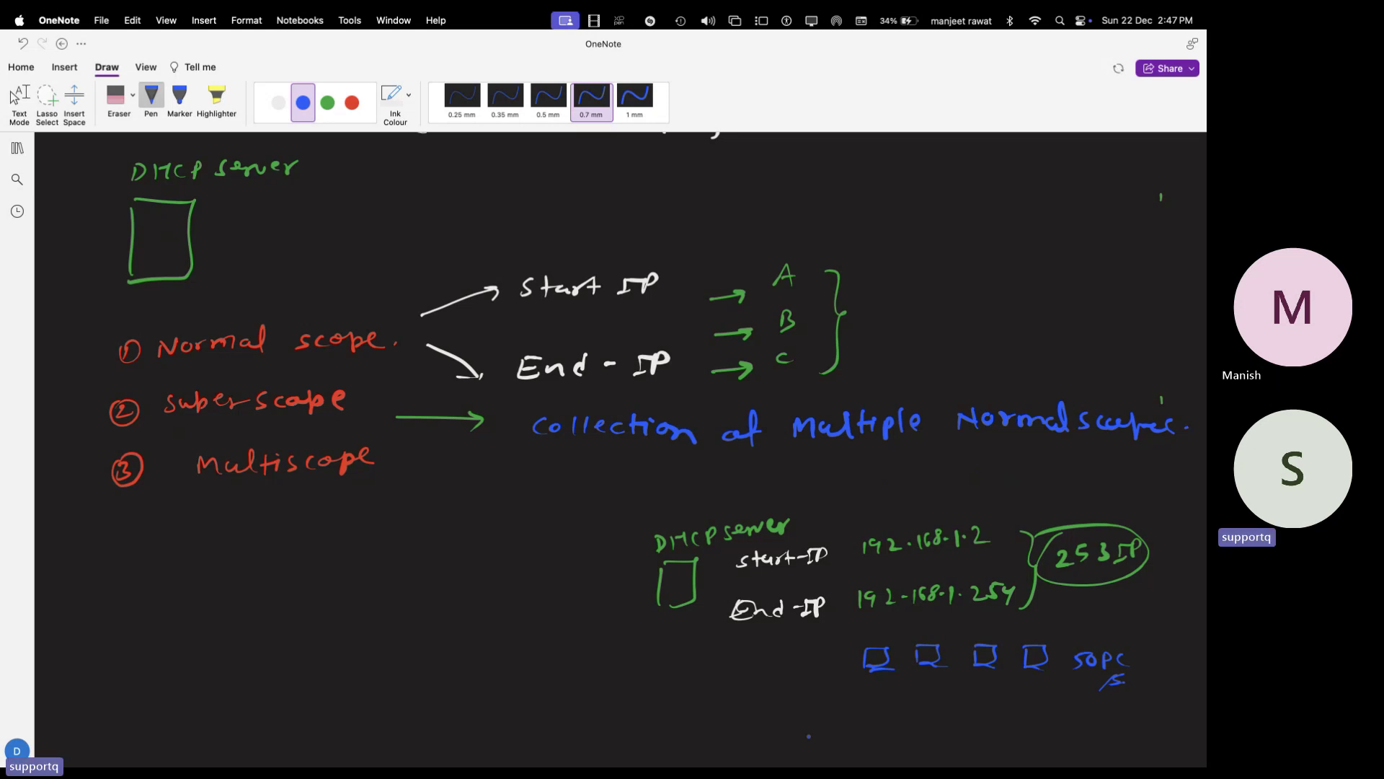
pyautogui.scroll(-3, 815, 692)
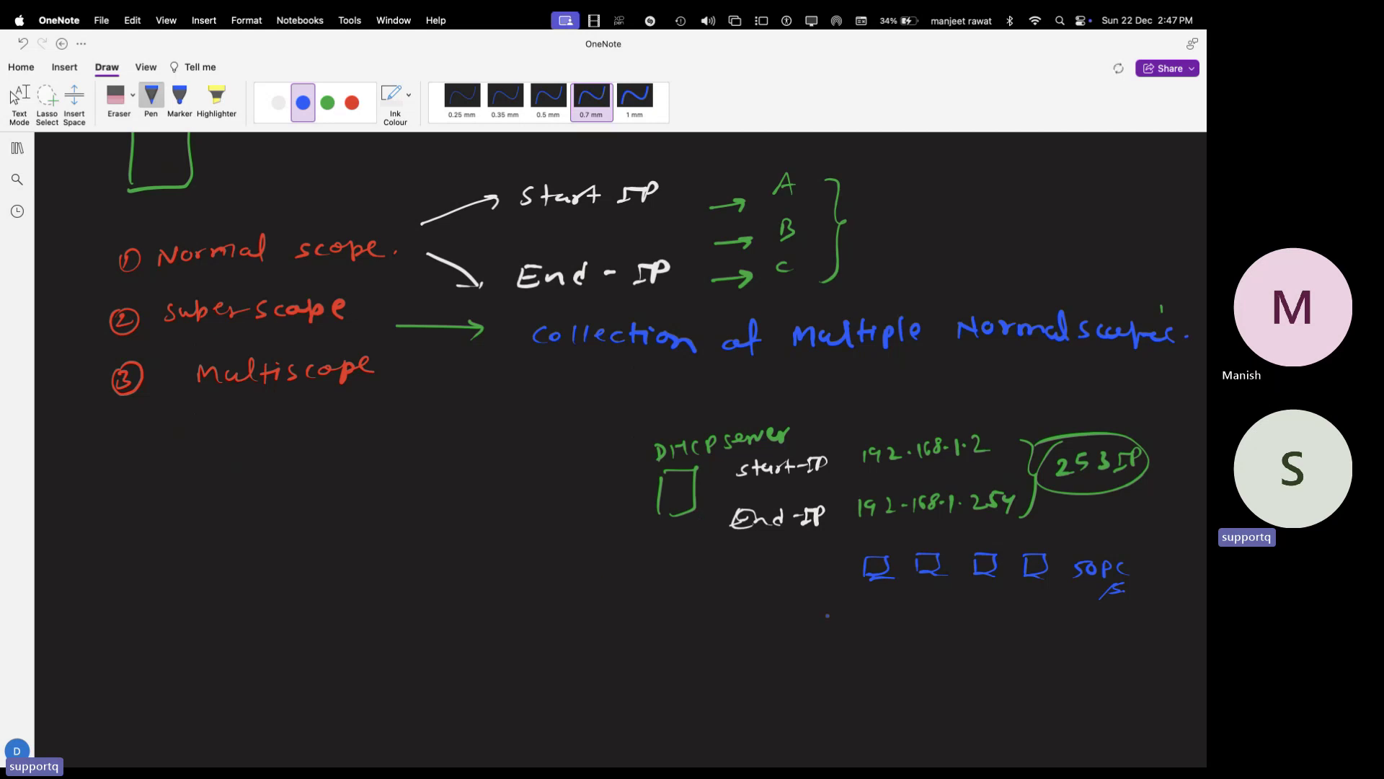
# - Draw a blue down arrow beneath 50 PC leading to an underlined '500 PC'
pyautogui.moveTo(838, 610); pyautogui.dragTo(836, 631)
pyautogui.moveTo(826, 625); pyautogui.dragTo(845, 623)
pyautogui.moveTo(788, 657)
pyautogui.mouseDown()
pyautogui.moveTo(805, 652)
pyautogui.moveTo(789, 671)
pyautogui.moveTo(814, 655)
pyautogui.mouseUp()
pyautogui.moveTo(829, 655); pyautogui.dragTo(857, 662)
pyautogui.moveTo(881, 652); pyautogui.dragTo(875, 662)
pyautogui.moveTo(873, 673); pyautogui.dragTo(815, 691)
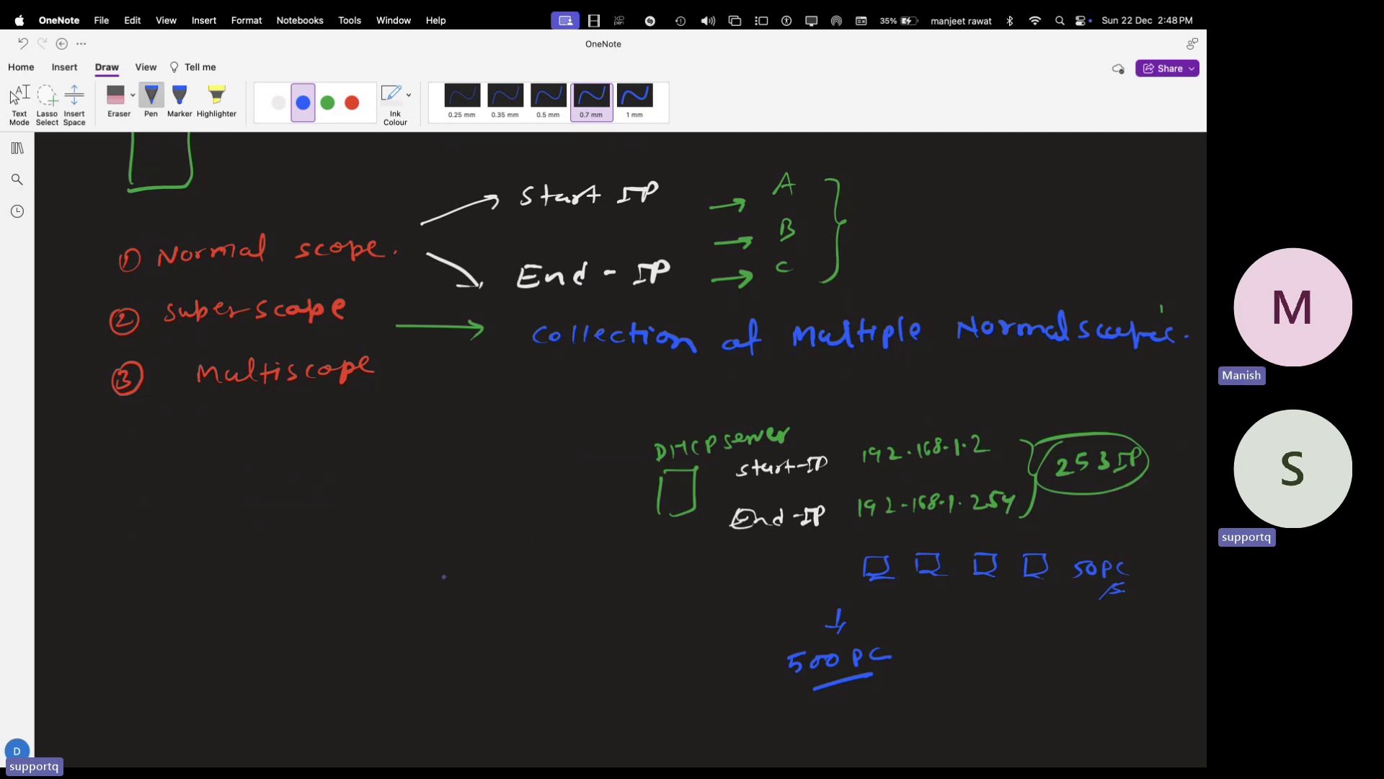
# - Write 172.16.1.2 and 172.16.2.254 in blue ink, one above the other
pyautogui.moveTo(421, 562)
pyautogui.mouseDown()
pyautogui.moveTo(423, 581)
pyautogui.moveTo(553, 579)
pyautogui.mouseUp()
pyautogui.click(509, 575)
pyautogui.click(530, 573)
pyautogui.moveTo(415, 624)
pyautogui.mouseDown()
pyautogui.moveTo(406, 645)
pyautogui.moveTo(426, 626)
pyautogui.moveTo(424, 641)
pyautogui.moveTo(486, 638)
pyautogui.mouseUp()
pyautogui.click(433, 622)
pyautogui.click(464, 632)
pyautogui.click(477, 627)
pyautogui.click(505, 632)
pyautogui.click(517, 631)
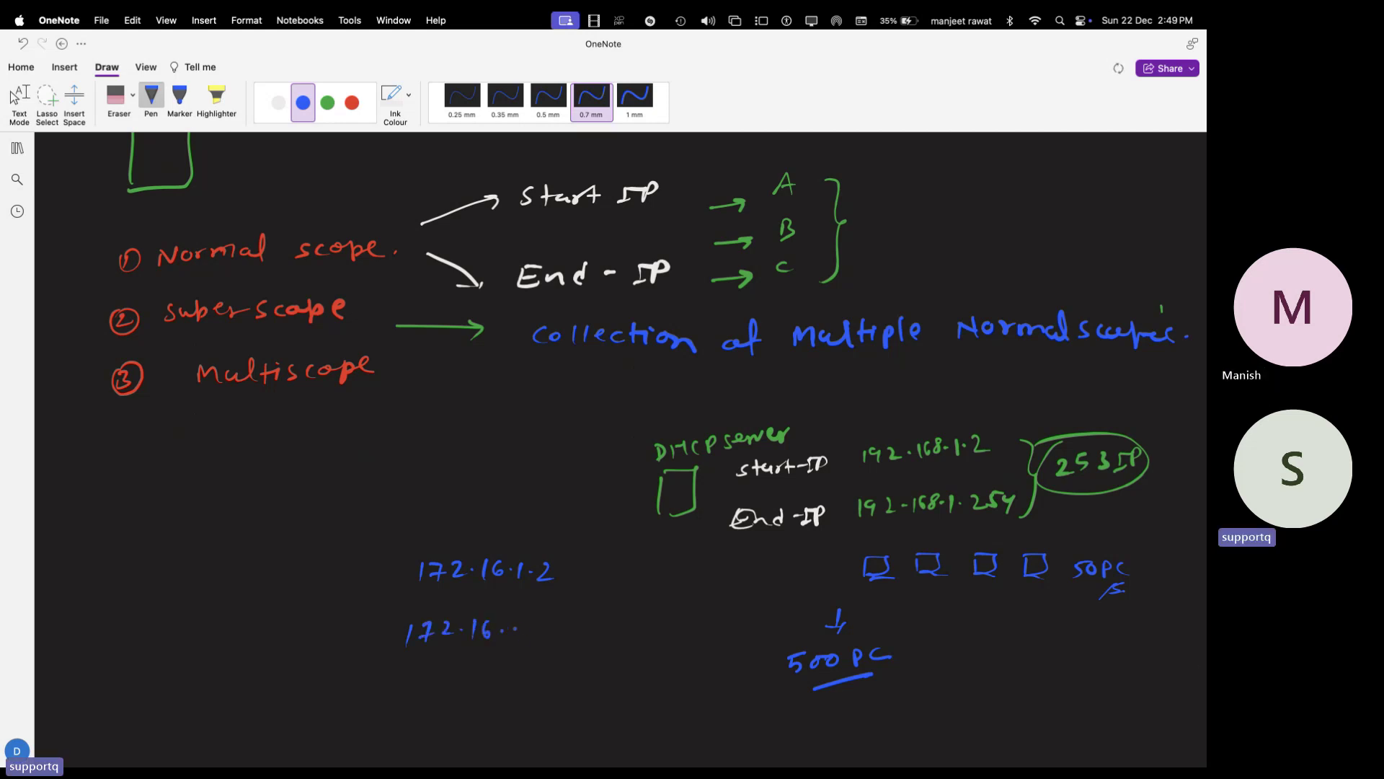
pyautogui.moveTo(509, 624); pyautogui.dragTo(574, 638)
pyautogui.click(531, 630)
pyautogui.click(544, 629)
pyautogui.moveTo(588, 623)
pyautogui.mouseDown()
pyautogui.moveTo(574, 639)
pyautogui.moveTo(589, 658)
pyautogui.mouseUp()
# - Bracket the two addresses and add an arrow labelled 'Range.'
pyautogui.moveTo(408, 574); pyautogui.dragTo(411, 658)
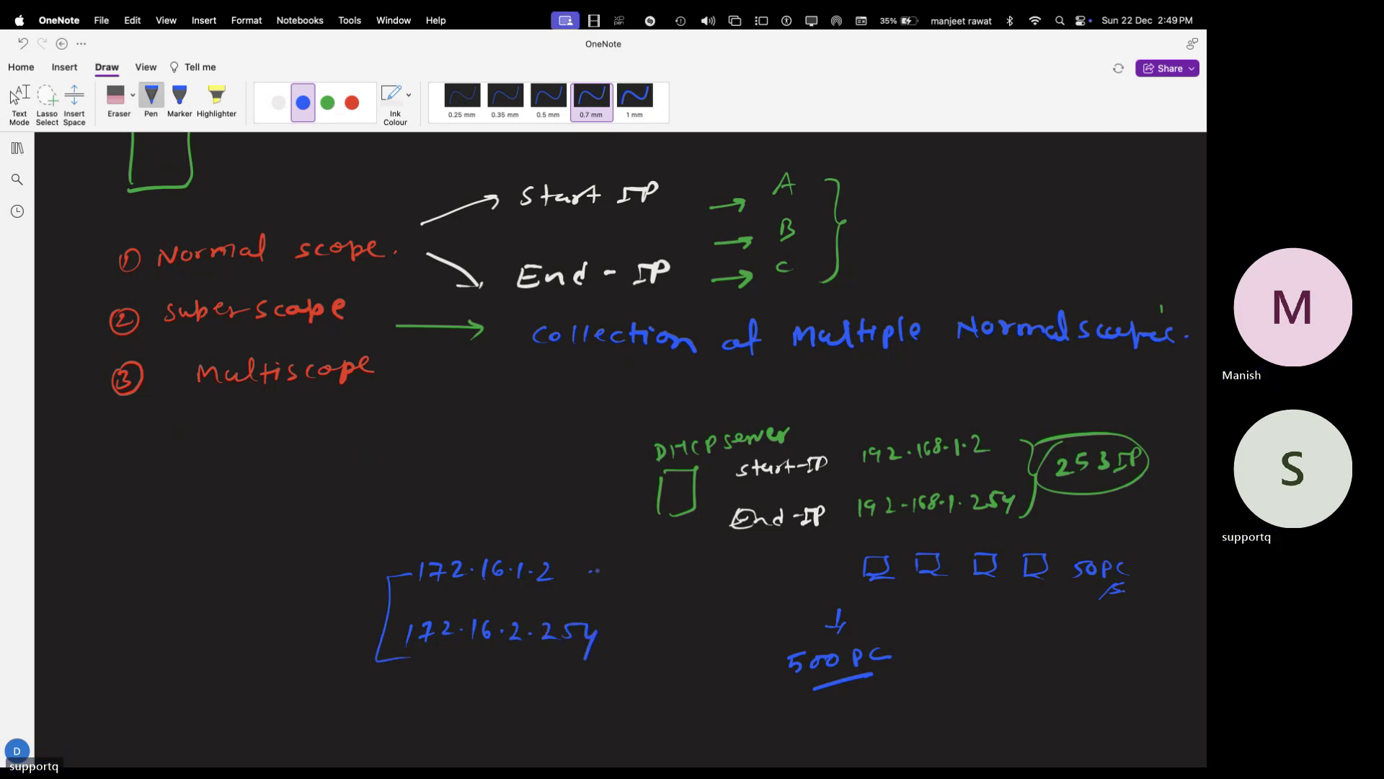
pyautogui.moveTo(590, 571)
pyautogui.mouseDown()
pyautogui.moveTo(606, 651)
pyautogui.moveTo(647, 606)
pyautogui.moveTo(674, 601)
pyautogui.mouseUp()
pyautogui.moveTo(682, 601)
pyautogui.mouseDown()
pyautogui.moveTo(704, 604)
pyautogui.moveTo(694, 632)
pyautogui.mouseUp()
pyautogui.moveTo(711, 601); pyautogui.dragTo(721, 603)
pyautogui.click(732, 598)
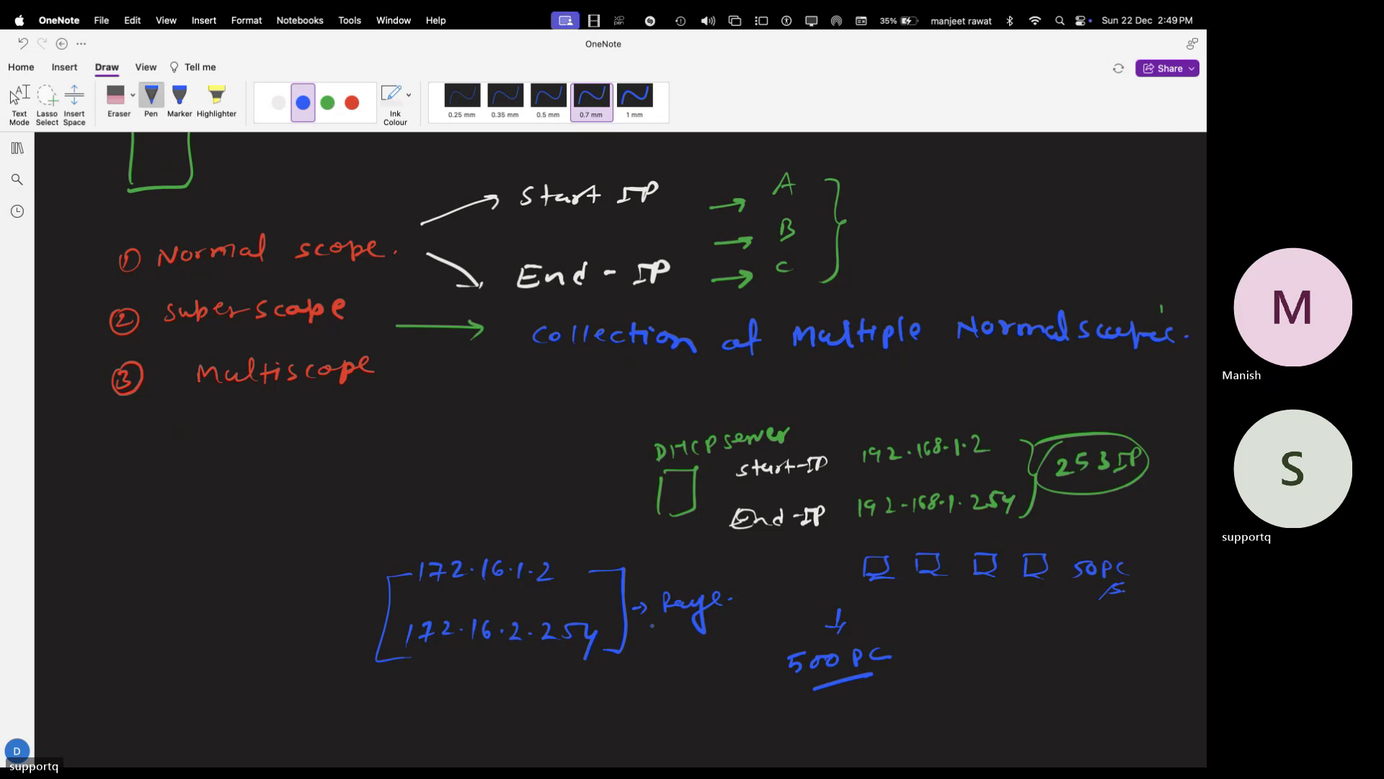
pyautogui.moveTo(671, 623); pyautogui.dragTo(690, 619)
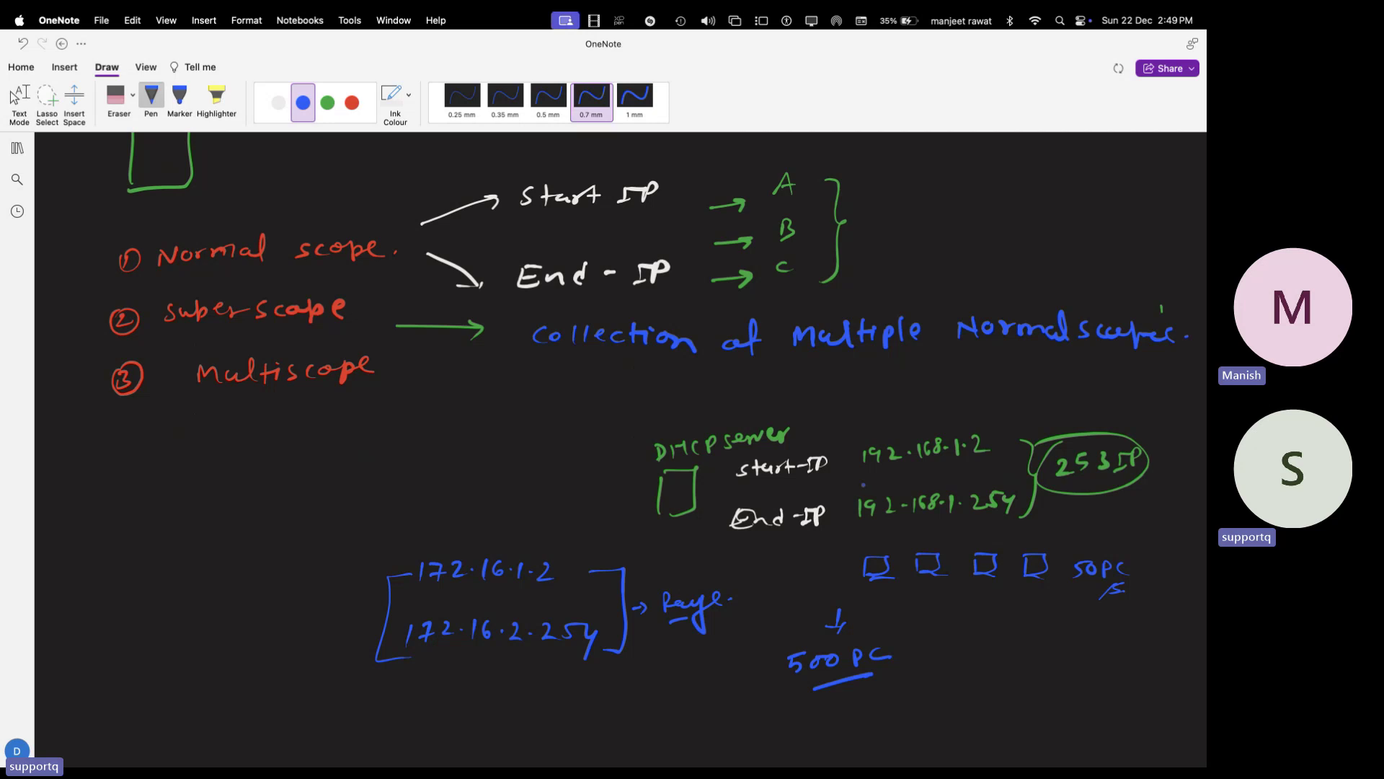
# - Label the bracketed range 'scope ②' on its left
pyautogui.moveTo(217, 630)
pyautogui.mouseDown()
pyautogui.moveTo(209, 644)
pyautogui.moveTo(290, 602)
pyautogui.moveTo(344, 595)
pyautogui.moveTo(340, 578)
pyautogui.mouseUp()
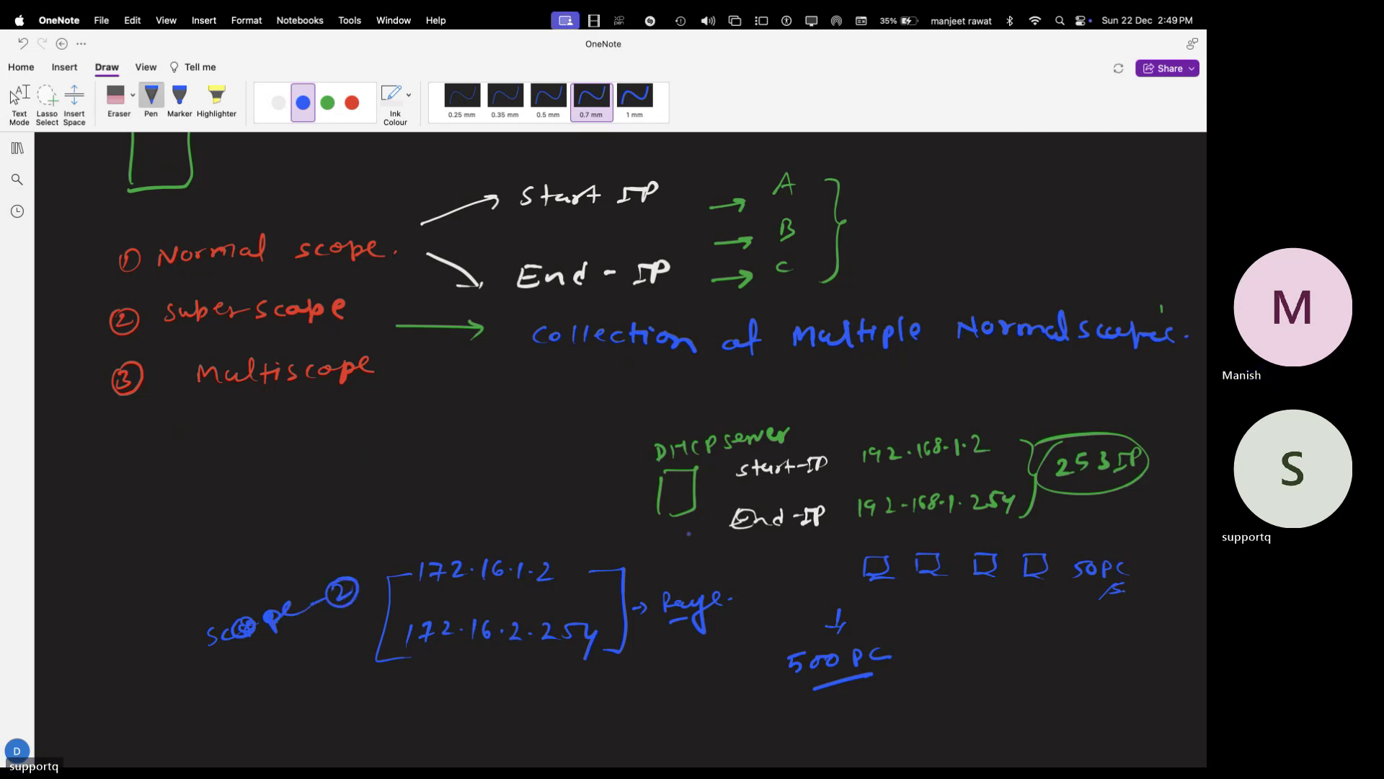
pyautogui.moveTo(680, 542)
pyautogui.mouseDown()
pyautogui.moveTo(740, 509)
pyautogui.moveTo(728, 516)
pyautogui.mouseUp()
pyautogui.scroll(-5, 547, 546)
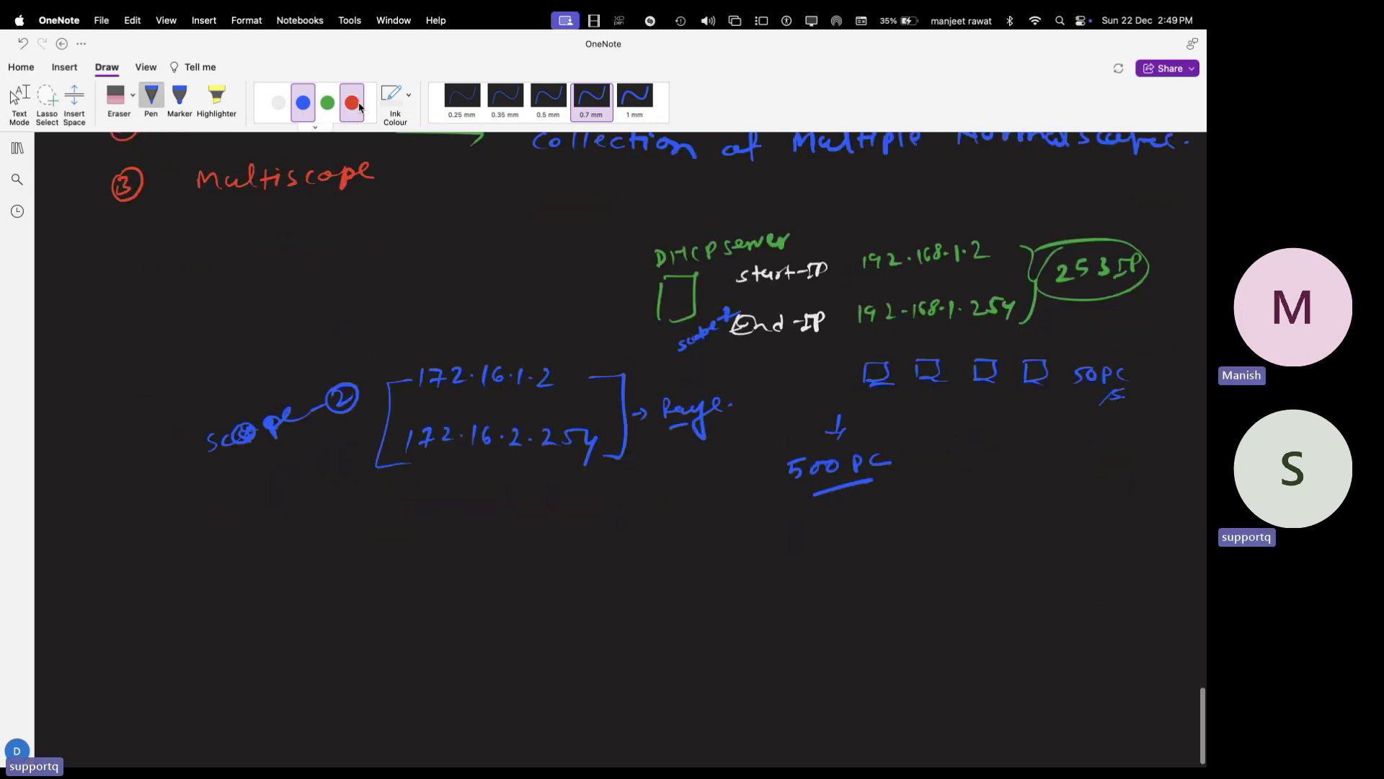
# - In red ink, sketch two PC monitors and underline 172.16 and 2.25 in the end address
pyautogui.click(352, 103)
pyautogui.moveTo(585, 582)
pyautogui.mouseDown()
pyautogui.moveTo(622, 555)
pyautogui.moveTo(605, 586)
pyautogui.mouseUp()
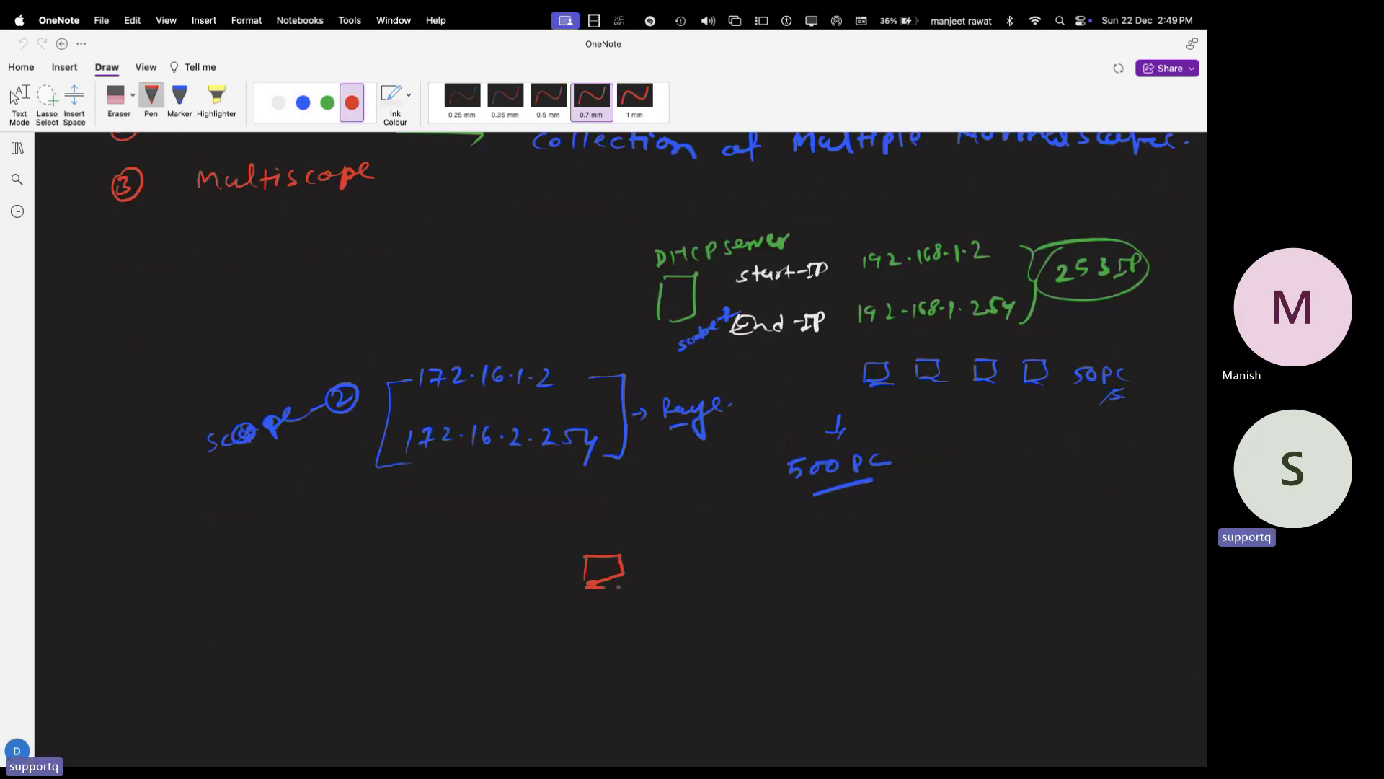
pyautogui.moveTo(915, 558)
pyautogui.mouseDown()
pyautogui.moveTo(917, 585)
pyautogui.moveTo(951, 584)
pyautogui.moveTo(916, 588)
pyautogui.mouseUp()
pyautogui.moveTo(509, 465); pyautogui.dragTo(572, 457)
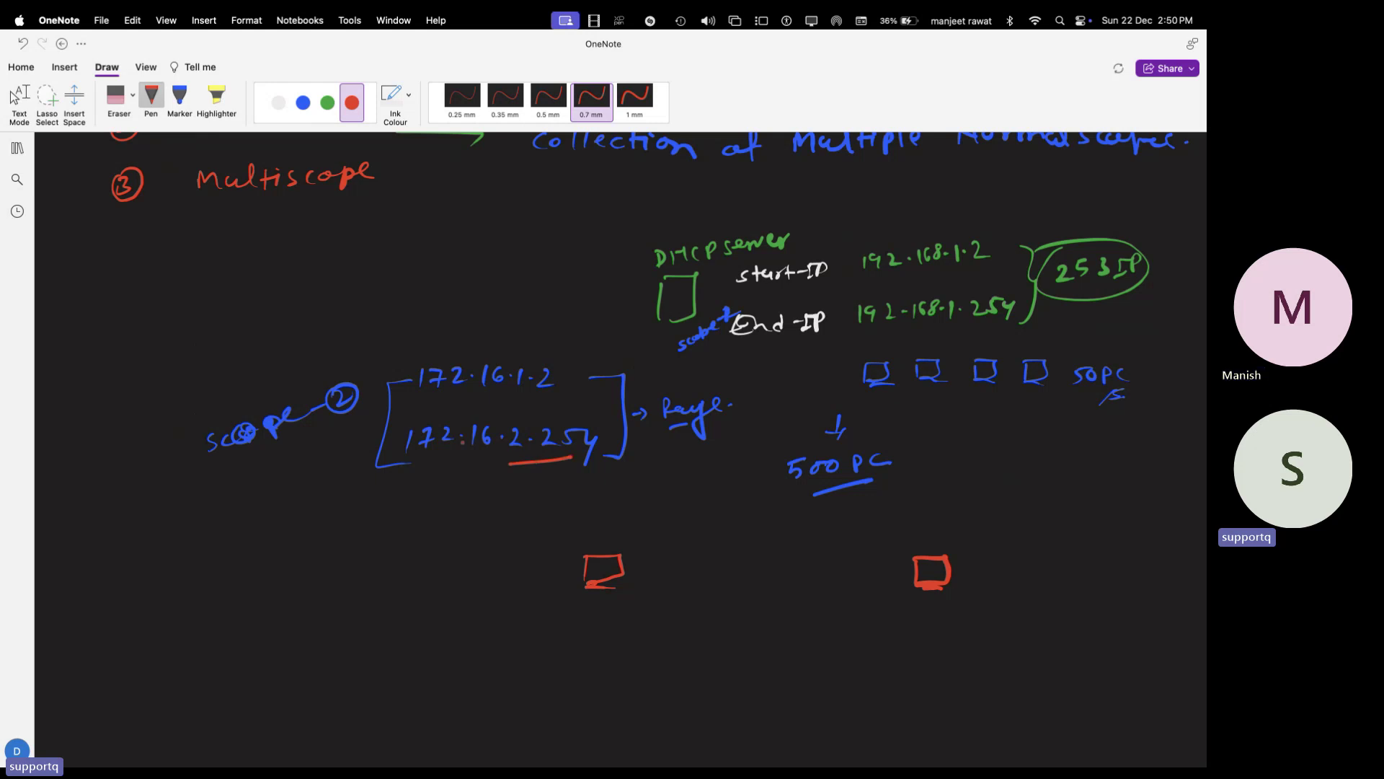
pyautogui.moveTo(417, 459); pyautogui.dragTo(475, 452)
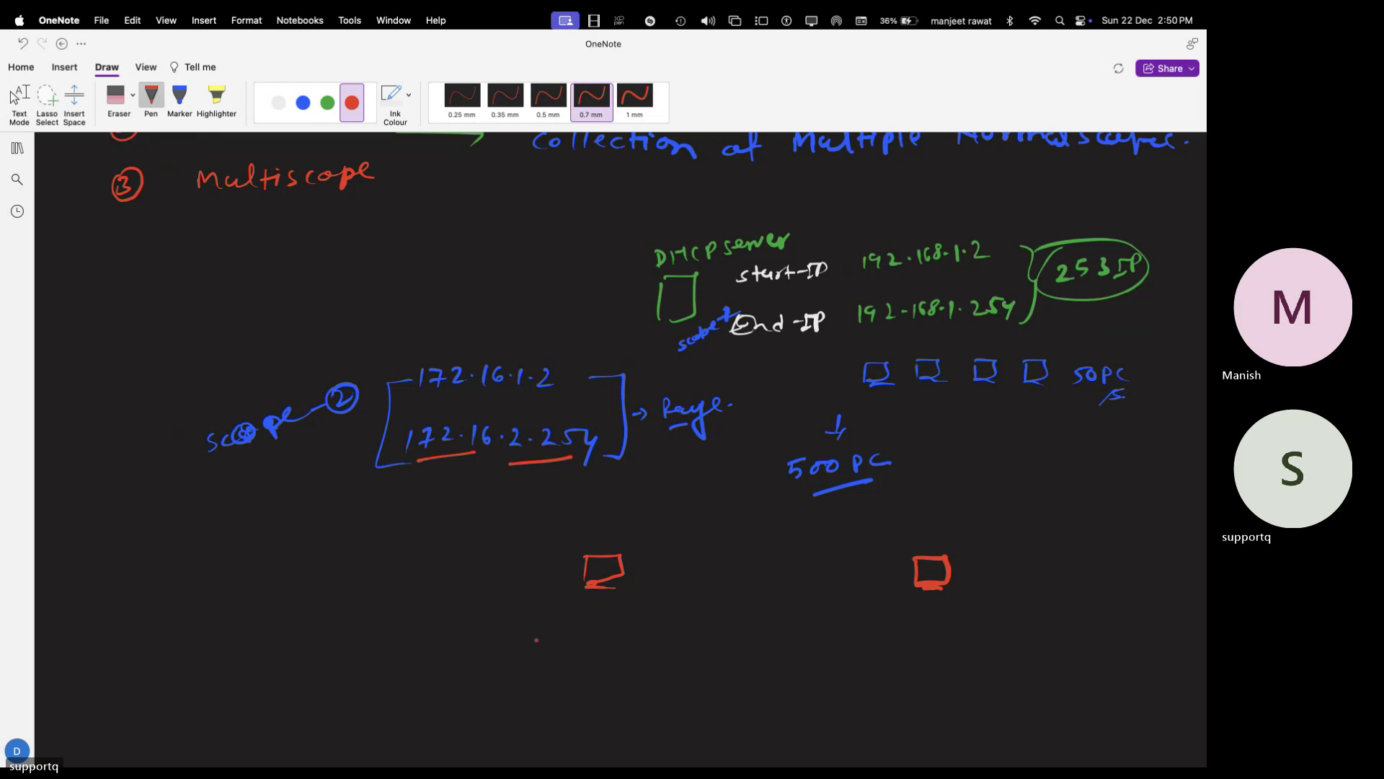
# - Label the PCs 172.16.1.125 and 192.168.1.100 and join them with a double-headed arrow
pyautogui.moveTo(537, 624); pyautogui.dragTo(538, 643)
pyautogui.moveTo(551, 629)
pyautogui.mouseDown()
pyautogui.moveTo(559, 641)
pyautogui.moveTo(676, 643)
pyautogui.mouseUp()
pyautogui.click(590, 639)
pyautogui.click(633, 637)
pyautogui.moveTo(680, 626)
pyautogui.mouseDown()
pyautogui.moveTo(686, 643)
pyautogui.moveTo(698, 623)
pyautogui.mouseUp()
pyautogui.moveTo(901, 620)
pyautogui.mouseDown()
pyautogui.moveTo(903, 637)
pyautogui.moveTo(918, 637)
pyautogui.mouseUp()
pyautogui.moveTo(926, 623); pyautogui.dragTo(964, 637)
pyautogui.click(944, 635)
pyautogui.moveTo(993, 620)
pyautogui.mouseDown()
pyautogui.moveTo(992, 638)
pyautogui.moveTo(1018, 636)
pyautogui.mouseUp()
pyautogui.moveTo(1033, 622); pyautogui.dragTo(1044, 626)
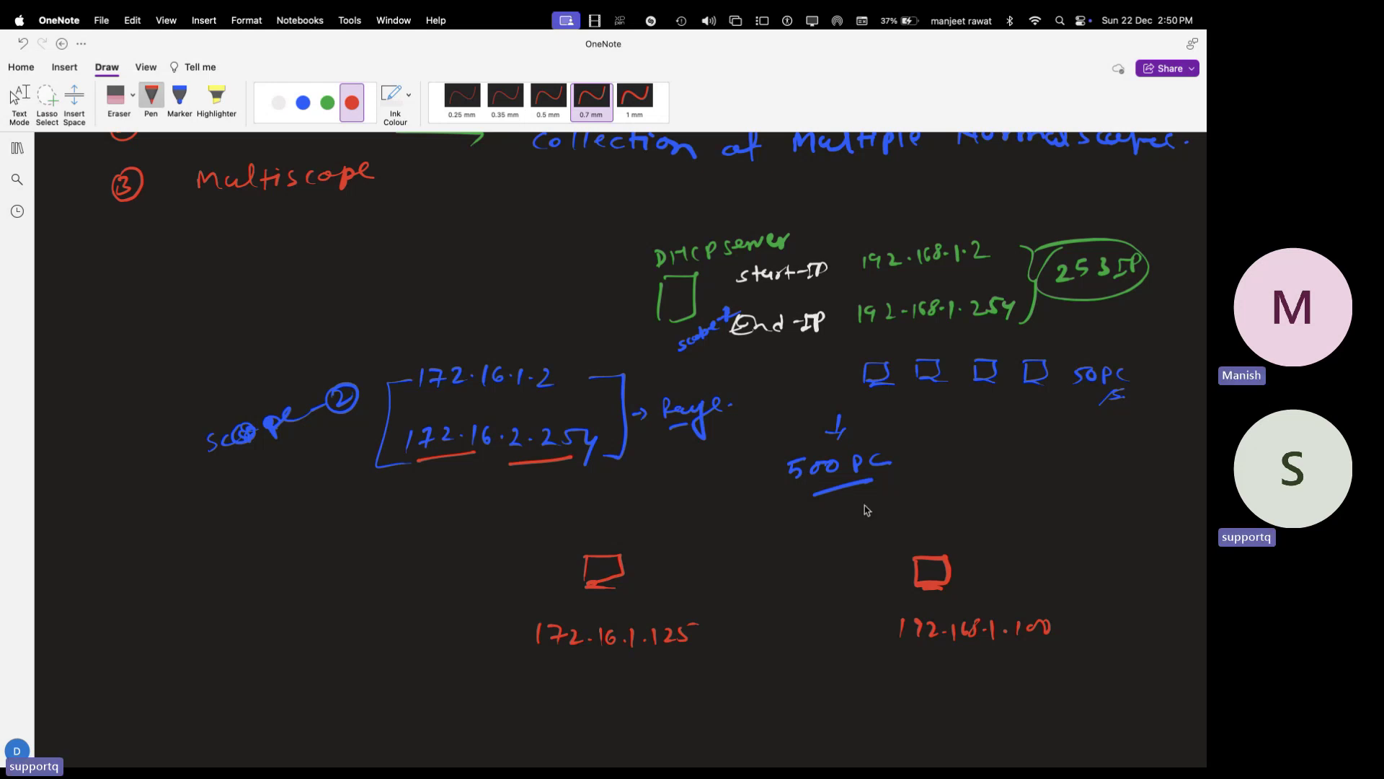
pyautogui.moveTo(634, 569)
pyautogui.mouseDown()
pyautogui.moveTo(914, 575)
pyautogui.moveTo(886, 591)
pyautogui.moveTo(663, 587)
pyautogui.mouseUp()
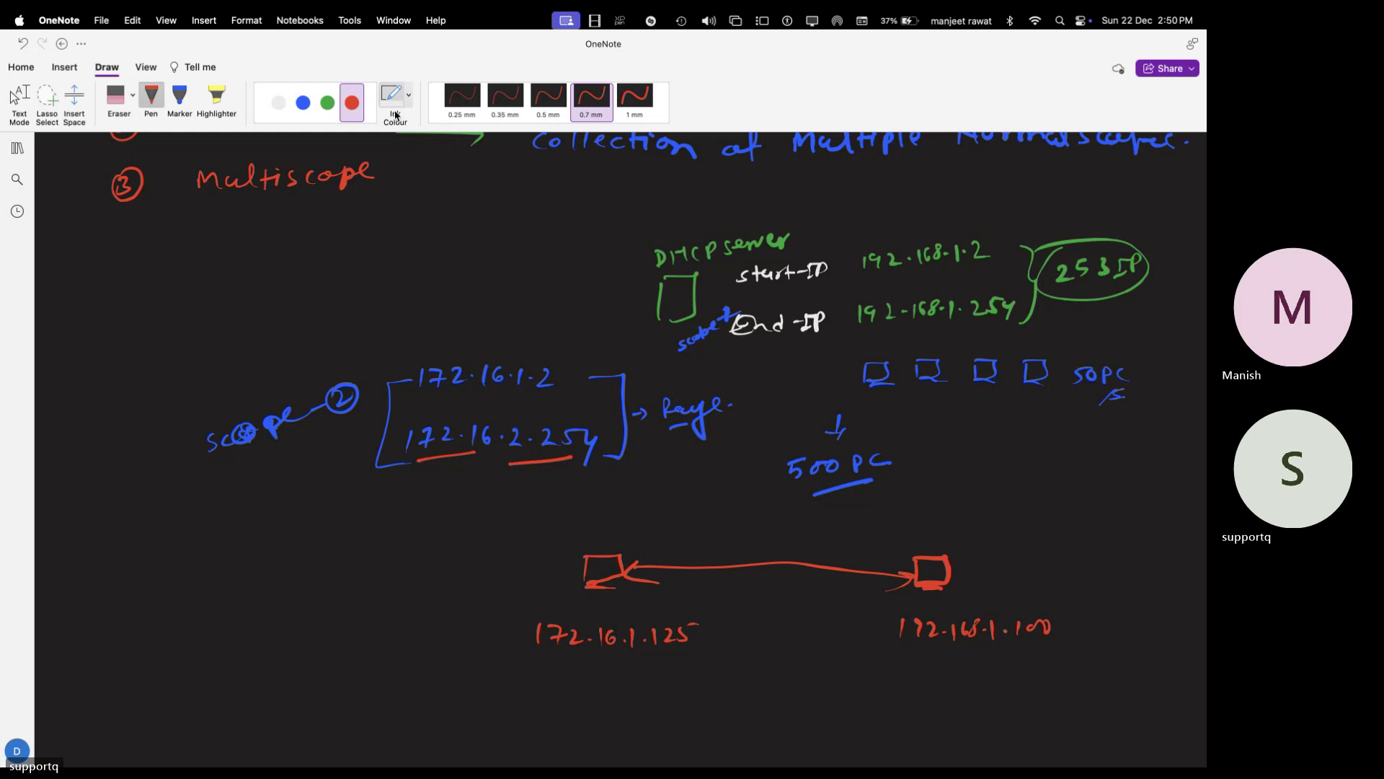
# - In green ink, draw a down arrow from the PC link to the words 'Relay Agent'
pyautogui.click(327, 103)
pyautogui.moveTo(796, 574); pyautogui.dragTo(796, 614)
pyautogui.moveTo(785, 597)
pyautogui.mouseDown()
pyautogui.moveTo(796, 614)
pyautogui.moveTo(806, 598)
pyautogui.mouseUp()
pyautogui.moveTo(770, 663)
pyautogui.mouseDown()
pyautogui.moveTo(770, 679)
pyautogui.moveTo(798, 638)
pyautogui.mouseUp()
pyautogui.moveTo(799, 637)
pyautogui.mouseDown()
pyautogui.moveTo(812, 653)
pyautogui.moveTo(825, 639)
pyautogui.mouseUp()
pyautogui.moveTo(824, 640)
pyautogui.mouseDown()
pyautogui.moveTo(828, 693)
pyautogui.moveTo(893, 668)
pyautogui.mouseUp()
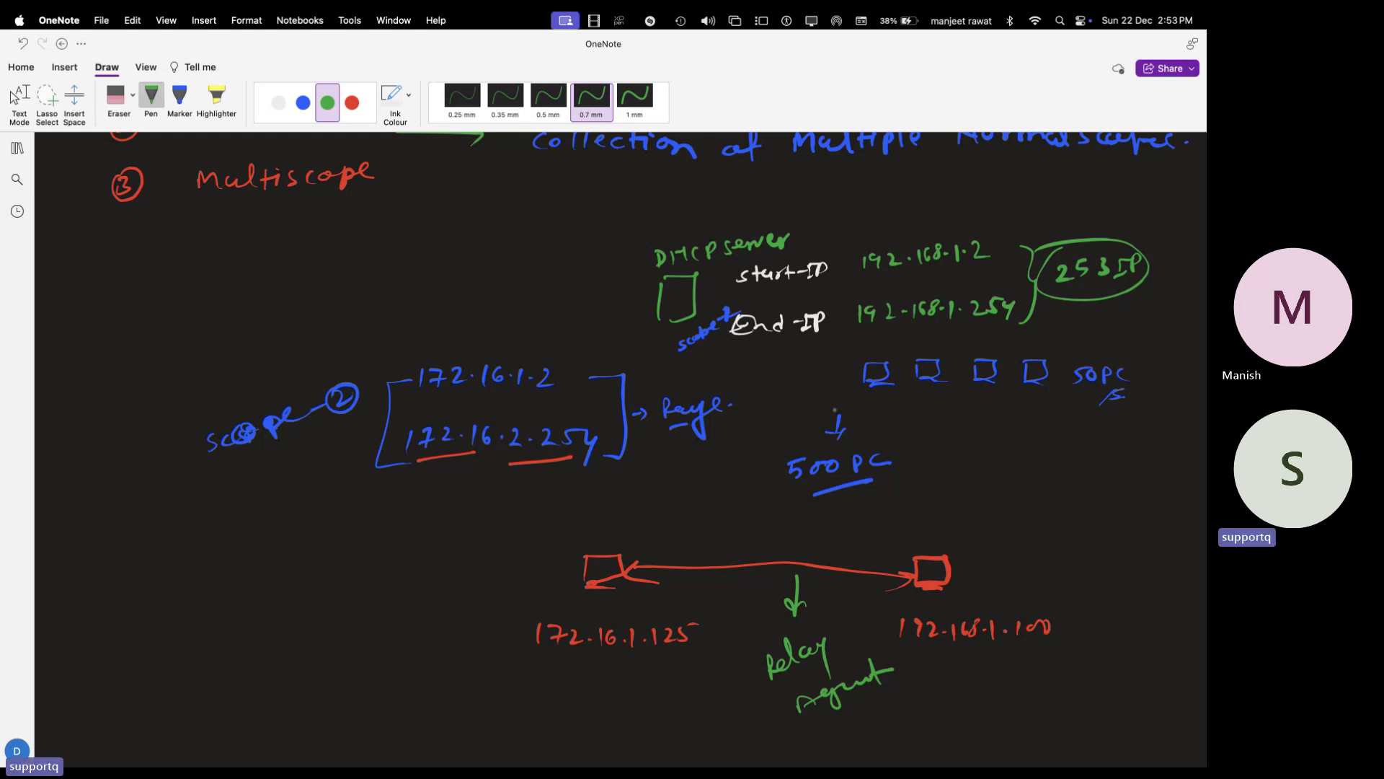
pyautogui.scroll(3, 835, 409)
# - Draw a red arrow after Multiscope and erase a mistaken red 2 below it
pyautogui.scroll(7, 620, 447)
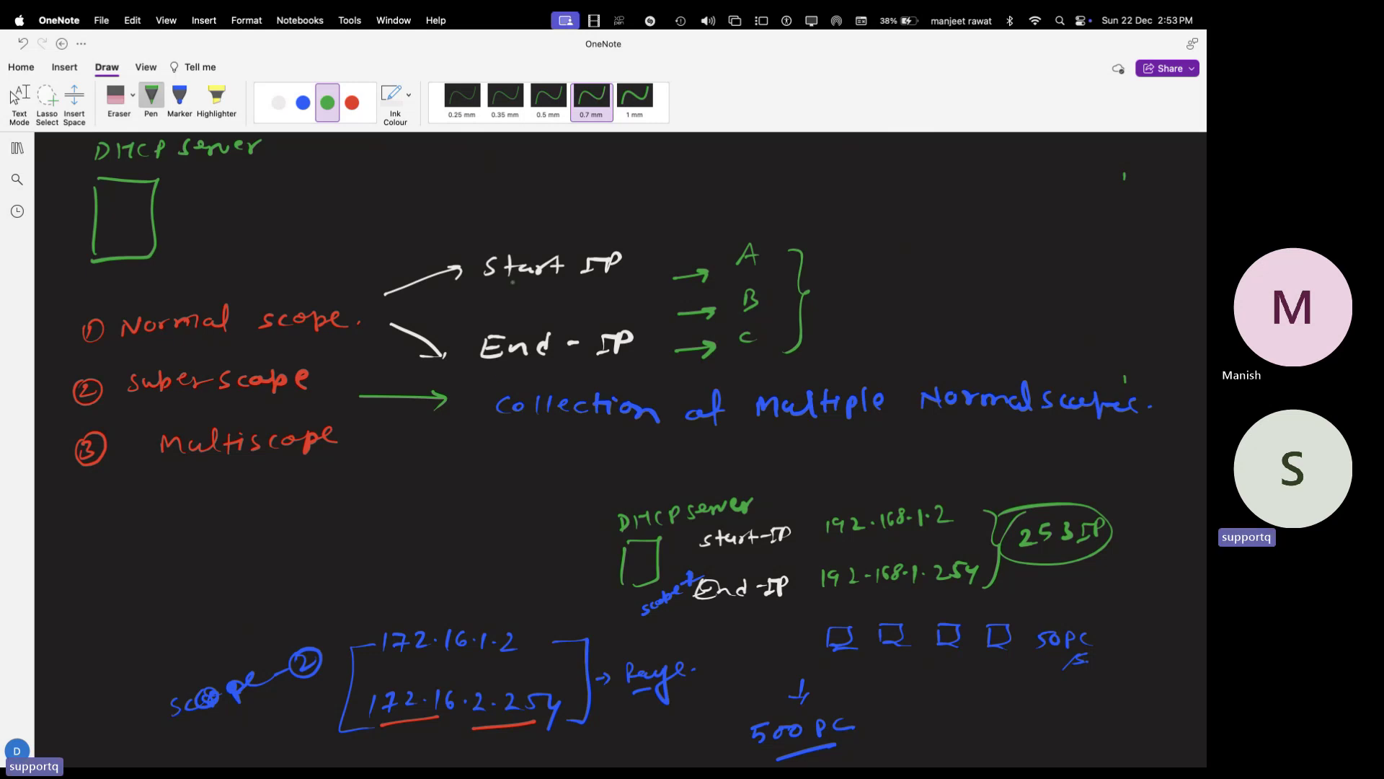
pyautogui.click(351, 103)
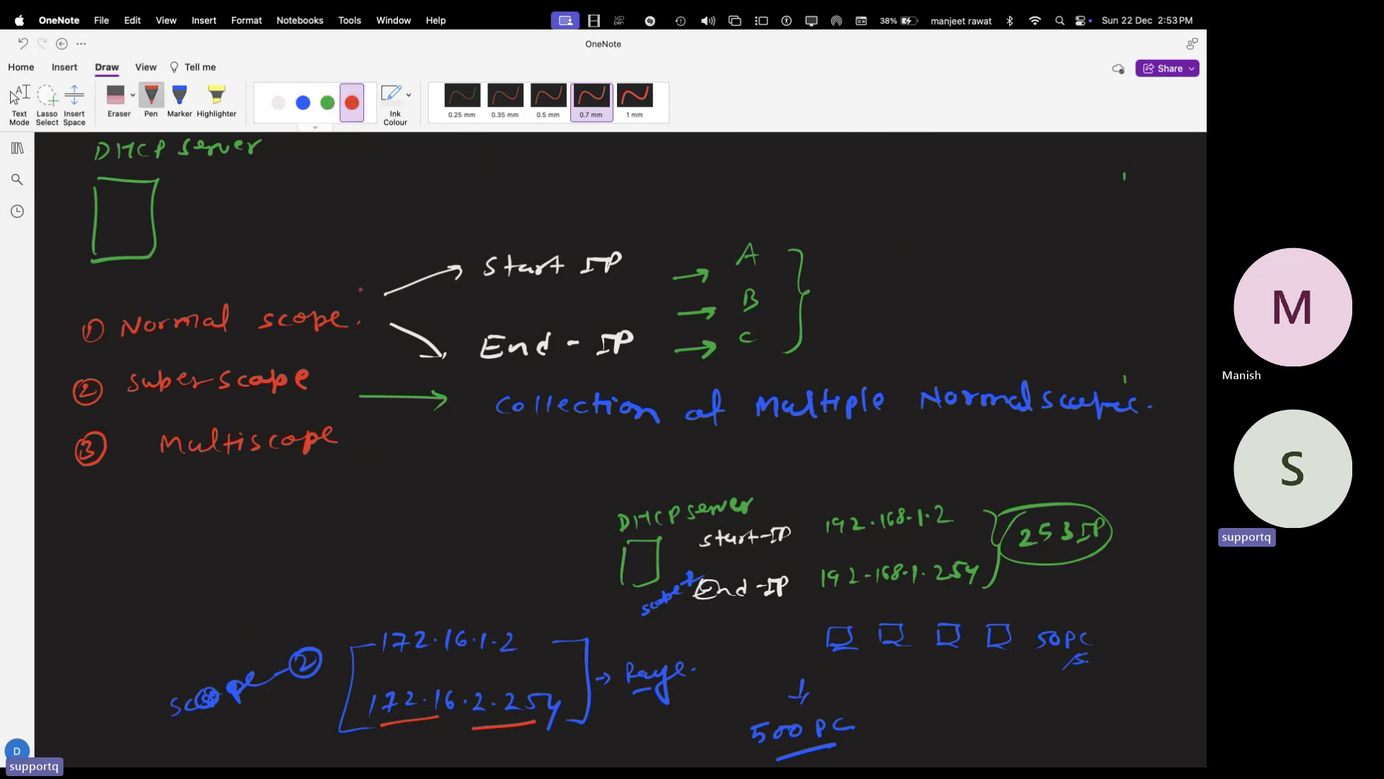
pyautogui.moveTo(353, 449); pyautogui.dragTo(386, 447)
pyautogui.moveTo(128, 502); pyautogui.dragTo(141, 518)
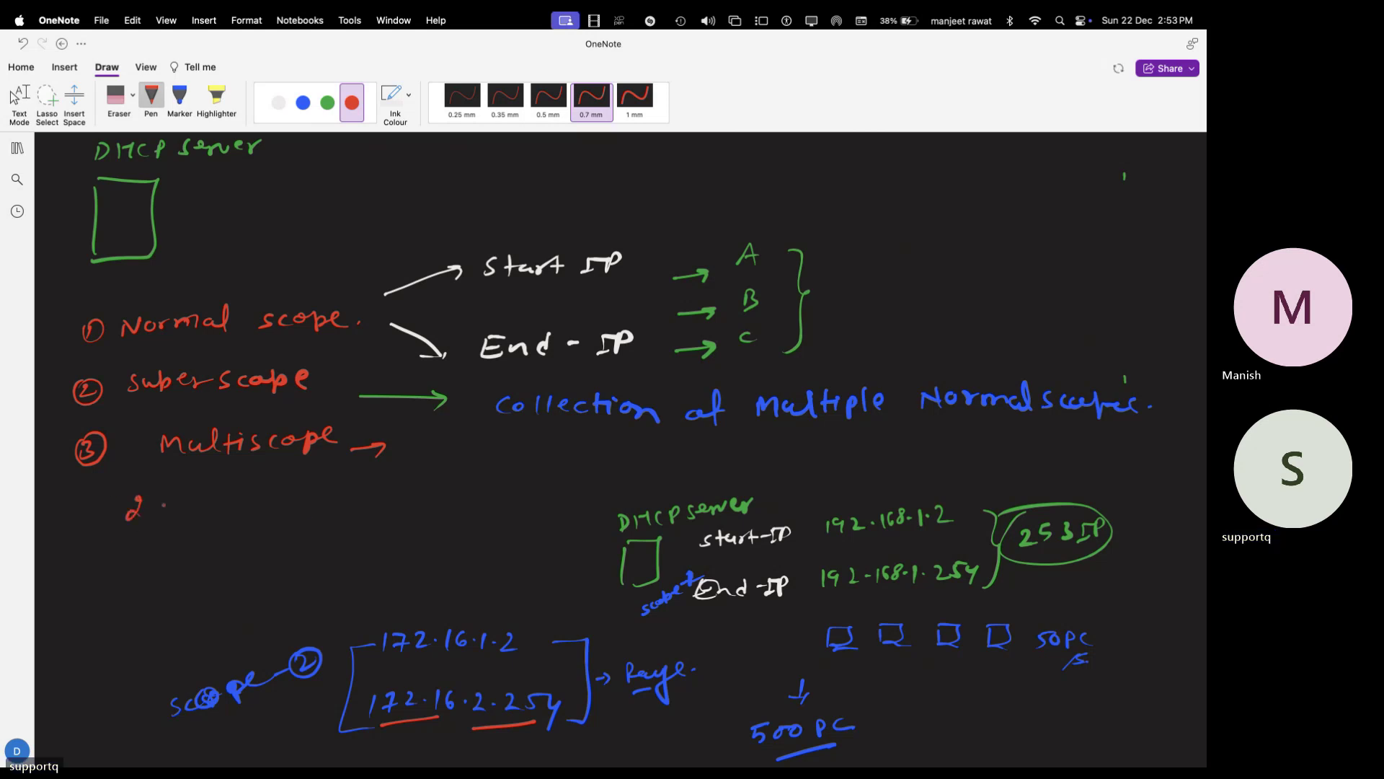
pyautogui.press('super+z')
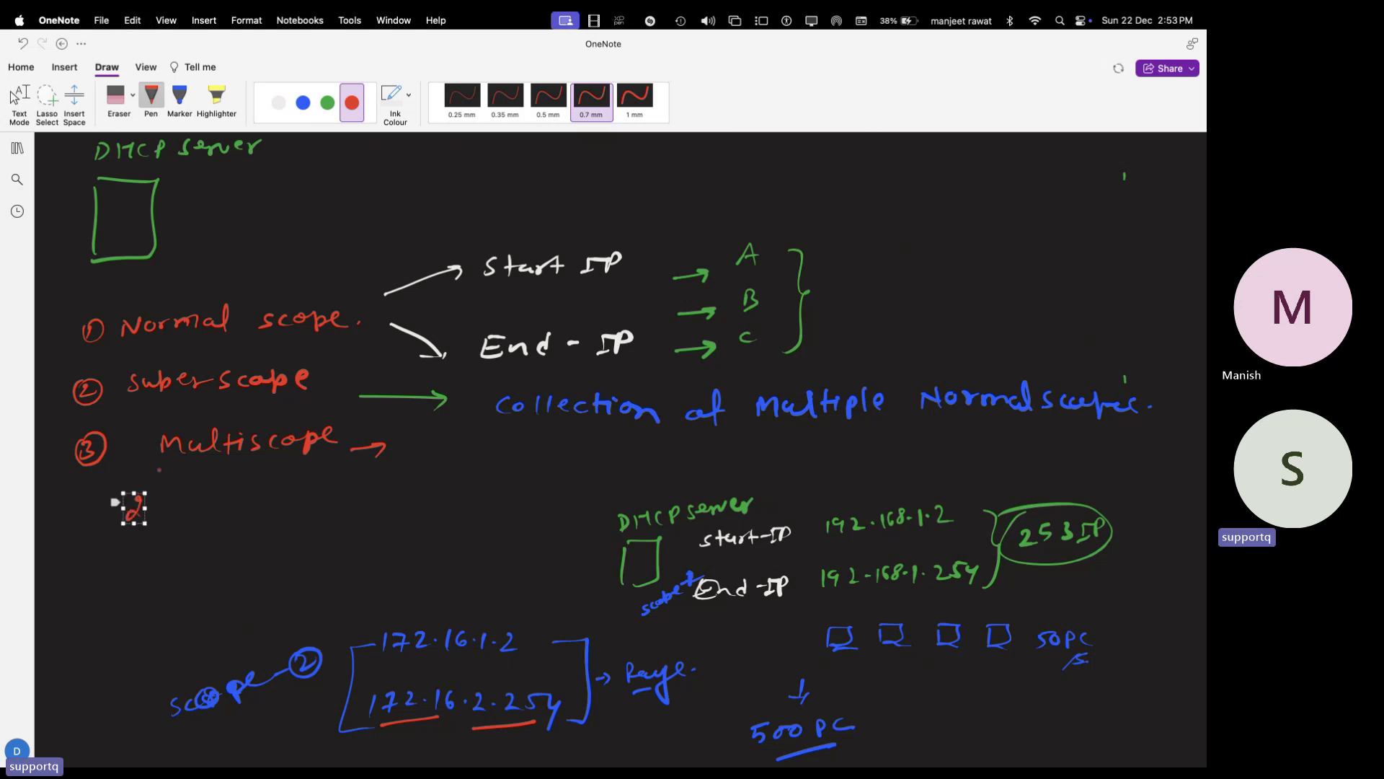
pyautogui.click(116, 108)
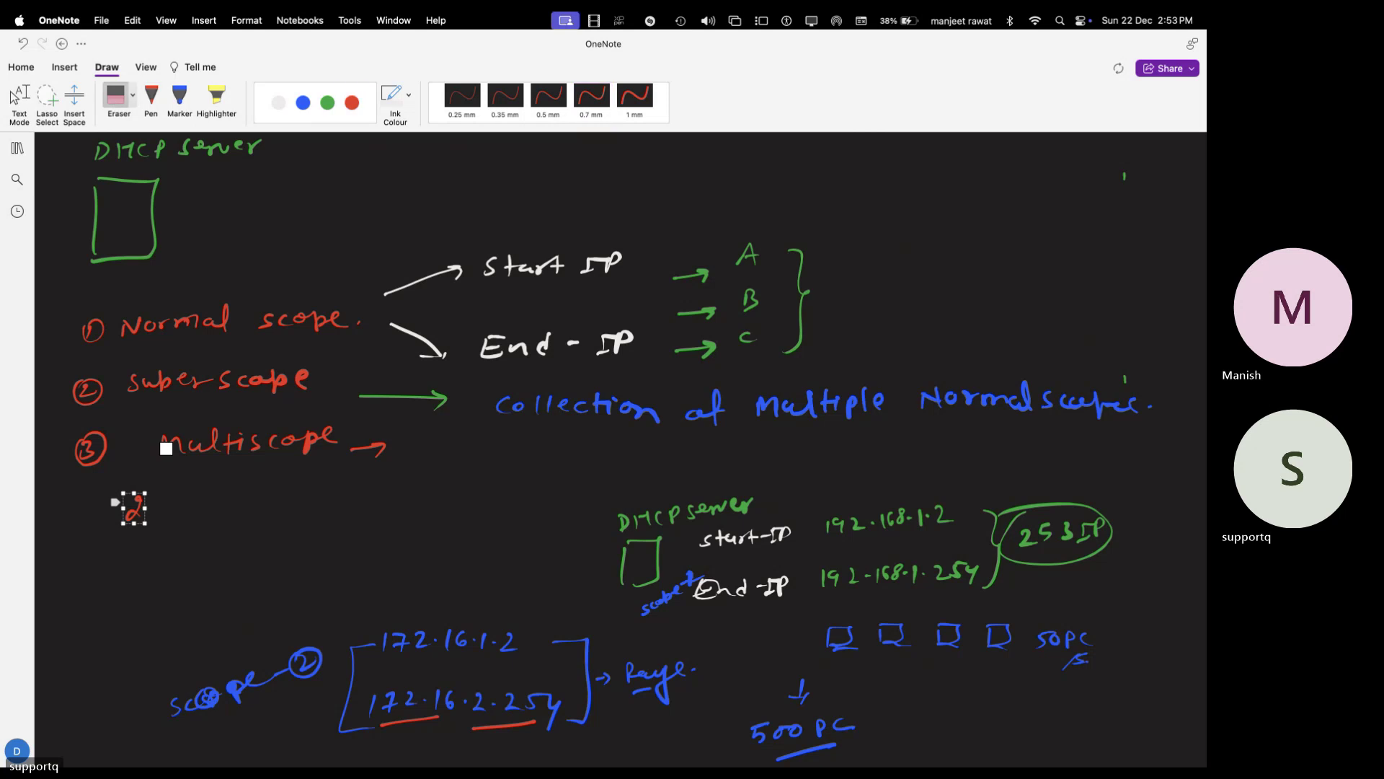
pyautogui.moveTo(161, 494); pyautogui.dragTo(117, 528)
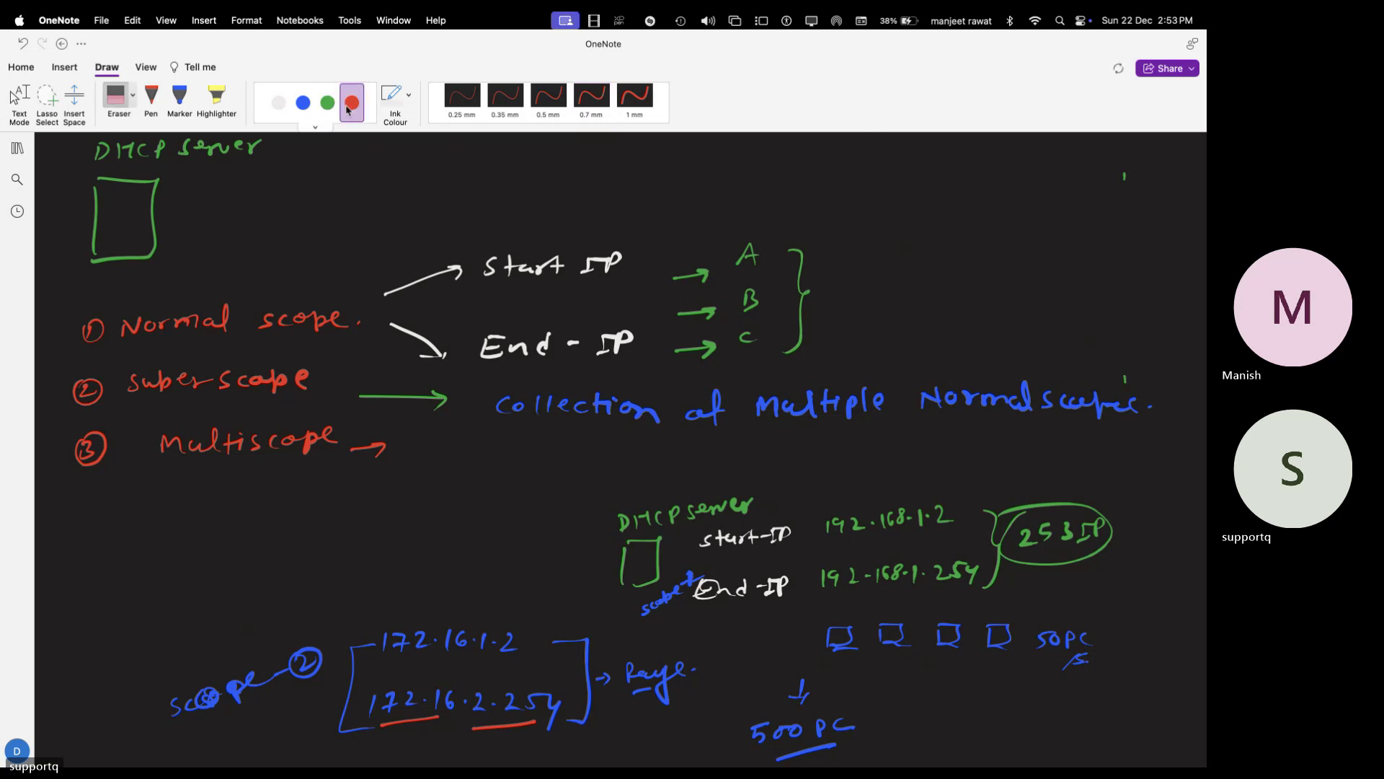
# - In green ink, write the 223–239 range below Multiscope, bracket it, and underline it
pyautogui.click(327, 103)
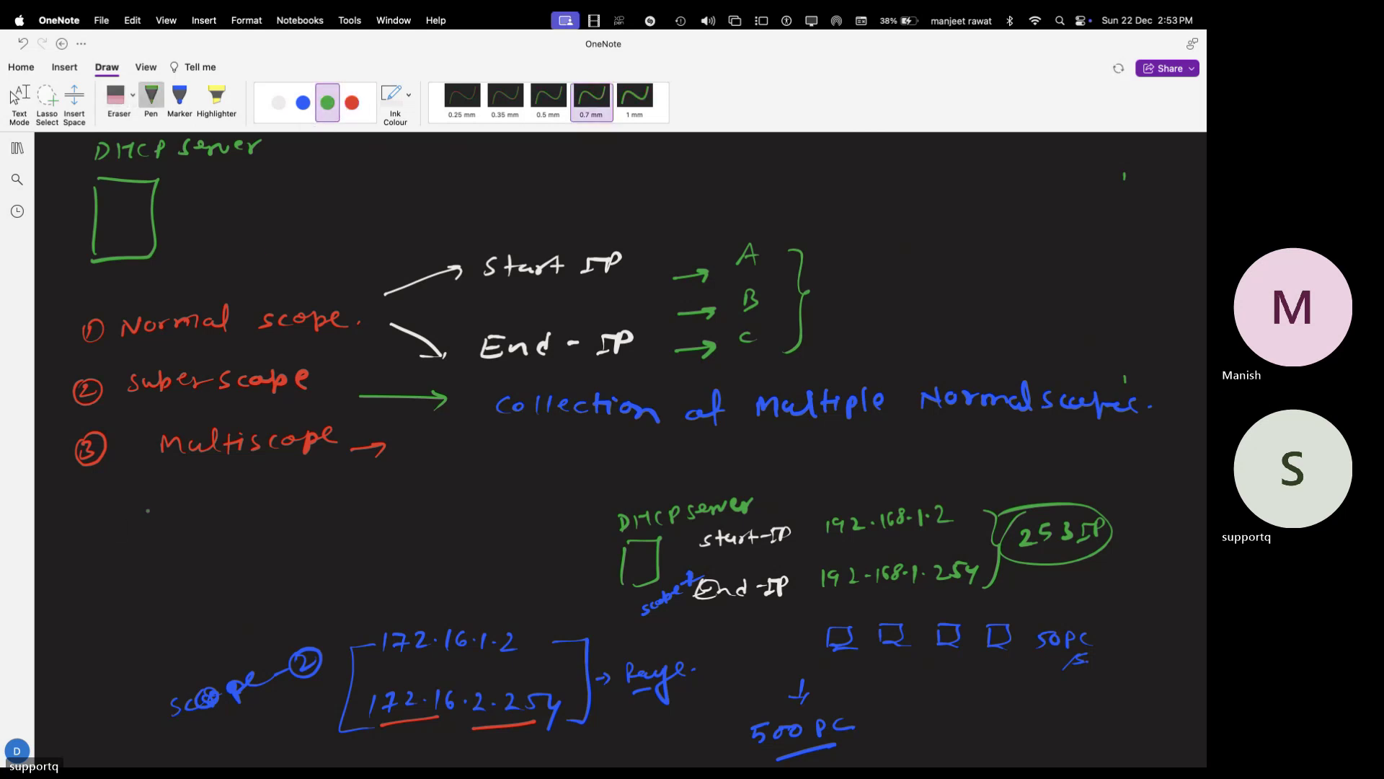
pyautogui.moveTo(134, 503)
pyautogui.mouseDown()
pyautogui.moveTo(145, 524)
pyautogui.moveTo(165, 517)
pyautogui.mouseUp()
pyautogui.moveTo(167, 498)
pyautogui.mouseDown()
pyautogui.moveTo(173, 516)
pyautogui.moveTo(263, 502)
pyautogui.moveTo(333, 522)
pyautogui.mouseUp()
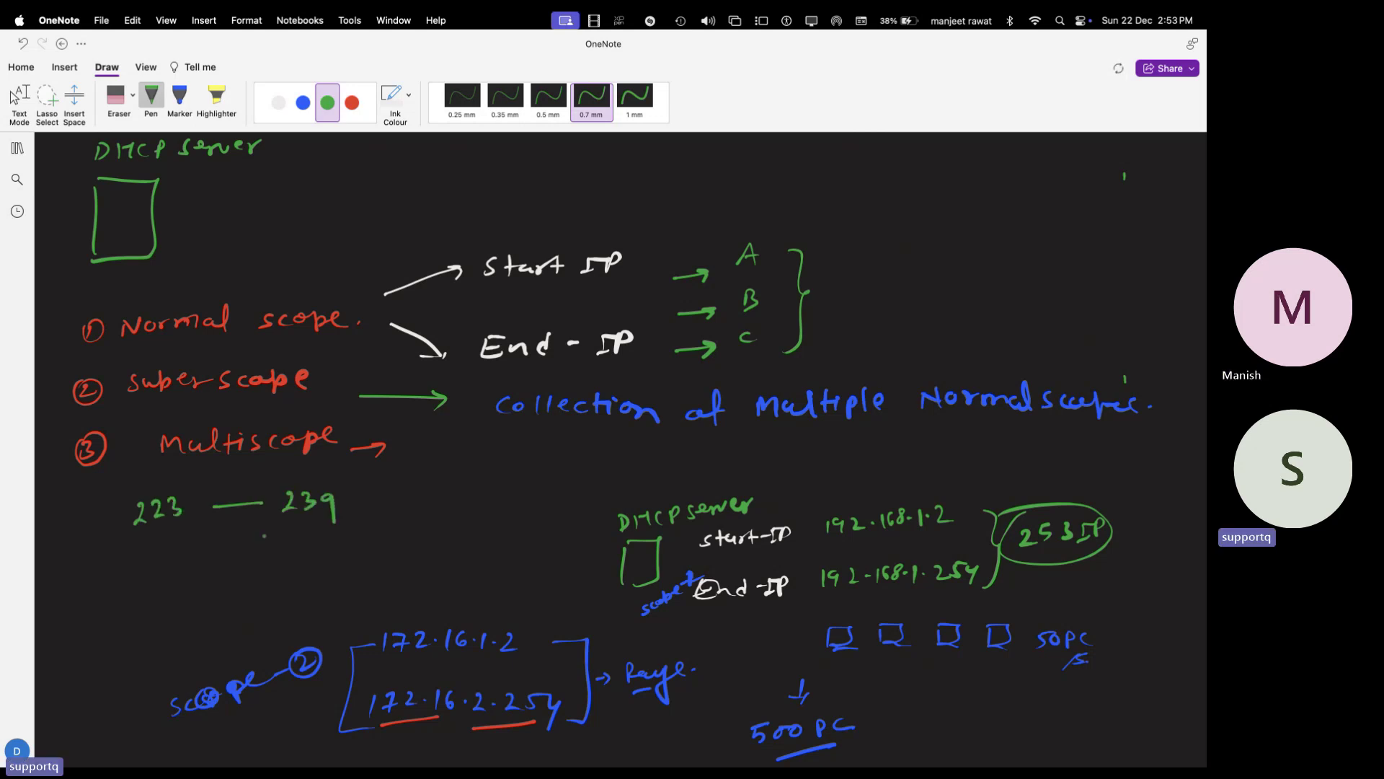
pyautogui.moveTo(139, 481)
pyautogui.mouseDown()
pyautogui.moveTo(117, 491)
pyautogui.moveTo(130, 537)
pyautogui.mouseUp()
pyautogui.moveTo(353, 477)
pyautogui.mouseDown()
pyautogui.moveTo(365, 473)
pyautogui.moveTo(336, 520)
pyautogui.mouseUp()
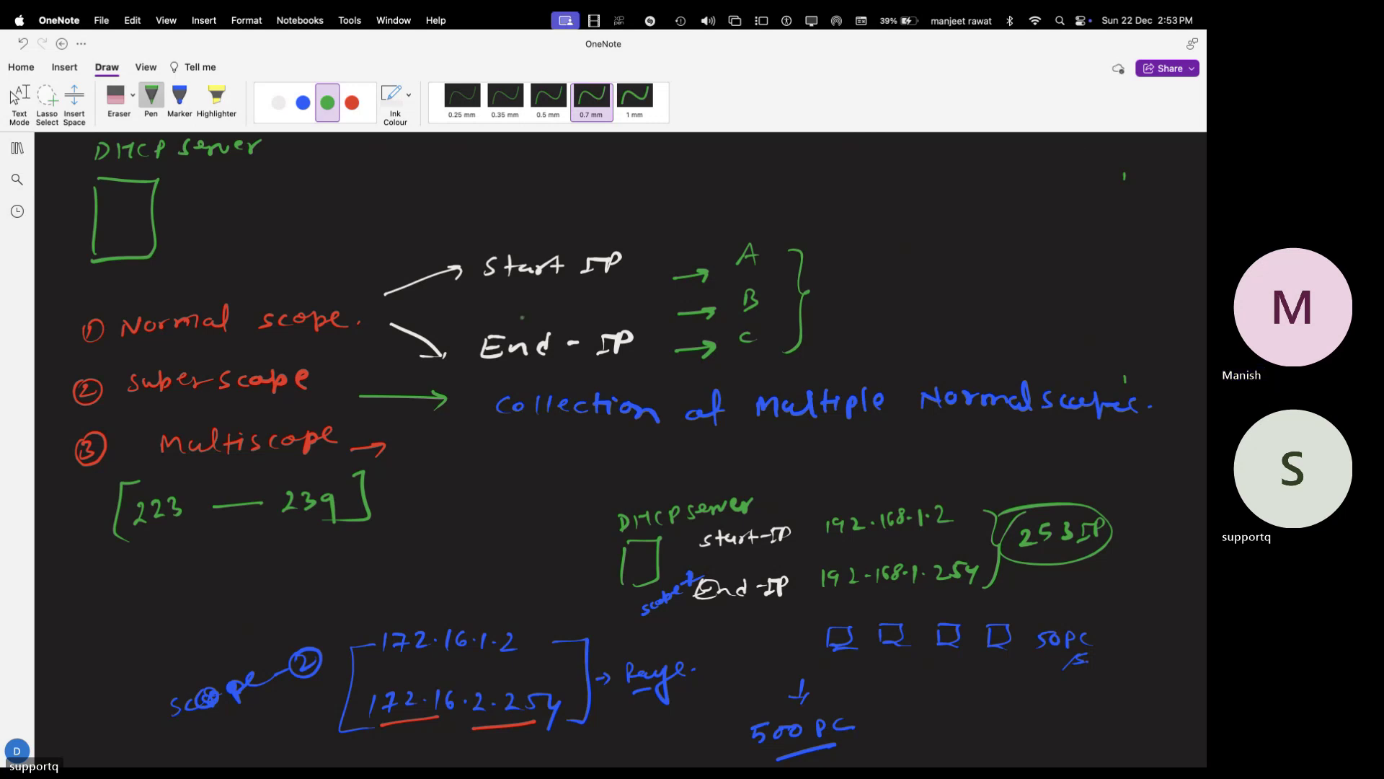
pyautogui.moveTo(278, 547); pyautogui.dragTo(169, 557)
# - Close the Network Connections, details and Ethernet0 status windows, returning to the command prompt
pyautogui.hotkey('ctrl', 'Right')
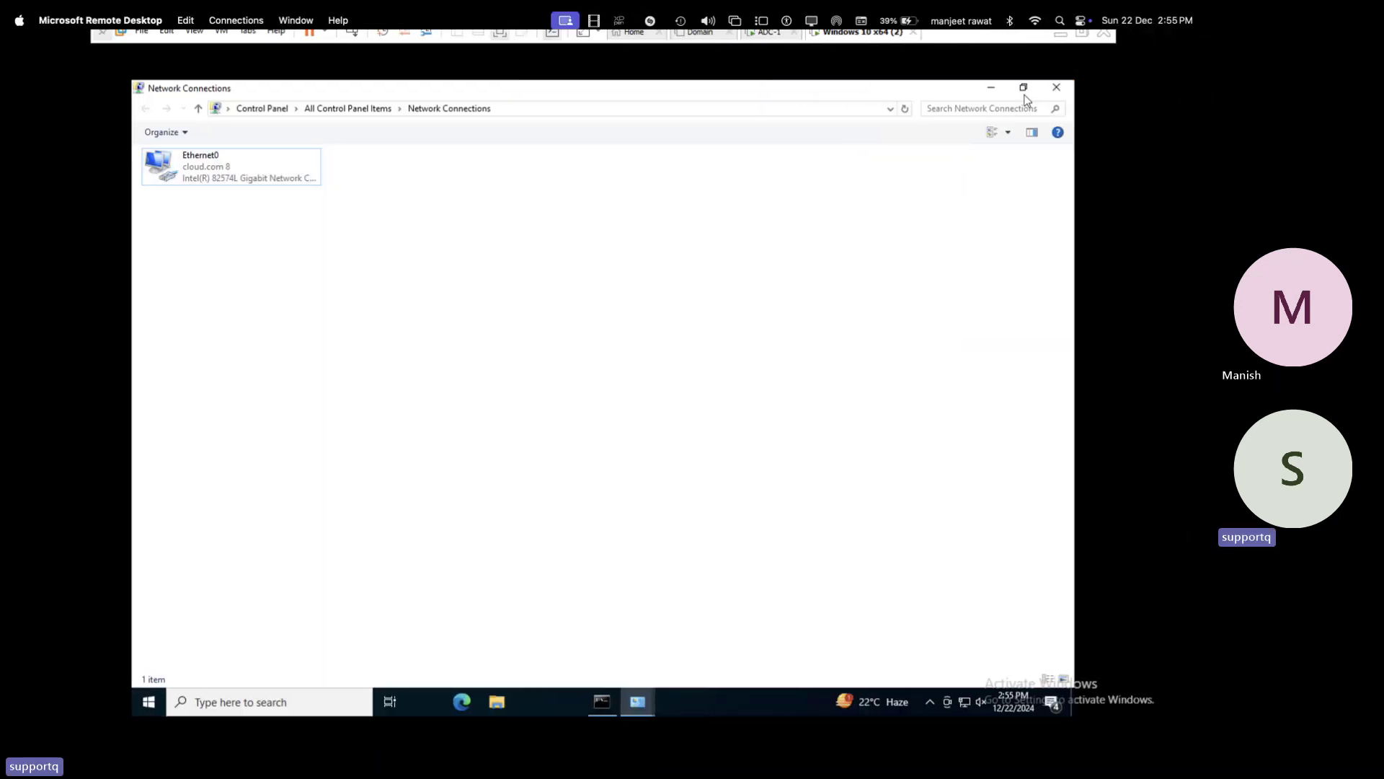
pyautogui.click(1056, 88)
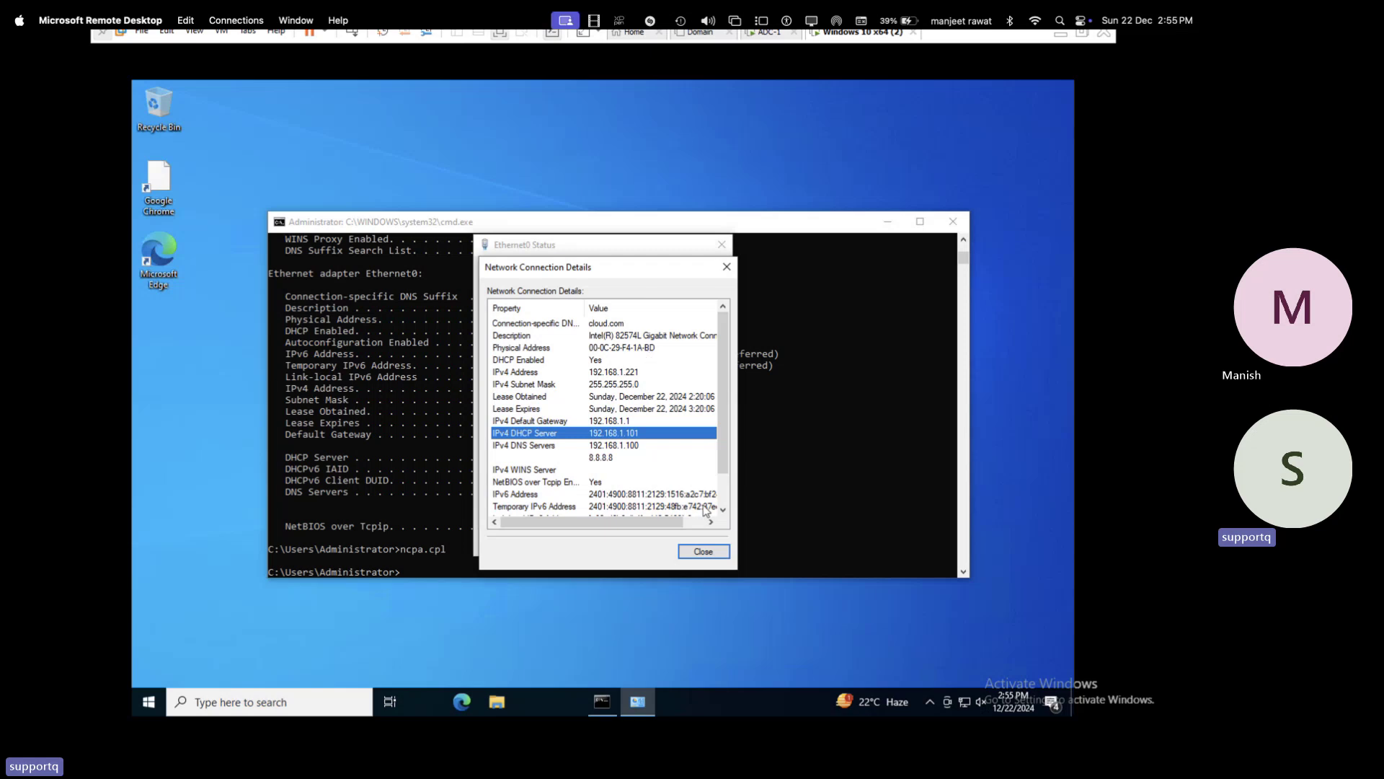
pyautogui.click(703, 550)
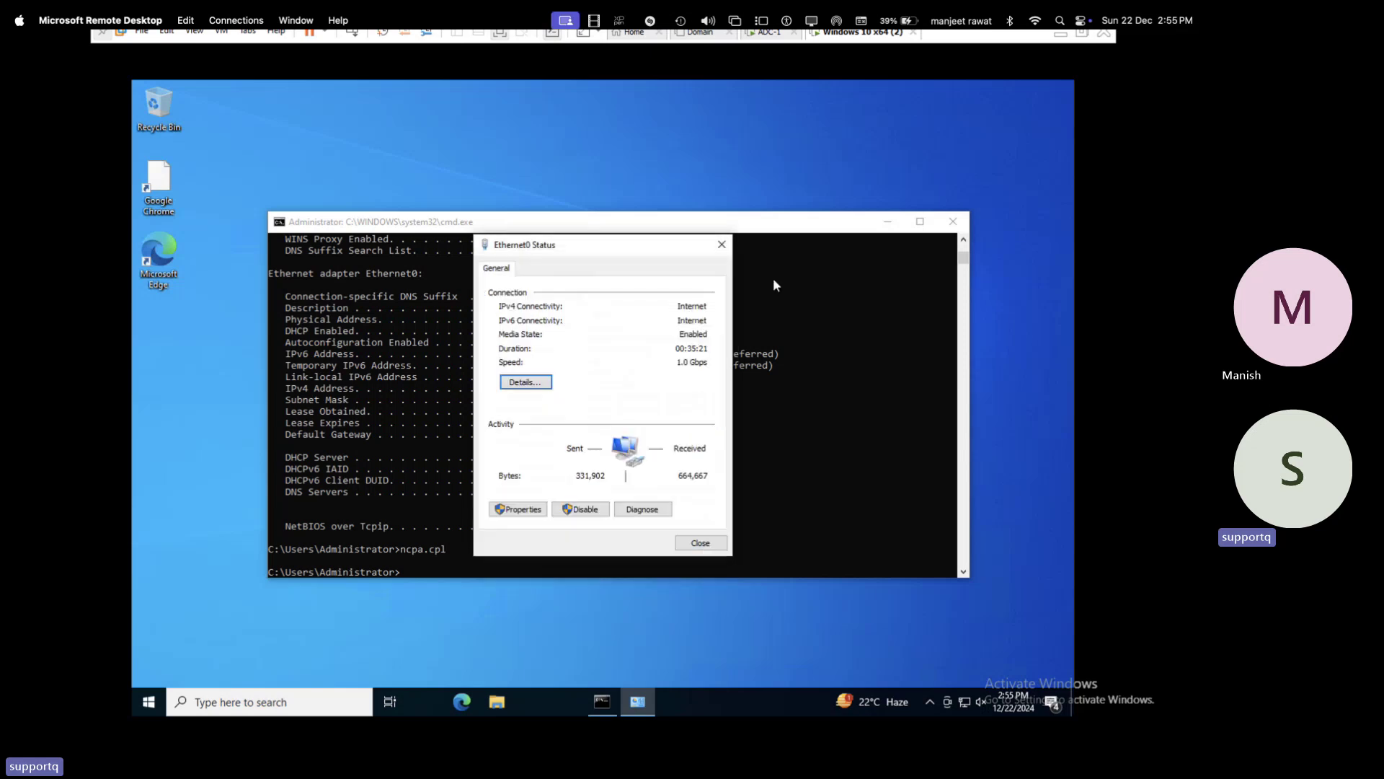
pyautogui.click(720, 244)
pyautogui.click(501, 560)
# - Run getmac and copy the physical address 00-0C-29-F4-1A-BD
pyautogui.write('g')
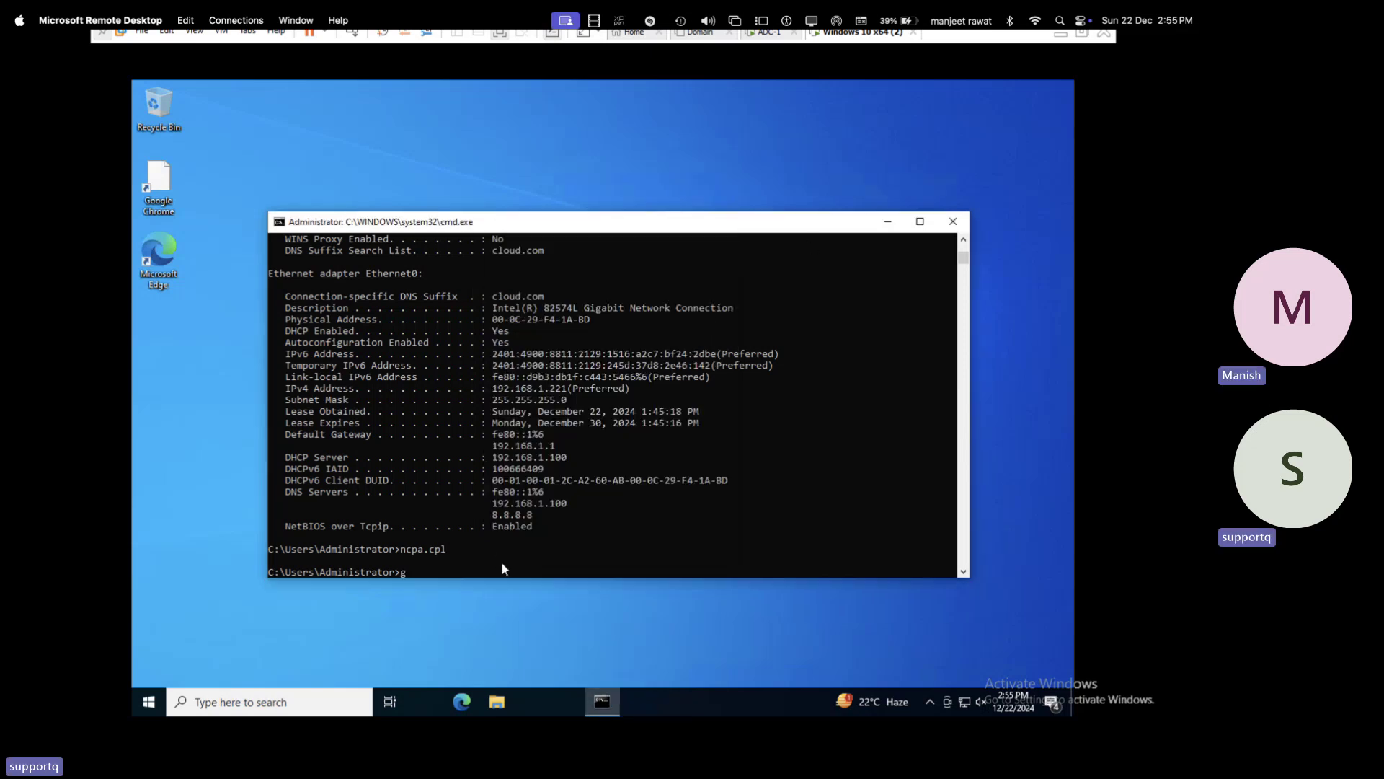
pyautogui.write('etmac')
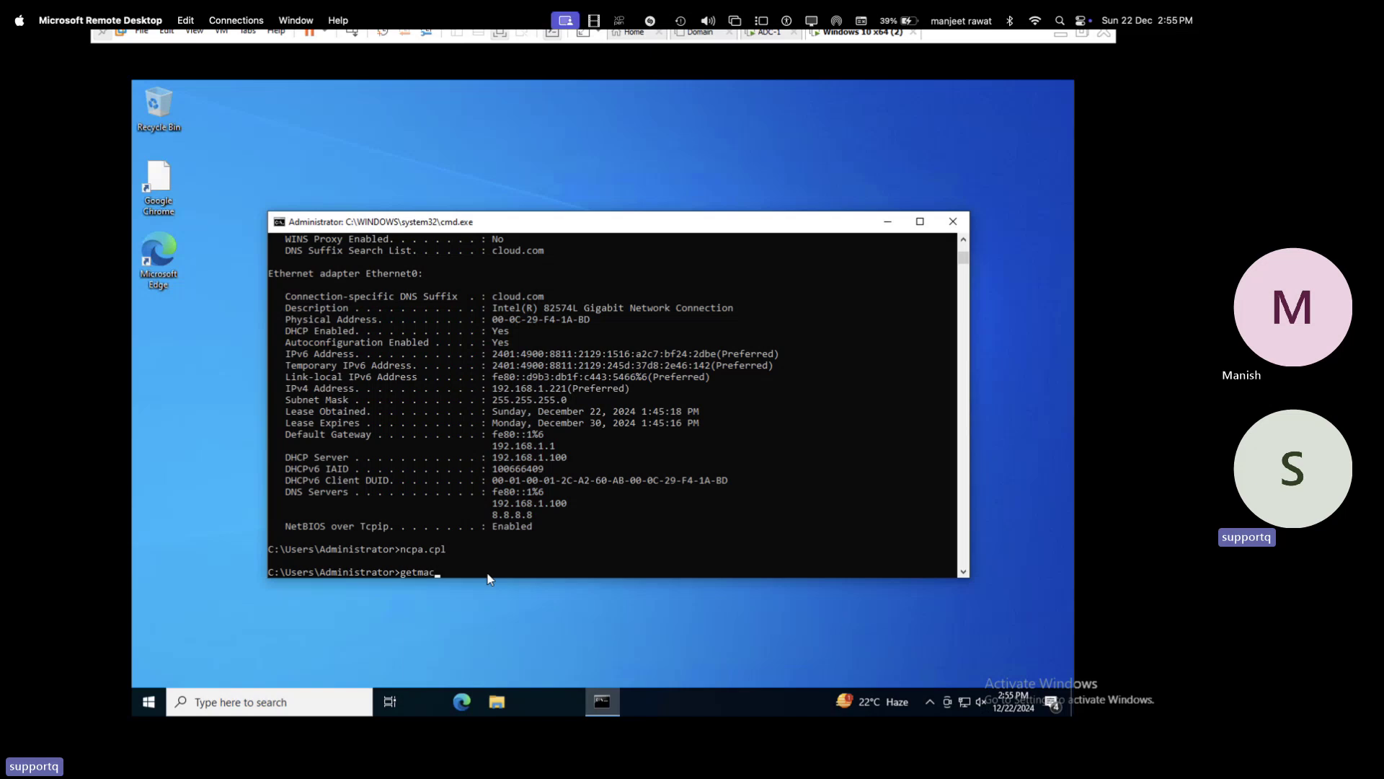
pyautogui.press('Return')
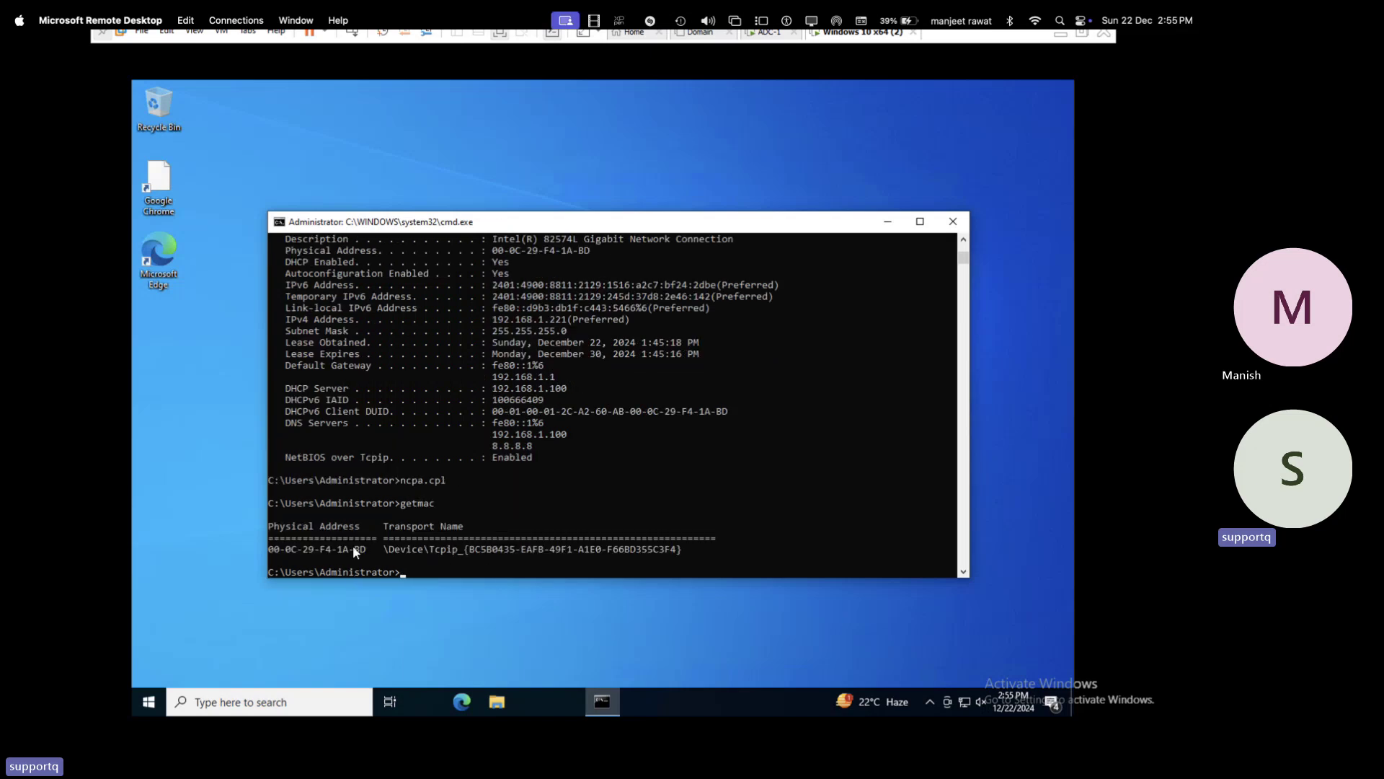
pyautogui.moveTo(364, 549); pyautogui.dragTo(270, 552)
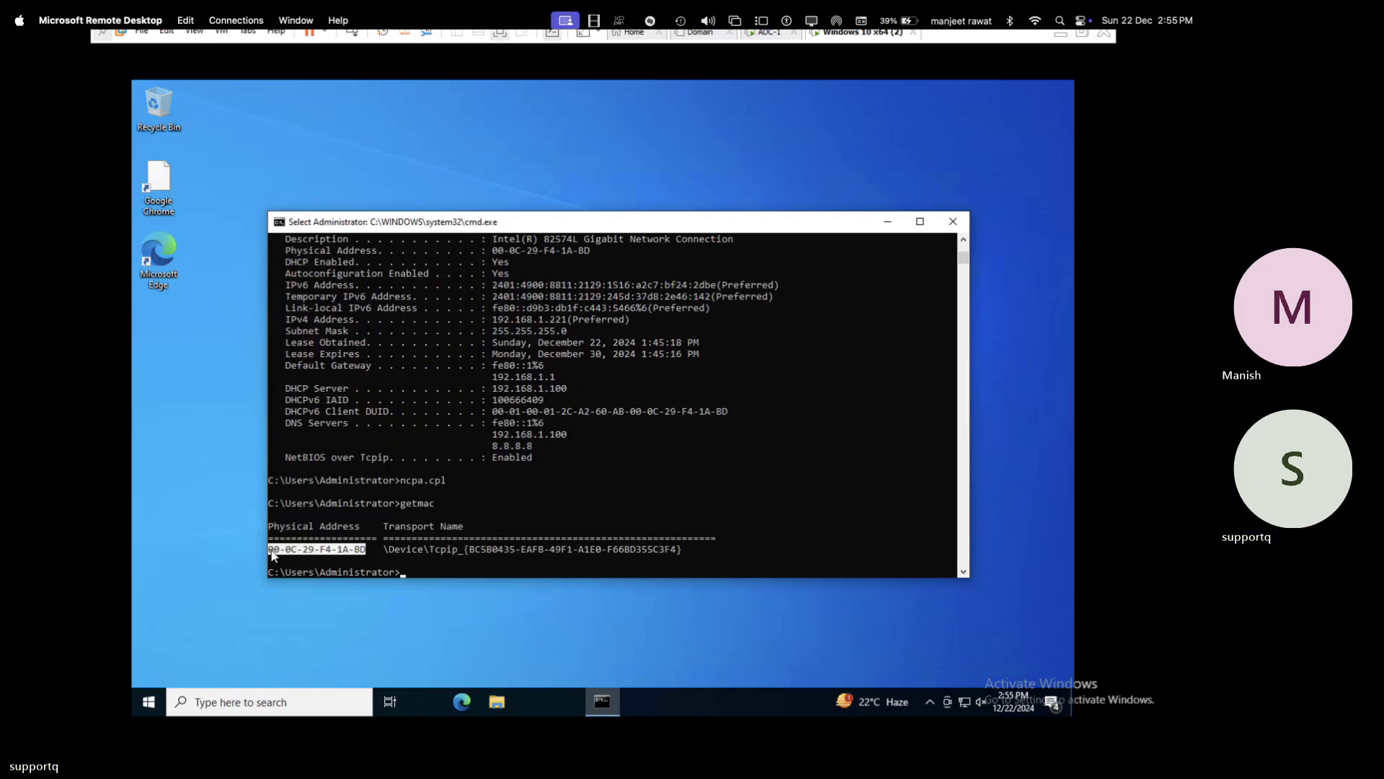
pyautogui.rightClick(296, 543)
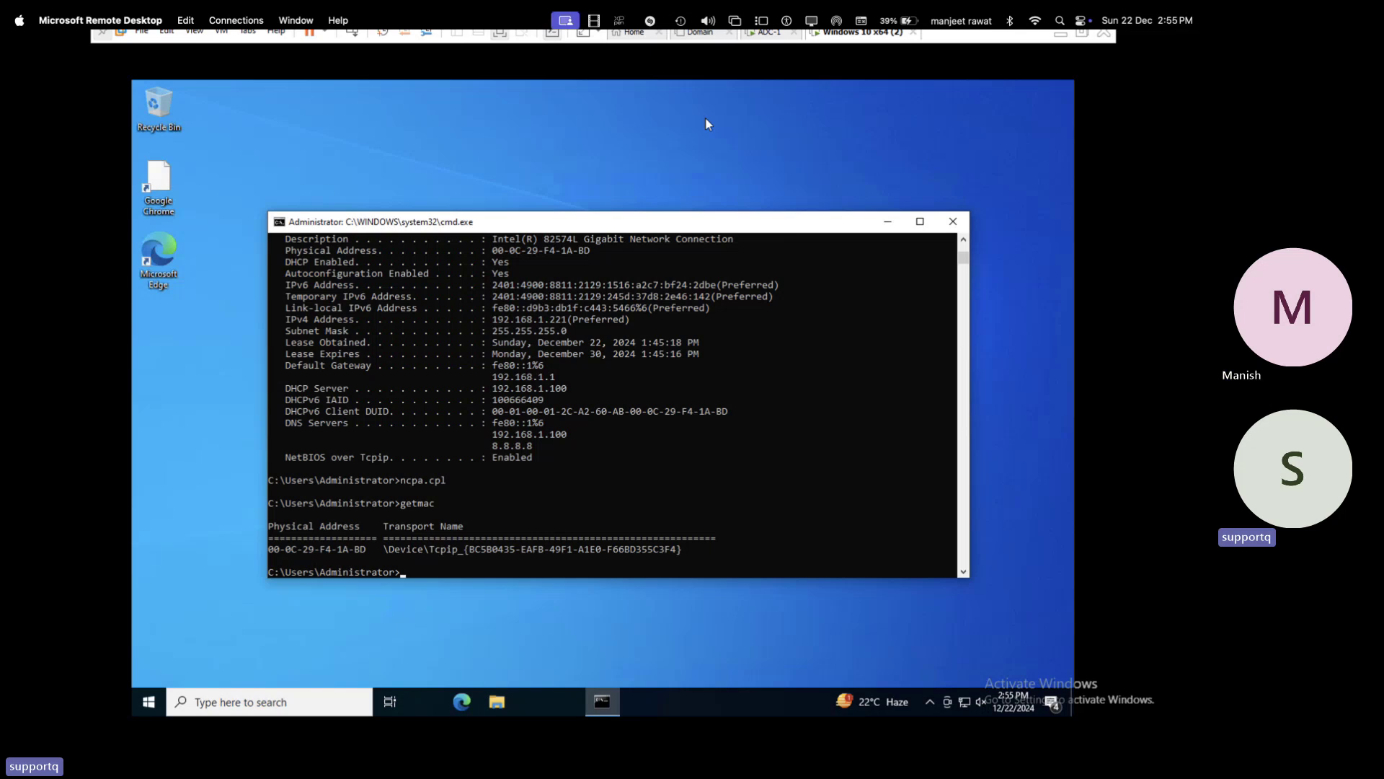
# - Switch to the ADC-1 server virtual machine tab
pyautogui.click(705, 40)
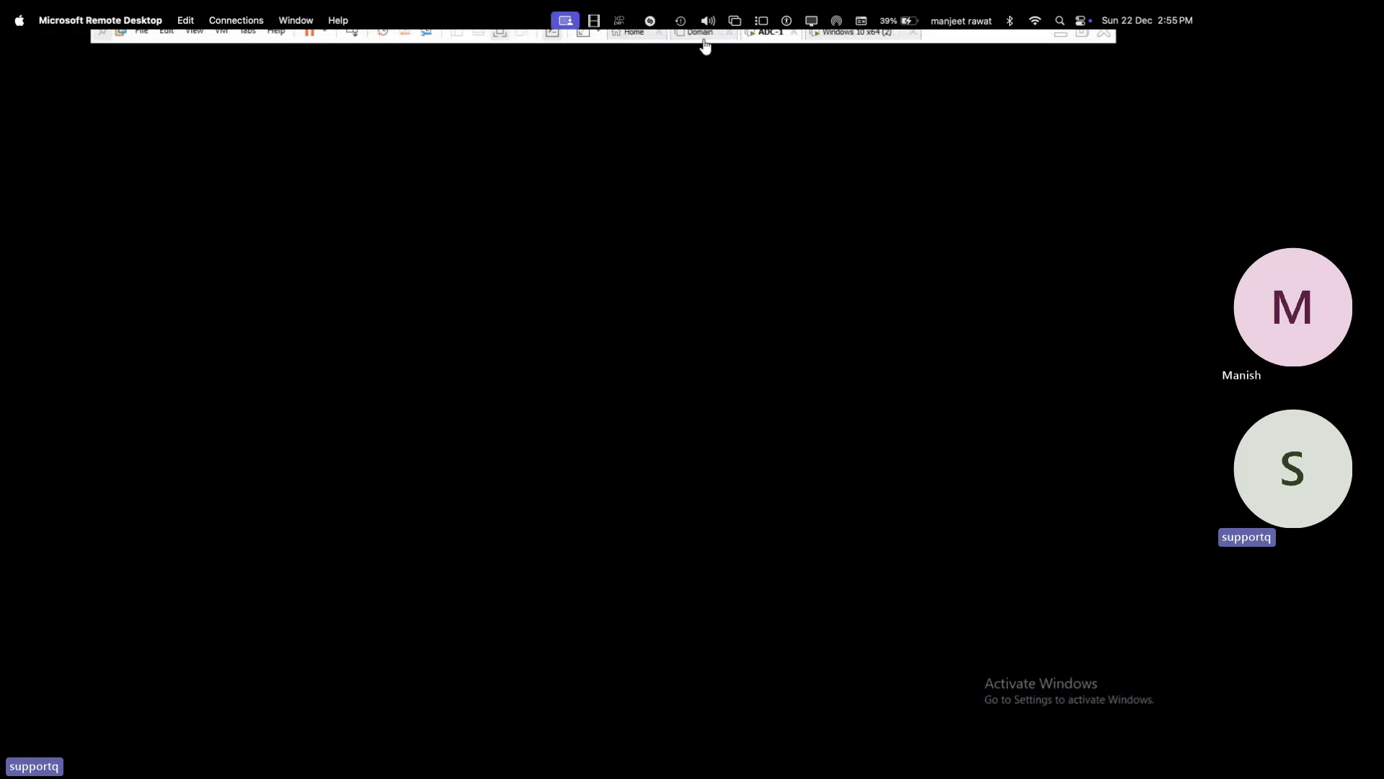
pyautogui.click(705, 45)
pyautogui.click(768, 41)
pyautogui.click(338, 21)
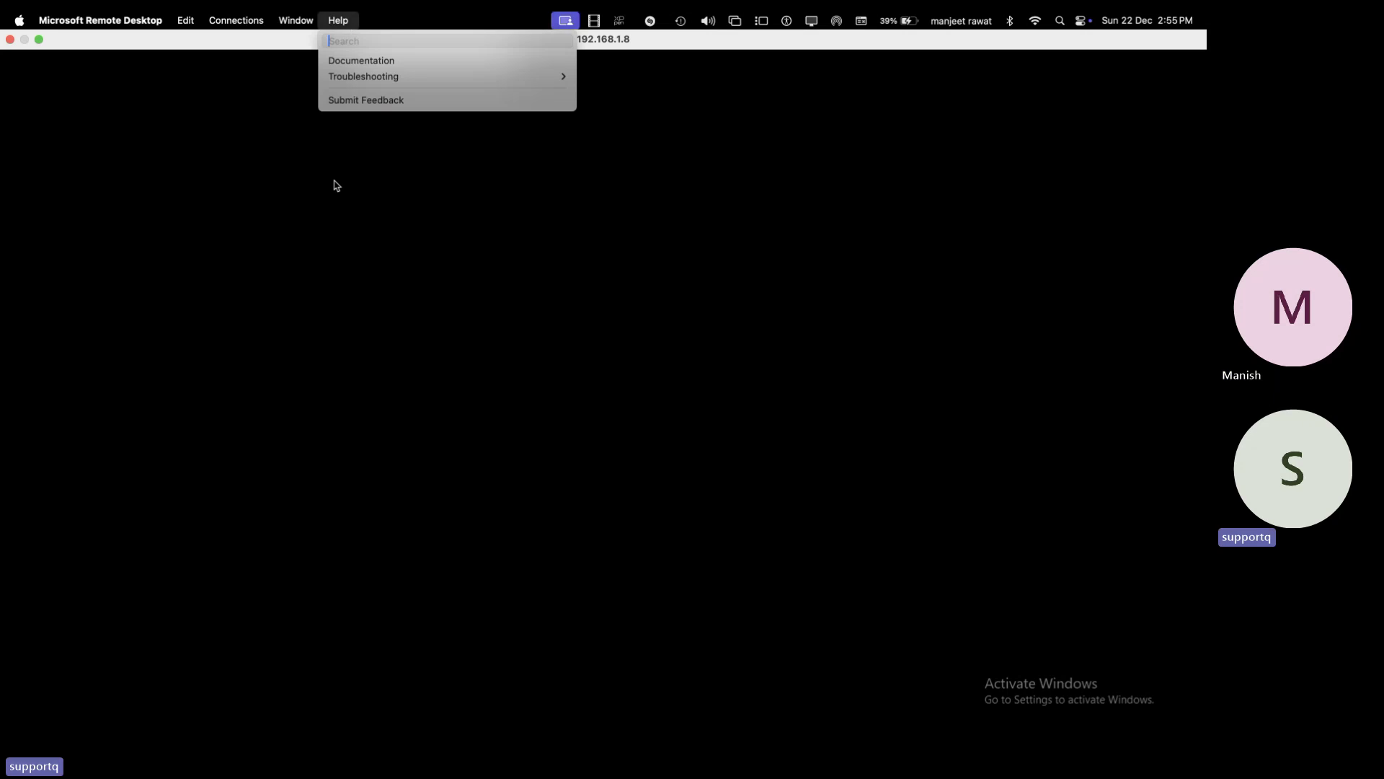
pyautogui.click(323, 189)
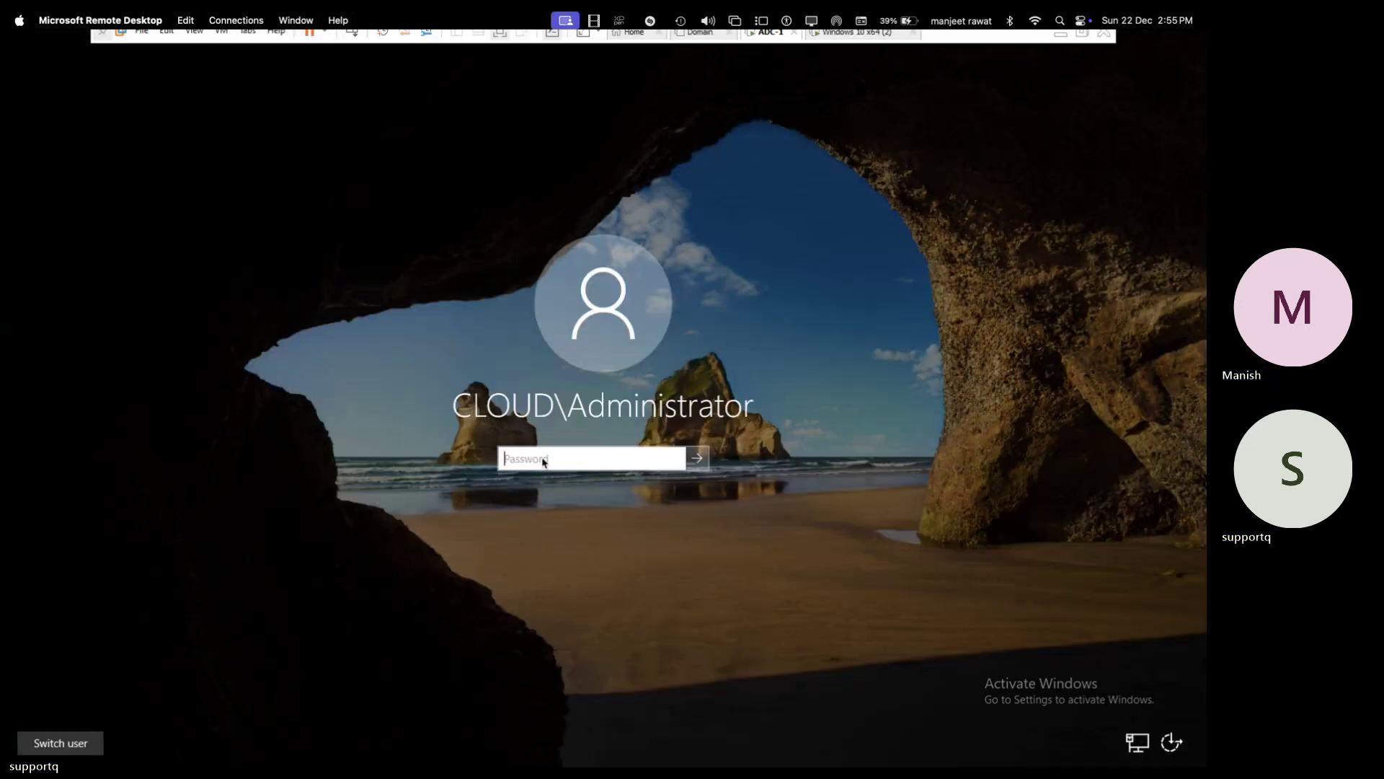
# - Sign in to ADC-1 with the domain administrator password
pyautogui.click(543, 457)
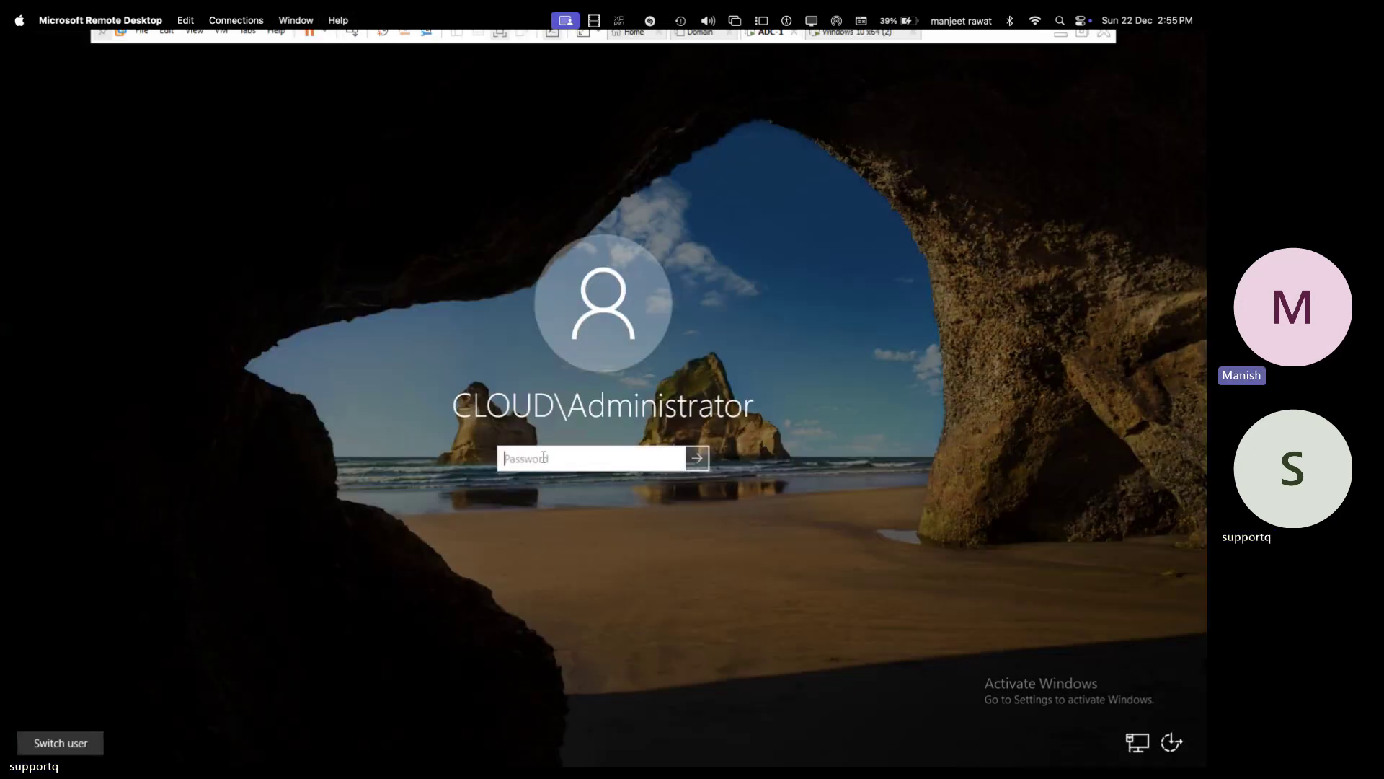
pyautogui.write('••••••')
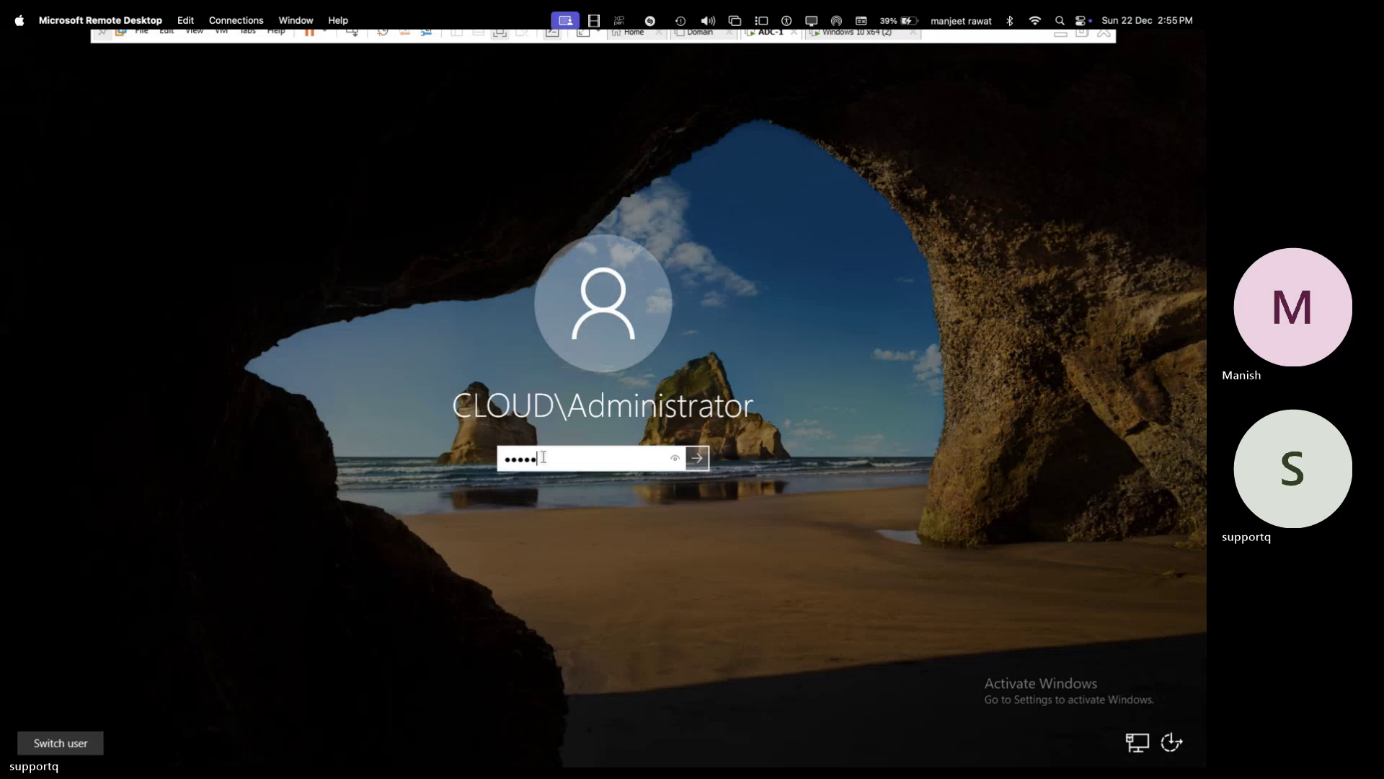
pyautogui.write('•••')
pyautogui.press('Return')
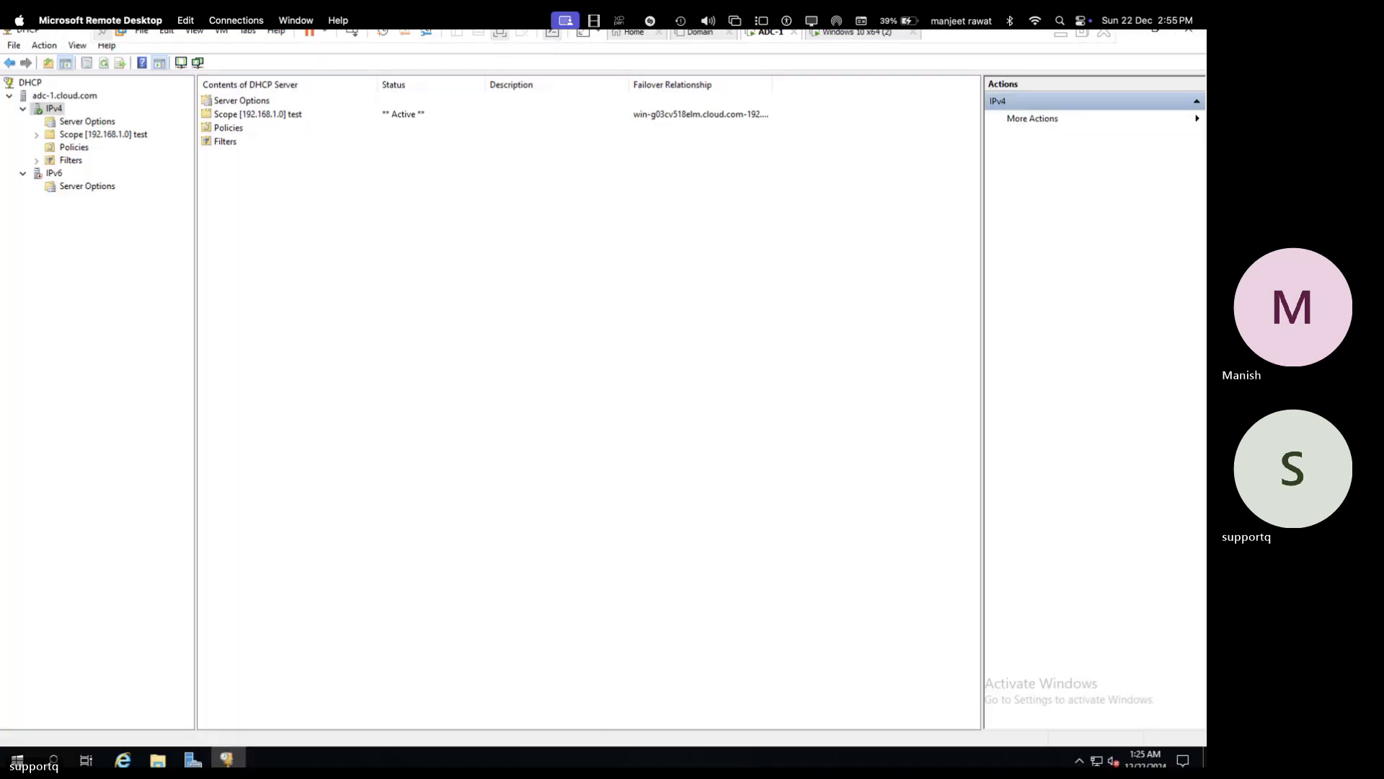
# - Create a New Reservation in scope [192.168.1.0] test named testing for 192.168.1.212
pyautogui.click(36, 134)
pyautogui.doubleClick(92, 174)
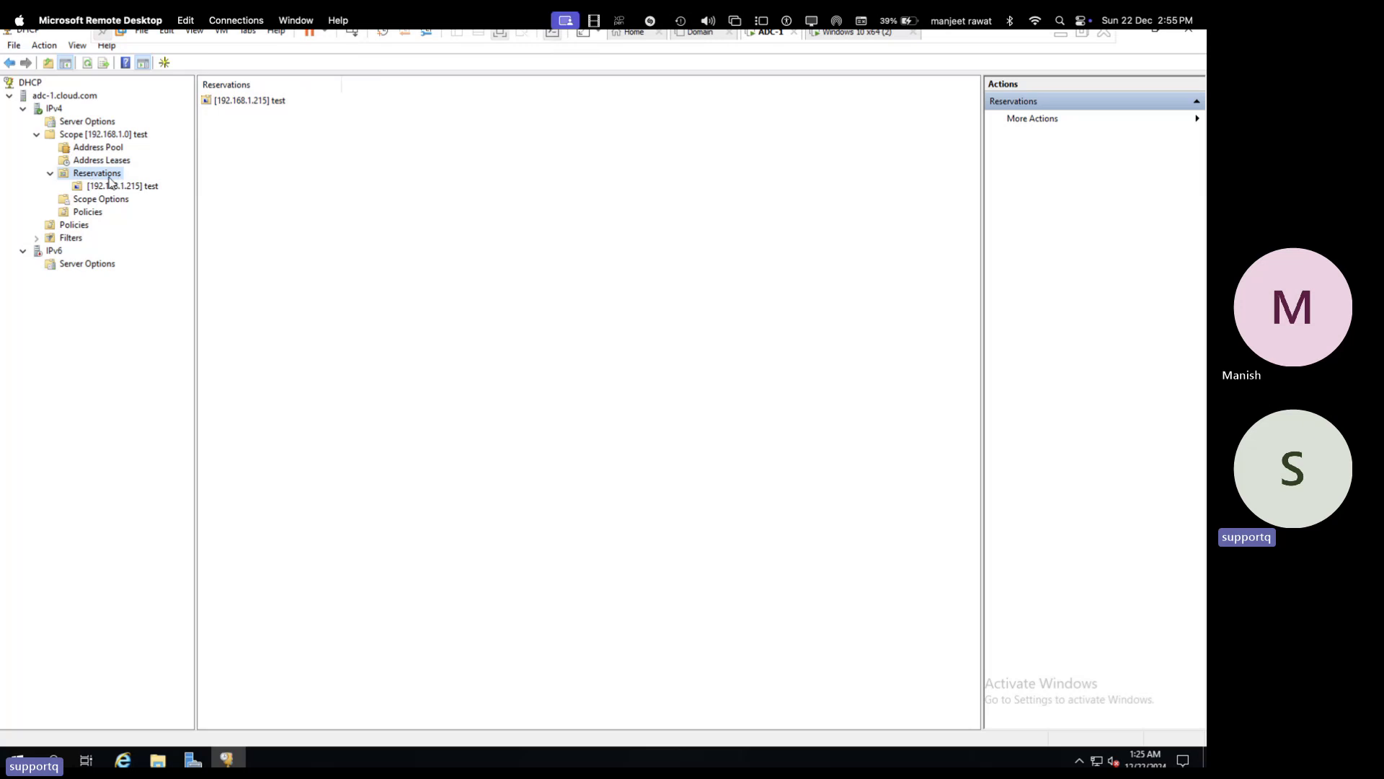
pyautogui.rightClick(108, 179)
pyautogui.click(144, 186)
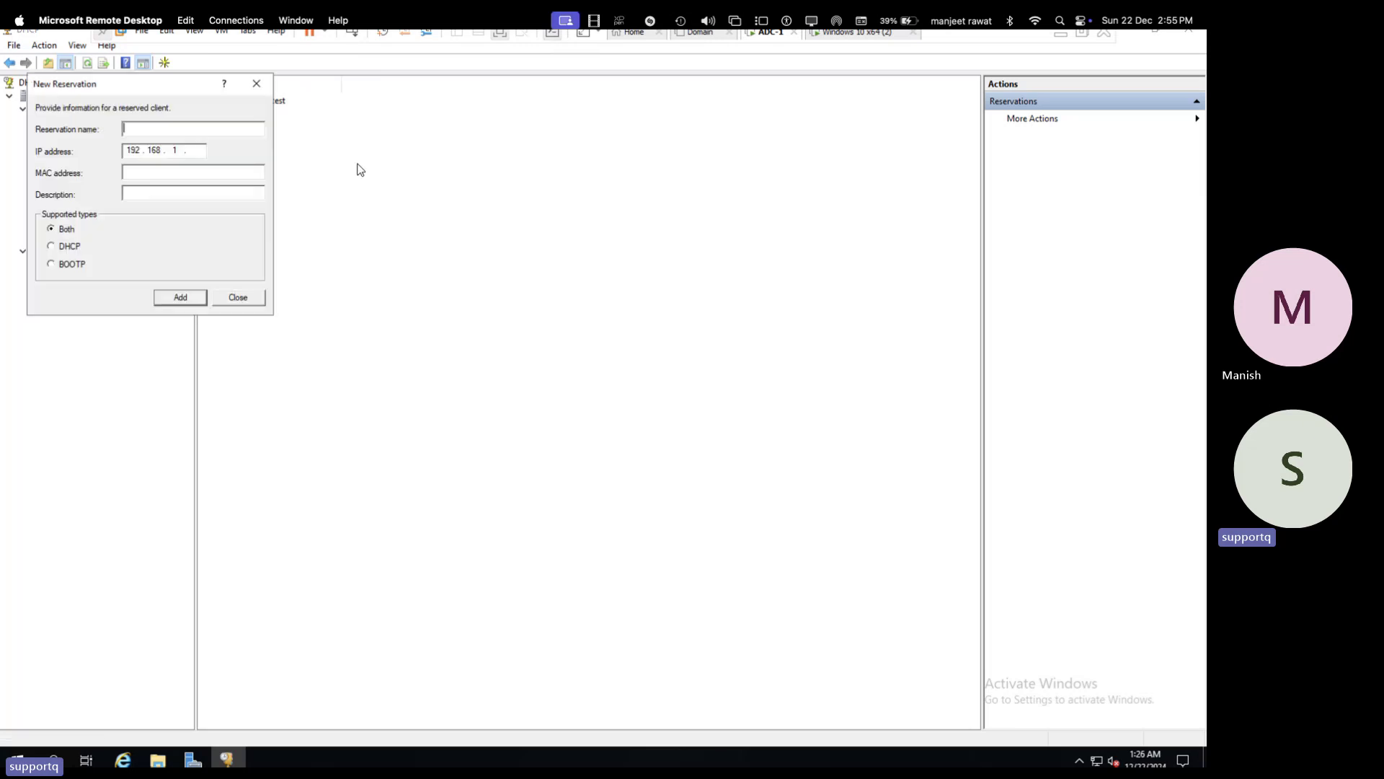
pyautogui.write('testin')
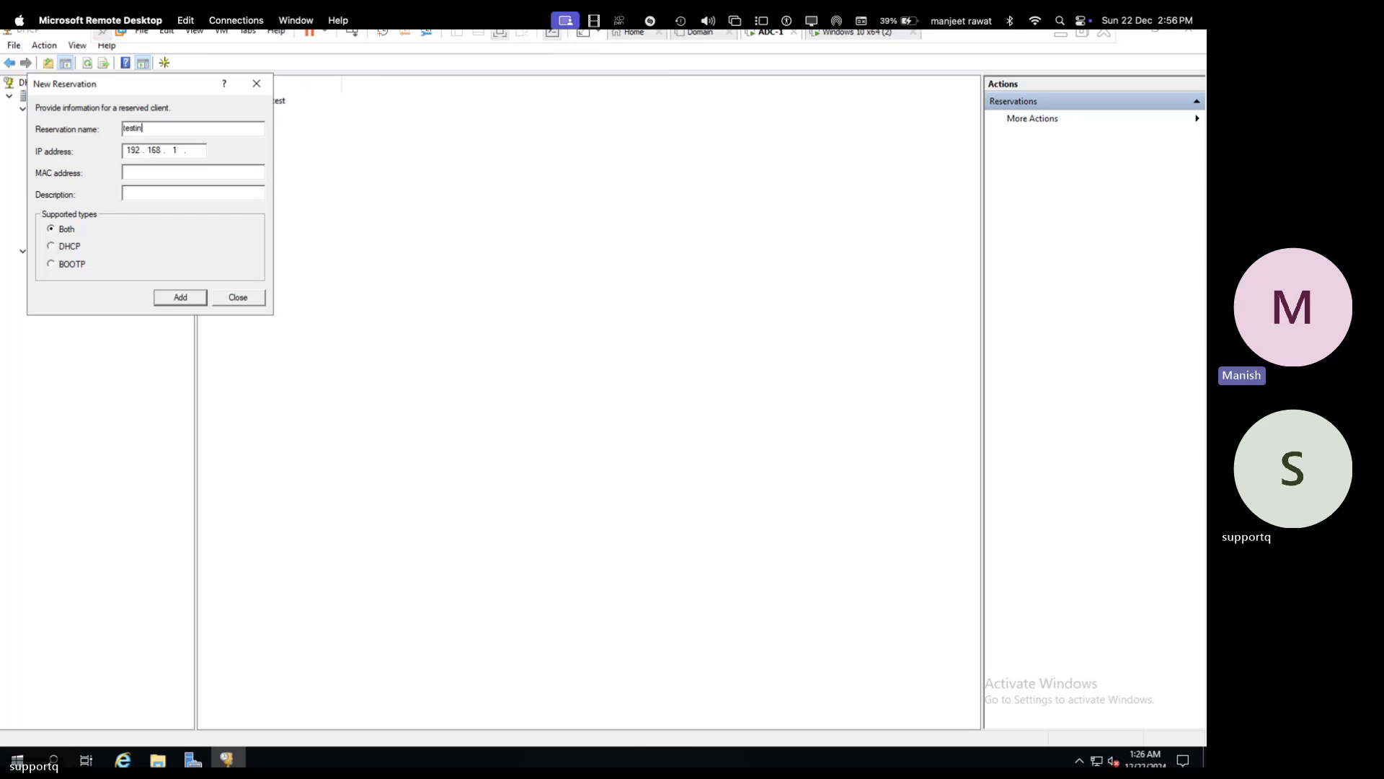
pyautogui.write('g')
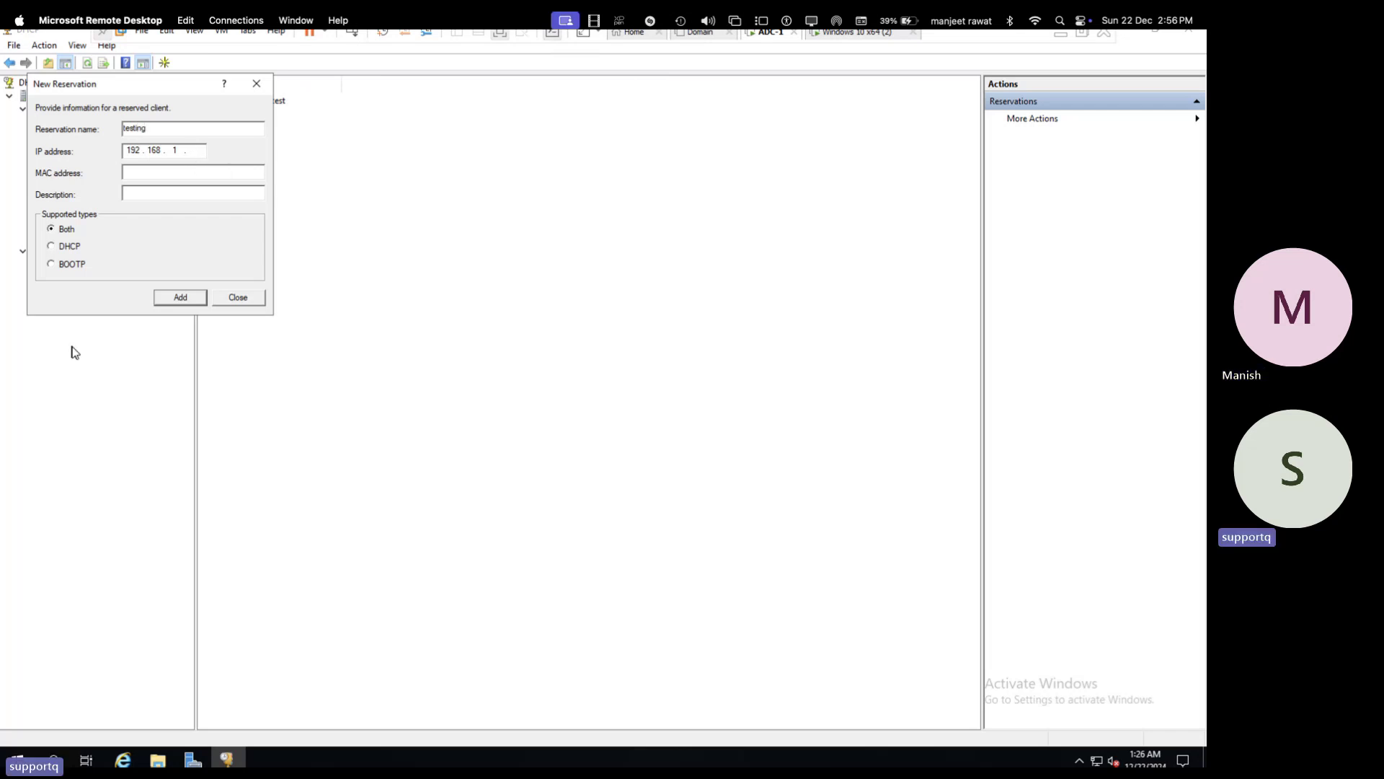
pyautogui.write('212')
# - Recopy the client's MAC address from getmac and try pasting it into the reservation's MAC field
pyautogui.click(134, 173)
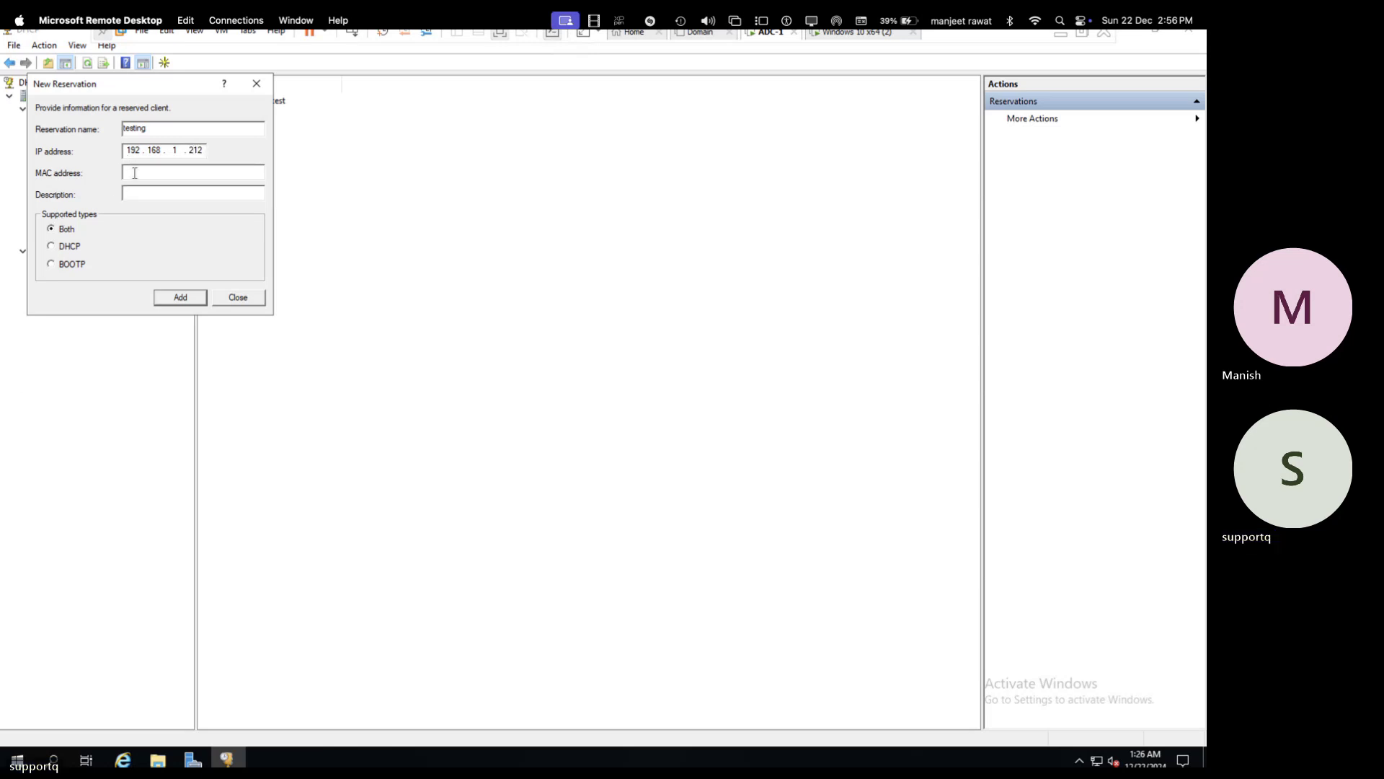
pyautogui.rightClick(153, 177)
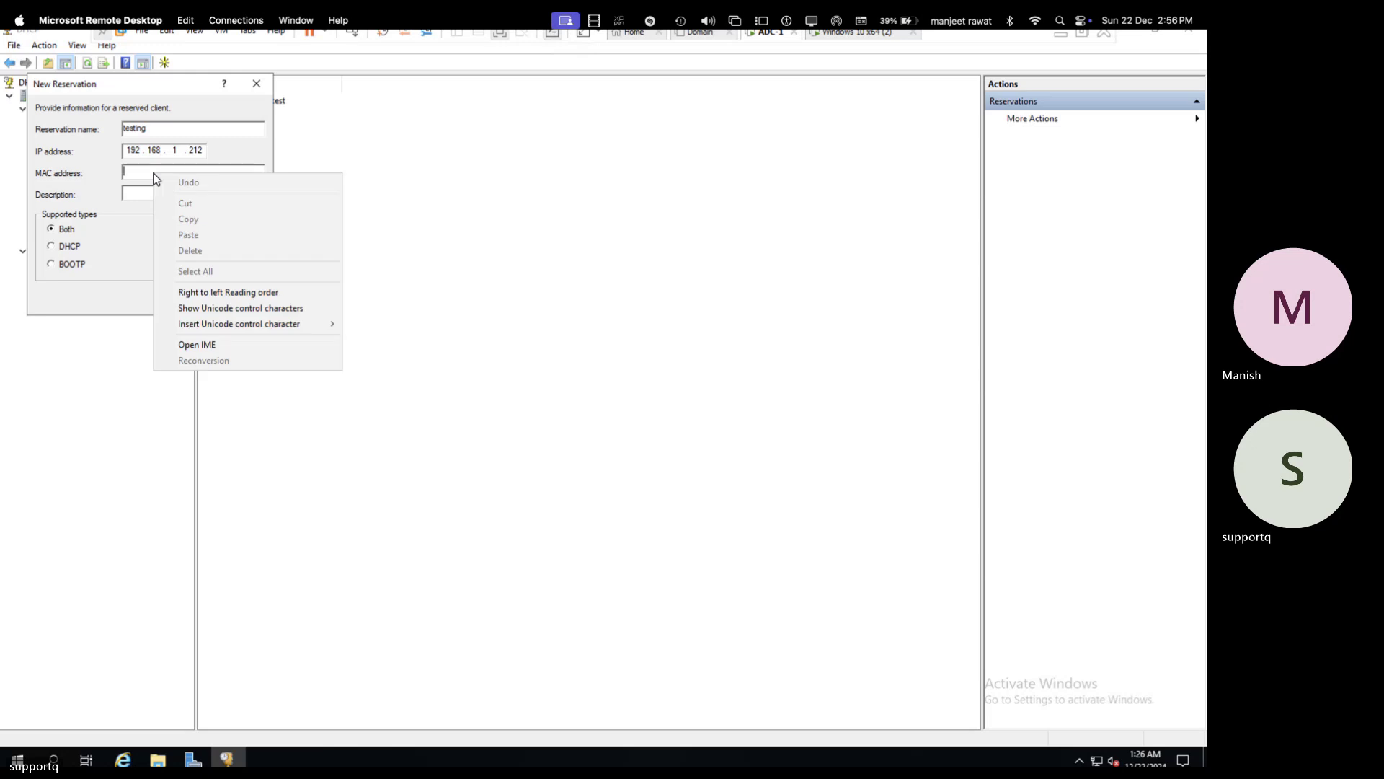
pyautogui.click(845, 34)
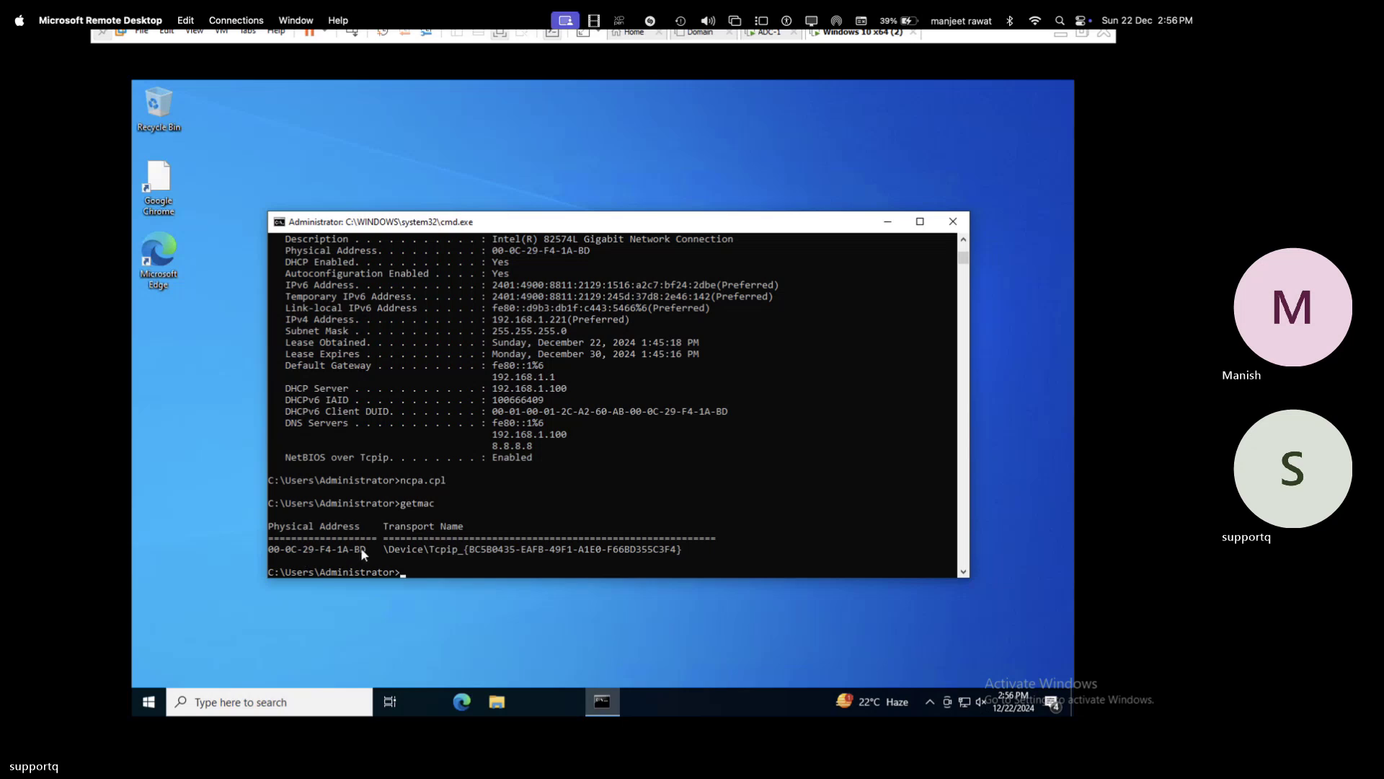
pyautogui.moveTo(361, 548); pyautogui.dragTo(268, 552)
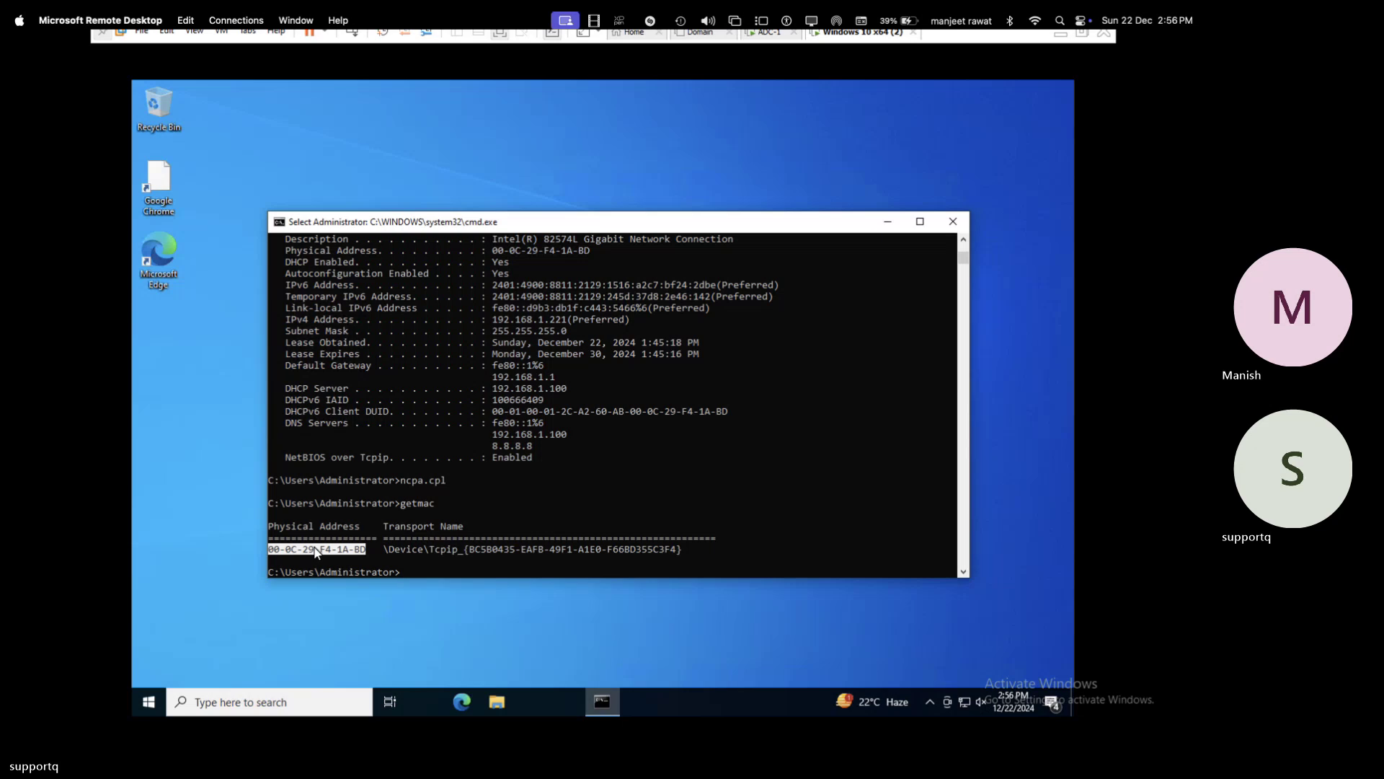
pyautogui.hotkey('ctrl', 'c')
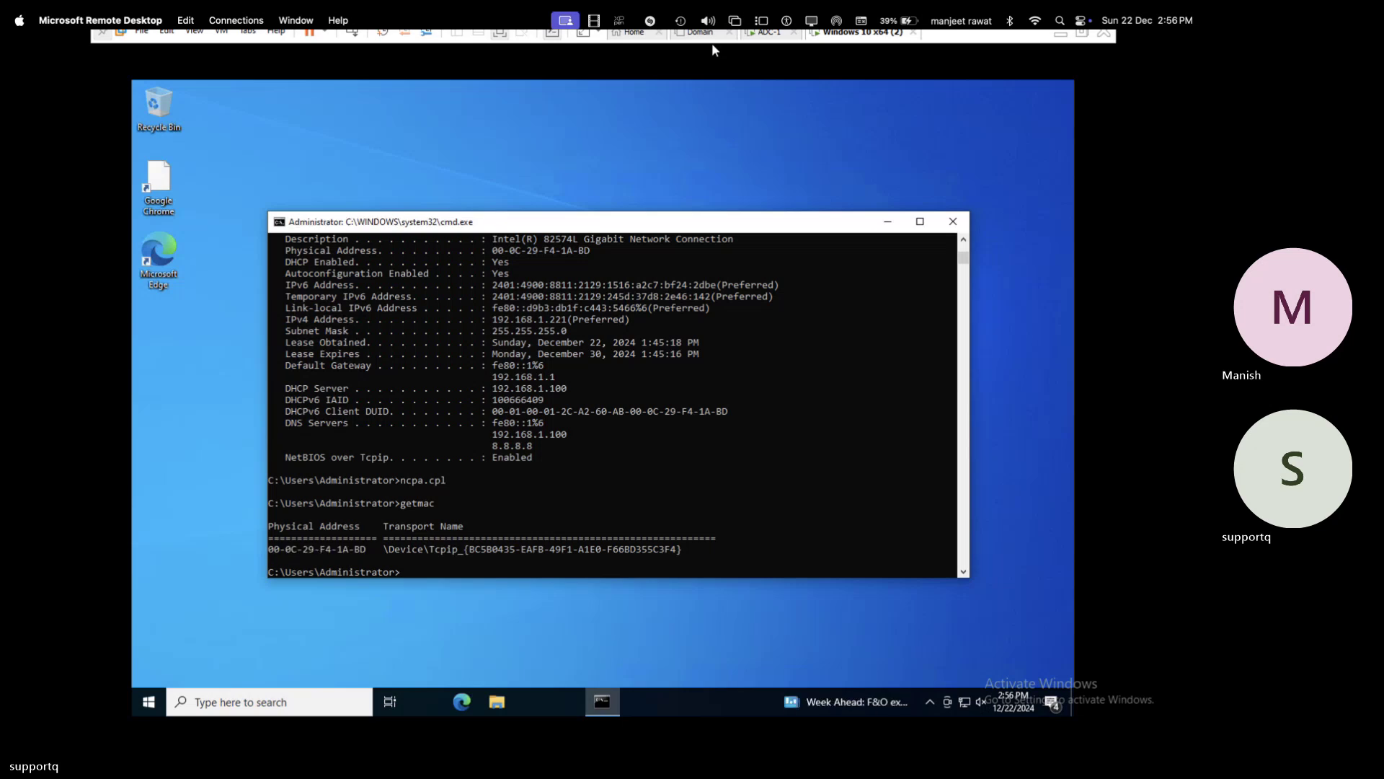
pyautogui.click(769, 34)
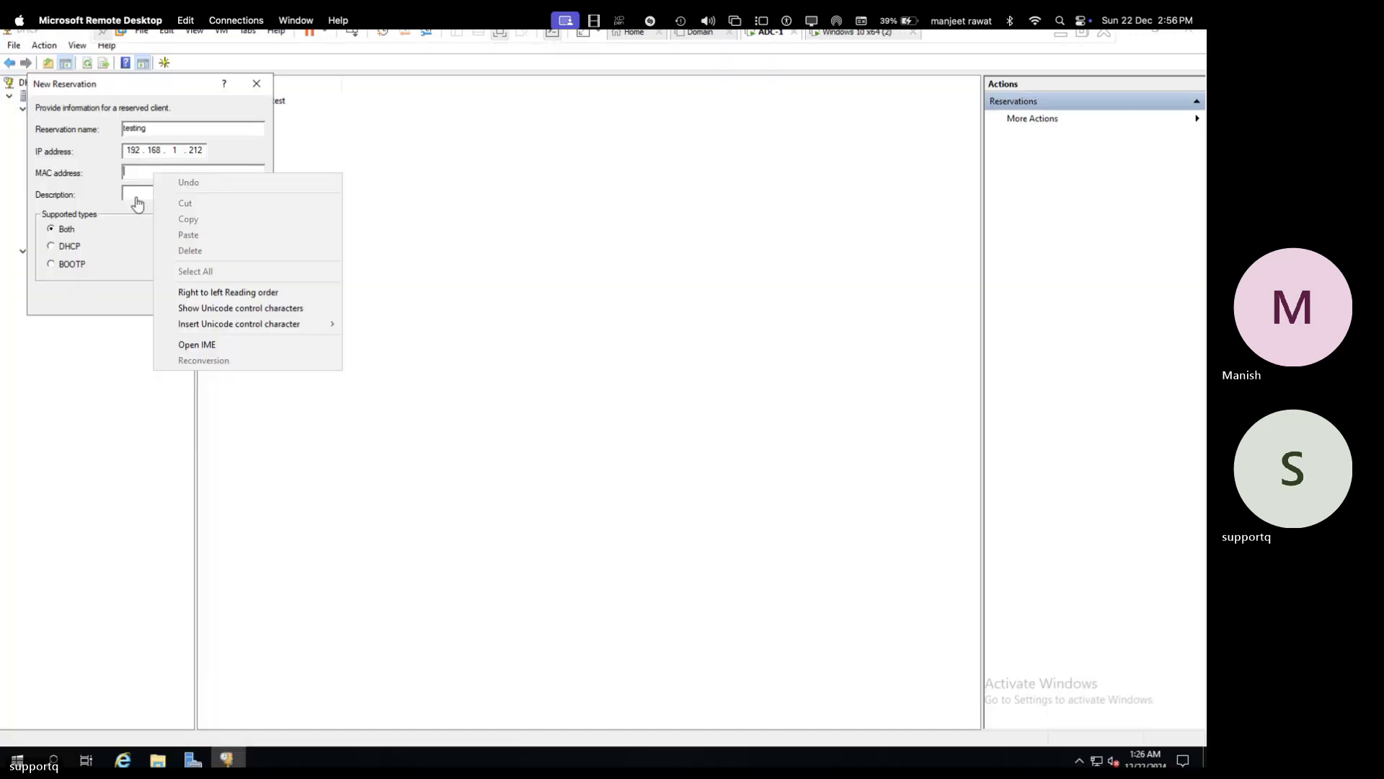
pyautogui.click(137, 172)
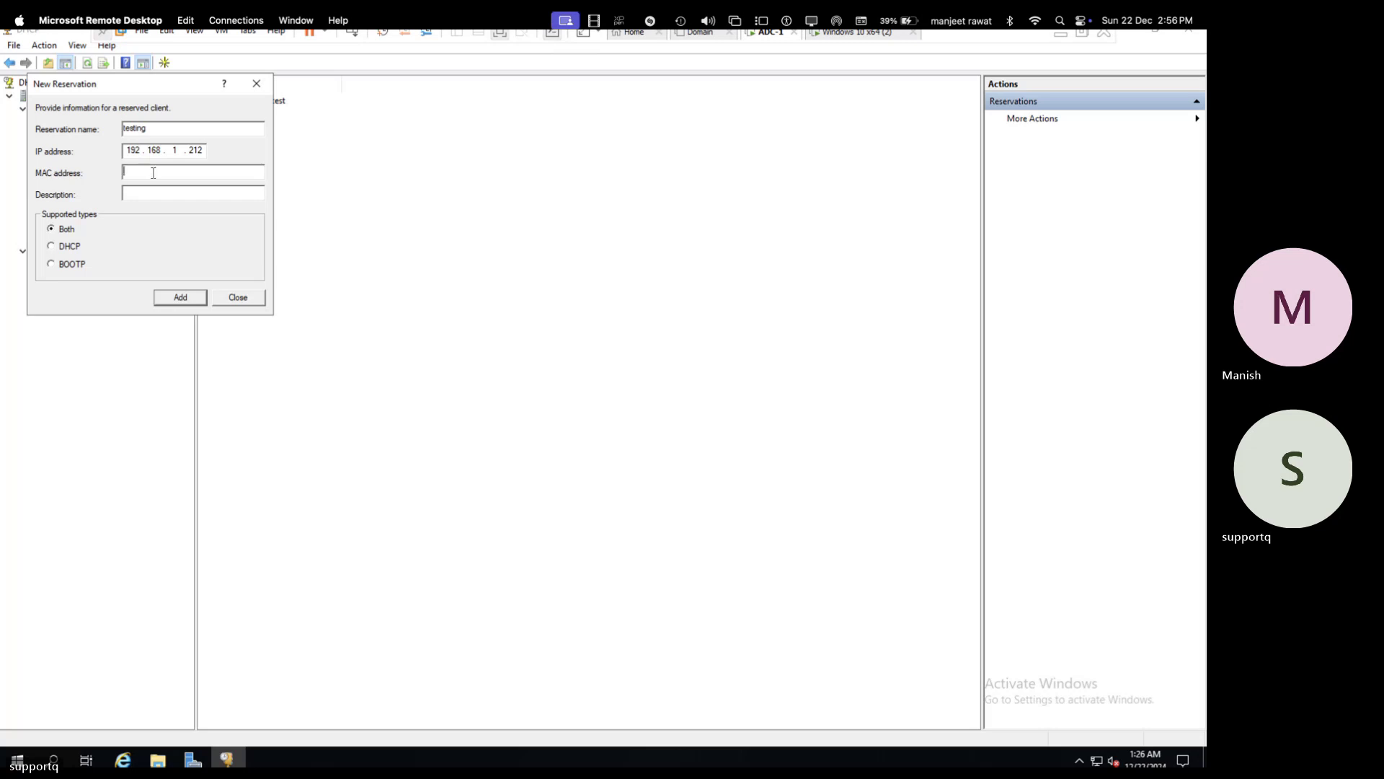
pyautogui.rightClick(152, 172)
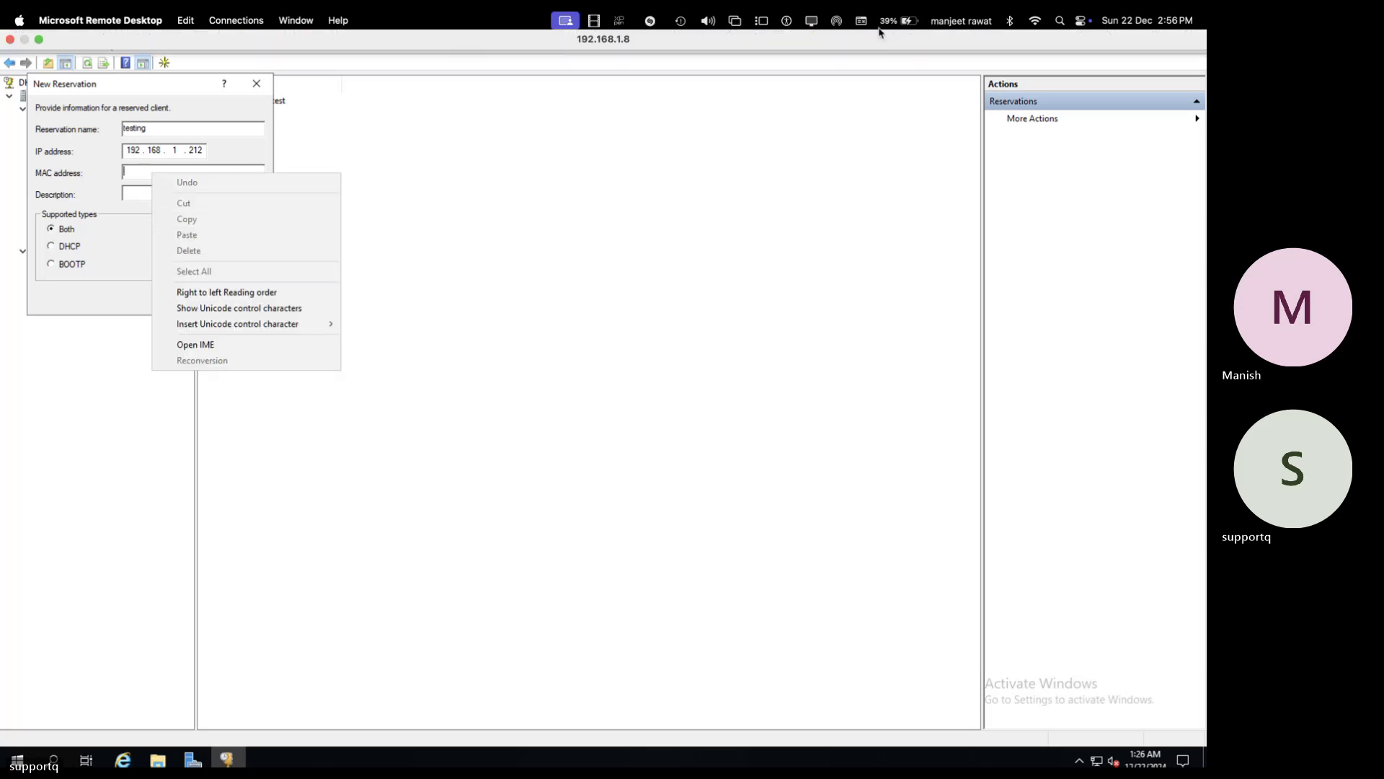
pyautogui.click(878, 39)
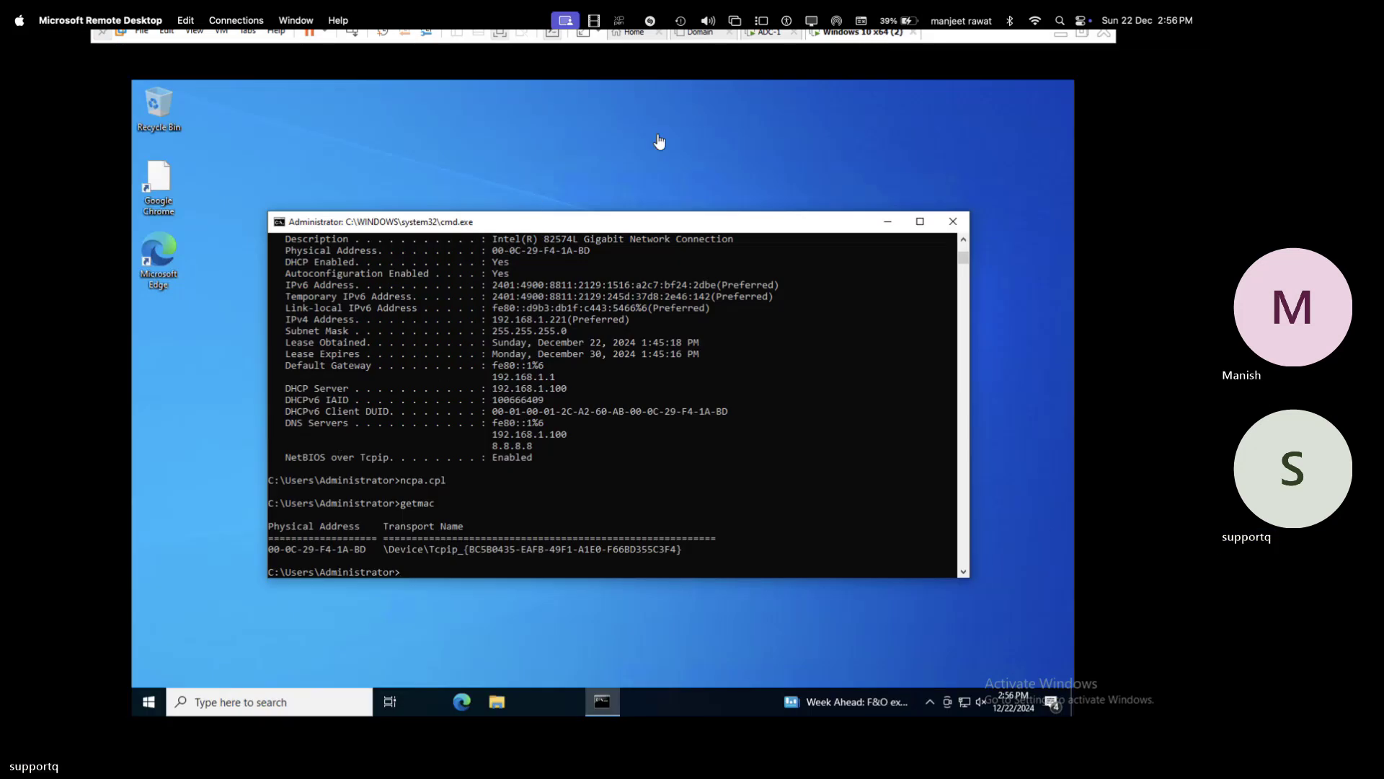
pyautogui.click(765, 33)
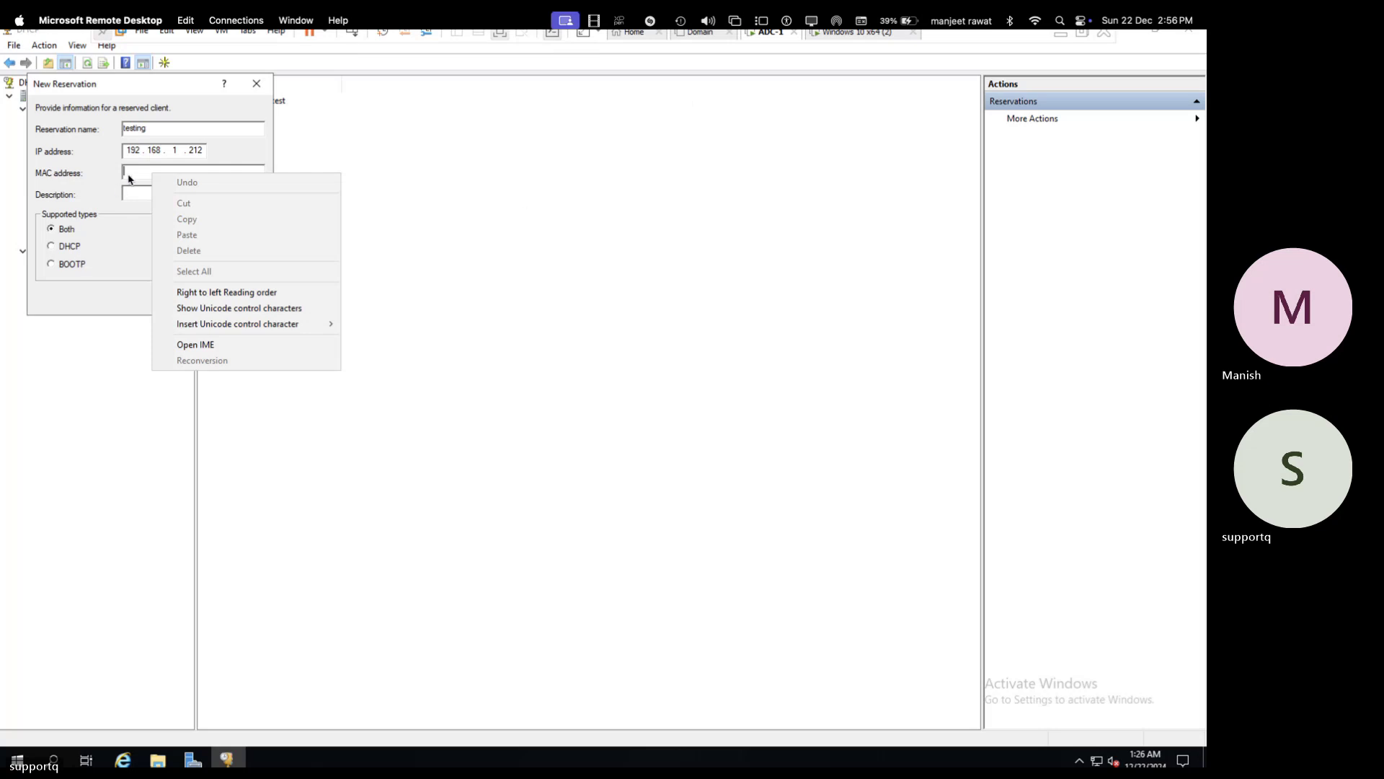
pyautogui.click(130, 173)
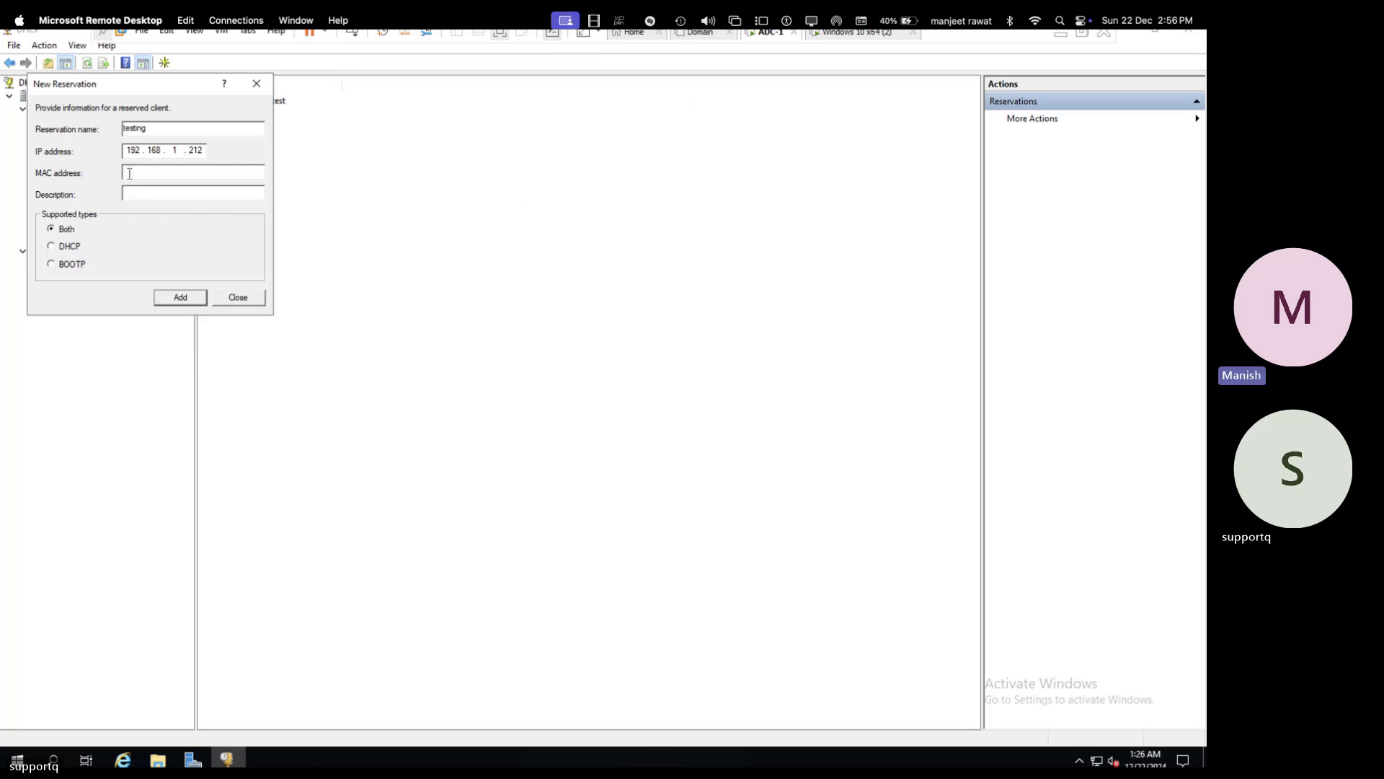
# - Type the MAC address 00-0c-29-f4-1a-db, checking it against the client's getmac output
pyautogui.write('00')
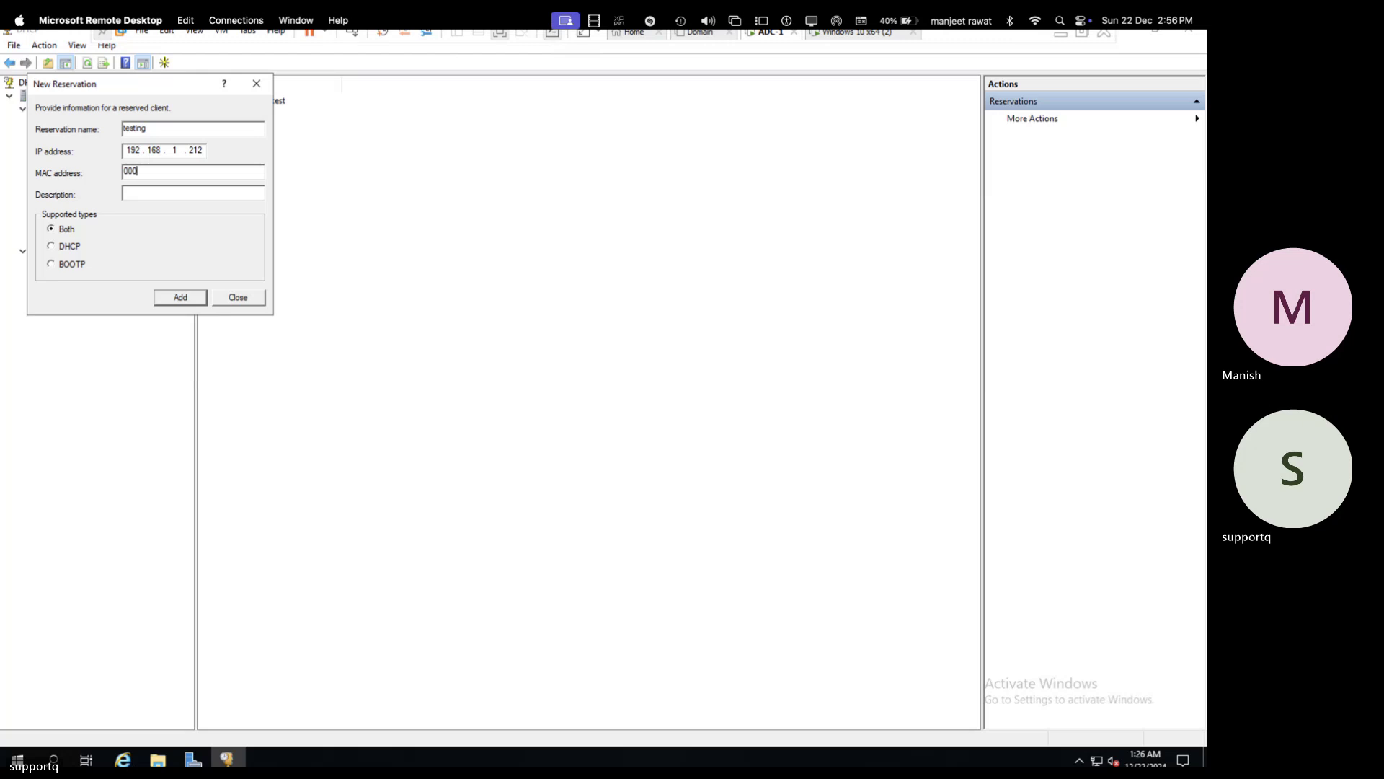
pyautogui.write('-0c-29')
pyautogui.click(854, 41)
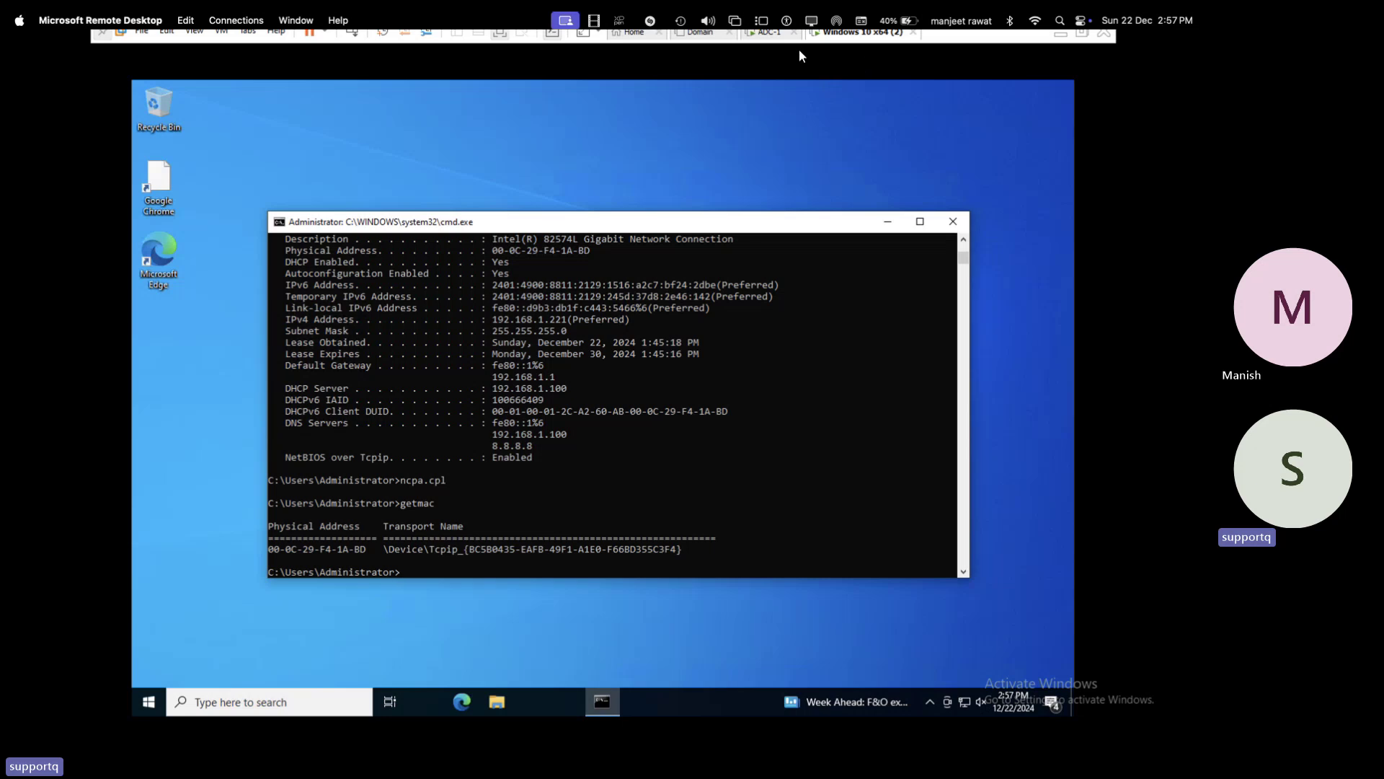
pyautogui.click(777, 35)
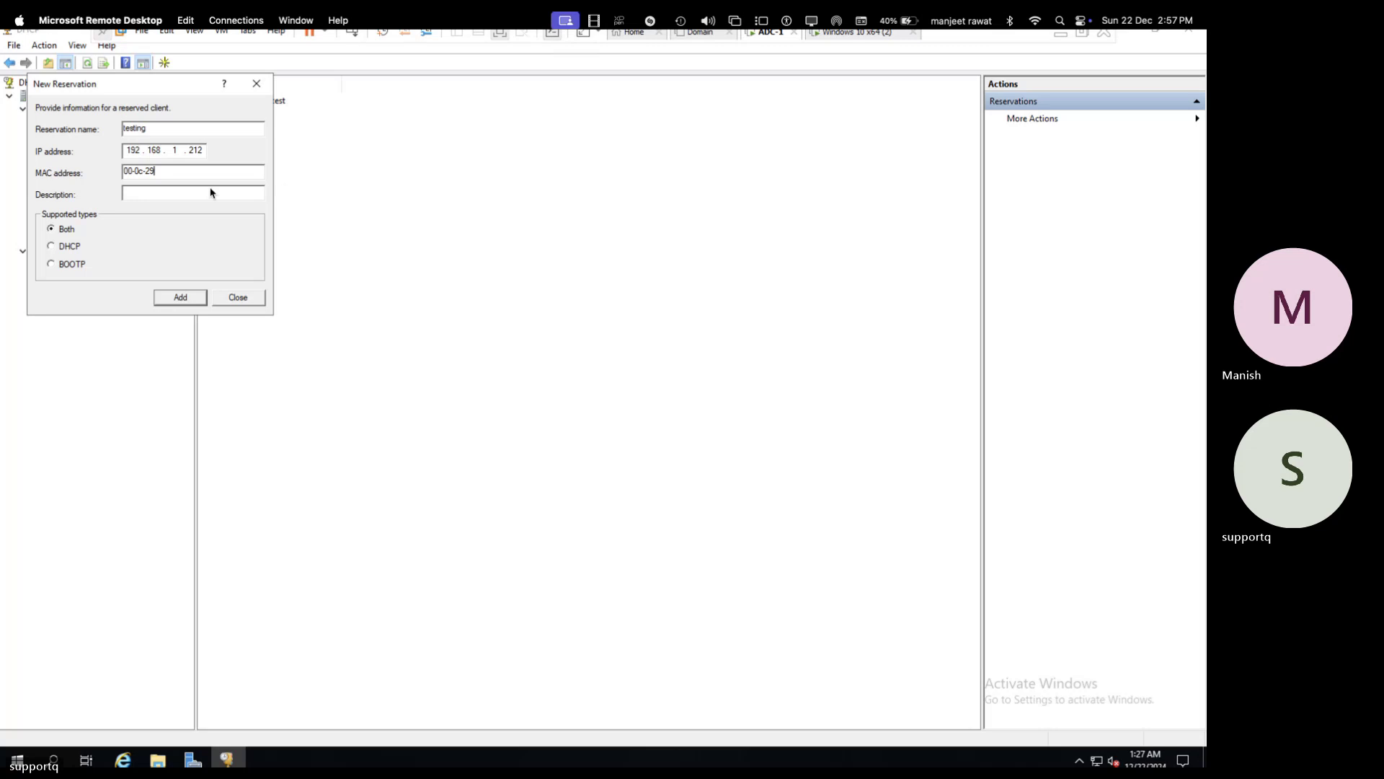
pyautogui.write('-29f4-1a-db')
# - Correct the last MAC octet to bd and add the reservation
pyautogui.click(865, 37)
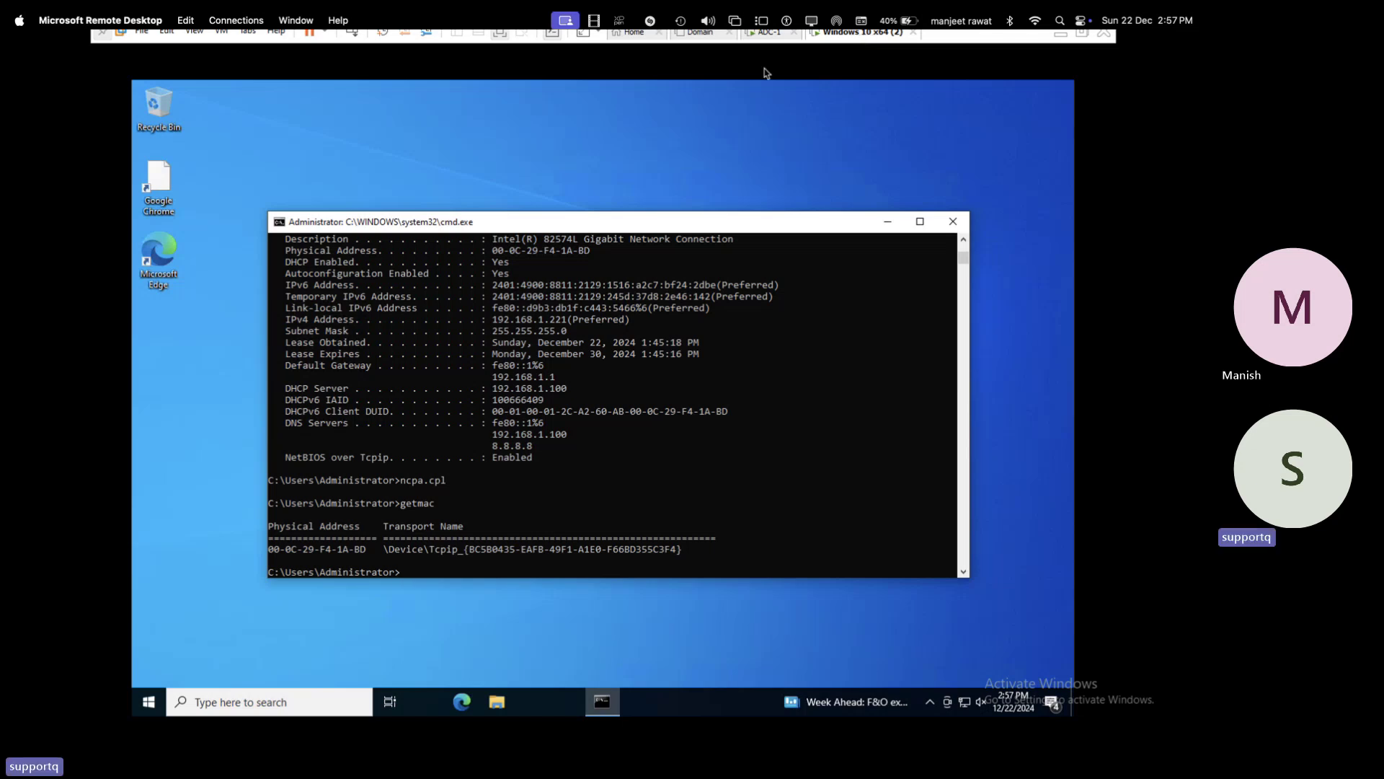
pyautogui.click(772, 37)
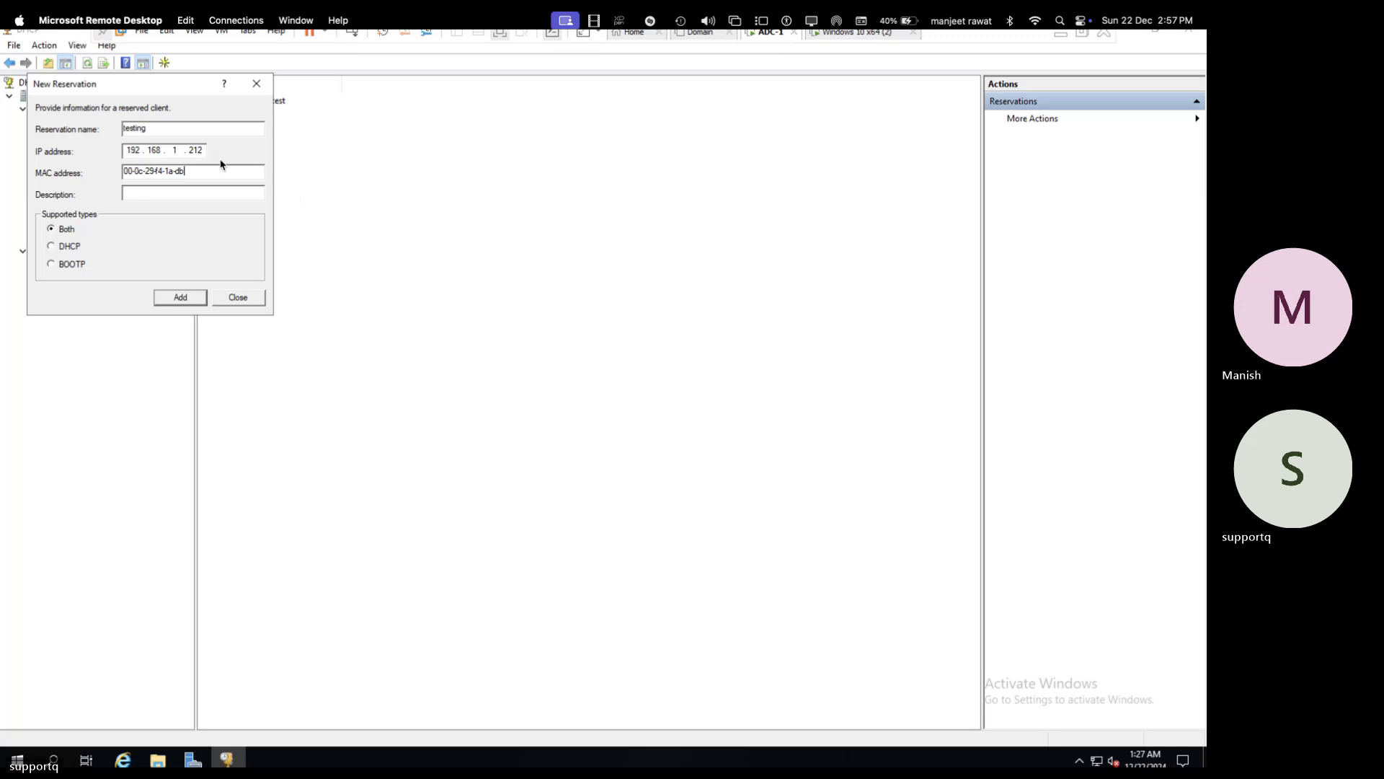
pyautogui.press('BackSpace')
pyautogui.press('BackSpace')
pyautogui.write('bd')
pyautogui.click(180, 295)
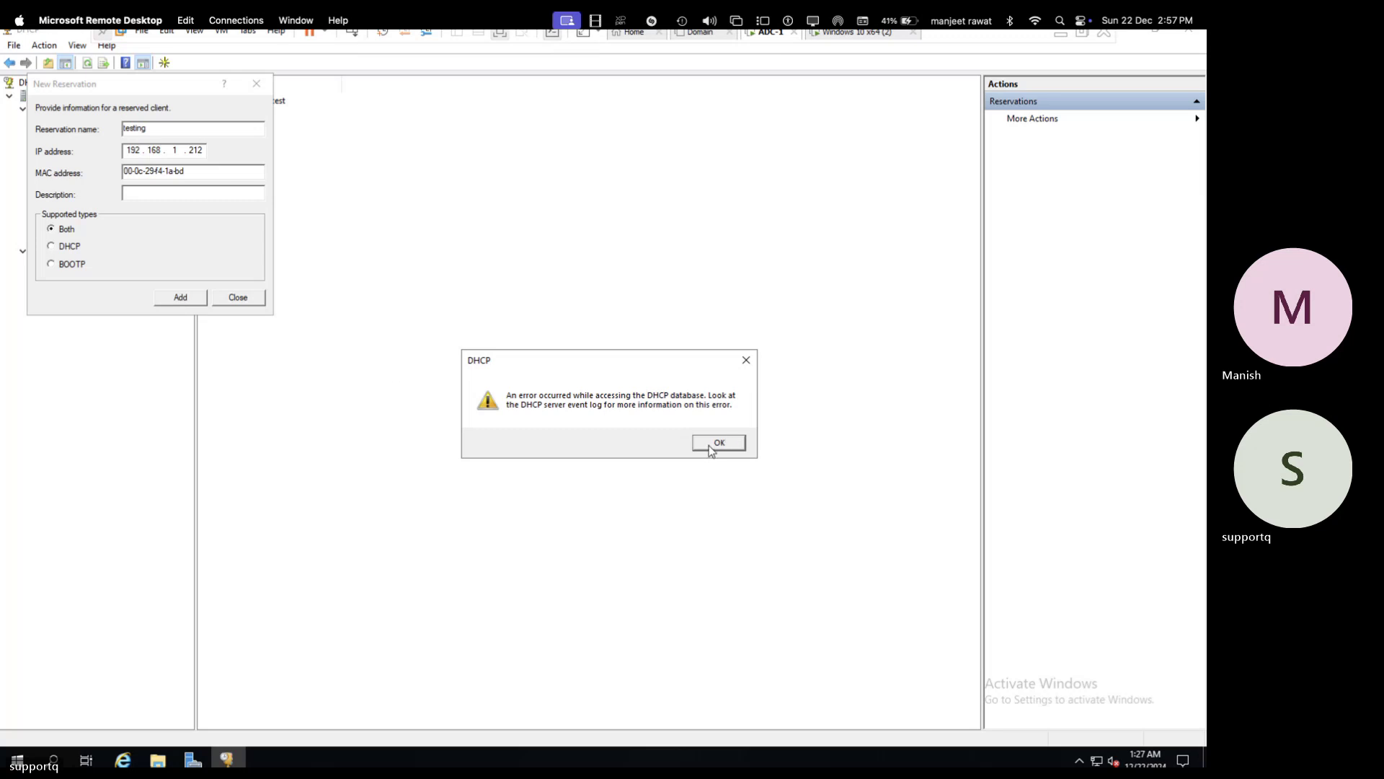
# - Dismiss the DHCP database error, retry adding, and dismiss the repeated error
pyautogui.click(710, 447)
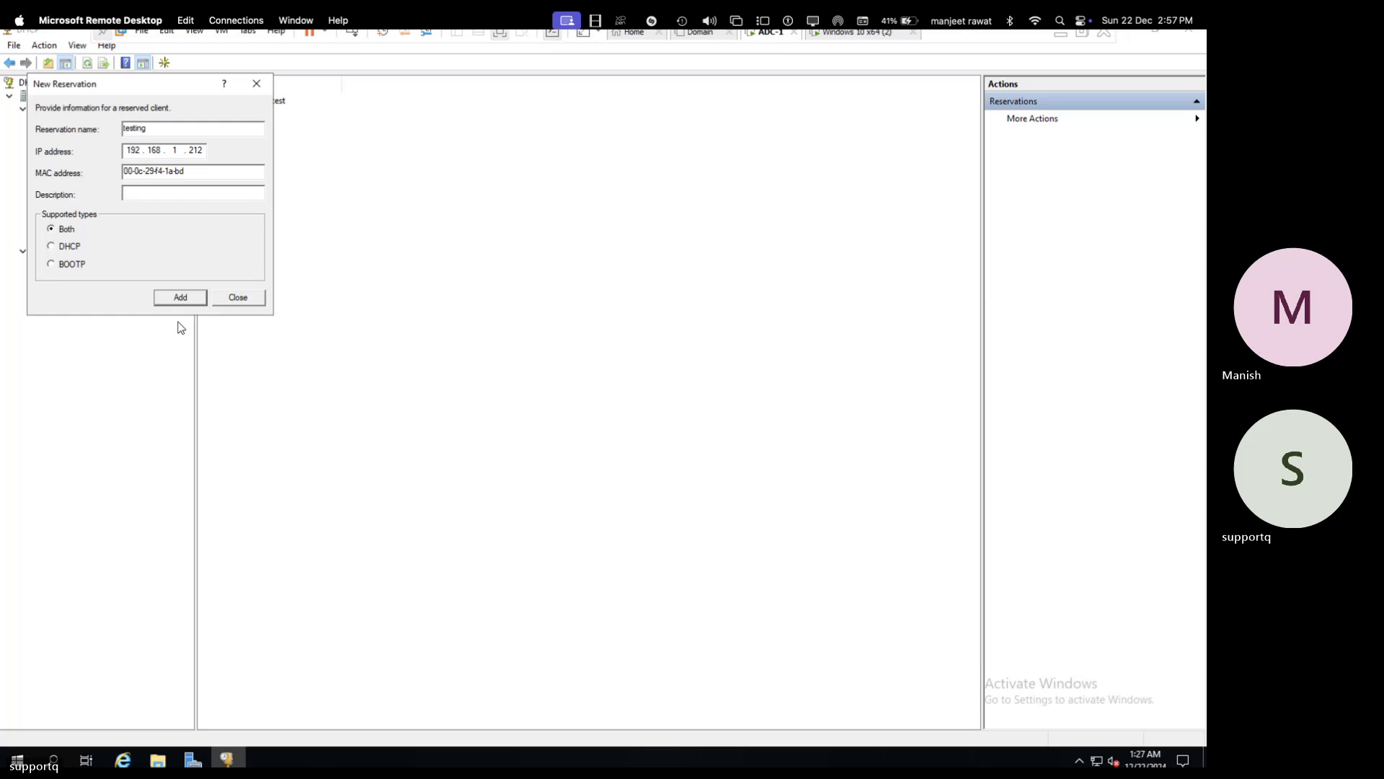
pyautogui.click(180, 300)
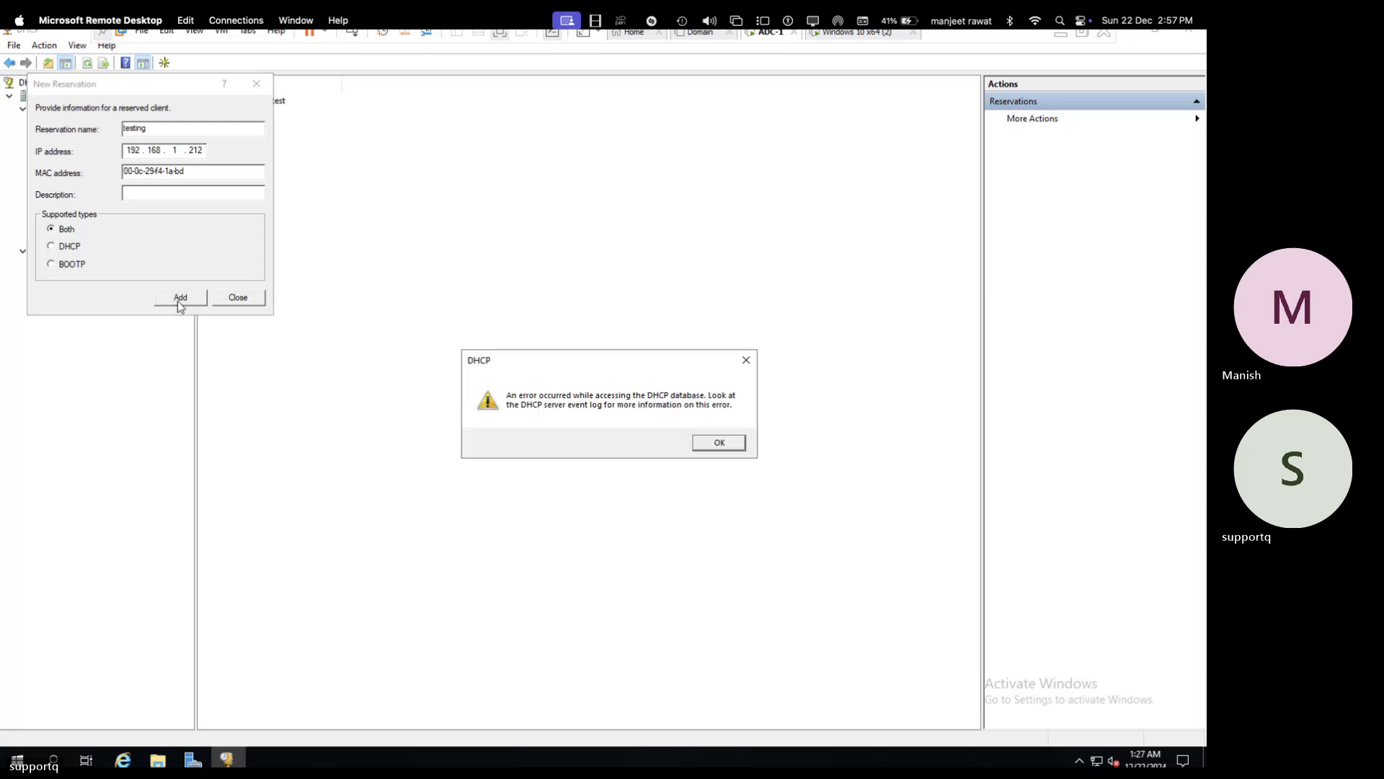
pyautogui.click(718, 442)
# - Copy the reservation's MAC address and bring up the Domain virtual machine
pyautogui.doubleClick(153, 172)
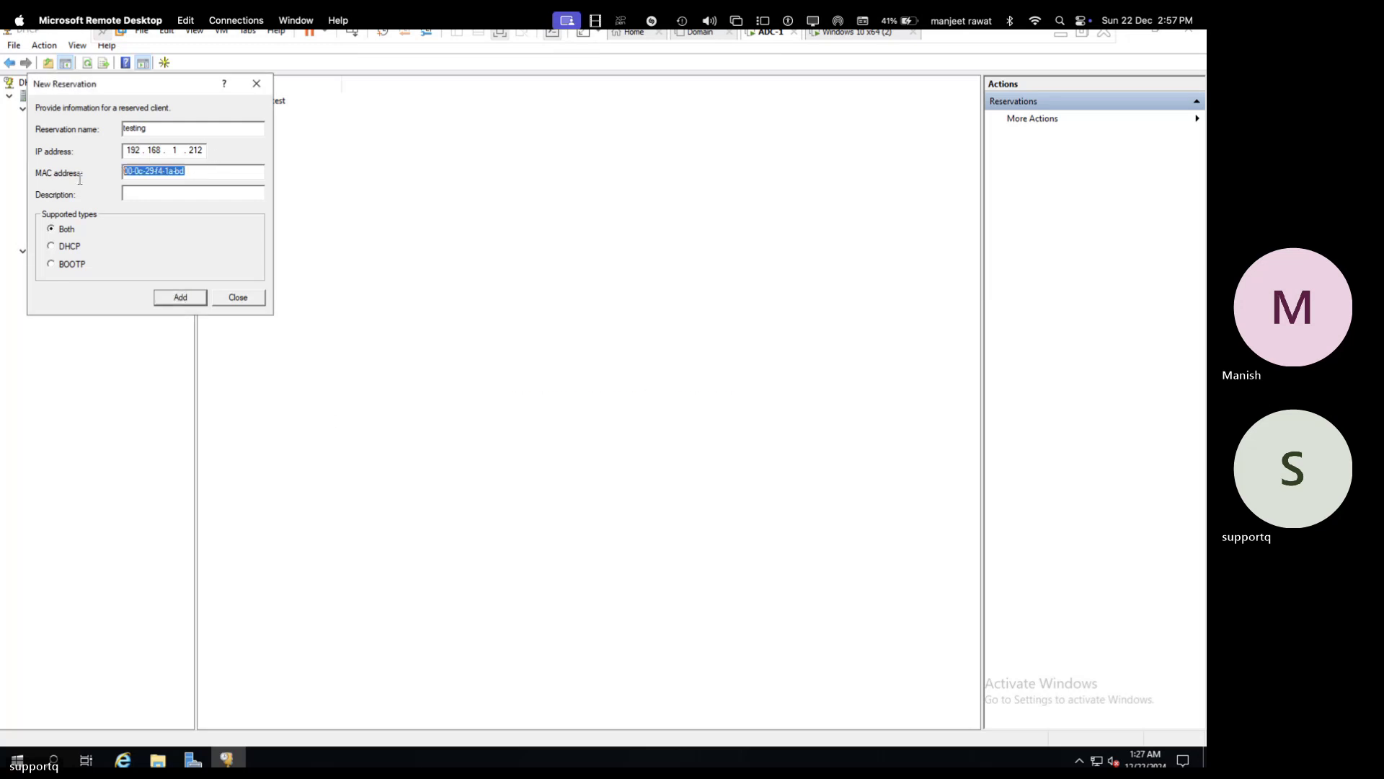
pyautogui.click(168, 174)
pyautogui.rightClick(168, 176)
pyautogui.click(203, 171)
pyautogui.moveTo(184, 171); pyautogui.dragTo(113, 164)
pyautogui.rightClick(154, 168)
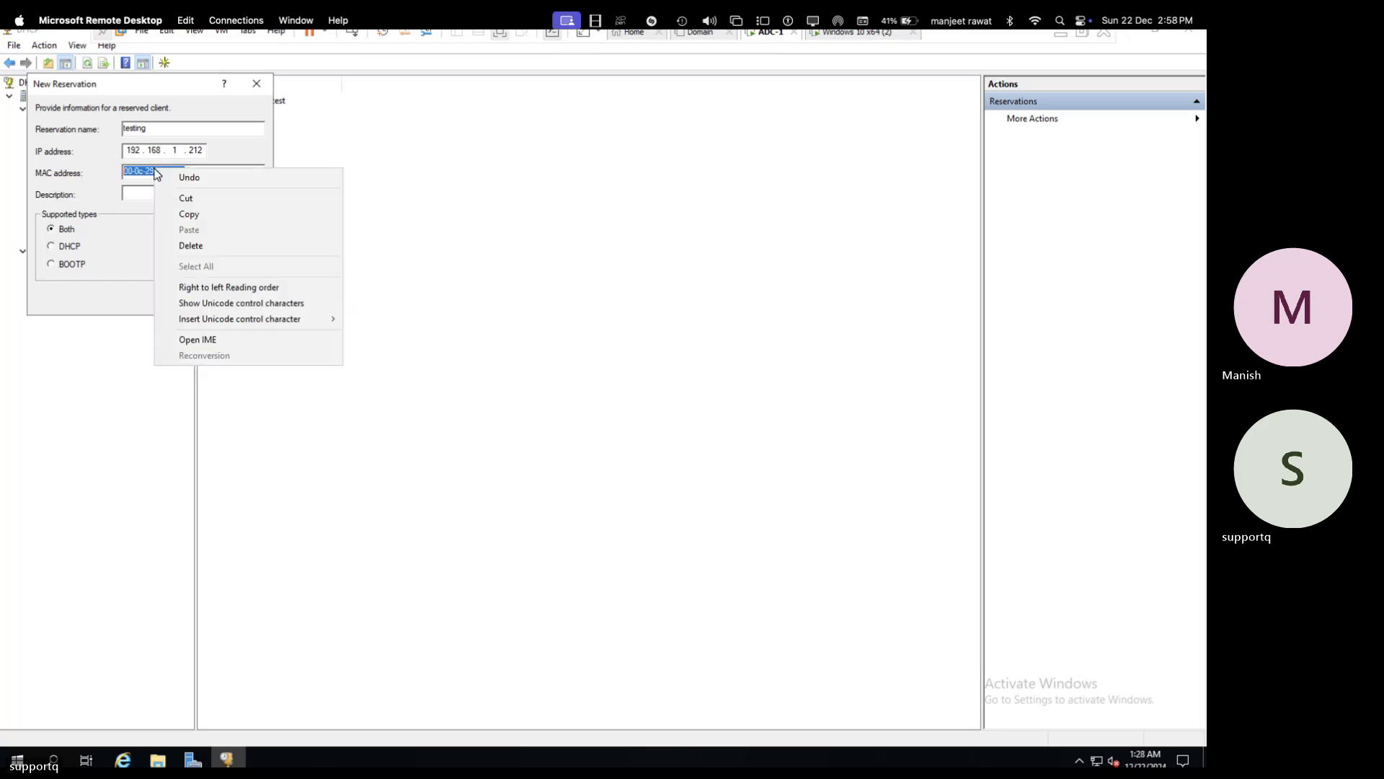
pyautogui.click(192, 215)
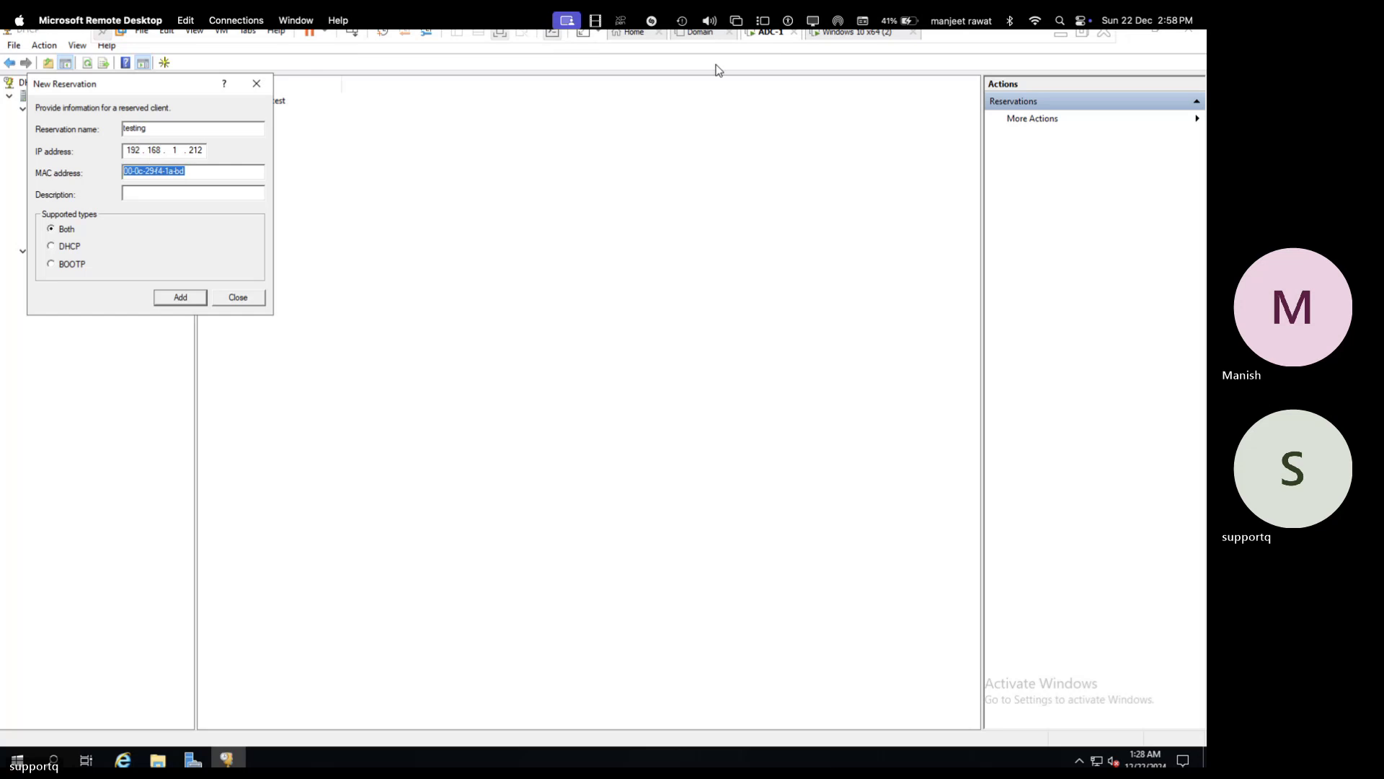
pyautogui.click(711, 36)
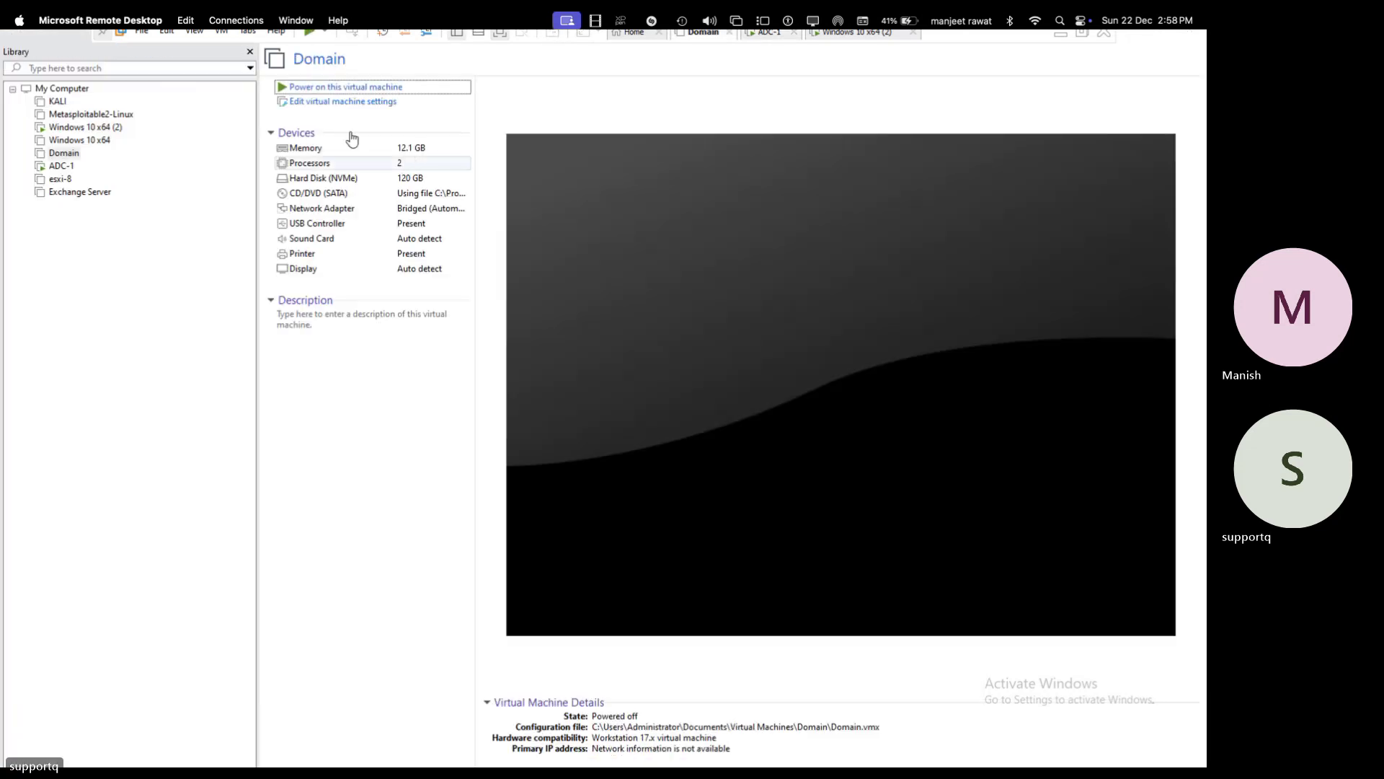
# - Power on the Domain virtual machine from its summary page
pyautogui.click(349, 87)
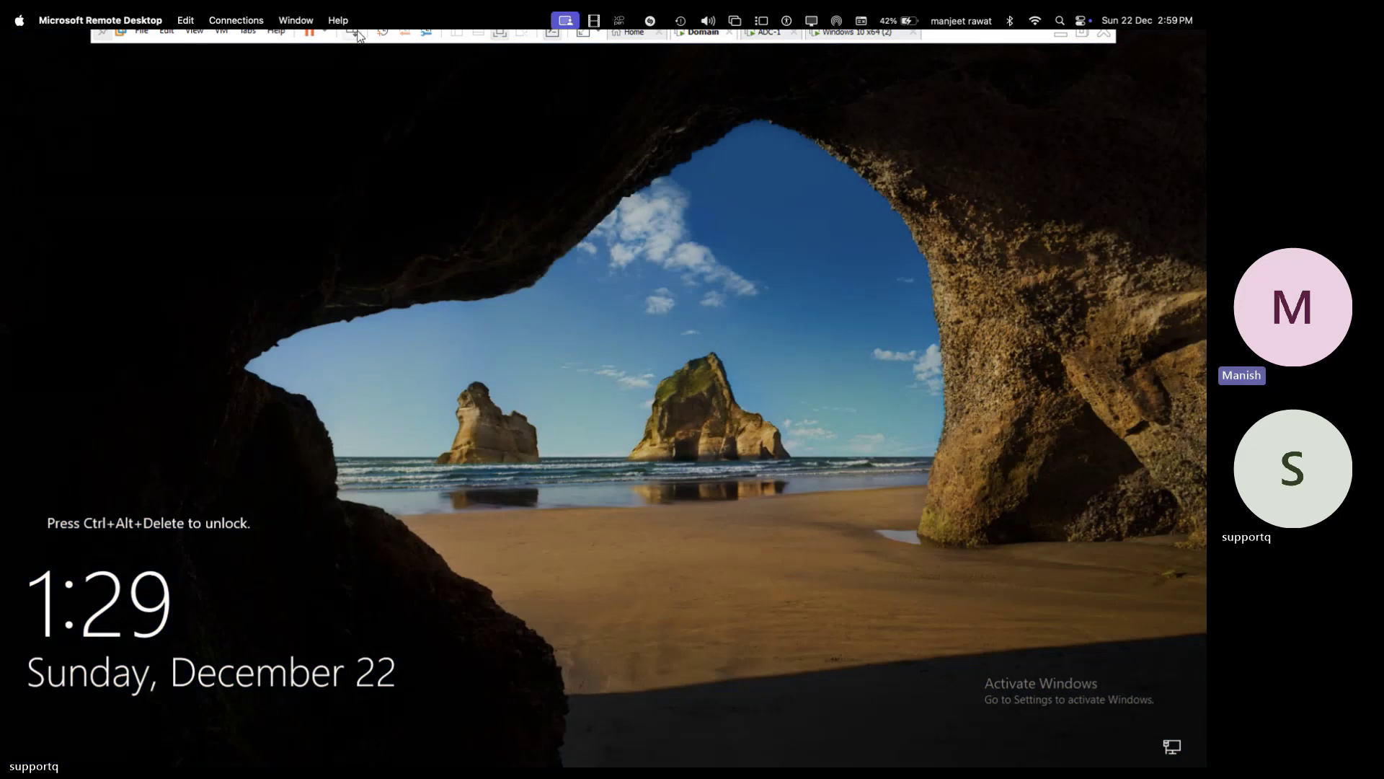
# - Sign in to the server with the account password and dismiss the startup prompts
pyautogui.click(357, 35)
pyautogui.click(533, 465)
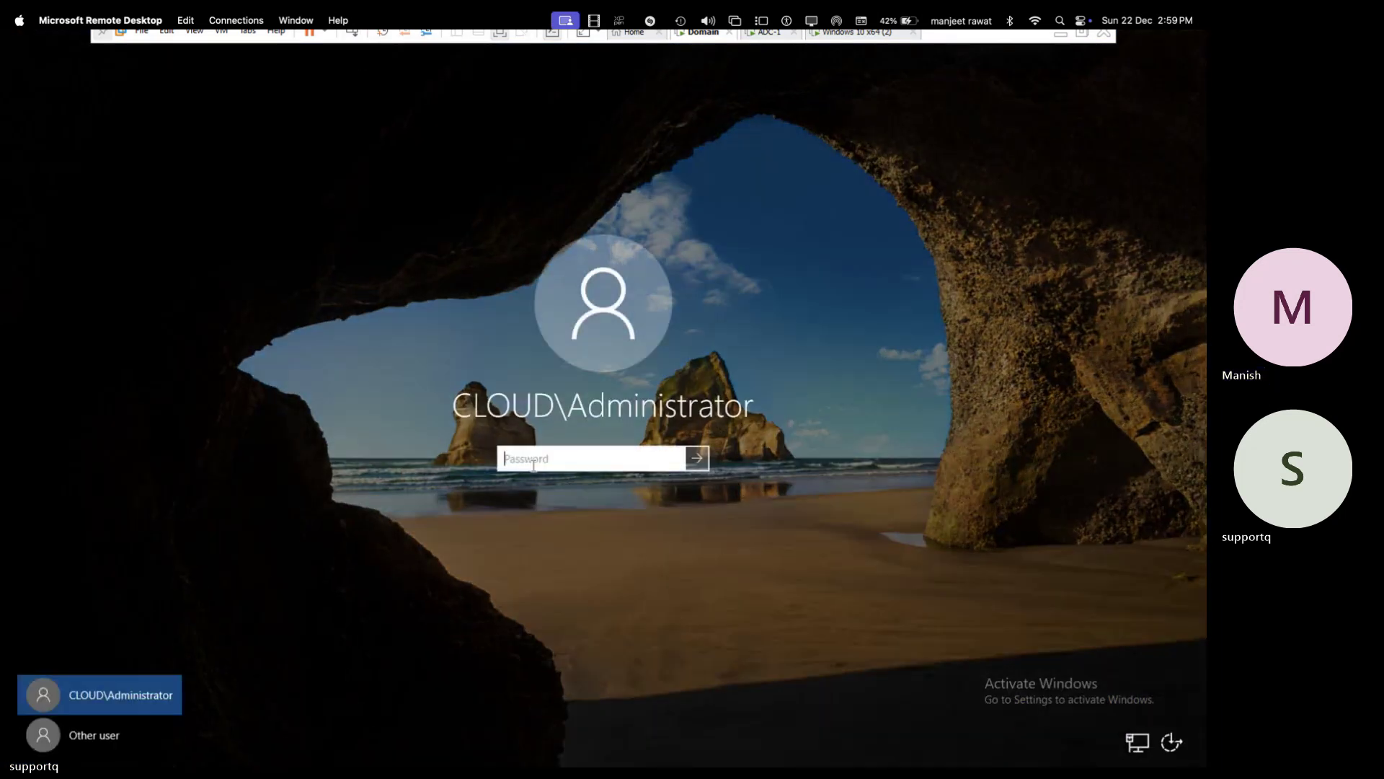
pyautogui.write('*****')
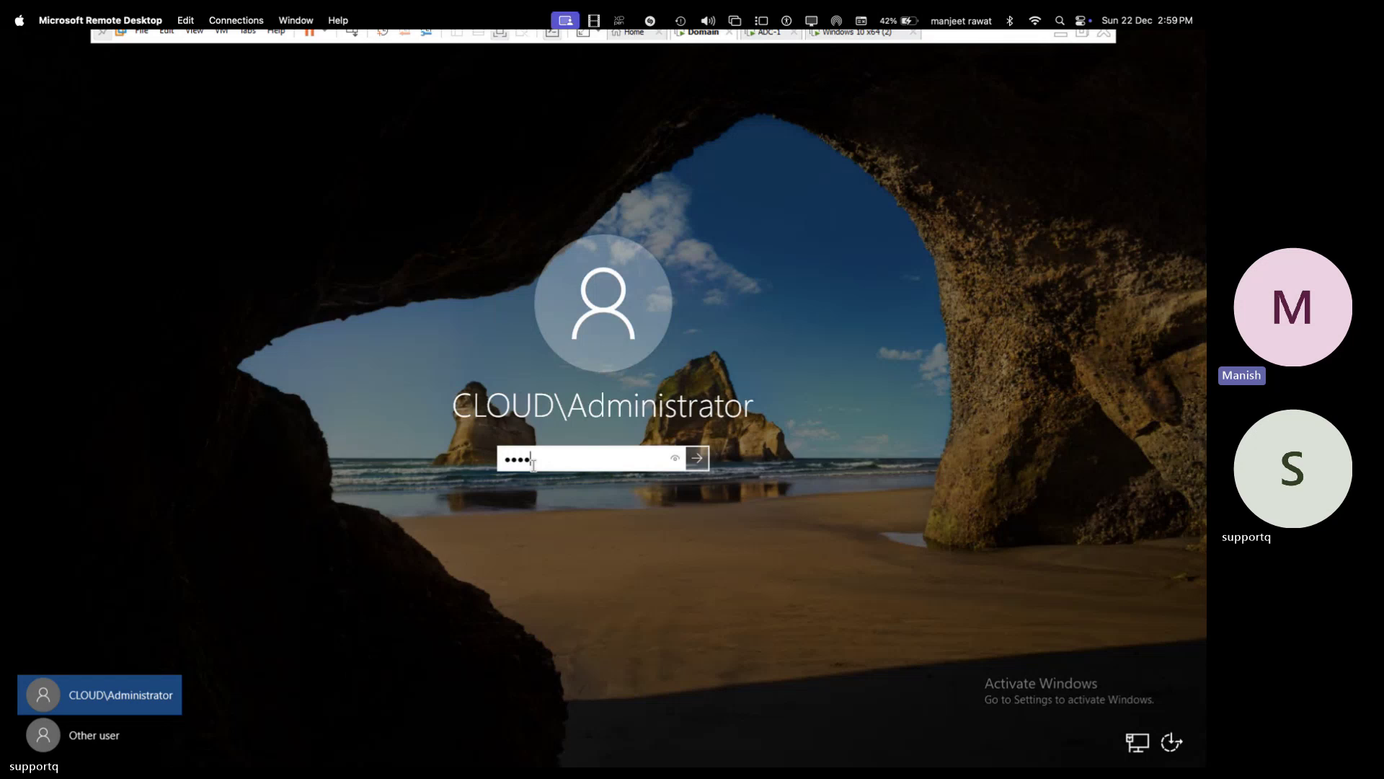
pyautogui.write('*****')
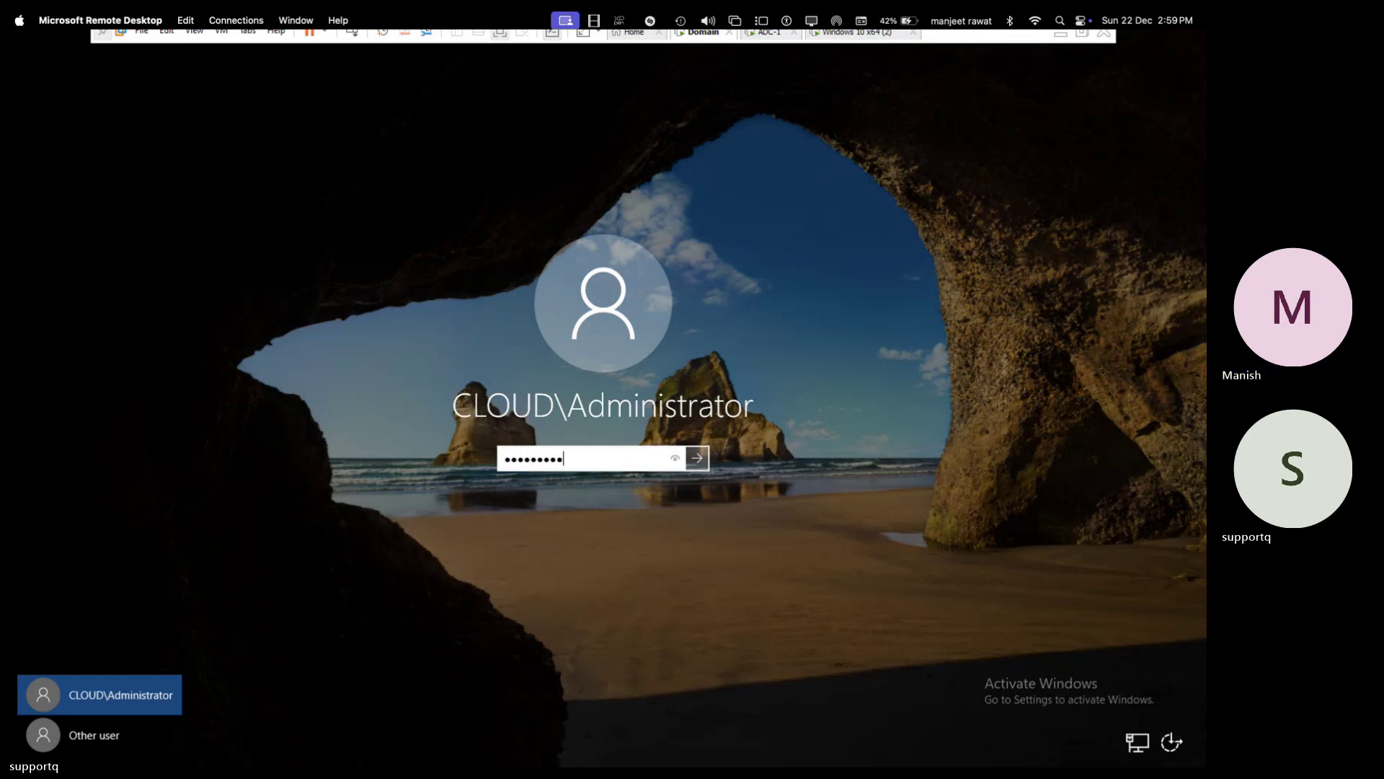
pyautogui.press('Return')
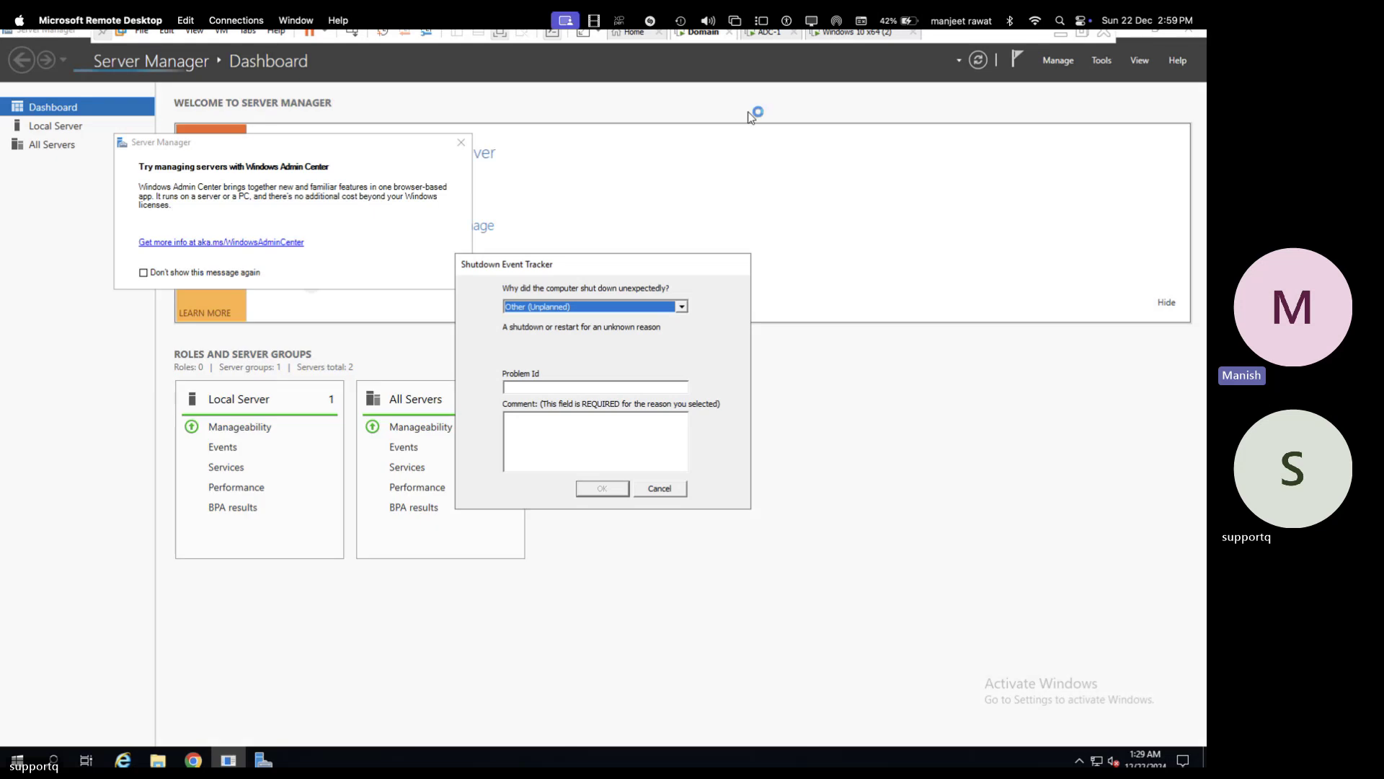
pyautogui.click(665, 488)
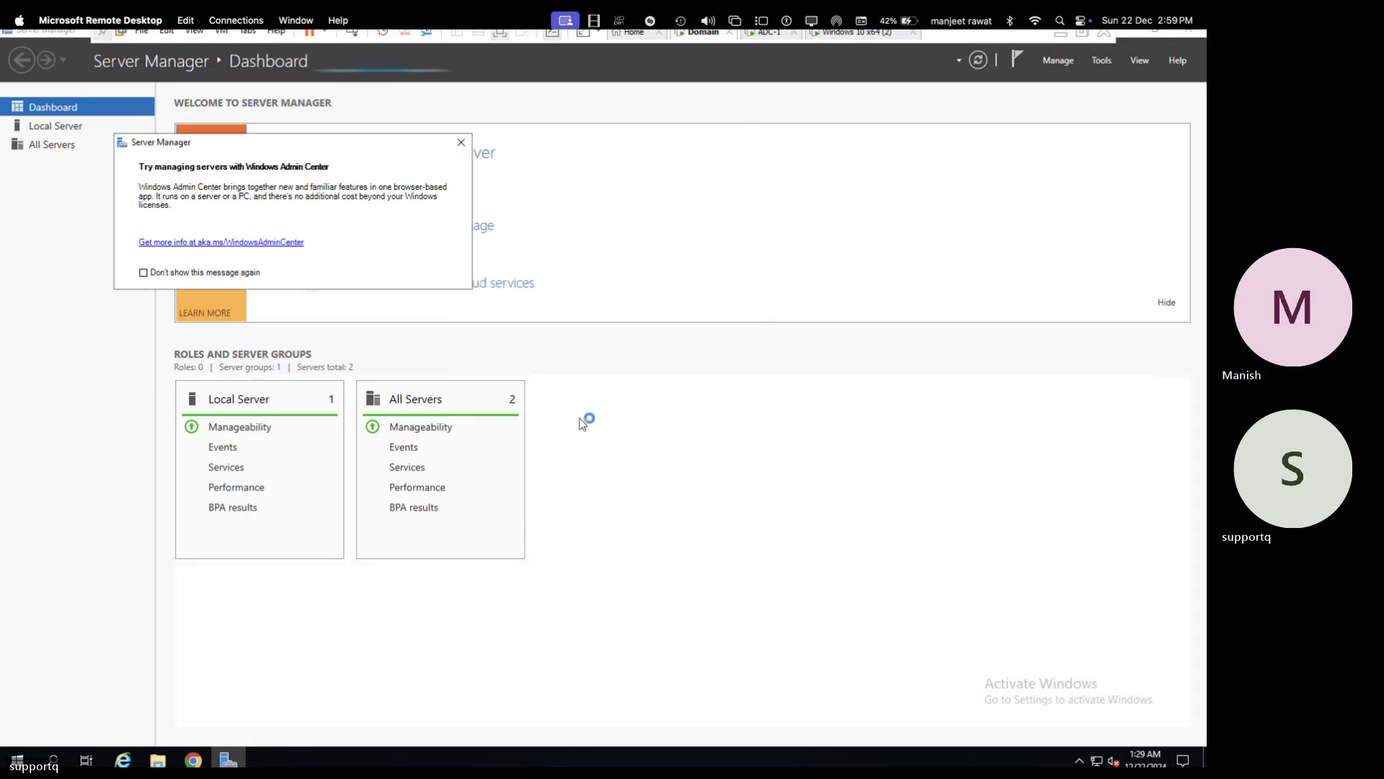
pyautogui.click(460, 142)
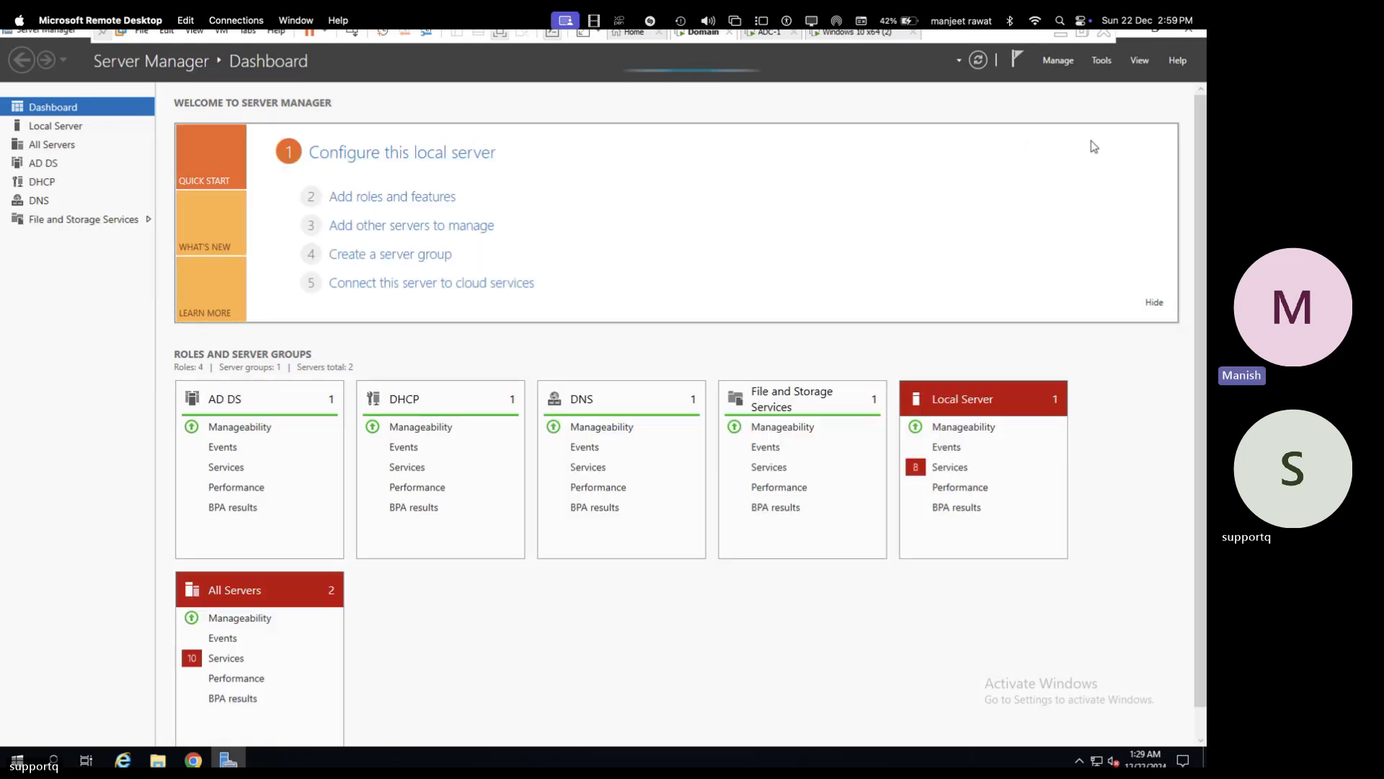
# - Launch the DHCP console maximized and expand the server, IPv4 and Scope [192.168.1.0] test
pyautogui.click(1102, 61)
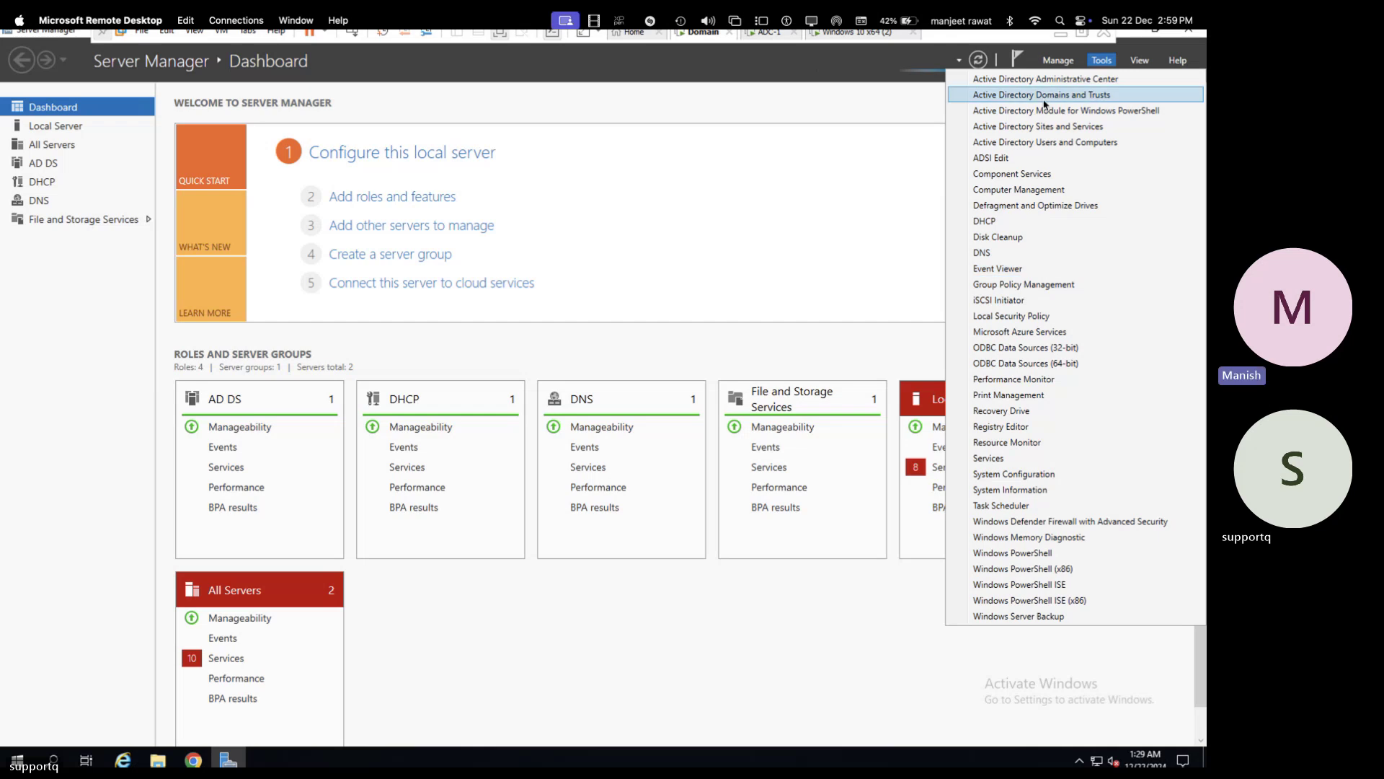
pyautogui.click(990, 220)
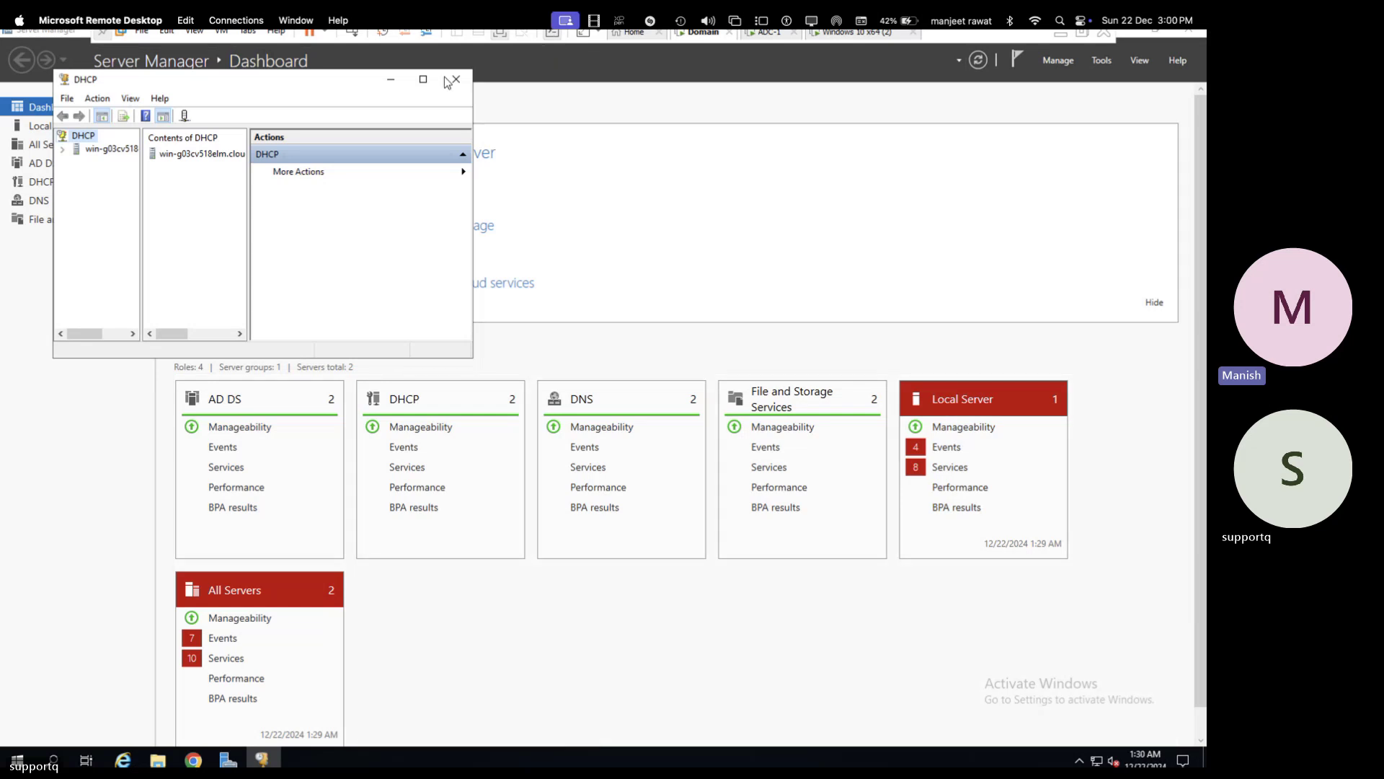
pyautogui.click(423, 79)
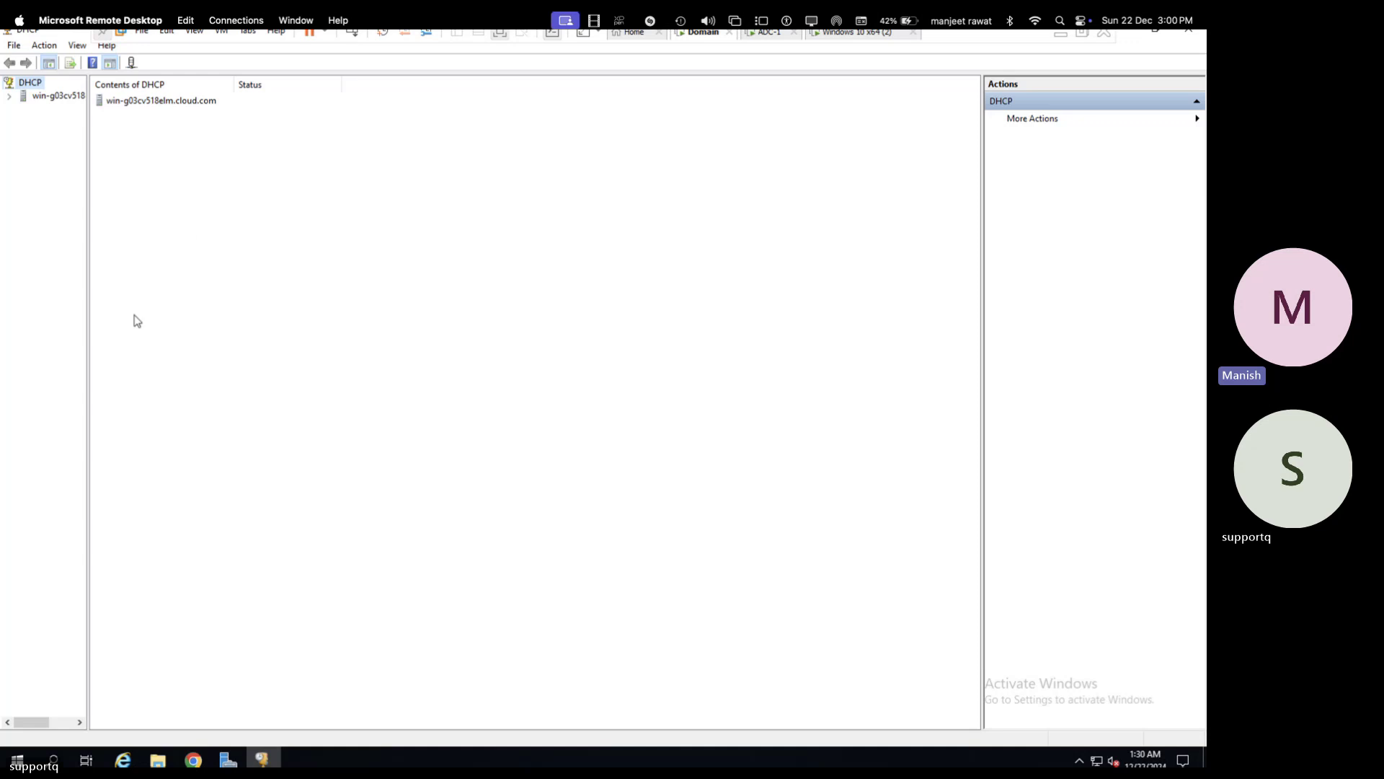
pyautogui.click(46, 96)
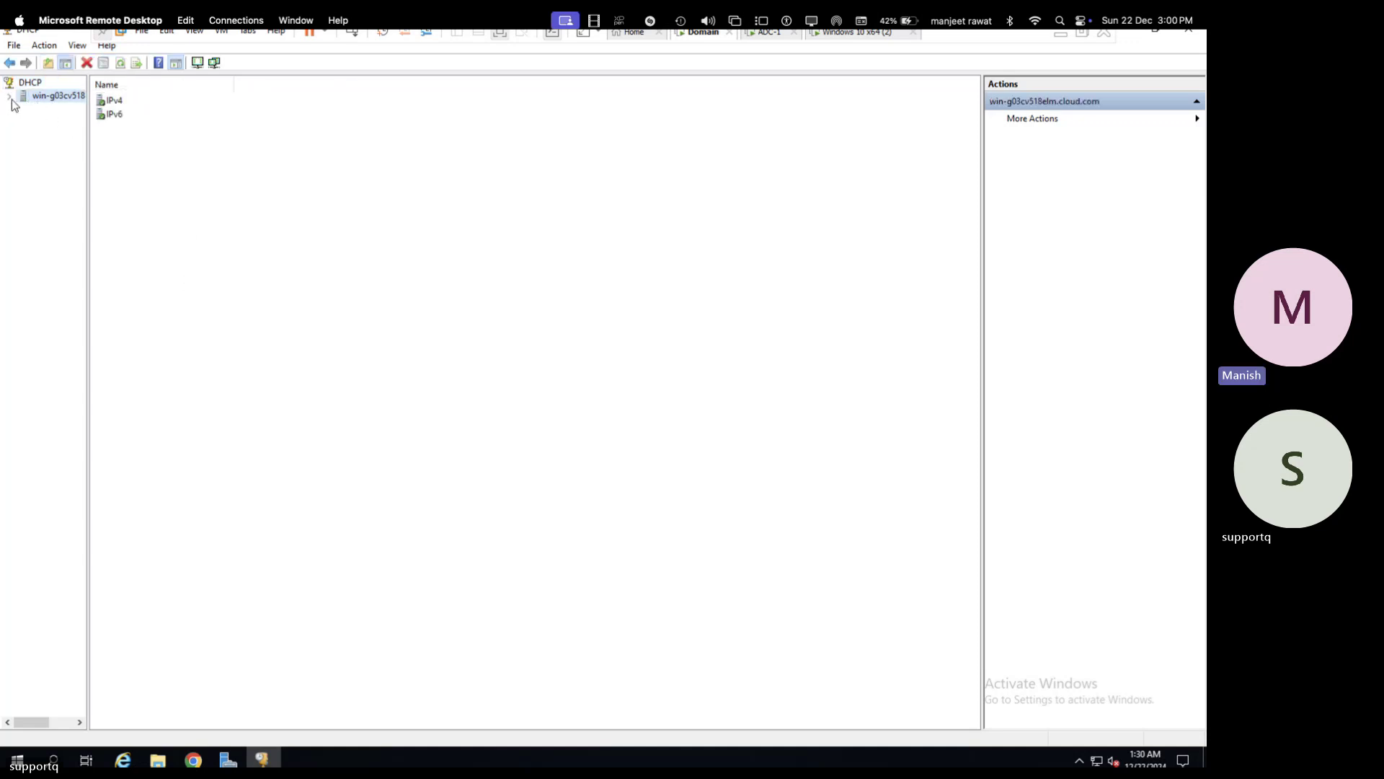
pyautogui.click(8, 96)
pyautogui.click(23, 109)
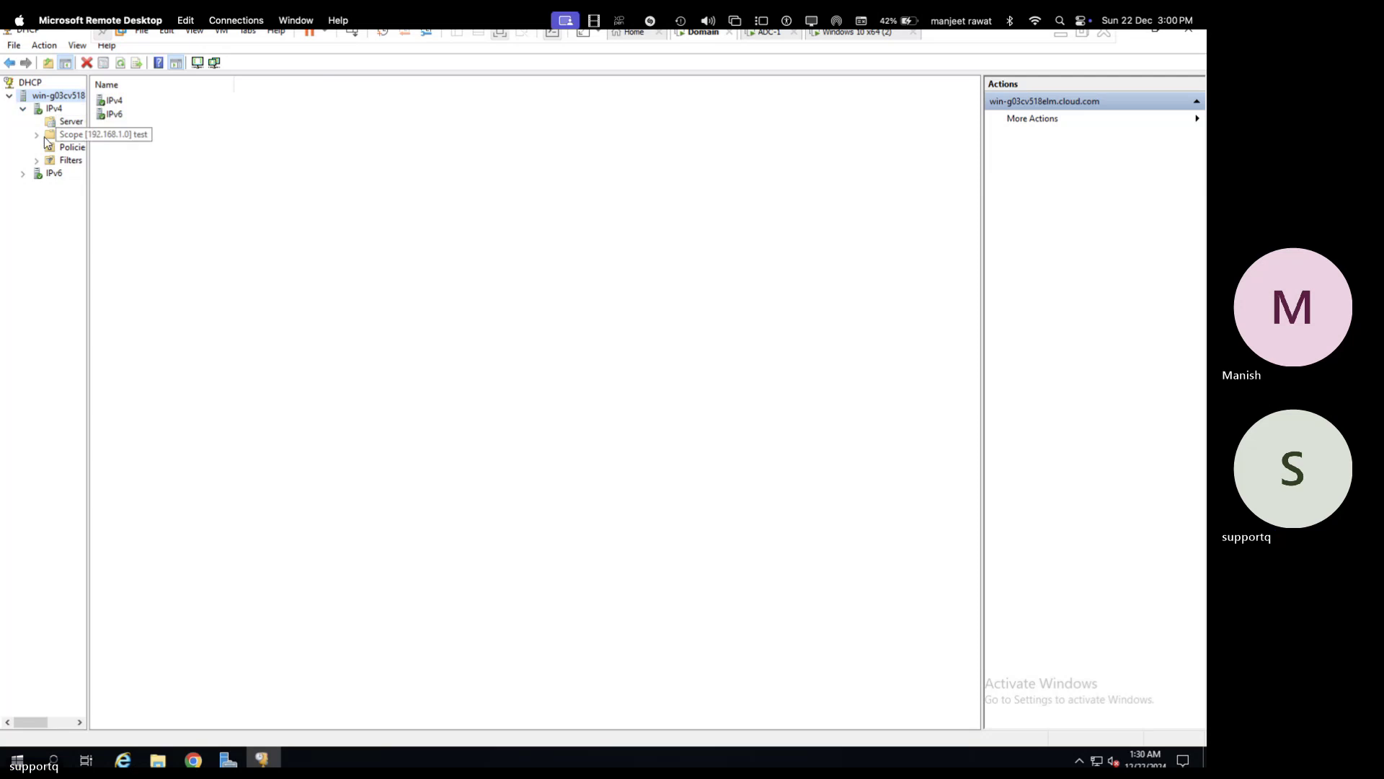
pyautogui.click(36, 134)
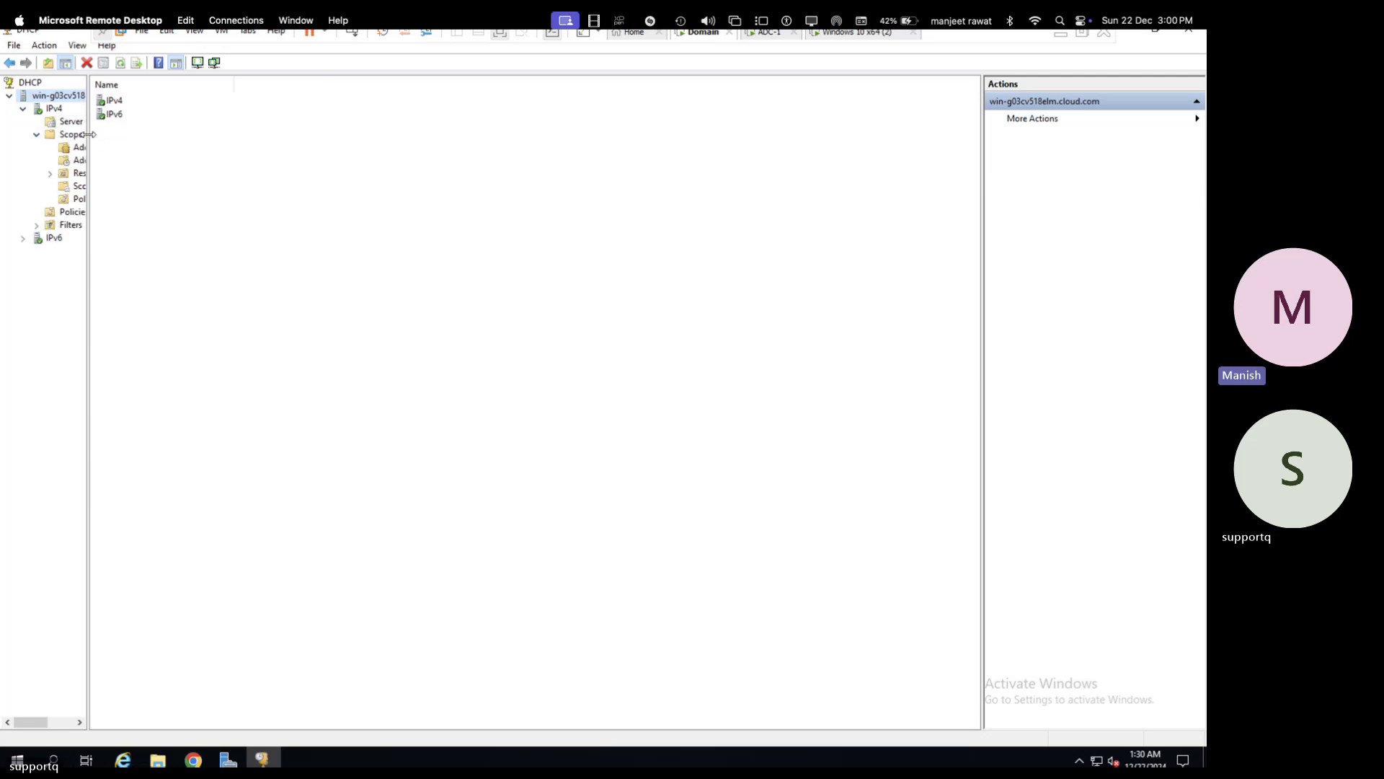
# - Start a new reservation named testing for IP address 192.168.1.212
pyautogui.moveTo(88, 142); pyautogui.dragTo(245, 144)
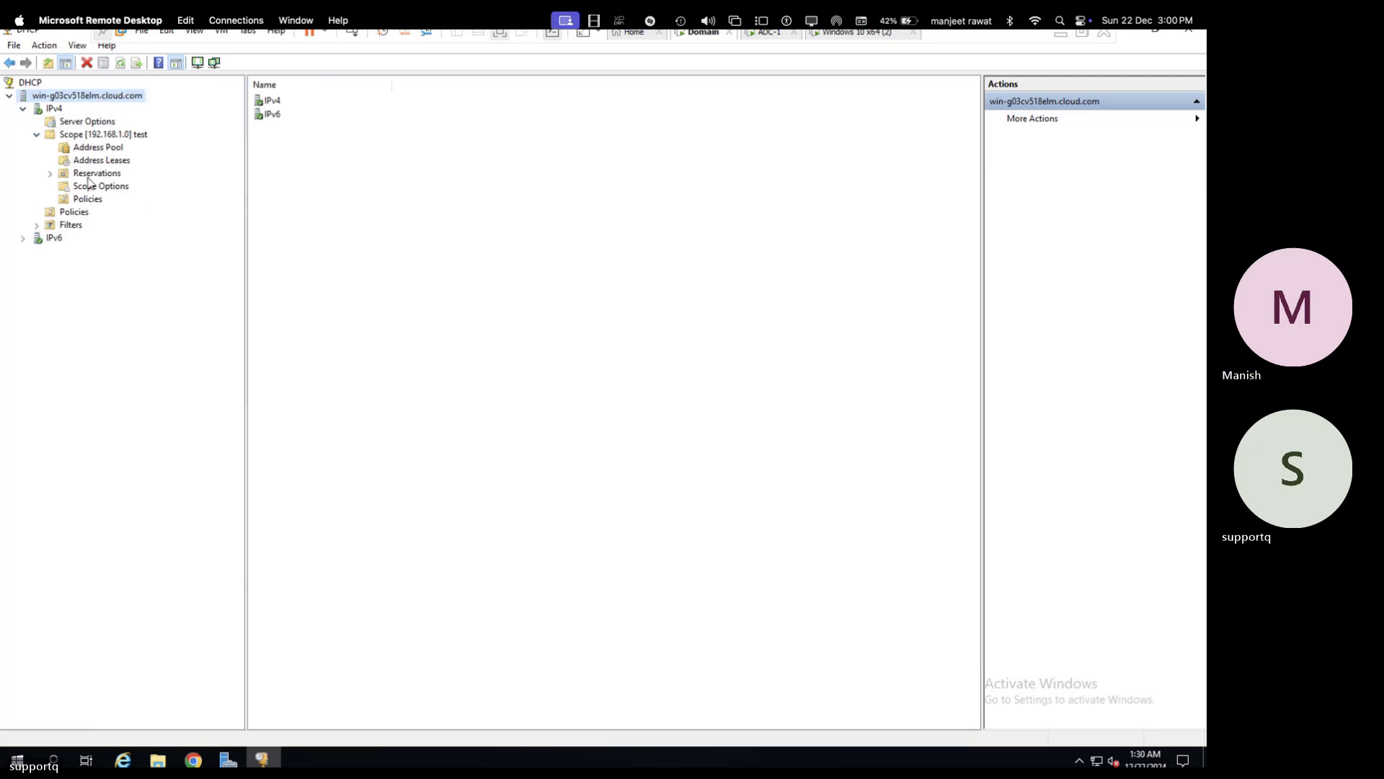
pyautogui.click(50, 174)
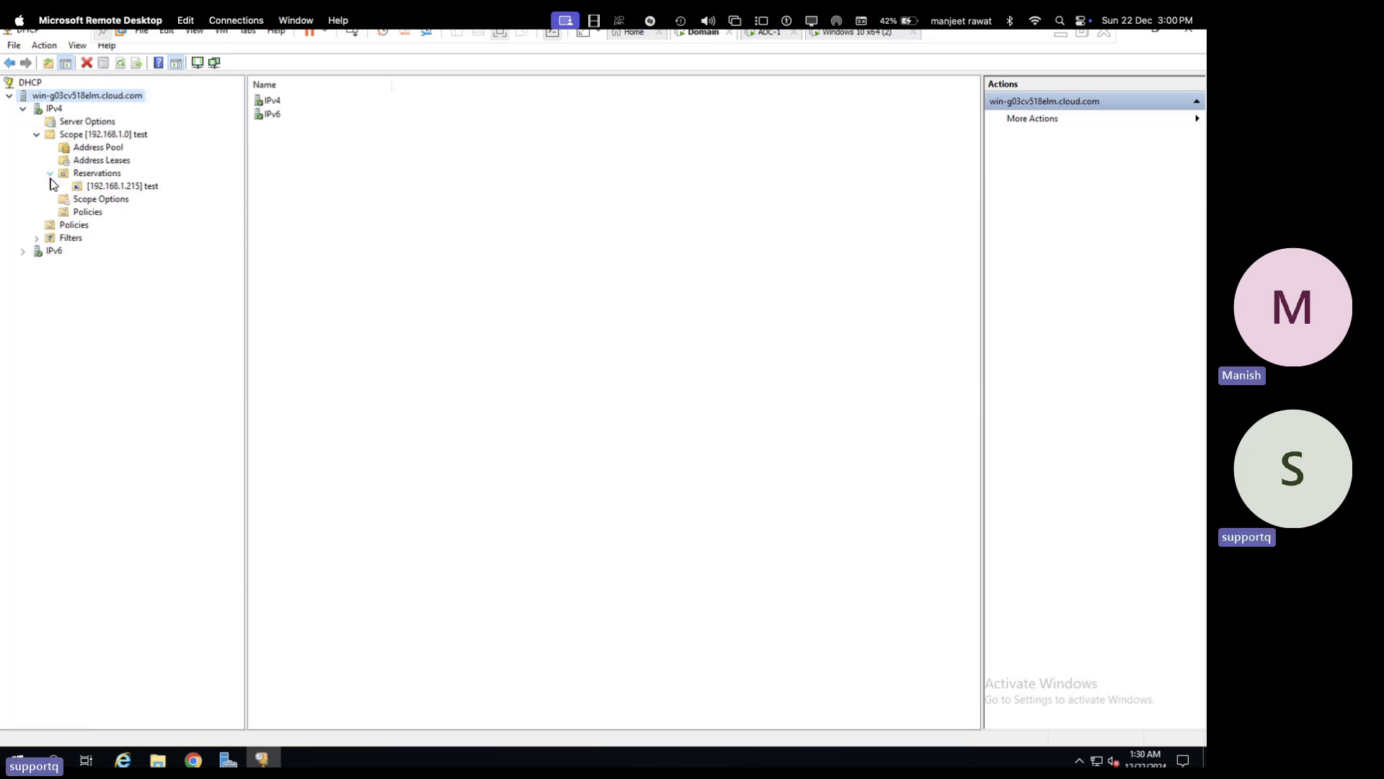
pyautogui.click(107, 173)
pyautogui.rightClick(106, 173)
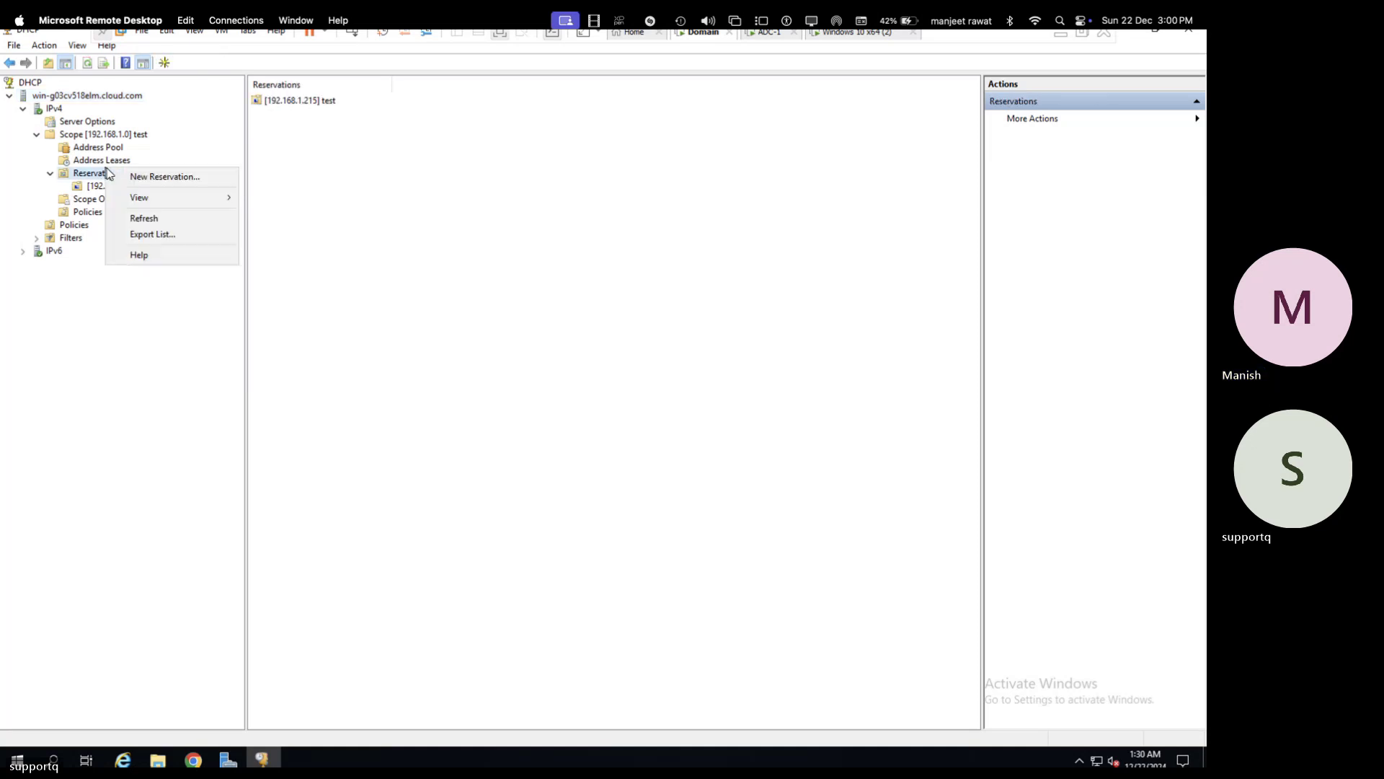
pyautogui.click(148, 175)
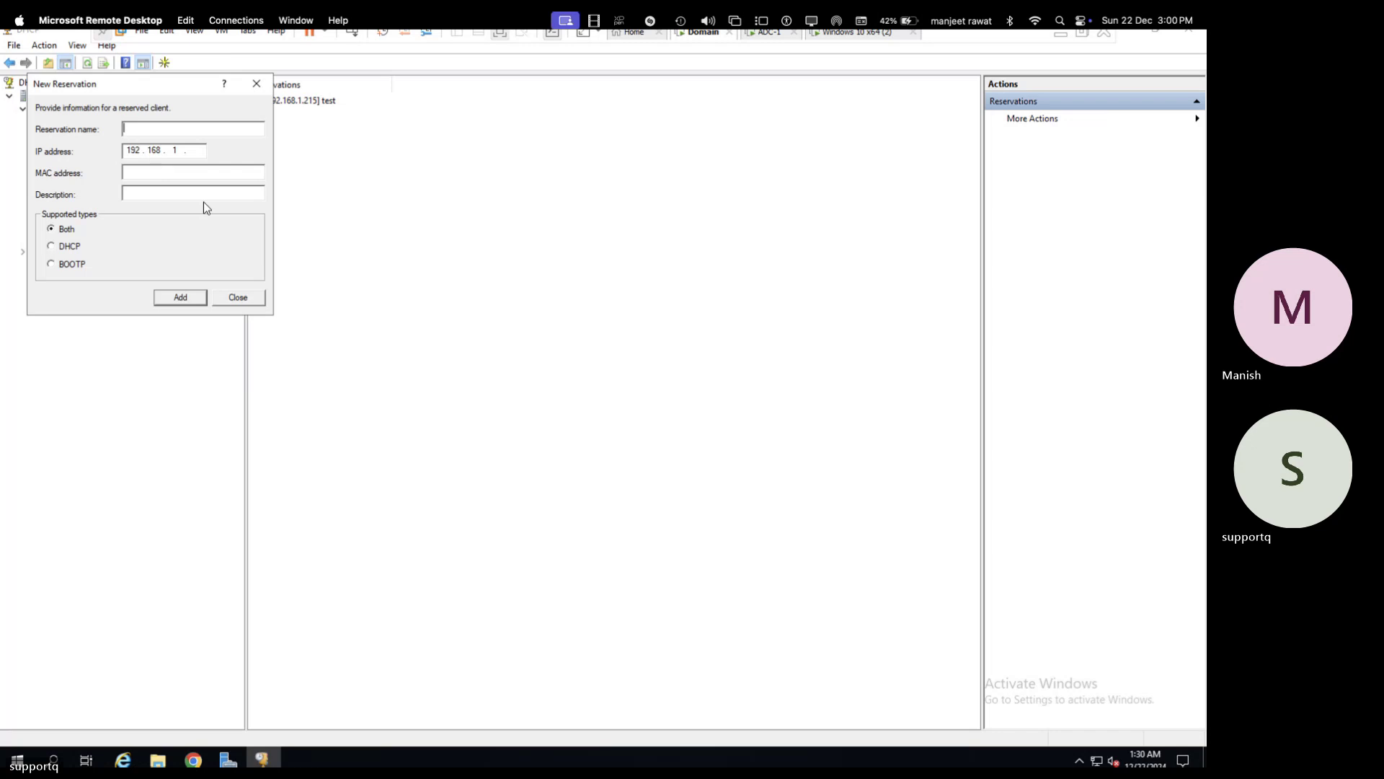
pyautogui.write('te')
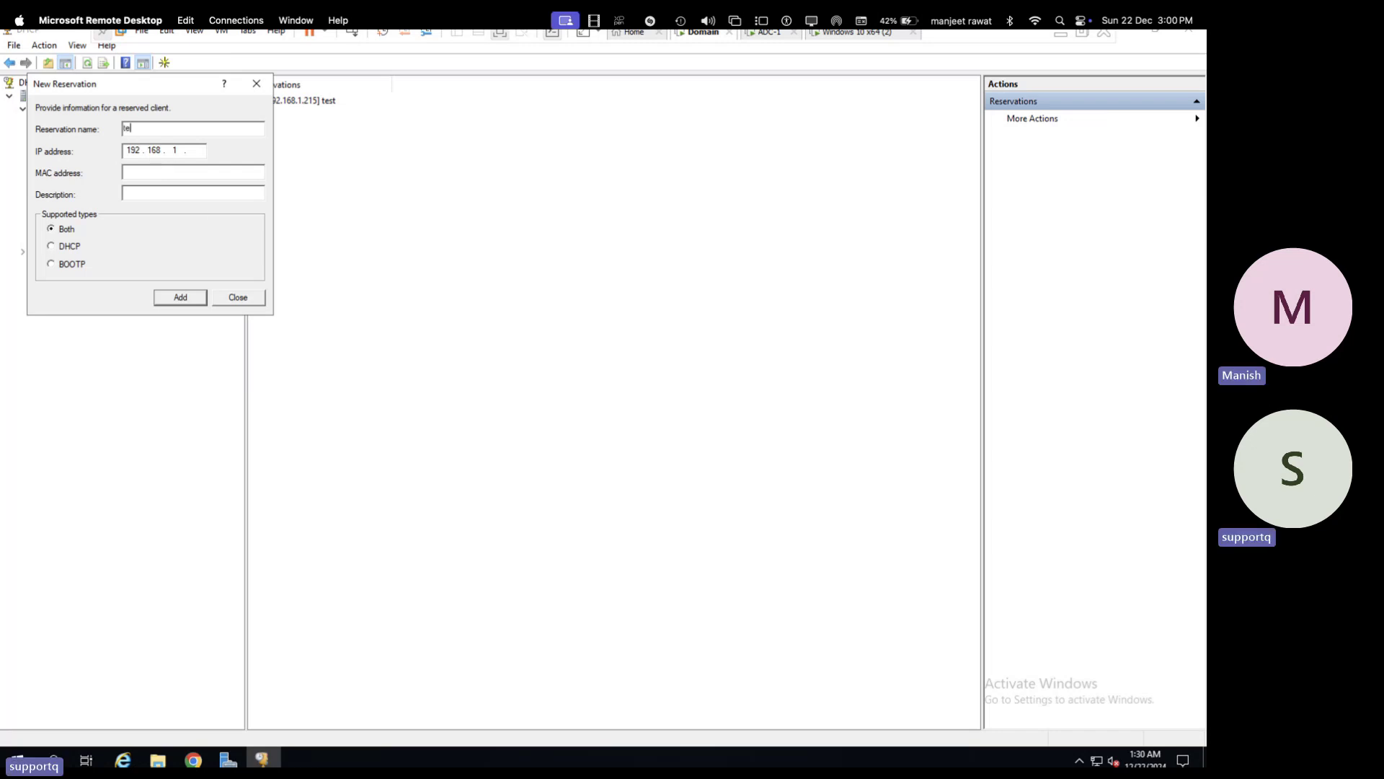
pyautogui.write('sting')
pyautogui.press('Tab')
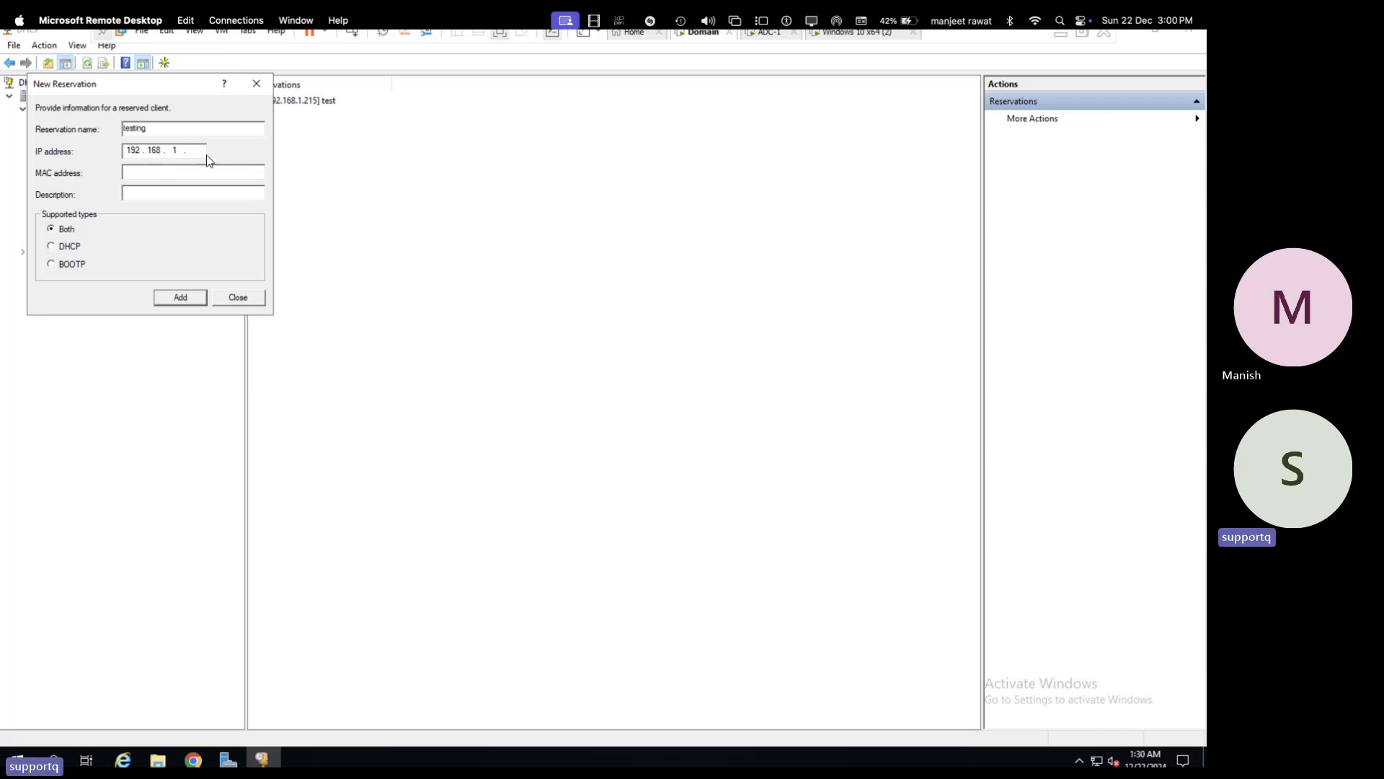
pyautogui.write('212')
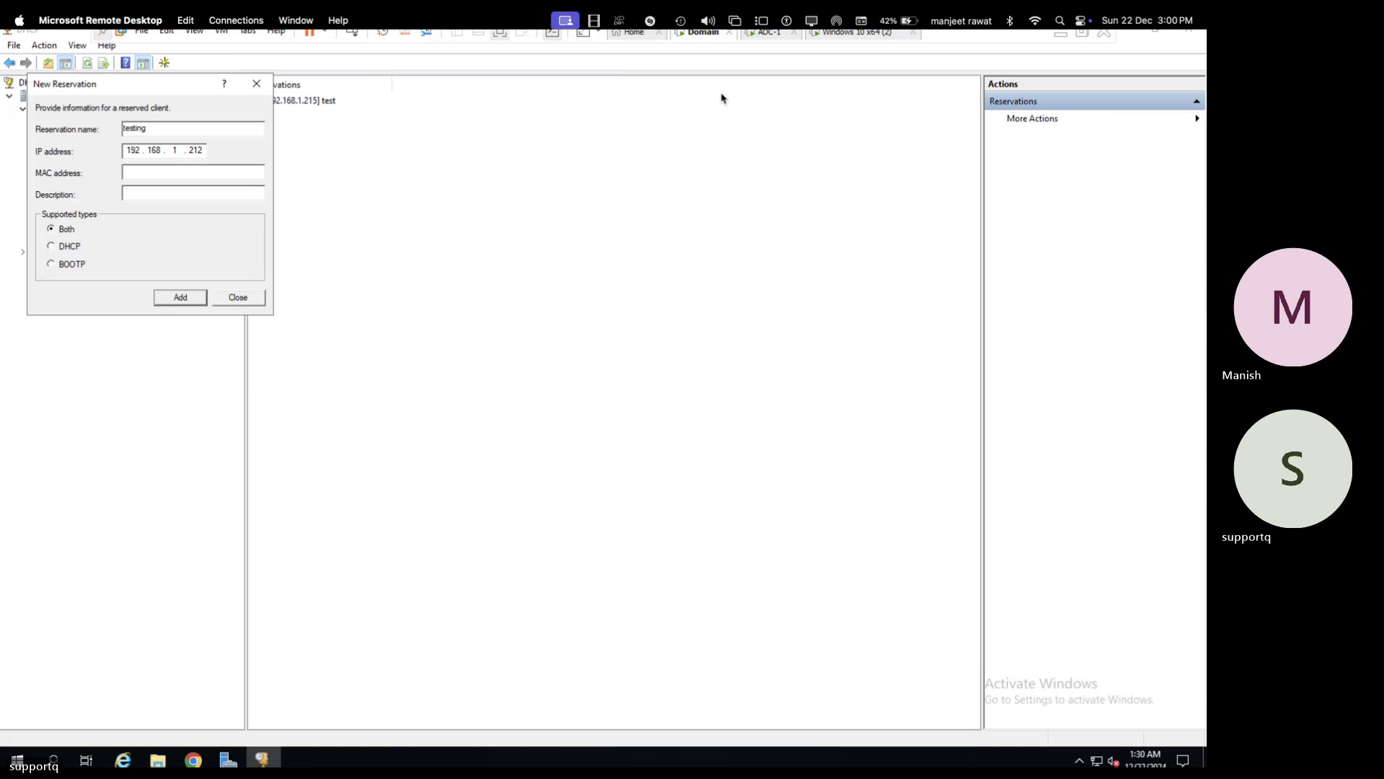
# - Enter the client's MAC address 00-0C-29-F4-1A-BD from getmac and add the reservation
pyautogui.click(876, 36)
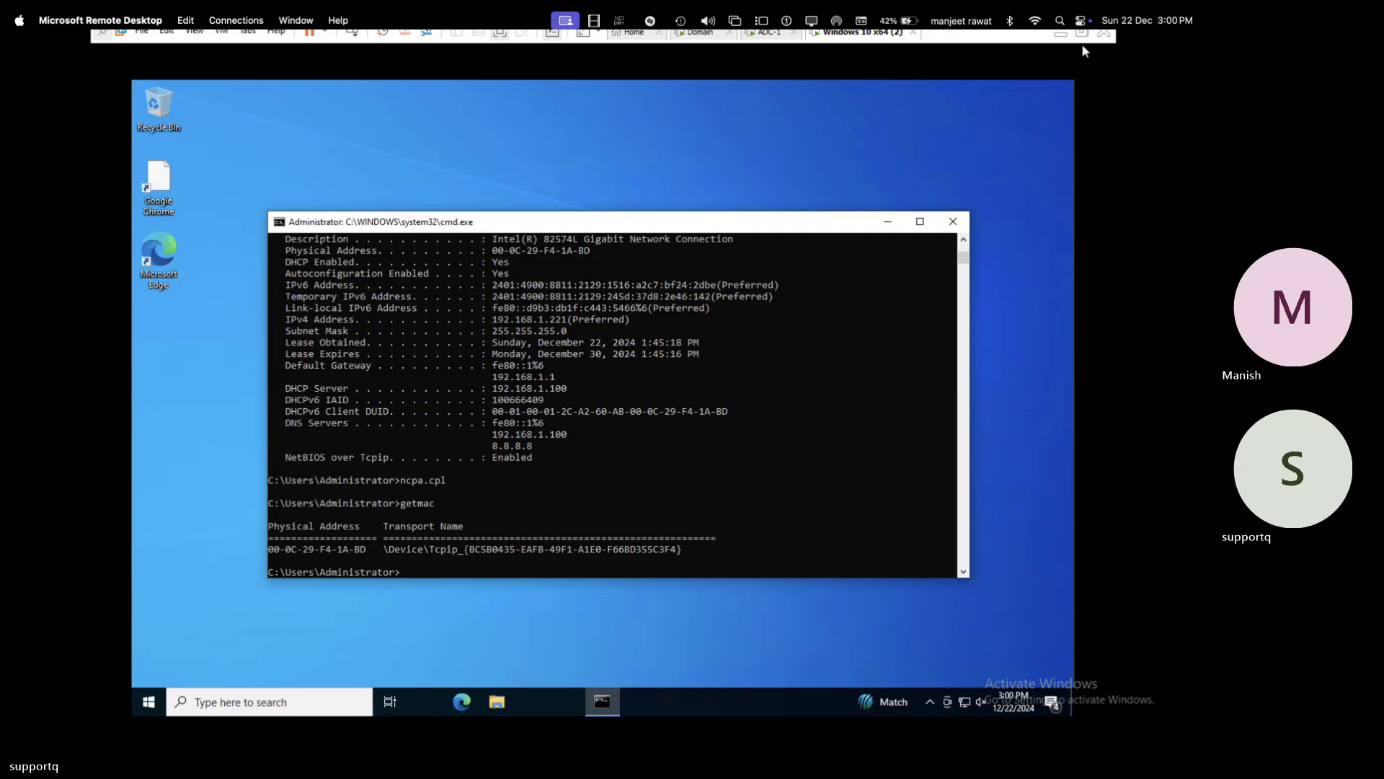
pyautogui.click(703, 33)
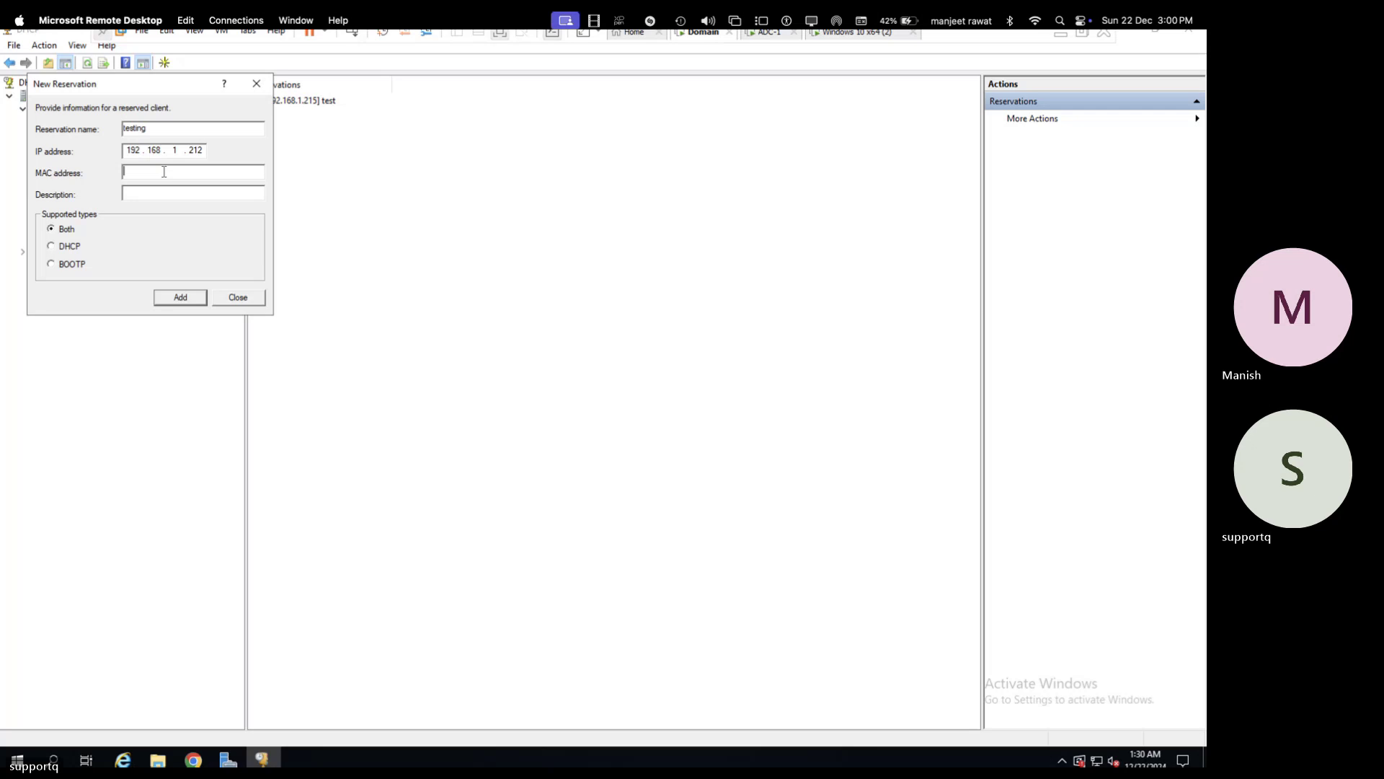
pyautogui.write('00-0c-29-')
pyautogui.click(873, 36)
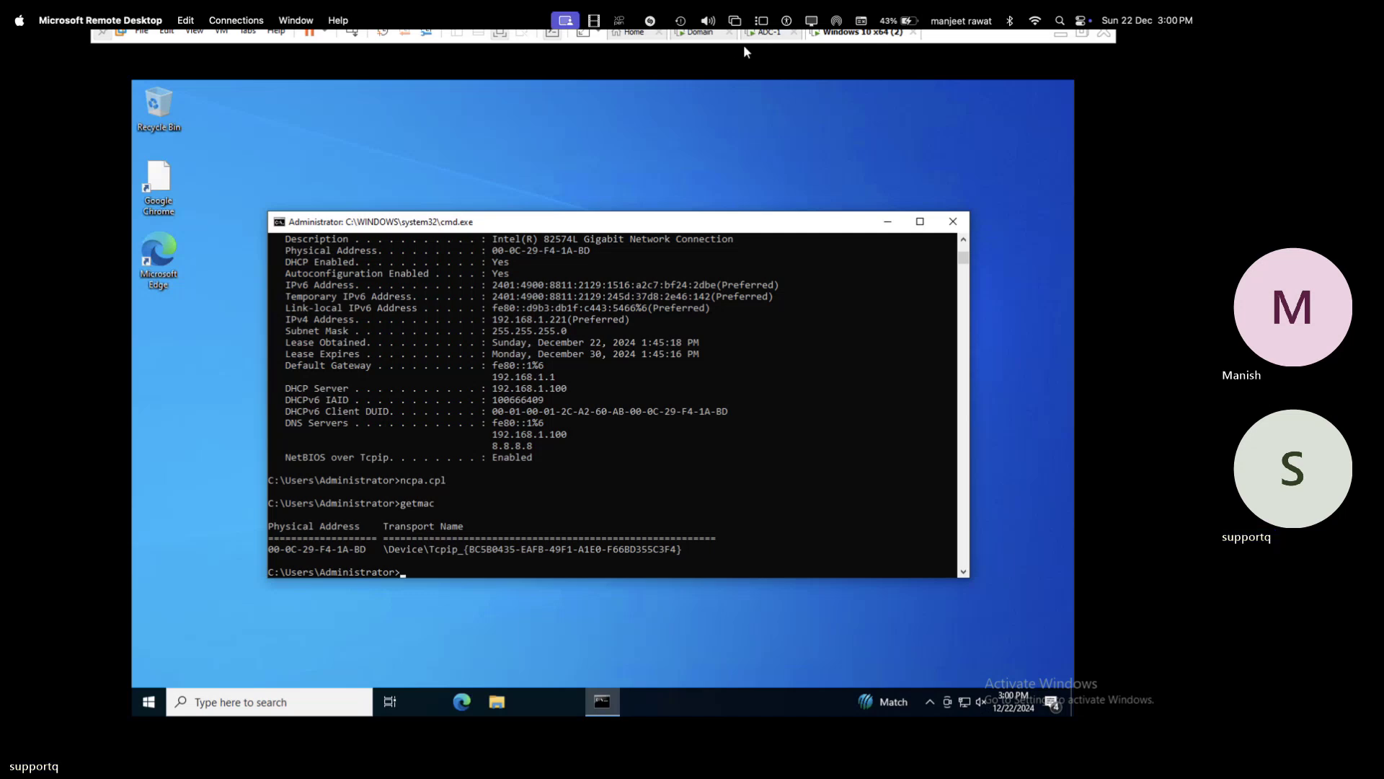
pyautogui.click(717, 41)
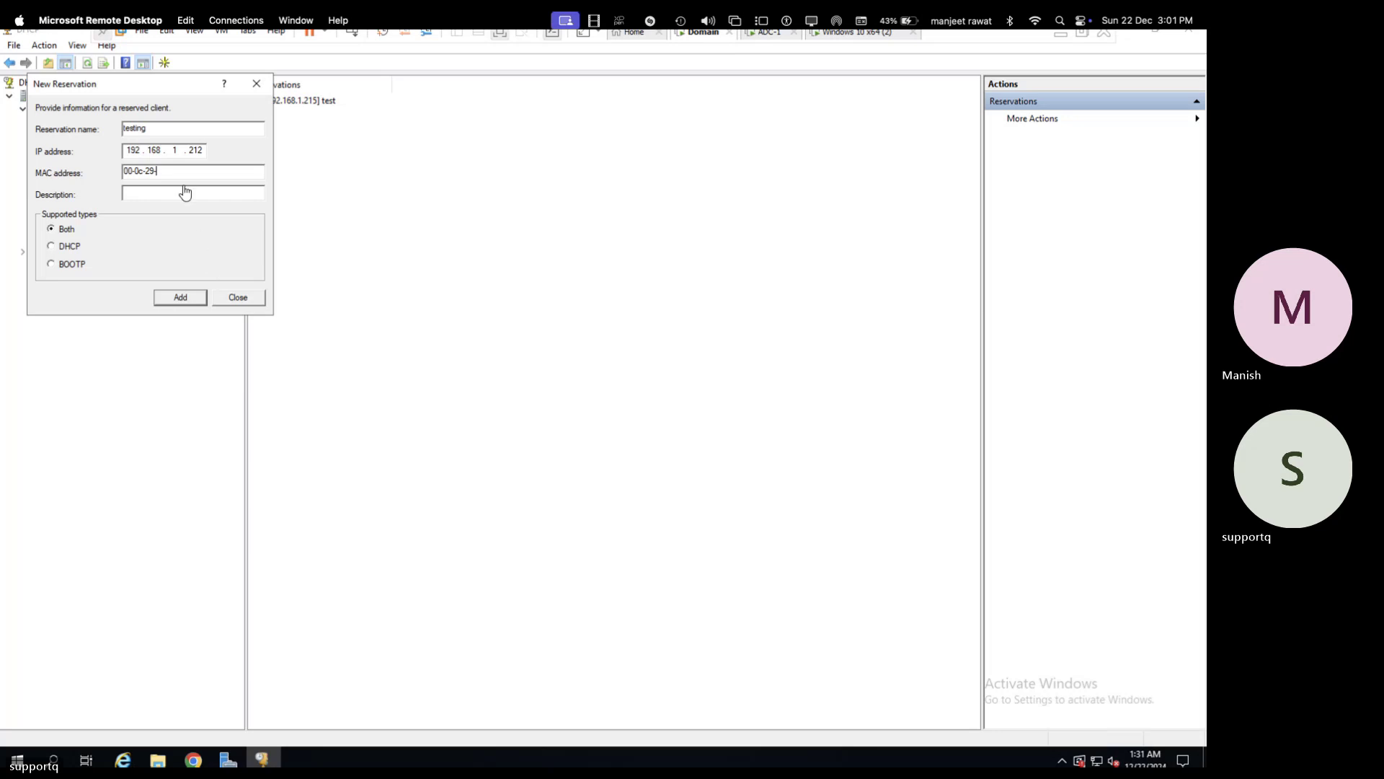
pyautogui.write('4-1a-bd')
pyautogui.click(181, 299)
pyautogui.click(232, 298)
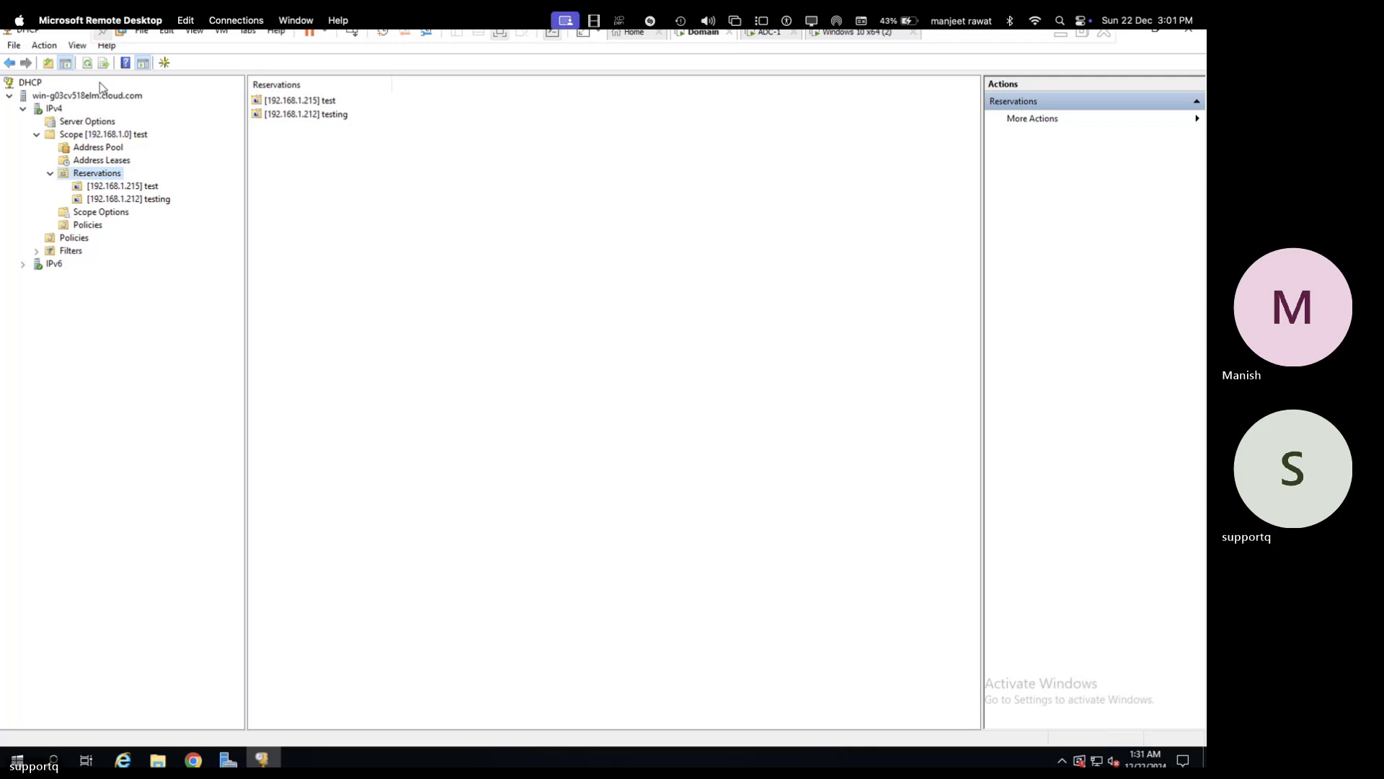
# - Run ipconfig /release on the Windows 10 client to drop its current address
pyautogui.click(878, 41)
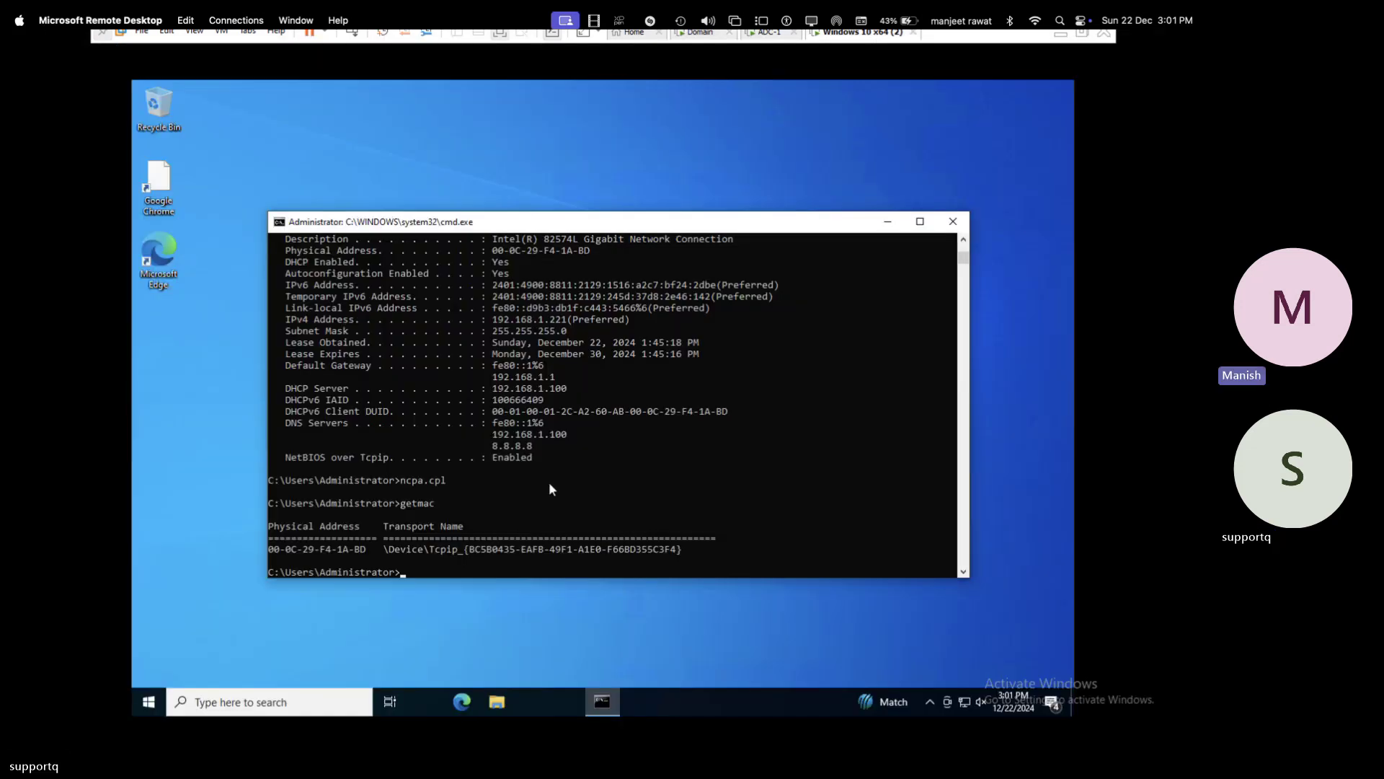
pyautogui.press('Up')
pyautogui.press('Up')
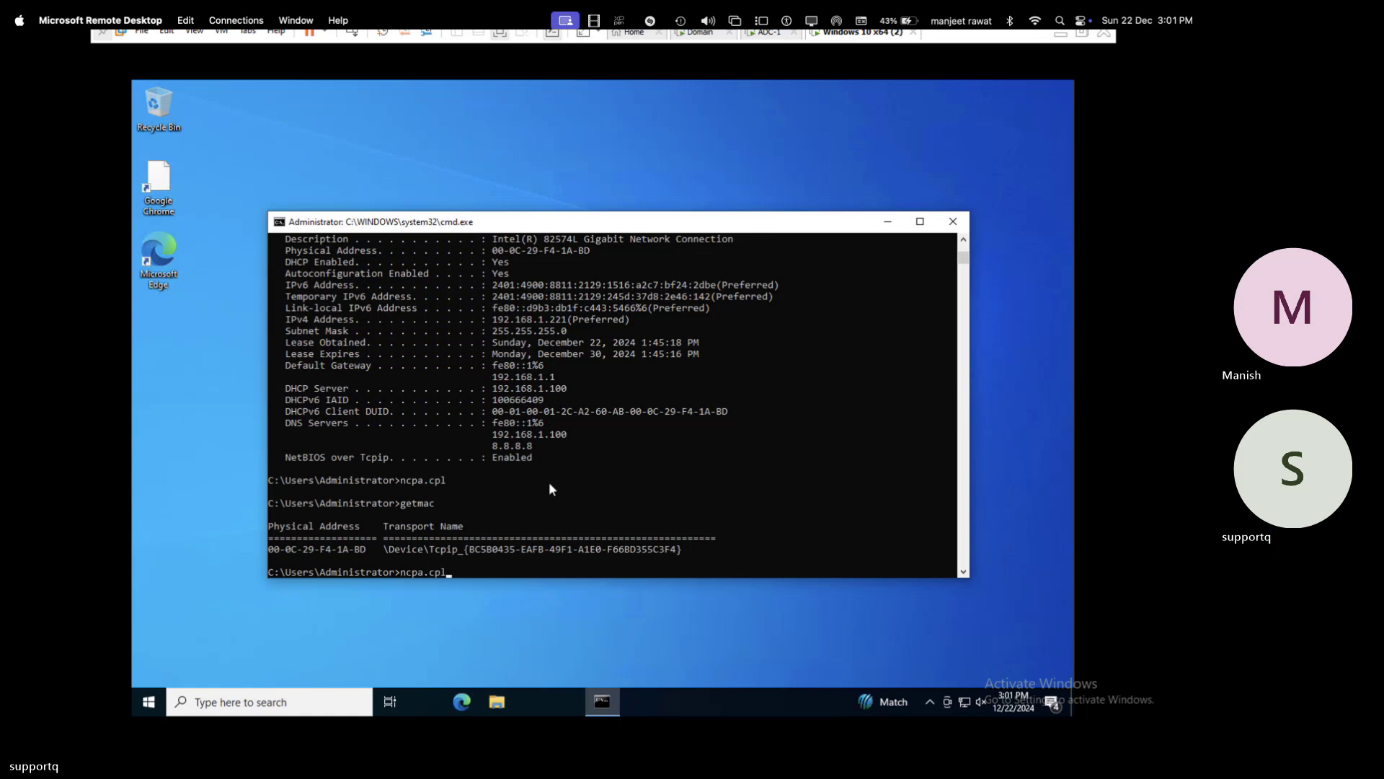
pyautogui.press('Up')
pyautogui.press('BackSpace')
pyautogui.press('BackSpace')
pyautogui.press('BackSpace')
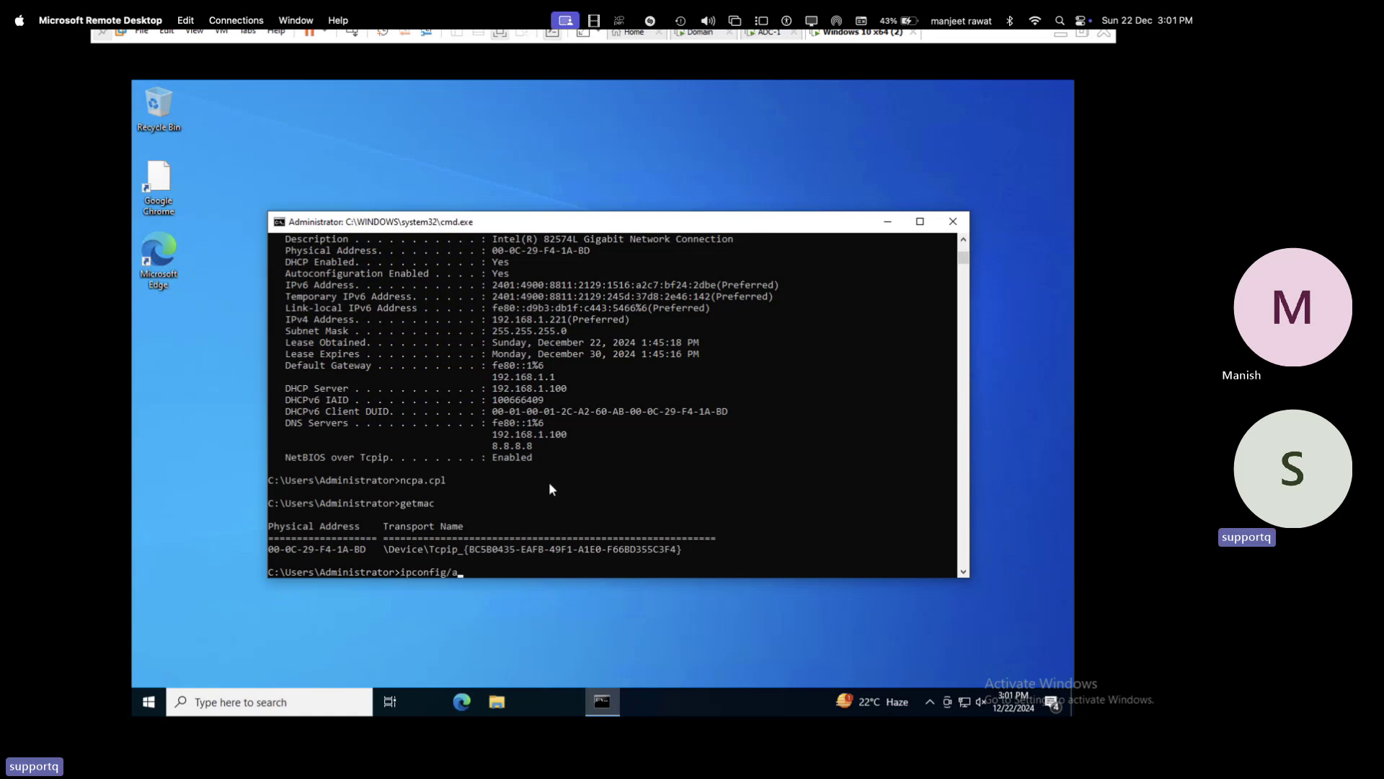
pyautogui.write('rel')
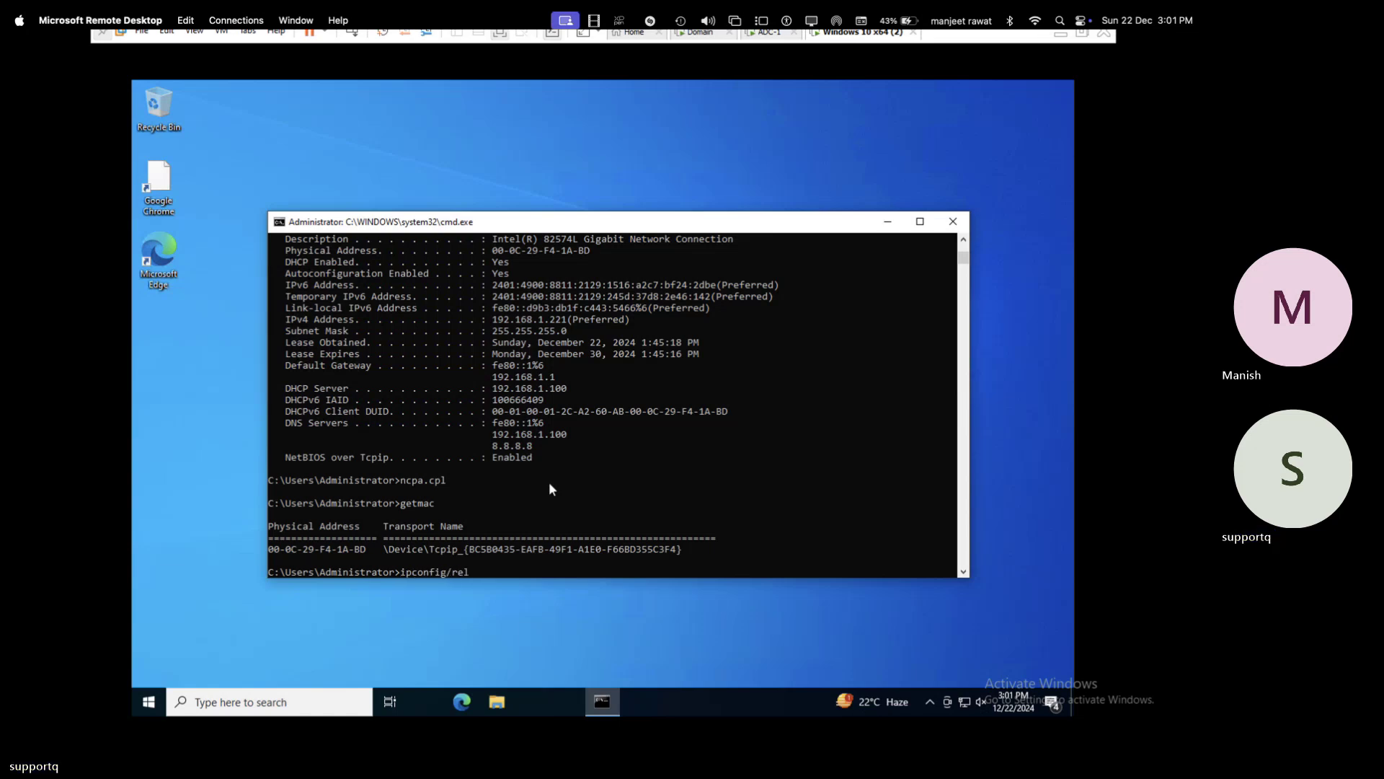
pyautogui.write('ease')
pyautogui.press('Return')
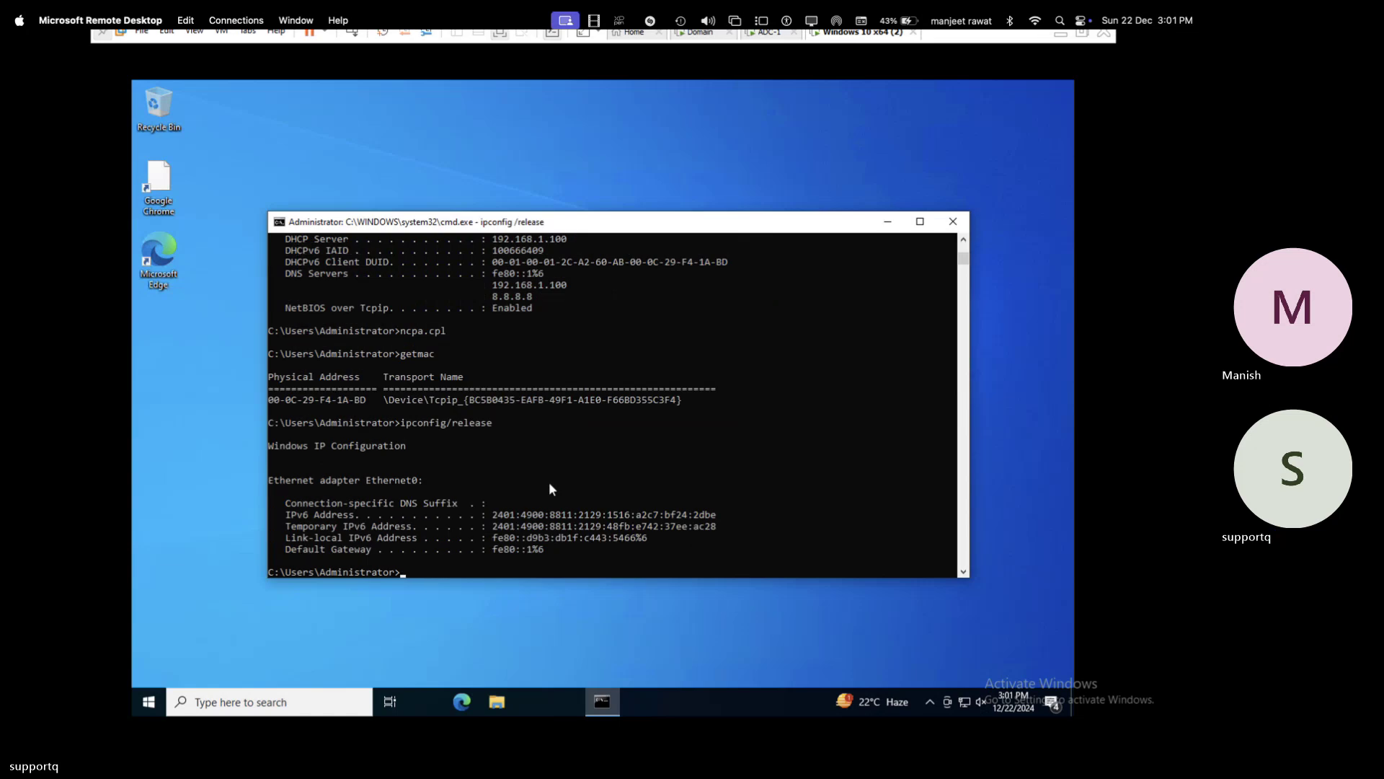
# - Run ipconfig /renew and confirm the client now receives 192.168.1.212
pyautogui.press('Up')
pyautogui.press('BackSpace')
pyautogui.press('BackSpace')
pyautogui.press('BackSpace')
pyautogui.press('BackSpace')
pyautogui.press('BackSpace')
pyautogui.press('BackSpace')
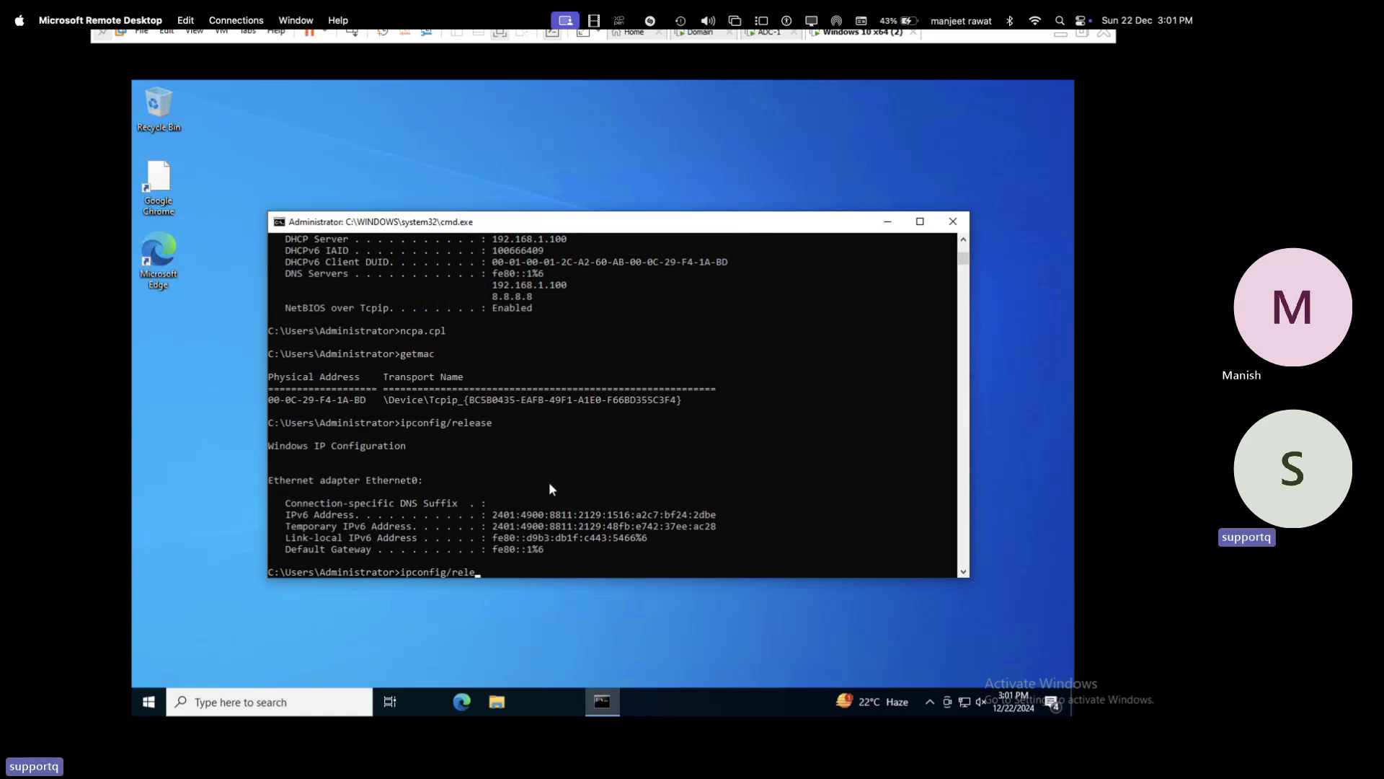
pyautogui.write('ENEW')
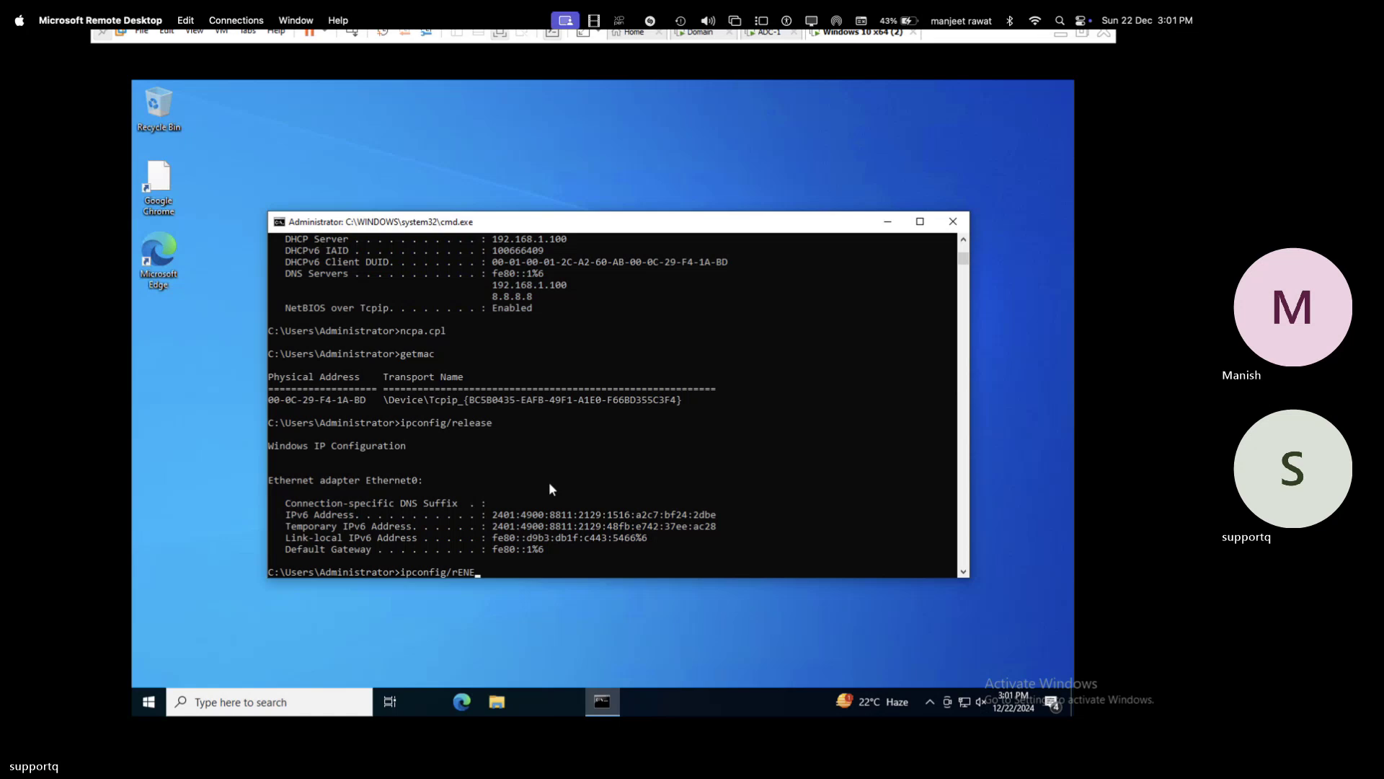
pyautogui.press('BackSpace')
pyautogui.press('BackSpace')
pyautogui.press('BackSpace')
pyautogui.press('BackSpace')
pyautogui.press('BackSpace')
pyautogui.write('renew')
pyautogui.press('Return')
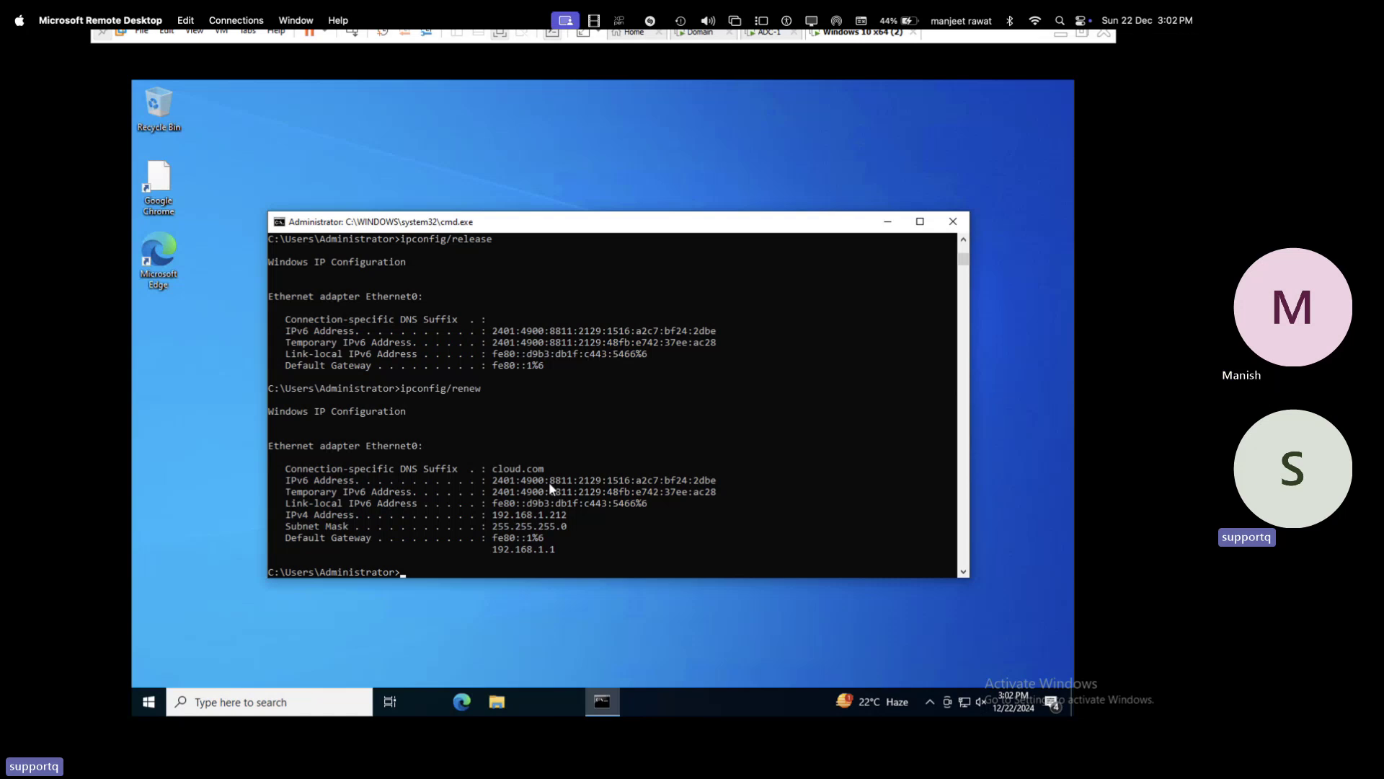
pyautogui.moveTo(567, 518); pyautogui.dragTo(476, 516)
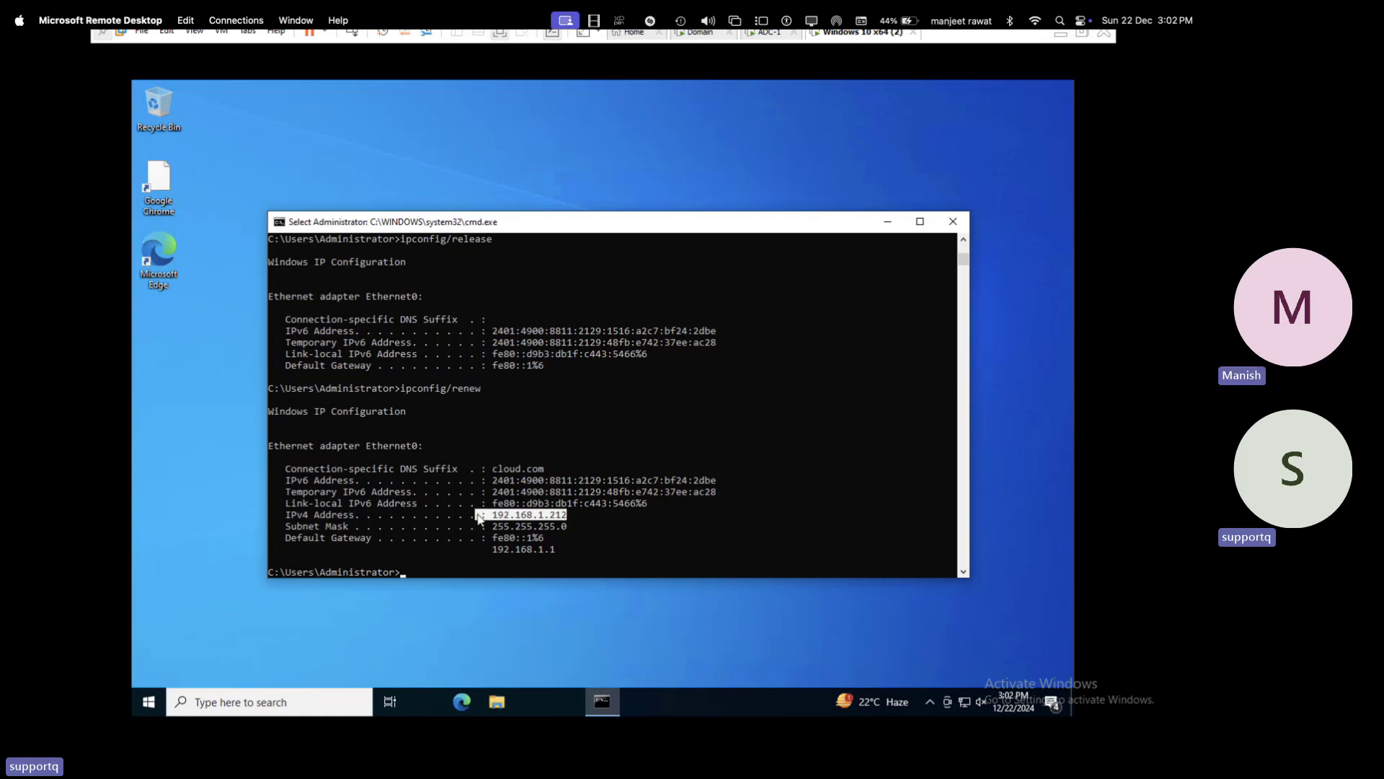
pyautogui.click(701, 32)
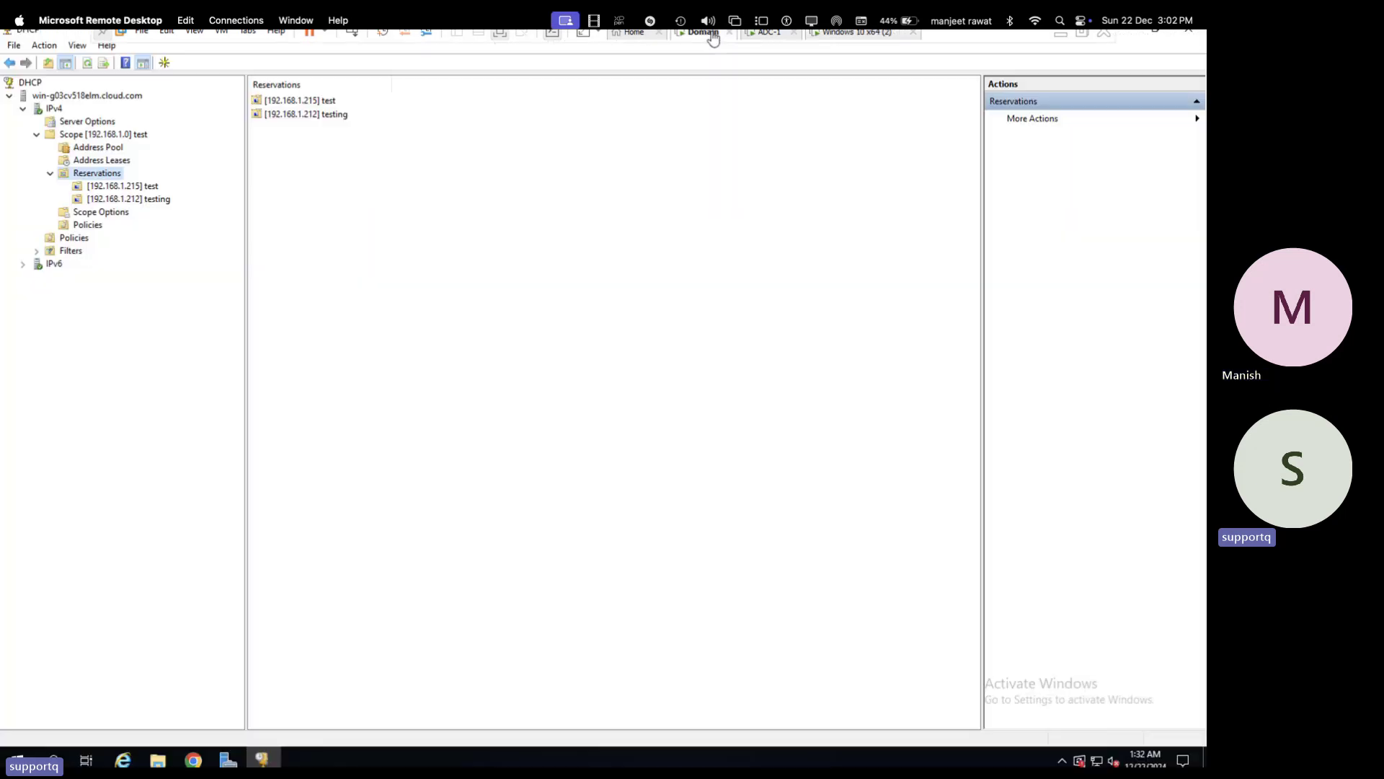
# - View Address Leases: 192.168.1.212 is active for Demo-PC.cloud.com, 192.168.1.215 test inactive
pyautogui.click(151, 201)
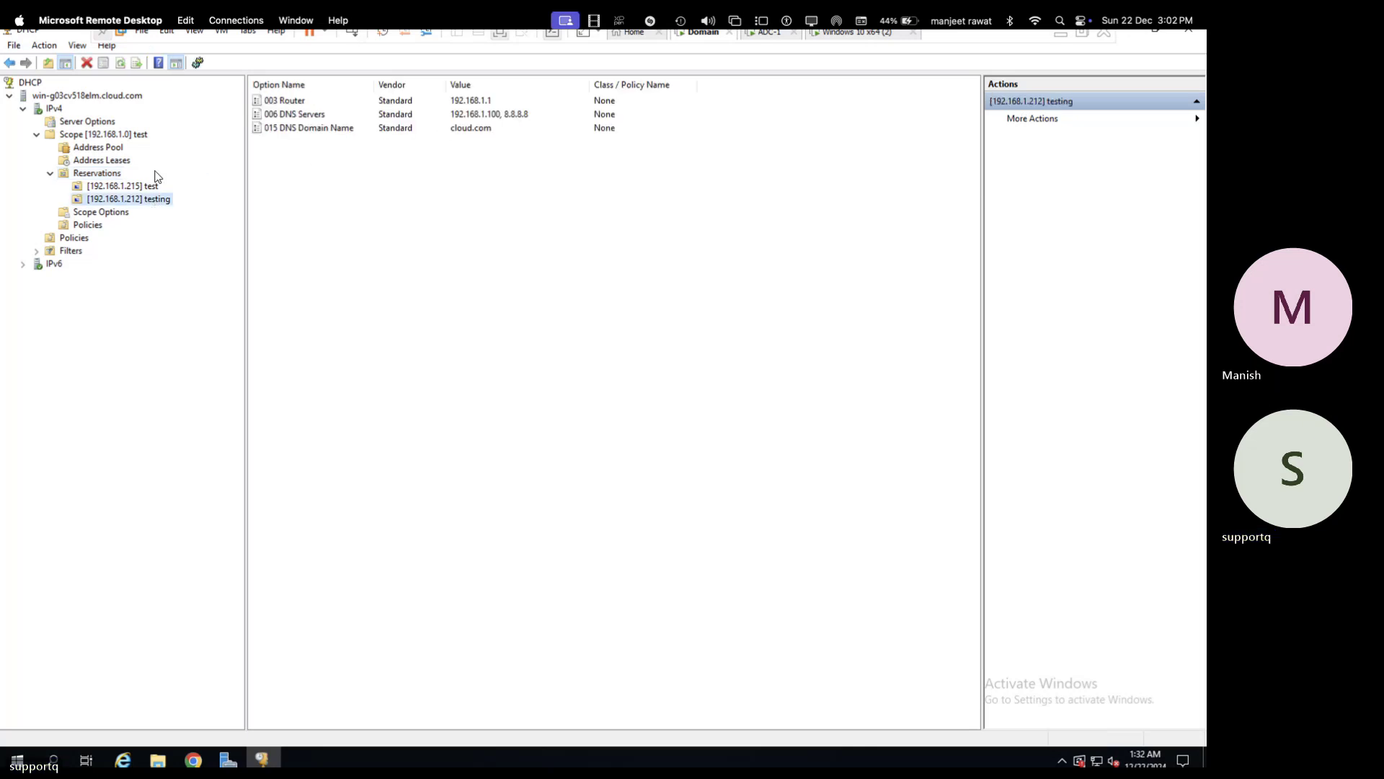
pyautogui.click(100, 161)
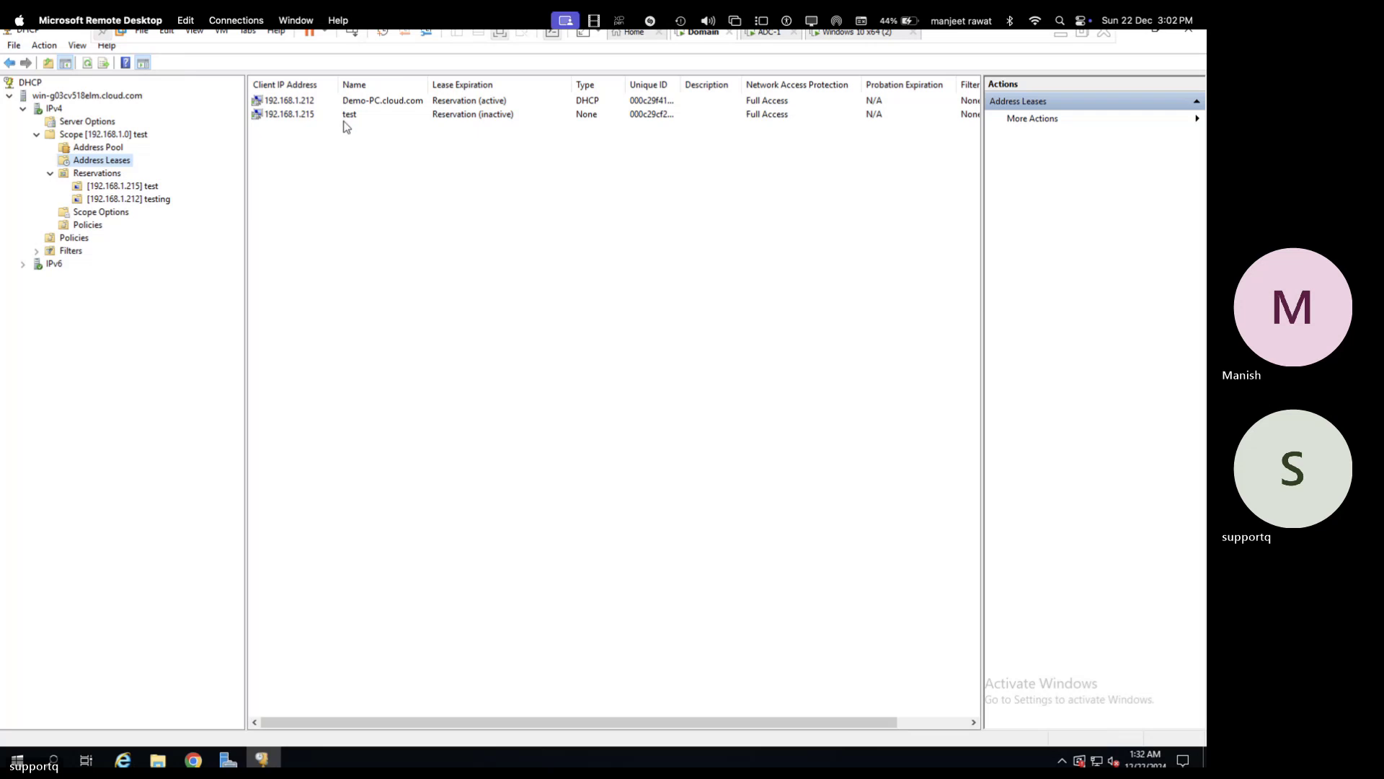
pyautogui.click(314, 101)
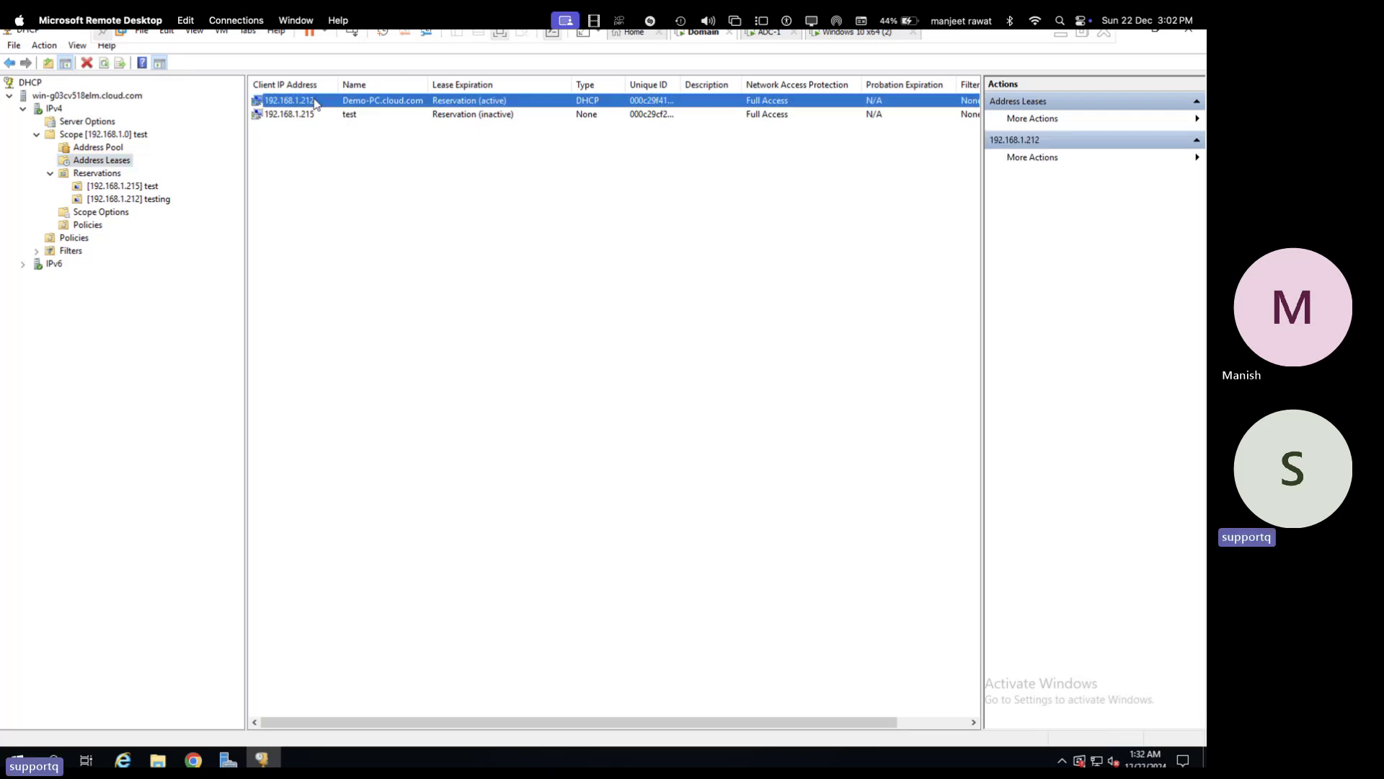
pyautogui.click(372, 116)
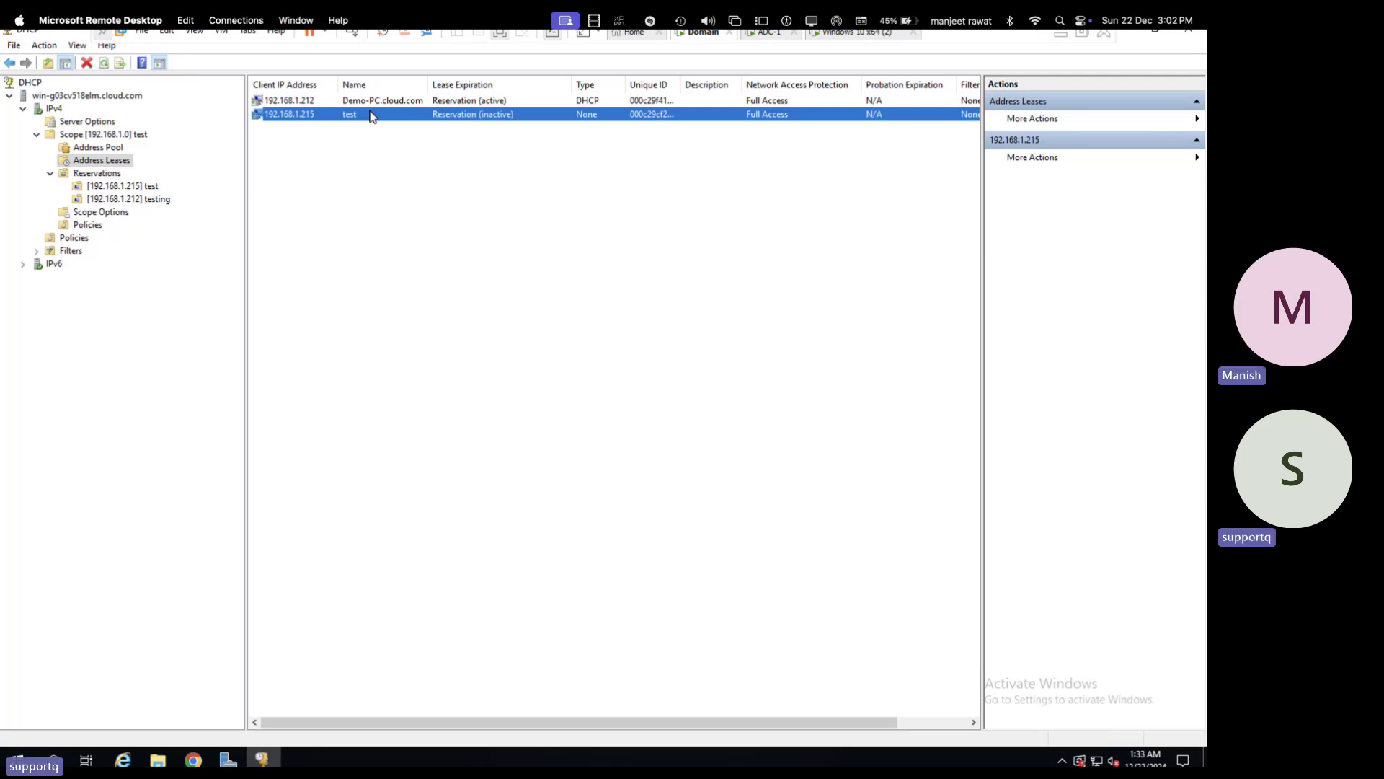
# - Refresh the address lease list, then open the Properties of Scope [192.168.1.0] test
pyautogui.rightClick(346, 193)
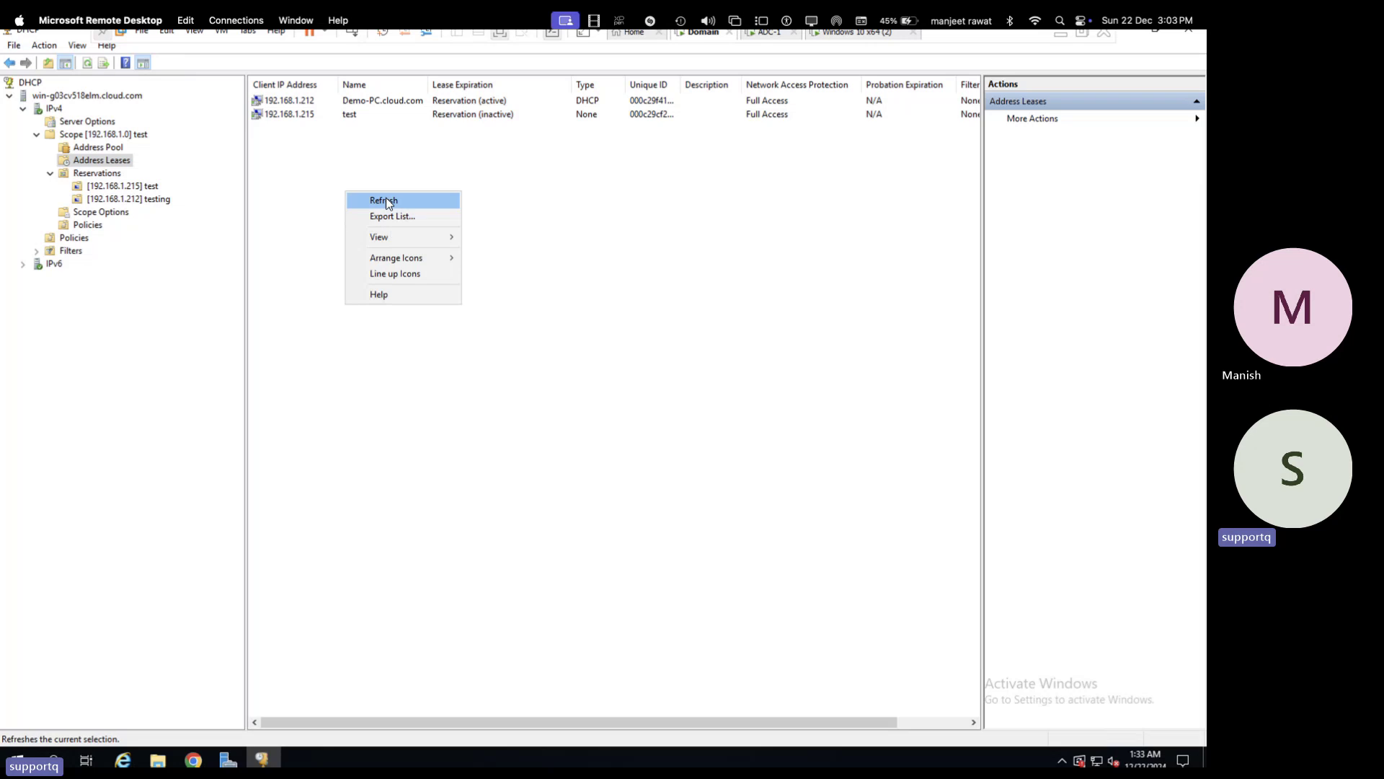
pyautogui.click(388, 196)
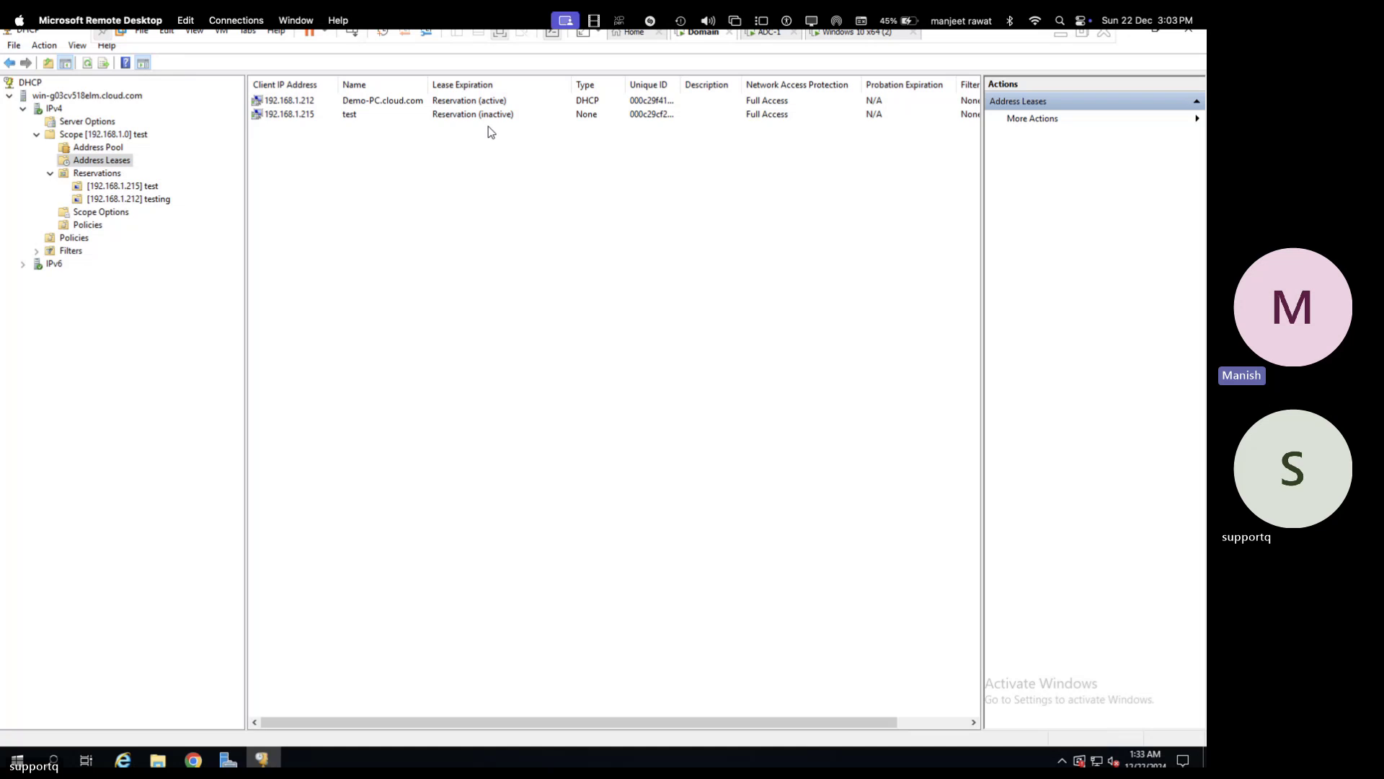
pyautogui.click(77, 135)
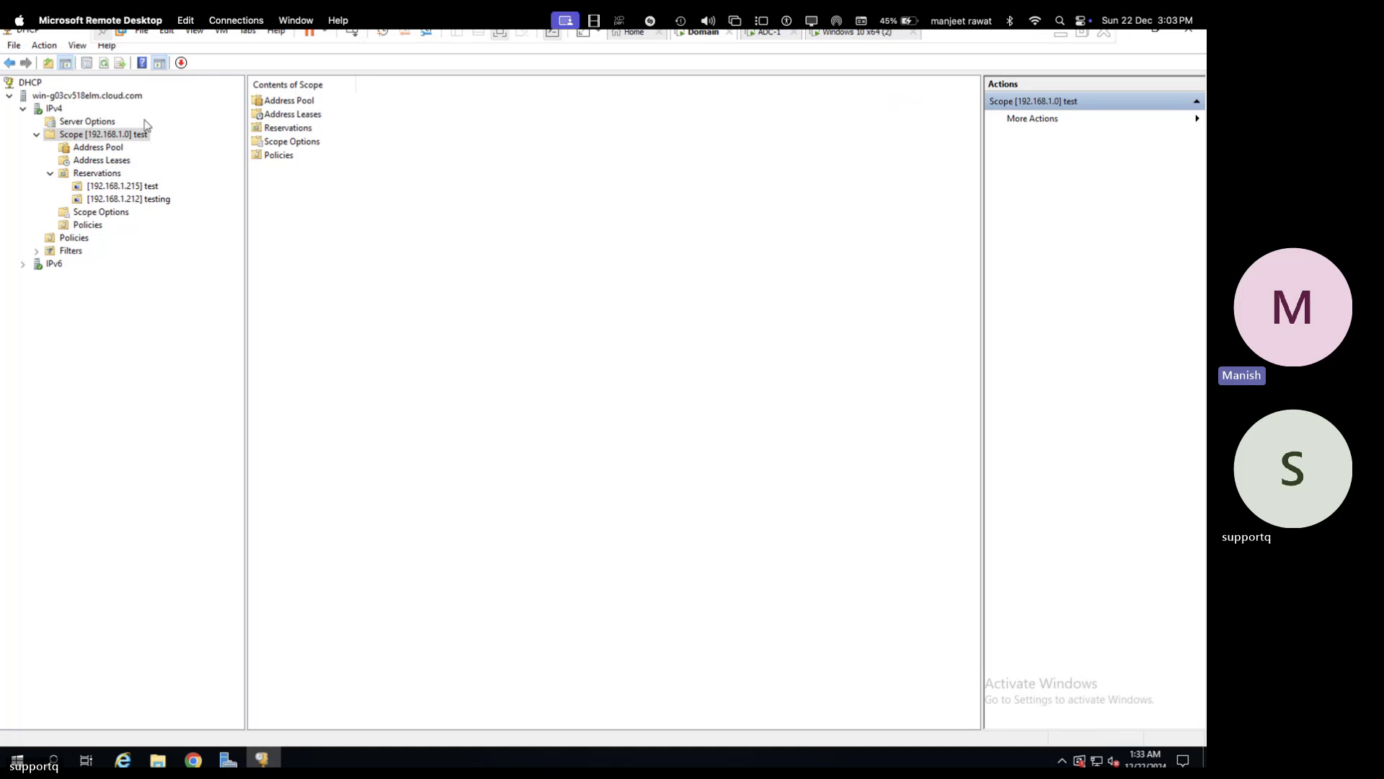
pyautogui.click(116, 138)
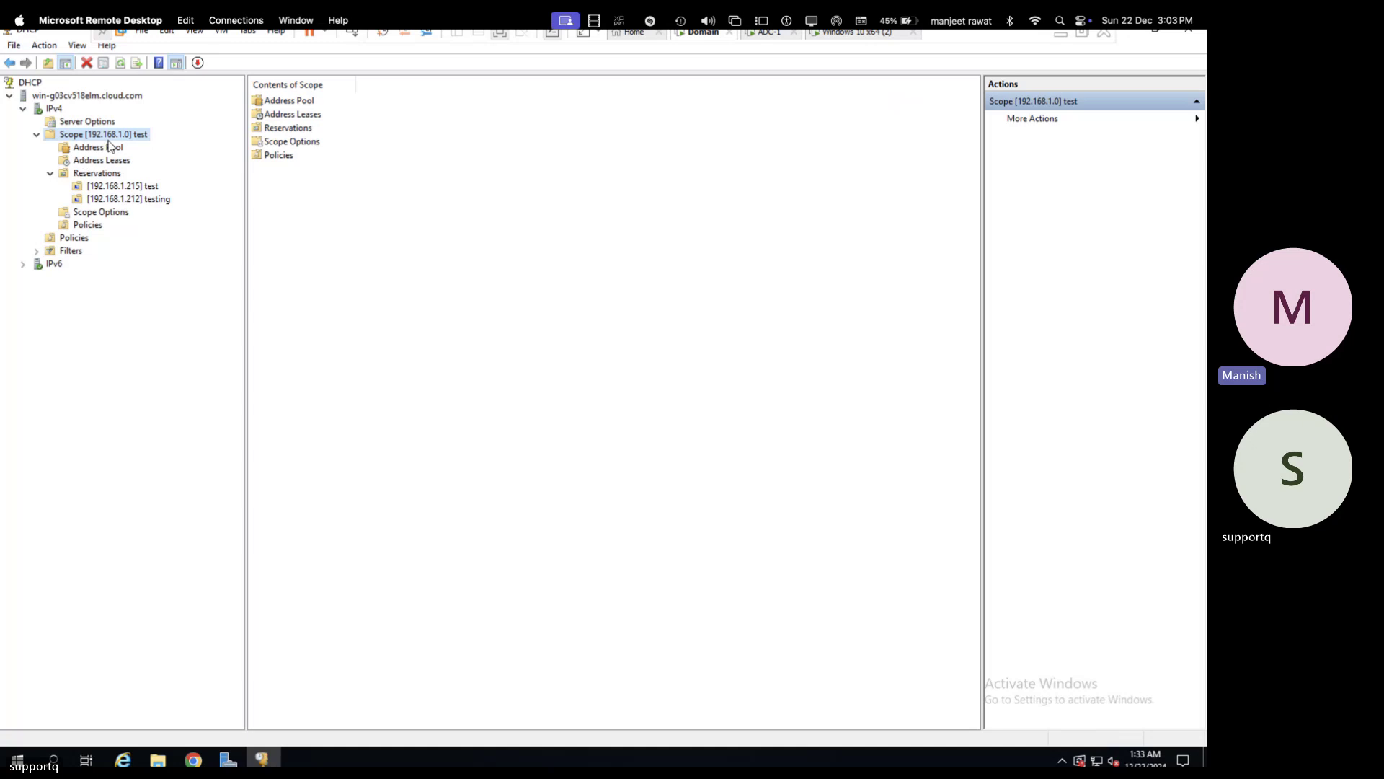
pyautogui.doubleClick(114, 138)
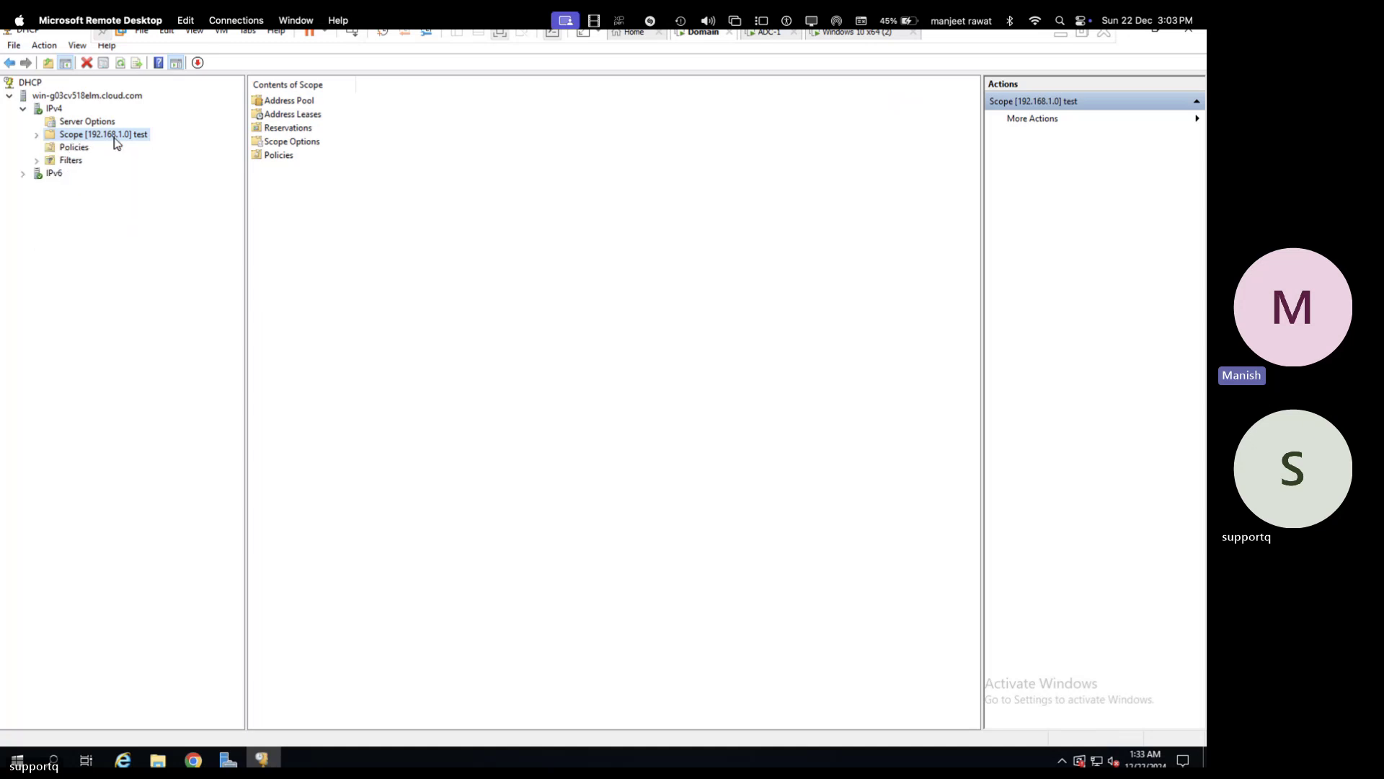
pyautogui.rightClick(114, 138)
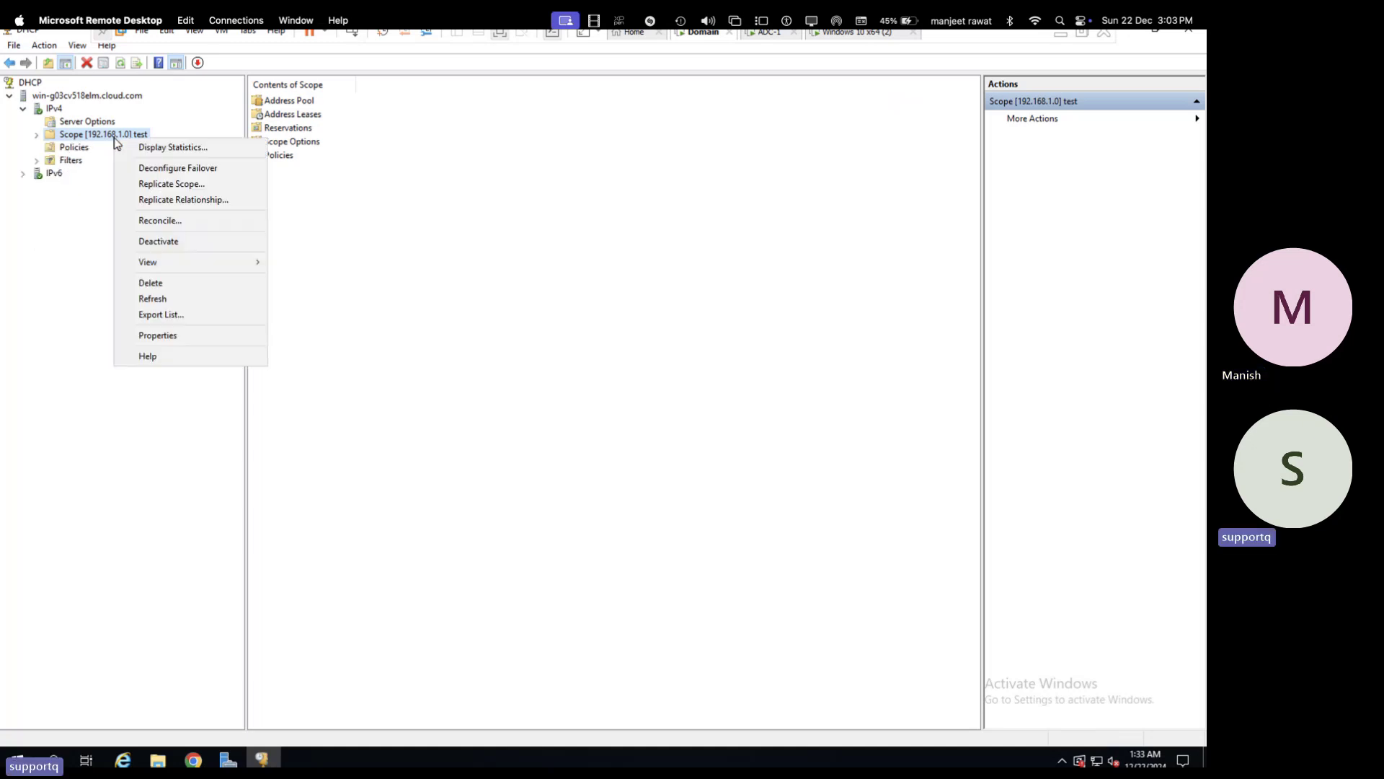
pyautogui.click(171, 336)
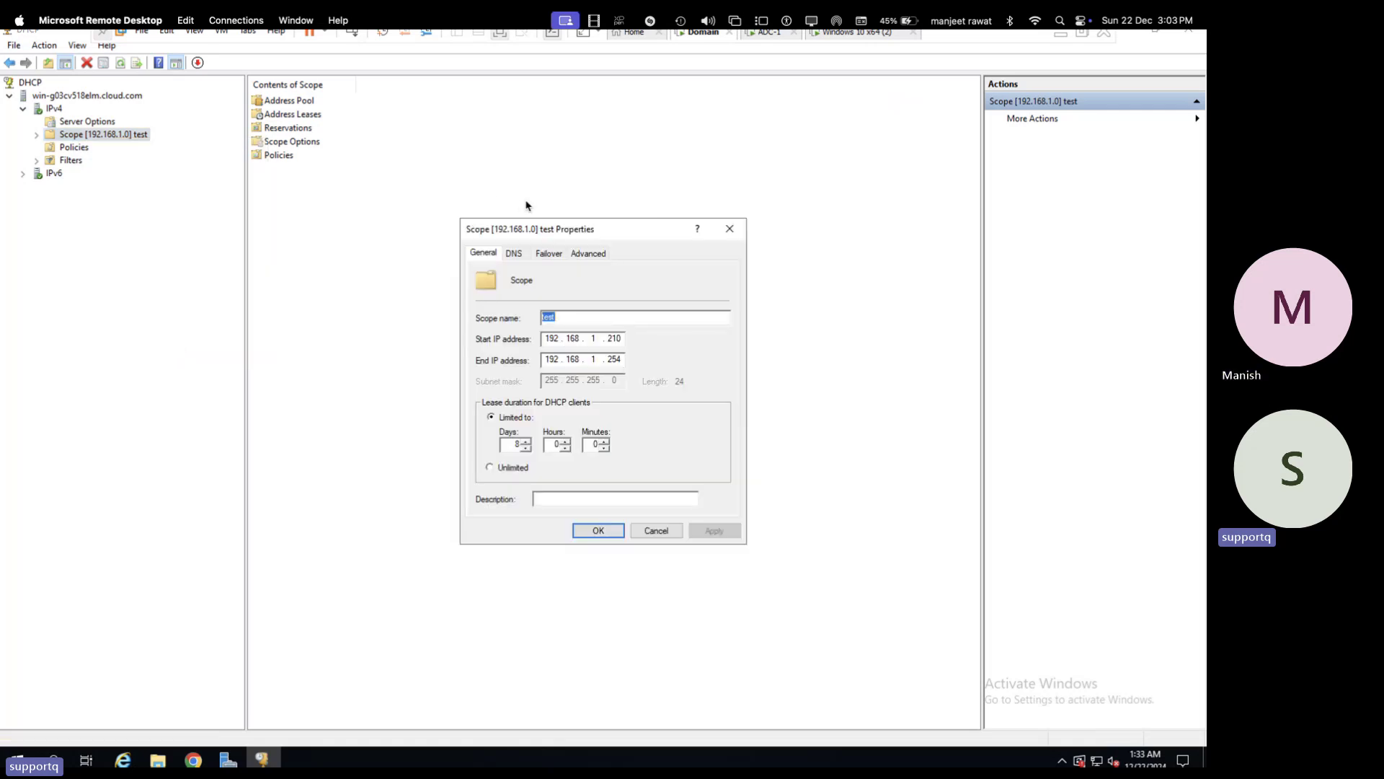